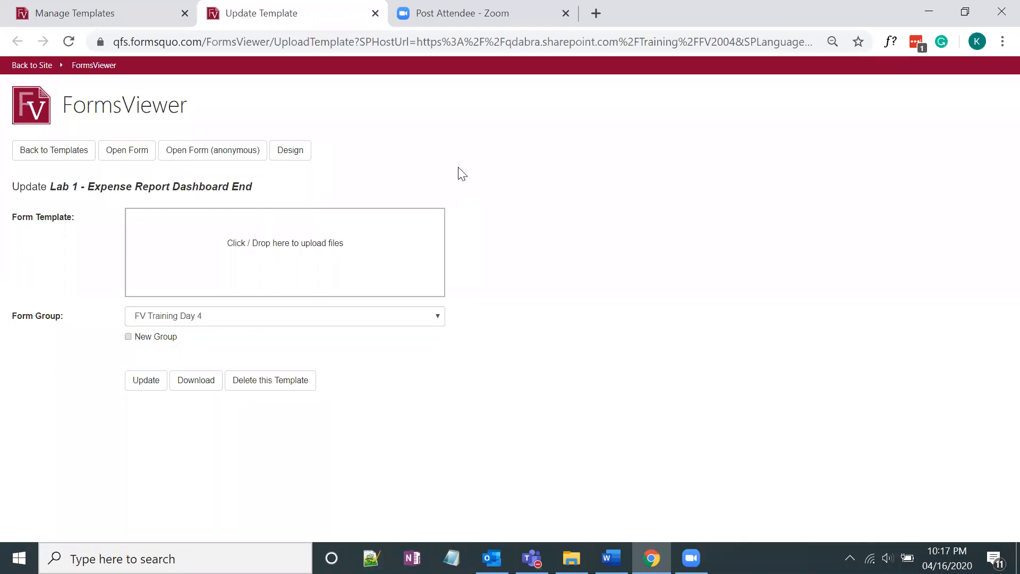
Step: Open the Lab 1 - Expense Report Dashboard End form and look through its list of expense reports
left_click(130, 156)
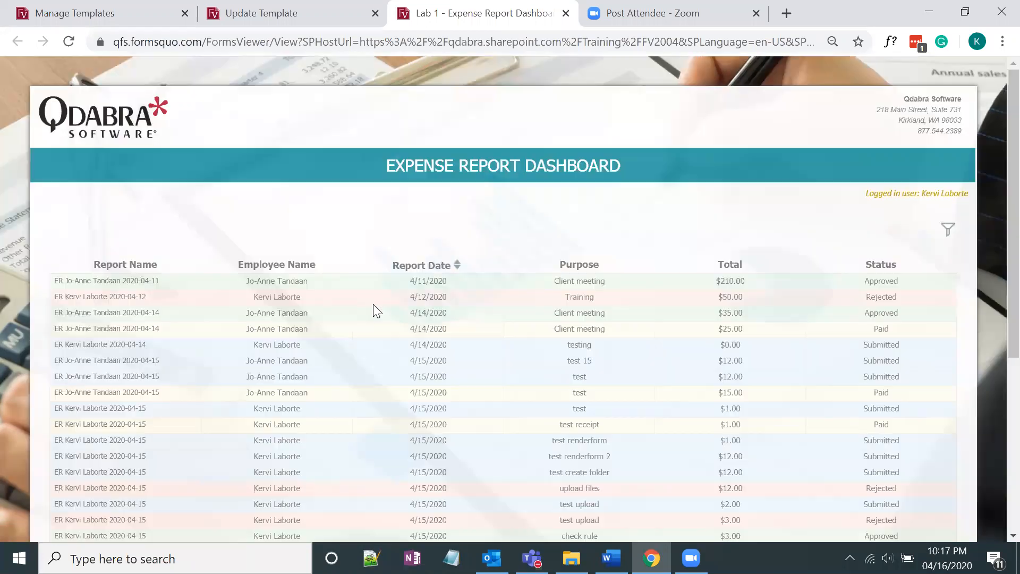
scroll(372, 301, "down", 5)
scroll(371, 298, "up", 5)
scroll(398, 278, "down", 3)
scroll(398, 277, "up", 3)
Step: Show the Employee Name, Status and Report Date filters above the report list
left_click(947, 230)
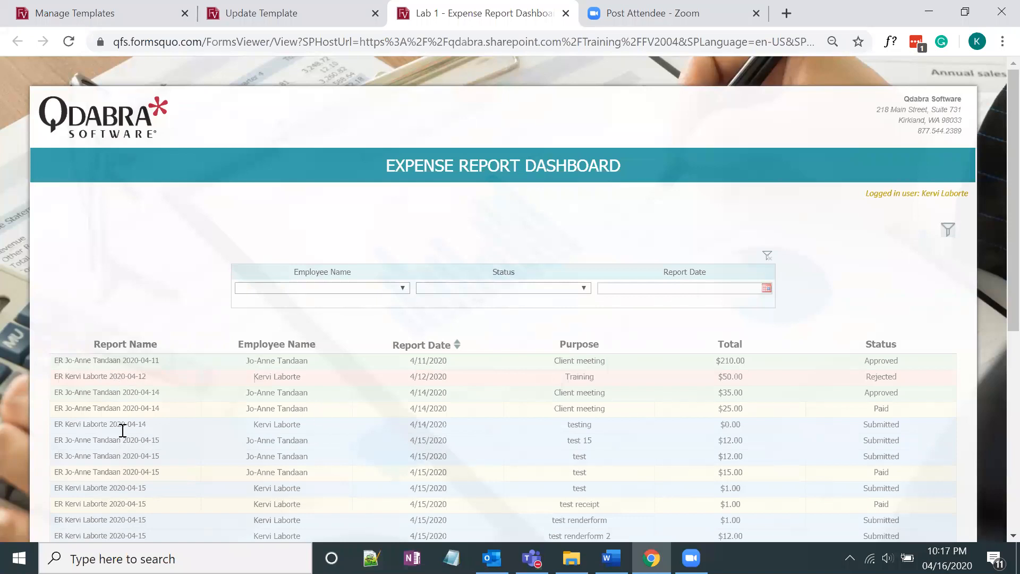
scroll(478, 392, "down", 4)
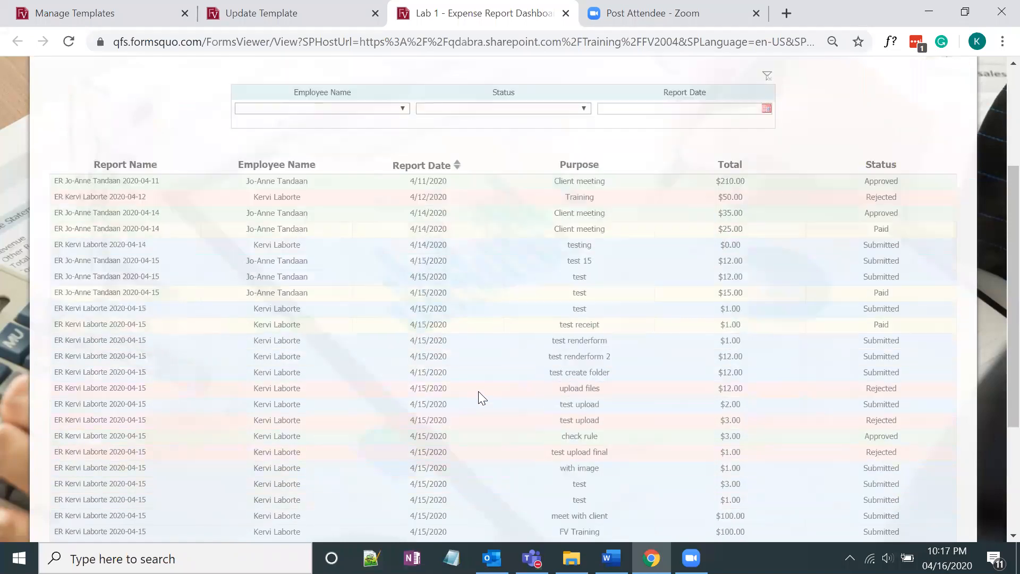
scroll(478, 392, "up", 2)
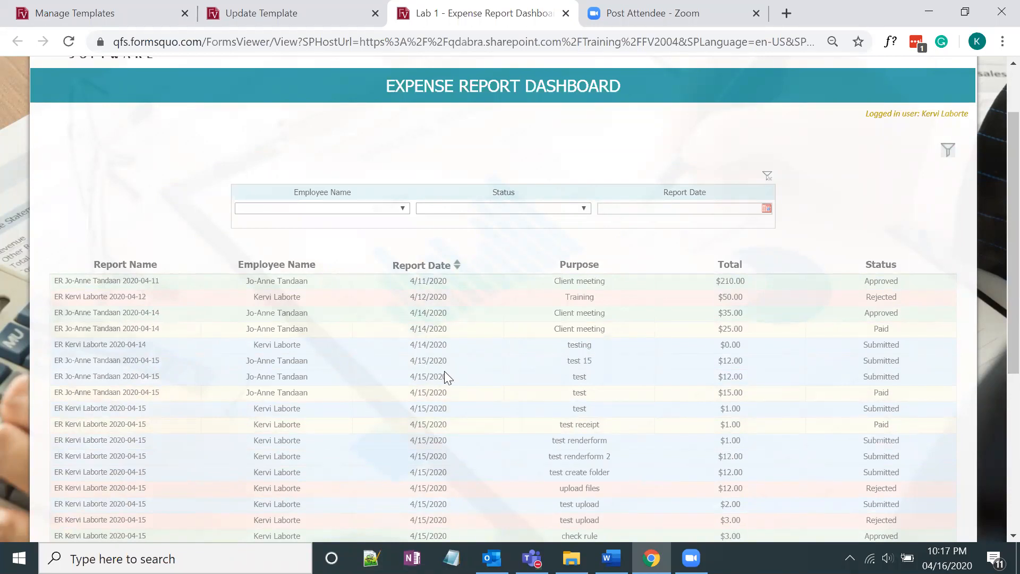
Step: Filter the expense reports by the first employee listed in the Employee Name filter
left_click(386, 210)
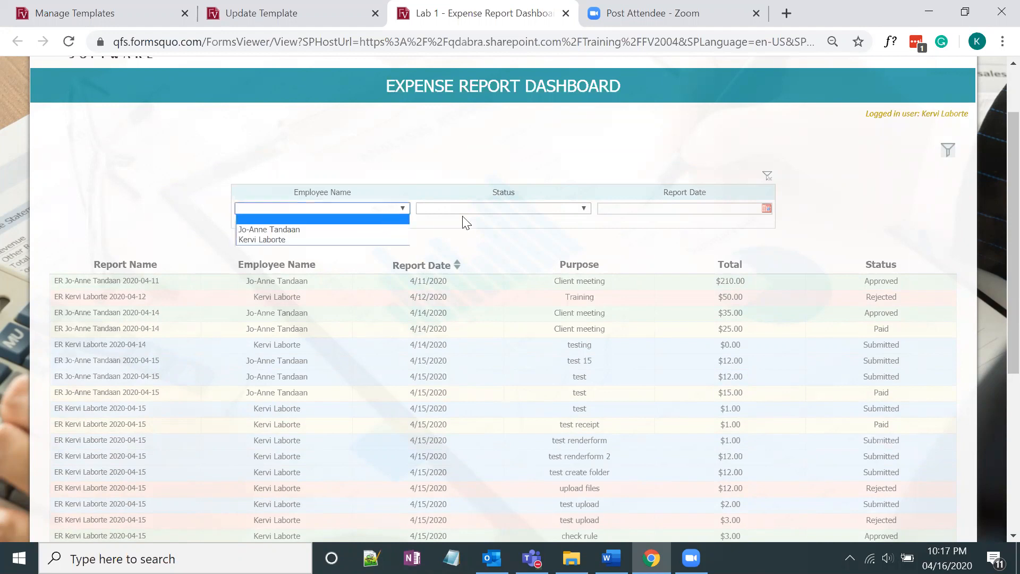
left_click(403, 210)
left_click(402, 209)
left_click(374, 230)
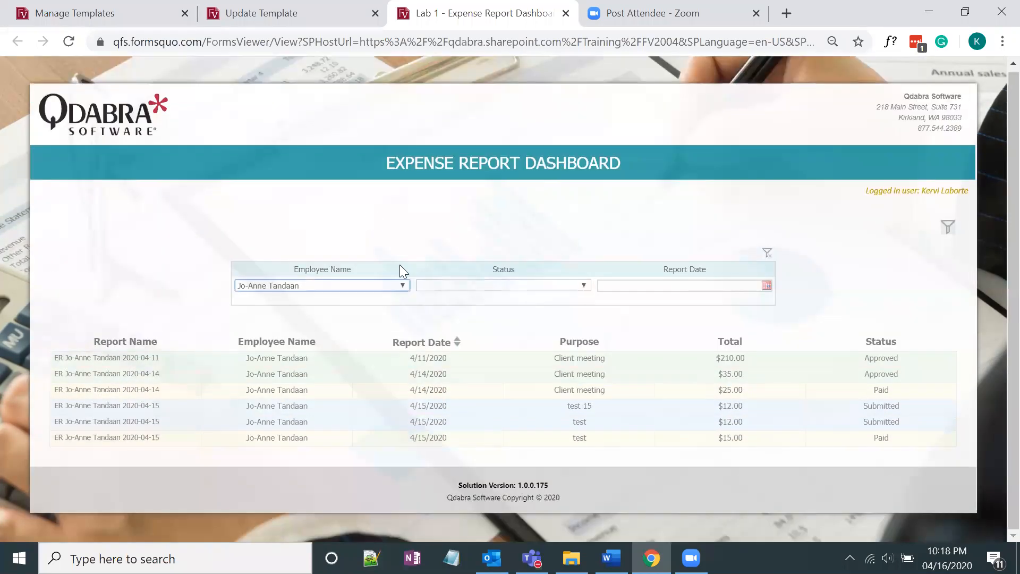
left_click(402, 286)
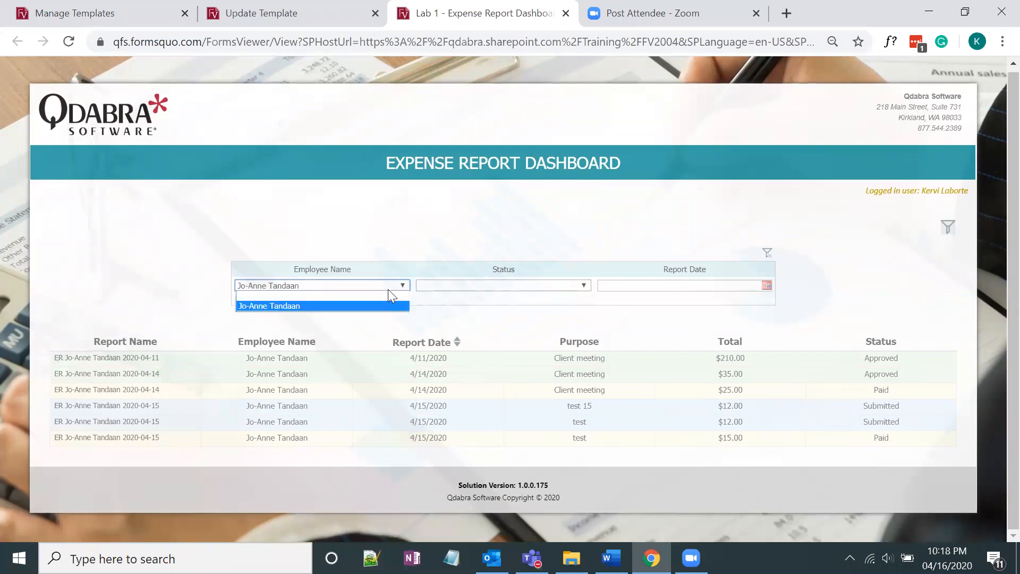
left_click(345, 306)
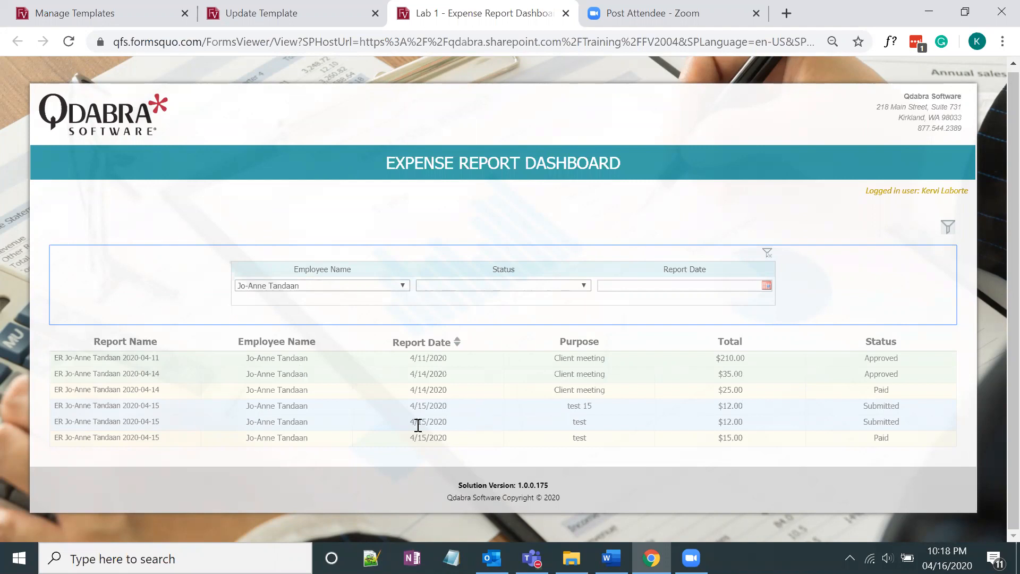
Step: Narrow the reports to the Approved status and the report date 4/11/2020
left_click(514, 290)
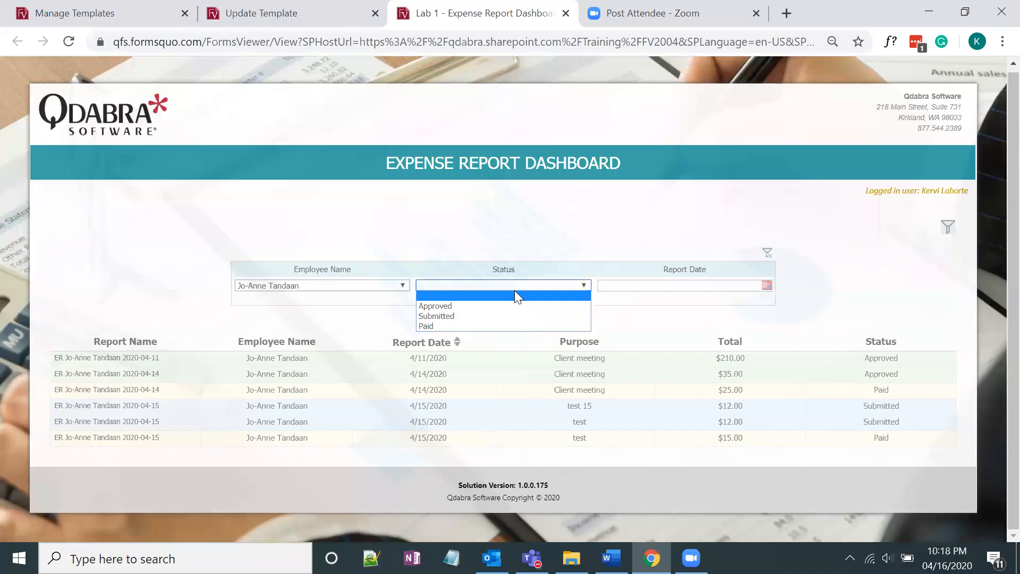
left_click(456, 307)
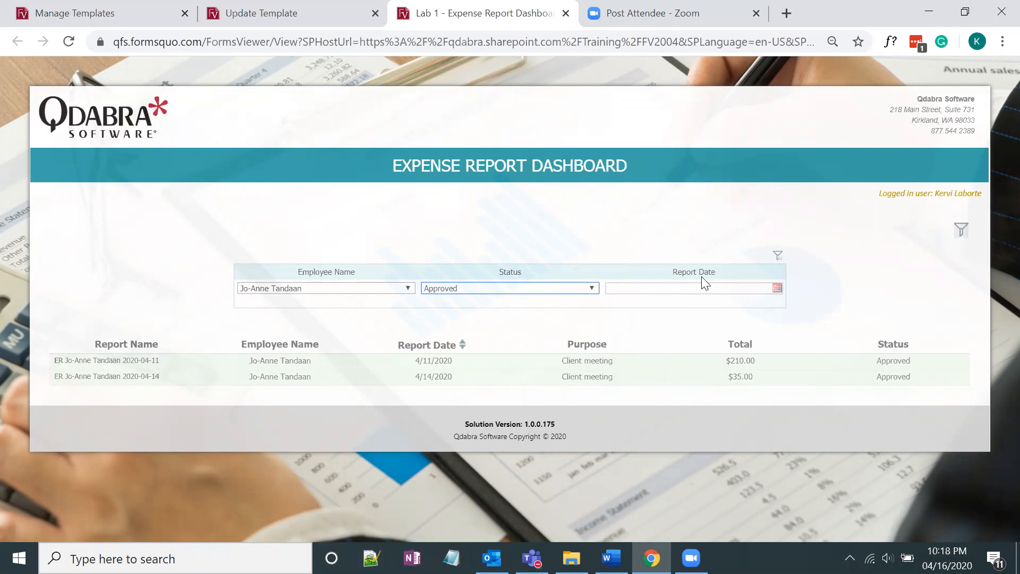
left_click(777, 288)
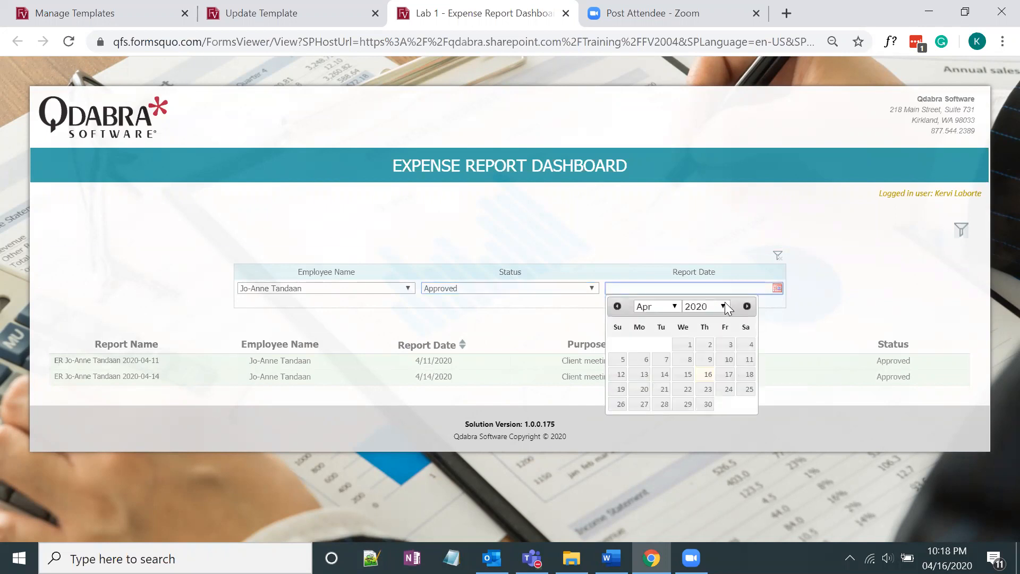
left_click(748, 360)
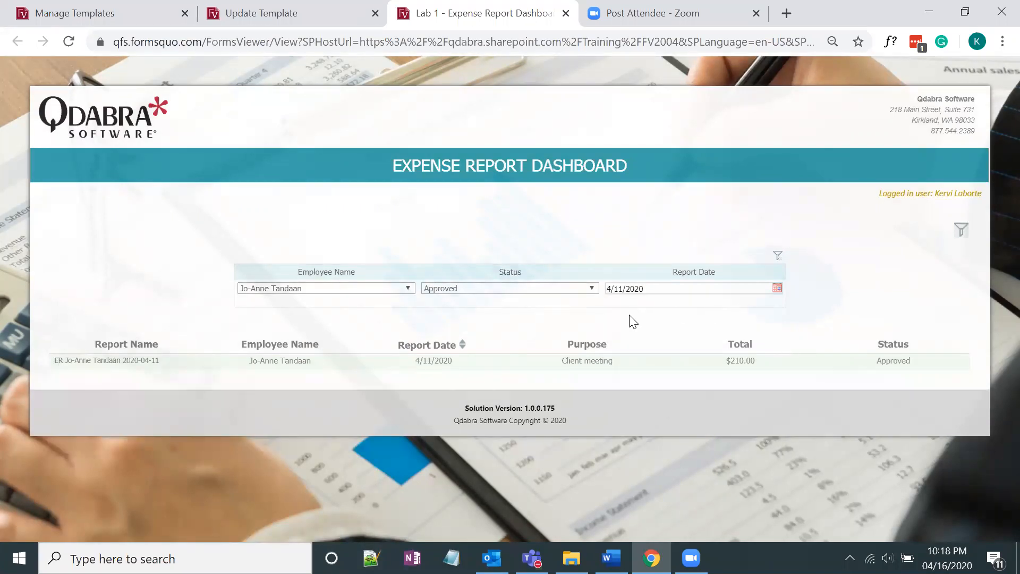
Step: Clear all the dashboard filters and review the full list of reports
left_click(352, 290)
left_click(435, 289)
left_click(659, 309)
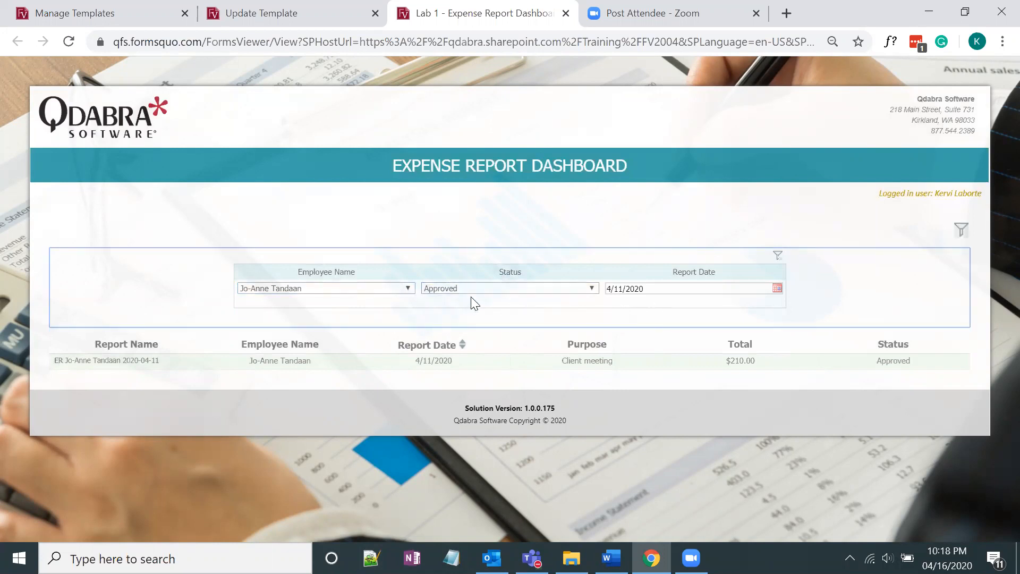
left_click(779, 256)
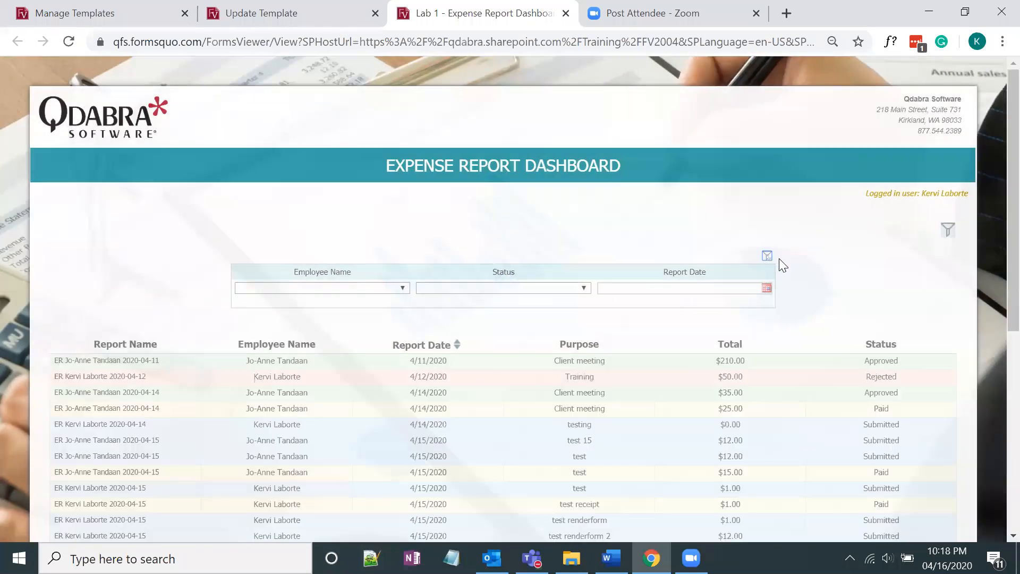
scroll(779, 258, "down", 2)
scroll(778, 258, "up", 2)
scroll(490, 285, "down", 1)
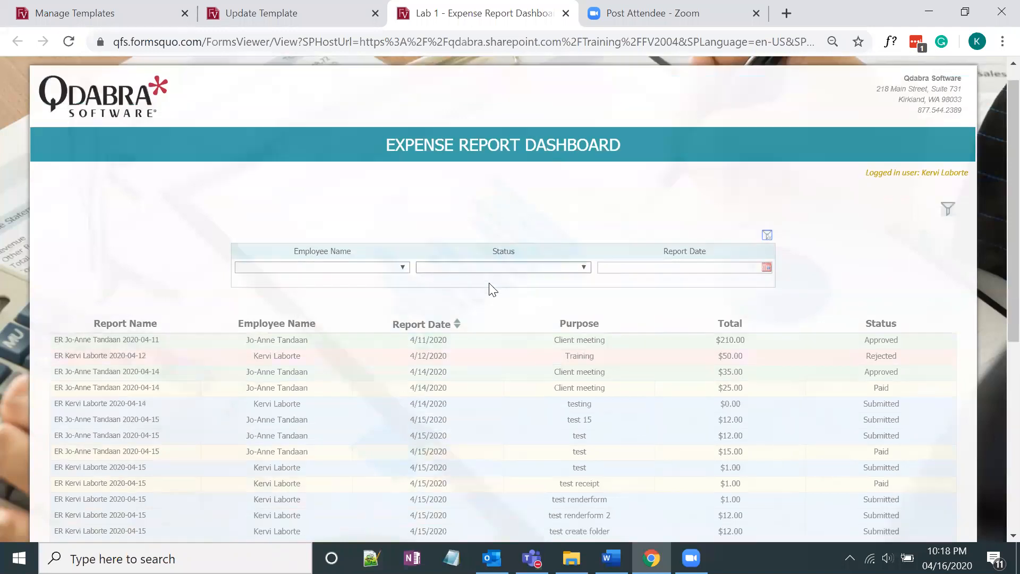
scroll(493, 290, "down", 1)
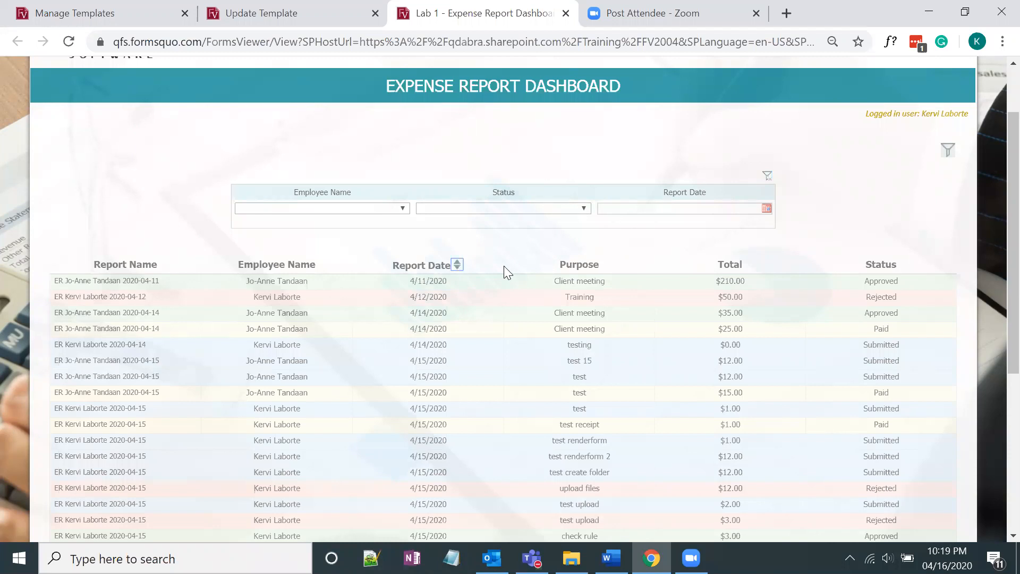
Step: Sort the expense reports by report date with the newest first and look through the sorted list
scroll(504, 267, "down", 3)
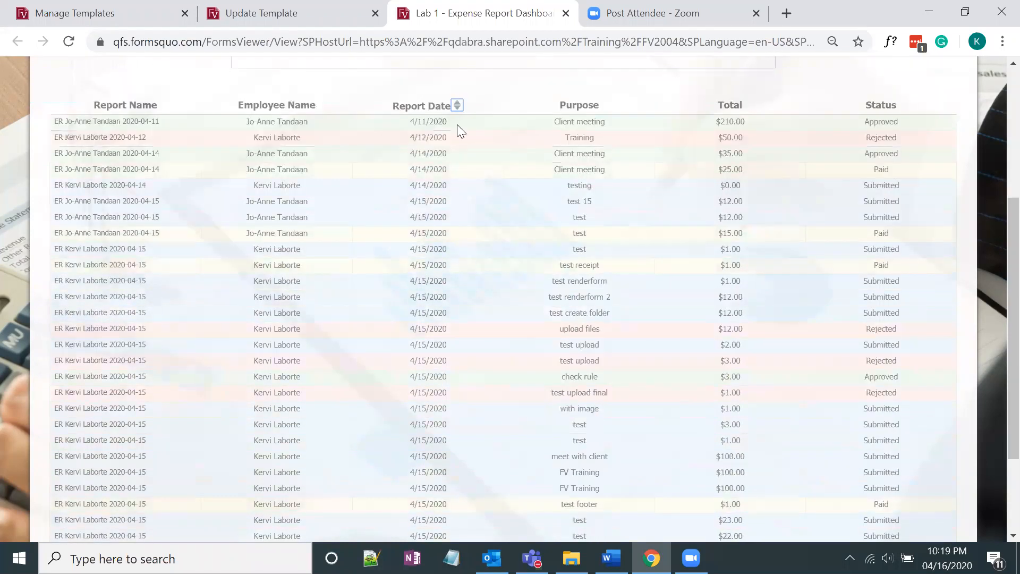
scroll(484, 139, "down", 3)
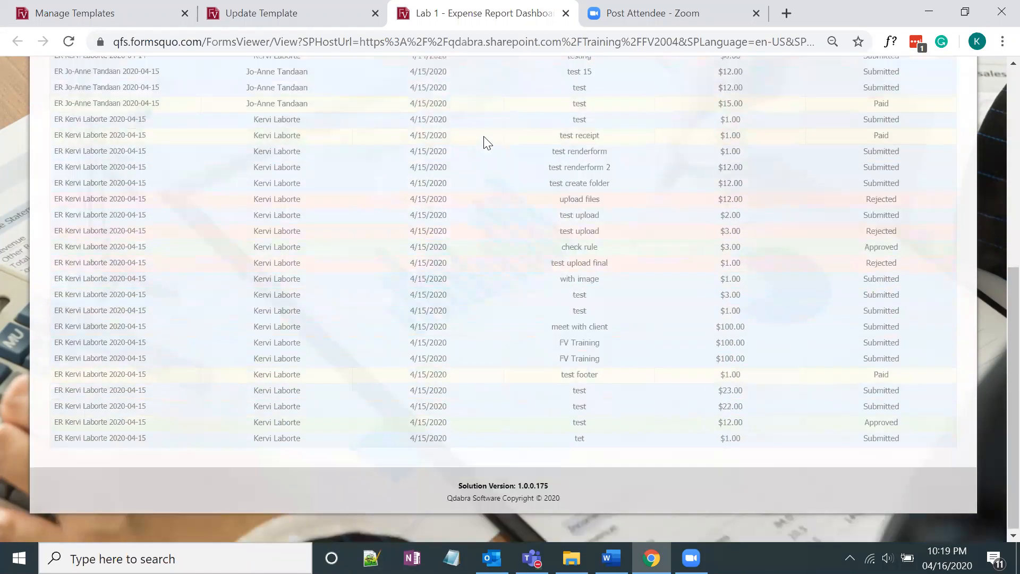
scroll(485, 142, "up", 3)
left_click(455, 135)
left_click(458, 135)
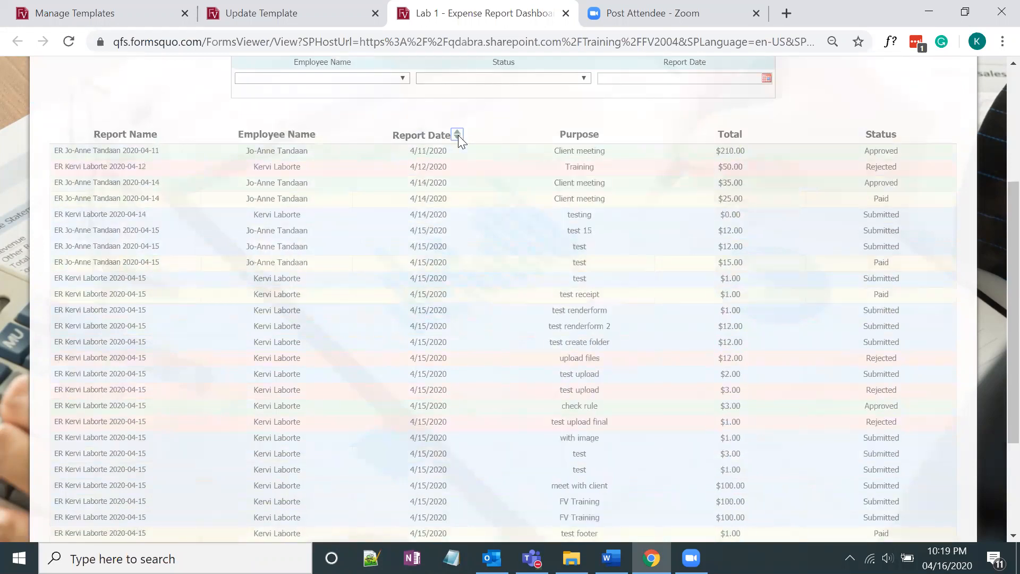
left_click(458, 135)
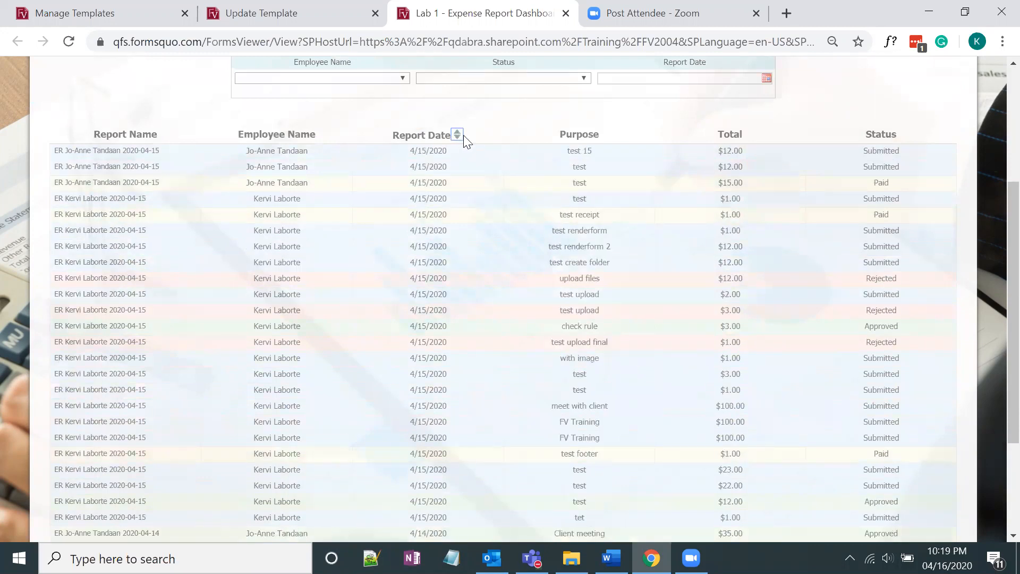
scroll(479, 157, "down", 2)
scroll(481, 160, "up", 5)
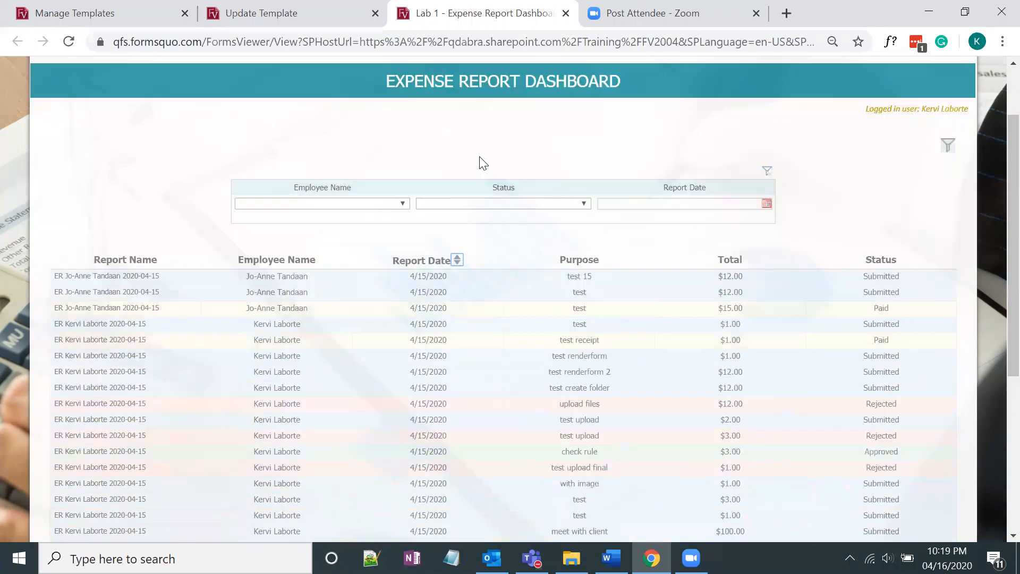
scroll(481, 166, "down", 5)
scroll(527, 200, "up", 2)
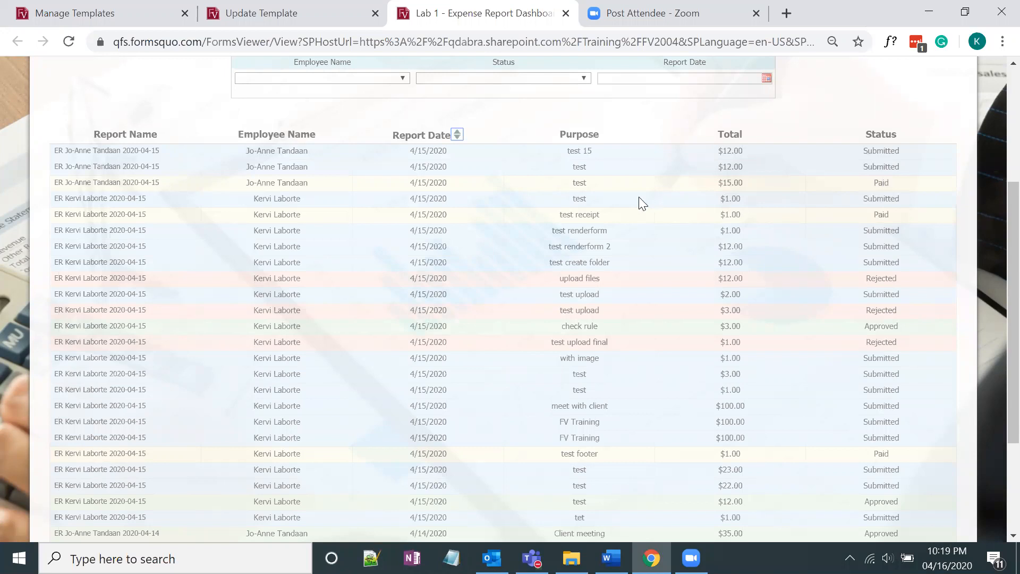
scroll(902, 204, "down", 2)
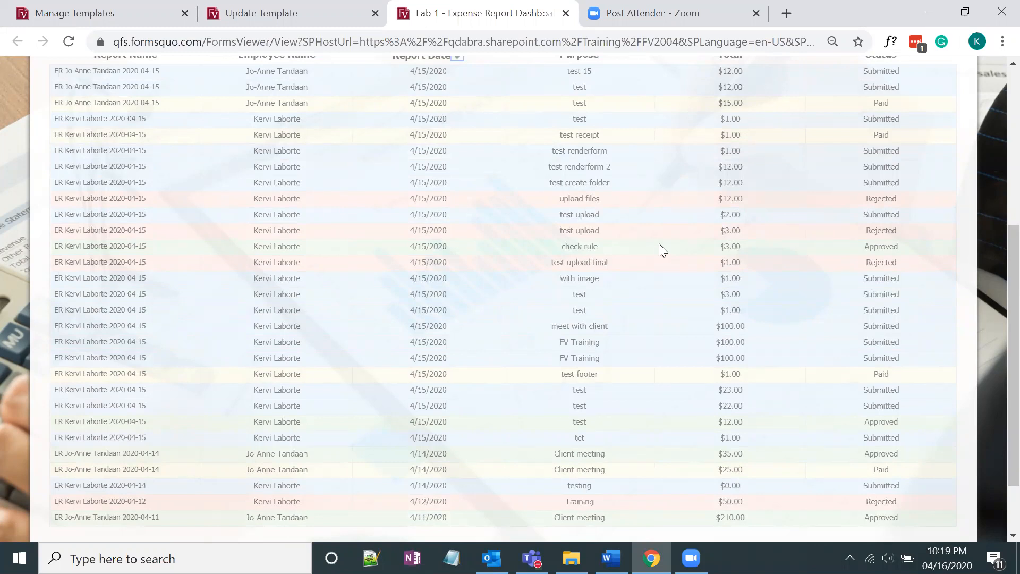
scroll(624, 259, "up", 5)
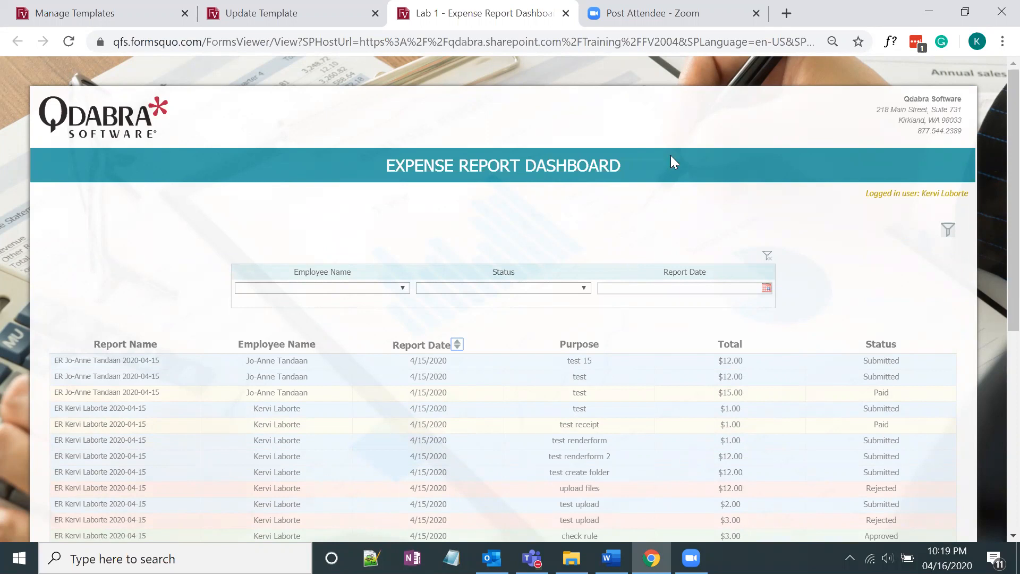
Step: Switch to File Explorer and open the Expense Report Dashboard Start template in design mode
left_click(571, 557)
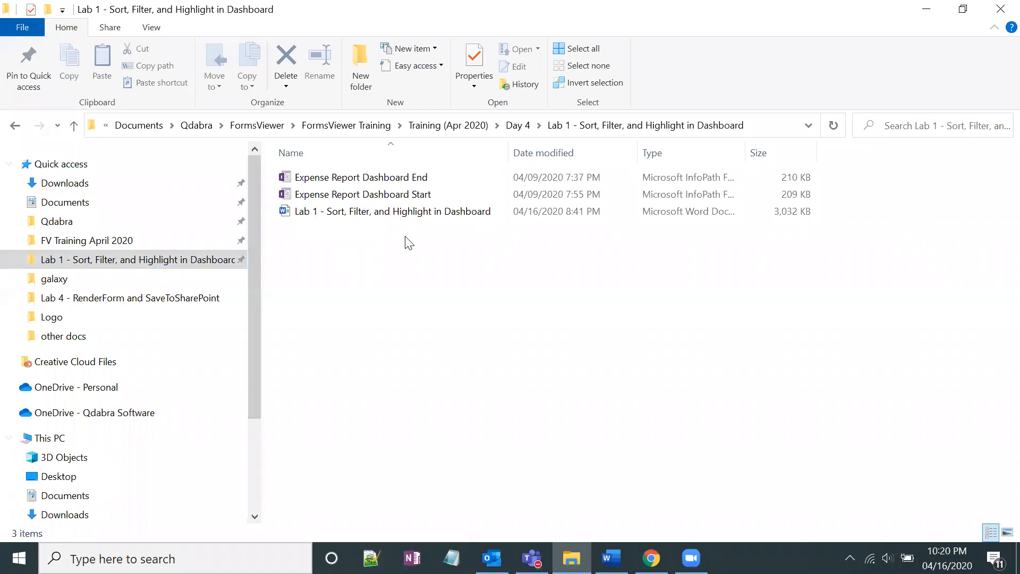
left_click(402, 197)
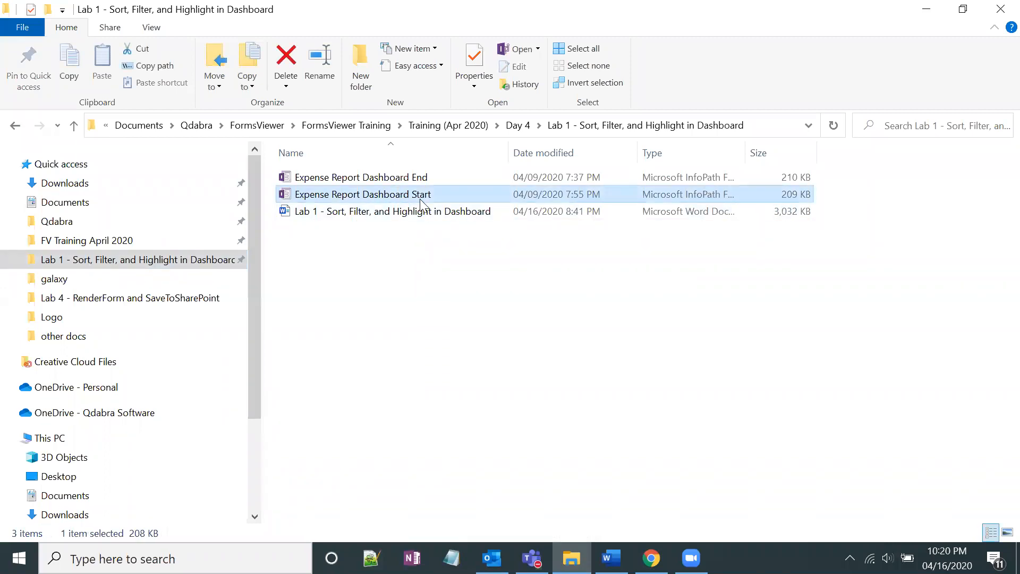
left_click(421, 226)
left_click(420, 208)
left_click(421, 255)
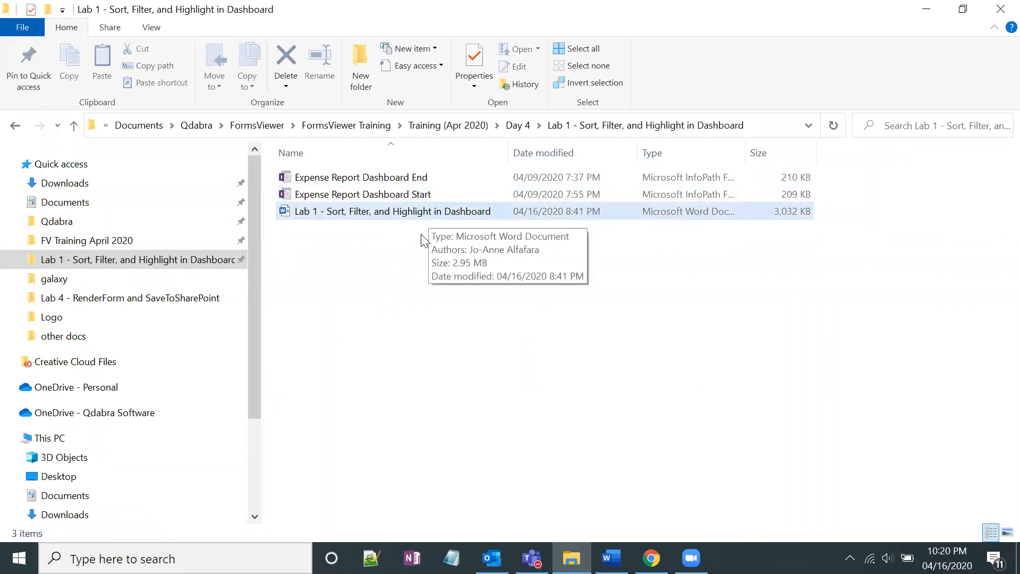
left_click(431, 198)
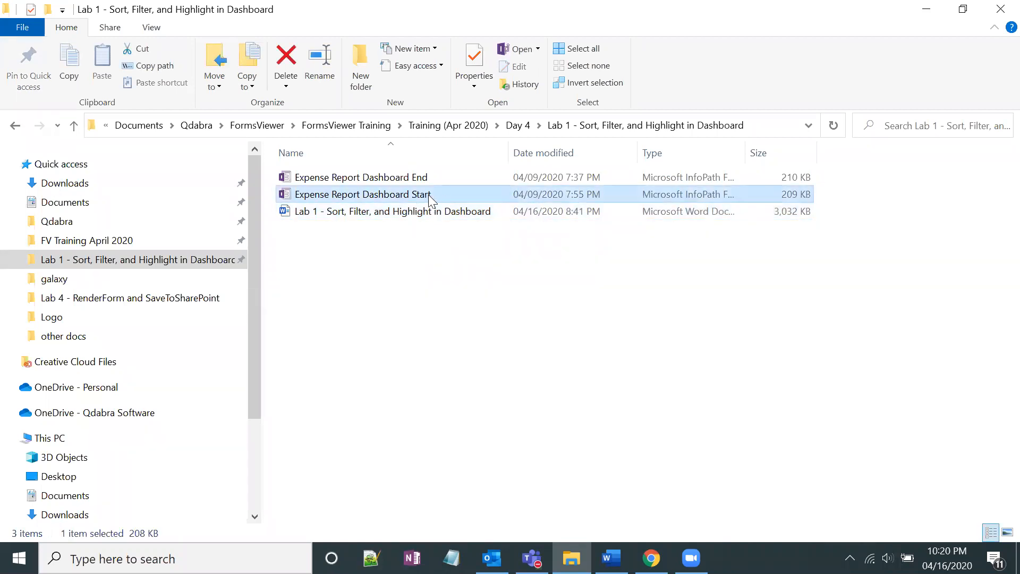
right_click(432, 198)
right_click(425, 198)
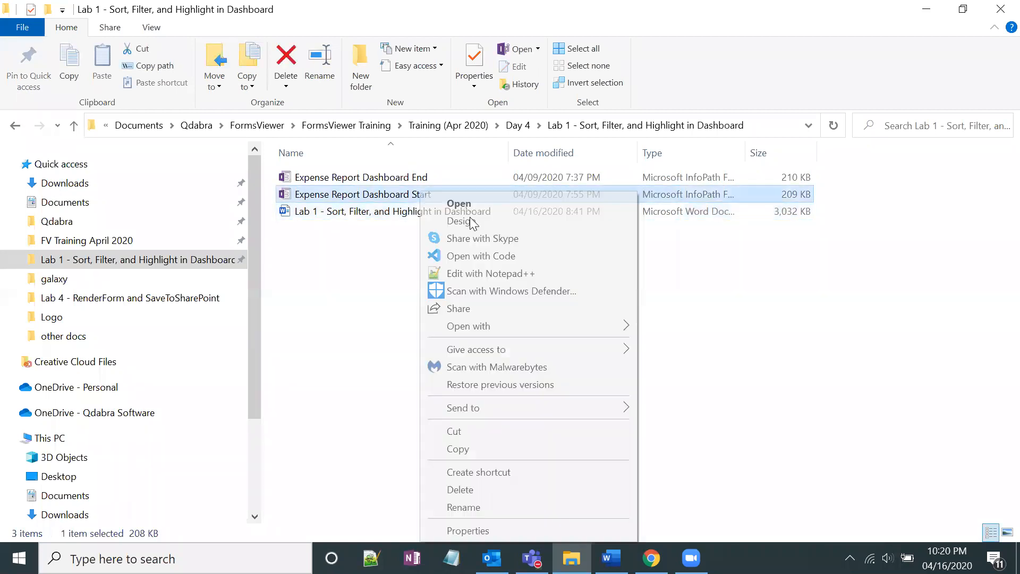
left_click(462, 221)
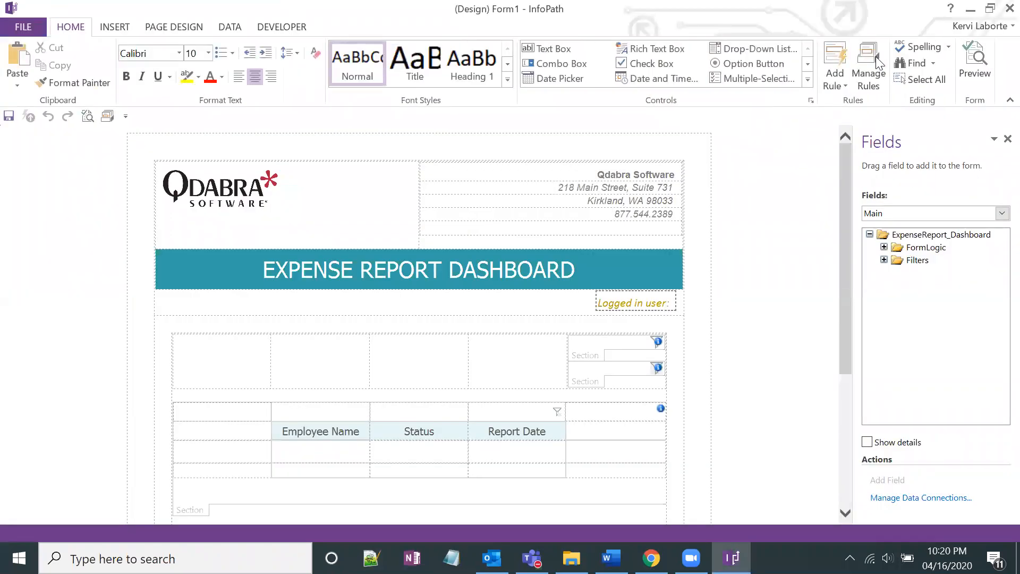
Step: Display the rules manager beside the fields list, widen it slightly and look over the dashboard layout
left_click(876, 61)
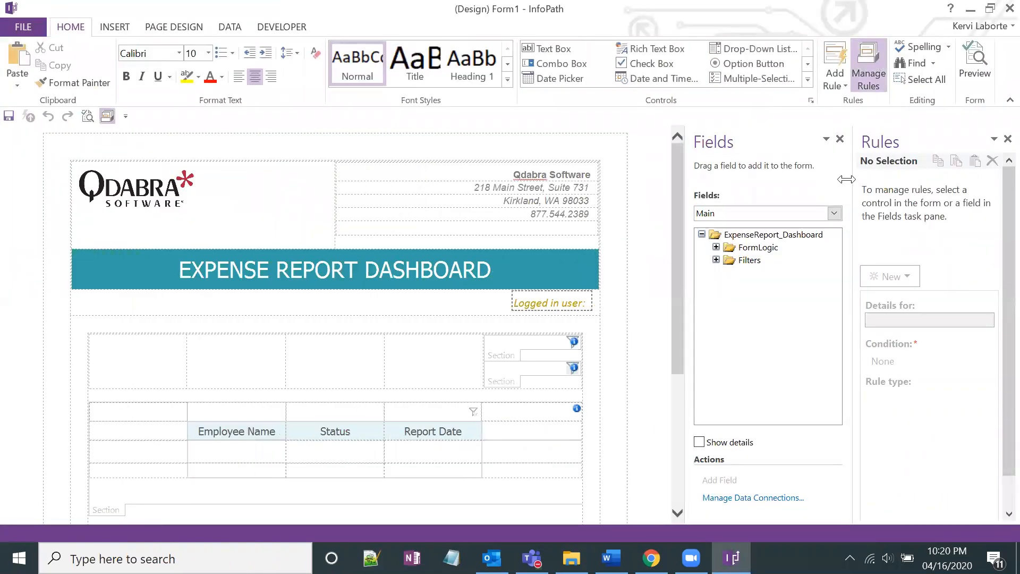
left_click_drag(829, 179, 810, 179)
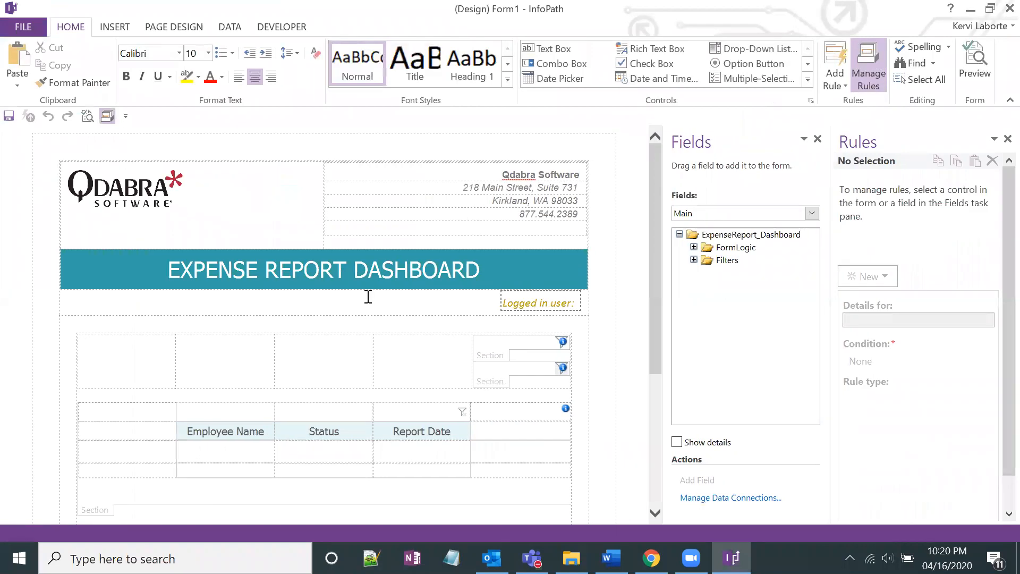
scroll(368, 296, "down", 3)
scroll(366, 296, "up", 3)
Step: Examine the rules set on the two filter picture buttons and on the sections that contain them
scroll(505, 343, "down", 2)
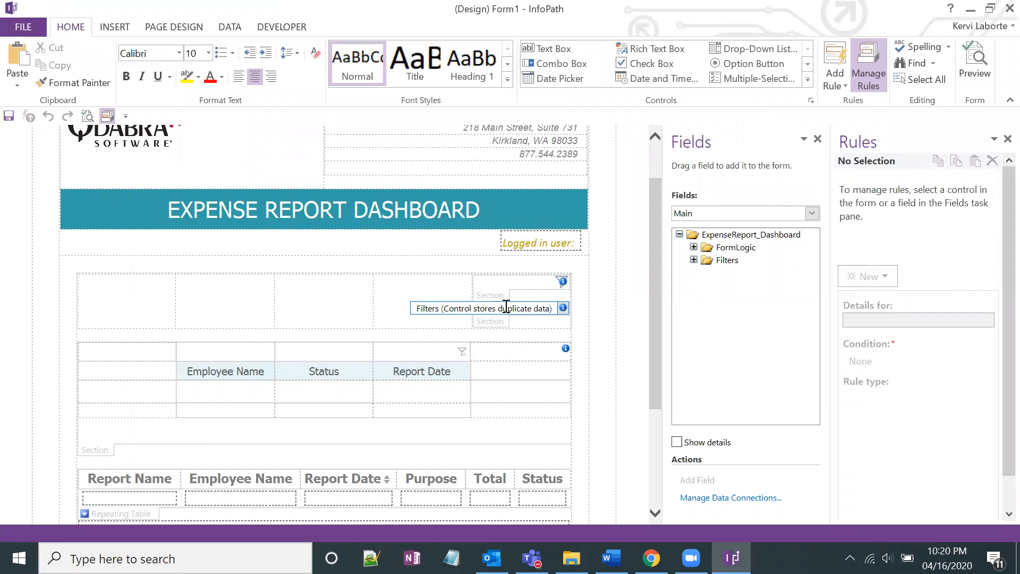
left_click(561, 282)
left_click(562, 307)
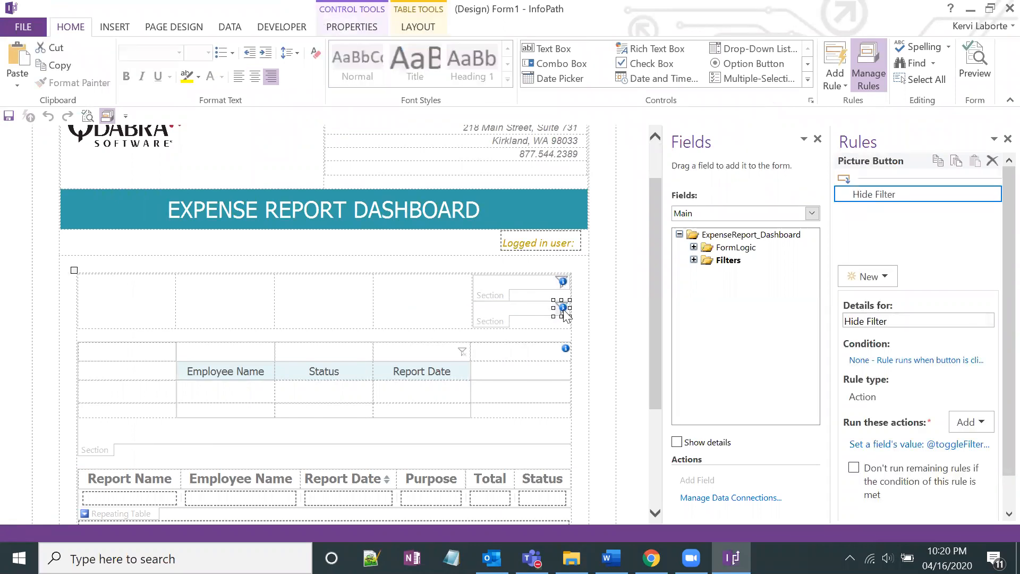
left_click(499, 298)
left_click(498, 296)
left_click(498, 322)
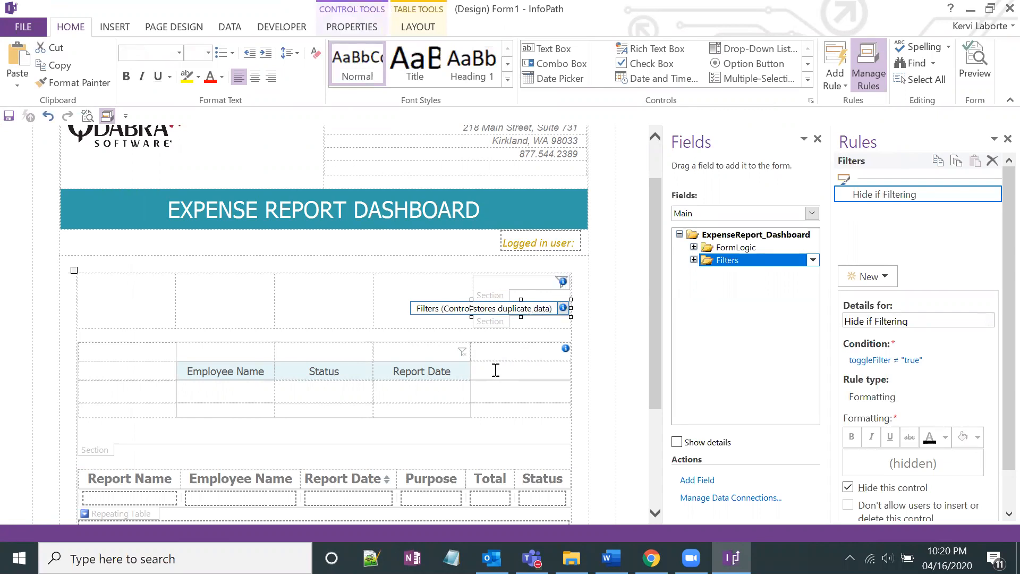
Step: Examine the filters section and the expense reports repeating table with its bound group, widening the fields list
left_click(262, 377)
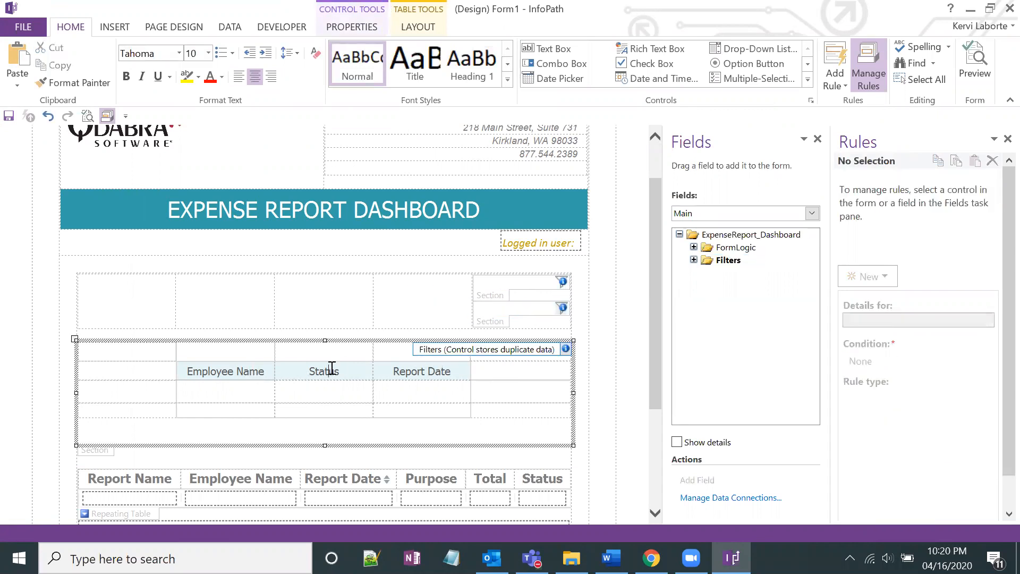
scroll(331, 366, "down", 3)
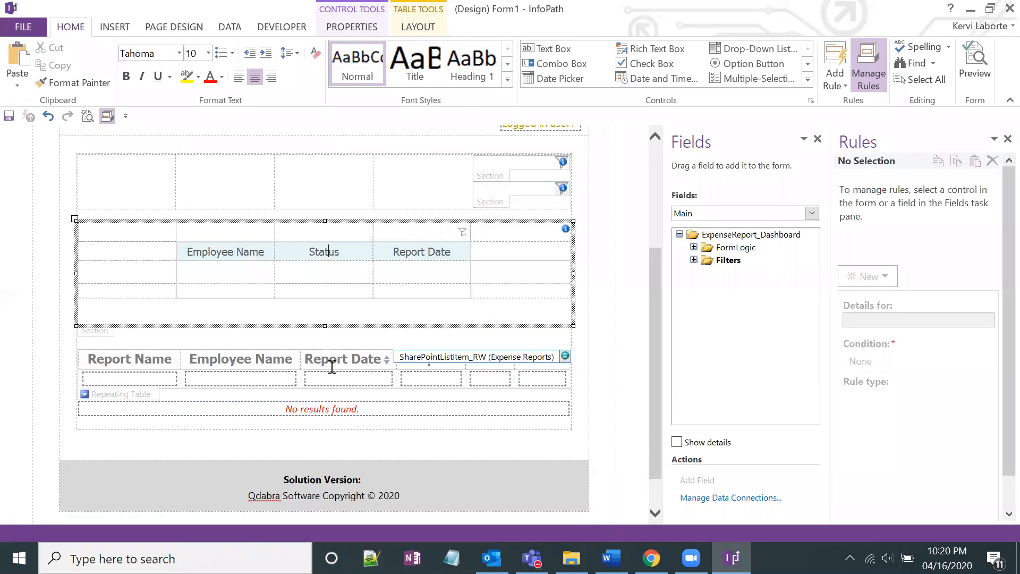
left_click(151, 396)
left_click(167, 396)
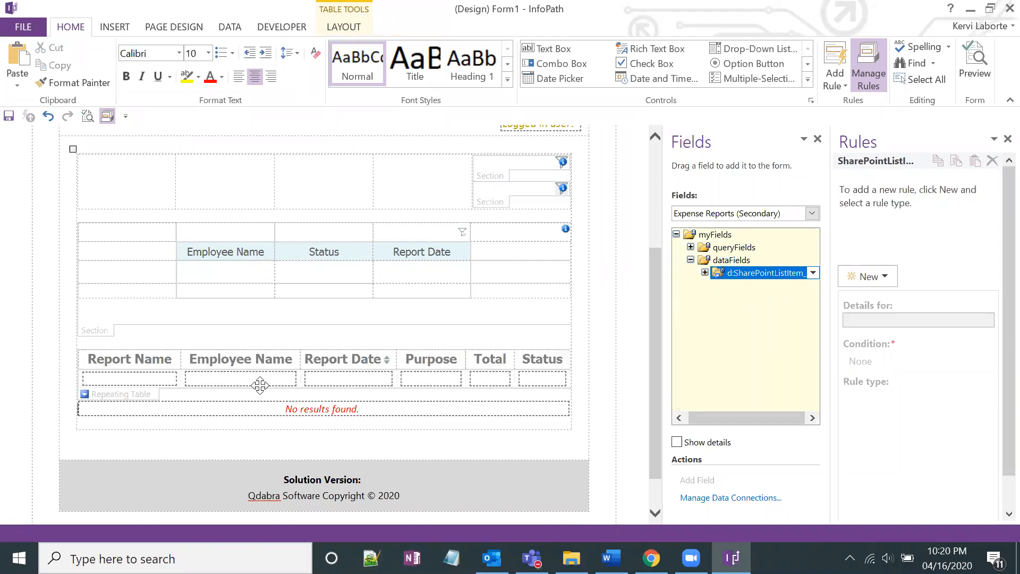
left_click_drag(663, 324, 623, 327)
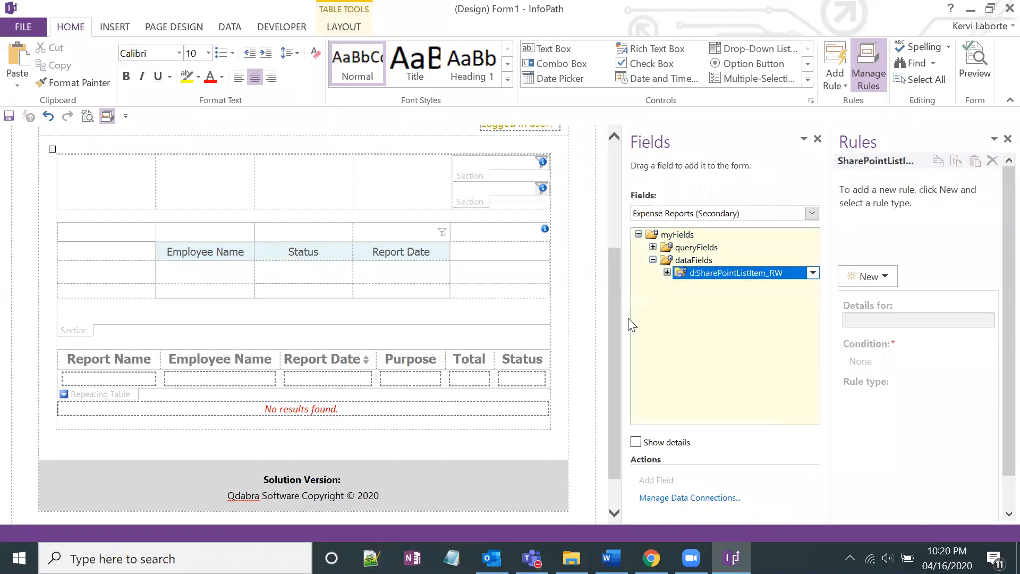
Step: Look over the form's available data sources, keep Expense Reports (Secondary) selected, and check the Report Date sort button for rules
left_click(721, 212)
left_click(720, 217)
left_click(720, 218)
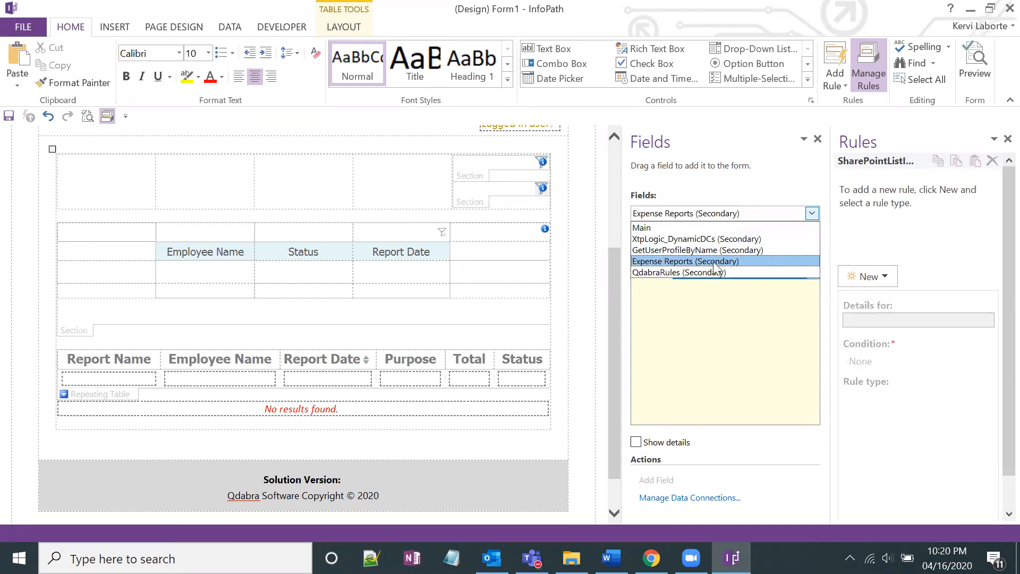
left_click(712, 262)
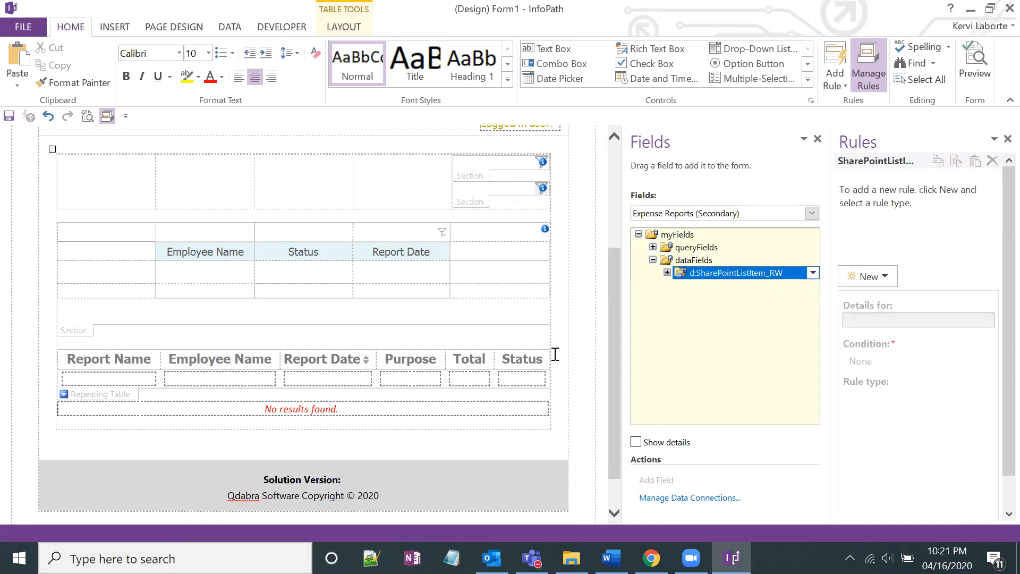
left_click(366, 362)
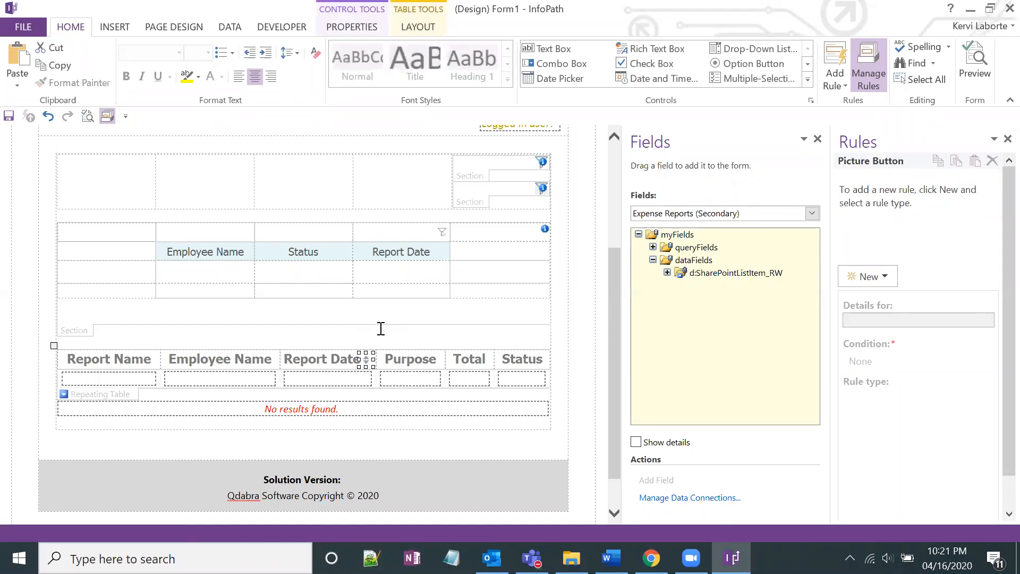
scroll(397, 335, "up", 3)
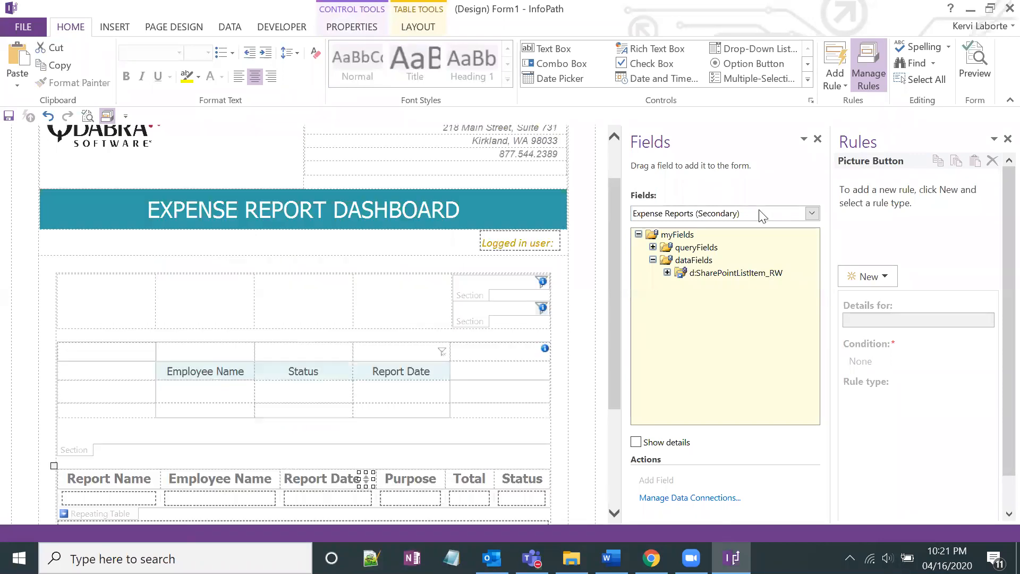
Step: Widen the rules pane, then switch the fields list to the Main data source and look over the Filters group's fields
left_click_drag(794, 192, 747, 191)
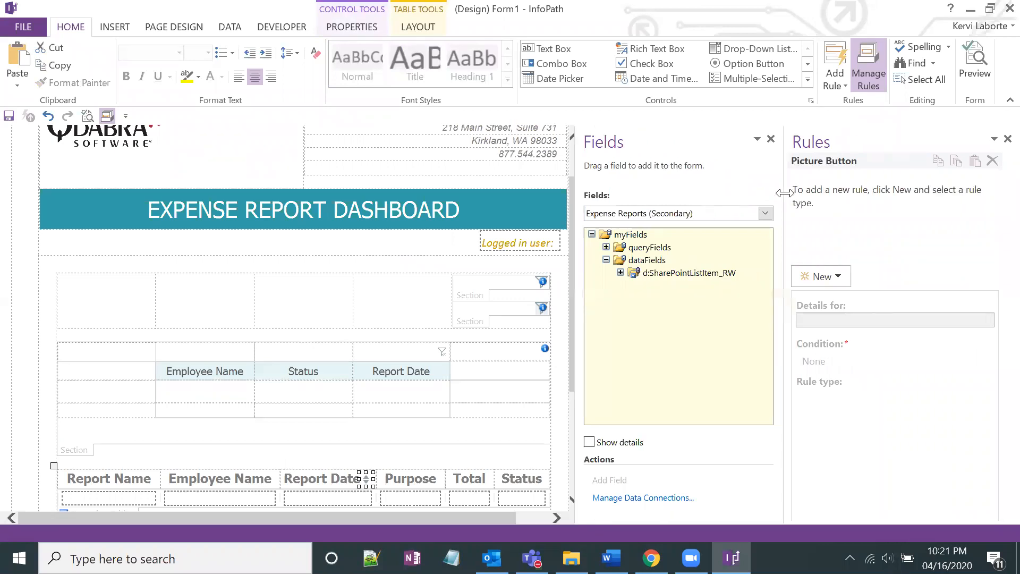
left_click_drag(476, 514, 513, 514)
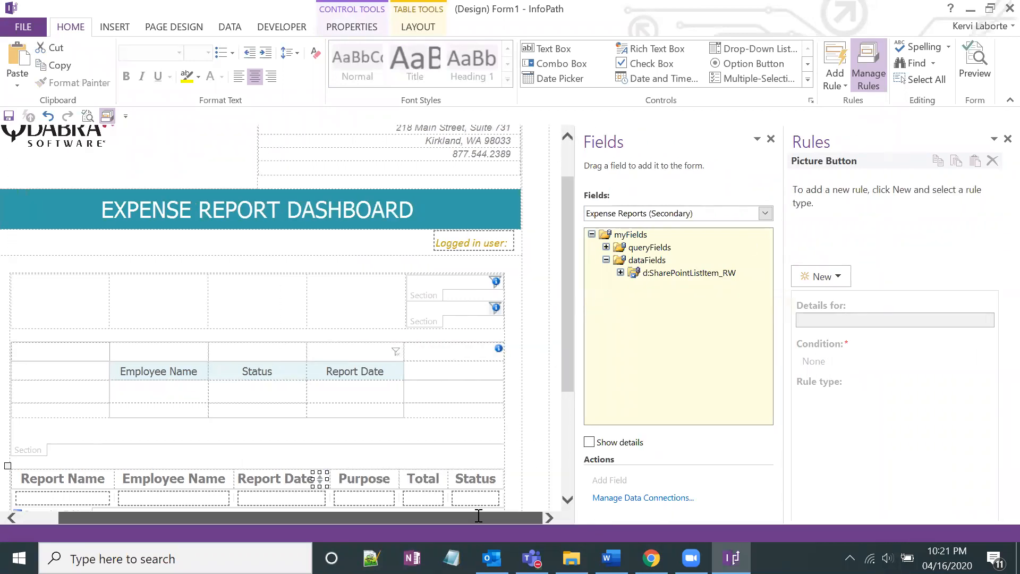
left_click(195, 393)
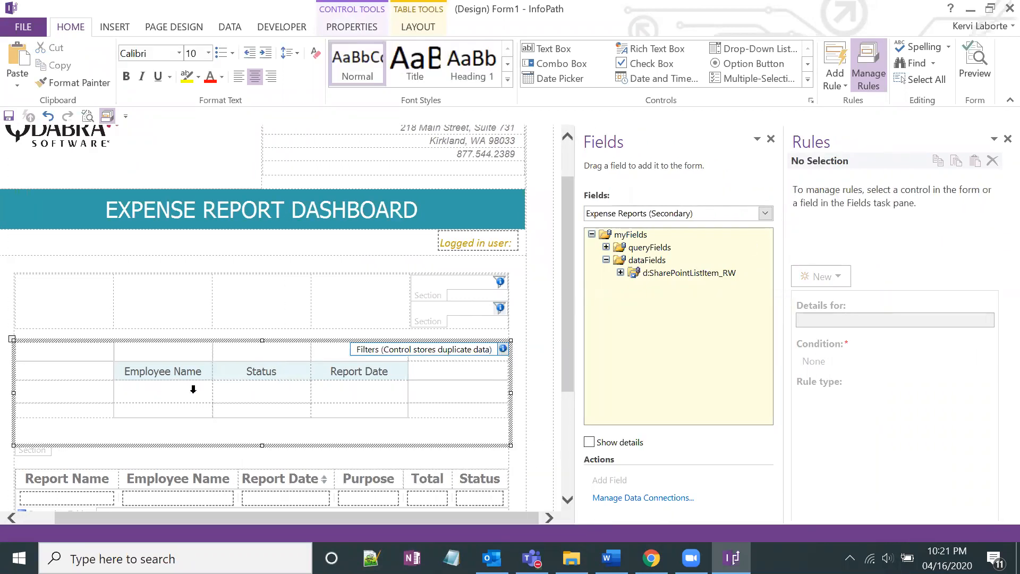
left_click(764, 213)
left_click(621, 229)
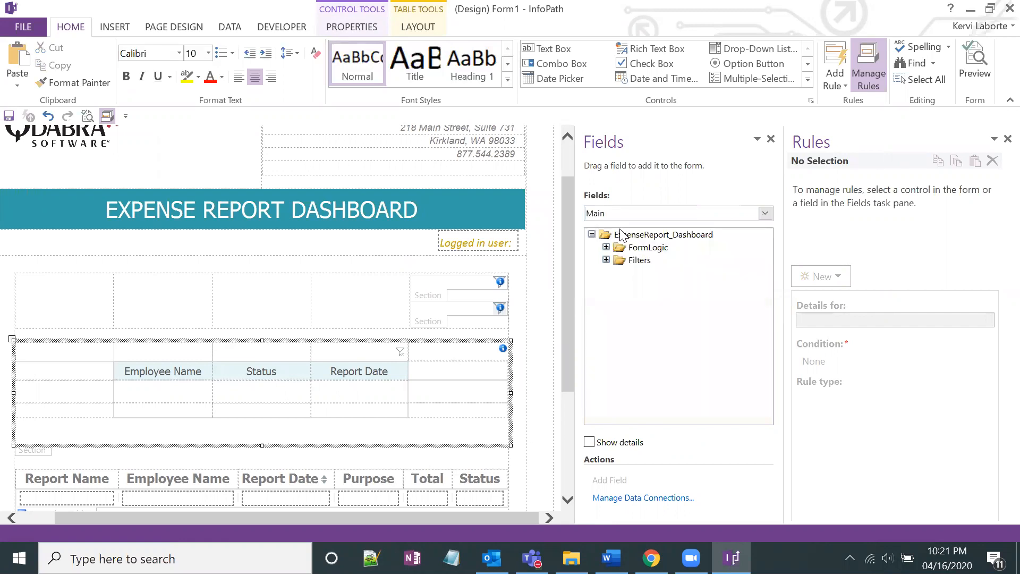
left_click(606, 260)
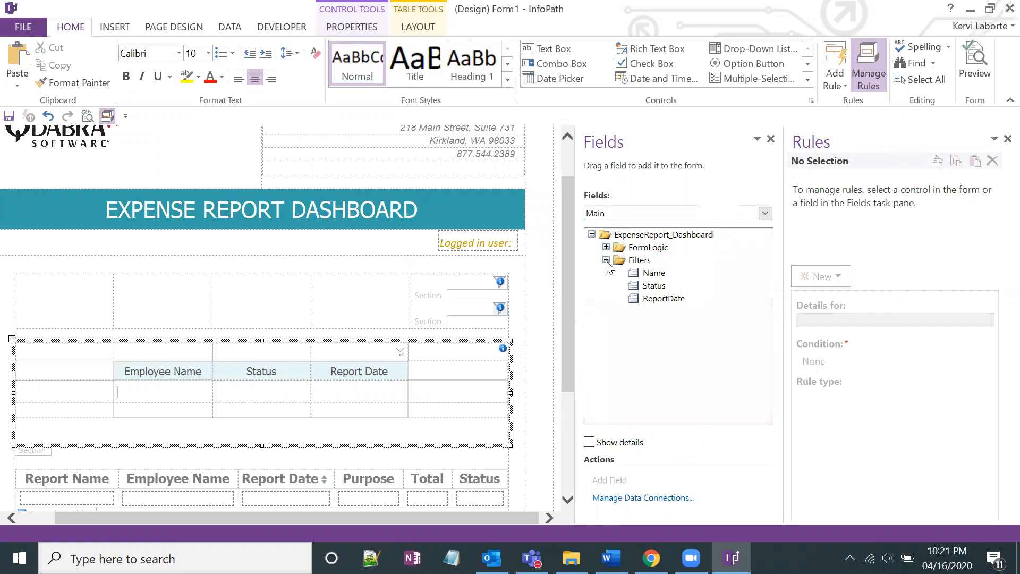
left_click(648, 273)
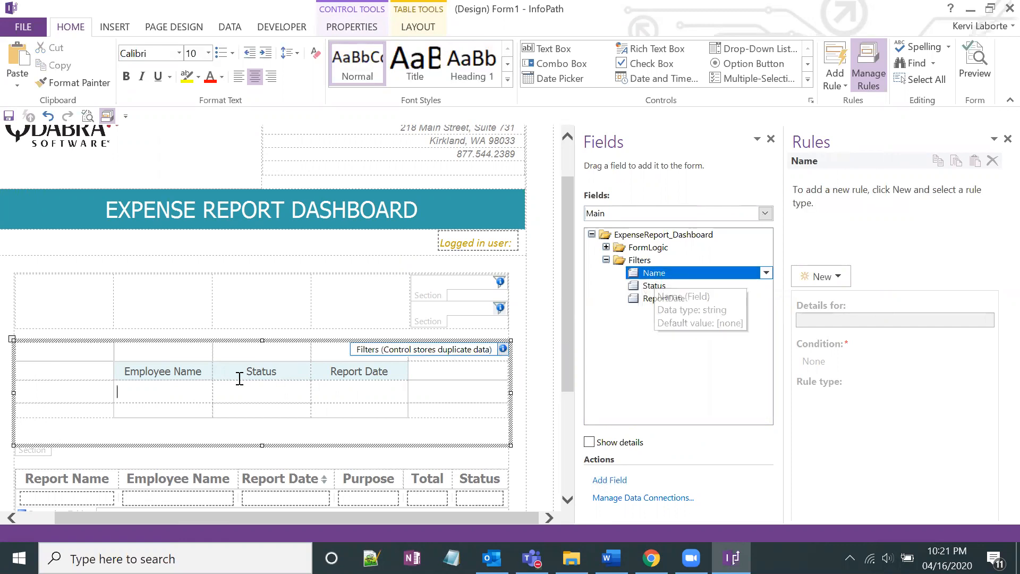
left_click(655, 285)
left_click(661, 298)
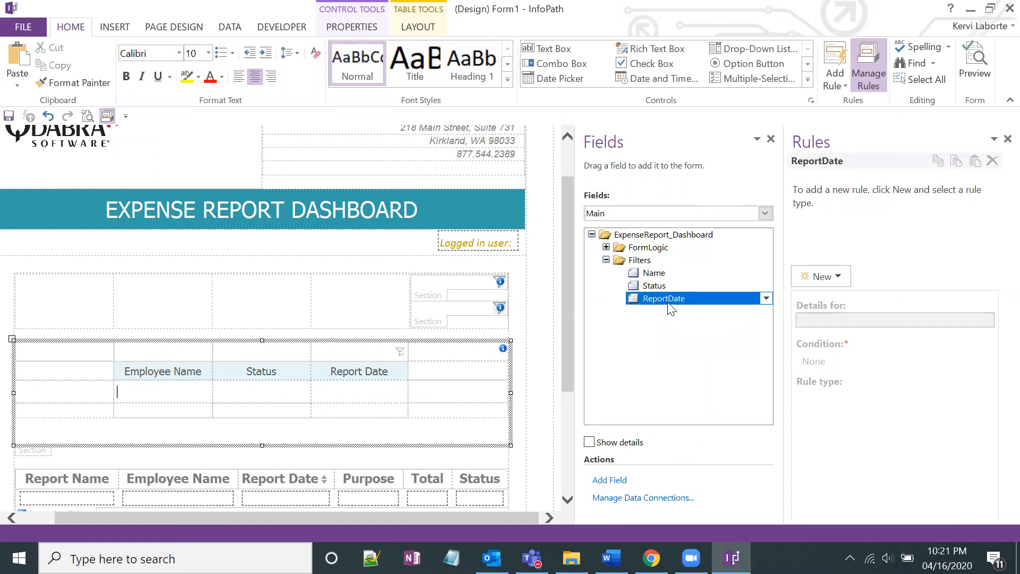
Step: Insert the Name field as a drop-down list box in the cell below Employee Name and delete its automatic label
left_click(654, 273)
left_click_drag(644, 274, 175, 391)
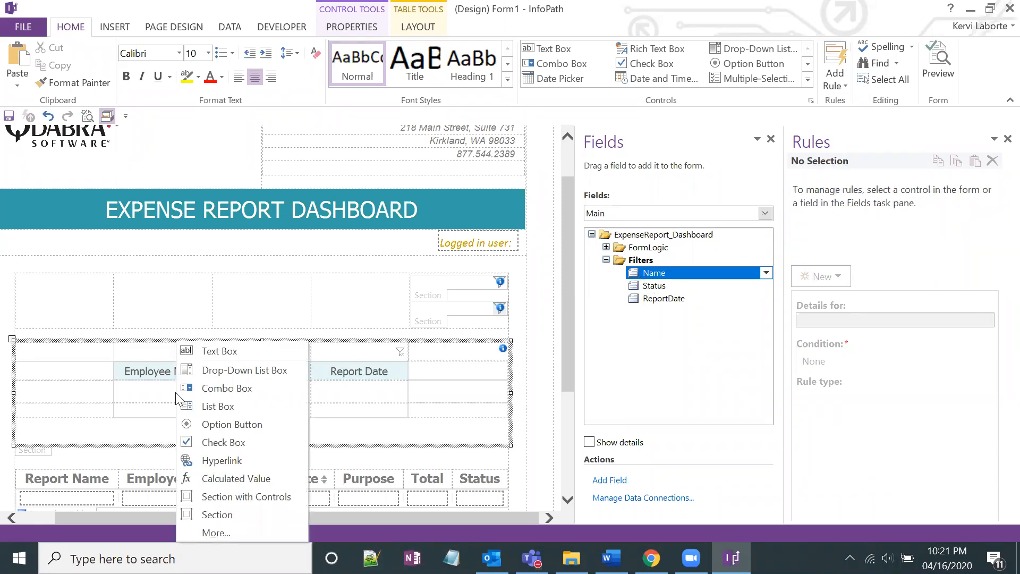
left_click(252, 372)
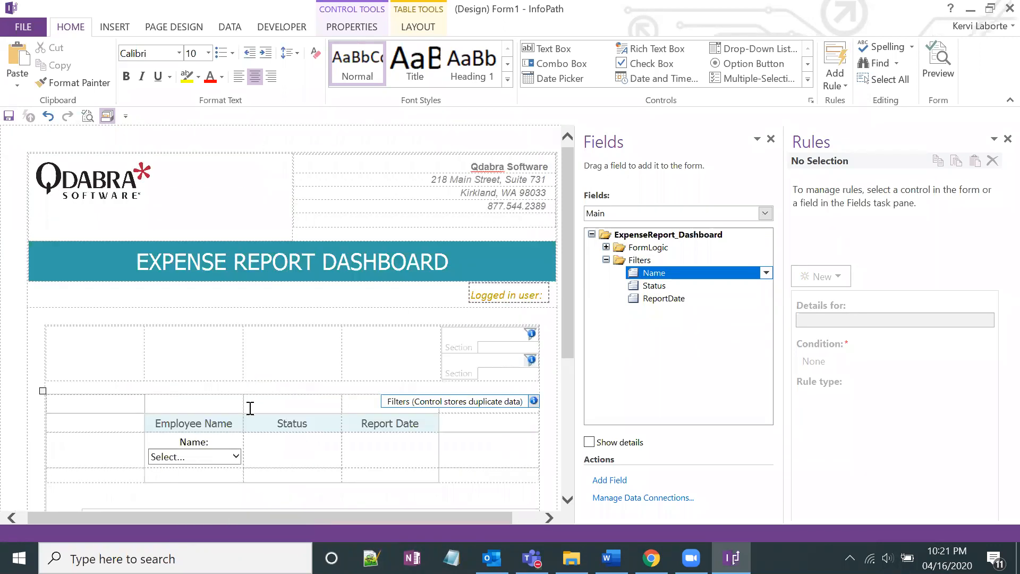
double_click(202, 383)
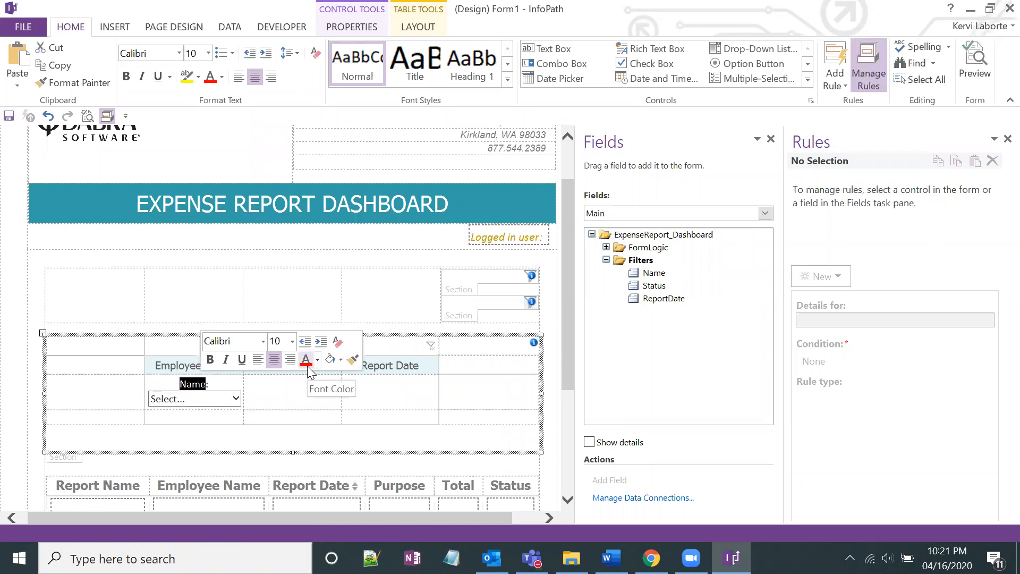
key("Delete")
key("Delete")
key("Delete")
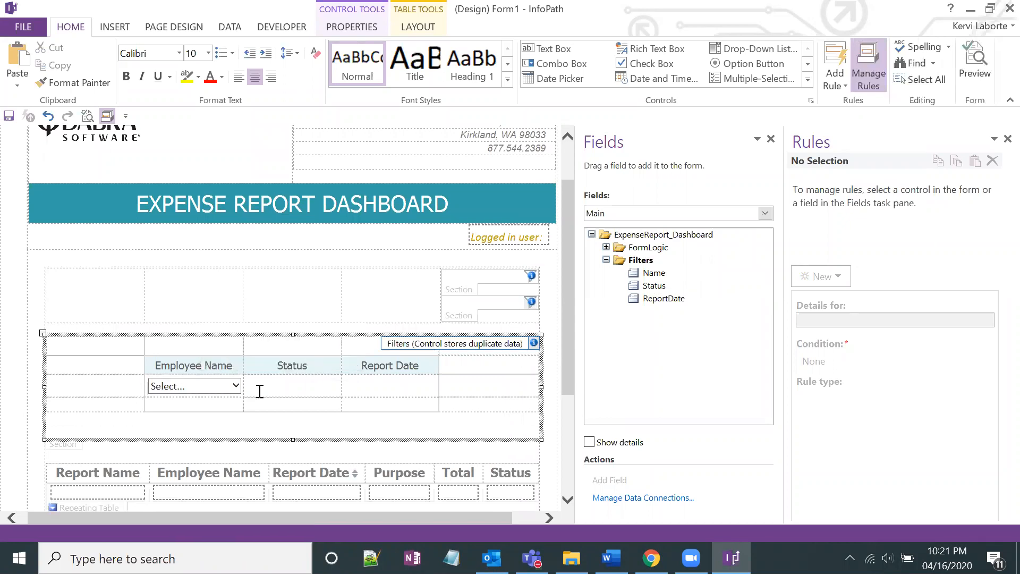
Step: Set the Name drop-down's choices to come from an external data source, using Expense Reports
left_click(223, 387)
scroll(226, 372, "down", 1)
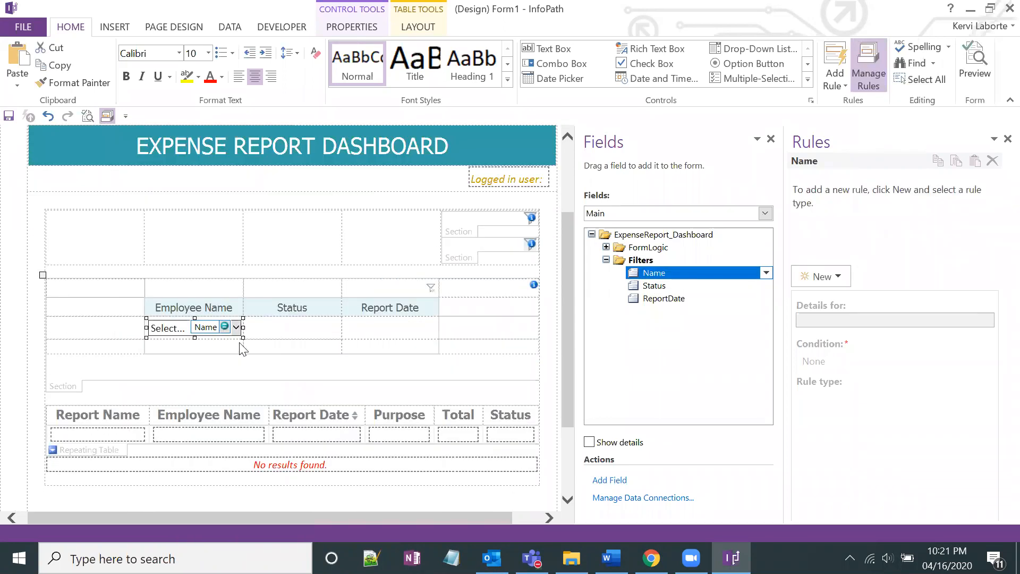
right_click(242, 349)
left_click(321, 322)
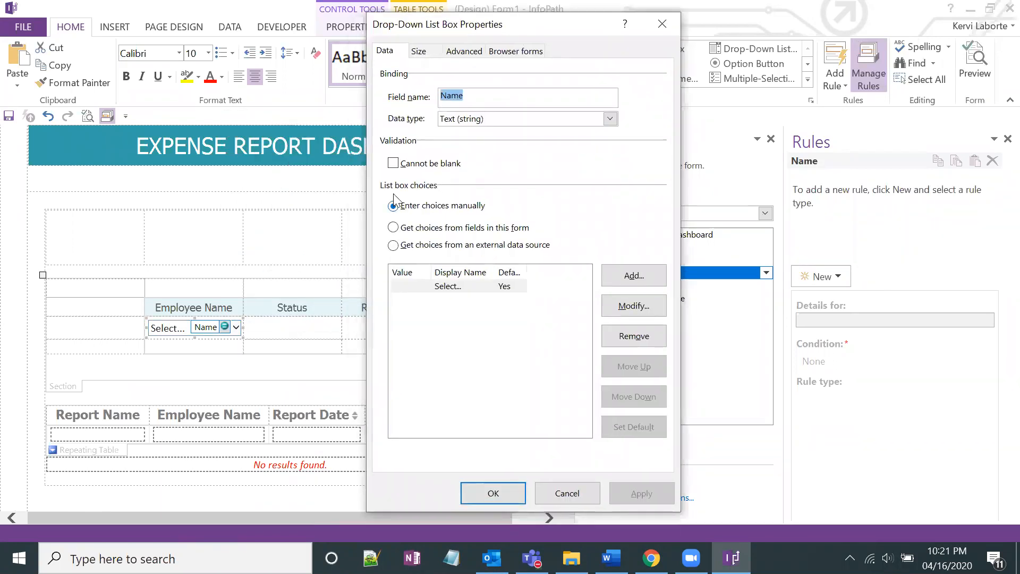
left_click(397, 247)
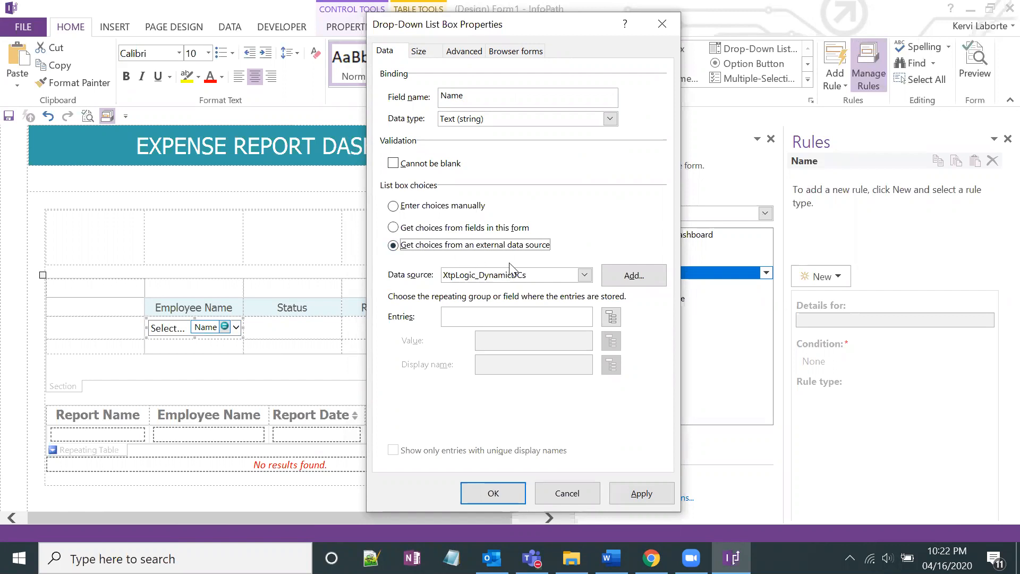
left_click(528, 276)
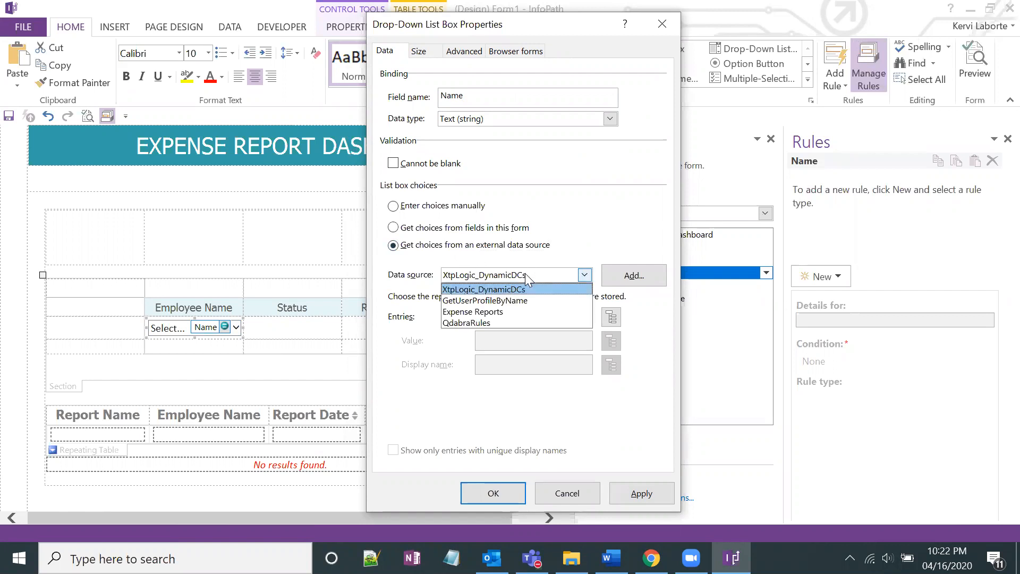
left_click(501, 313)
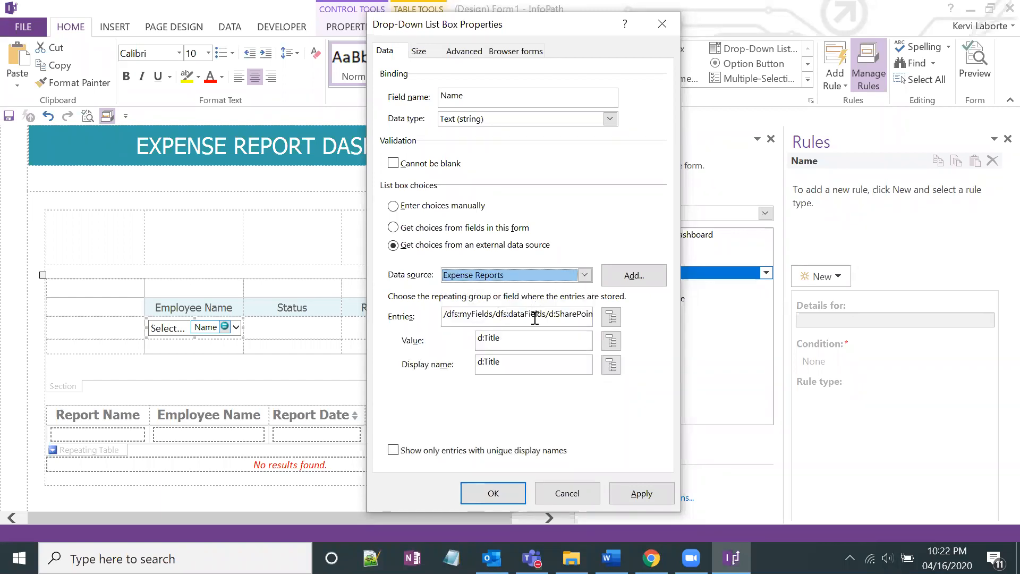
Step: Take the drop-down's entries from the d:SharePointListItem_RW group, with Resource Name as both the value and the display name
left_click(611, 316)
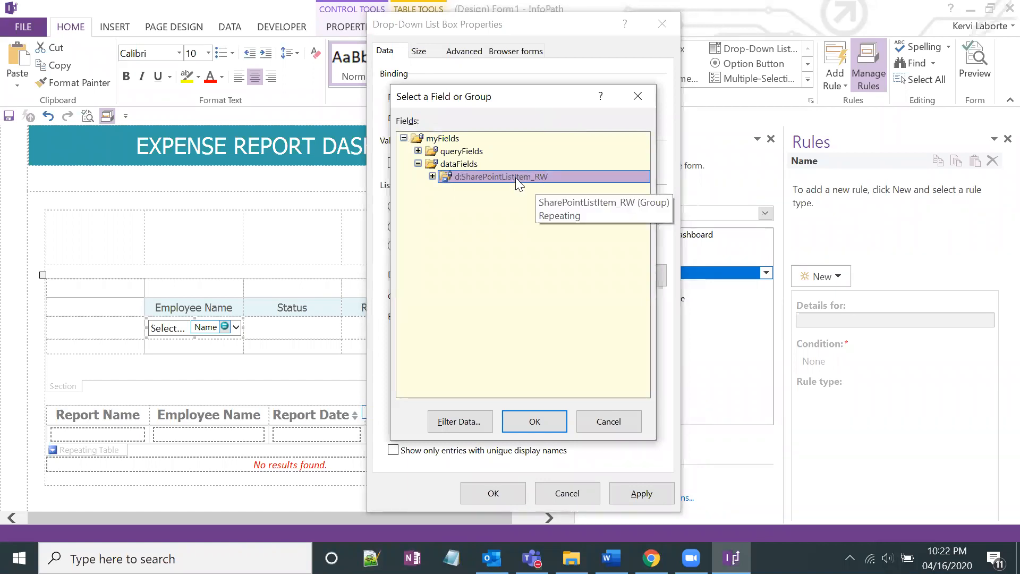
double_click(502, 182)
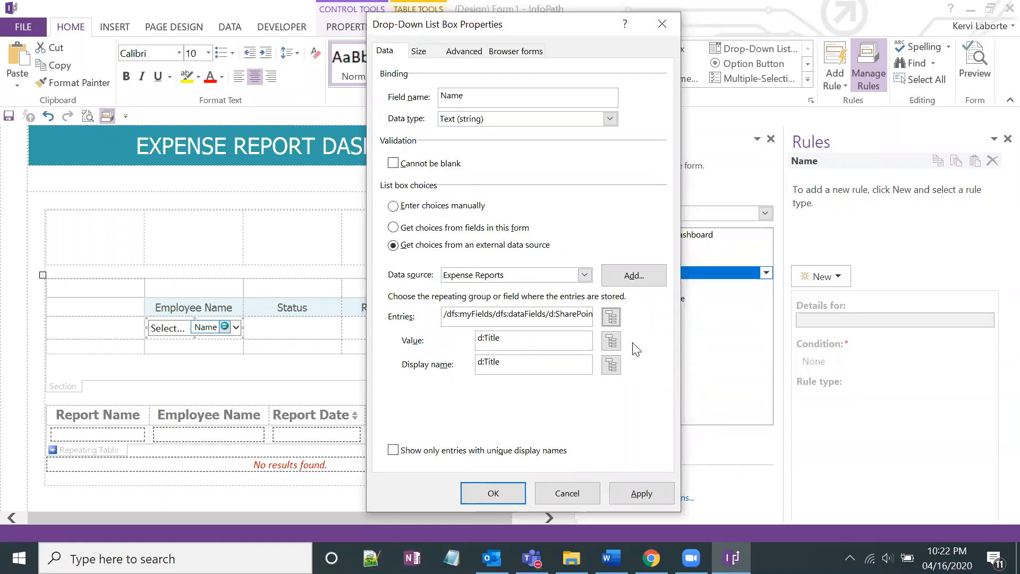
left_click(611, 340)
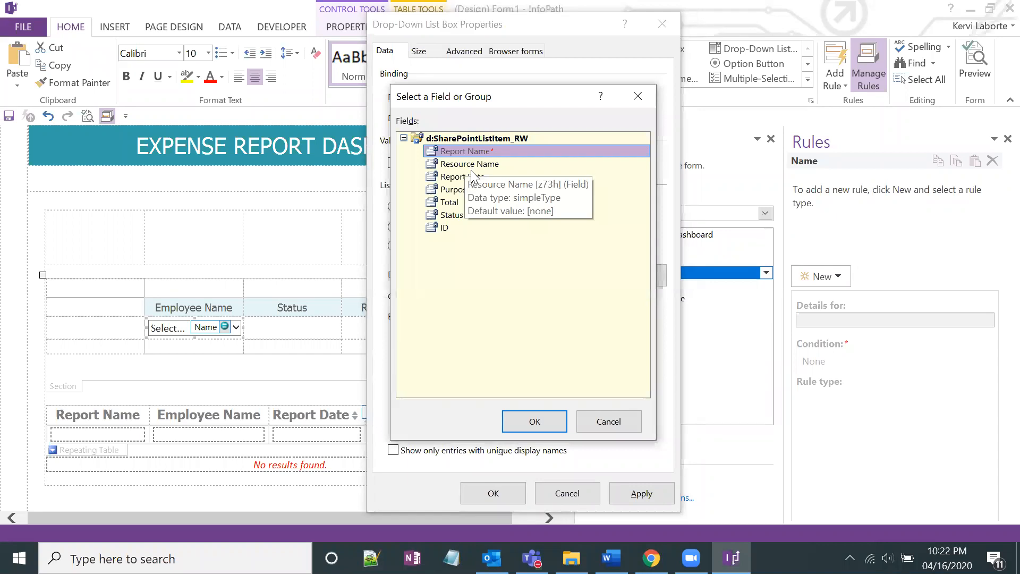
double_click(487, 165)
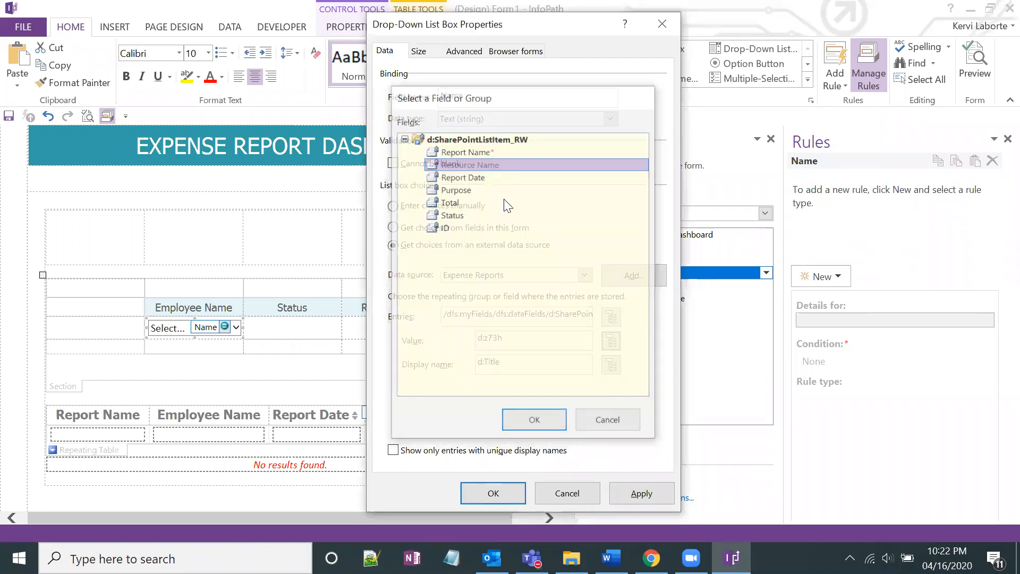
left_click(611, 364)
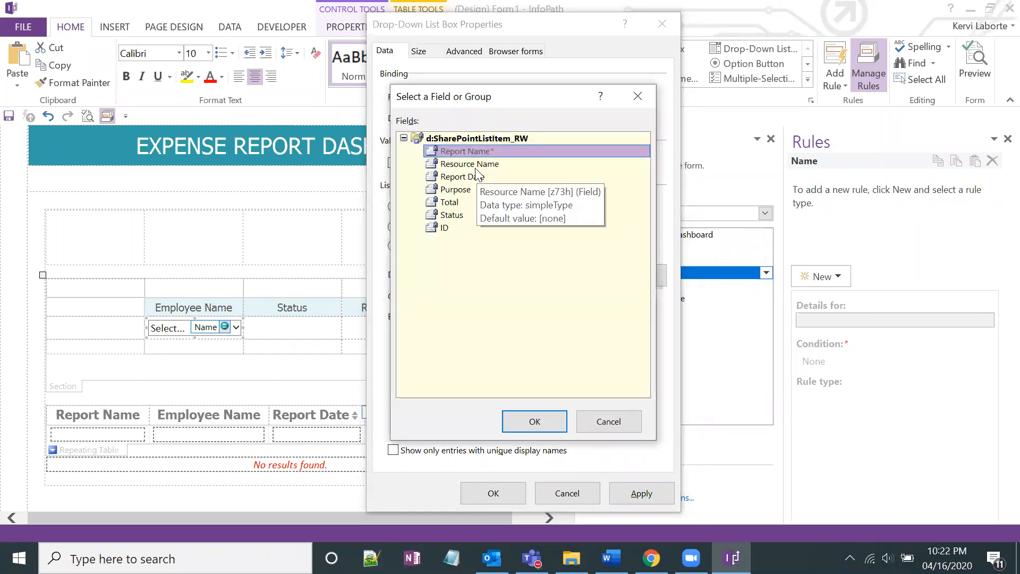
left_click(486, 166)
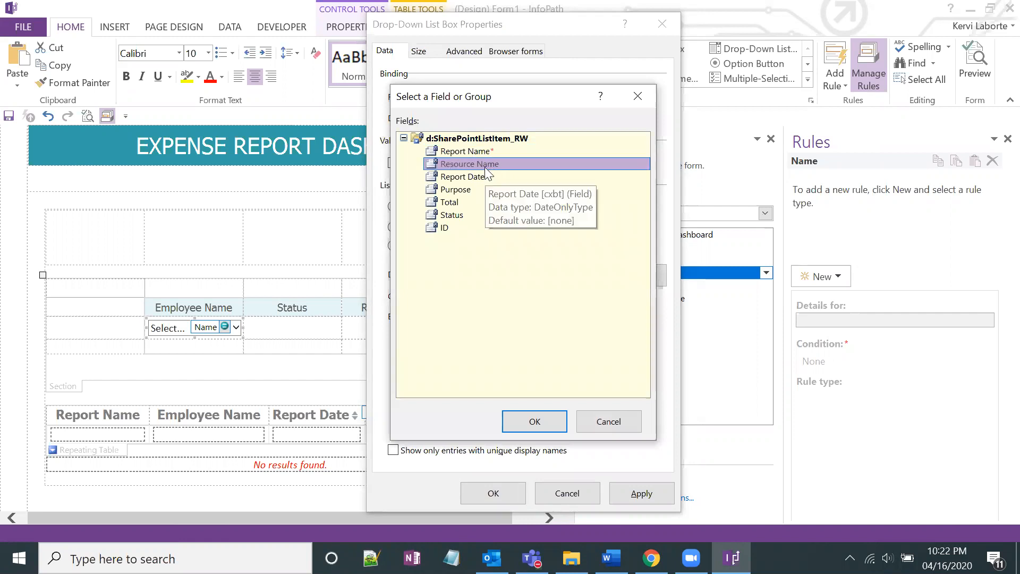
double_click(484, 166)
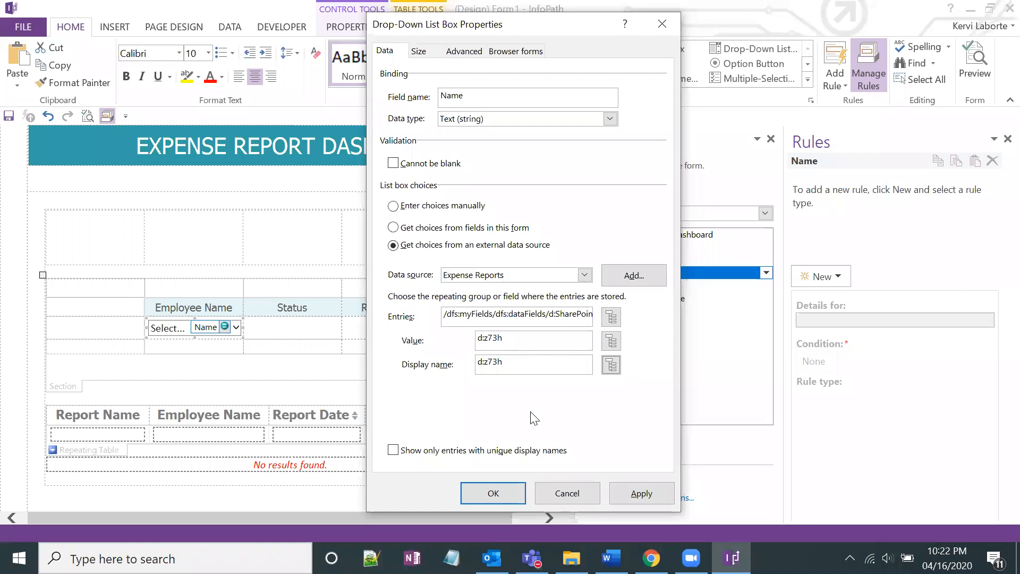
Step: Restrict the Name drop-down to entries with unique display names and apply its properties
left_click(396, 455)
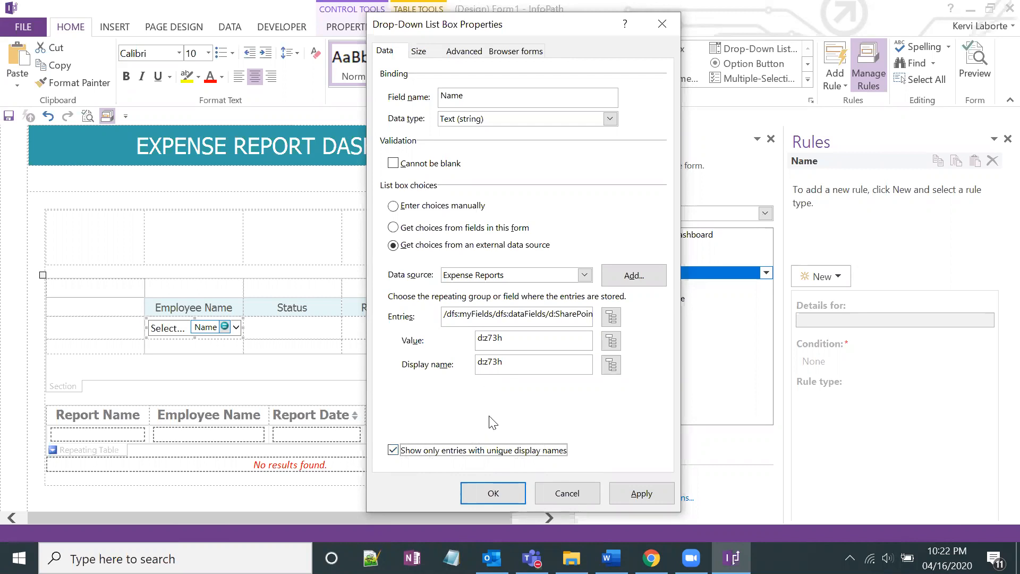
left_click(650, 493)
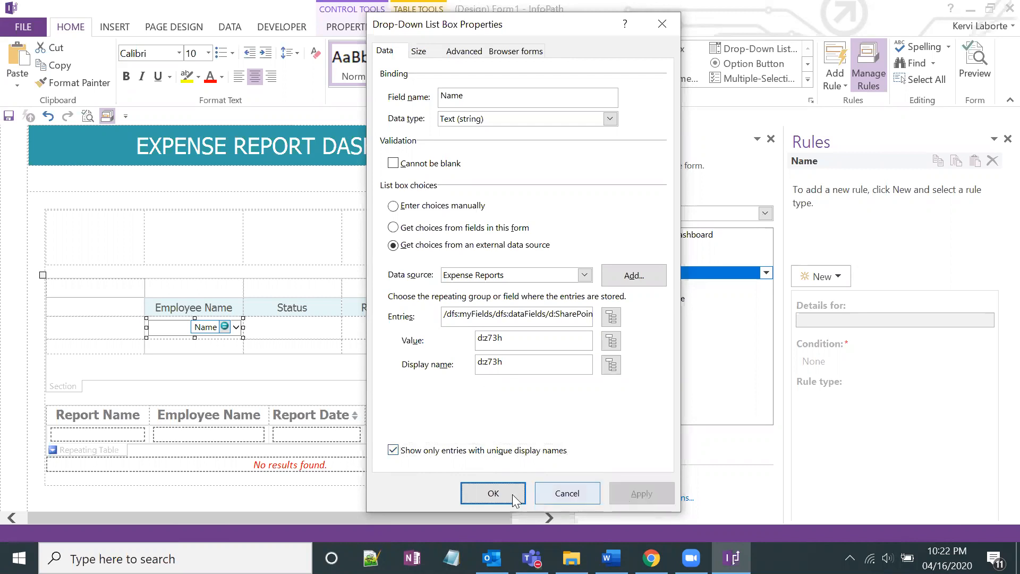
left_click(492, 493)
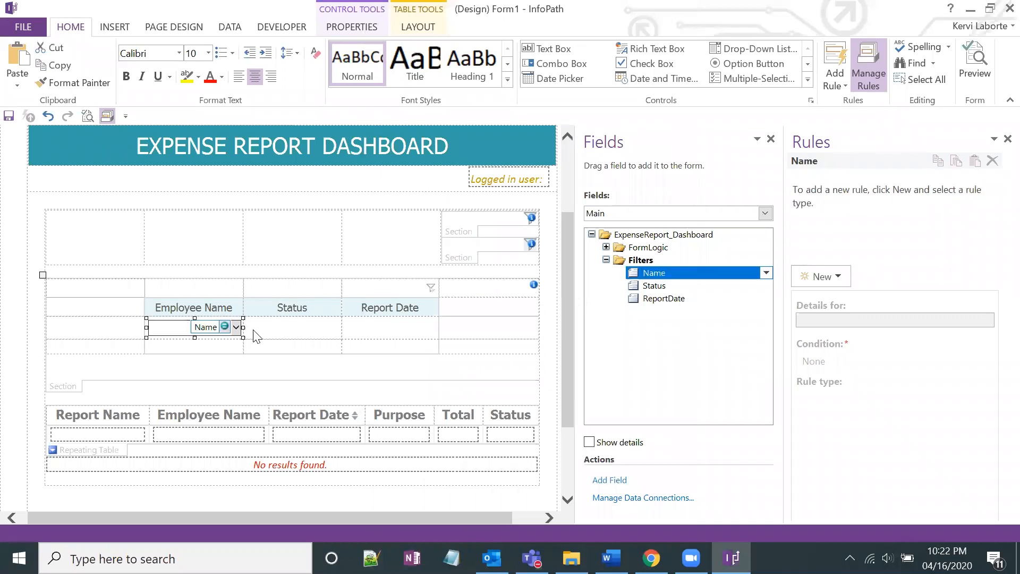
left_click(278, 334)
left_click(224, 329)
left_click(256, 330)
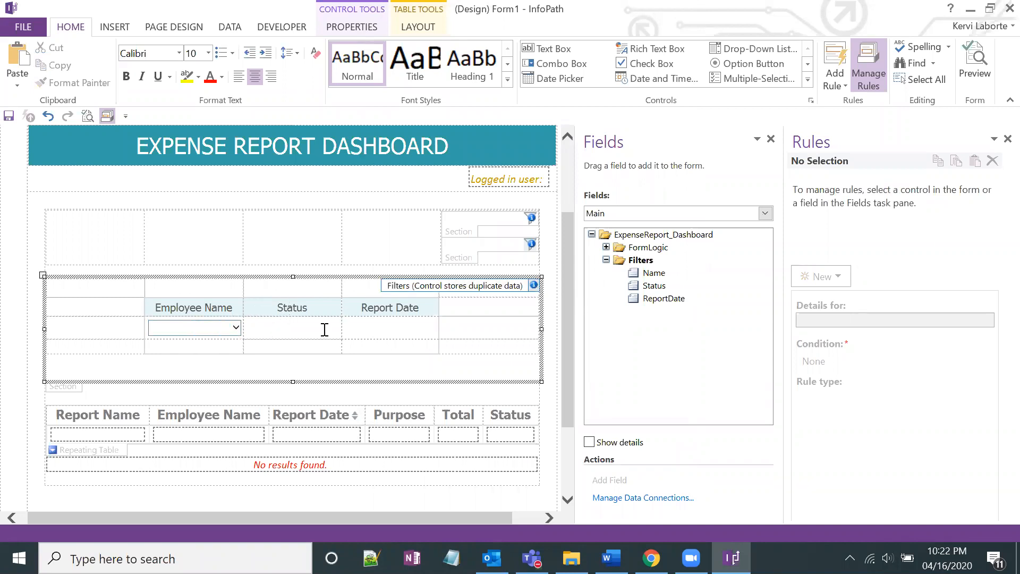
Step: Insert the Status field as a drop-down list box in the cell below the Status heading and delete its automatic label
left_click_drag(649, 285, 308, 334)
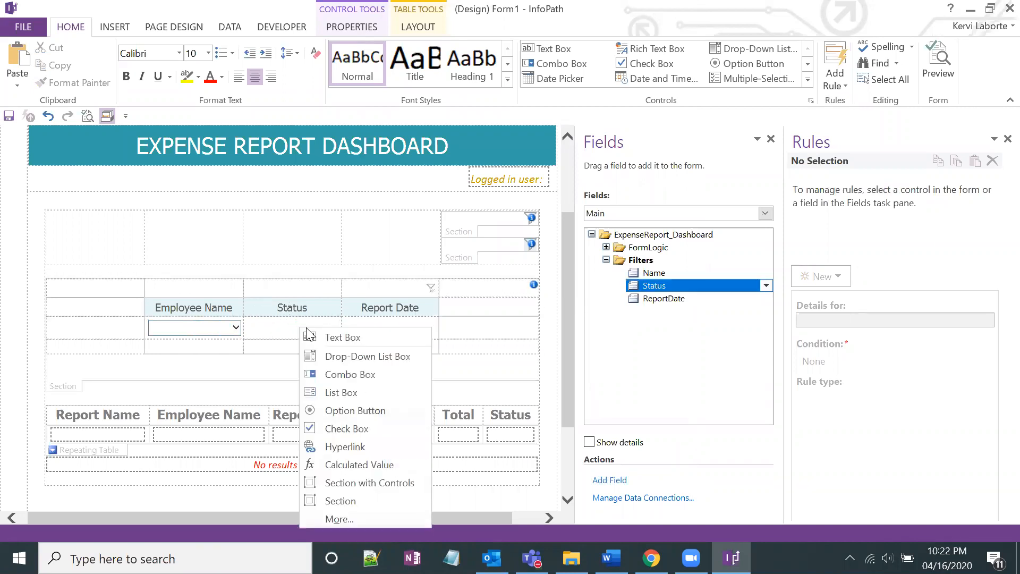
left_click(363, 356)
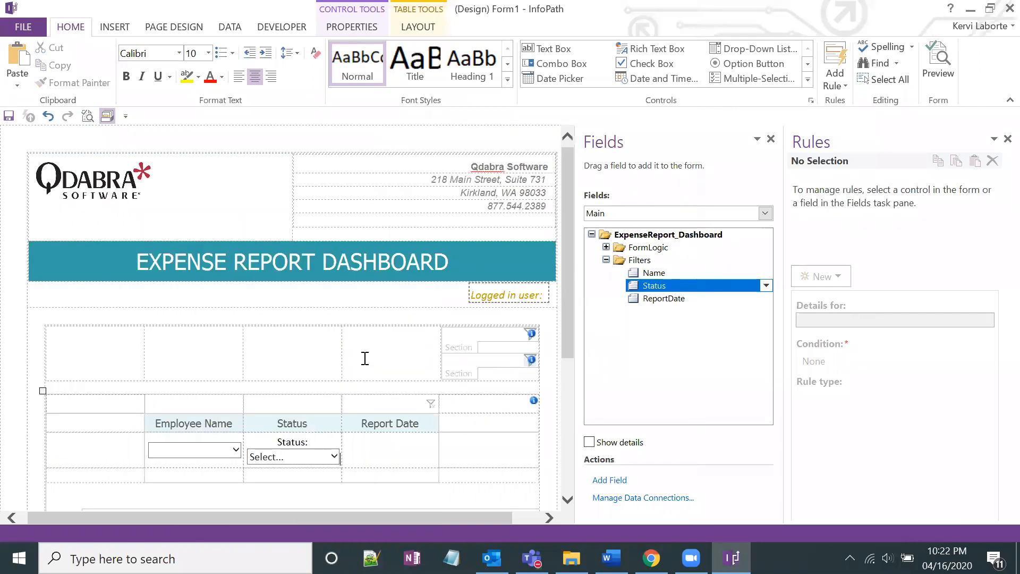
left_click(342, 321)
key("BackSpace")
key("BackSpace")
key("BackSpace")
key("BackSpace")
key("BackSpace")
key("BackSpace")
key("BackSpace")
key("BackSpace")
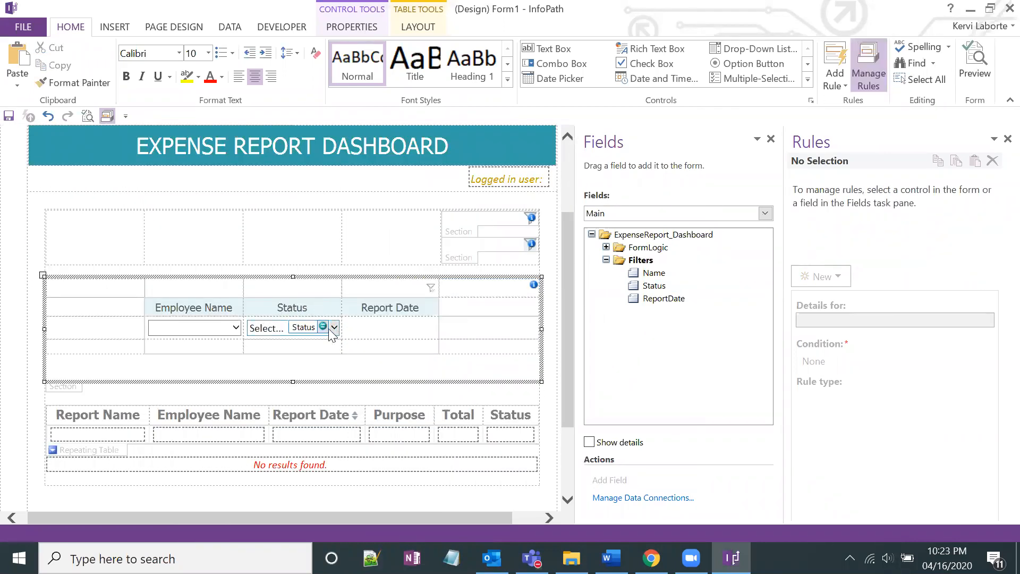
Step: Set the Status drop-down's choices to come from an external data source, using Expense Reports
left_click(331, 334)
right_click(333, 333)
left_click(381, 316)
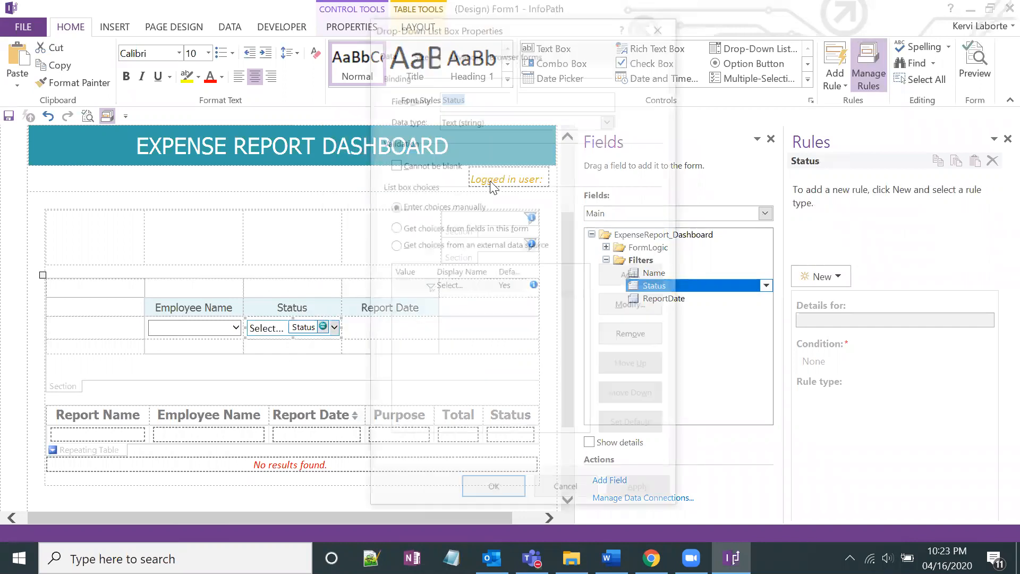
left_click(431, 246)
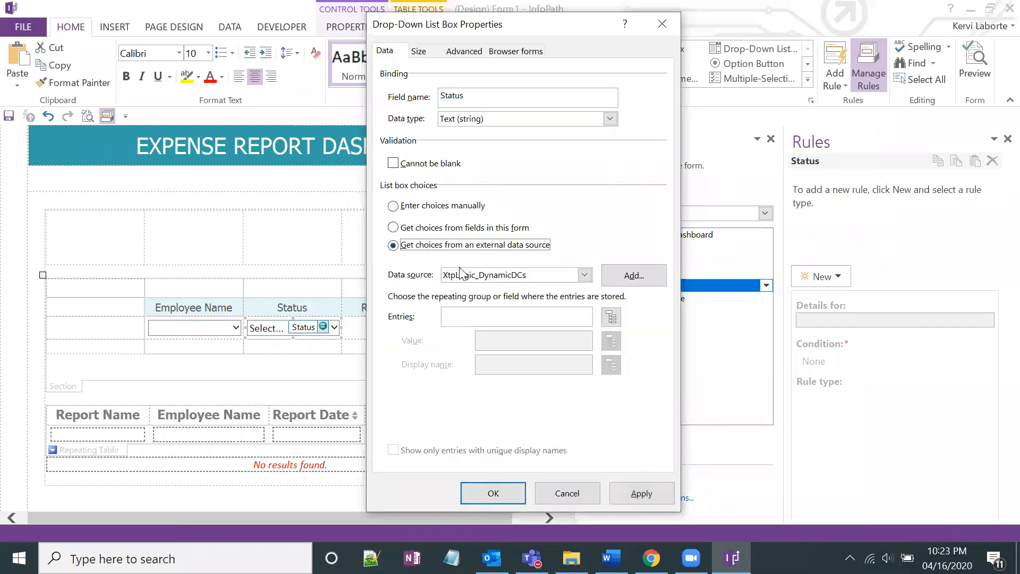
left_click(531, 277)
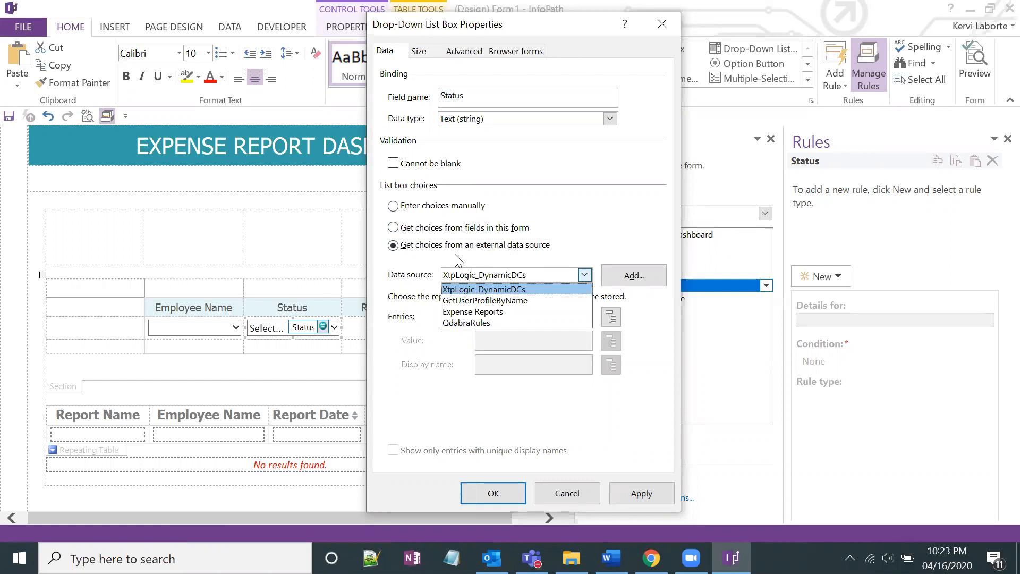
left_click(502, 312)
Step: Use the Status field as both value and display name, show only entries with unique display names, and apply the properties
left_click(612, 341)
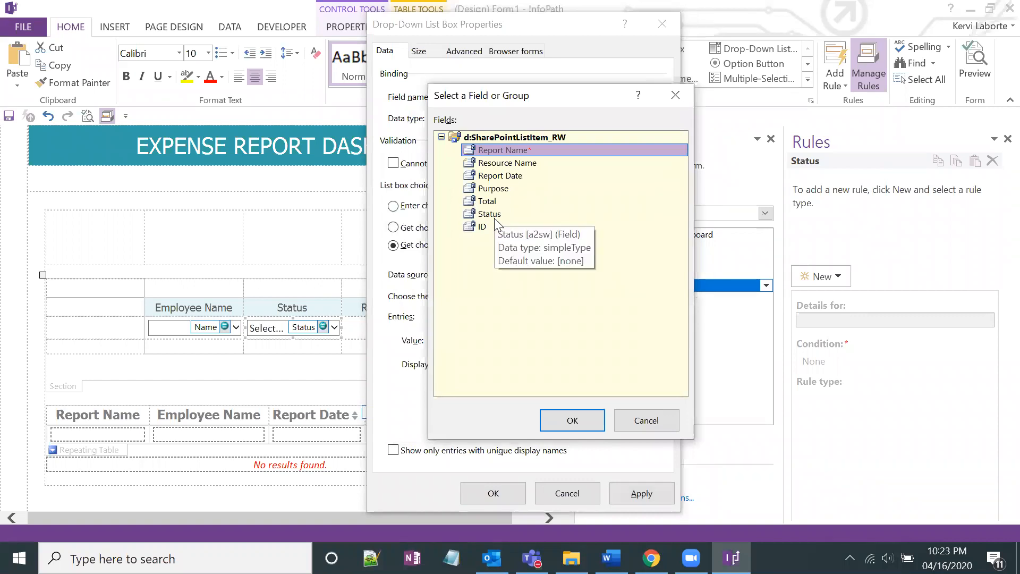
left_click(498, 215)
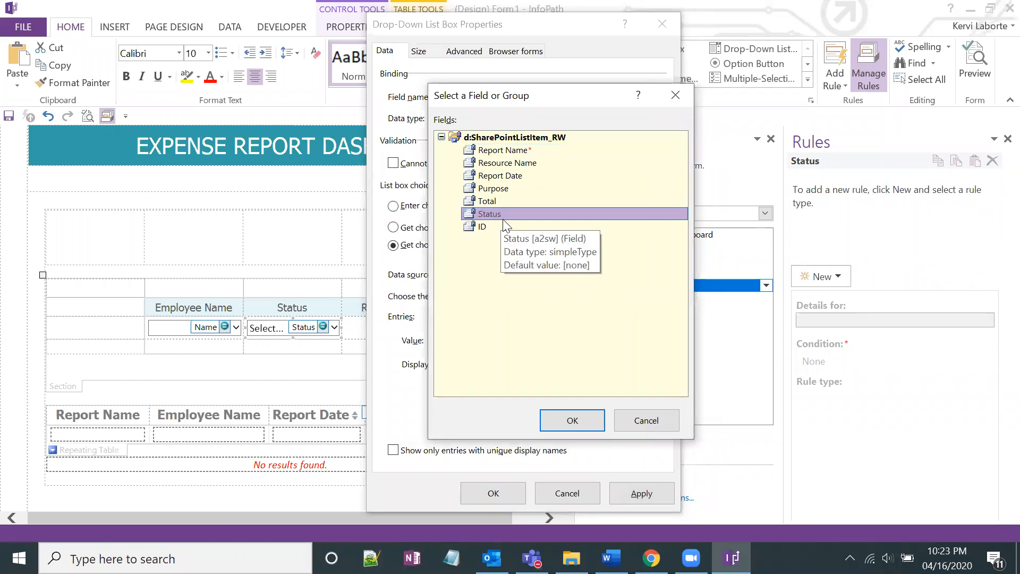
left_click(572, 420)
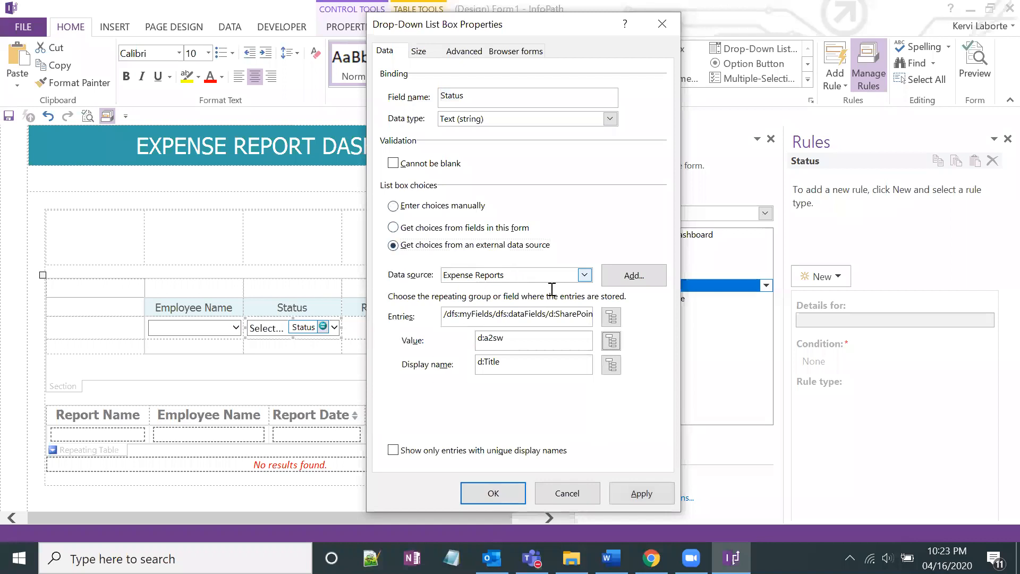
left_click(611, 365)
double_click(454, 215)
left_click(394, 451)
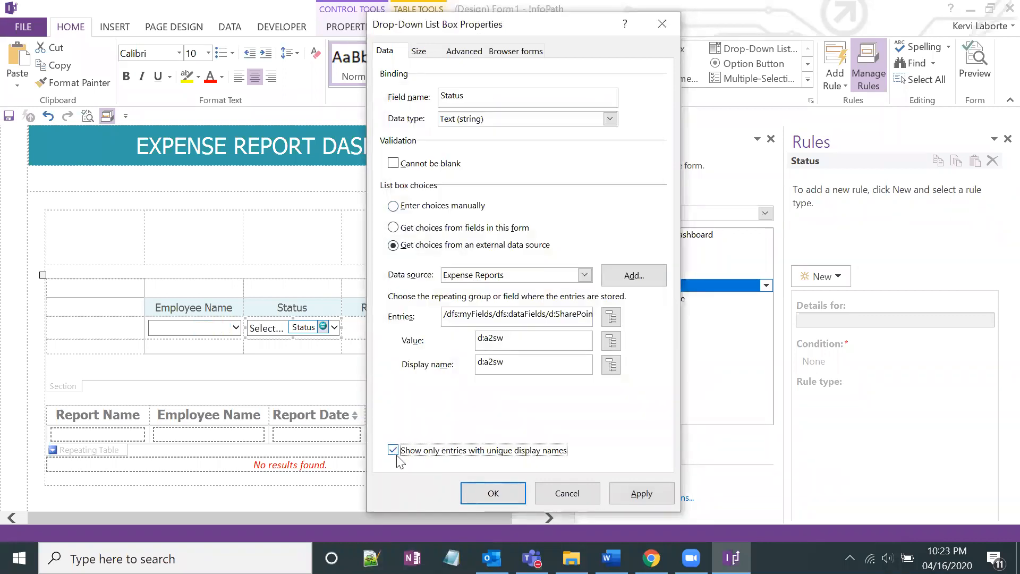
left_click(493, 493)
Step: Insert the ReportDate field as a date picker in the cell below Report Date and delete its automatic label
left_click(384, 336)
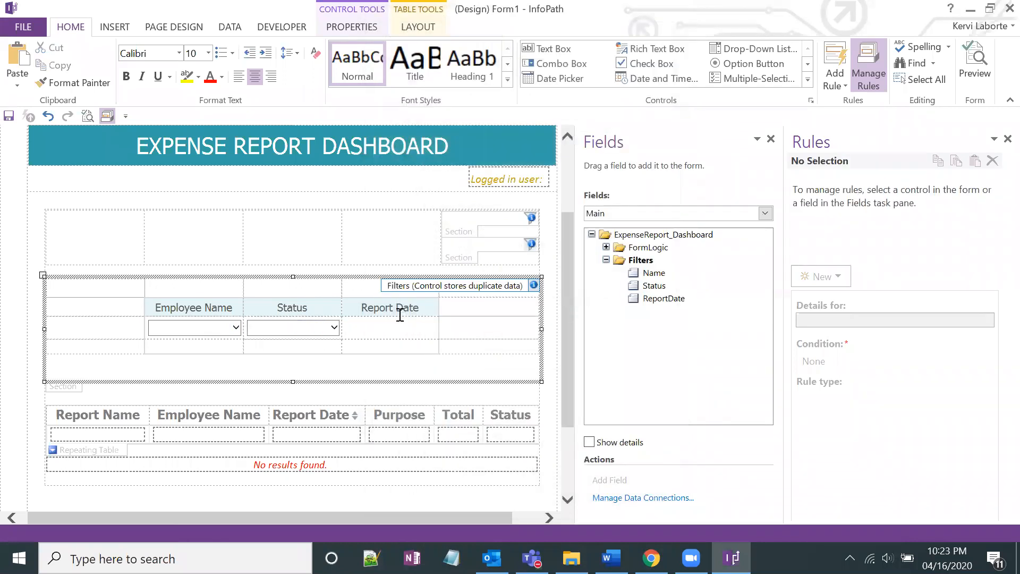
left_click(379, 334)
left_click_drag(660, 298, 414, 331)
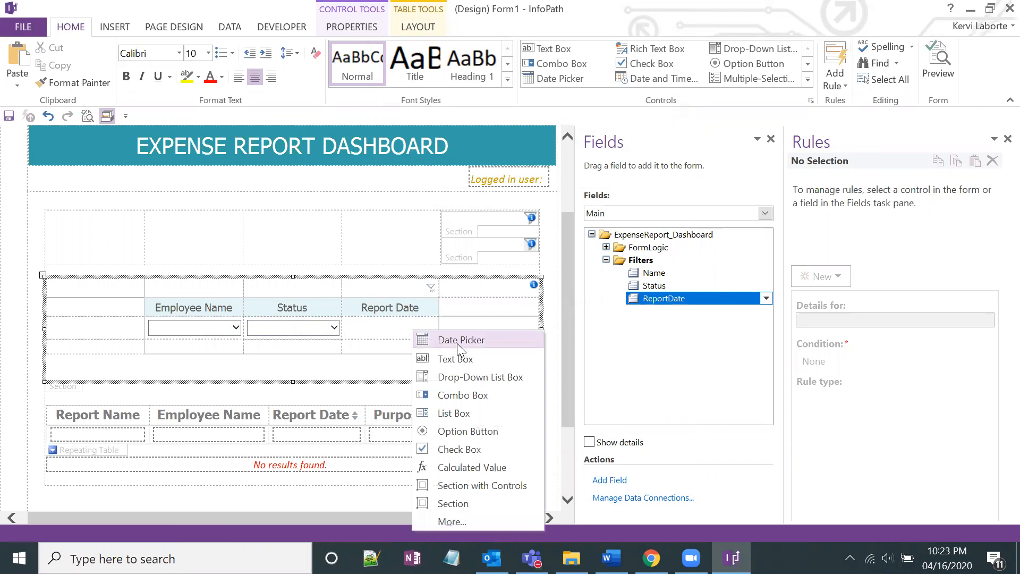
left_click(457, 340)
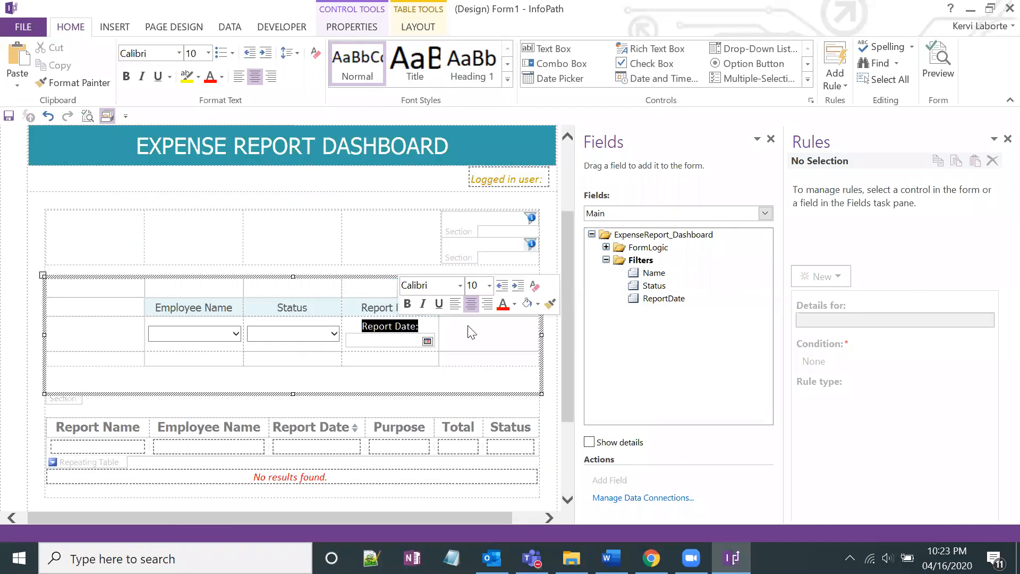
key("Delete")
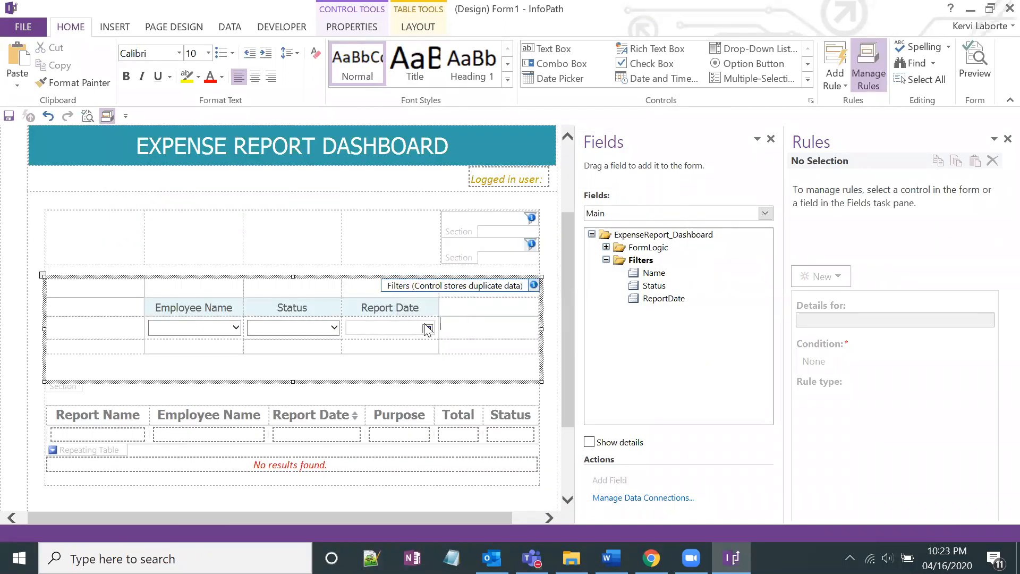
left_click(424, 327)
left_click(262, 332)
left_click(222, 332)
left_click(309, 338)
Step: Add an action rule named "Set Employee Name Filter" to the Name drop-down
left_click(222, 334)
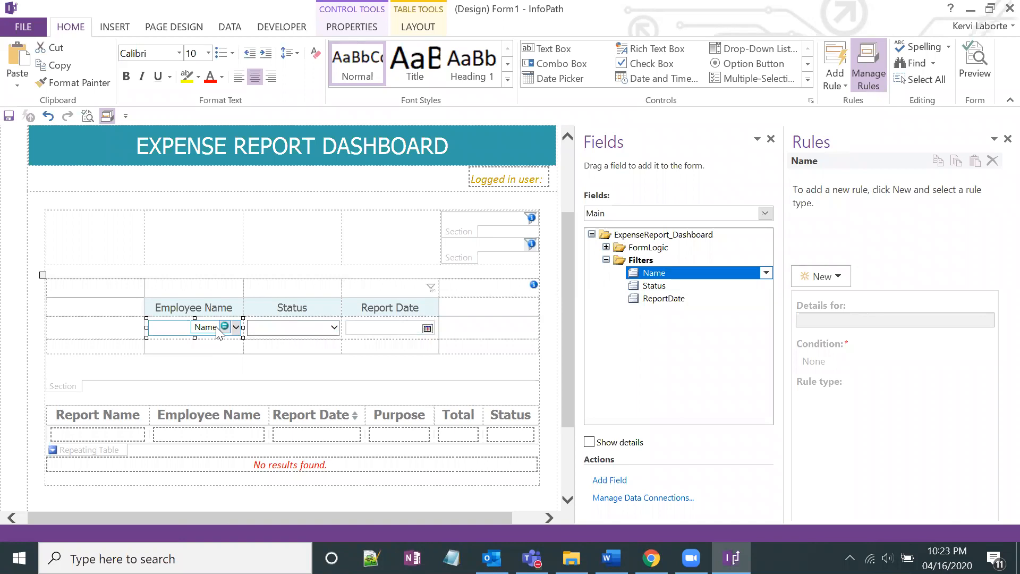
left_click(823, 276)
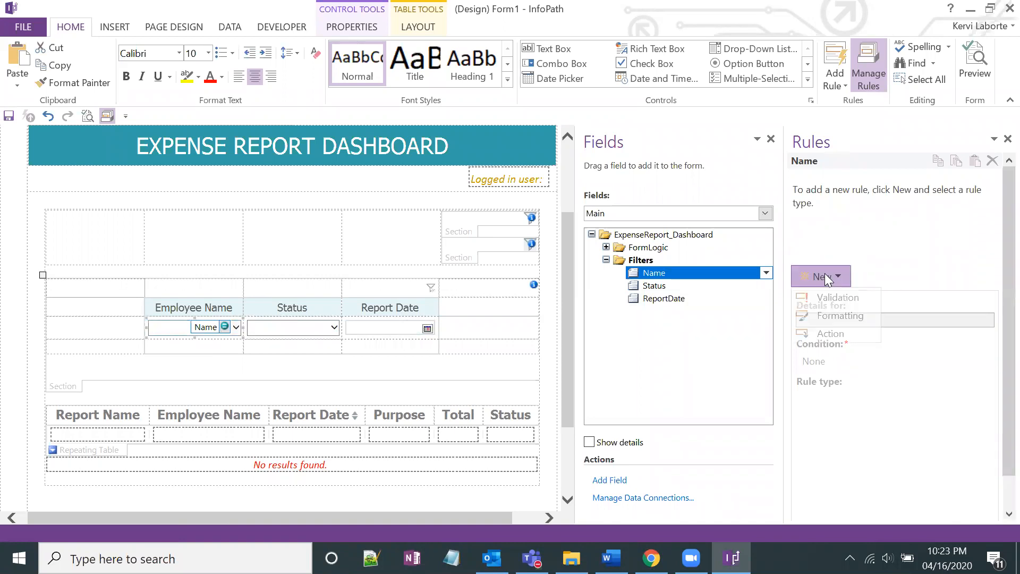
left_click(830, 333)
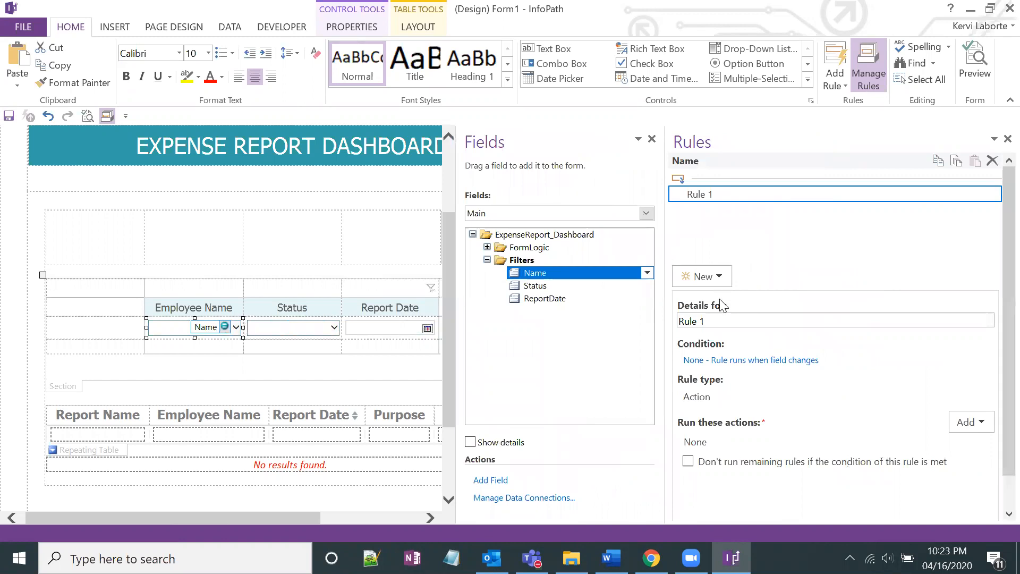
left_click_drag(709, 321, 646, 319)
type("Set Employe")
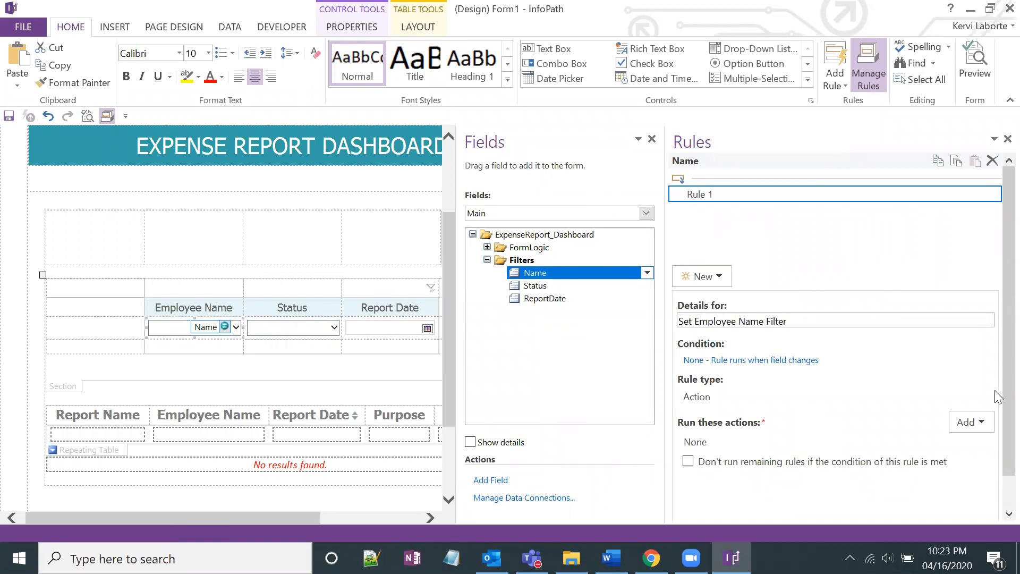
Step: Add a set-field-value action to the rule, targeting Resource Name in the queryFields of the Expense Reports secondary data source
left_click(977, 425)
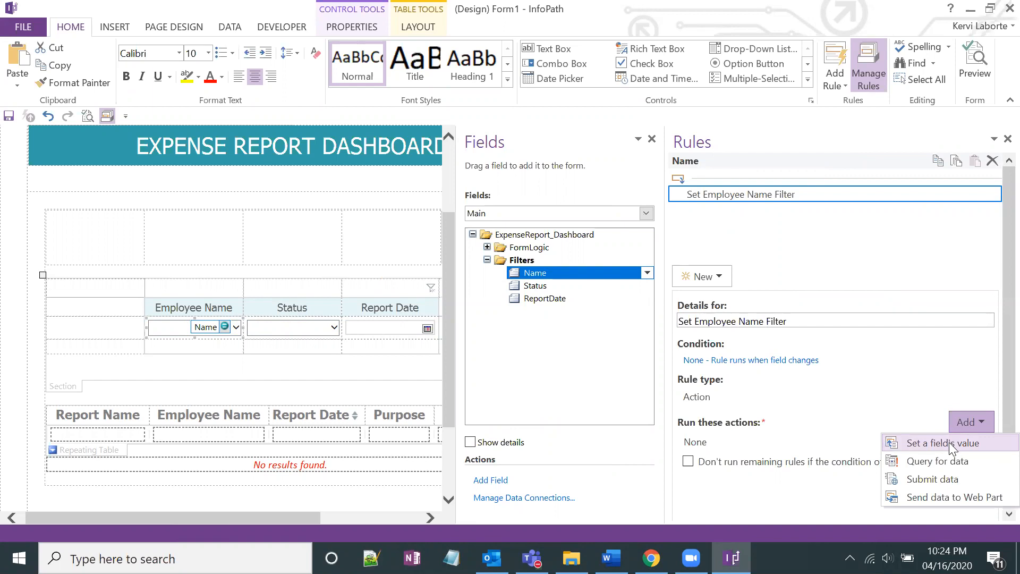
left_click(942, 443)
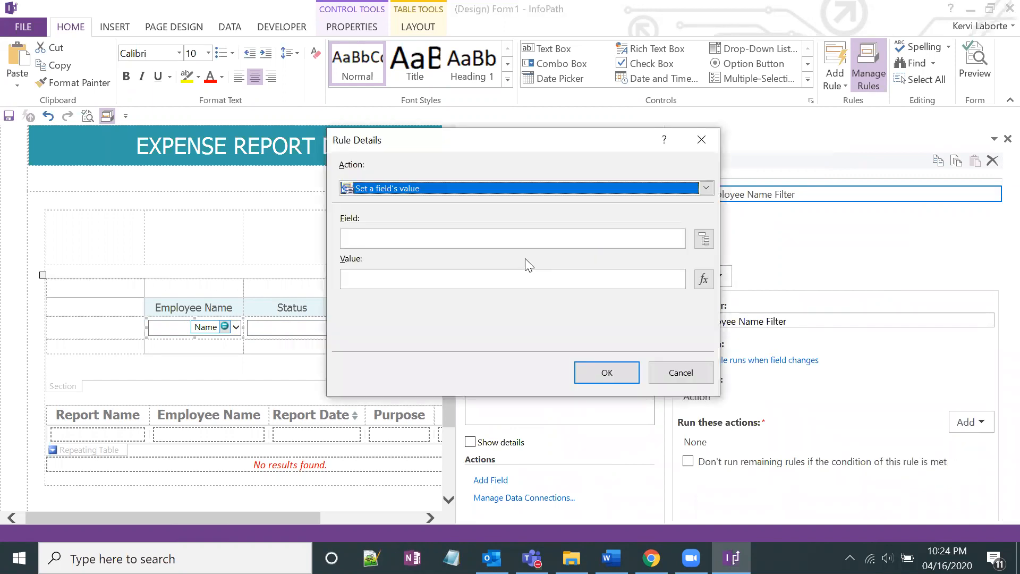
left_click(703, 239)
left_click(464, 139)
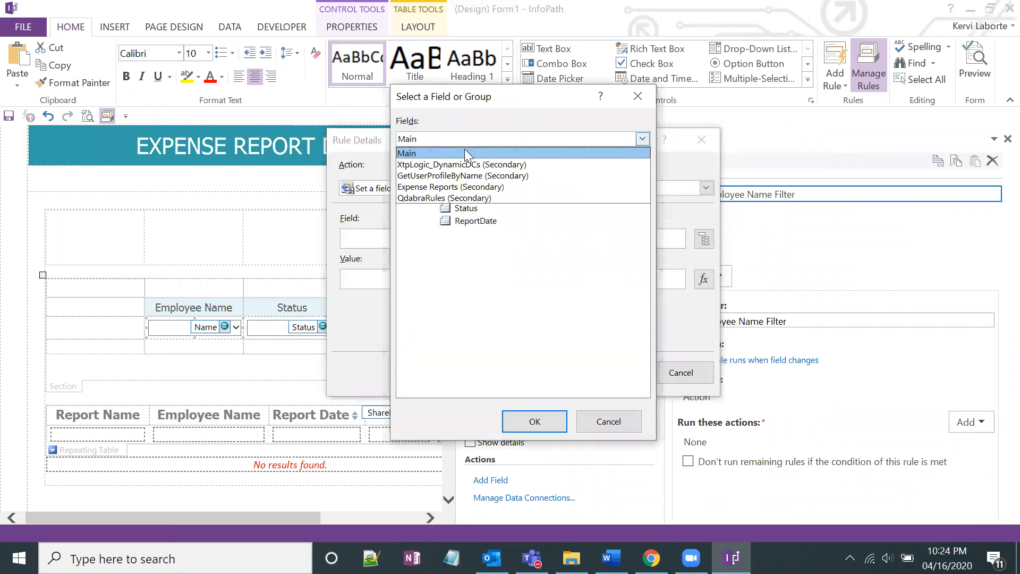
left_click(467, 187)
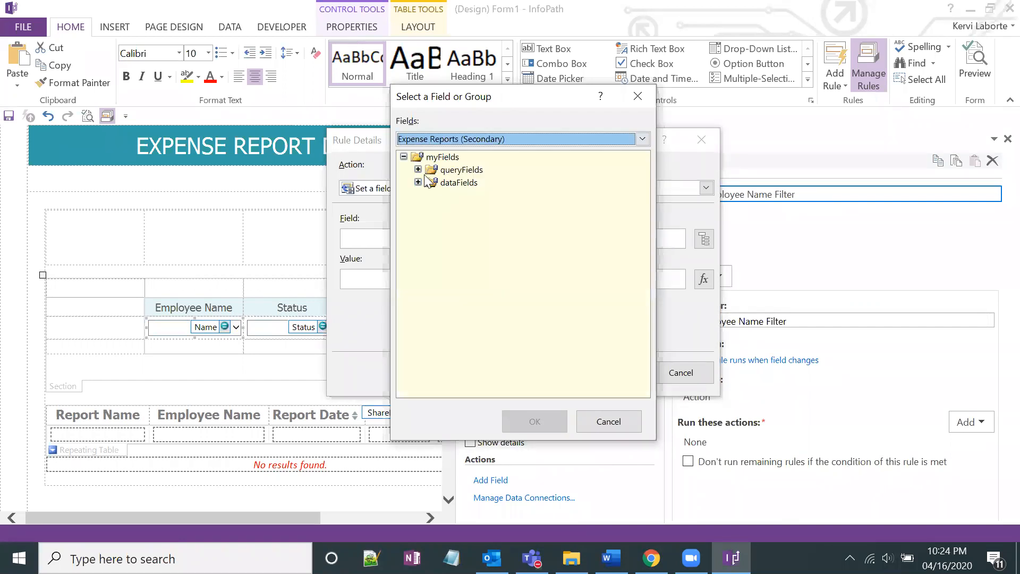
left_click(418, 169)
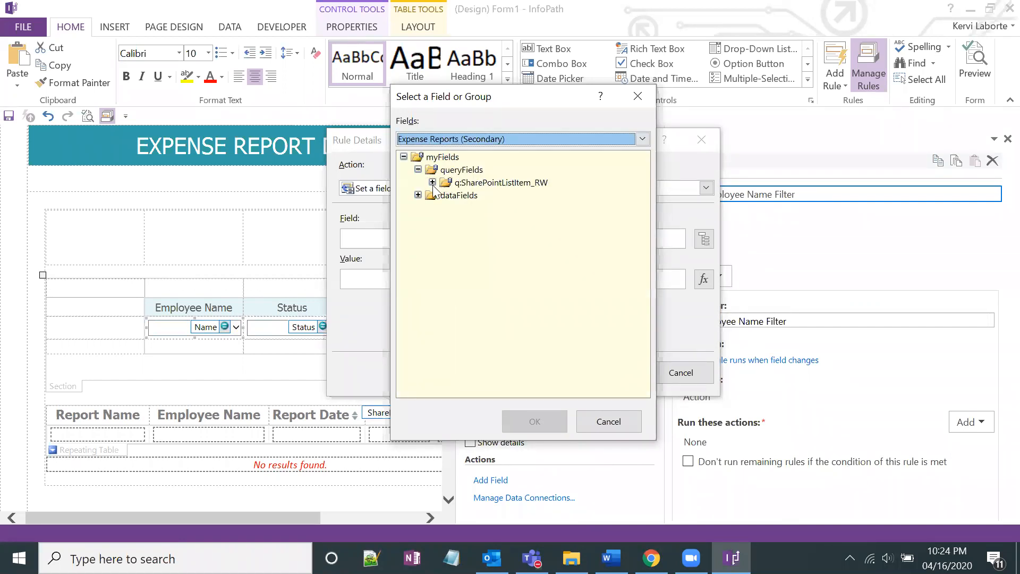
left_click(432, 182)
left_click(475, 220)
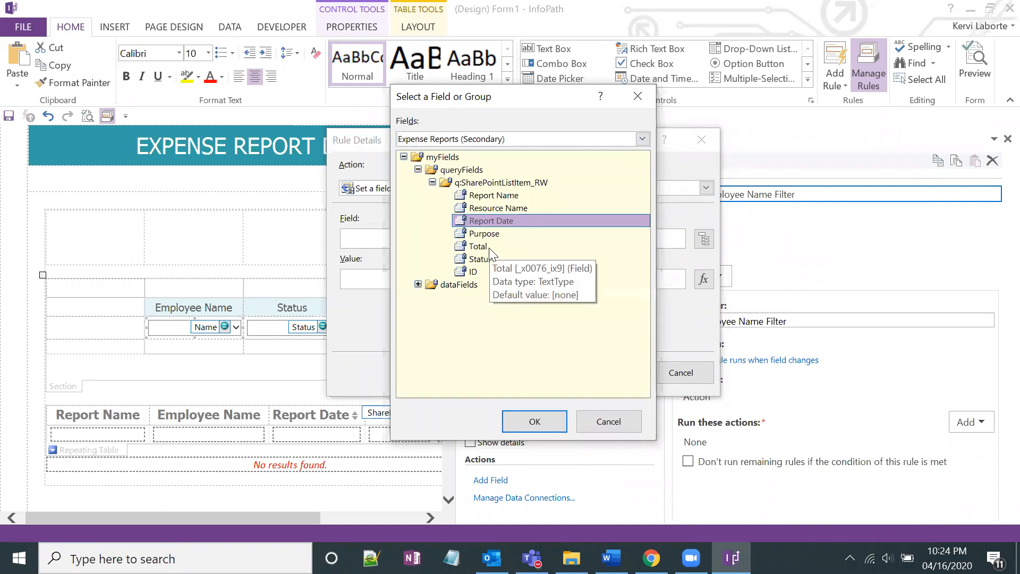
double_click(503, 207)
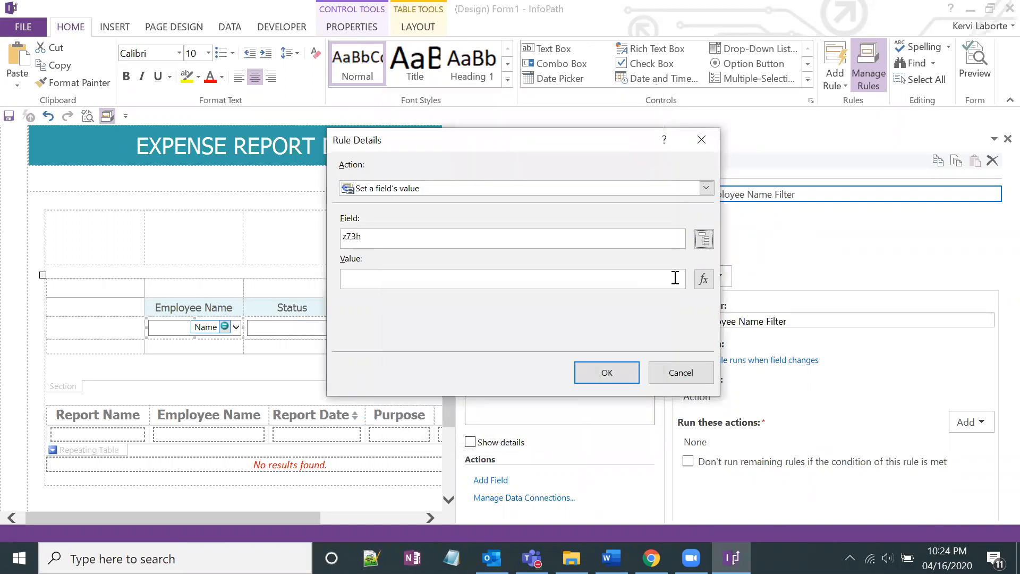
Step: Set the action's value to a formula with the Name field from the main data source's Filters group and confirm it
left_click(703, 279)
left_click(326, 338)
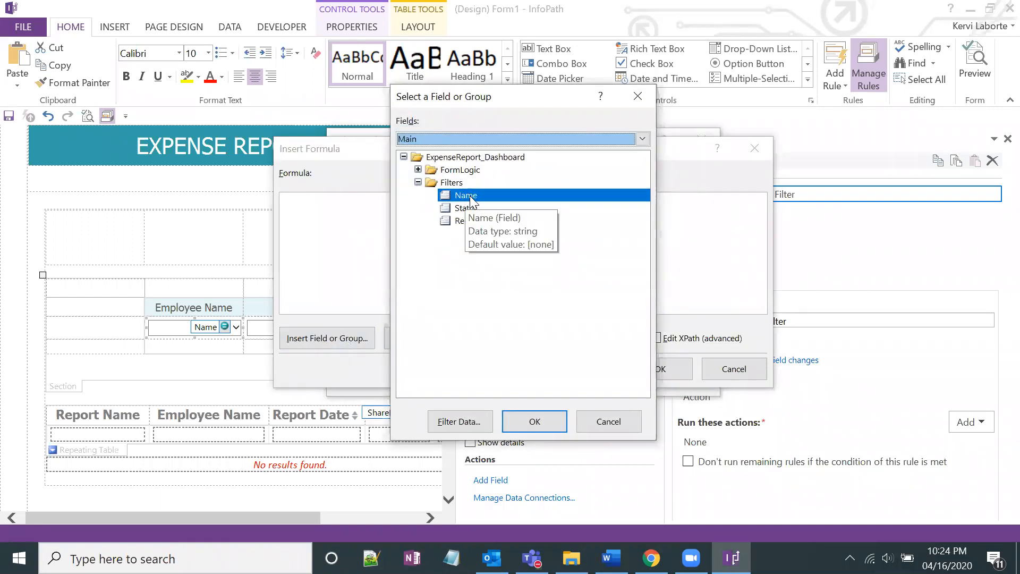
double_click(469, 197)
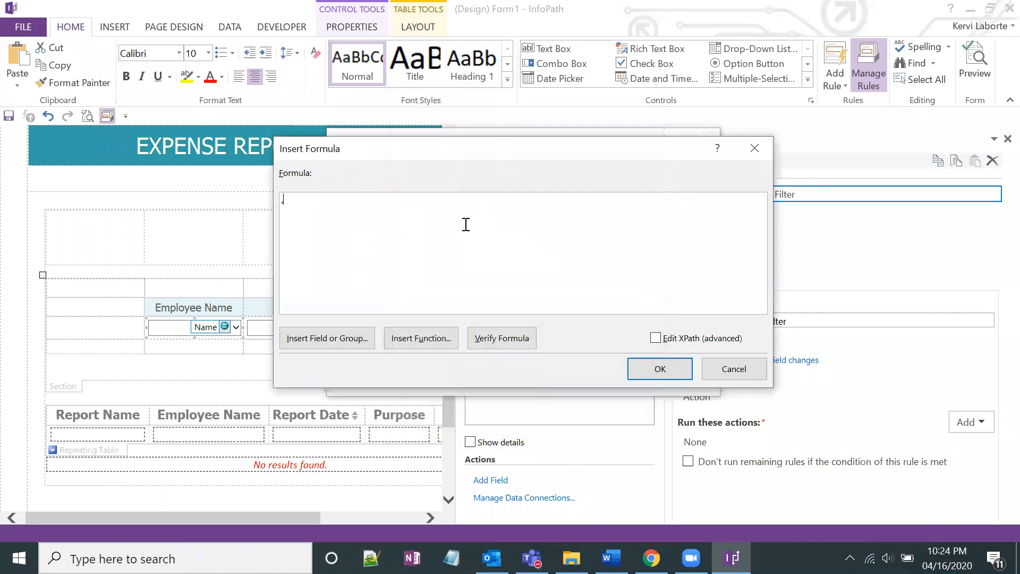
left_click(645, 376)
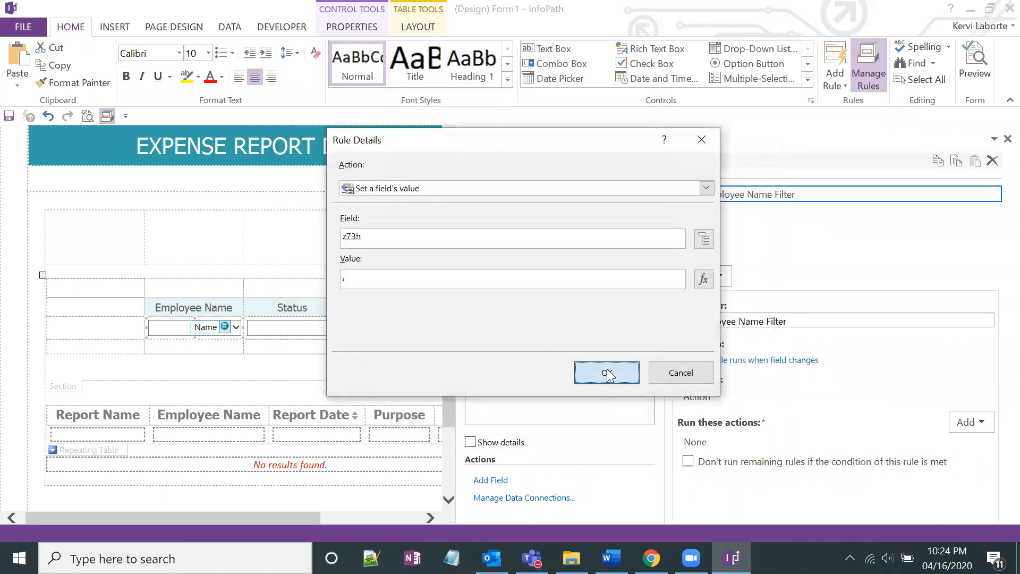
left_click(607, 373)
Step: Add a second action rule to the Name drop-down, named "Query Expense Reports", that queries the Expense Reports data connection
left_click(720, 277)
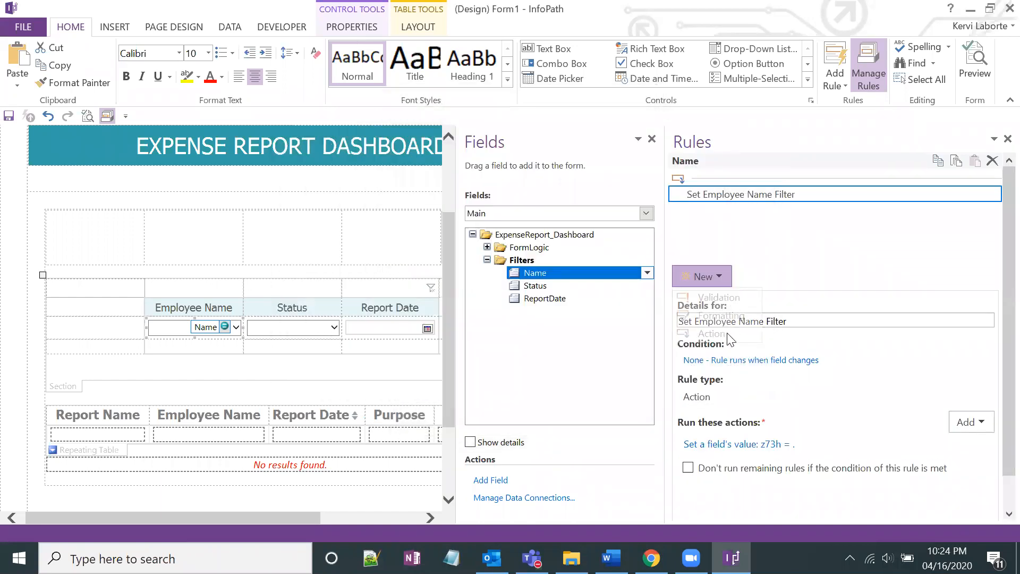
left_click(729, 342)
type("Query Expense Reports")
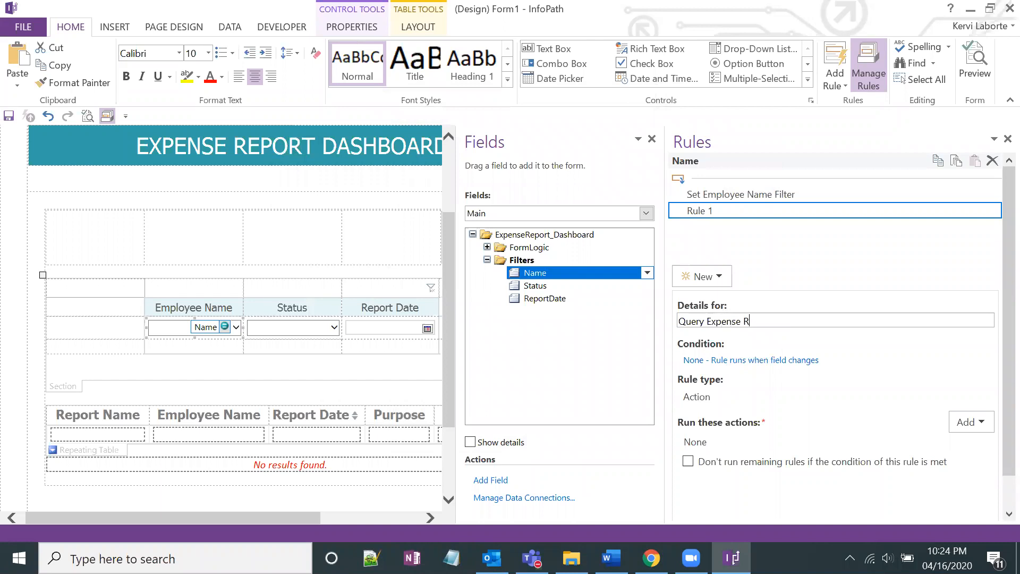
left_click(960, 421)
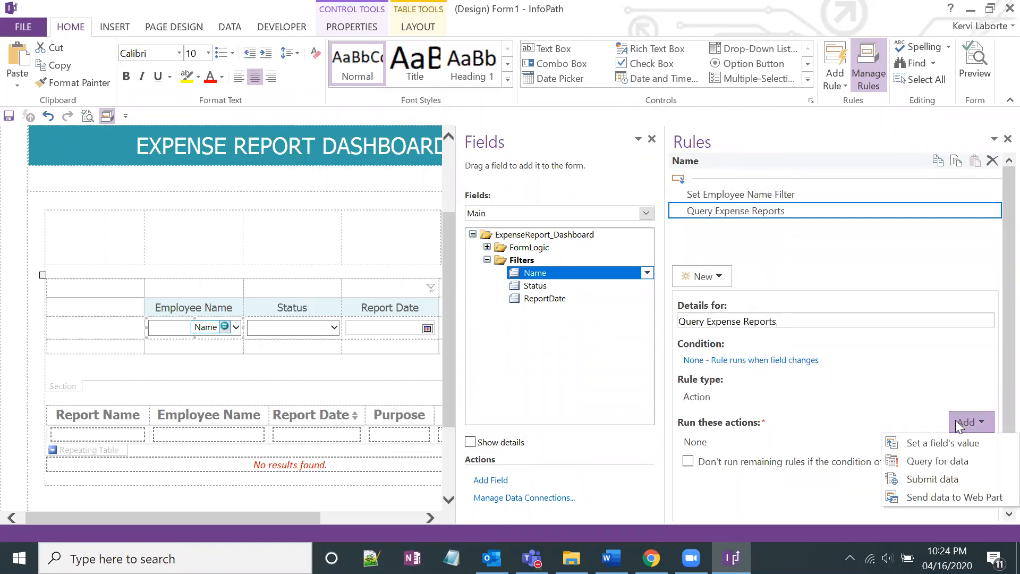
left_click(951, 466)
left_click(465, 238)
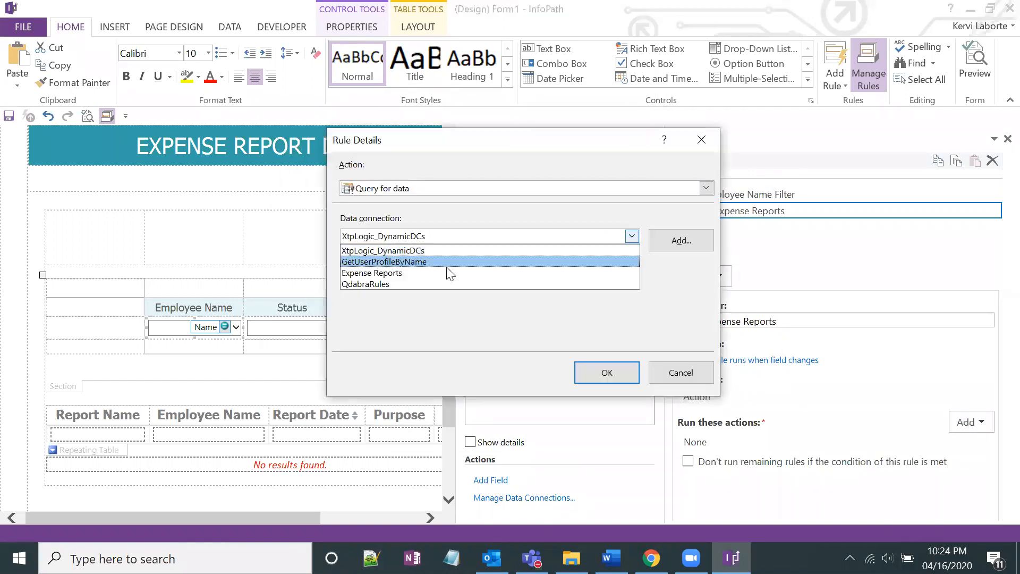
left_click(448, 271)
left_click(618, 370)
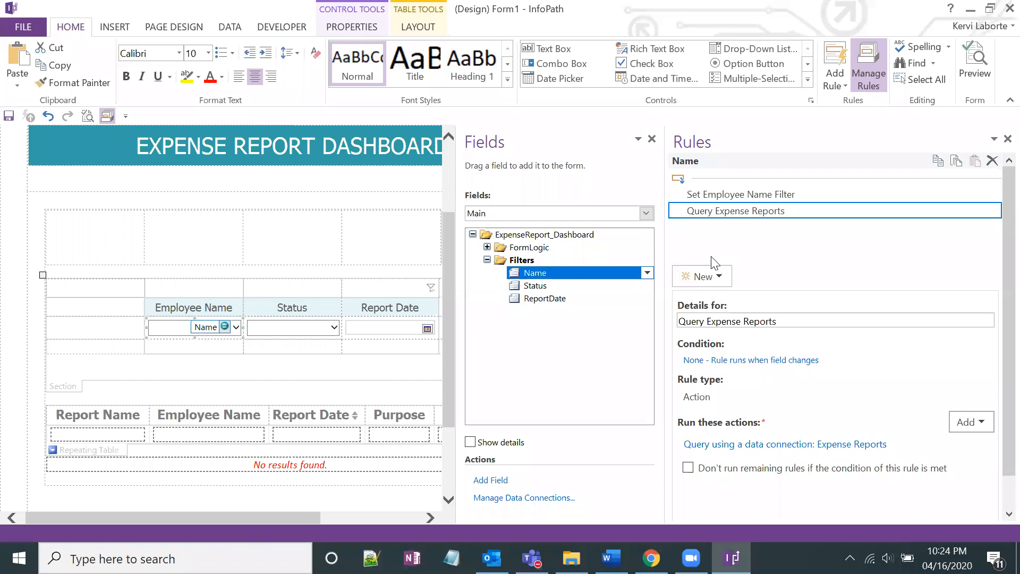
left_click(786, 199)
left_click(784, 211)
left_click(777, 197)
left_click(779, 212)
left_click(778, 196)
left_click(779, 212)
Step: Copy all rules from the Name drop-down to the Status drop-down and rename the first copied rule "Set Status Filter"
left_click(975, 194)
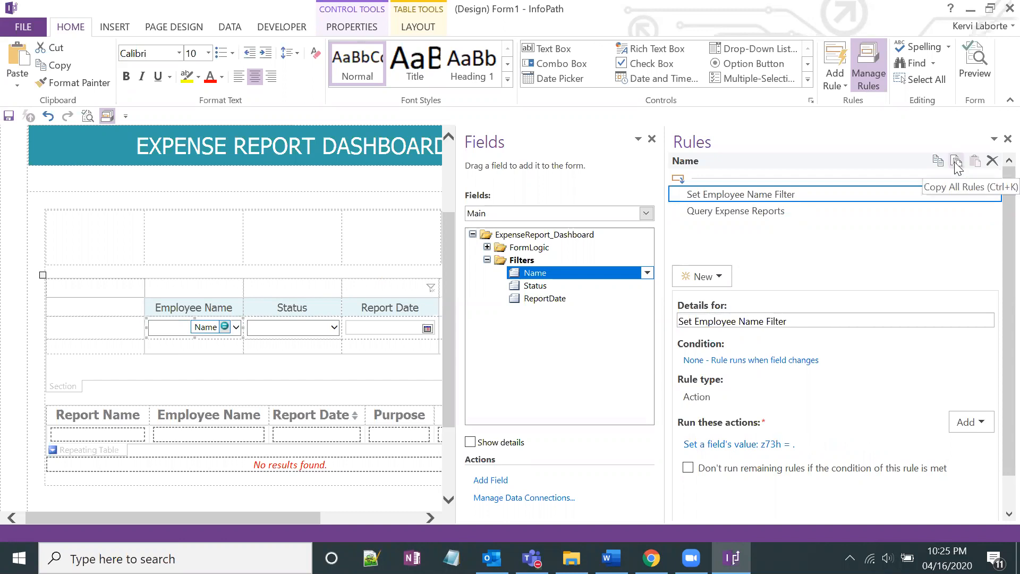
left_click(956, 162)
left_click(317, 328)
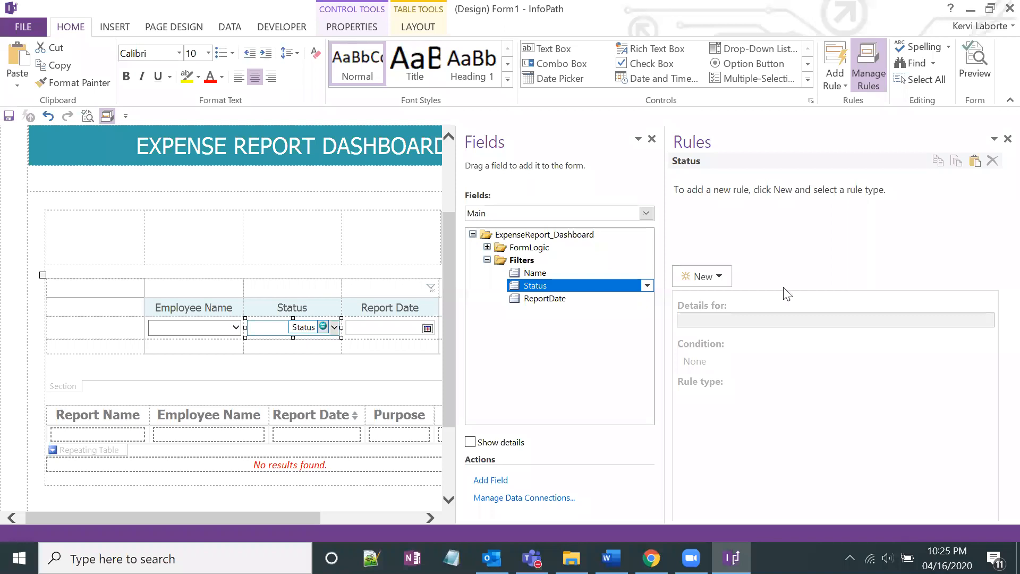
left_click(975, 161)
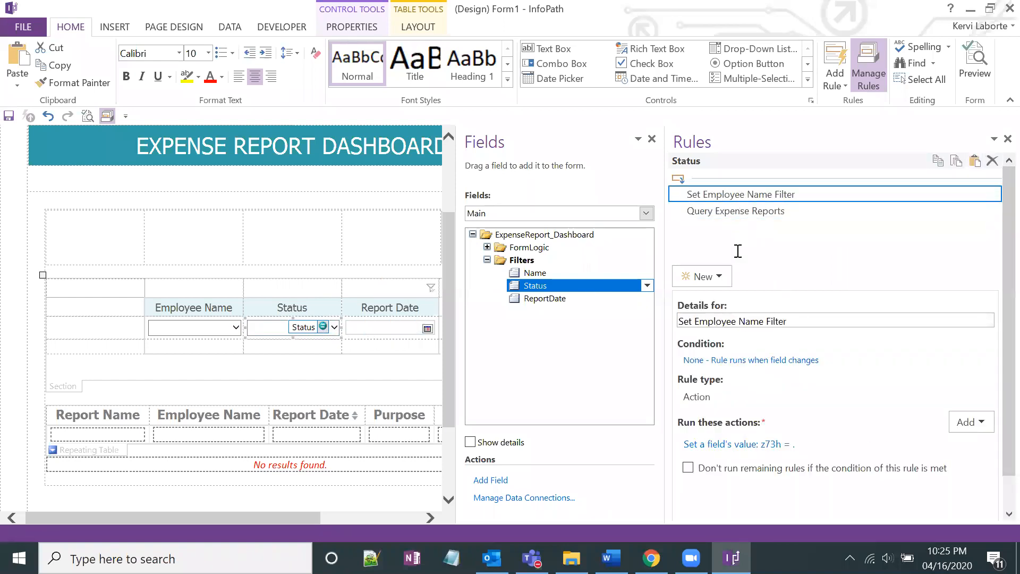
left_click_drag(763, 322, 688, 319)
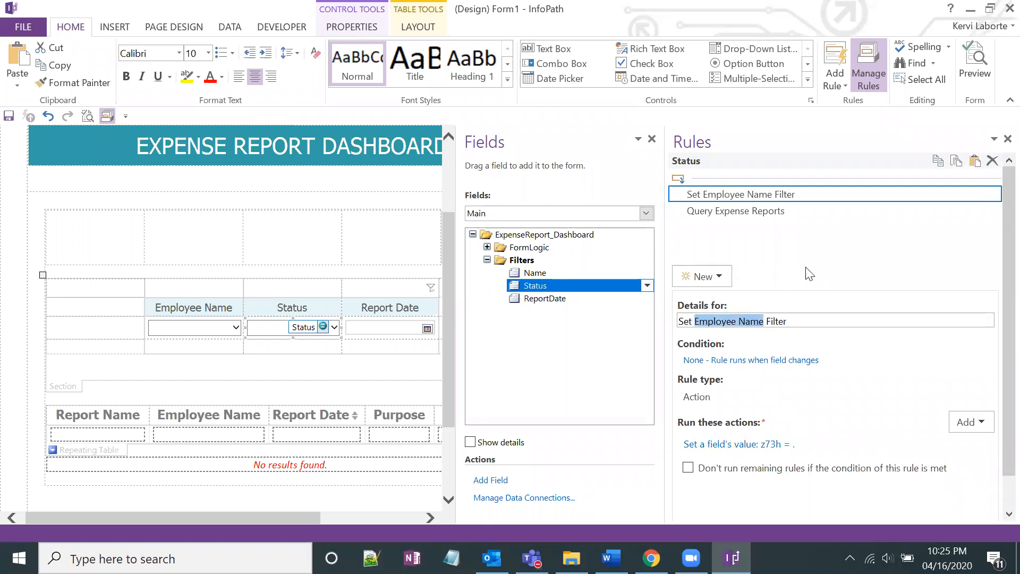
type("Status")
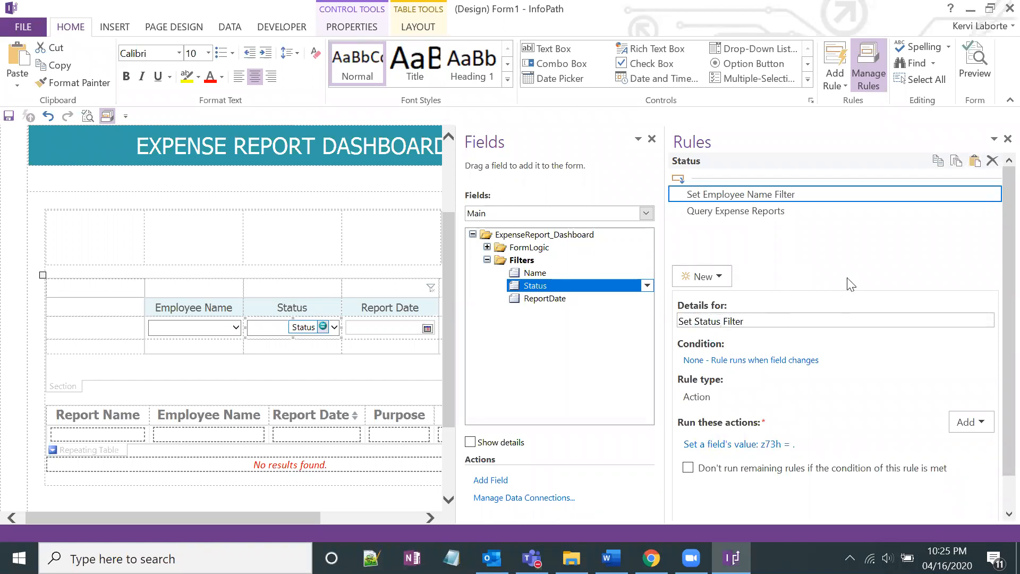
Step: Retarget the "Set Status Filter" rule's action to the Status field in the queryFields of the Expense Reports secondary data source
left_click(779, 439)
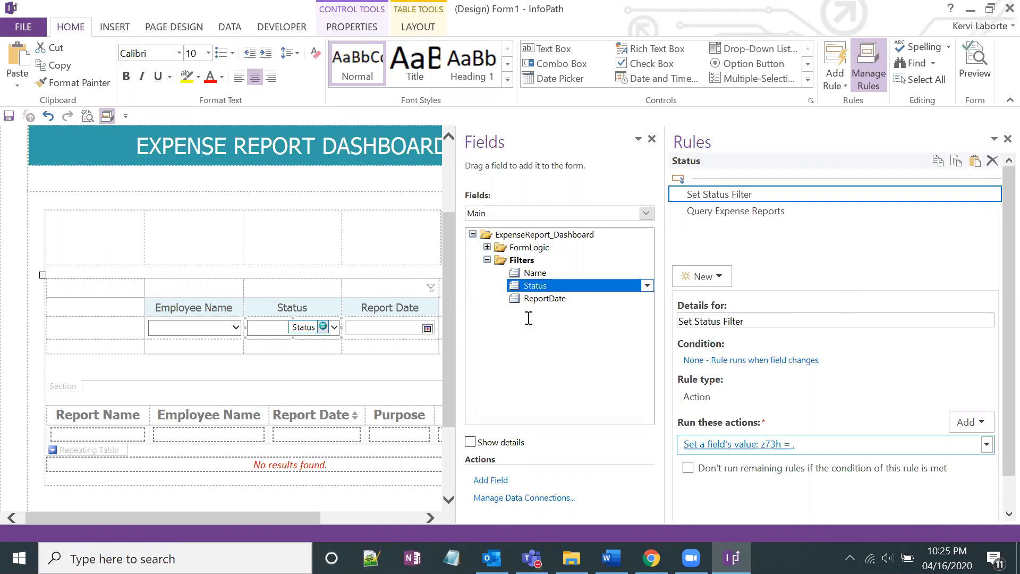
left_click(710, 240)
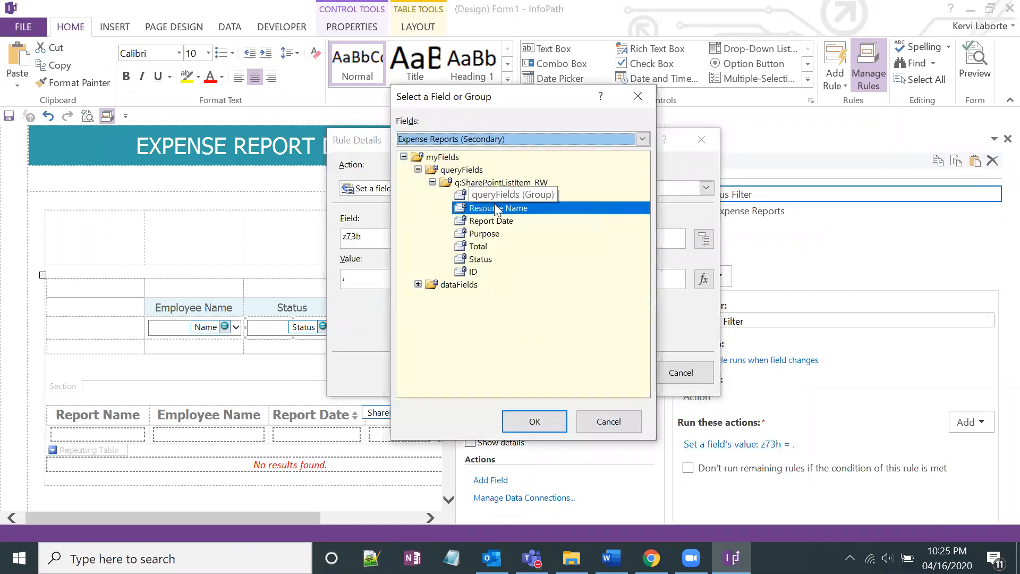
left_click(487, 259)
double_click(481, 259)
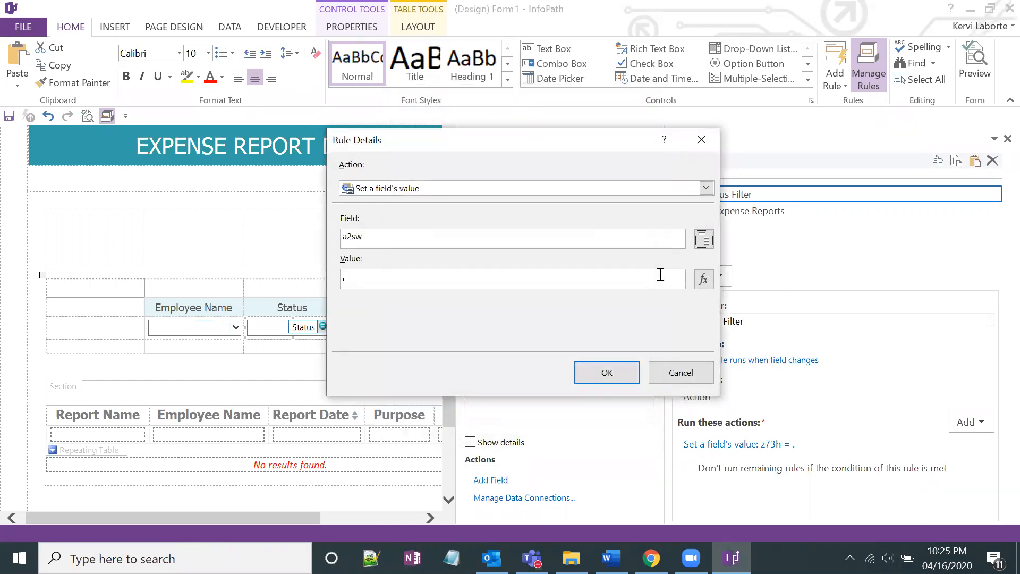
Step: Set the status action's value to a formula with the Status field from the main data source's Filters group and confirm it
left_click(703, 279)
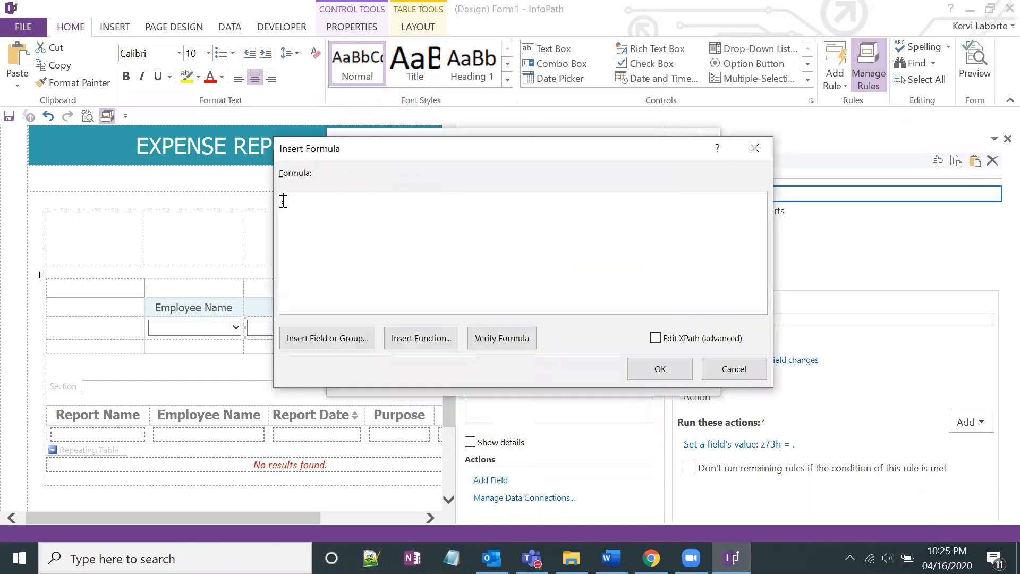
left_click(326, 337)
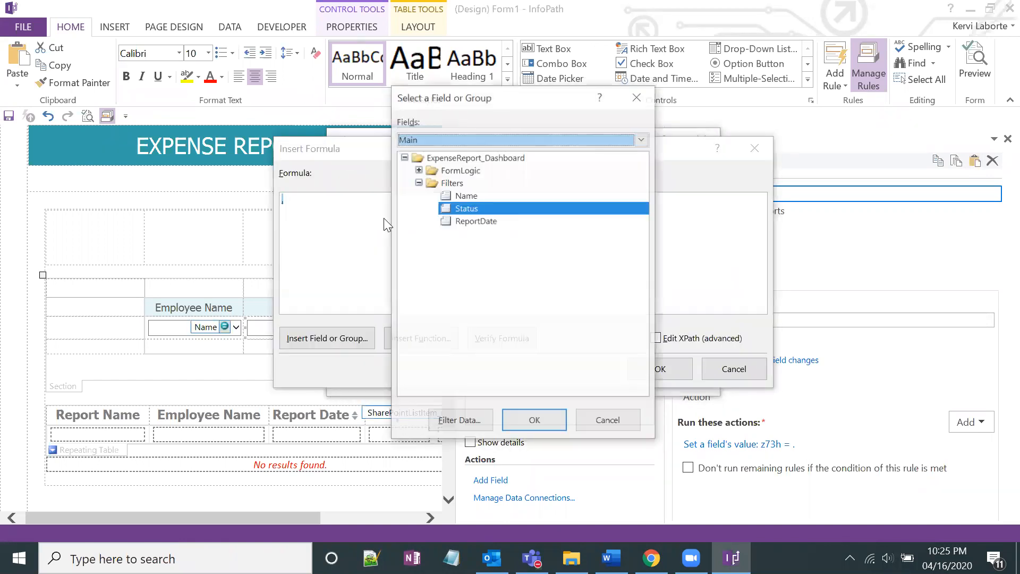
double_click(473, 209)
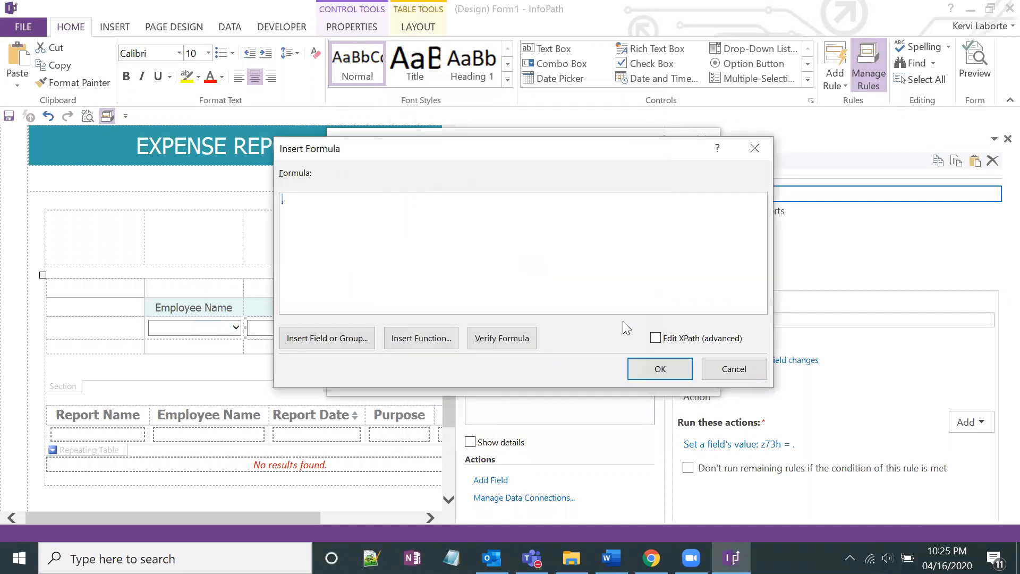
left_click(647, 369)
key("Return")
left_click(726, 218)
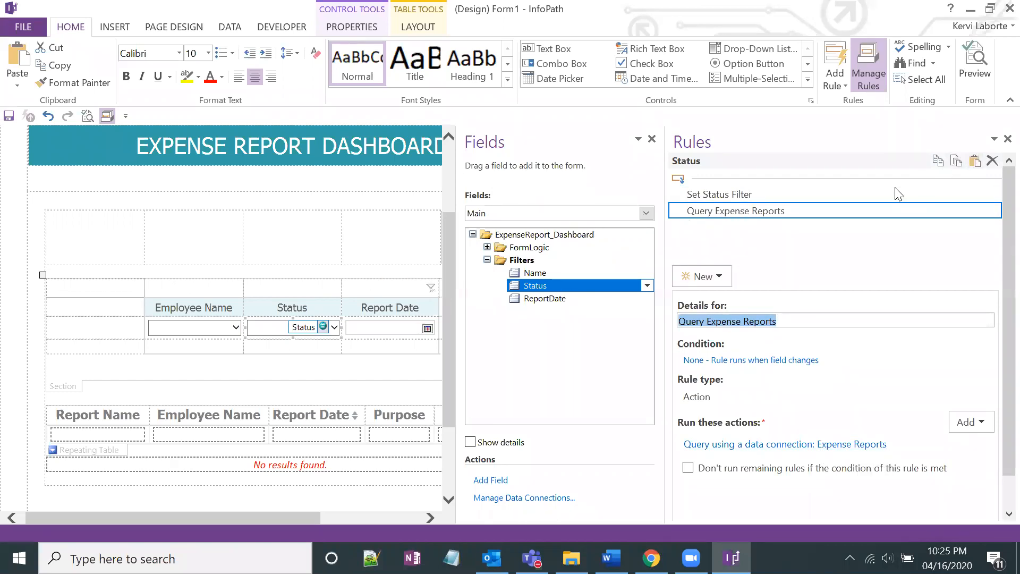
Step: Paste the copied rules onto the Report Date picker and rename the first one "Set Report Date Filter"
left_click(377, 334)
left_click(974, 160)
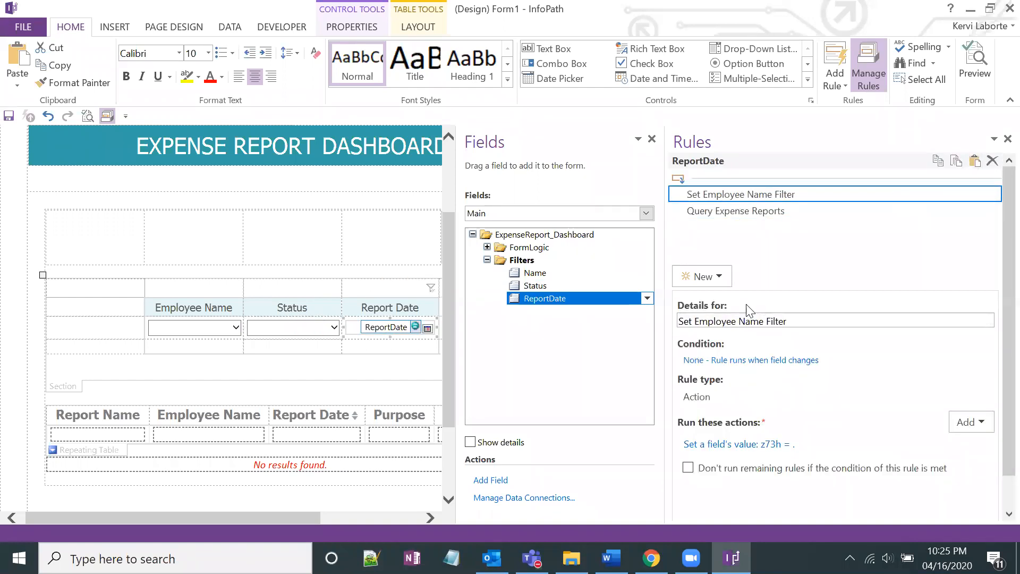
left_click_drag(764, 320, 697, 323)
key("BackSpace")
key("BackSpace")
type("Reporte")
key("BackSpace")
type("Date")
Step: Retarget the "Set Report Date Filter" rule's action to Report Date in the Expense Reports queryFields and confirm it
left_click(738, 444)
left_click(705, 239)
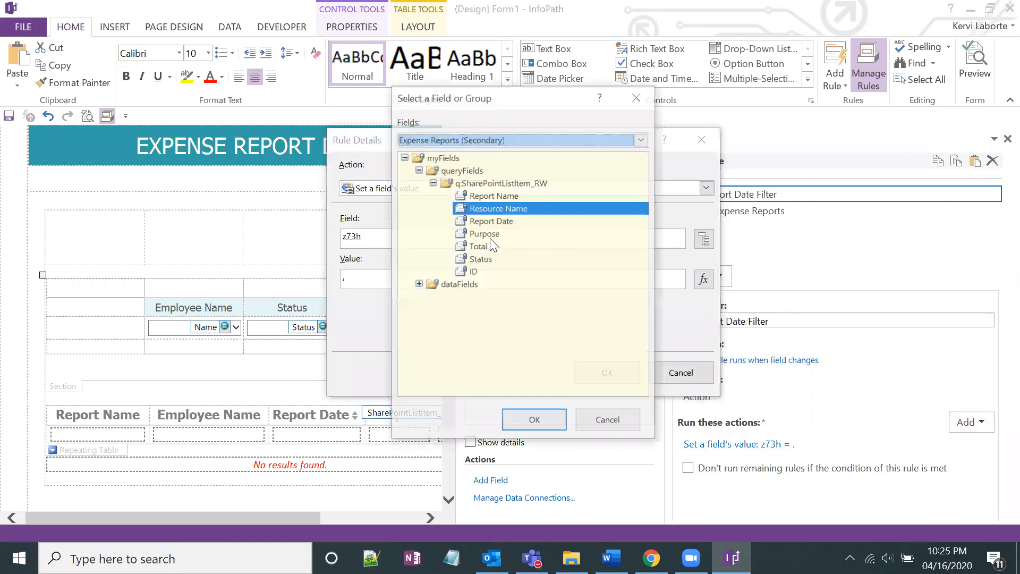
left_click(494, 219)
double_click(495, 219)
left_click(617, 365)
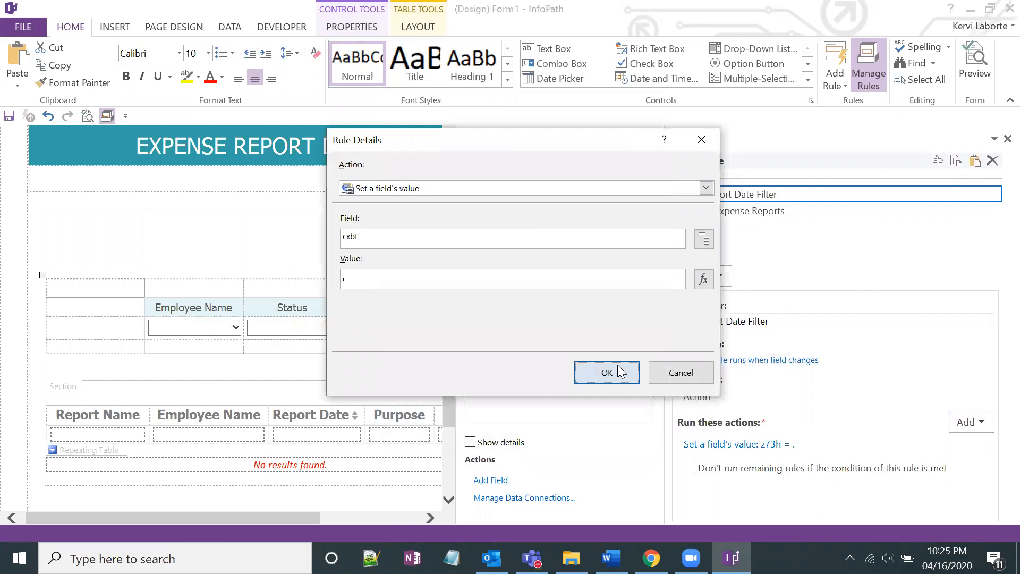
left_click(615, 371)
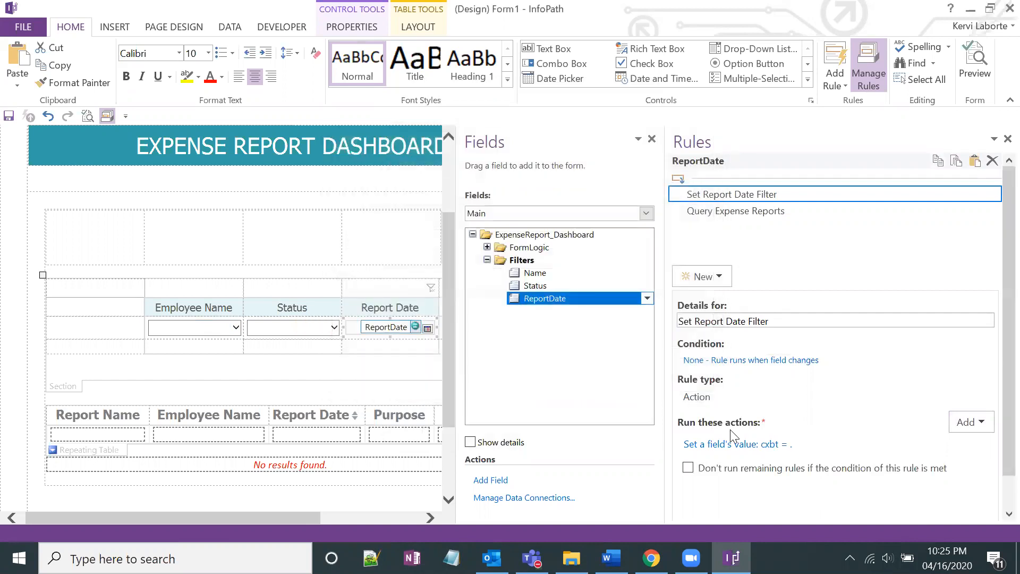
Step: Set the report date action's value to a formula with the ReportDate field from the main Filters group and confirm it
left_click(740, 447)
left_click(704, 277)
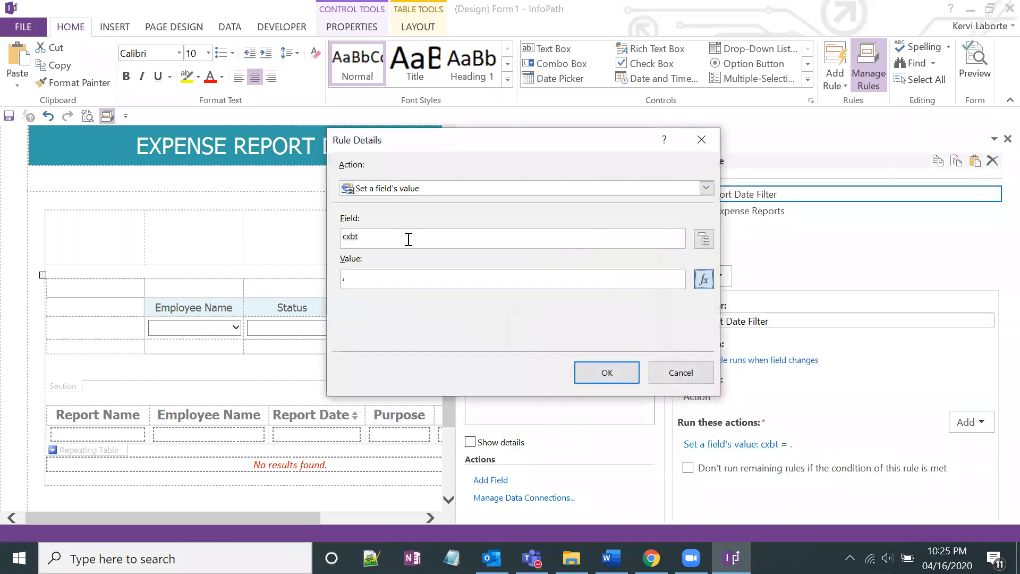
double_click(282, 200)
double_click(476, 222)
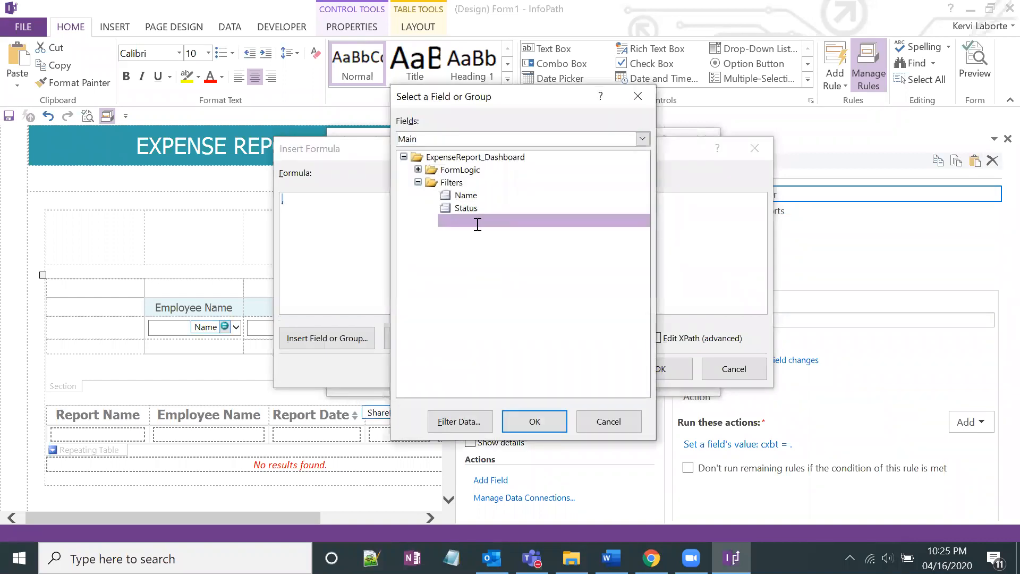
left_click(645, 372)
left_click(631, 374)
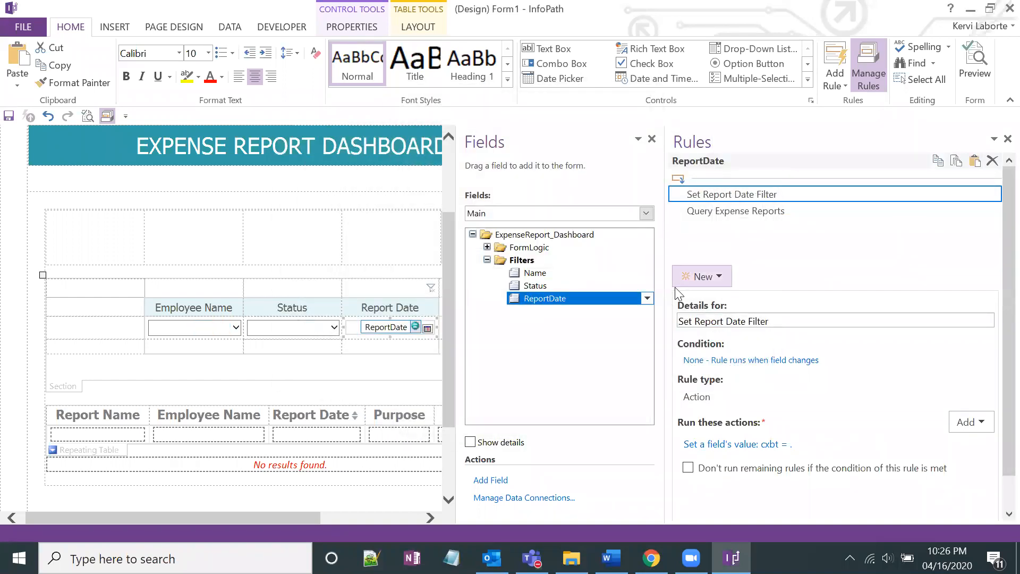
Step: Add an action rule named "Sort By" to the sort picture button in the Report Date column header of the results table
left_click_drag(668, 293, 720, 293)
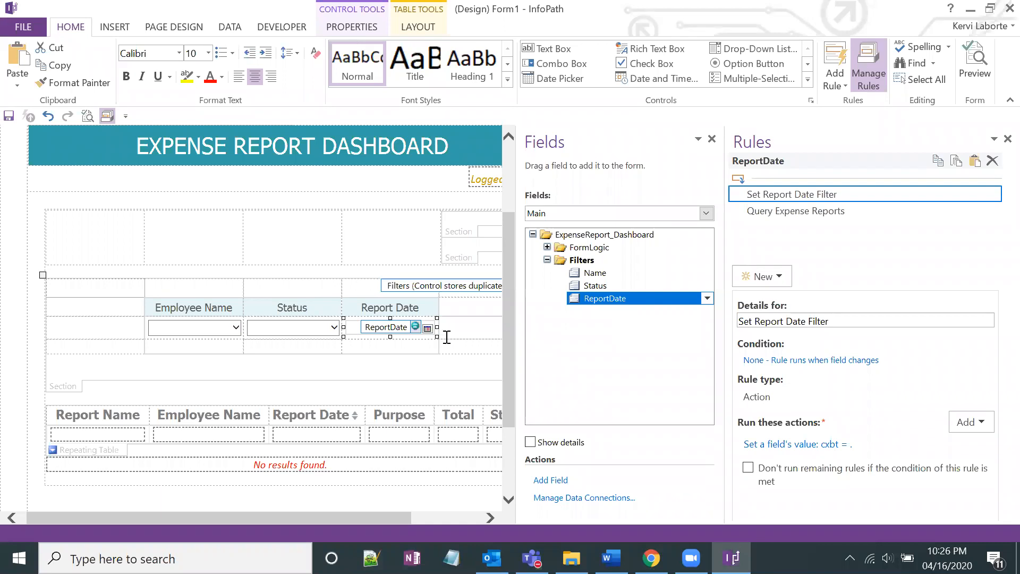
left_click(417, 372)
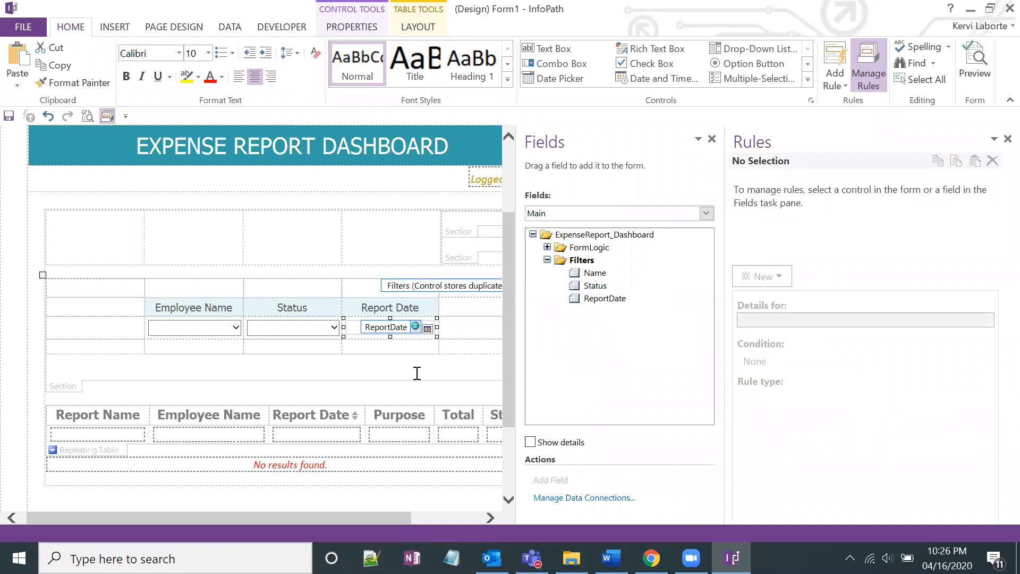
left_click_drag(737, 319, 747, 319)
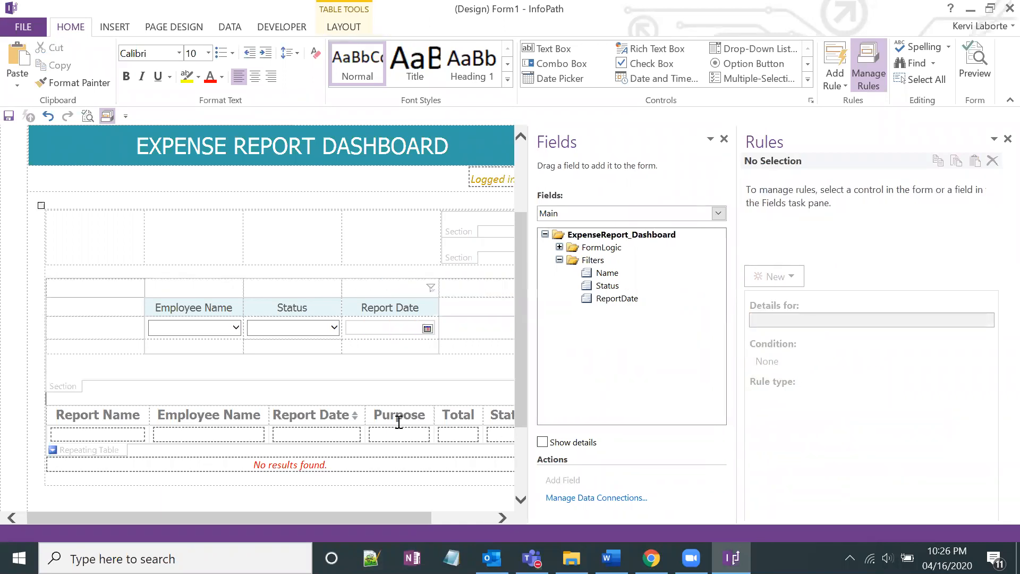
left_click(355, 415)
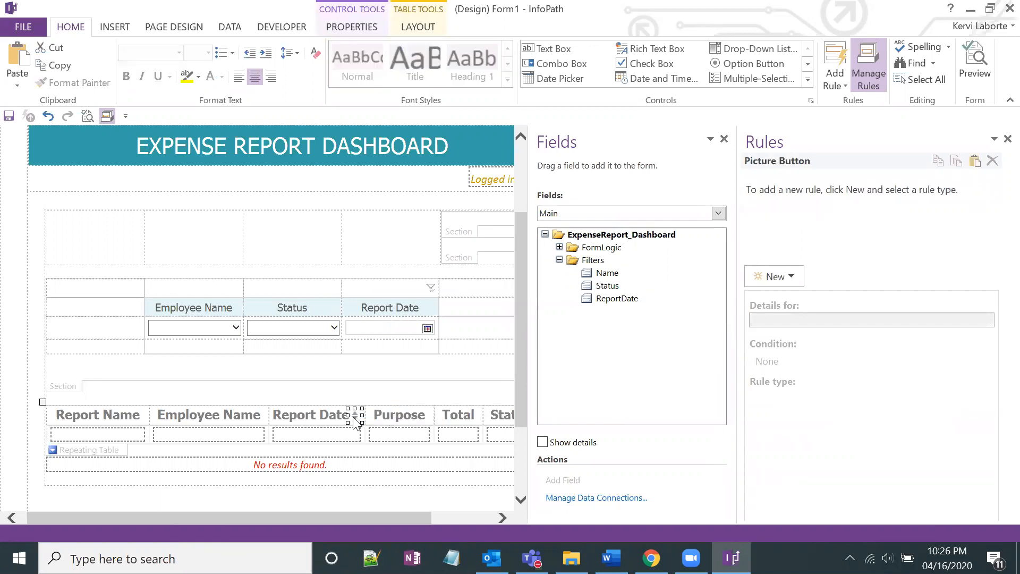
left_click(374, 413)
left_click(357, 417)
left_click(328, 416)
left_click(353, 417)
left_click(792, 280)
left_click(791, 333)
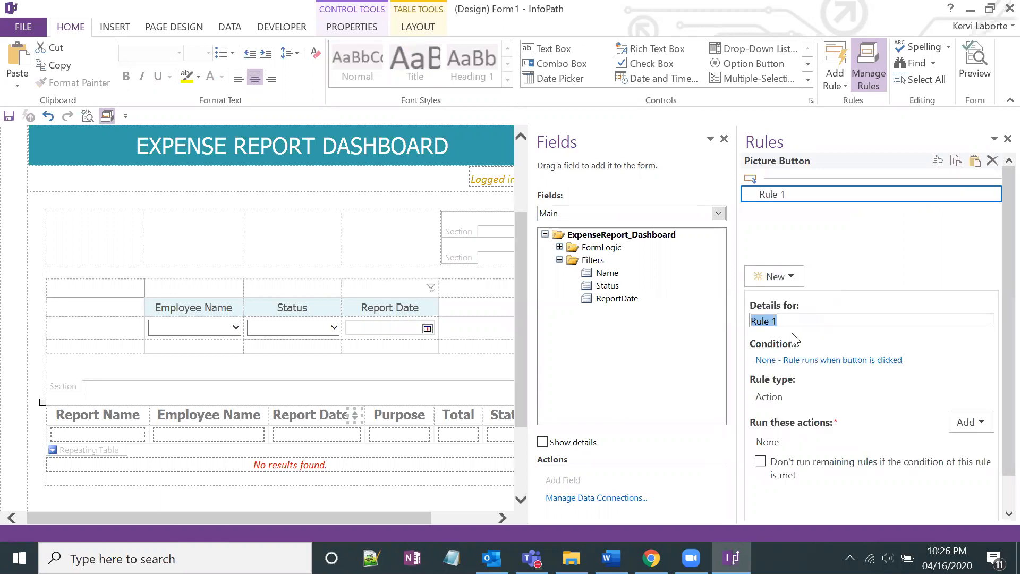
type("Sort By")
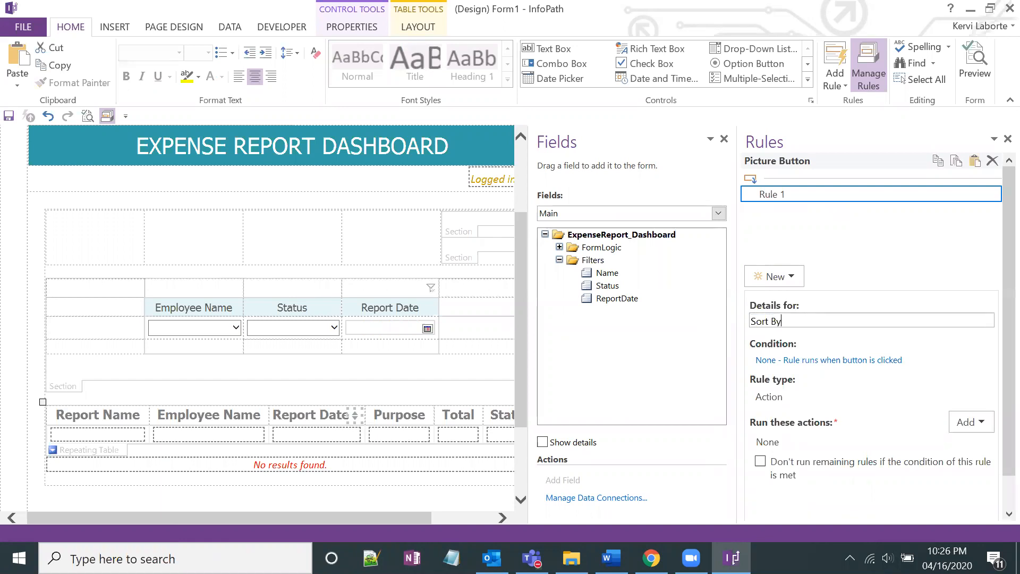
Step: Add a set-field-value action to the "Sort By" rule, targeting the SortBy field in the main data source's FormLogic group
left_click(981, 423)
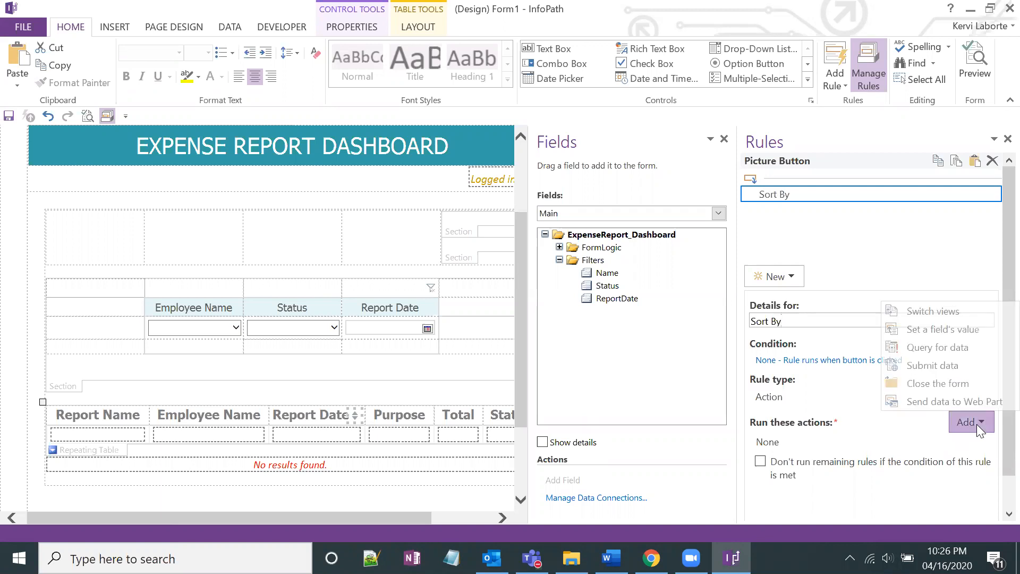
left_click(951, 329)
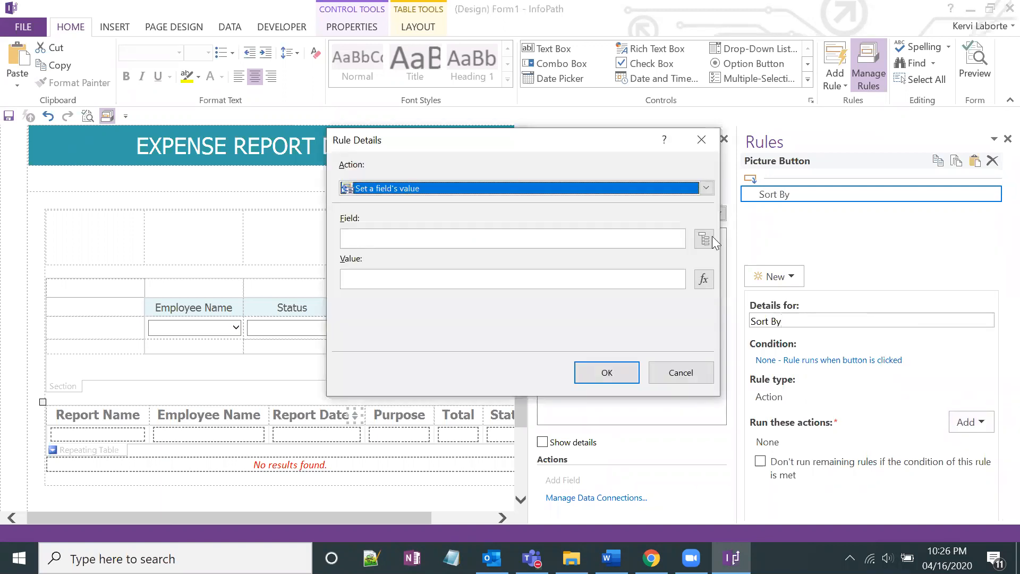
left_click(703, 239)
left_click(418, 182)
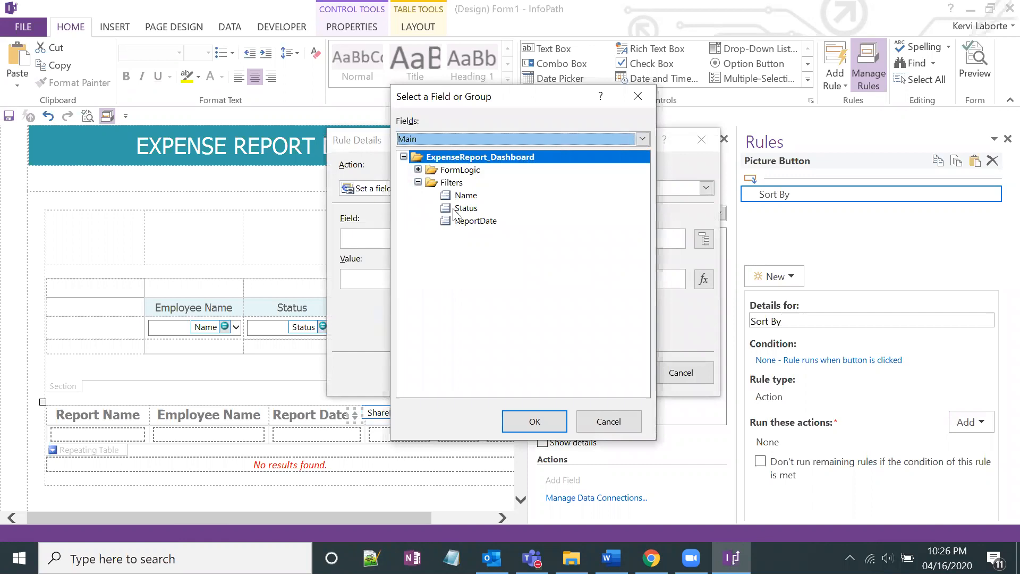
left_click(418, 170)
left_click(470, 221)
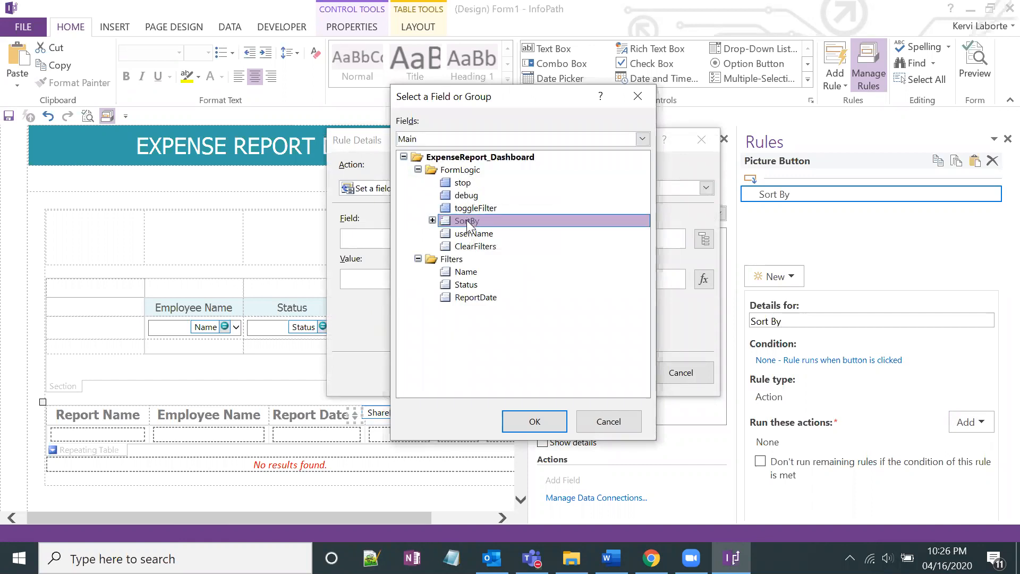
double_click(474, 222)
left_click(703, 279)
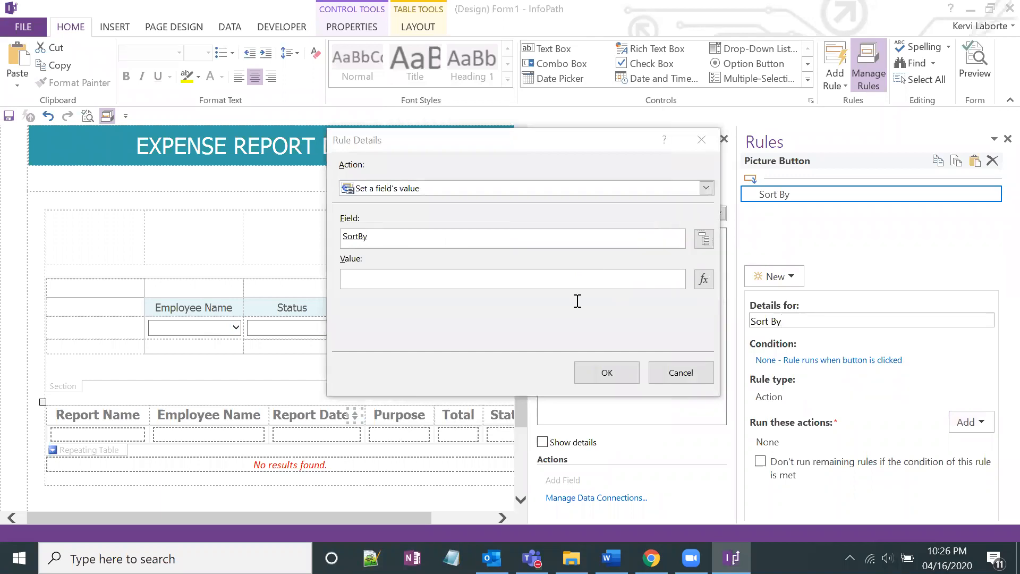
left_click(340, 343)
left_click(496, 139)
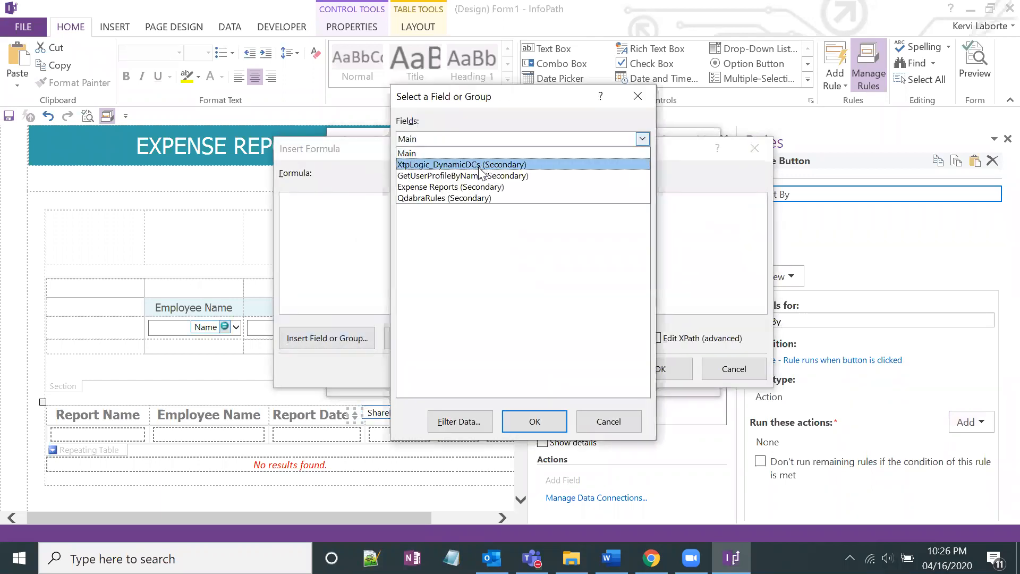
left_click(446, 189)
left_click(419, 183)
left_click(419, 184)
left_click(420, 184)
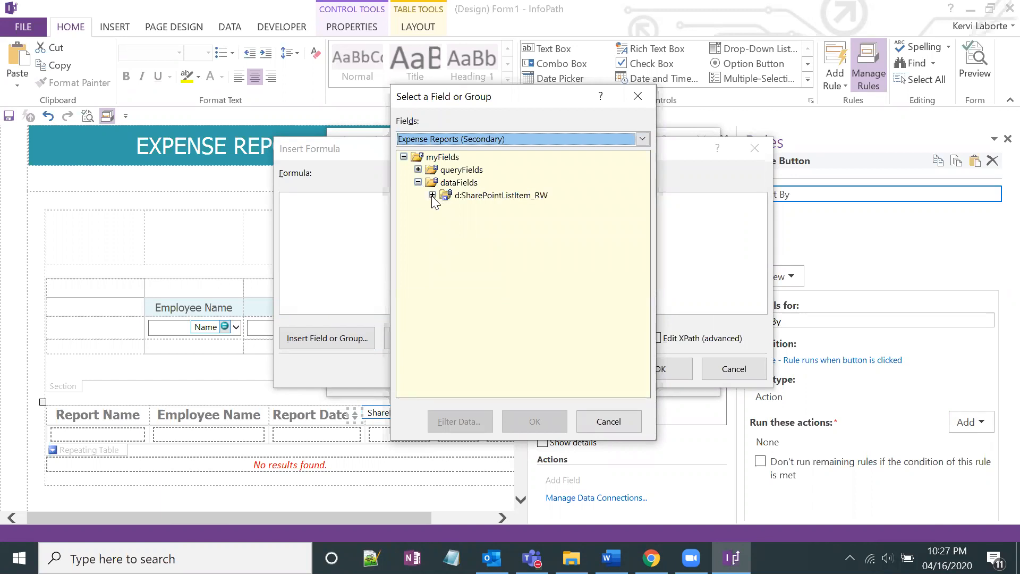
left_click(433, 195)
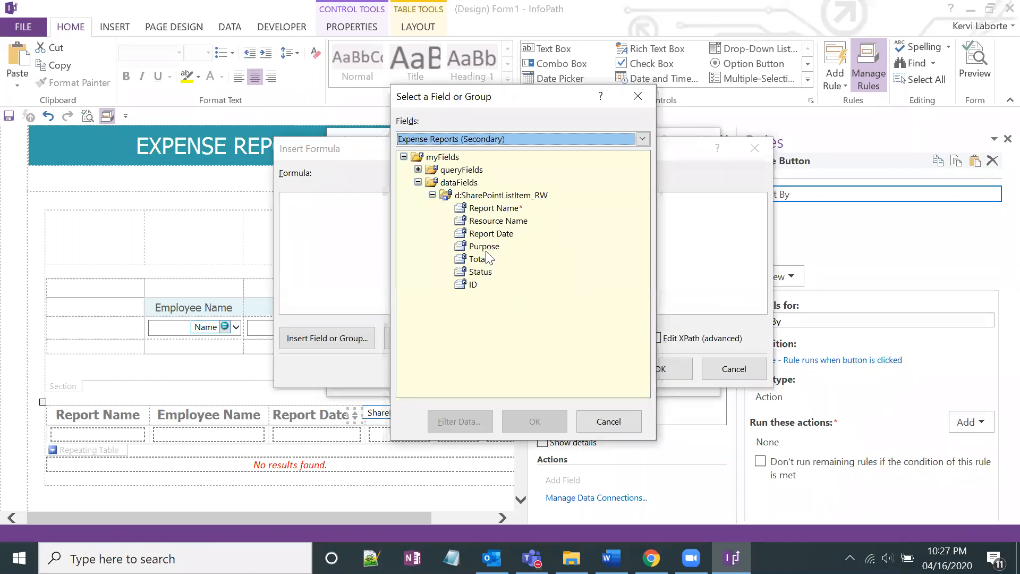
left_click(486, 244)
left_click(483, 232)
left_click(482, 243)
left_click(483, 234)
left_click(482, 247)
left_click(651, 98)
left_click(757, 152)
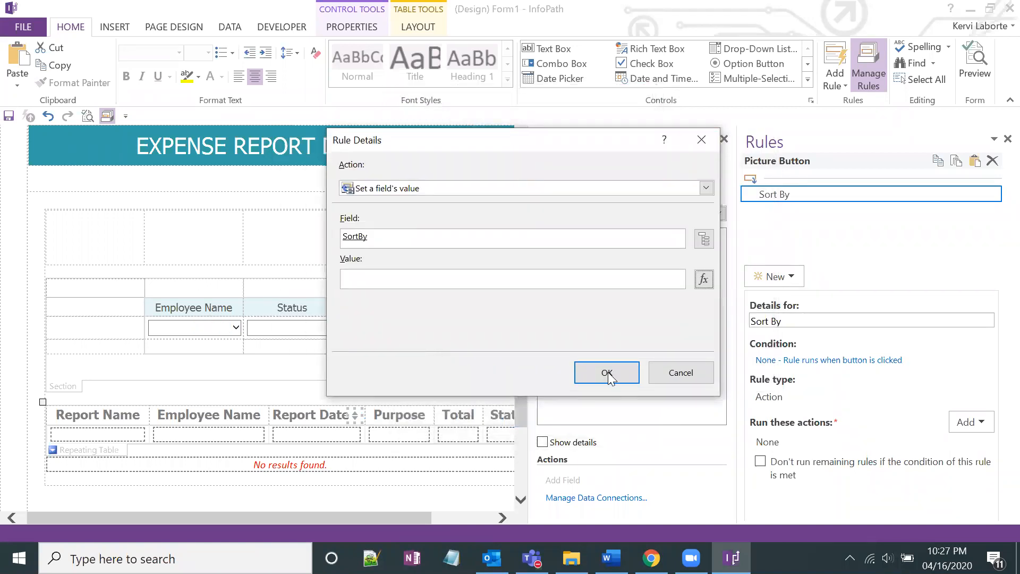
Step: Confirm the SortBy action with a blank value and copy the XPath of Report Date from the Expense Reports dataFields
left_click(606, 372)
left_click(637, 213)
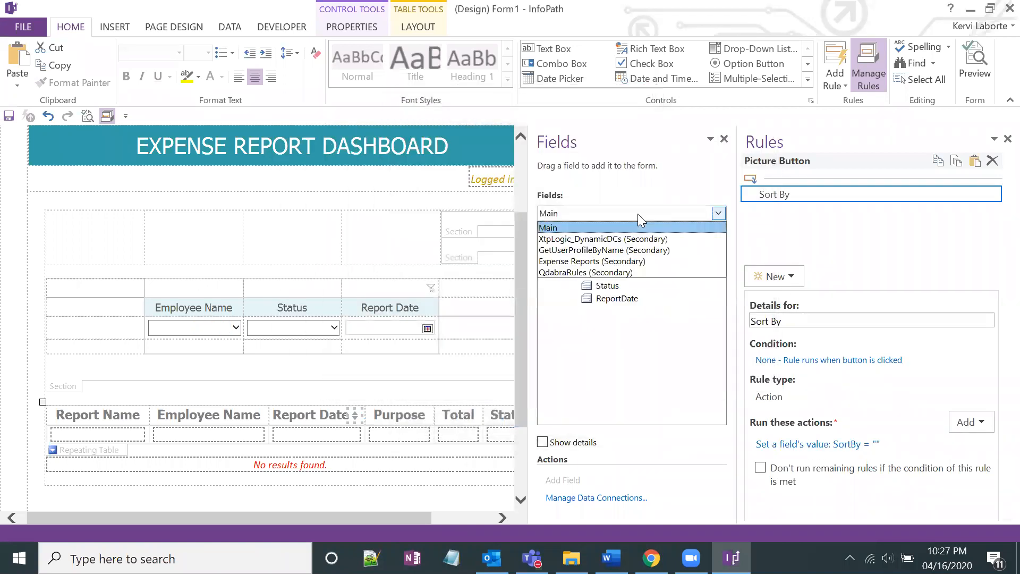
left_click(608, 260)
left_click(559, 260)
left_click(573, 273)
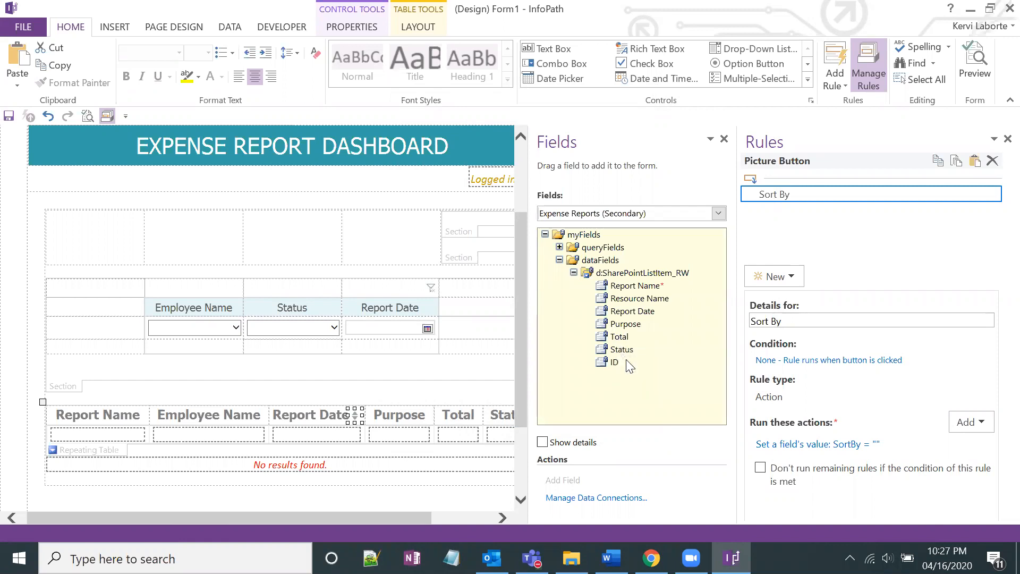
right_click(638, 311)
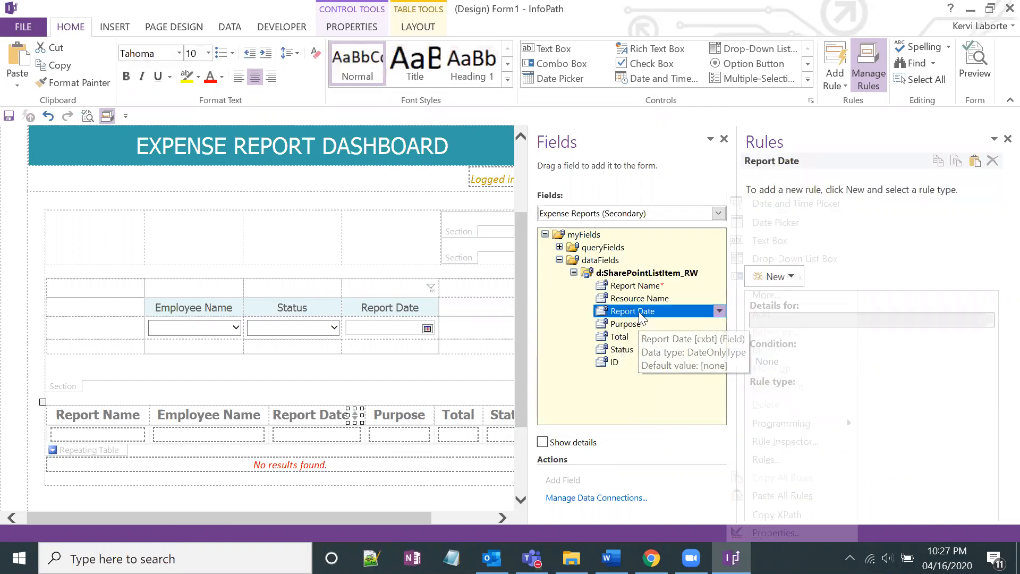
left_click(788, 514)
Step: Switch to Notepad, paste the copied XPath and pick out its final node name, d:cxbt
left_click(452, 558)
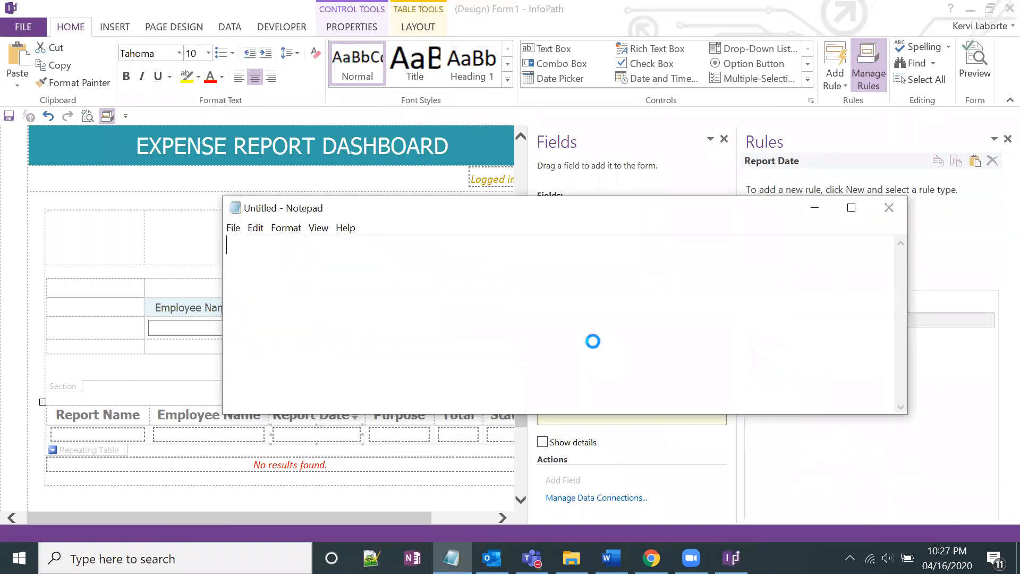
key("ctrl+v")
left_click_drag(616, 209, 675, 350)
left_click(709, 370)
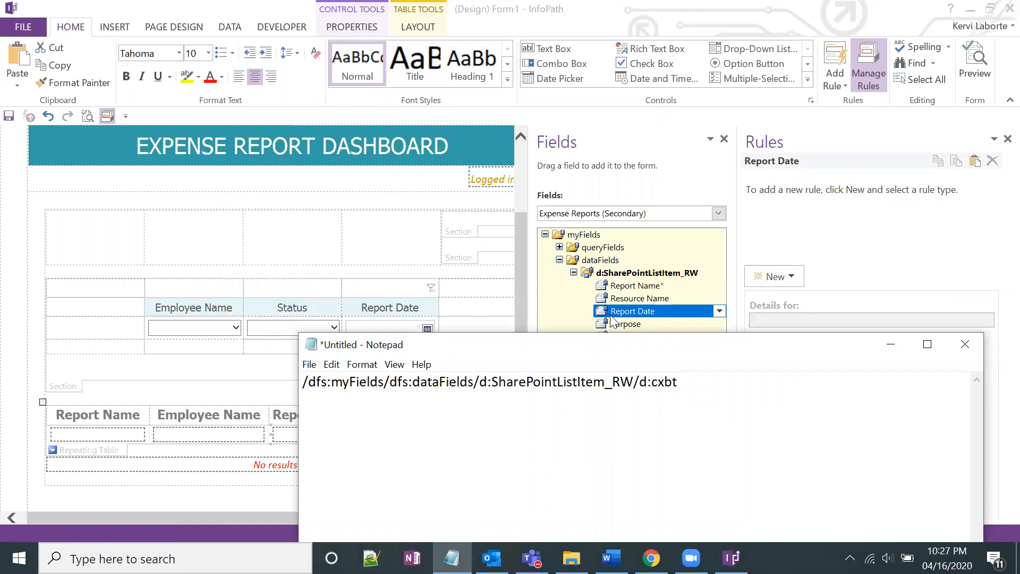
left_click_drag(675, 381, 639, 386)
left_click(654, 389)
left_click(674, 389)
left_click(688, 385)
left_click(891, 345)
Step: In InfoPath, set the SortBy value in the Report Date sort button's "Sort By" rule to d:cxbt
left_click(665, 216)
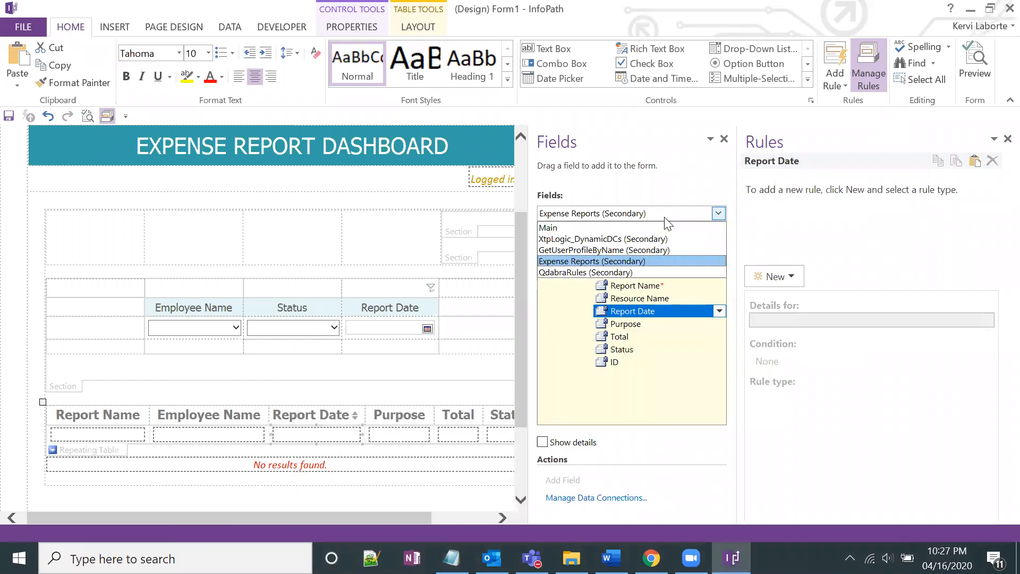
left_click(345, 414)
left_click(355, 415)
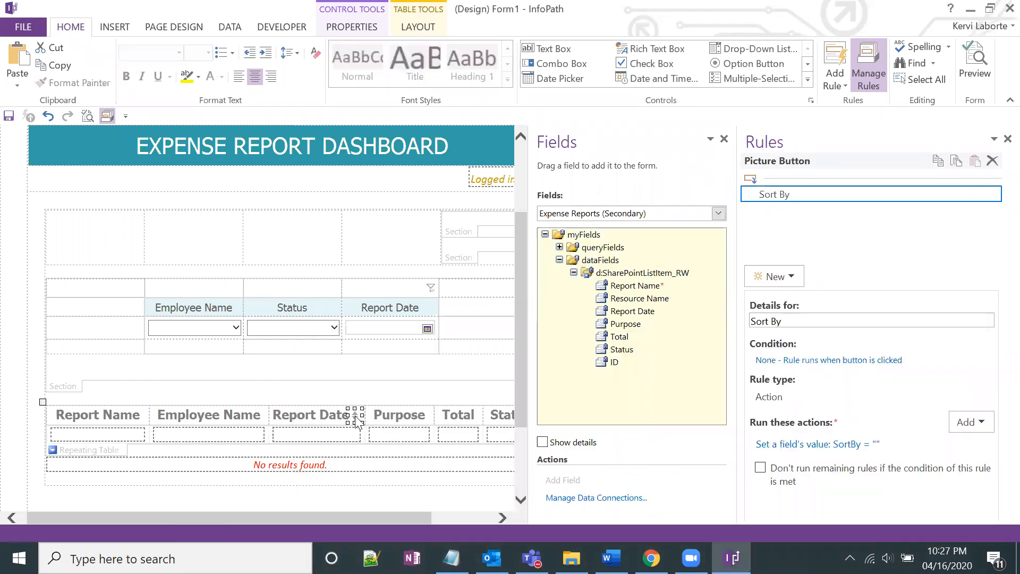
left_click(817, 443)
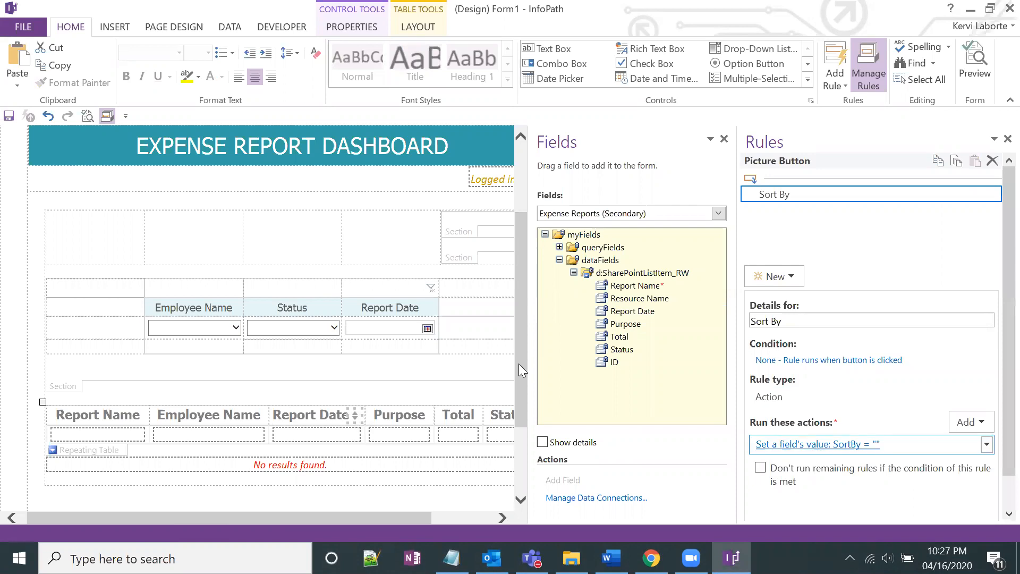
left_click(444, 281)
type("d:cxbt")
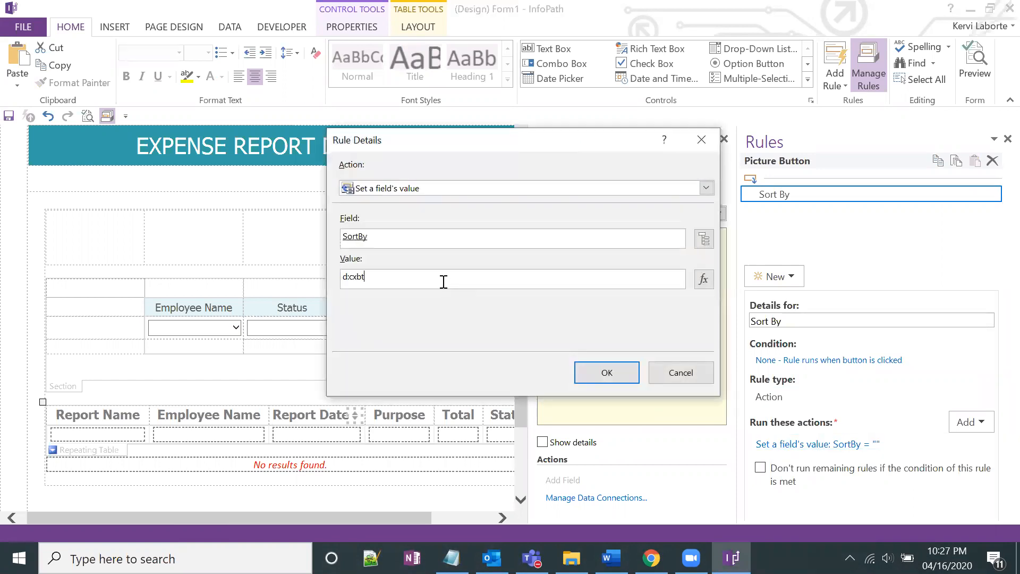
left_click(606, 375)
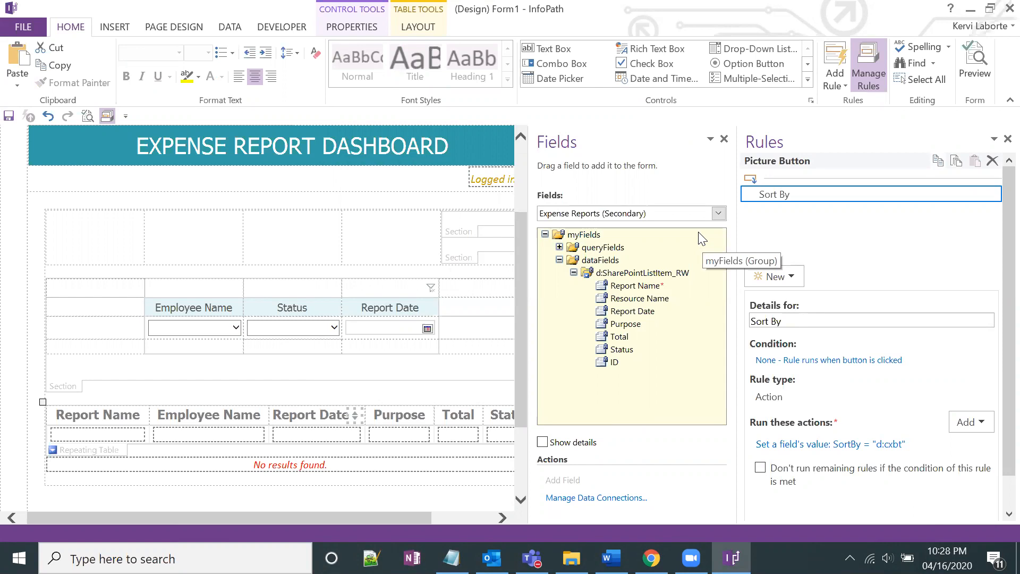
Step: Add an action rule named "Sort ASC" to the SortBy field in the main data source's FormLogic group
left_click(654, 213)
left_click(611, 223)
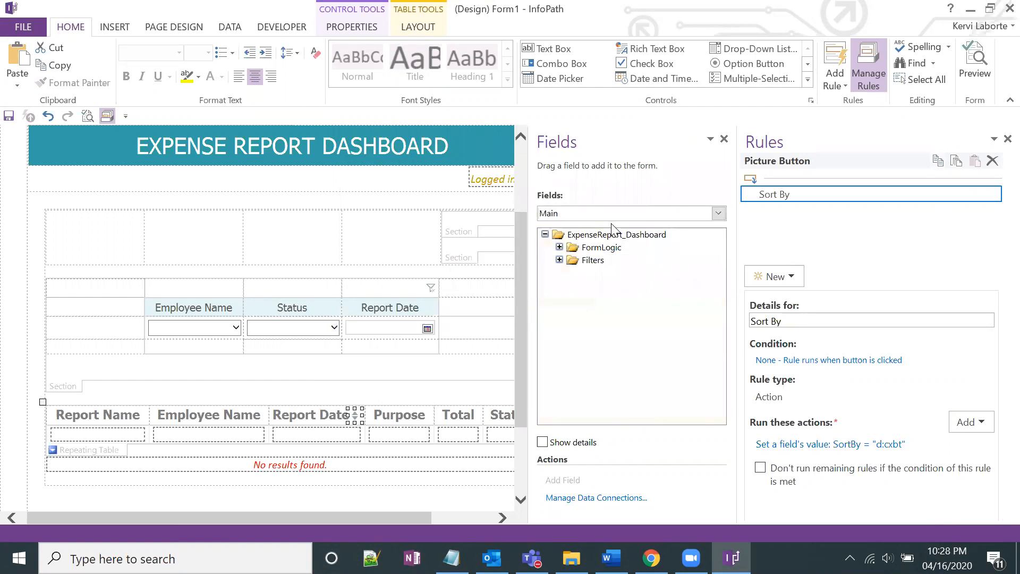
left_click(559, 260)
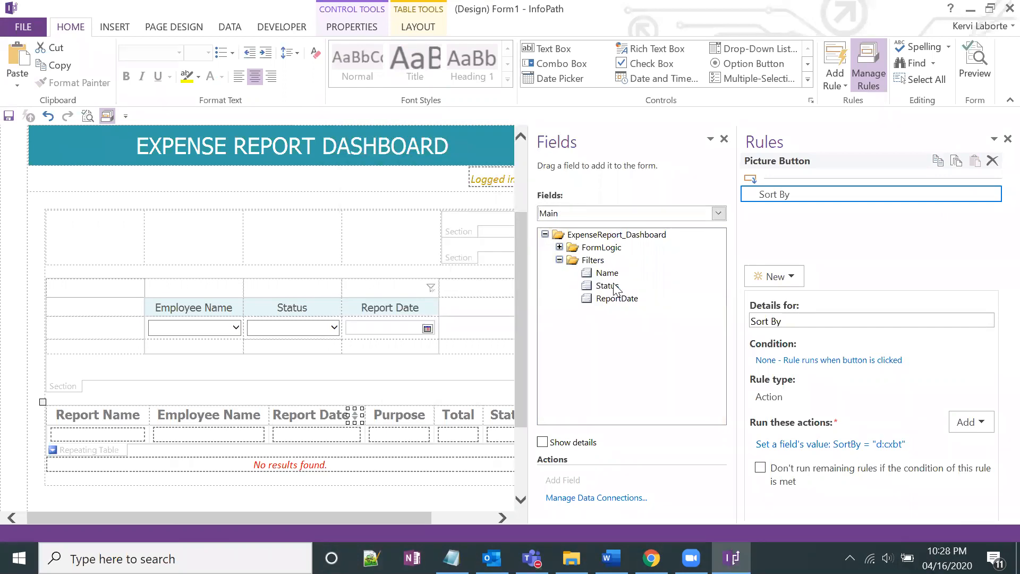
left_click(559, 247)
left_click(608, 298)
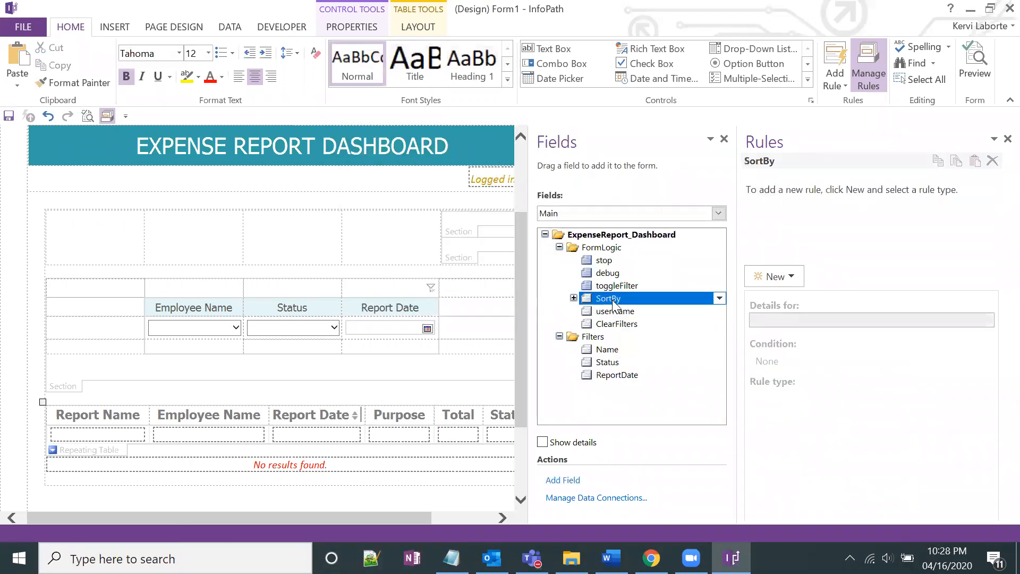
left_click(788, 282)
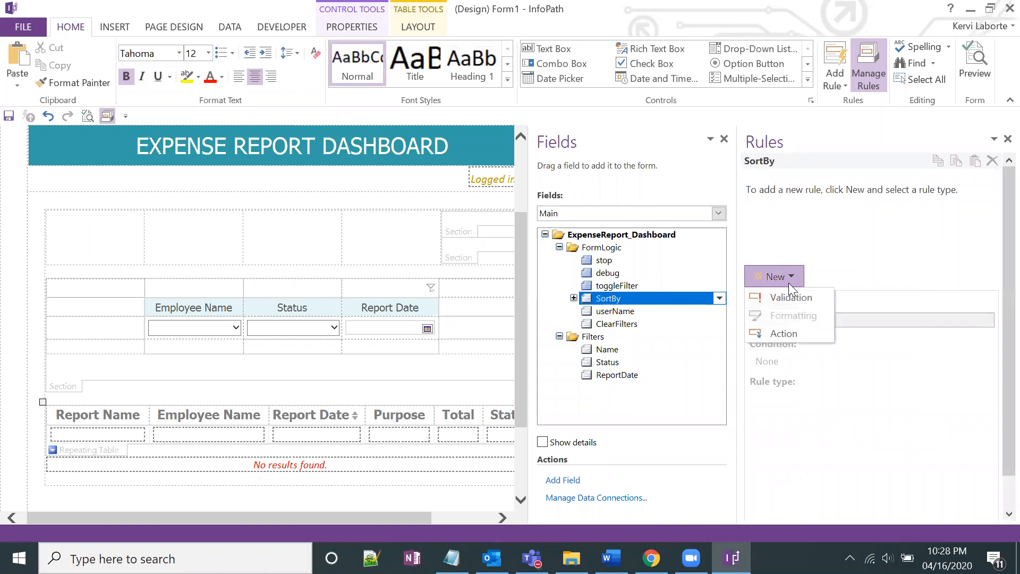
left_click(769, 274)
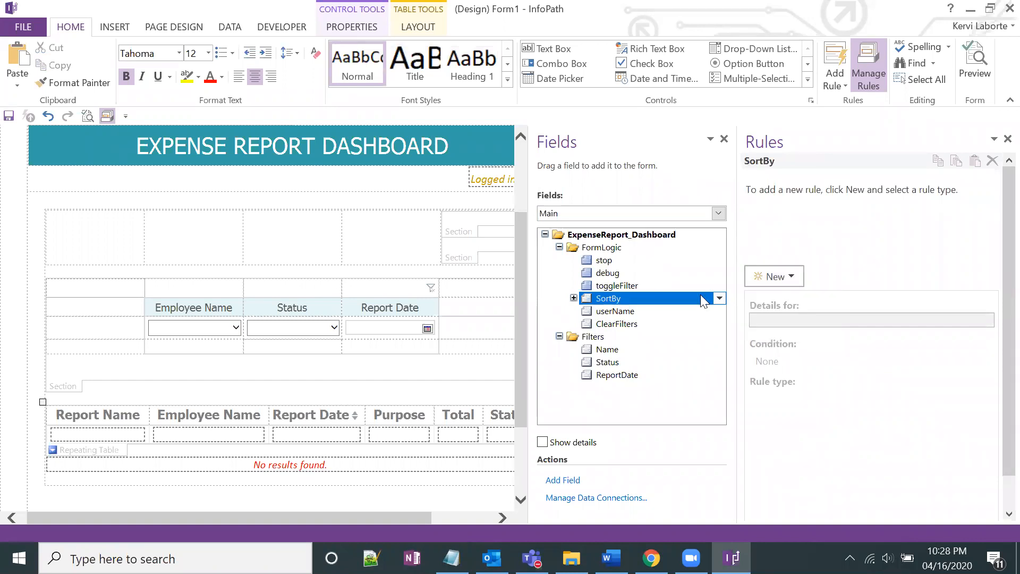
left_click(767, 272)
left_click(783, 332)
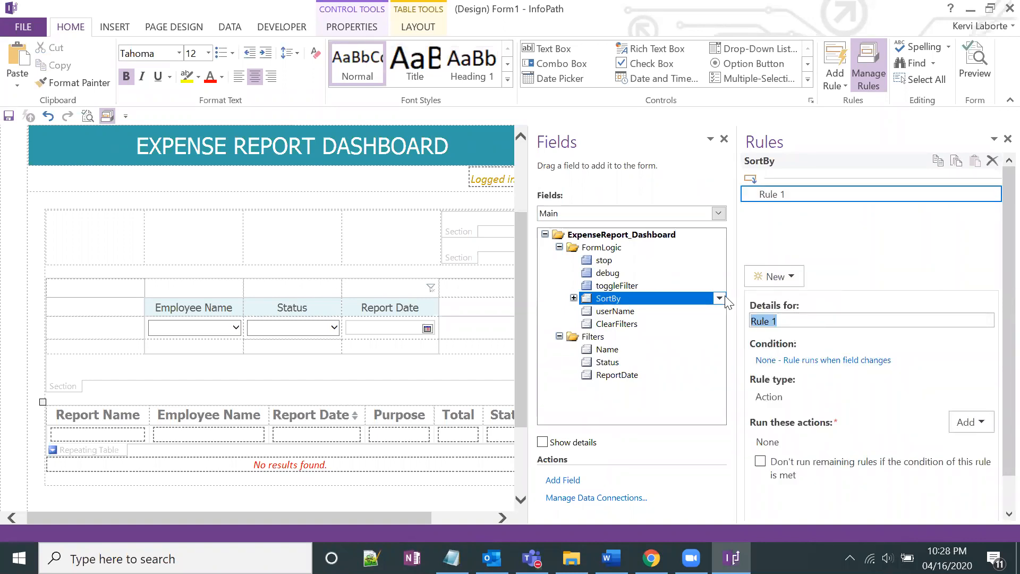
type("Sort ASC")
Step: Give the "Sort ASC" rule a condition that SortBy's order attribute is not equal to "ASC"
left_click(799, 361)
left_click(350, 269)
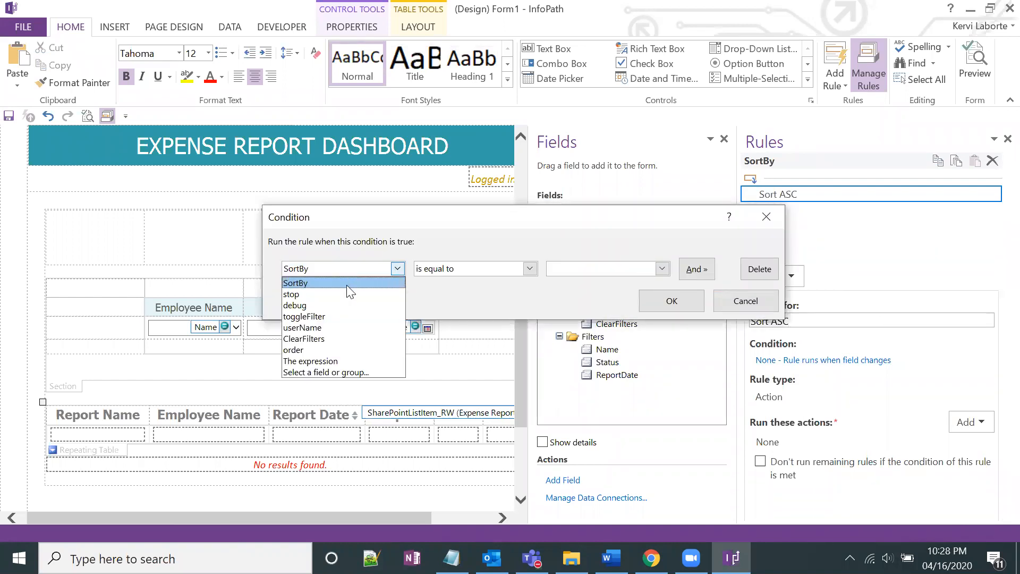
left_click(314, 348)
left_click(397, 268)
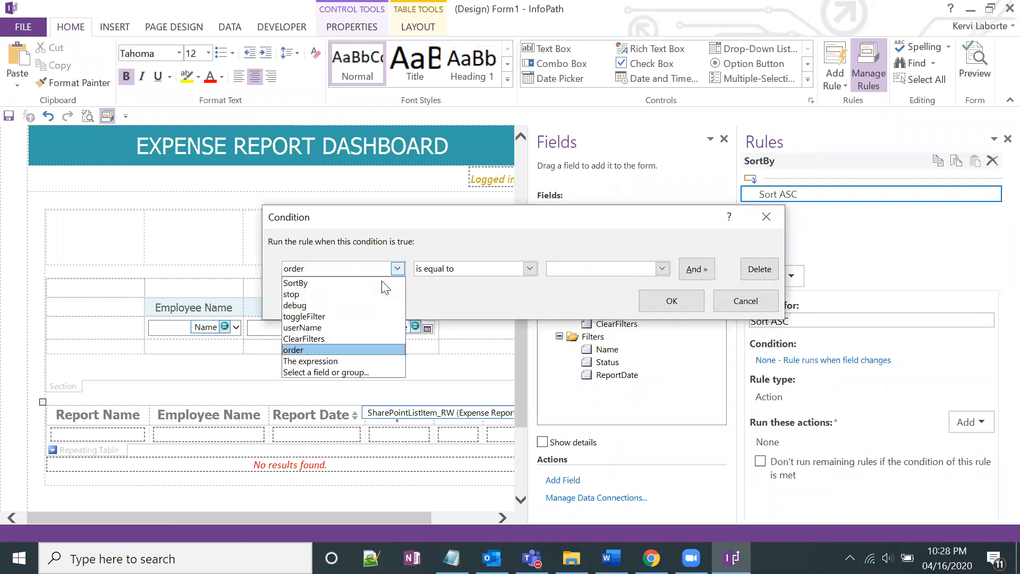
left_click(345, 371)
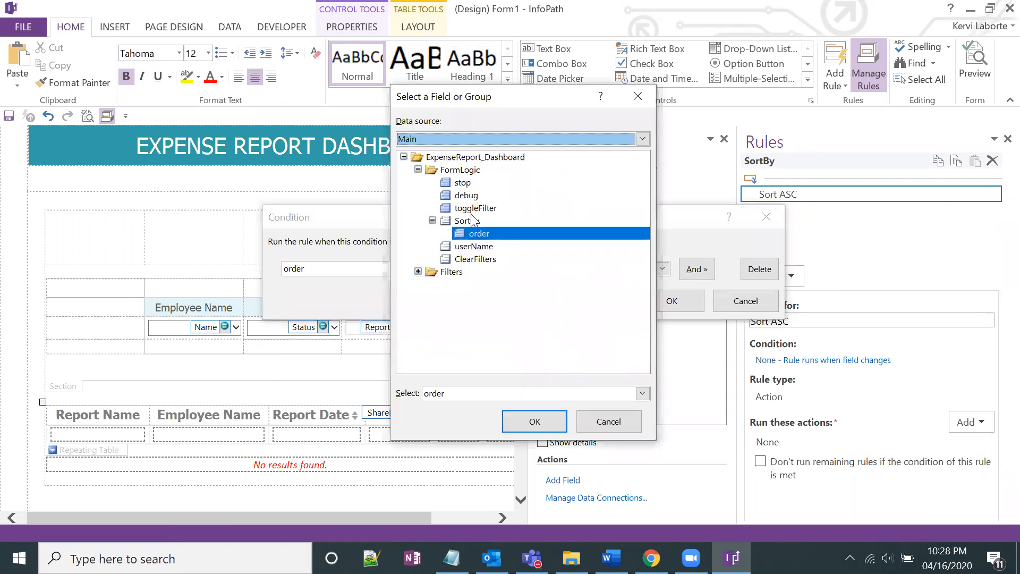
double_click(466, 234)
left_click(455, 268)
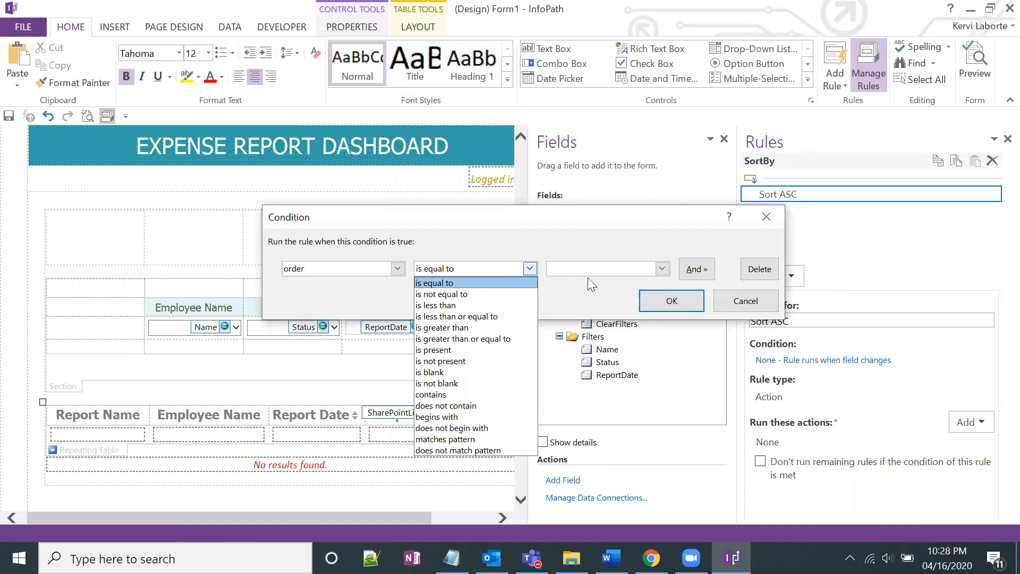
left_click(455, 294)
left_click(586, 268)
left_click(585, 283)
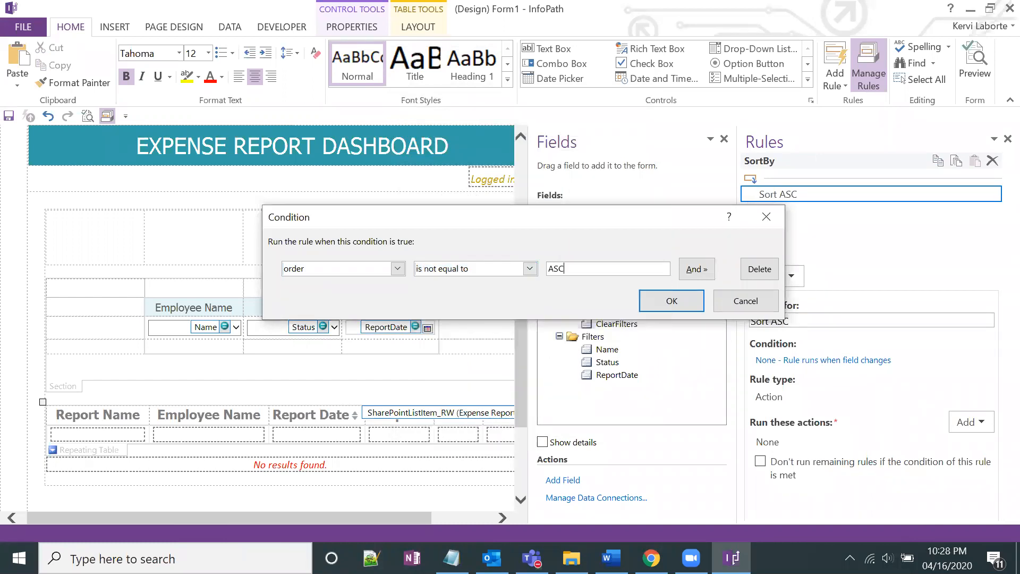
Step: Add a second, and-joined condition that SortBy is not blank, and confirm the conditions
left_click(697, 264)
left_click(357, 295)
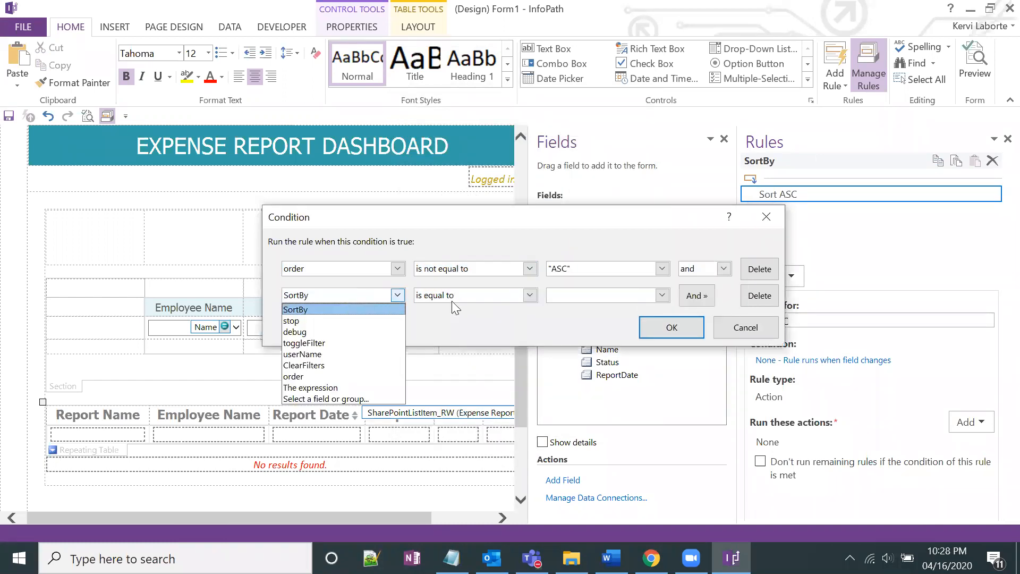
left_click(452, 295)
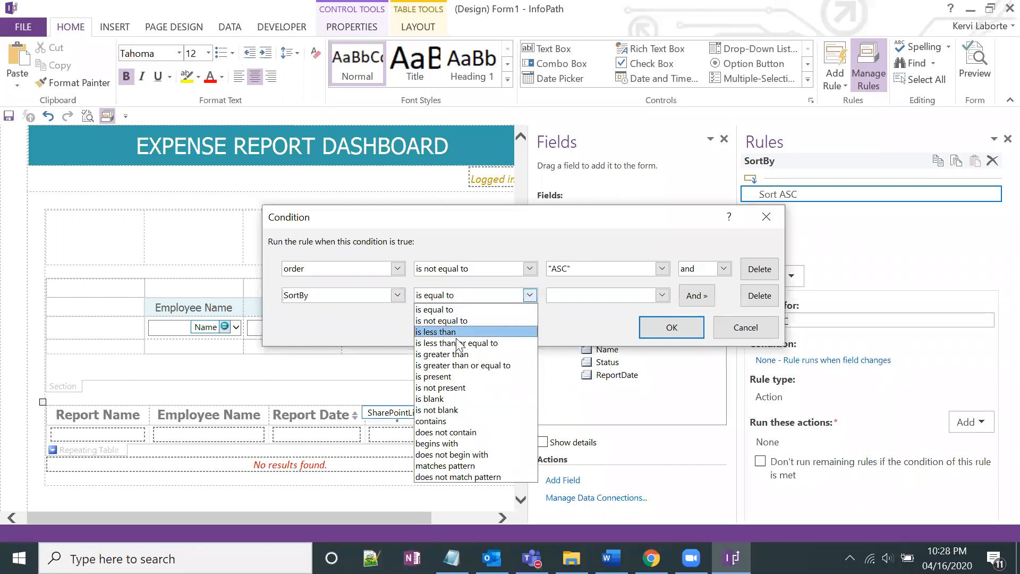
left_click(456, 398)
left_click(451, 294)
left_click(438, 409)
left_click(667, 328)
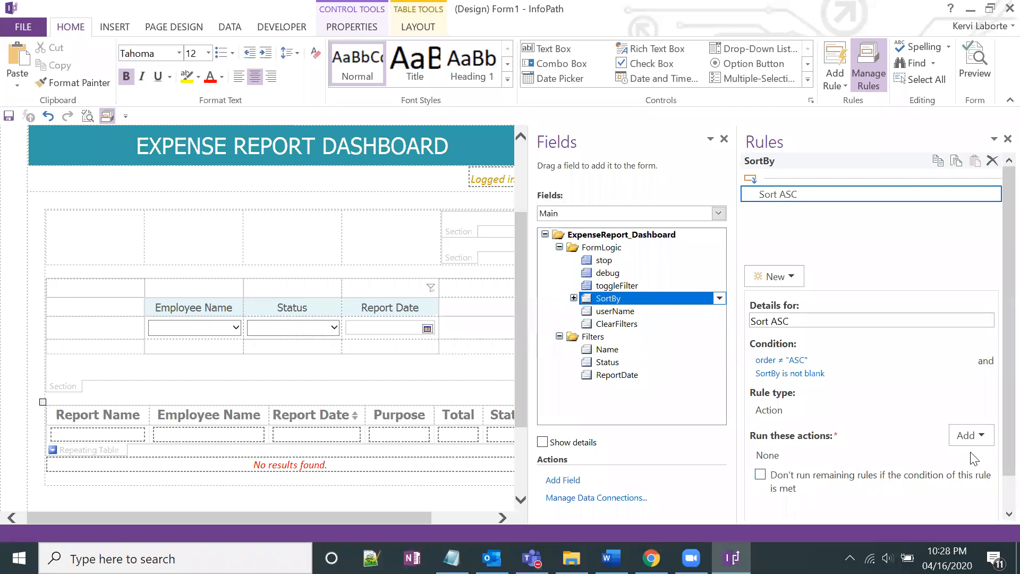
Step: Add a set-field-value action to "Sort ASC" that sets SortBy's order attribute to ASC
left_click(979, 439)
left_click(943, 457)
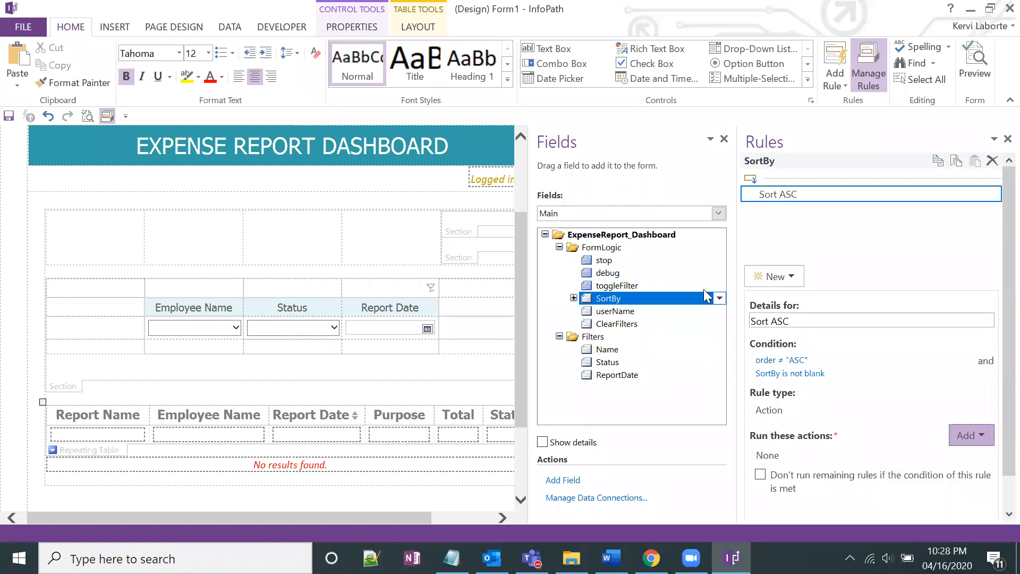
left_click(704, 240)
double_click(471, 233)
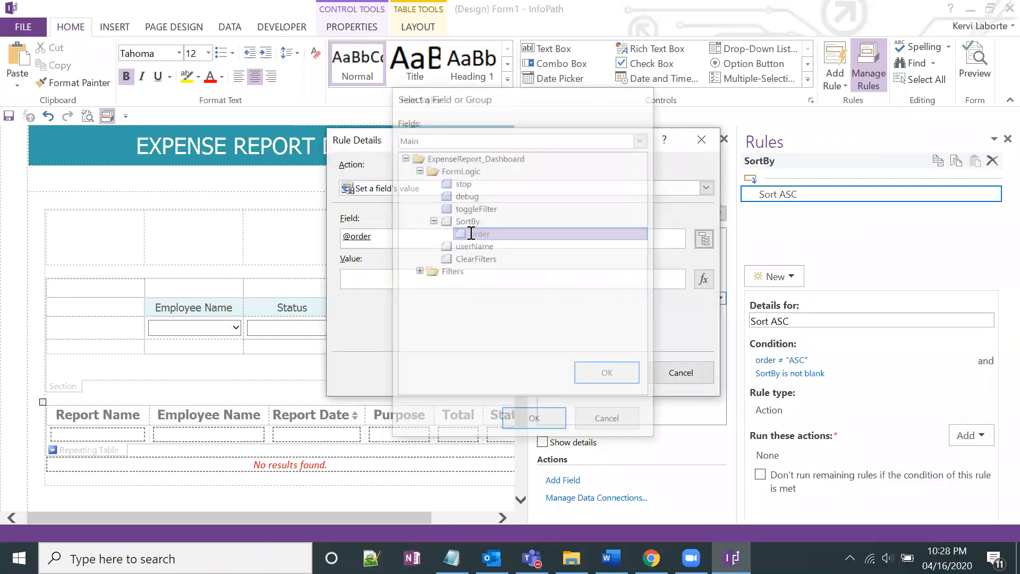
left_click(448, 276)
type("ASC")
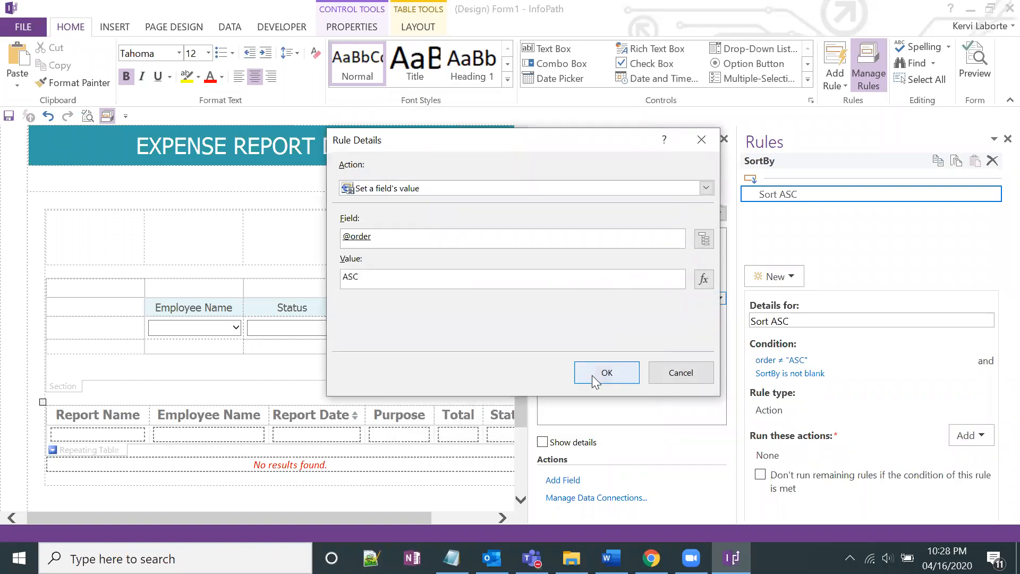
left_click(593, 374)
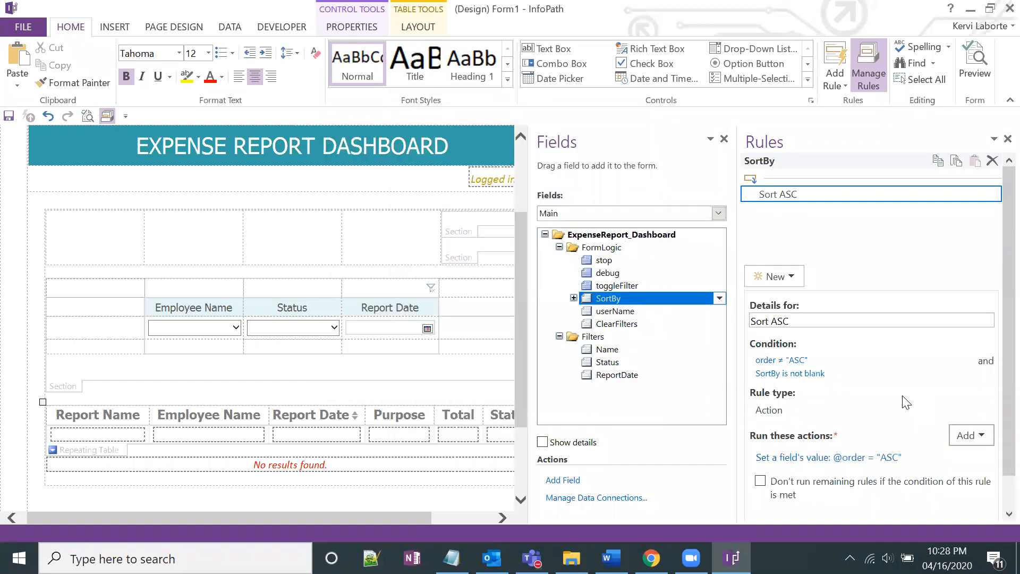
Step: Widen the Rules pane and make "Sort ASC" stop the remaining rules from running when its condition is met
left_click_drag(737, 318, 689, 318)
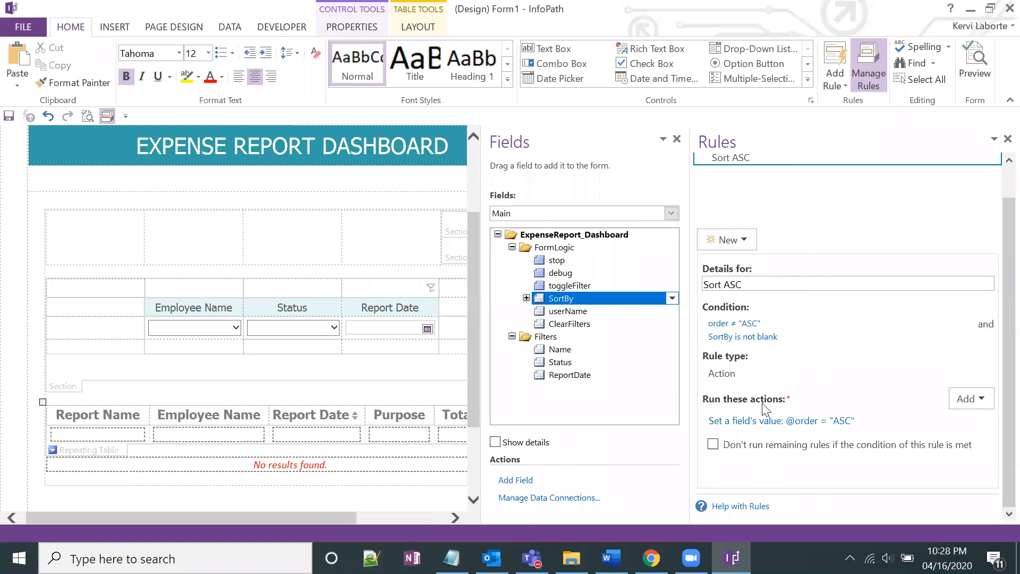
left_click(713, 445)
scroll(759, 209, "up", 1)
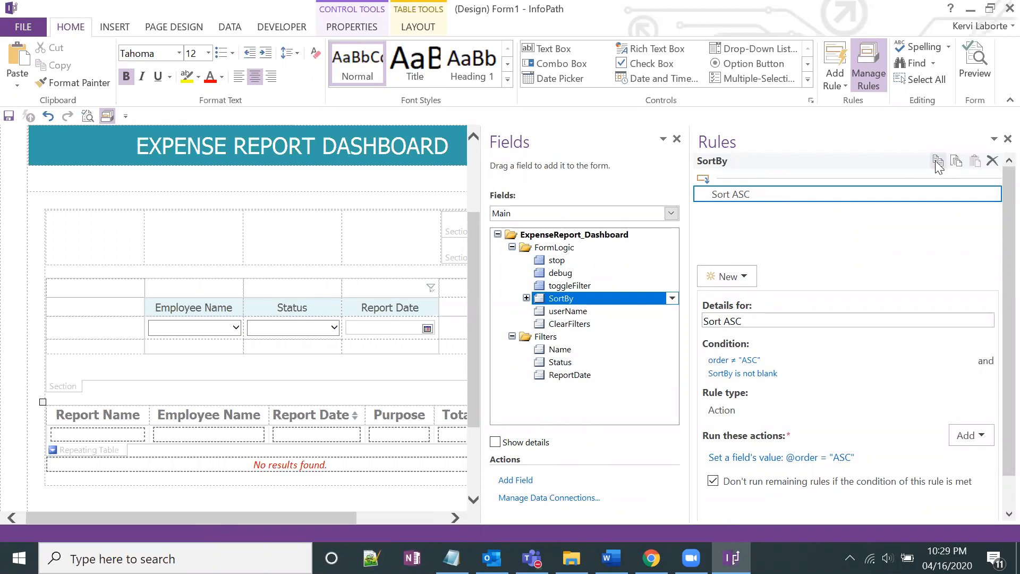
Step: Duplicate the "Sort ASC" rule on the SortBy field and name the copy "Sort DESC"
left_click(980, 163)
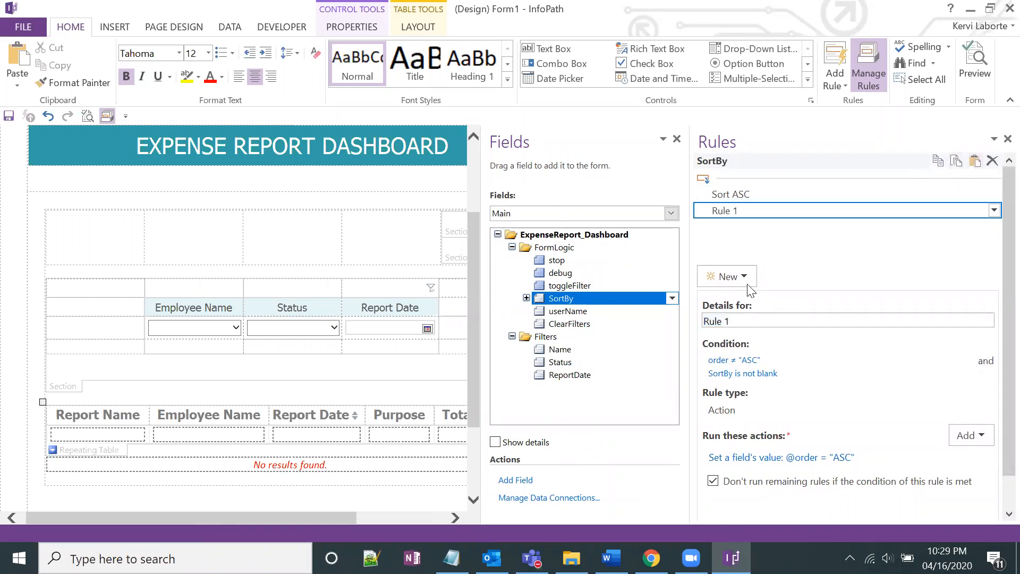
left_click(753, 195)
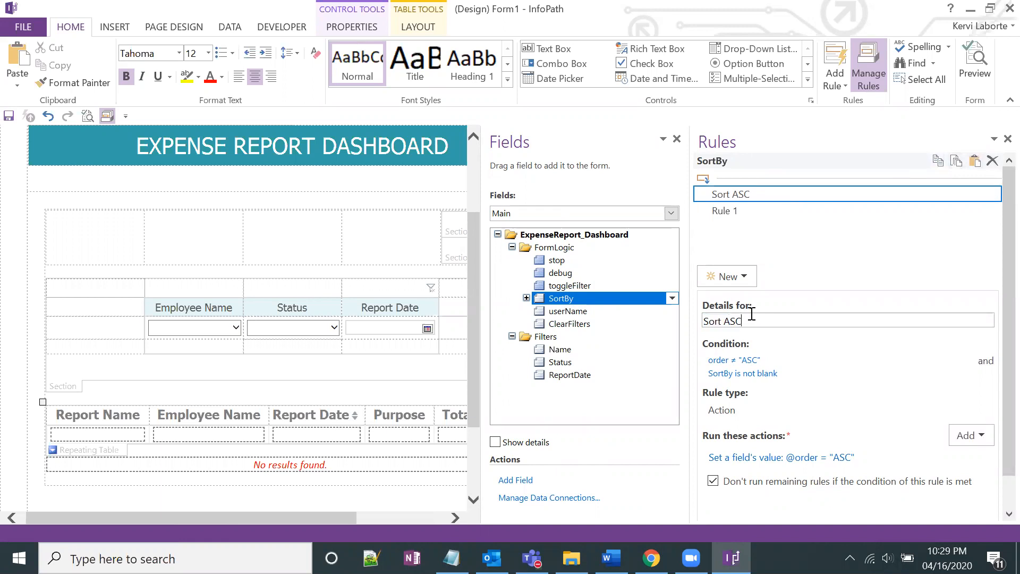
left_click(738, 211)
left_click(753, 326)
key("ctrl+a")
type("Sort ASC")
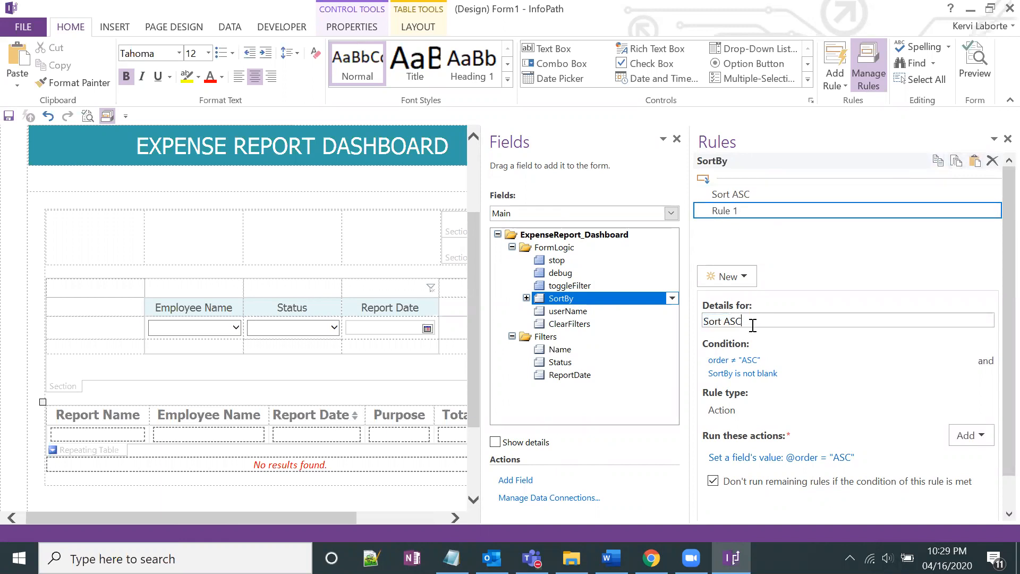
left_click(749, 362)
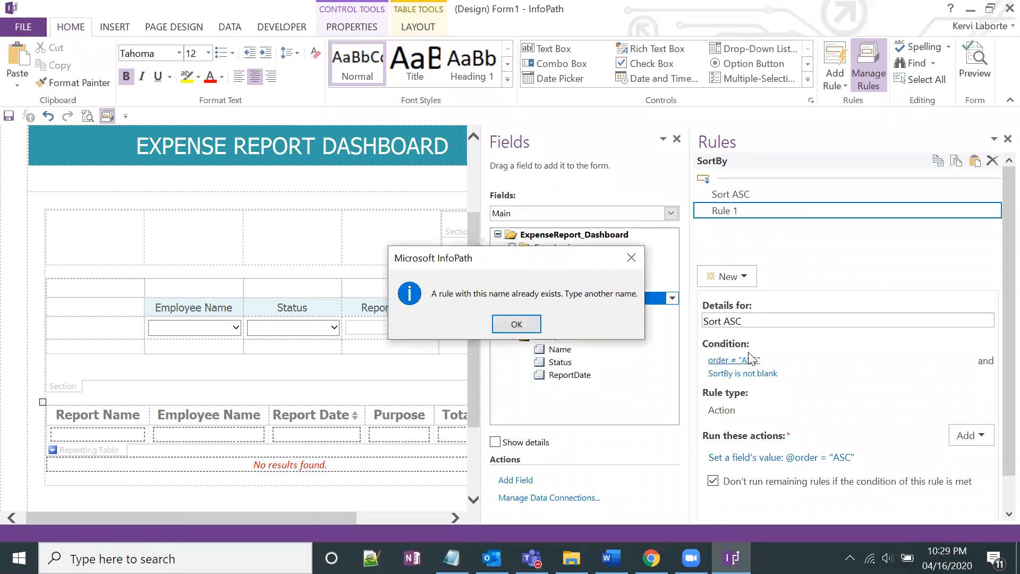
left_click(631, 258)
left_click(747, 321)
key("BackSpace")
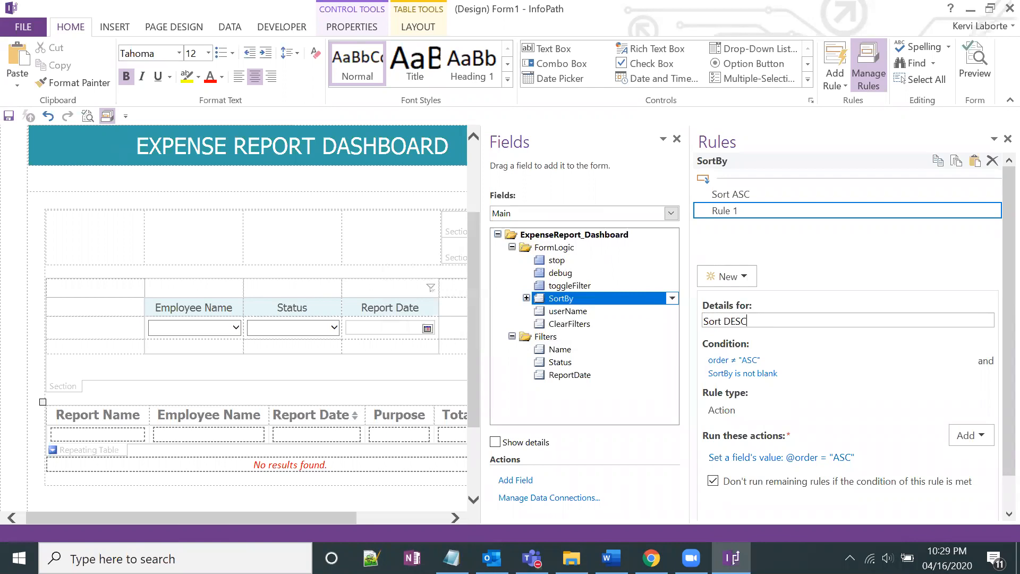
Step: Change the "Sort DESC" rule's first condition so that order is not equal to DESC
left_click(733, 360)
left_click(577, 256)
left_click(620, 282)
type("DESC")
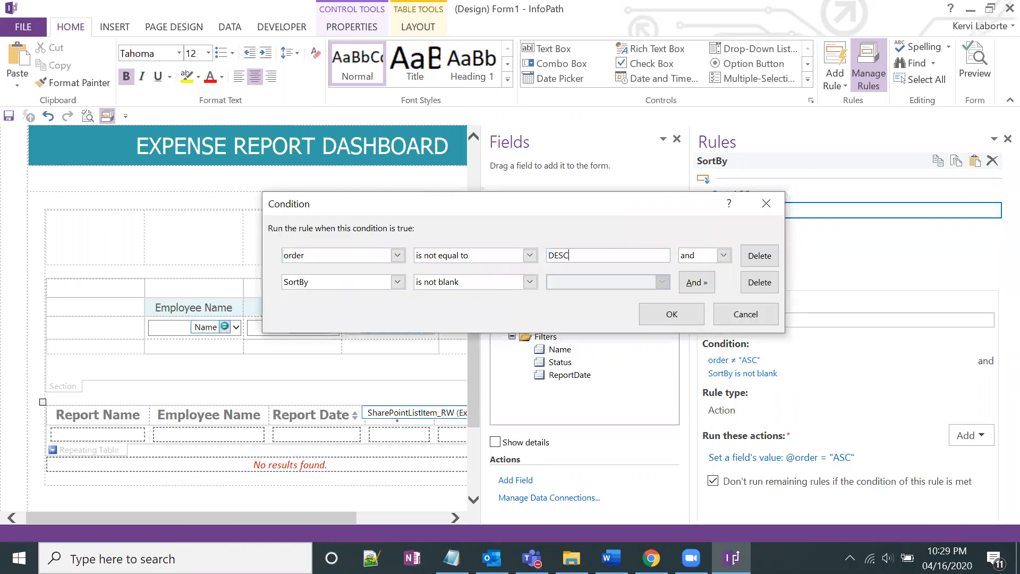
left_click(665, 315)
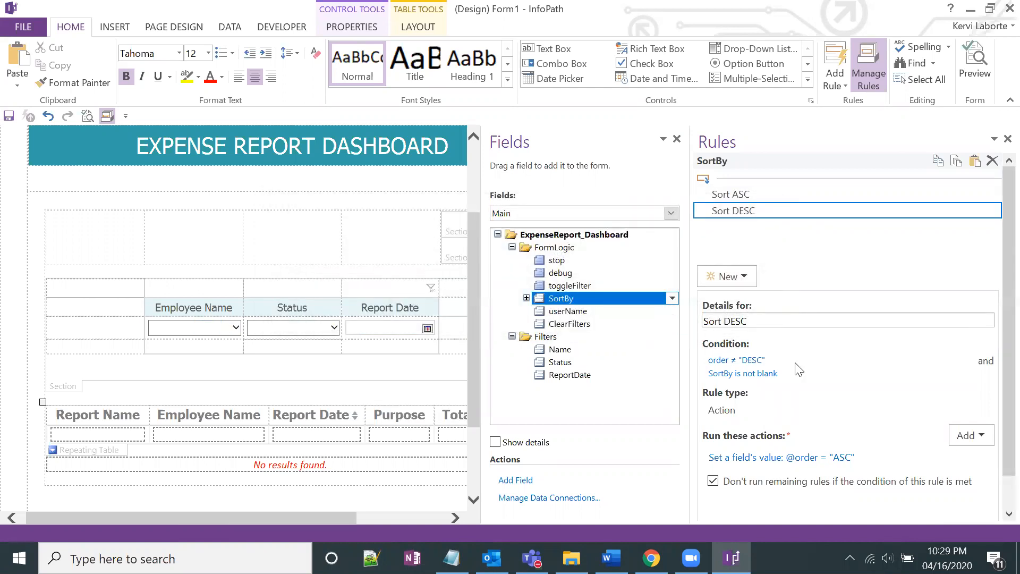
Step: Change the "Sort DESC" rule's action so that it sets the order attribute to DESC
left_click_drag(396, 279, 229, 283)
key("BackSpace")
type("DESC")
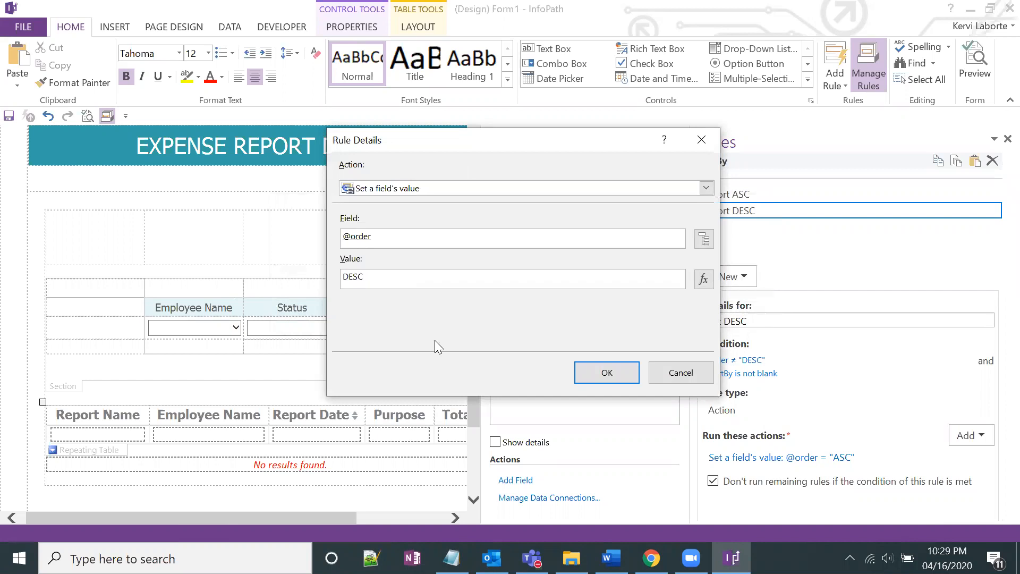
left_click(587, 374)
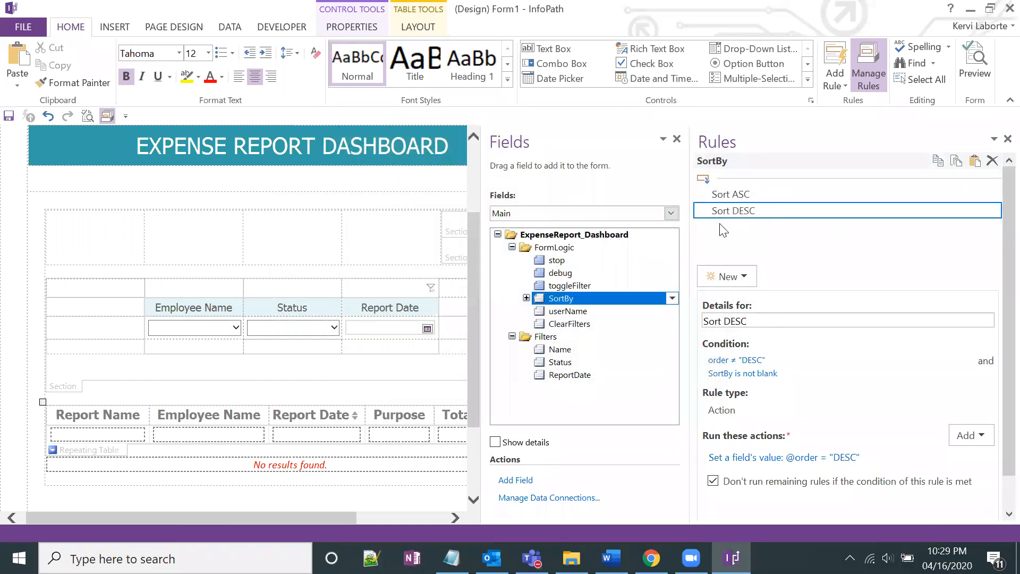
Step: Create an action rule named "Sort Table" on the order attribute under SortBy
left_click(526, 298)
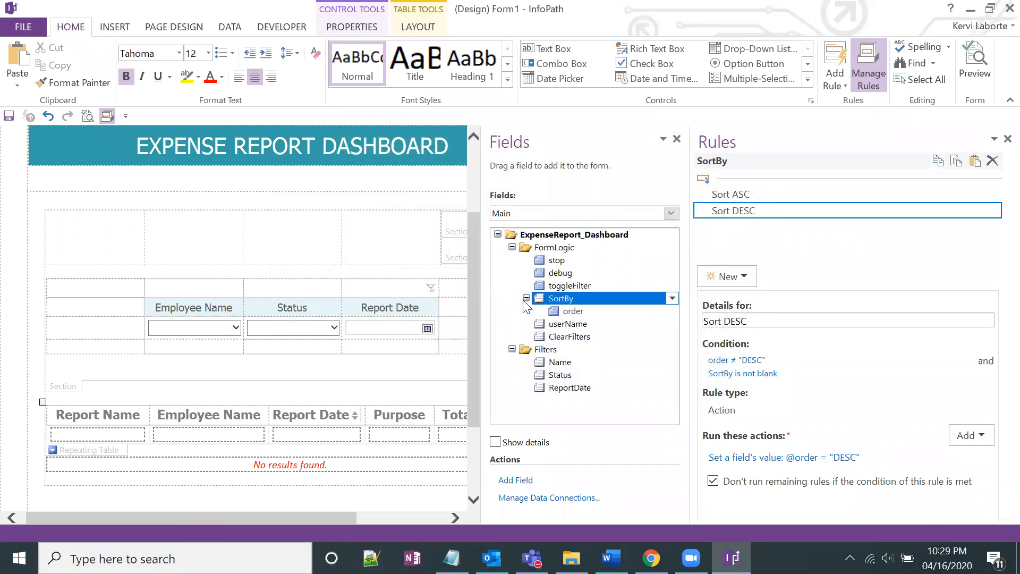
left_click(570, 312)
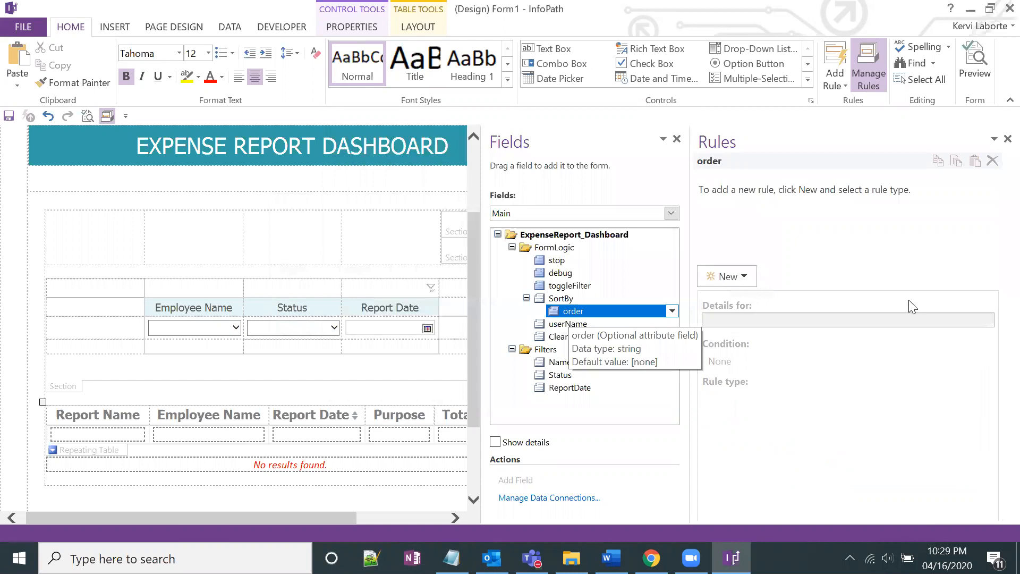
left_click(728, 276)
left_click(739, 329)
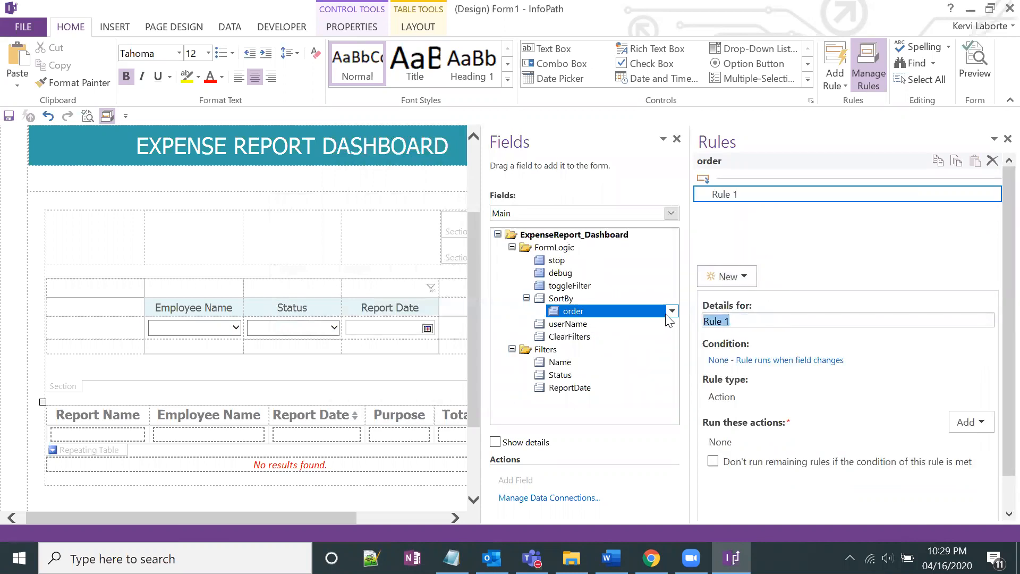
type("Sort Table")
Step: Give the "Sort Table" rule the condition that SortBy is not blank
left_click(969, 422)
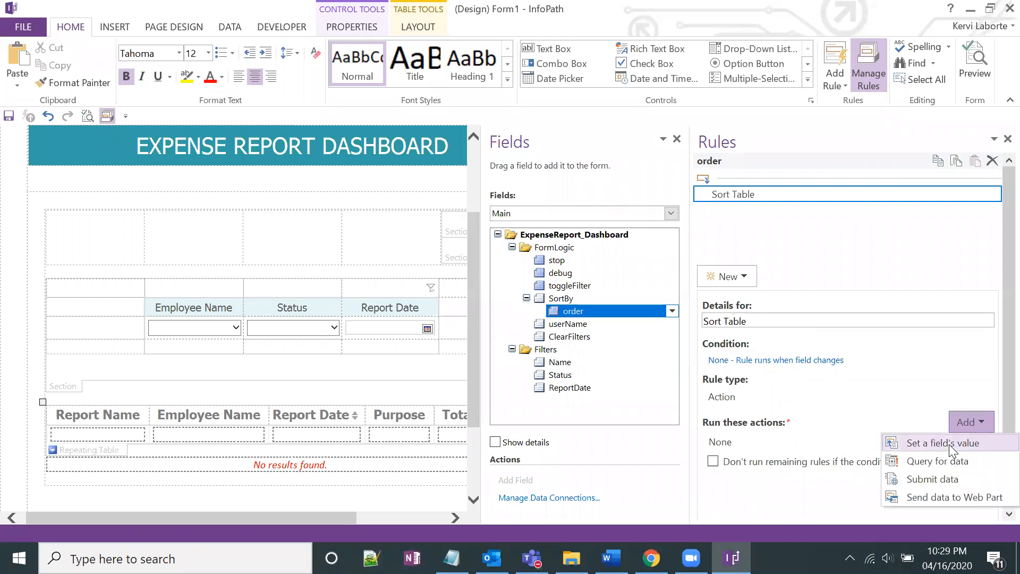
left_click(813, 360)
left_click(354, 271)
left_click(346, 305)
double_click(466, 290)
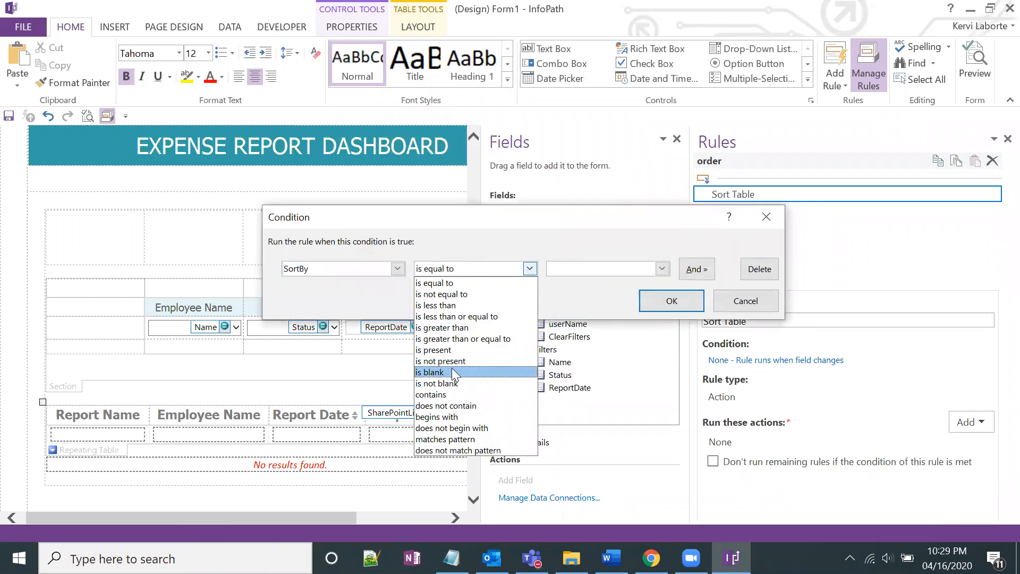
left_click(449, 383)
left_click(645, 297)
Step: Add a set-field-value action to "Sort Table" that targets the Command field with an empty value
left_click(982, 422)
left_click(916, 440)
left_click(704, 240)
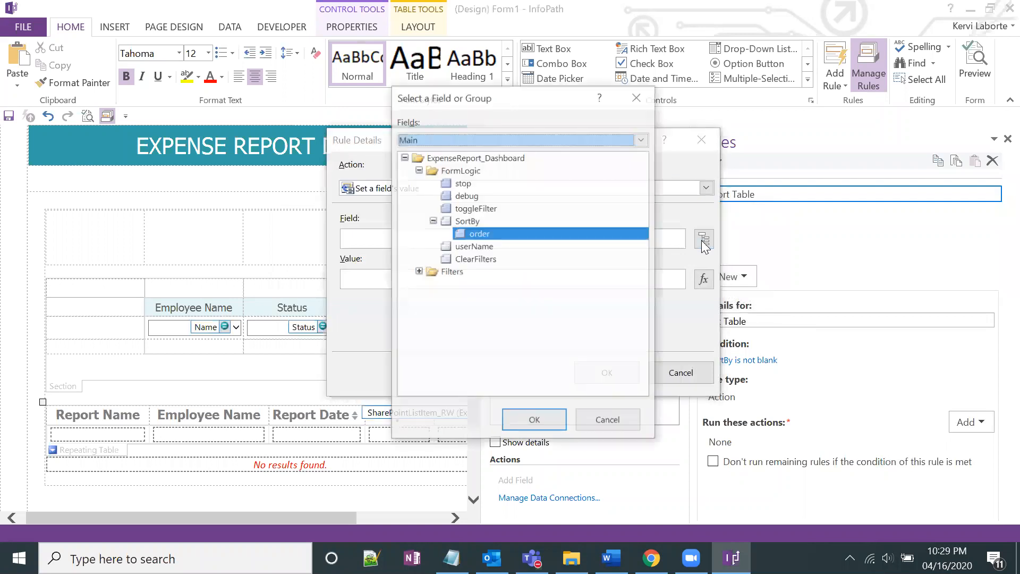
double_click(440, 223)
left_click(452, 282)
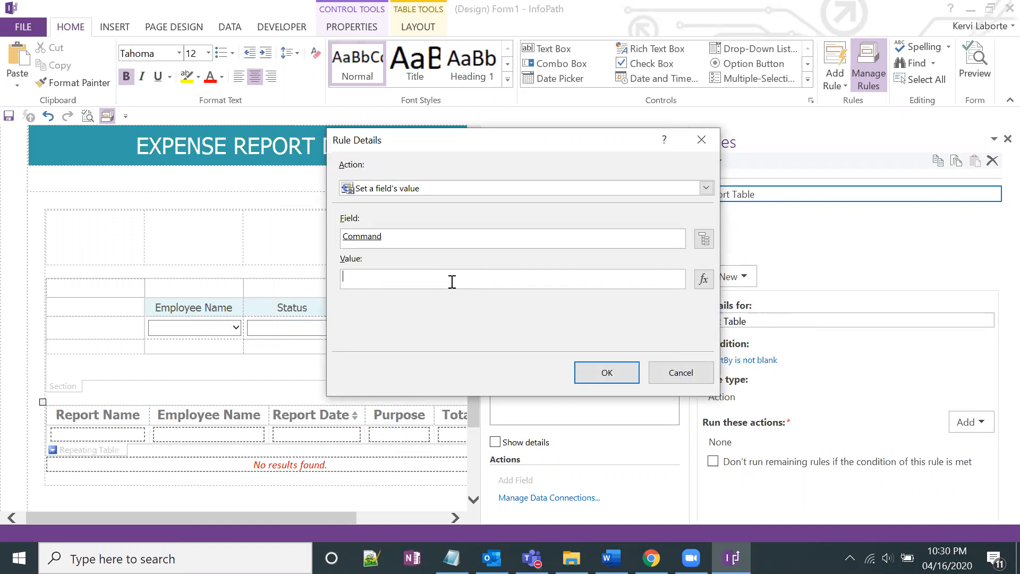
left_click(578, 365)
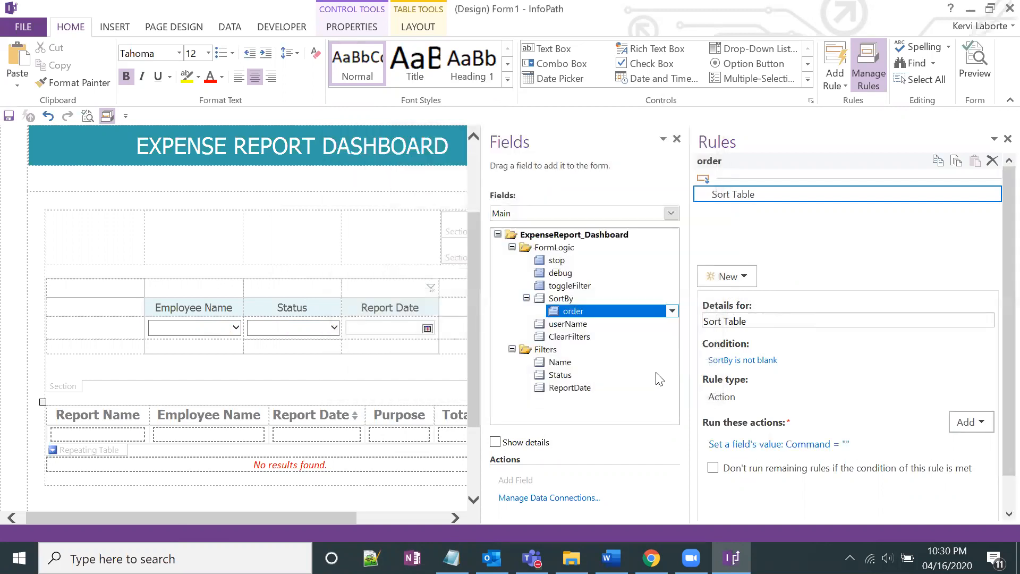
Step: Switch to the Lab 1 Word document and copy the SortTable concat command under step 11
left_click(611, 558)
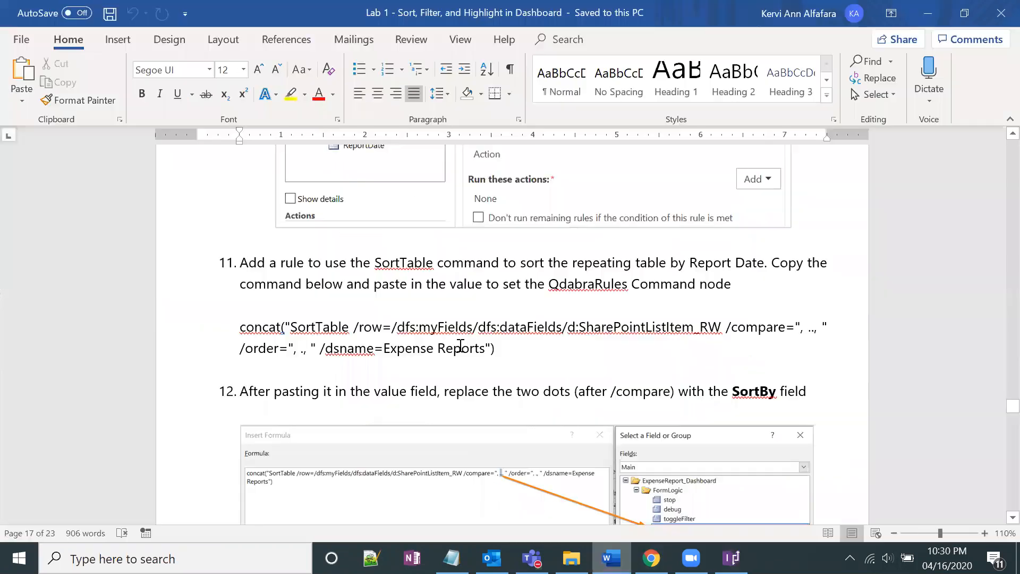
scroll(460, 345, "up", 1)
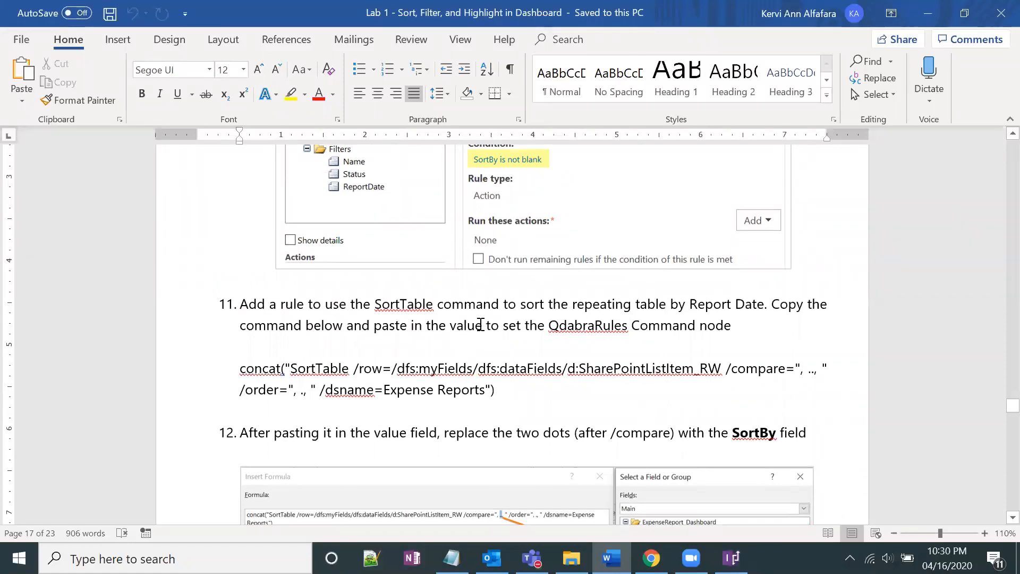
scroll(476, 327, "down", 1)
left_click(502, 350)
triple_click(273, 332)
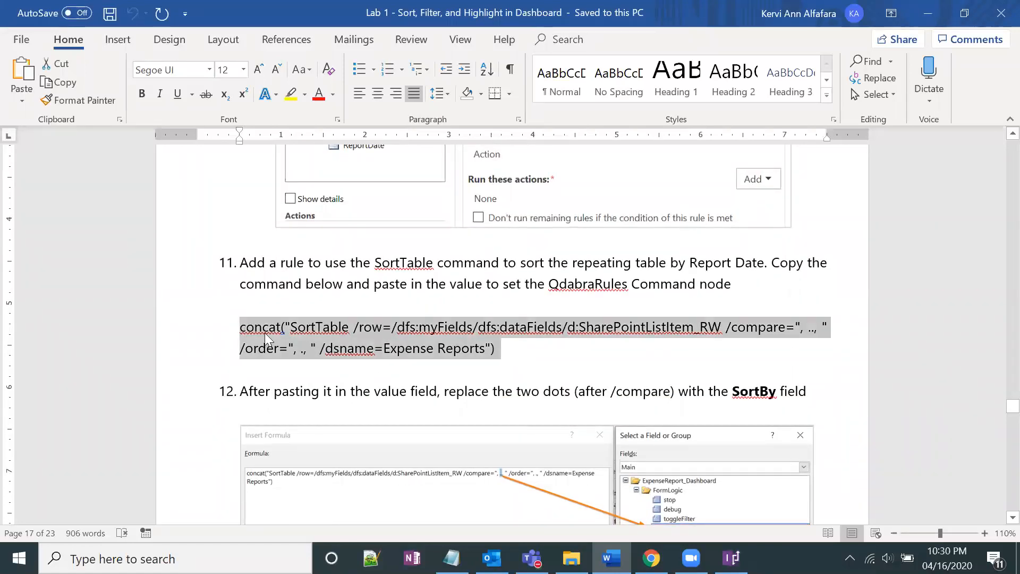
left_click(344, 340)
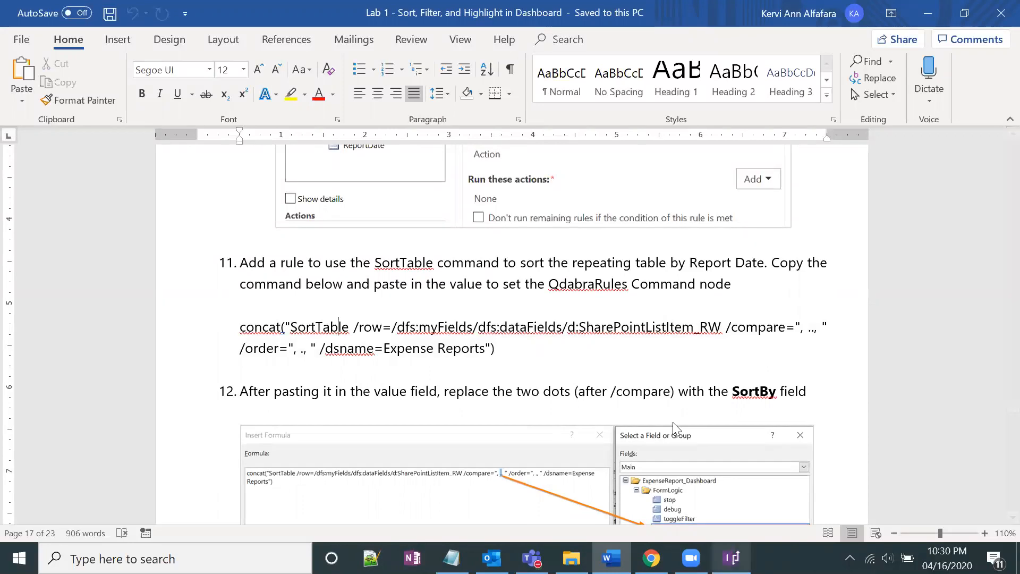
Step: Switch back to InfoPath and paste the copied SortTable concat expression as the formula for the Command action's value
key("alt+Tab")
key("Return")
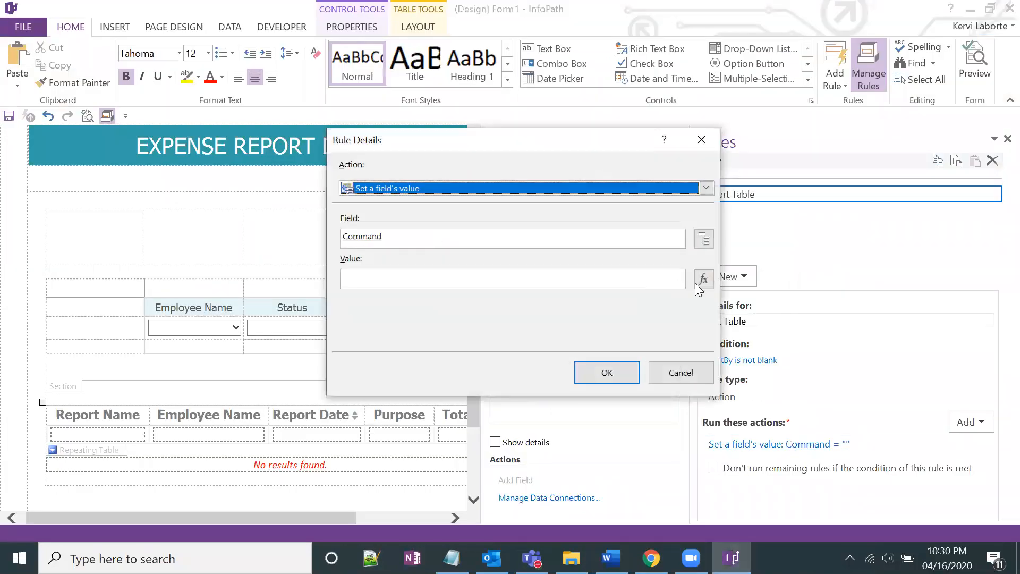
left_click(694, 282)
type("concat(\"SortTable /row=/dfs:myFields/dfs:dataFields/d:SharePointListItem_RW /compare=\", ., \" /order=\", ., \" /dsname=Expense Reports\")")
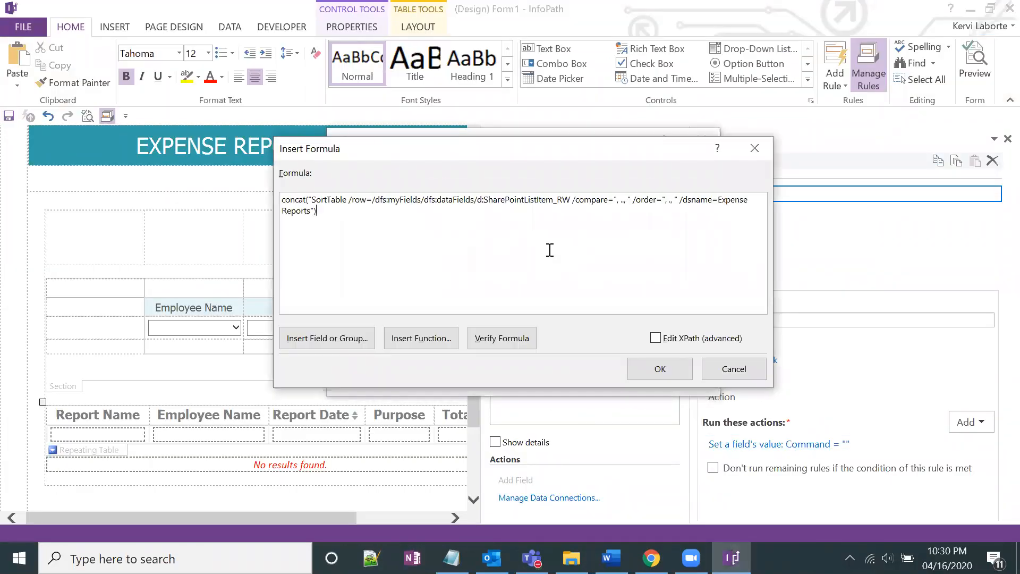
Step: Examine the SortTable command name and its /row path and /compare parameters in the formula
triple_click(337, 205)
left_click(334, 205)
double_click(360, 200)
left_click(362, 200)
left_click_drag(366, 201, 347, 201)
left_click(453, 217)
left_click_drag(570, 201, 373, 200)
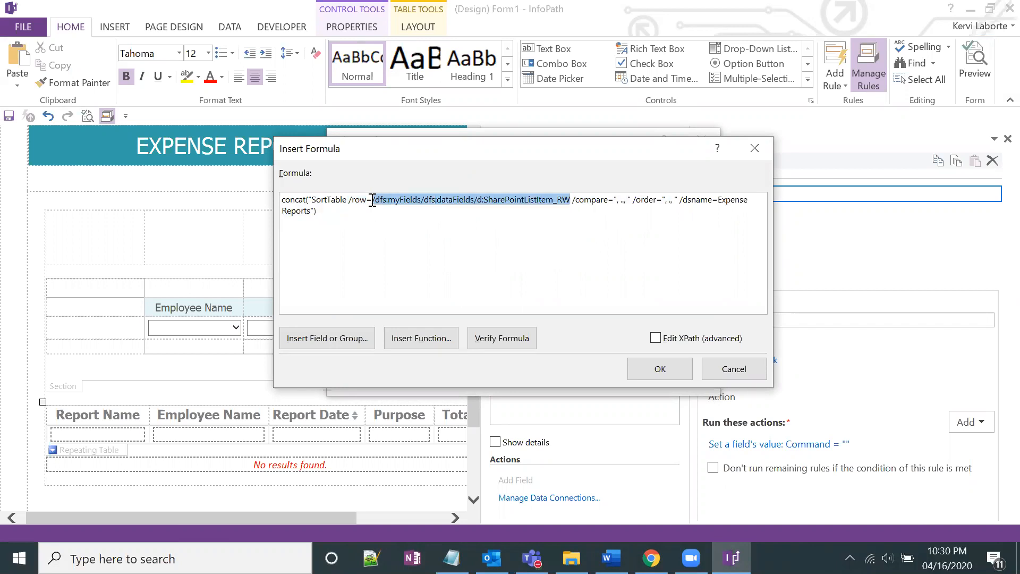
left_click(400, 218)
left_click_drag(570, 200, 376, 201)
left_click(389, 208)
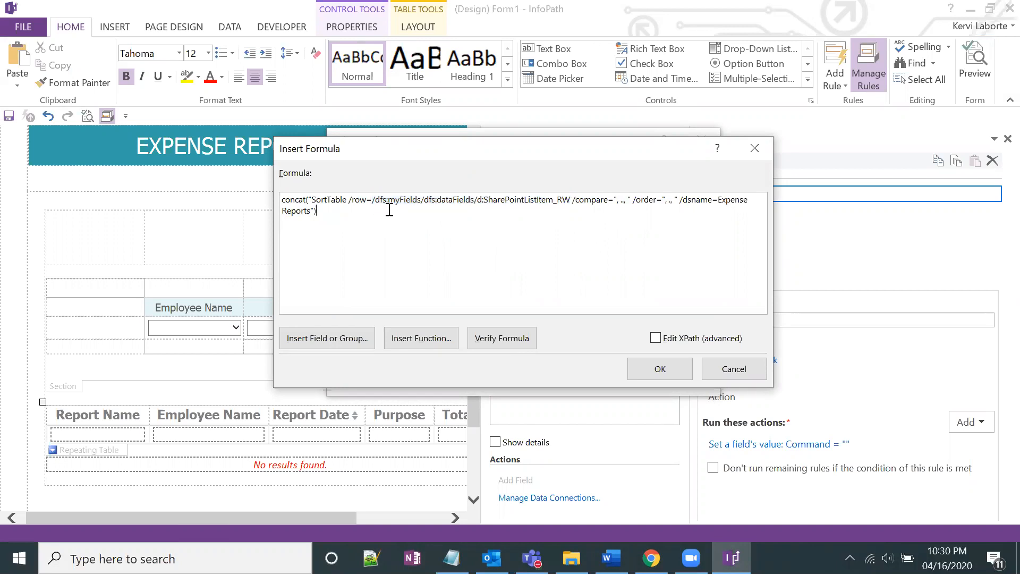
left_click(568, 201)
left_click_drag(569, 201, 372, 201)
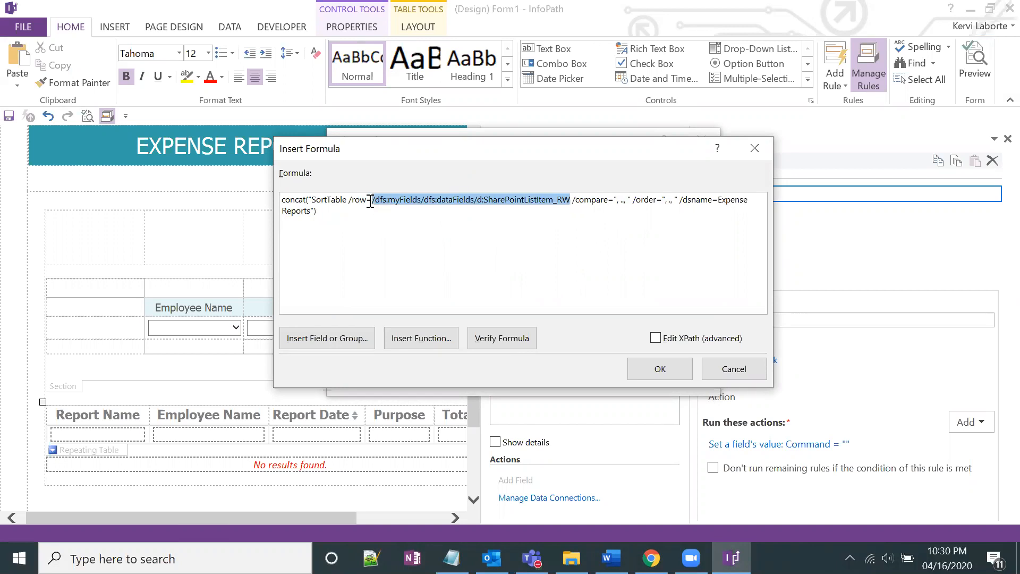
left_click(403, 208)
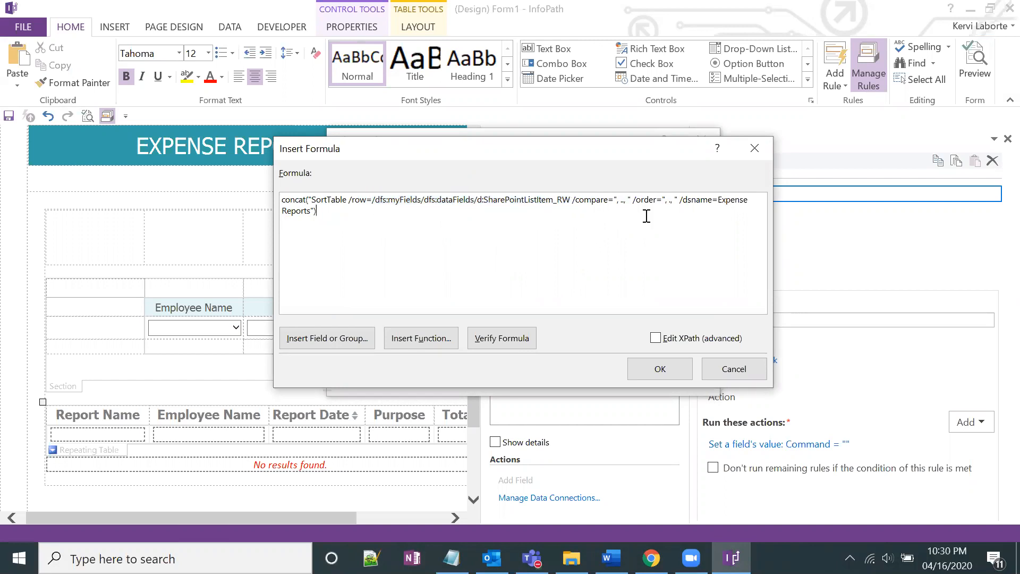
double_click(593, 202)
left_click(594, 206)
Step: Replace the two dots after /compare in the formula with the SortBy field
left_click(622, 202)
left_click(353, 341)
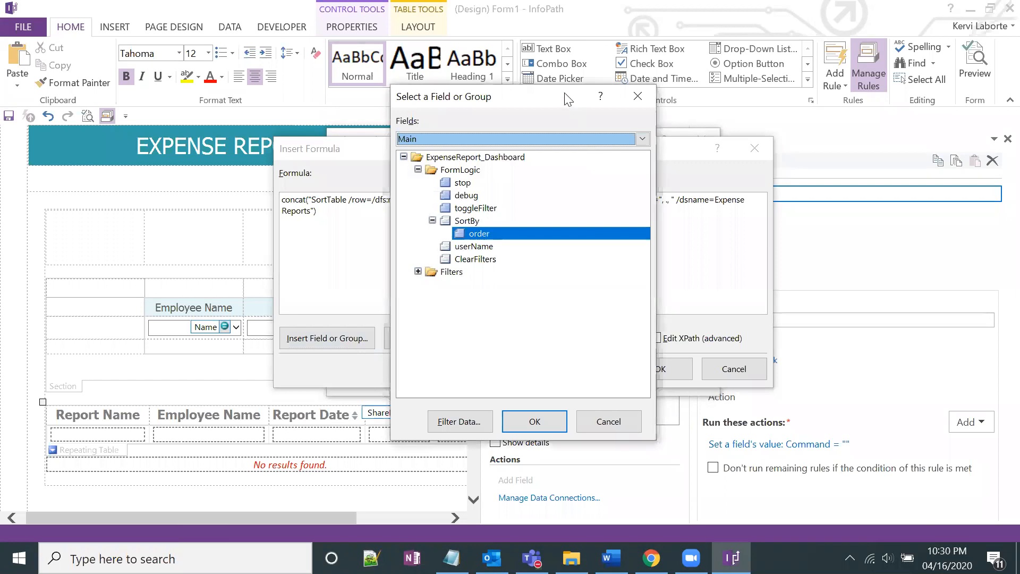
left_click_drag(511, 144, 435, 207)
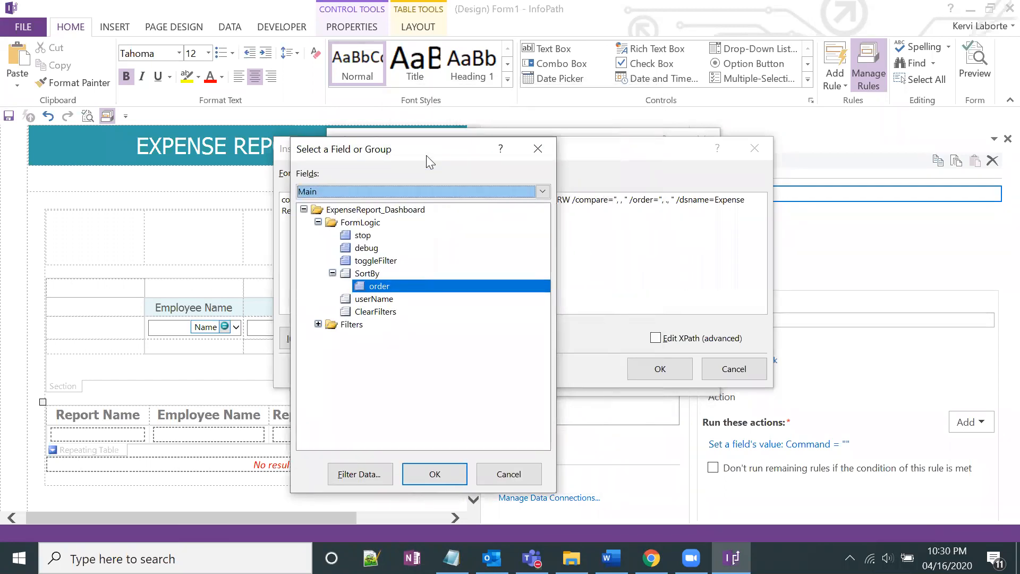
left_click_drag(426, 155, 417, 151)
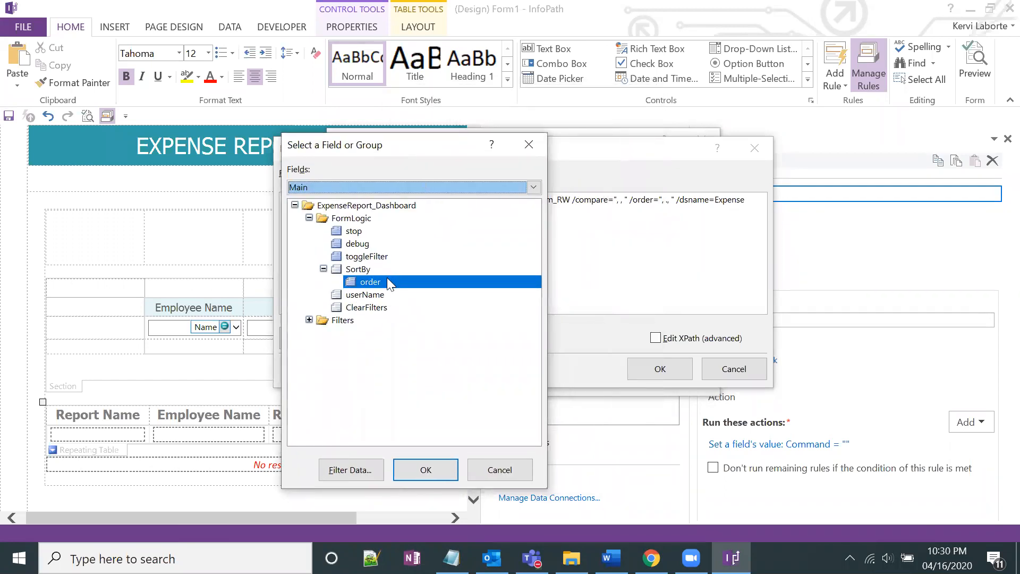
left_click(364, 272)
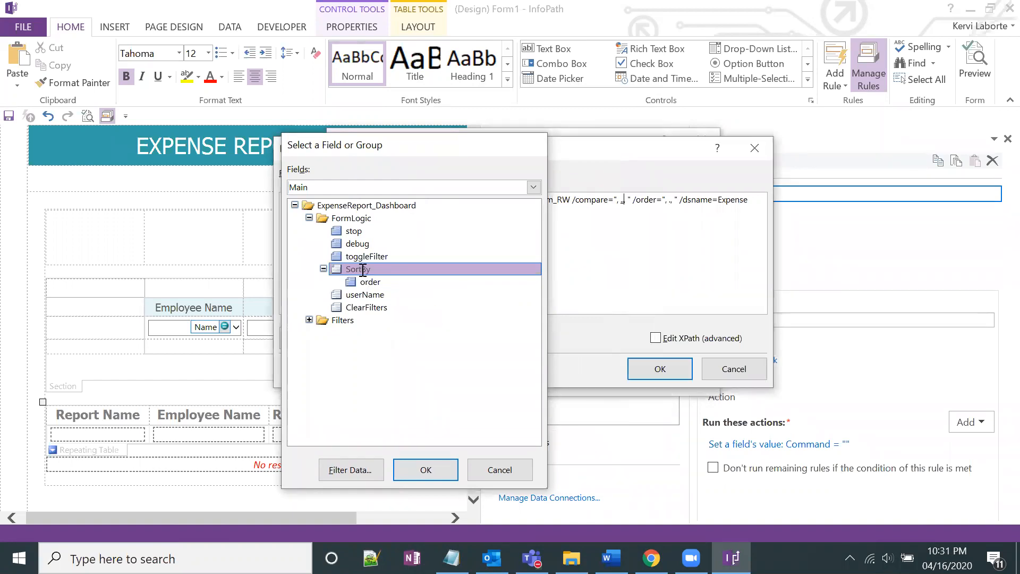
double_click(364, 269)
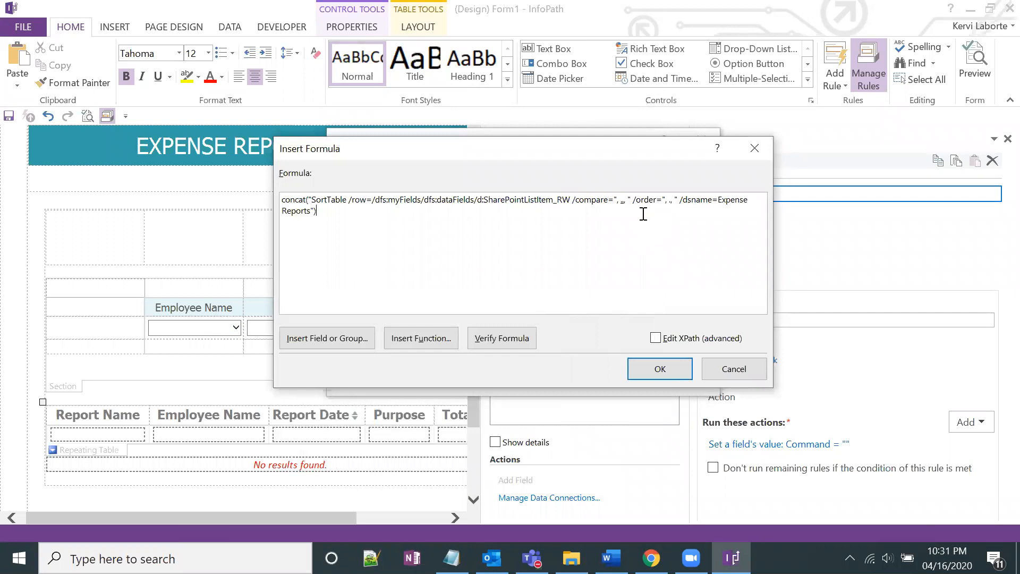
Step: Replace the single dot after /order in the formula with the order attribute
left_click(672, 199)
key("BackSpace")
left_click(350, 337)
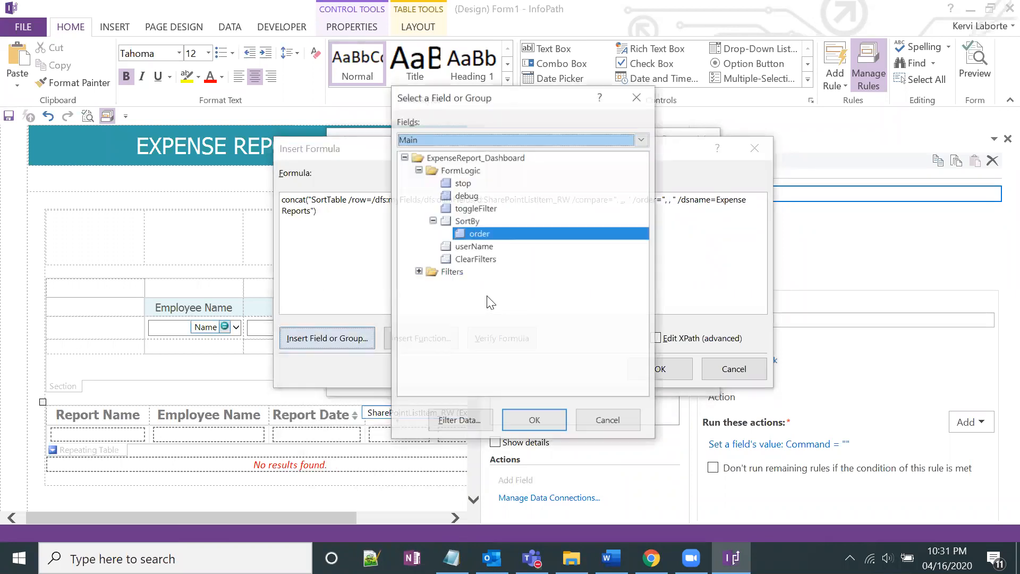
double_click(480, 234)
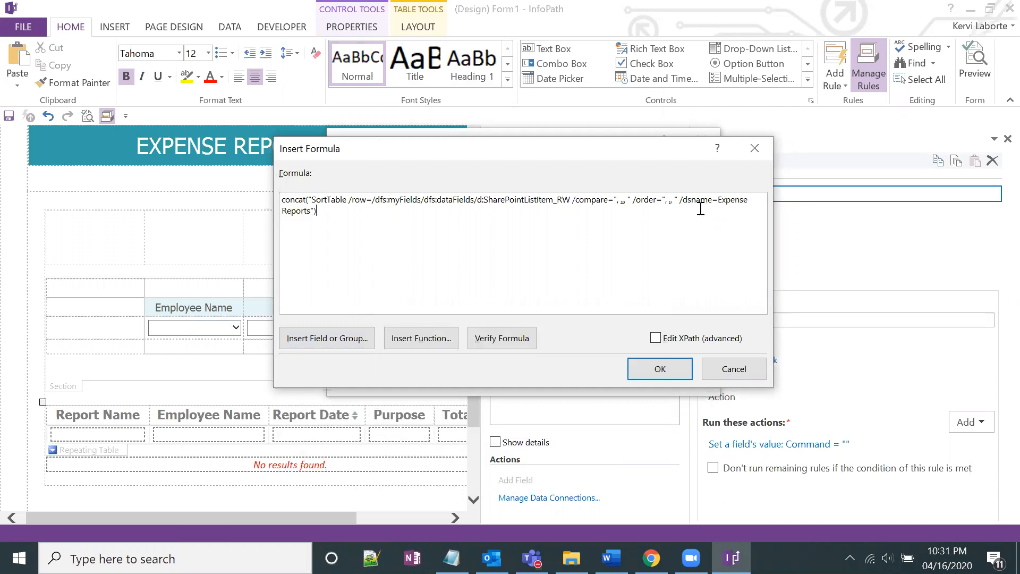
Step: Check the formula's /dsname=Expense Reports parameter, and confirm the formula and the Command action
double_click(701, 199)
left_click(702, 198)
left_click_drag(718, 200, 413, 225)
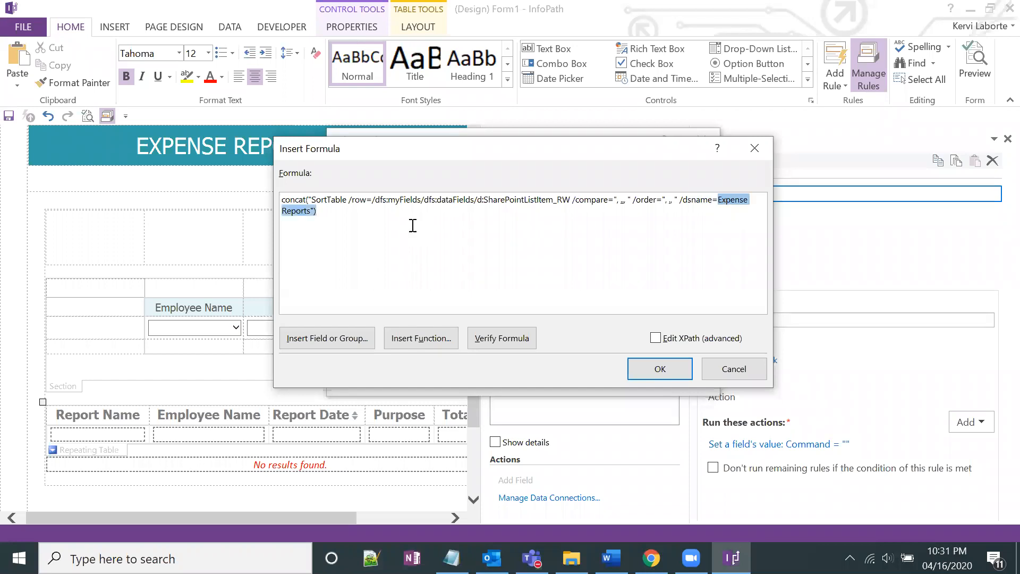
left_click(372, 225)
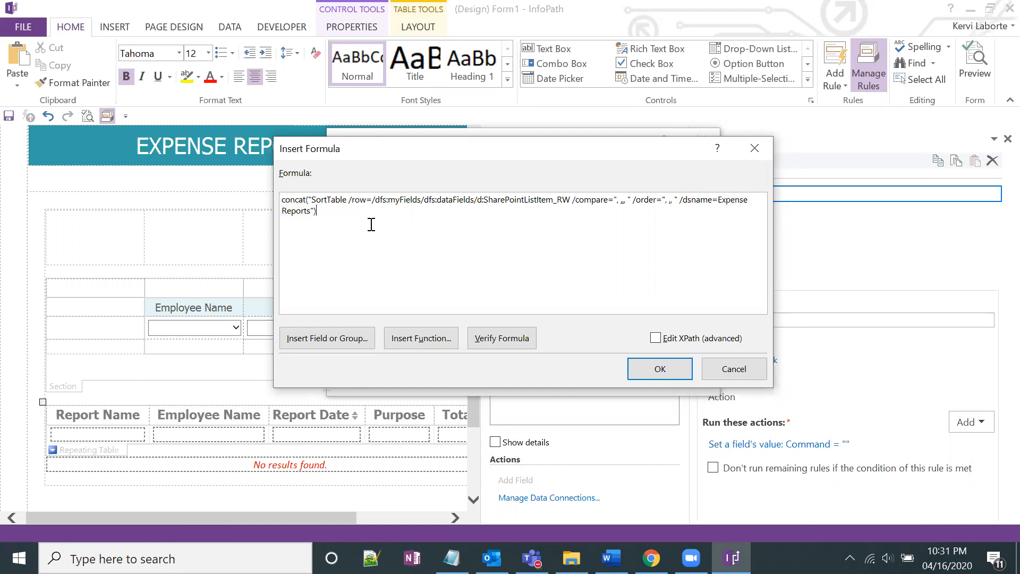
left_click(658, 370)
left_click(617, 369)
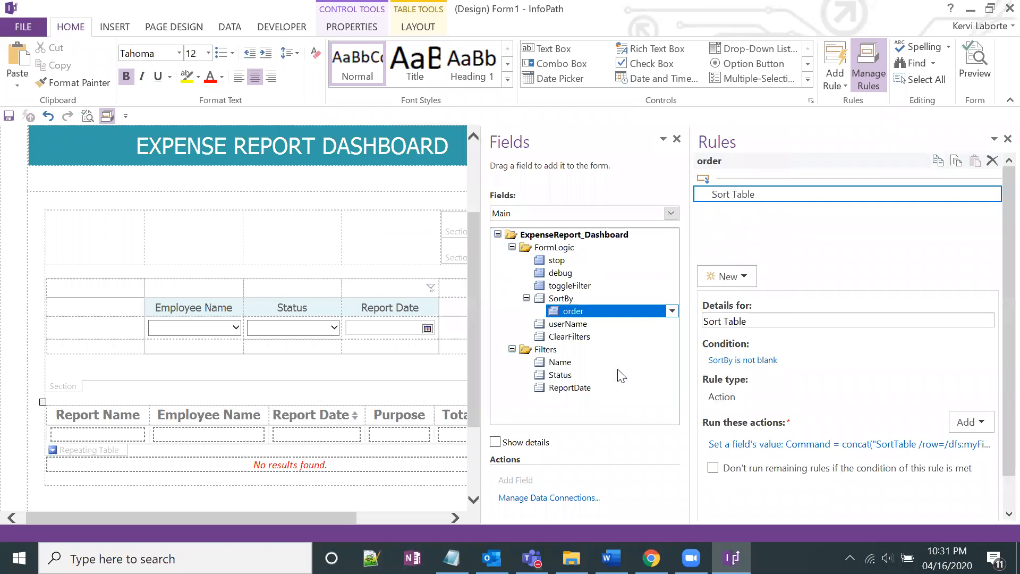
Step: Add a second set-field-value action to "Sort Table" that sets SortBy to blank, and narrow the Rules pane
left_click(964, 422)
left_click(918, 442)
left_click(699, 241)
left_click(466, 223)
double_click(468, 222)
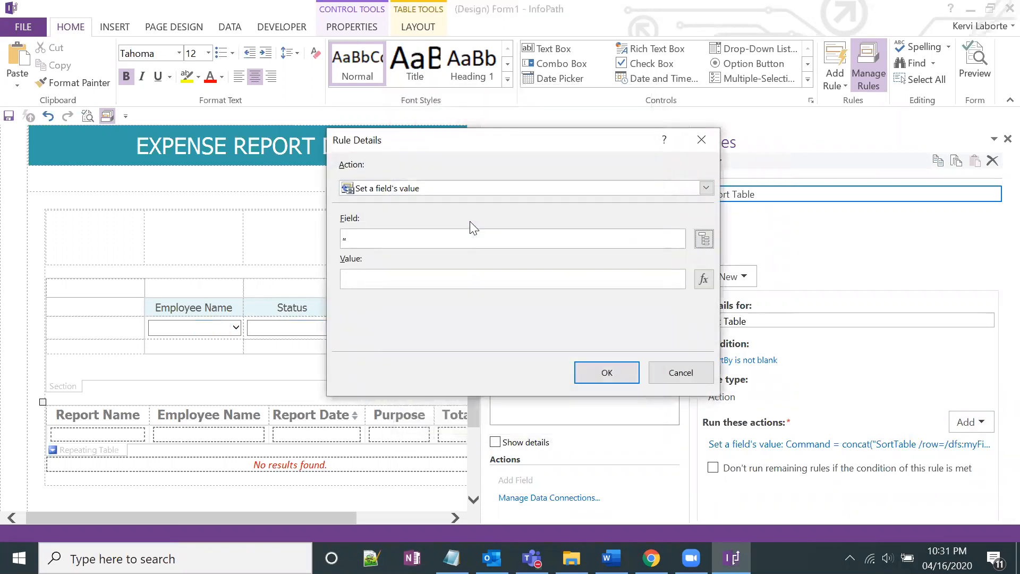
left_click(593, 371)
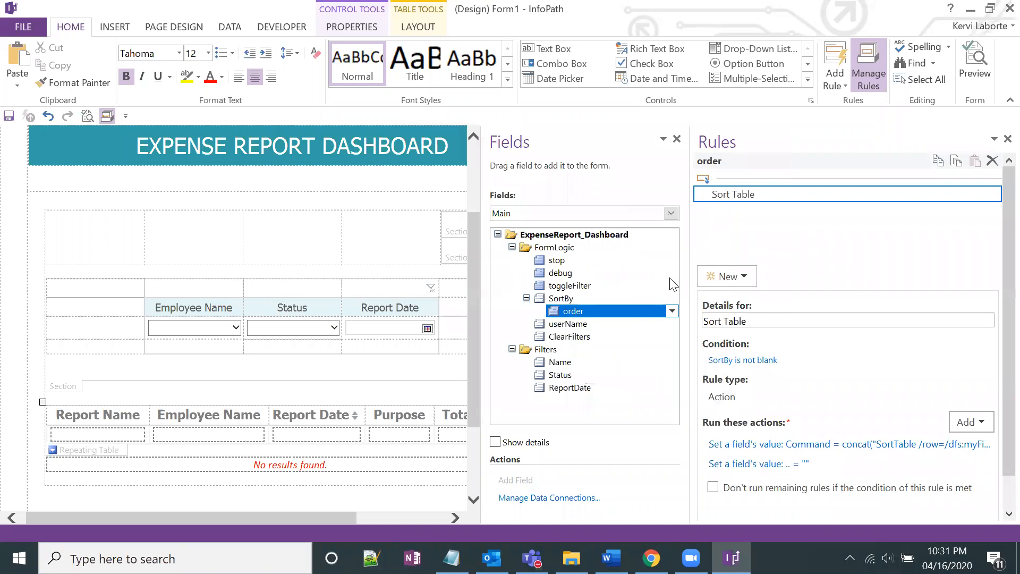
left_click_drag(696, 277, 718, 279)
left_click_drag(371, 518, 323, 513)
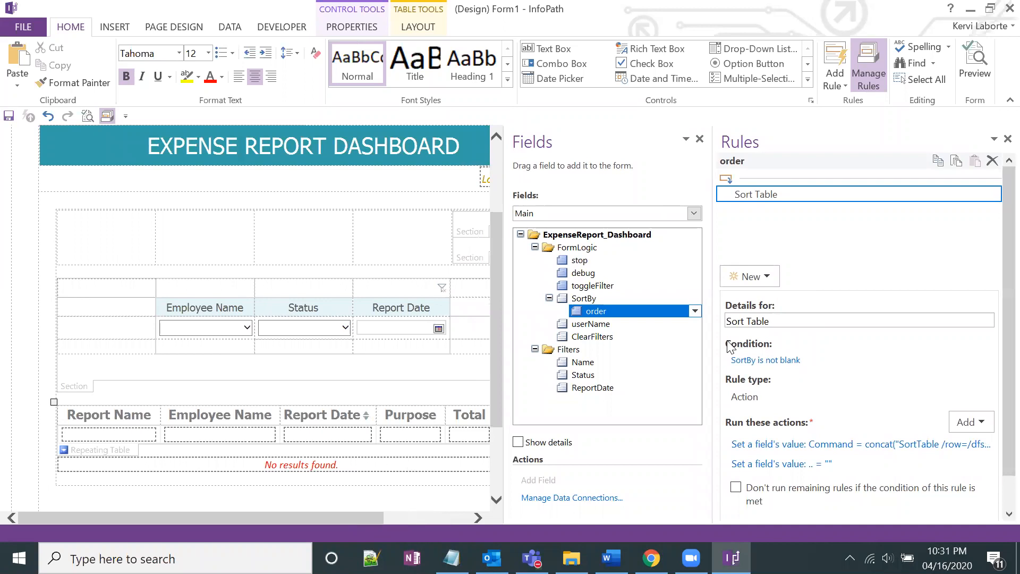
Step: Add a formatting rule named "Higlight Submitted" to the Expense Reports repeating table
left_click_drag(712, 343, 738, 340)
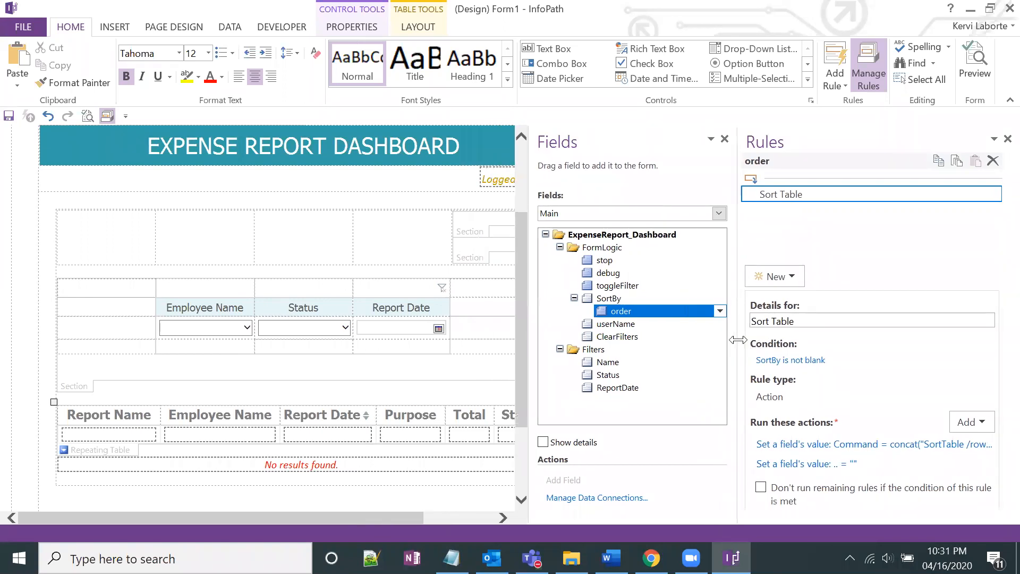
left_click(135, 451)
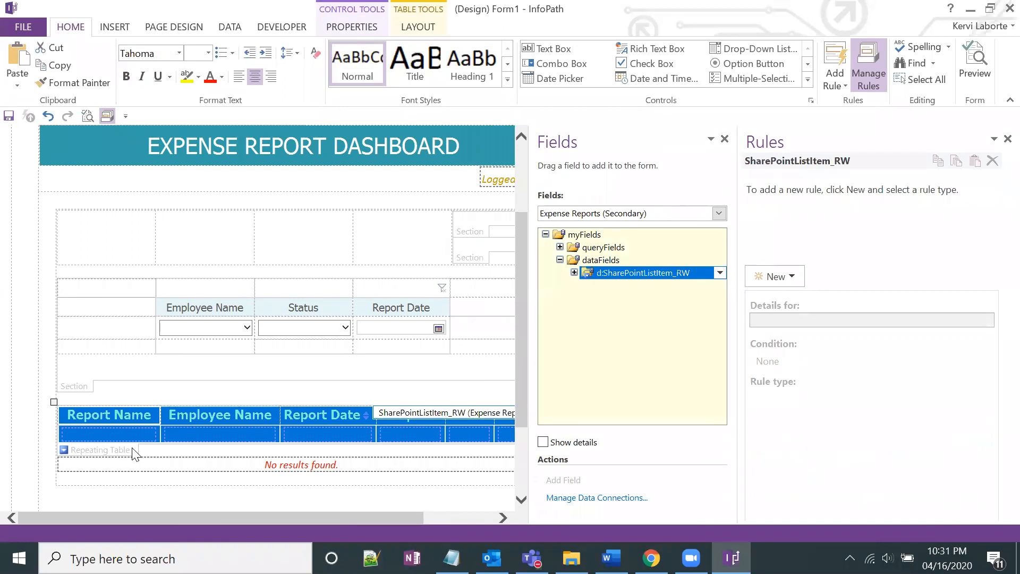
left_click(130, 454)
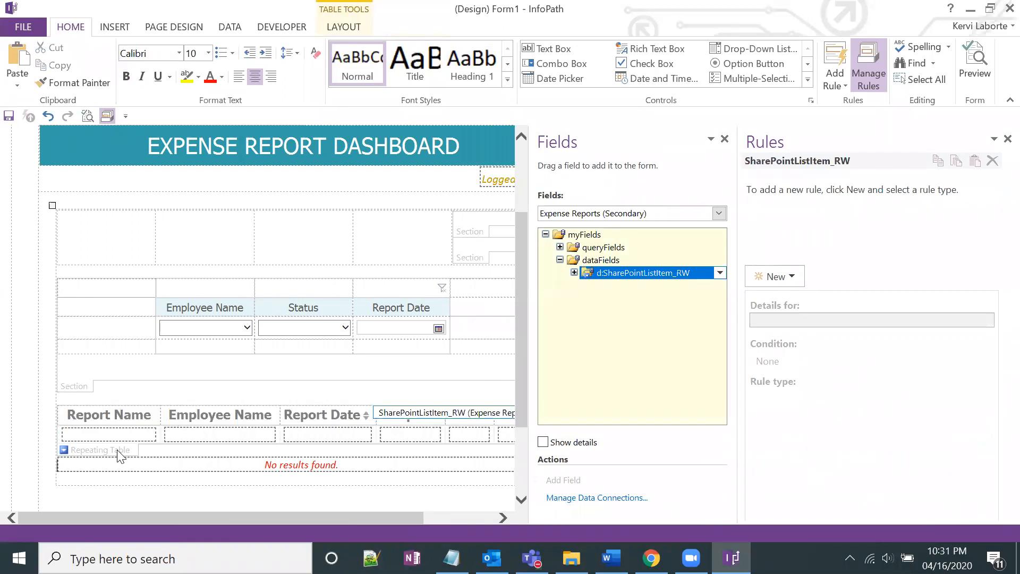
left_click(121, 455)
left_click(780, 277)
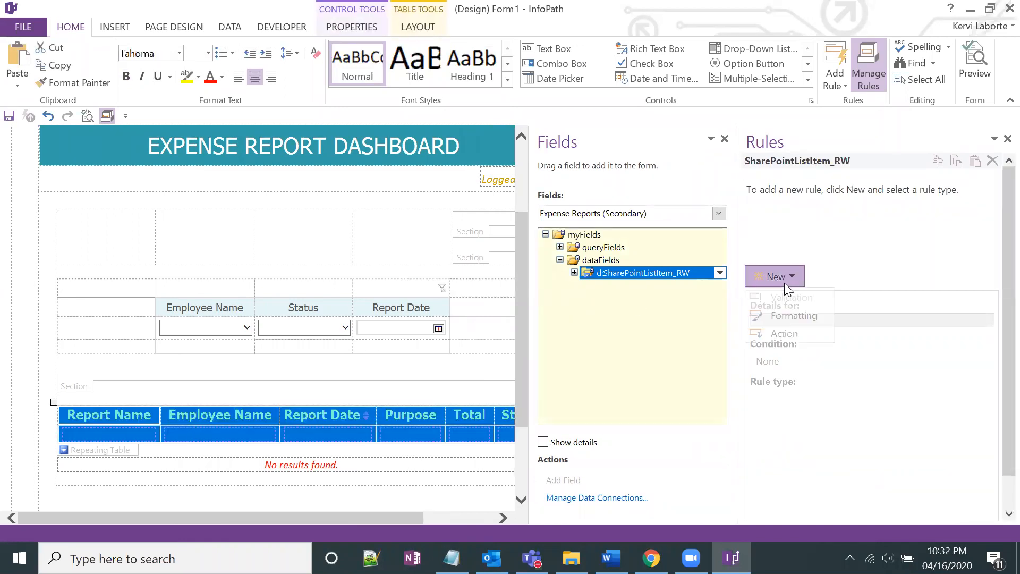
left_click(800, 317)
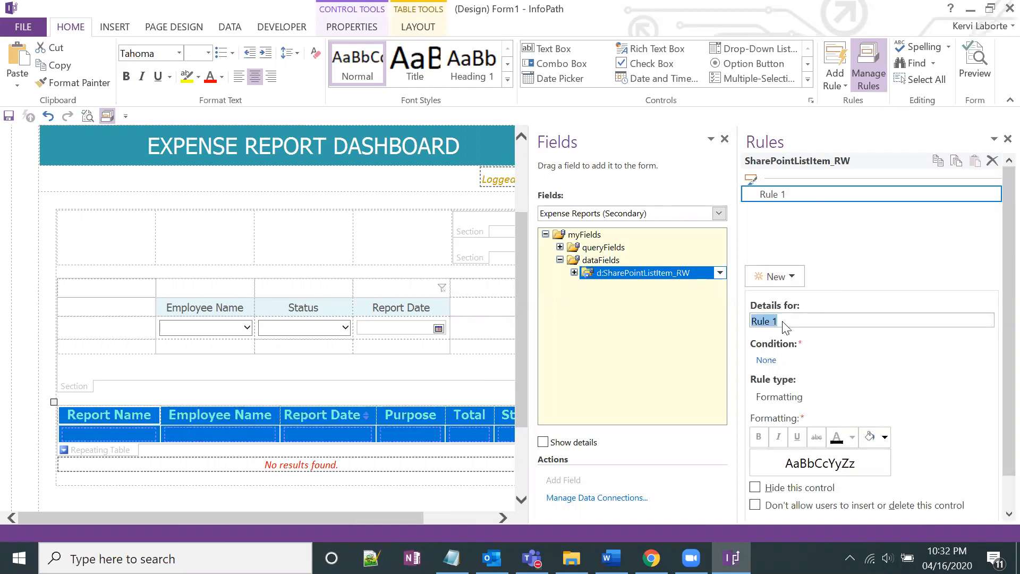
type("Hihgl")
key("BackSpace")
key("BackSpace")
key("BackSpace")
type("glight Submitted")
Step: Set the "Higlight Submitted" rule's condition to Status is equal to "Submitted"
left_click(766, 359)
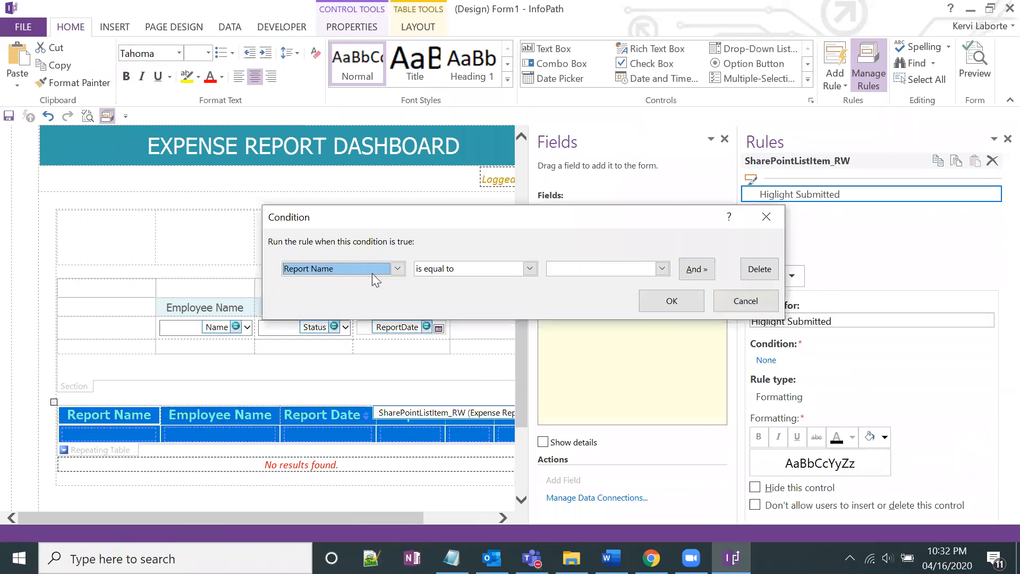
left_click(371, 273)
left_click(344, 372)
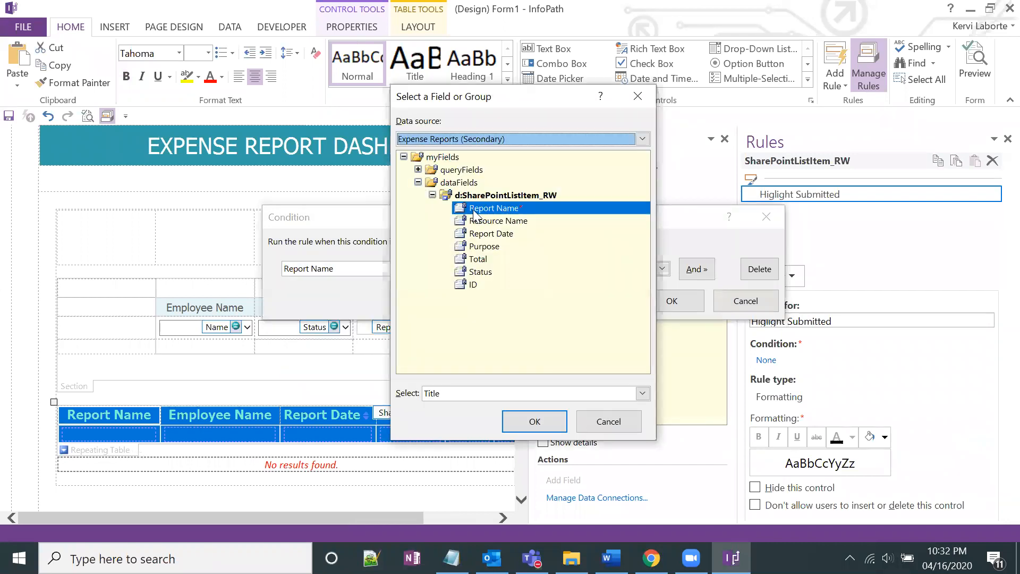
left_click(484, 246)
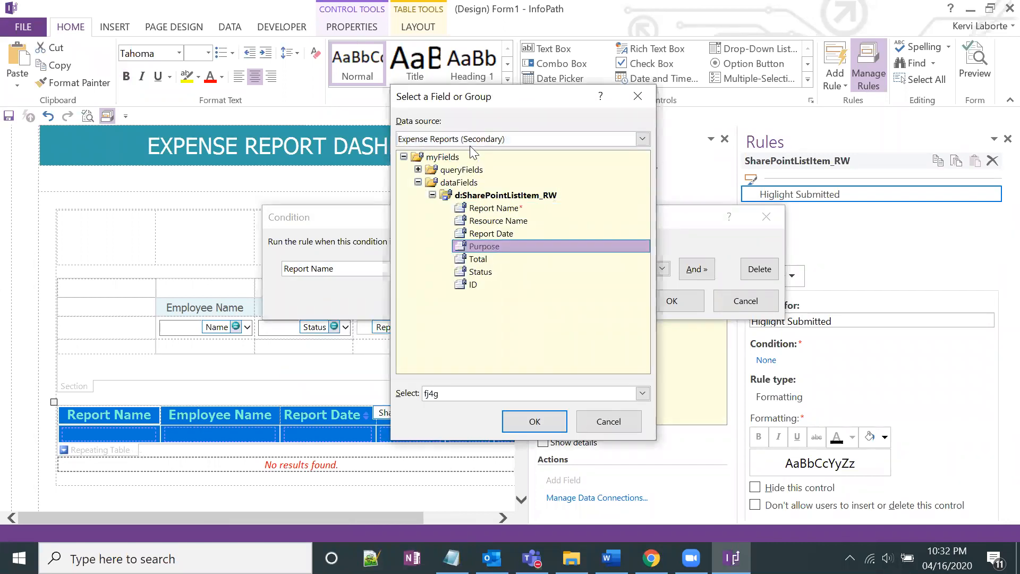
left_click(484, 272)
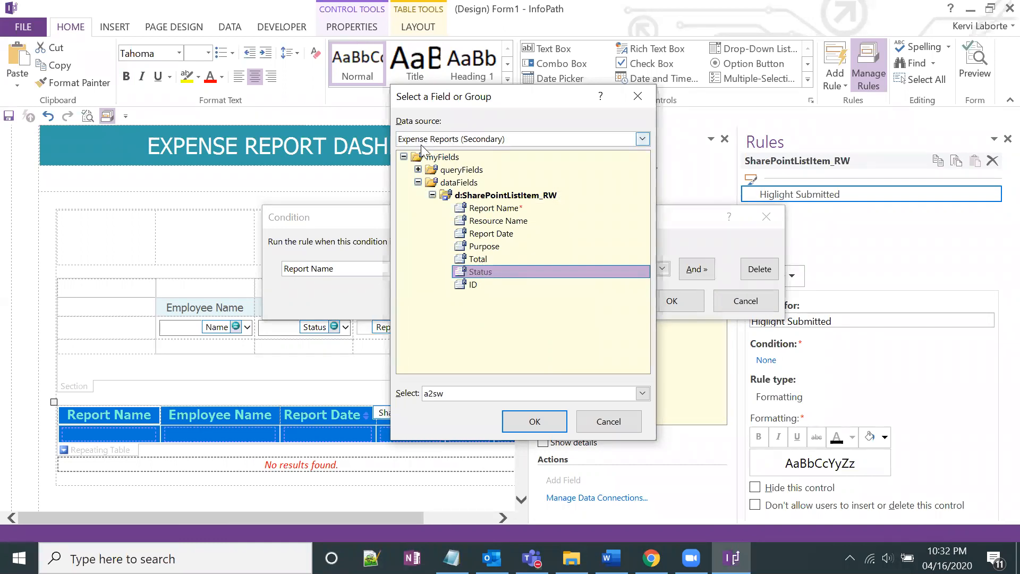
double_click(484, 272)
left_click(467, 269)
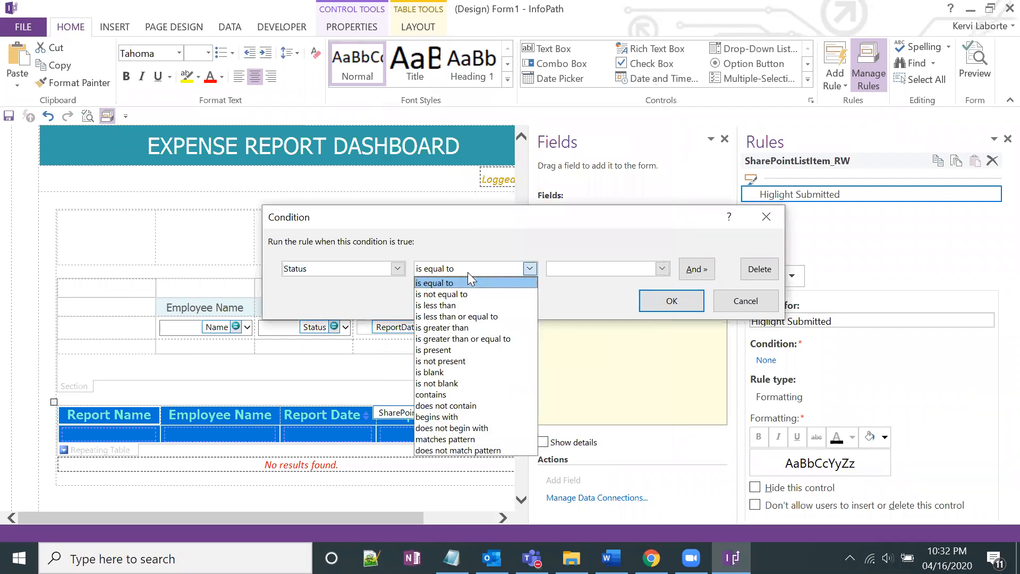
left_click(611, 270)
left_click(598, 282)
type("Submiteed")
left_click(671, 301)
Step: Give the "Higlight Submitted" rule a light blue custom shading of RGB 125, 212, 255, and narrow the Rules pane
scroll(863, 257, "down", 1)
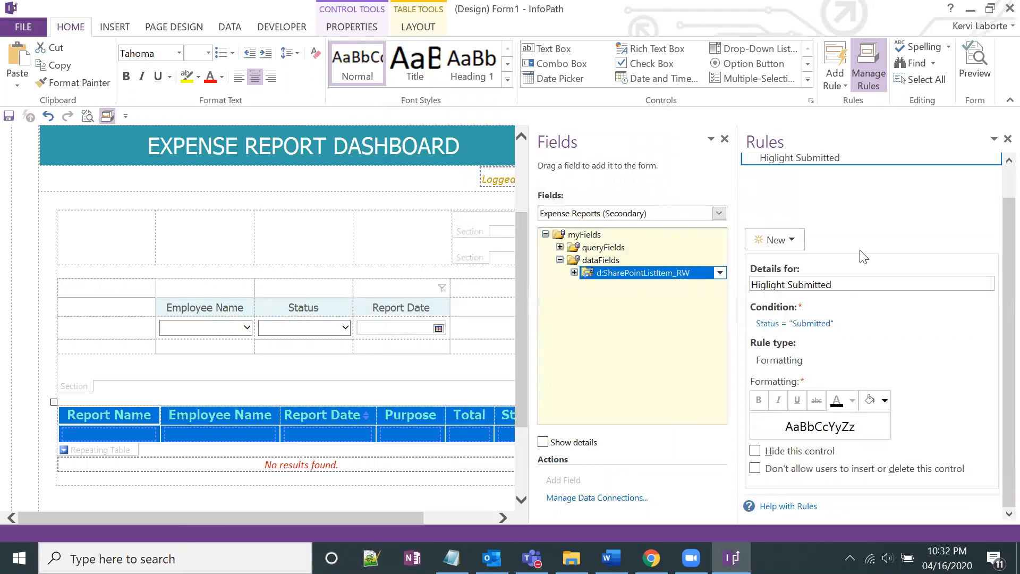
left_click(885, 400)
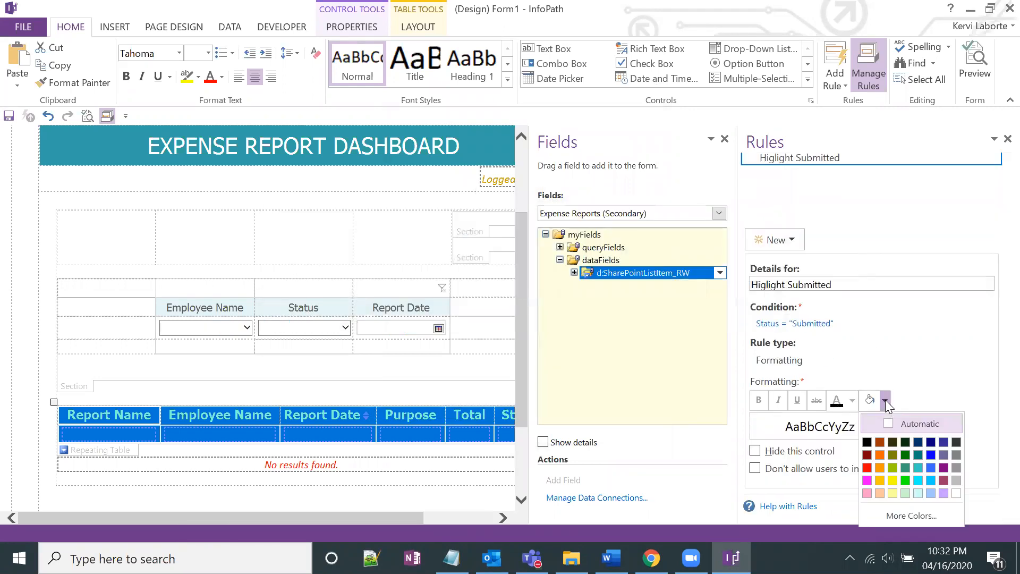
left_click(918, 512)
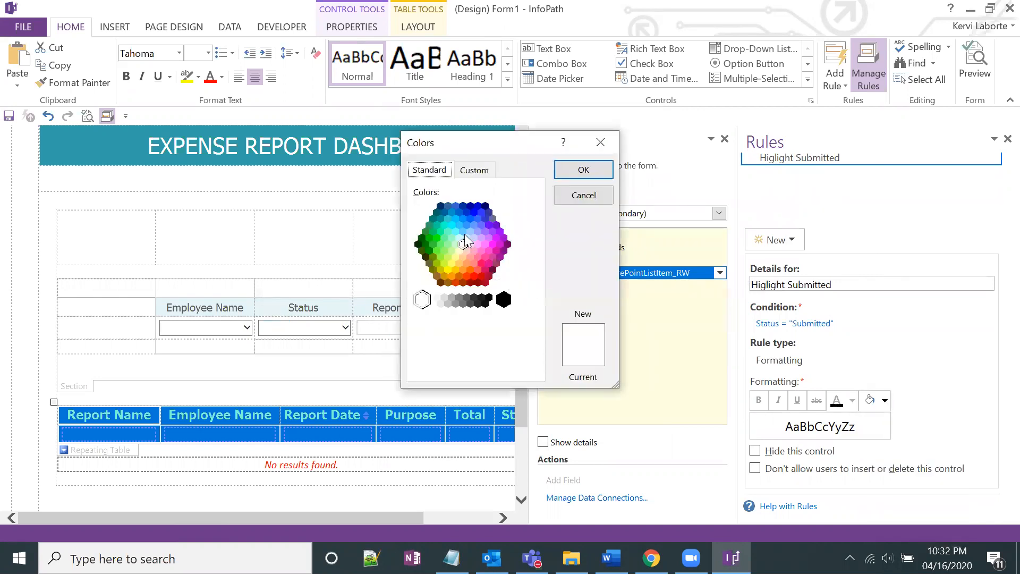
left_click(462, 232)
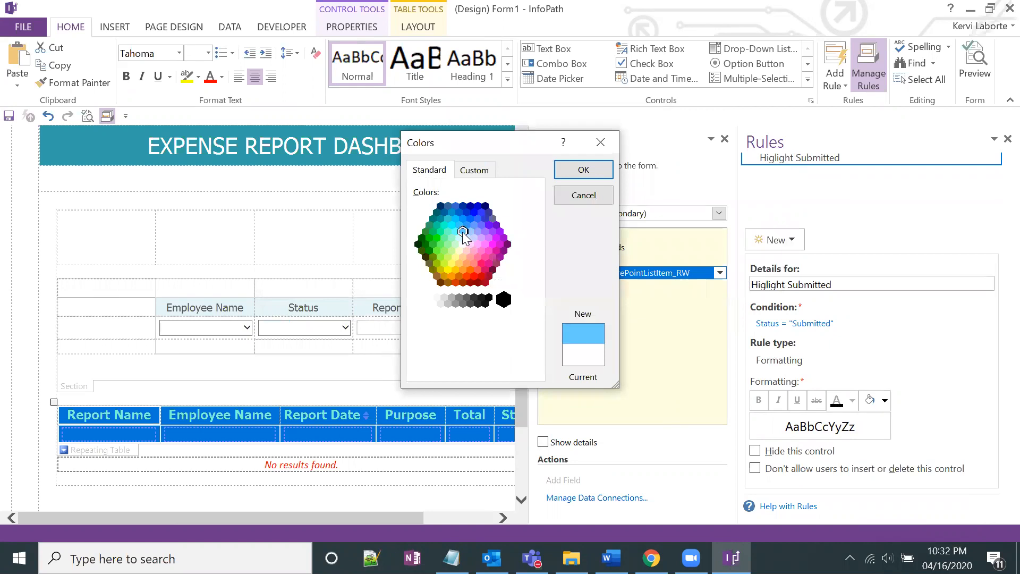
left_click(481, 171)
left_click(530, 214)
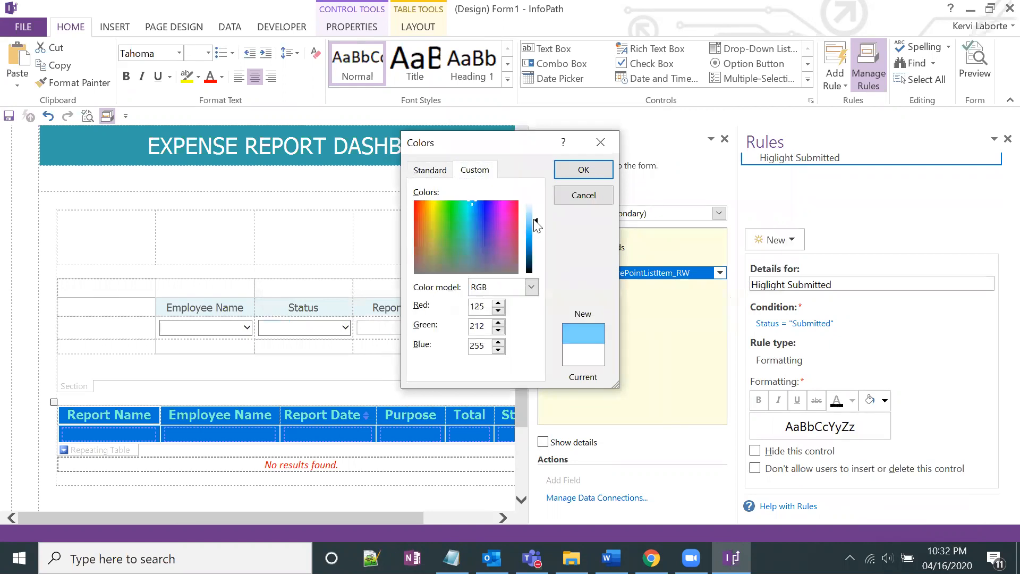
left_click(586, 176)
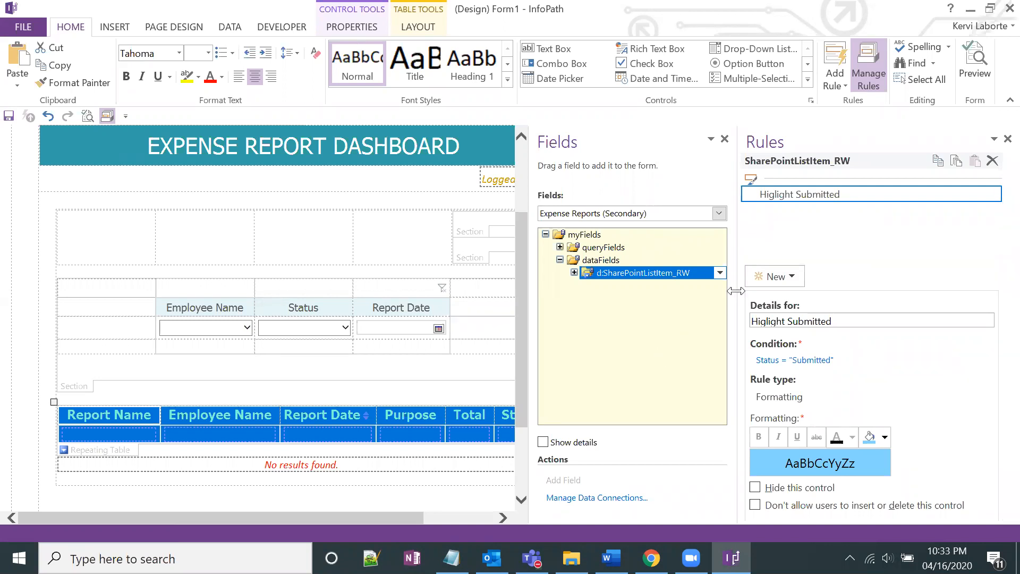
left_click_drag(736, 291, 758, 292)
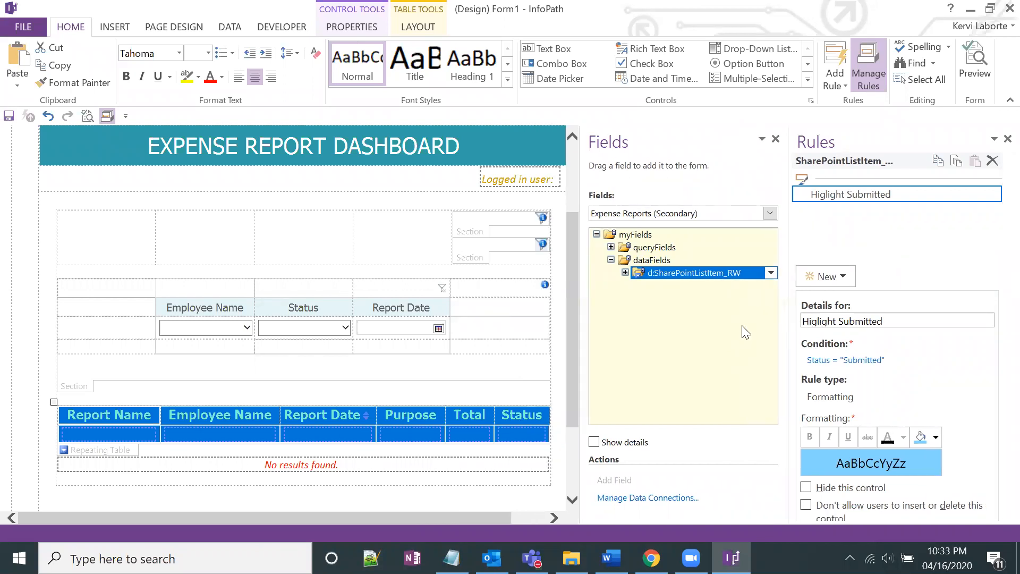
Step: Switch to Chrome and examine the row shading by status in the published Expense Report Dashboard
left_click(651, 557)
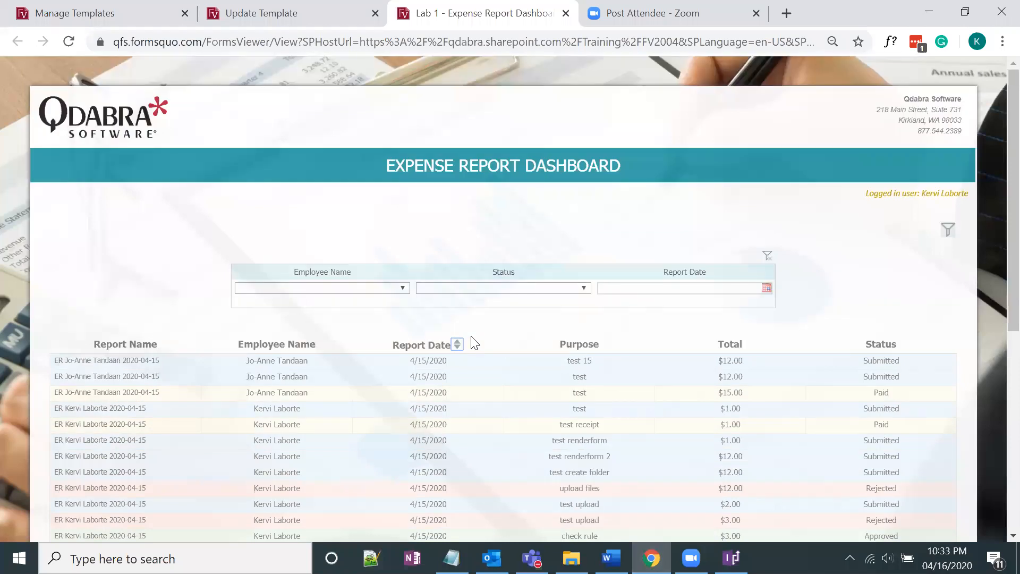
scroll(474, 342, "down", 5)
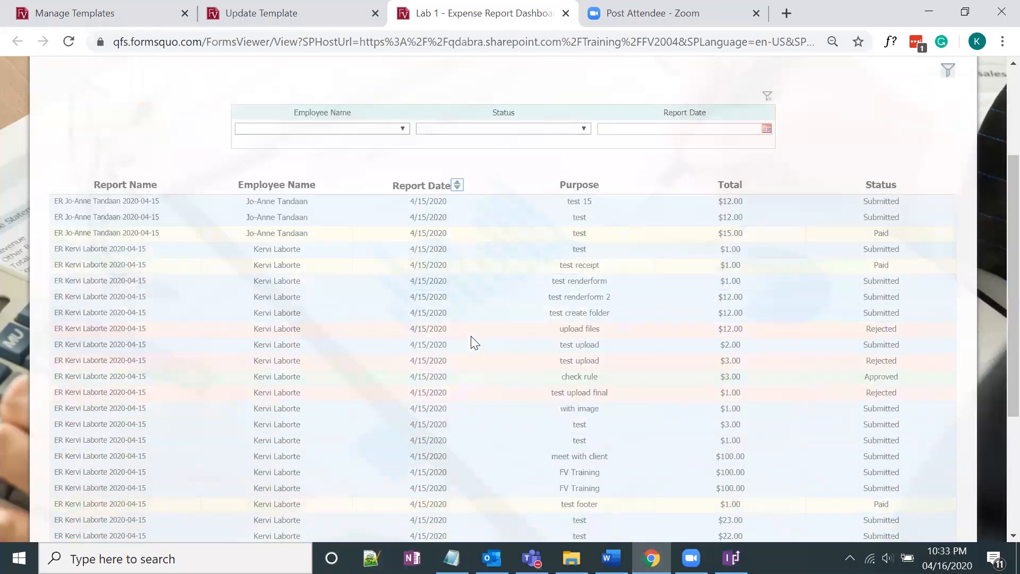
scroll(474, 343, "up", 5)
Step: Test the dashboard filters with the first listed employee, the status Rejected and the report date 4/8/2020
left_click(396, 287)
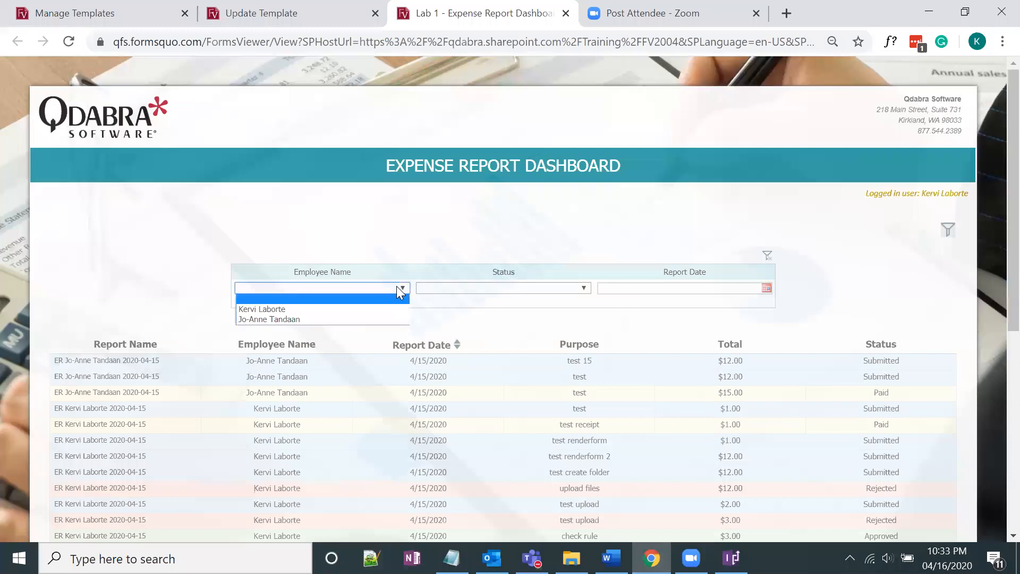
left_click(430, 307)
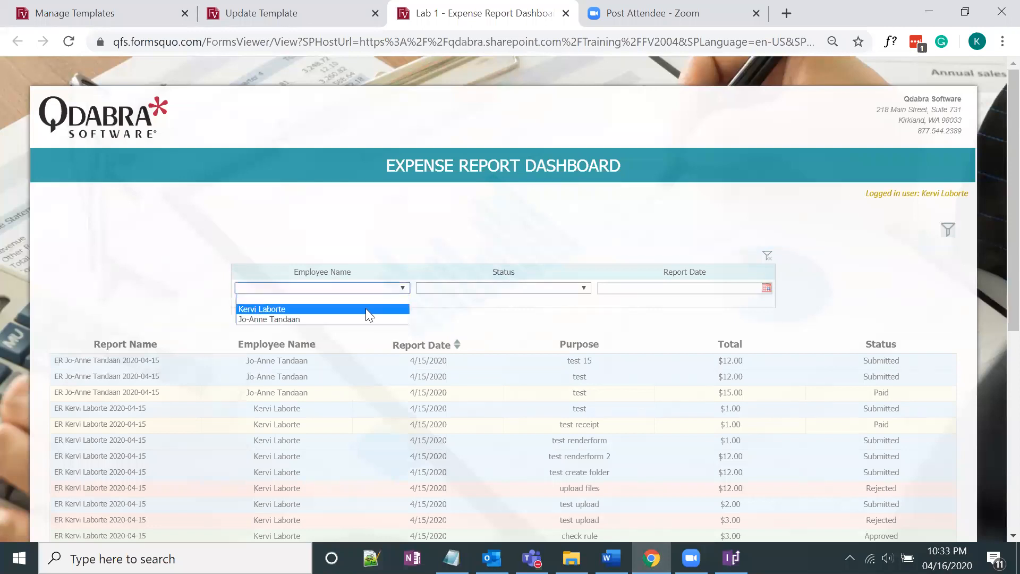
left_click(365, 308)
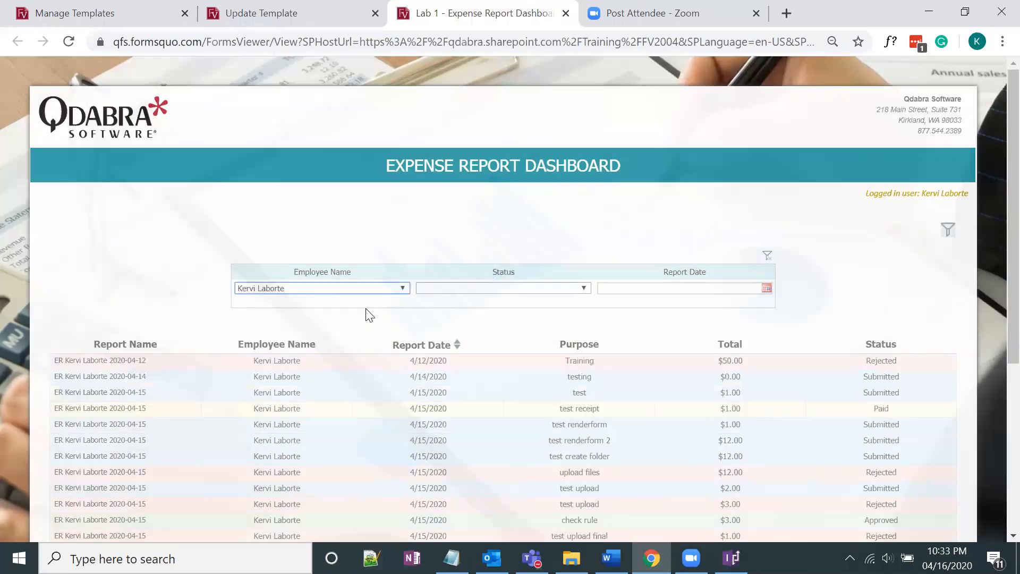
left_click(437, 290)
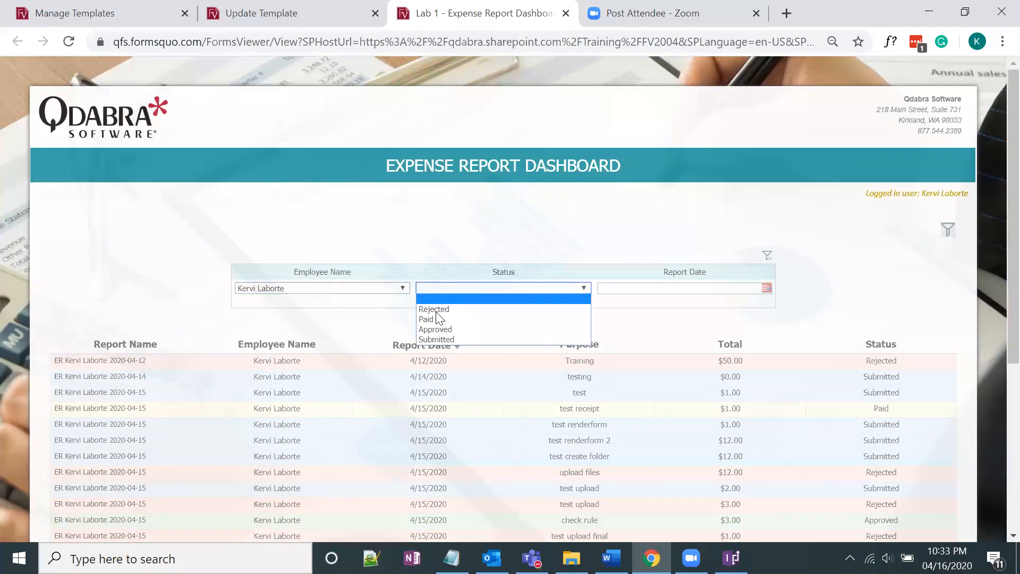
left_click(435, 310)
left_click(776, 290)
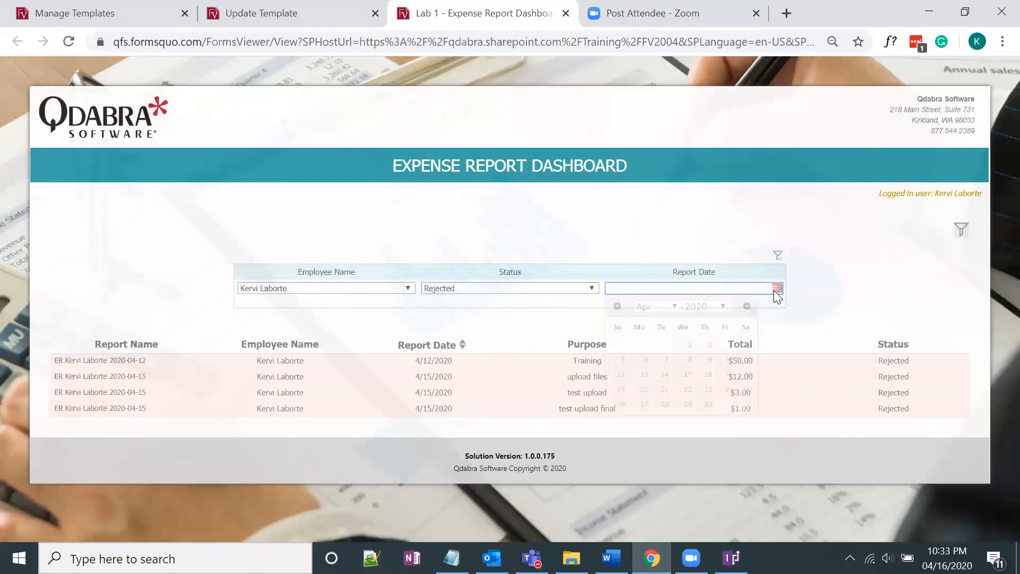
left_click(689, 359)
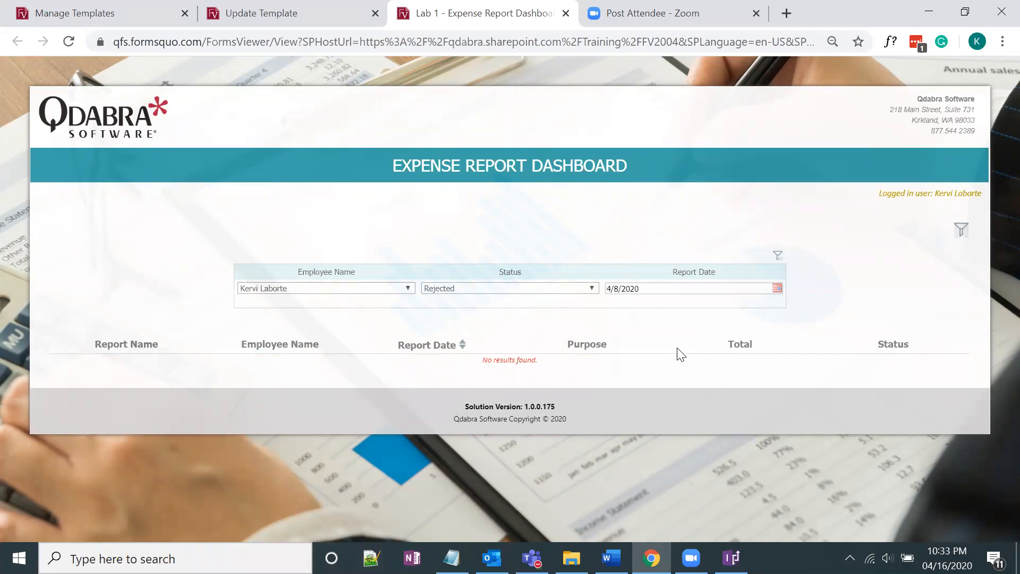
left_click(525, 360)
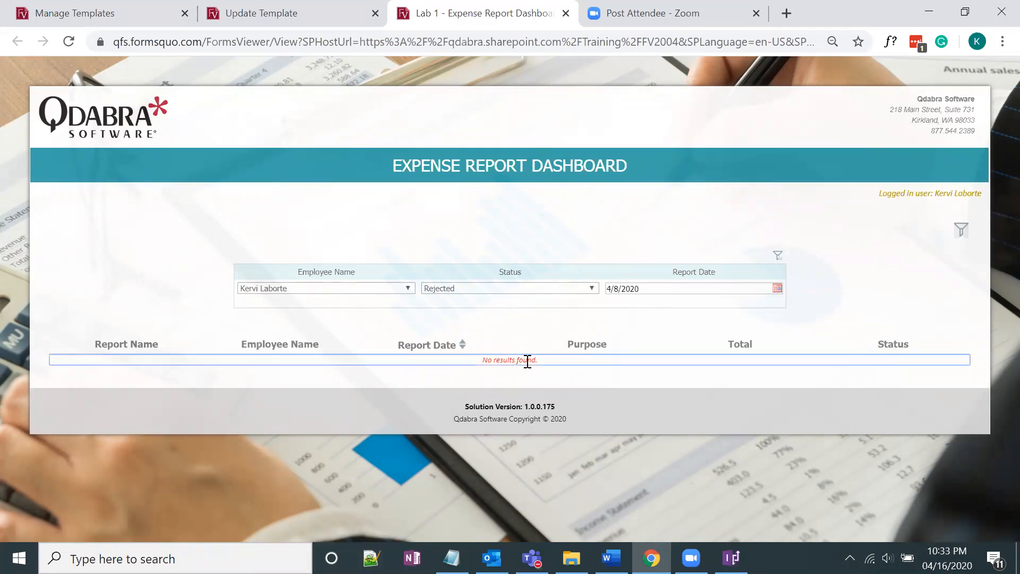
left_click_drag(540, 361, 478, 360)
left_click(494, 362)
triple_click(512, 362)
left_click(516, 358)
triple_click(499, 360)
left_click(501, 365)
triple_click(502, 362)
triple_click(501, 362)
left_click(501, 362)
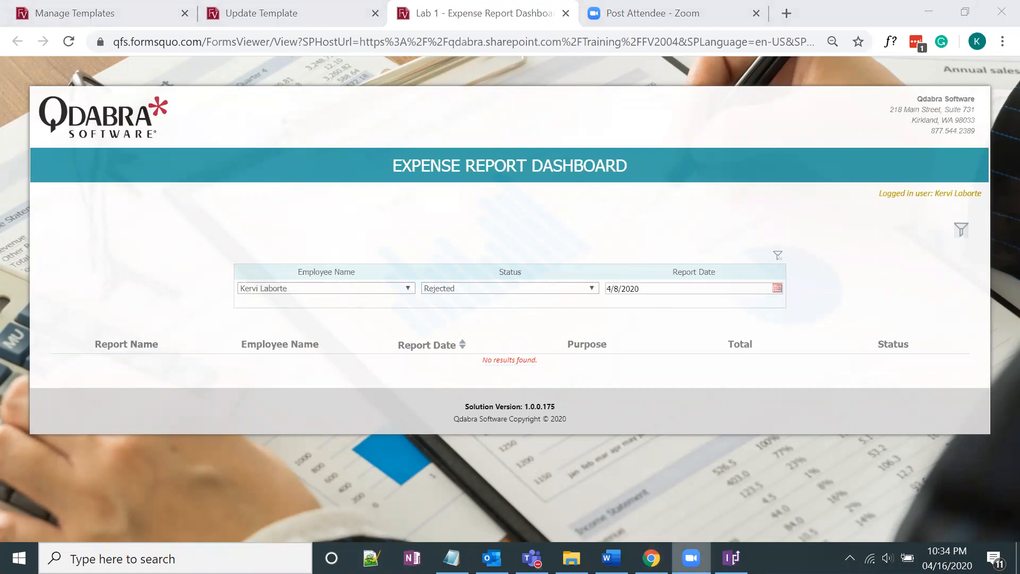
left_click(690, 558)
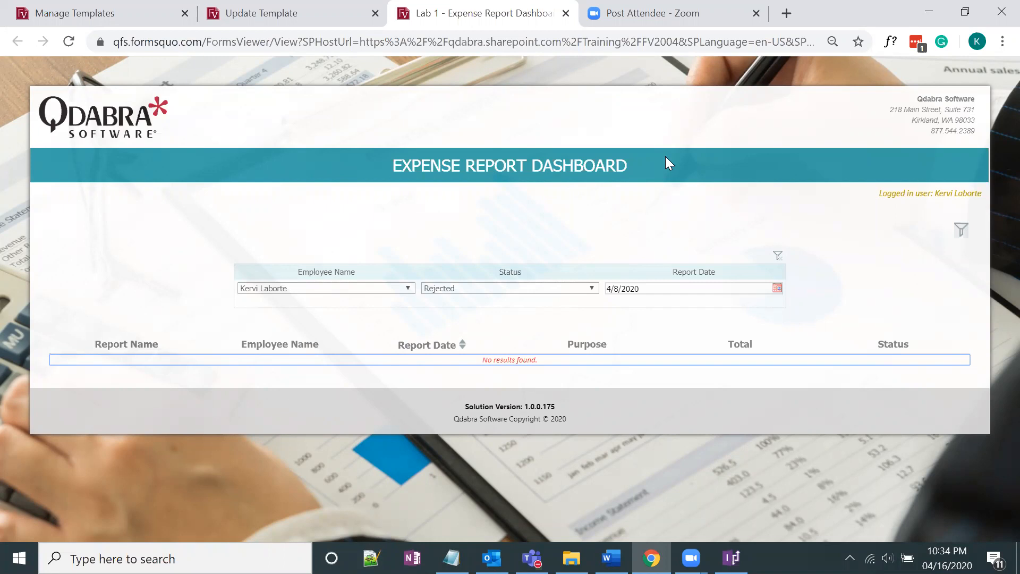
Step: Open the Expense List Items SharePoint list from the FV Training bookmarks and review its columns and entries
key("ctrl+shift+b")
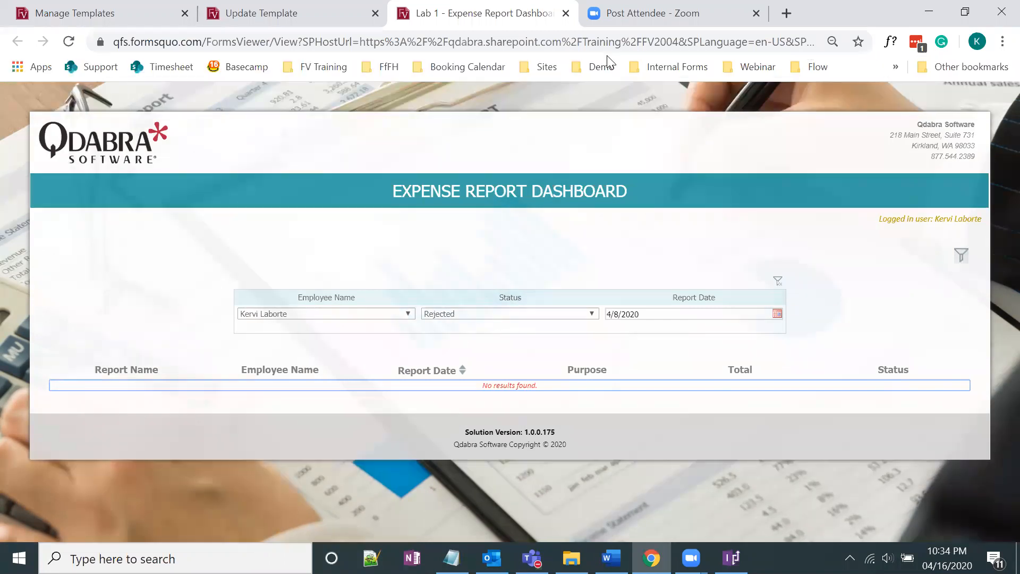
left_click(319, 68)
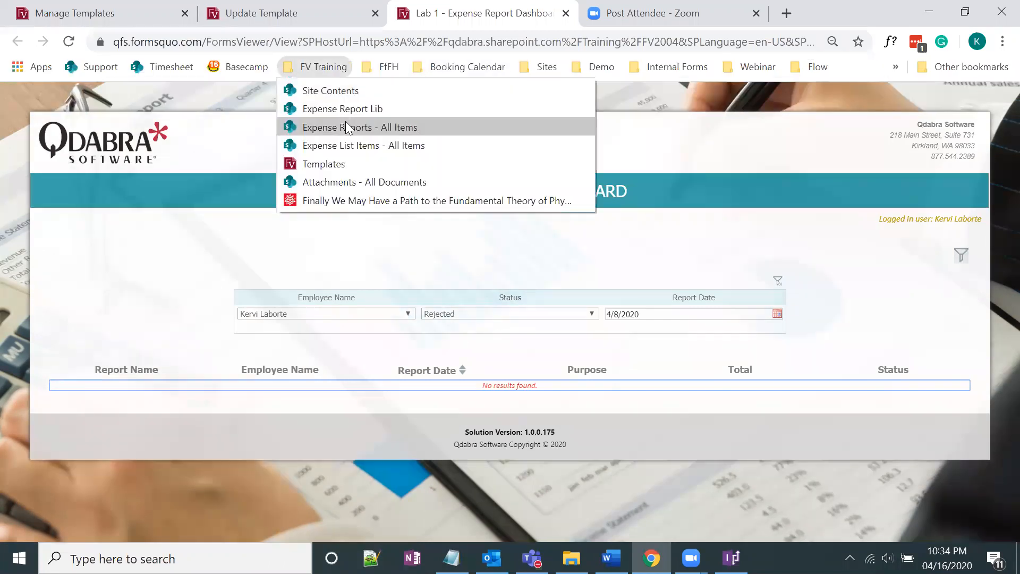
left_click(362, 149)
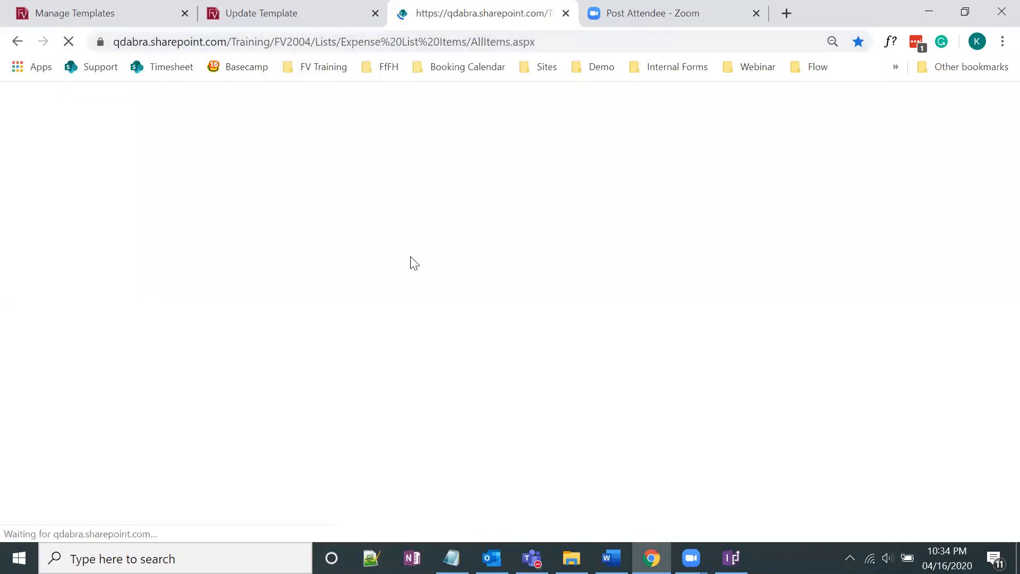
scroll(455, 376, "down", 2)
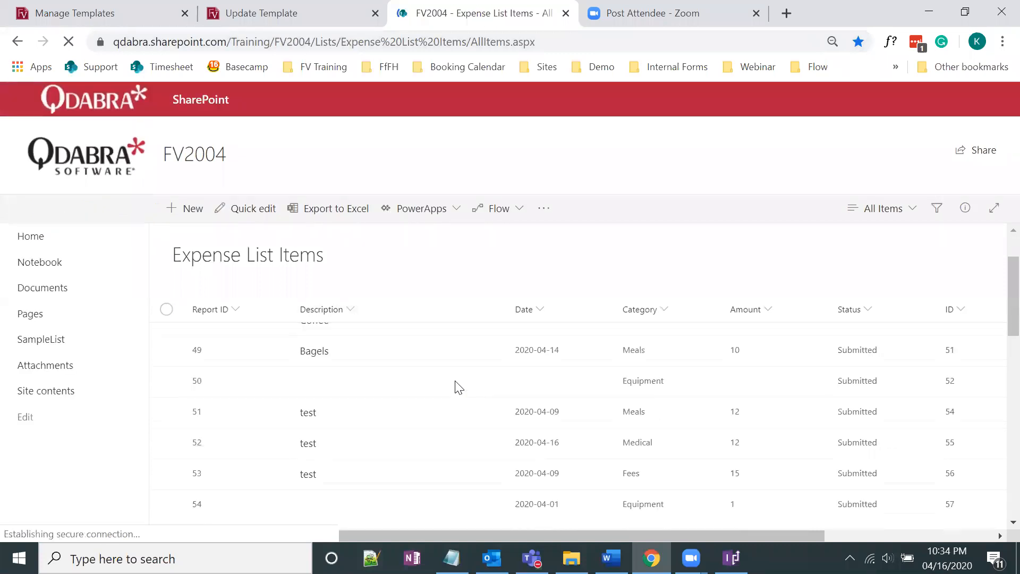
scroll(306, 374, "down", 1)
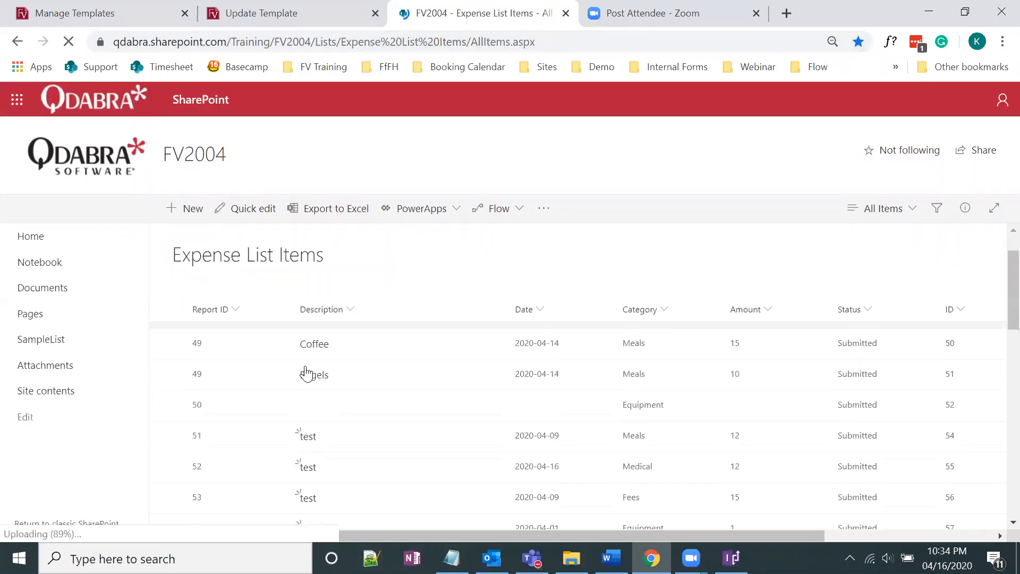
scroll(341, 406, "down", 5)
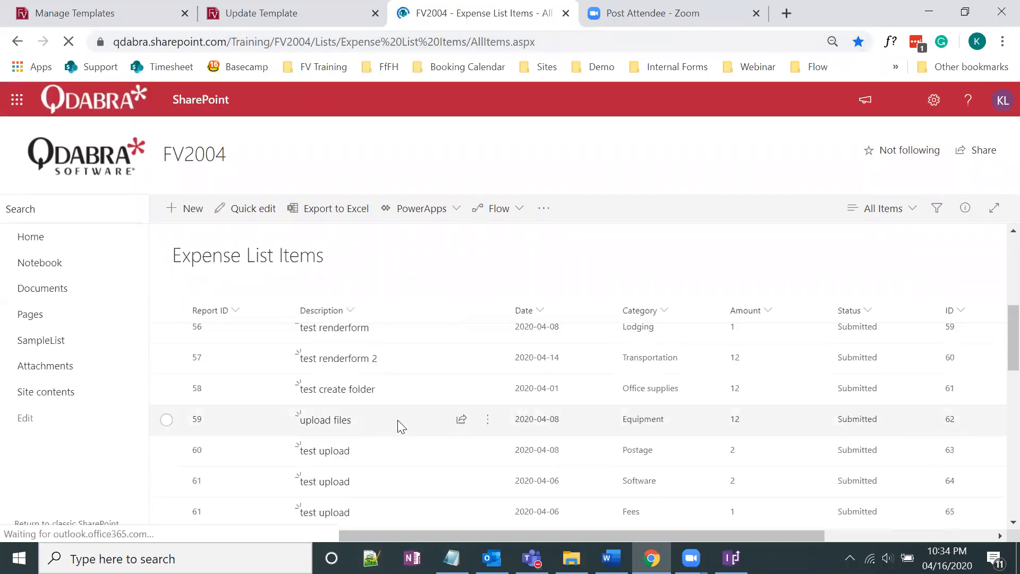
scroll(399, 424, "down", 5)
Step: Switch to InfoPath and review the Expense Reports data connection's details, closing the list without changes
left_click(731, 557)
left_click(240, 26)
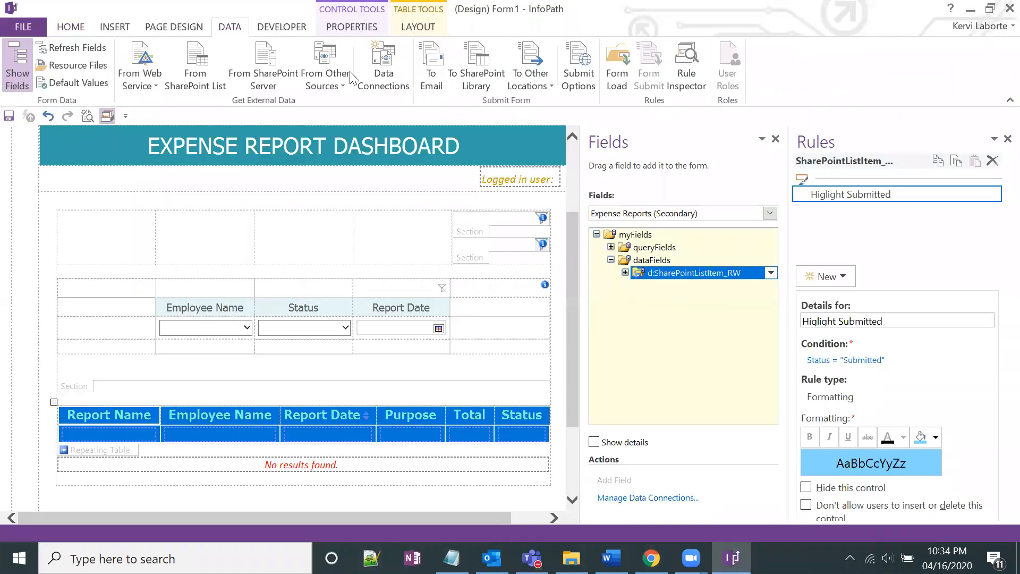
left_click(381, 80)
left_click(374, 113)
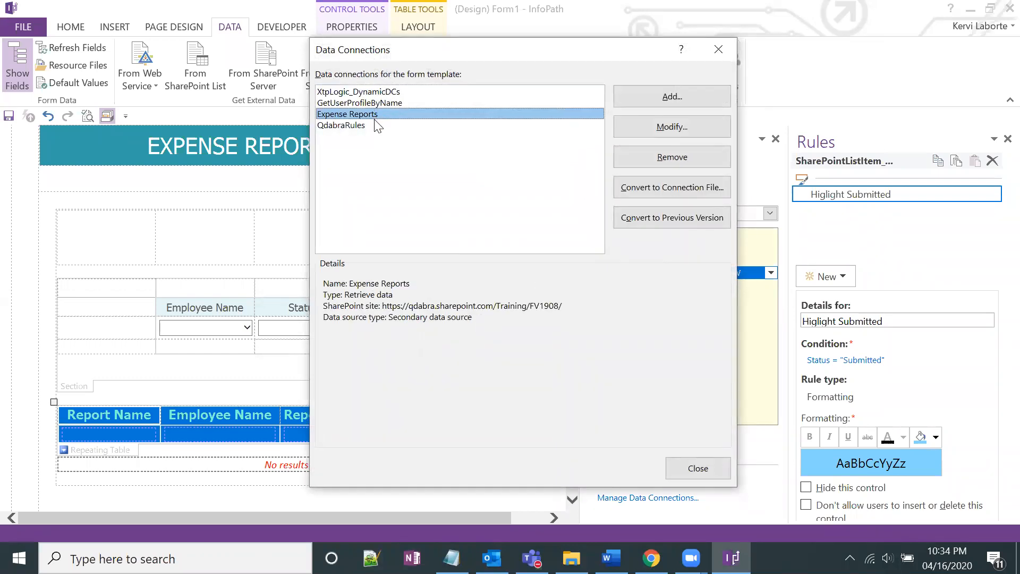
left_click(716, 50)
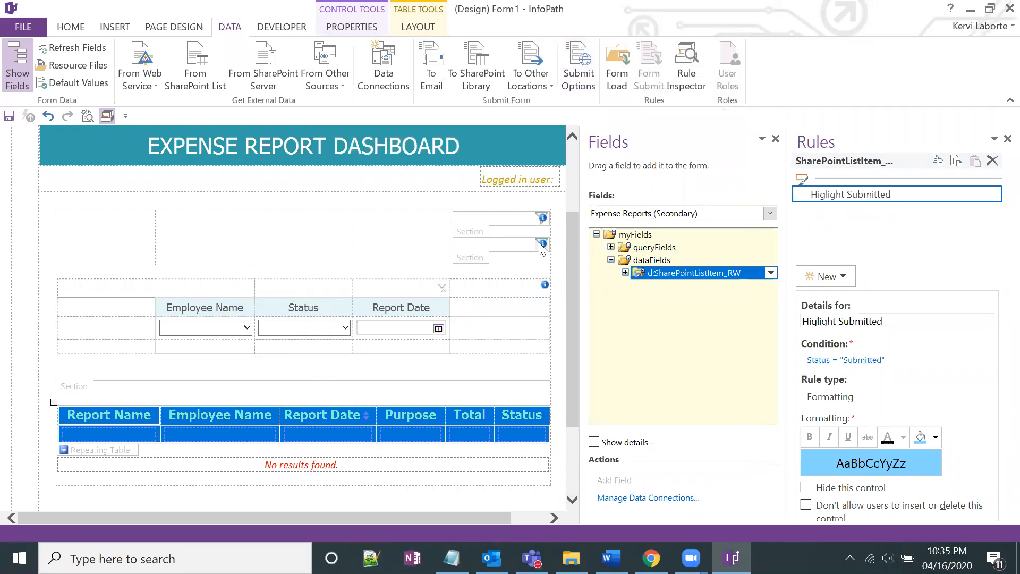
left_click(473, 237)
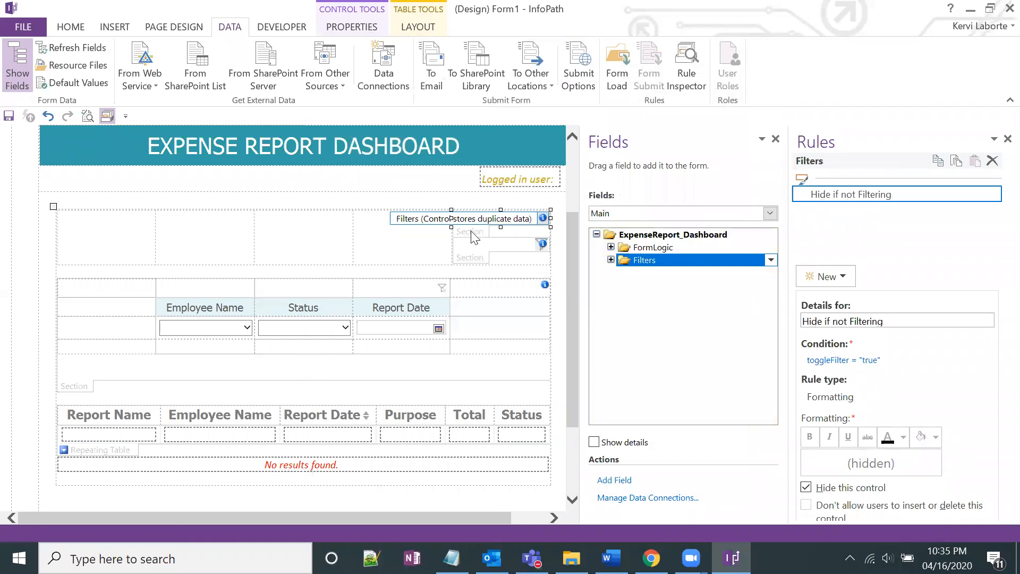
left_click(504, 183)
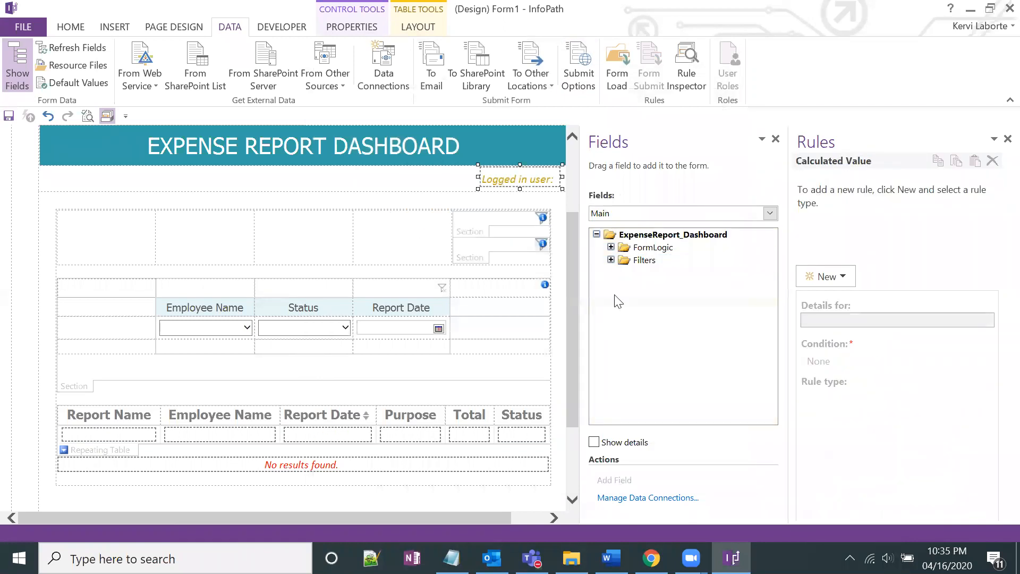
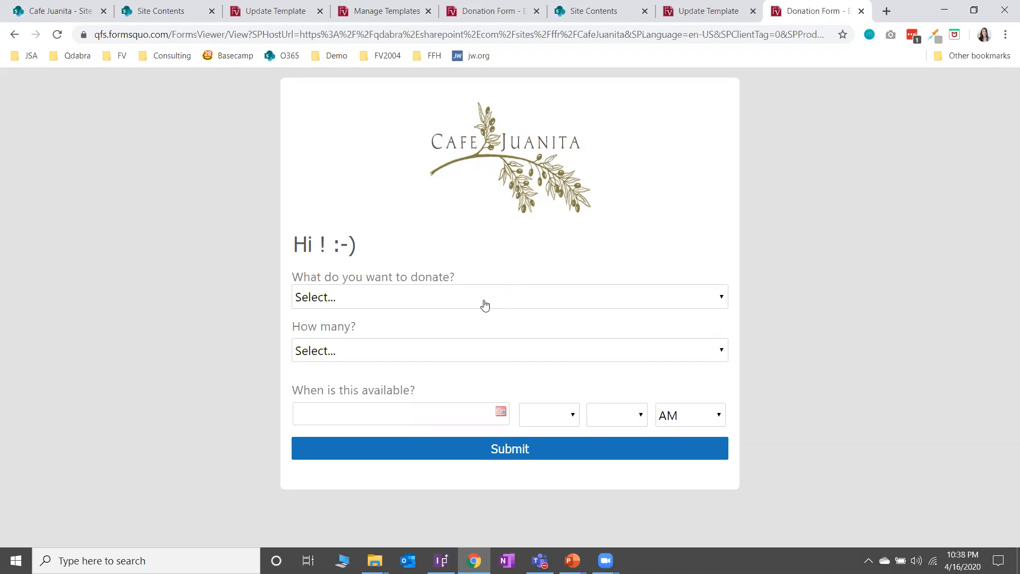
Step: Choose PPE as the item to donate in the Cafe Juanita donation form
left_click(482, 298)
left_click(469, 336)
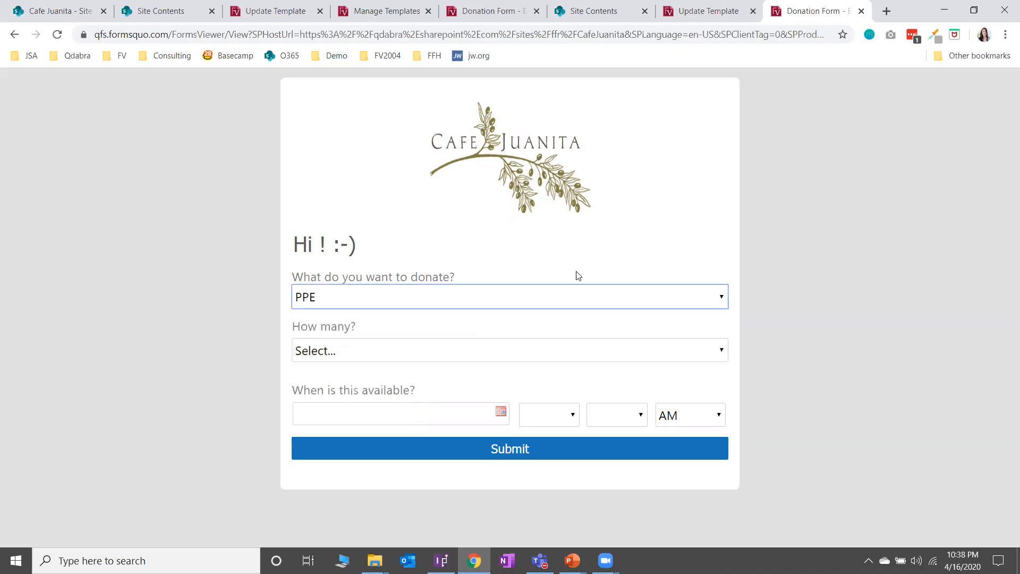
left_click(843, 228)
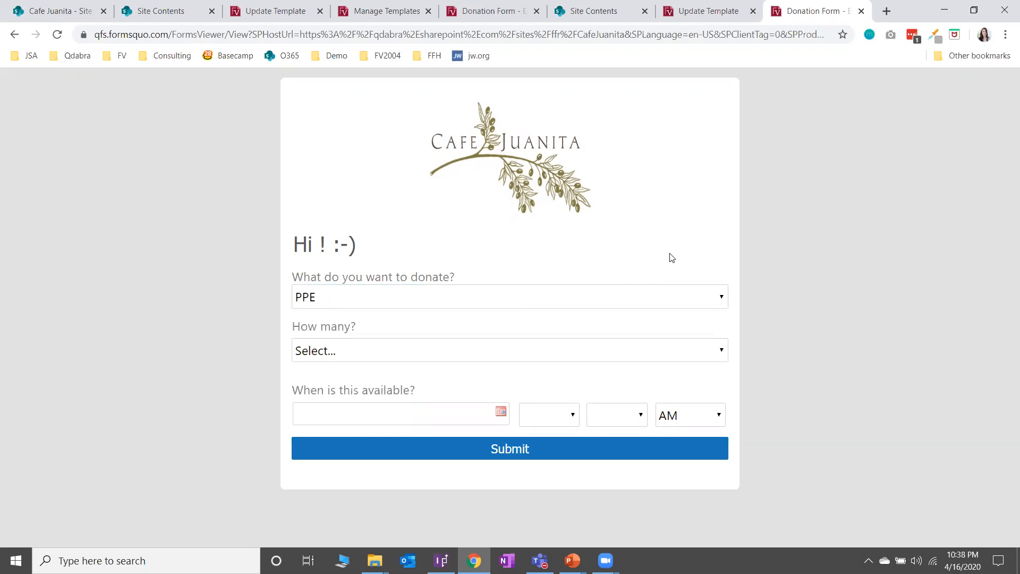
Step: Open the Friends for Frontline Heroes website from the FFH bookmarks in a new tab and review its PPE drop locations
left_click(886, 11)
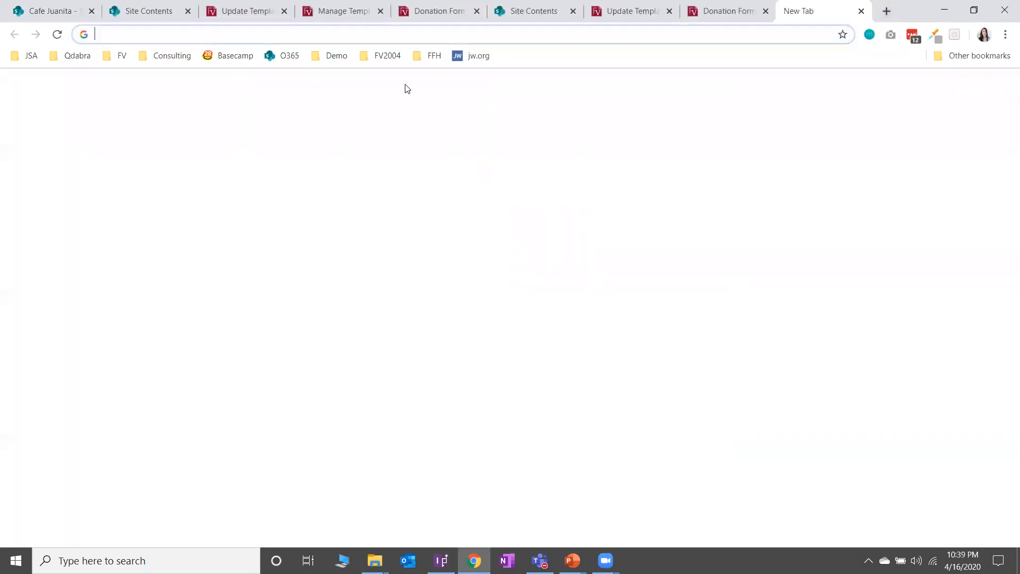
left_click(433, 57)
left_click(439, 90)
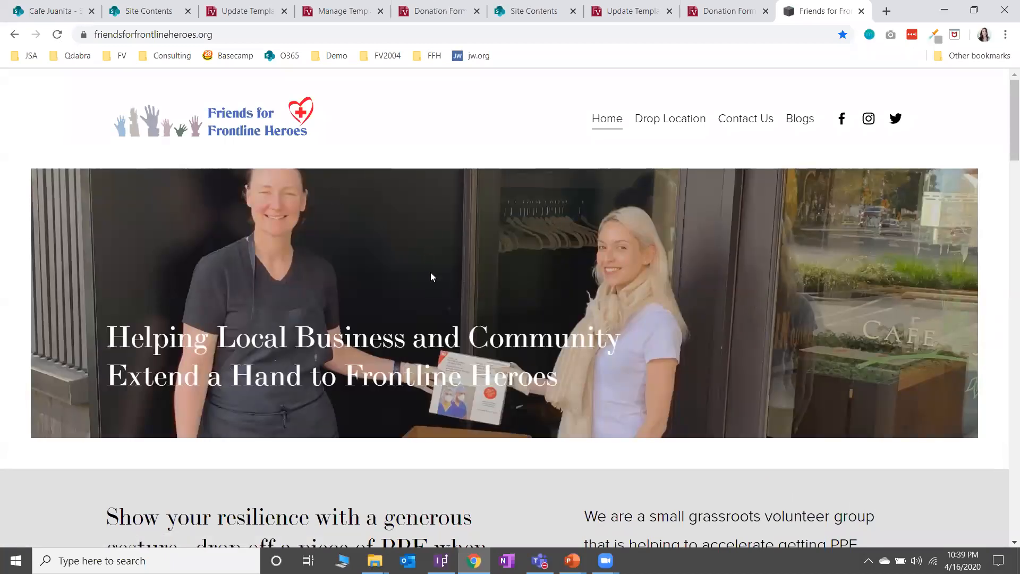
scroll(430, 276, "down", 5)
scroll(430, 279, "up", 5)
scroll(430, 277, "down", 10)
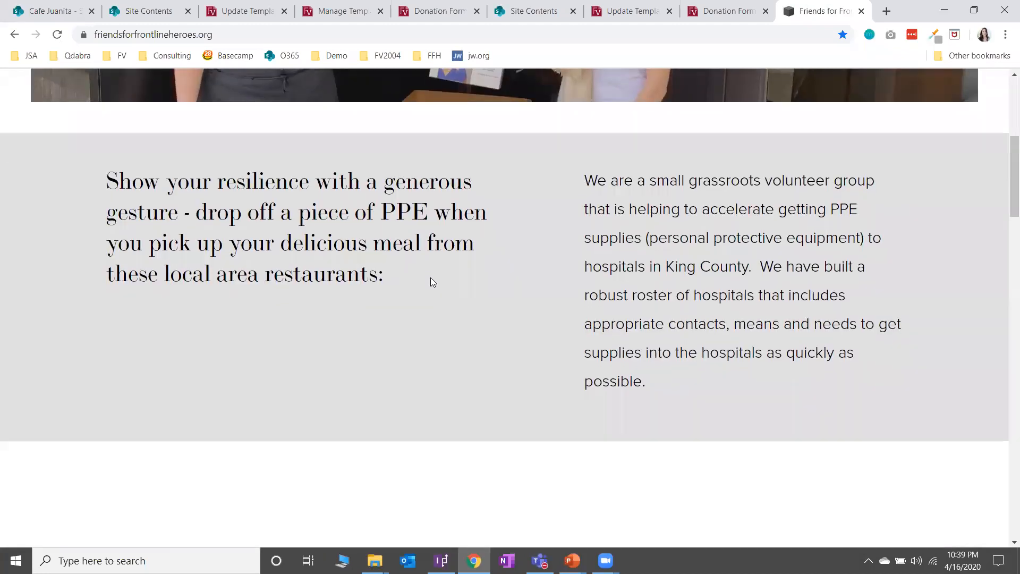
scroll(431, 278, "down", 10)
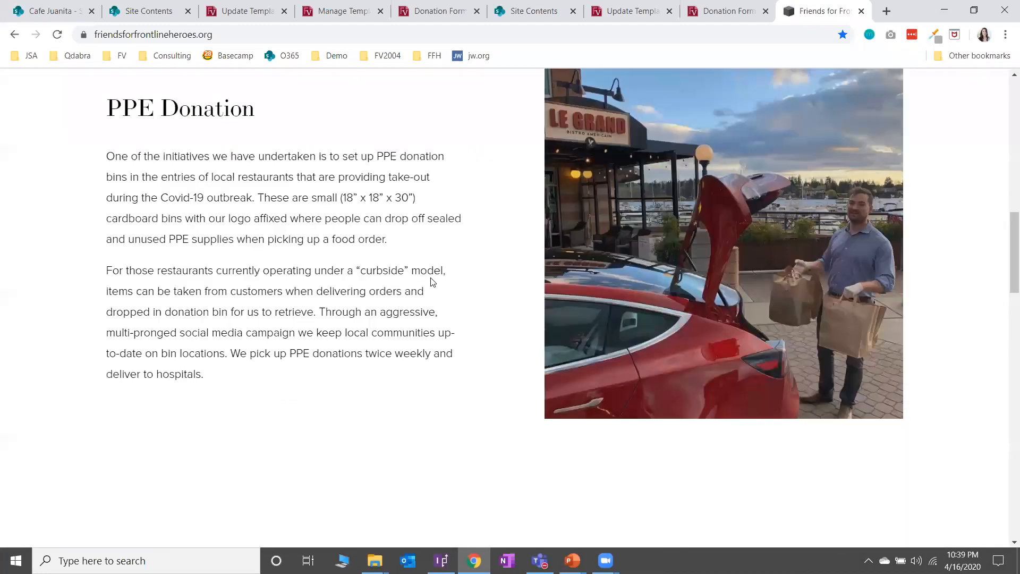
scroll(430, 278, "down", 5)
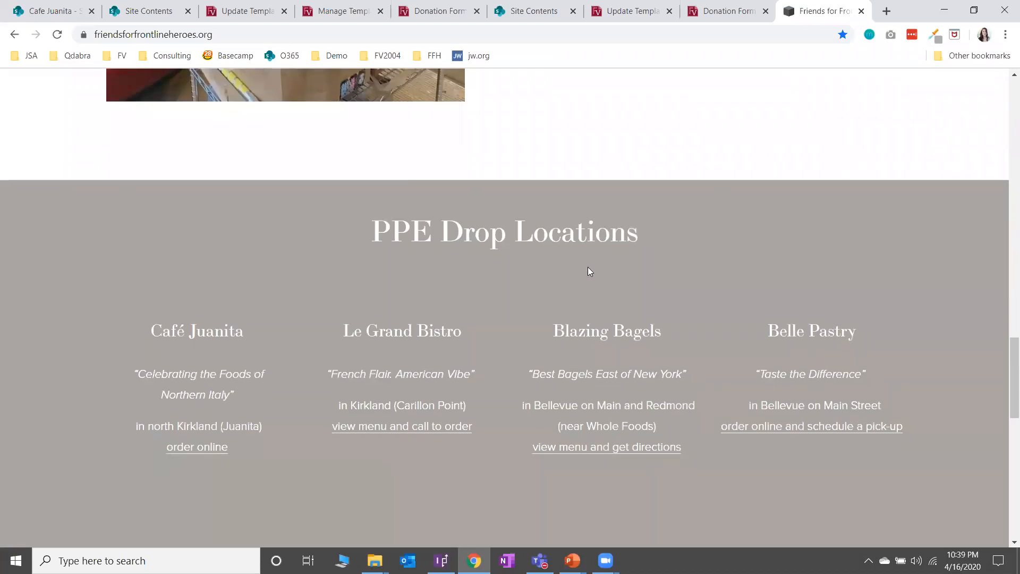
scroll(589, 270, "down", 1)
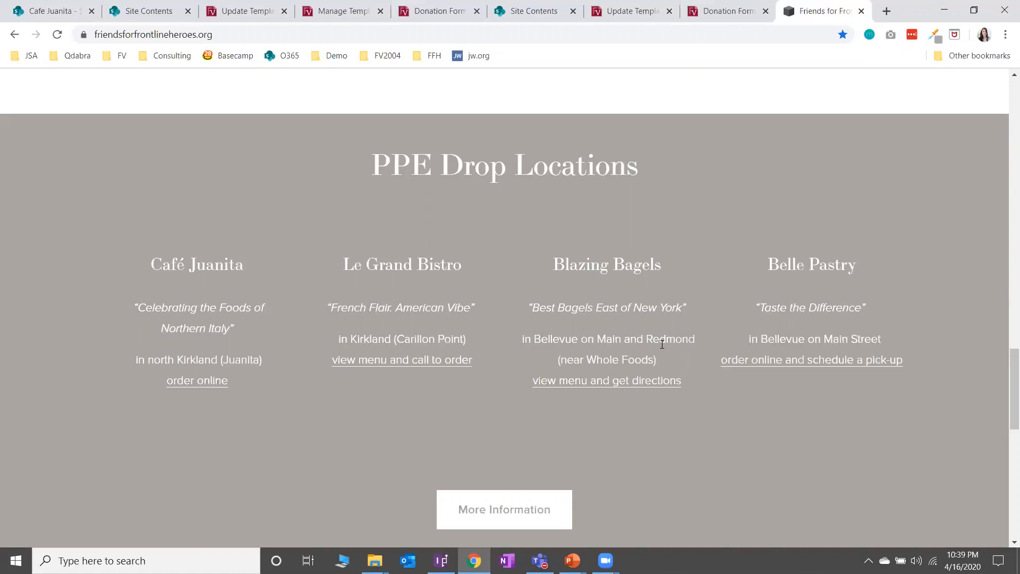
Step: Go from the Belle Pastry subsite up to the parent site qdabra.sharepoint.com/sites/ffr/ and open its site contents
left_click(152, 14)
left_click(166, 30)
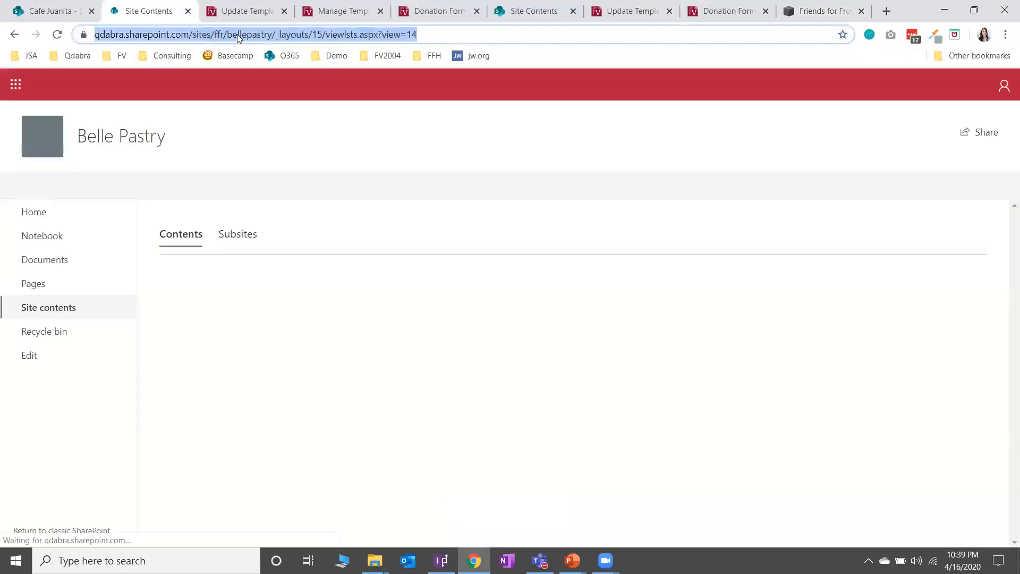
left_click_drag(258, 34, 605, 50)
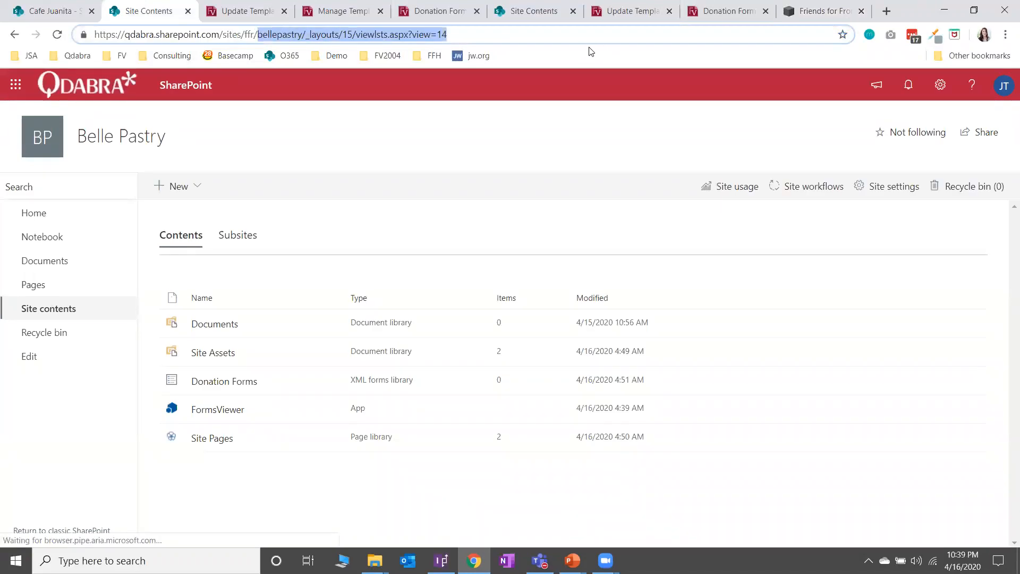
key("BackSpace")
key("Return")
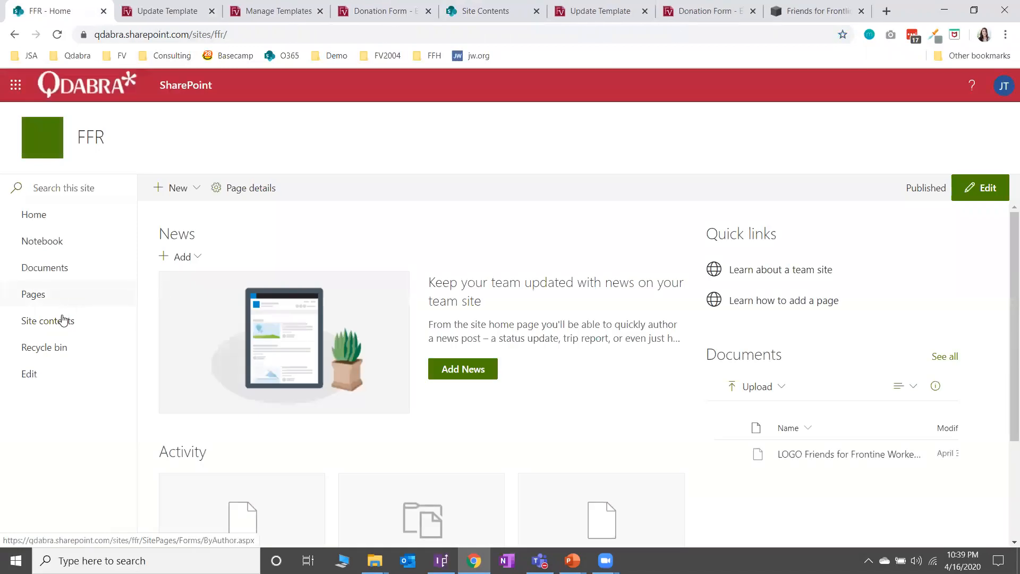
left_click(63, 324)
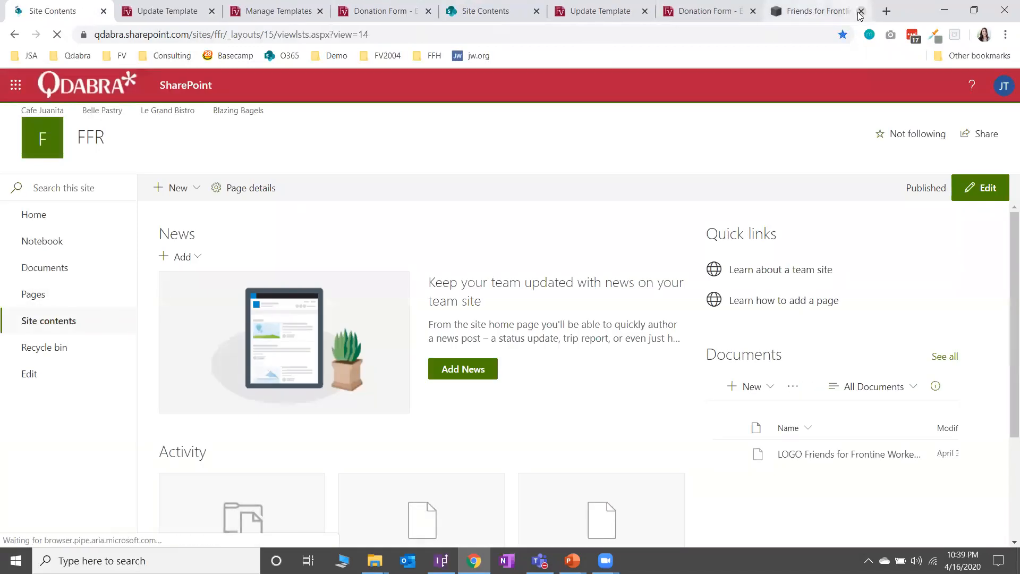
Step: Show the FFR site's subsites and close all the other browser tabs
left_click(860, 14)
left_click(861, 13)
left_click(861, 14)
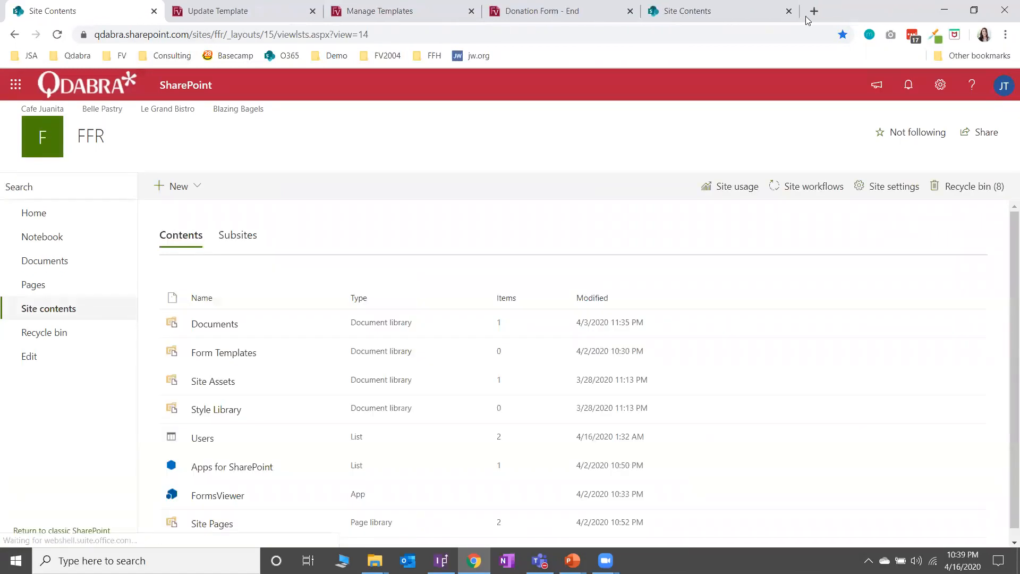
left_click(789, 11)
left_click(253, 244)
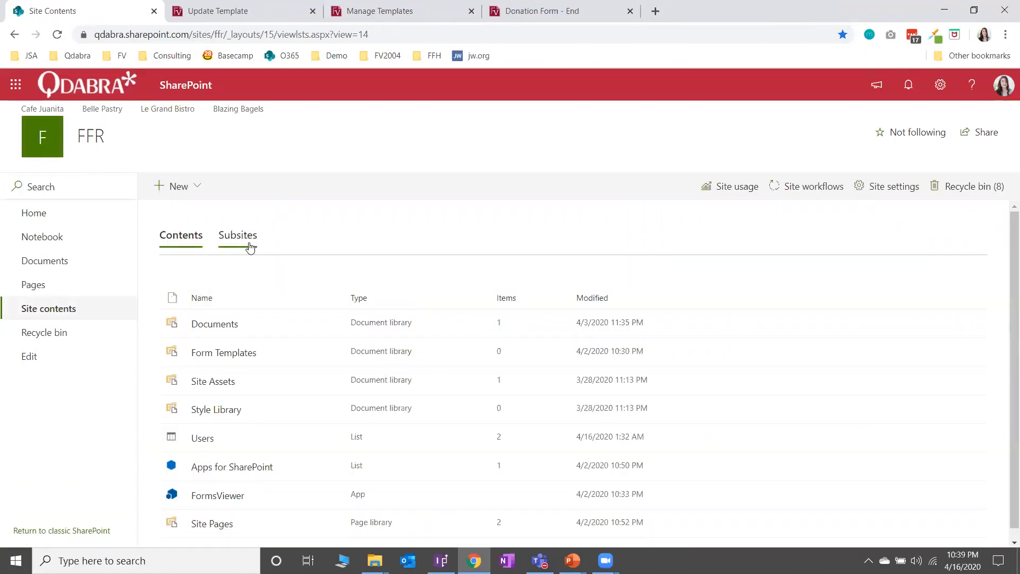
left_click(313, 11)
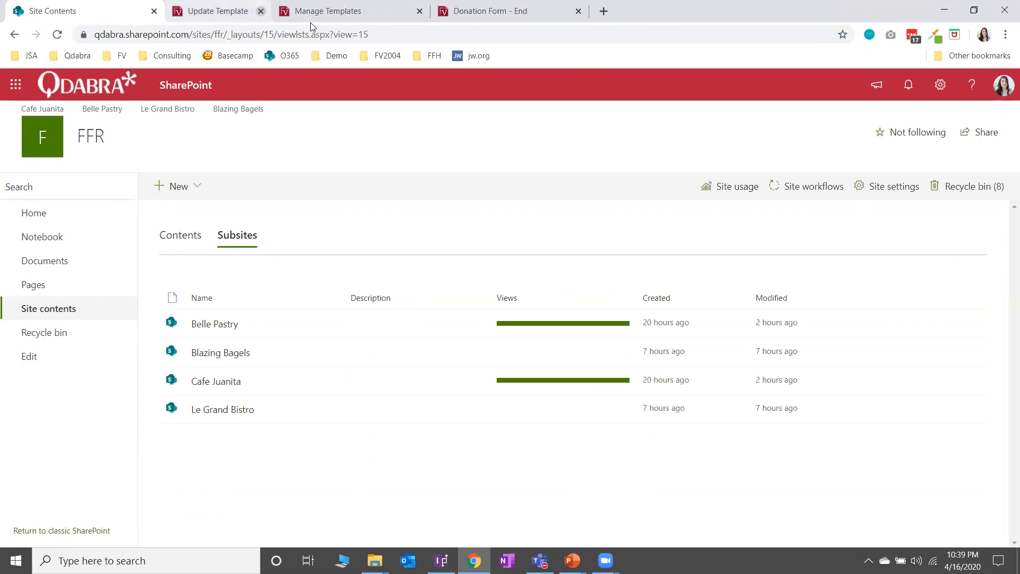
left_click(312, 10)
left_click(313, 11)
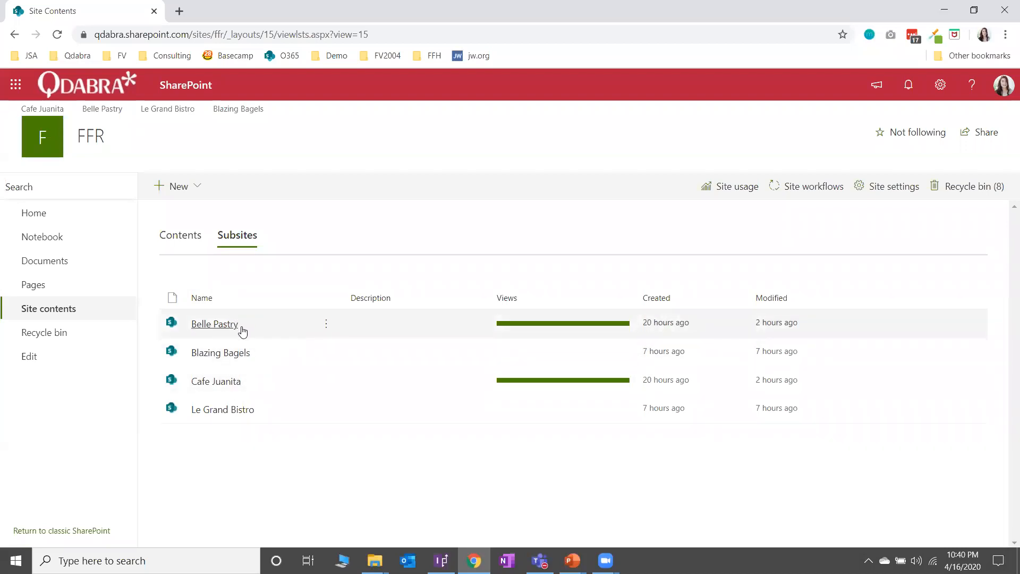
Step: Open the Donation Form - End template through FormsViewer's template management on the Cafe Juanita subsite
left_click(233, 383)
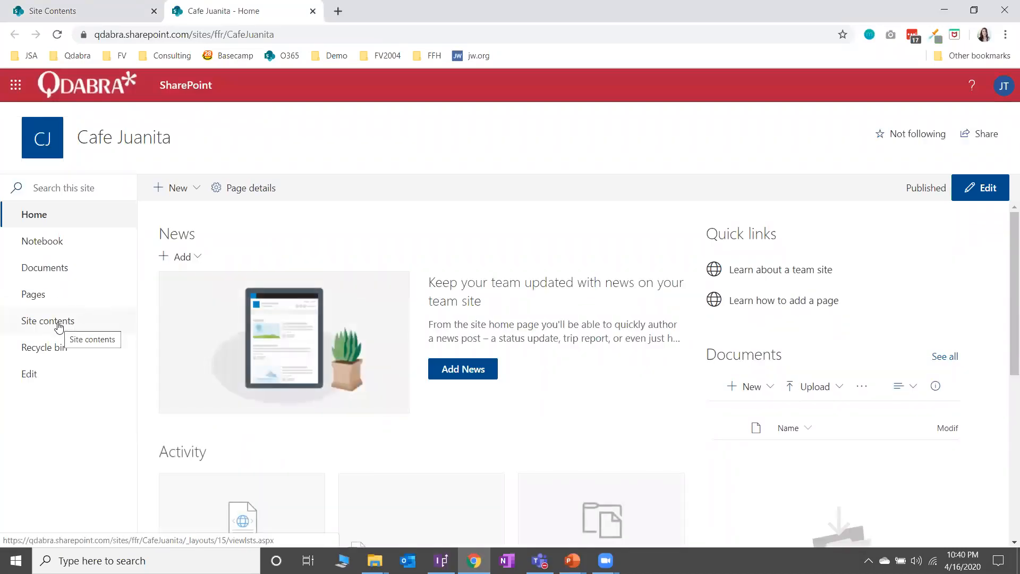
left_click(58, 325)
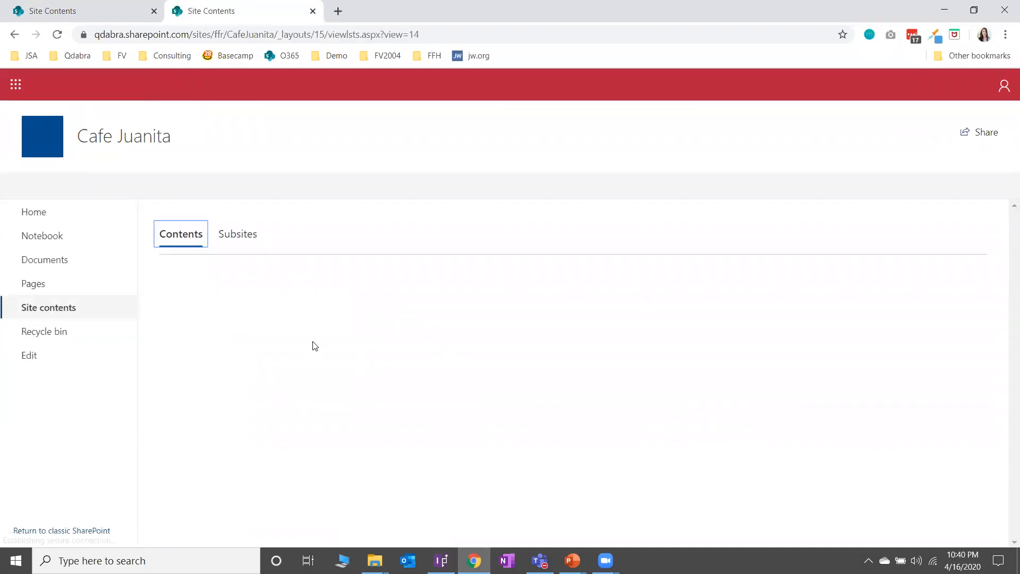
left_click(234, 439)
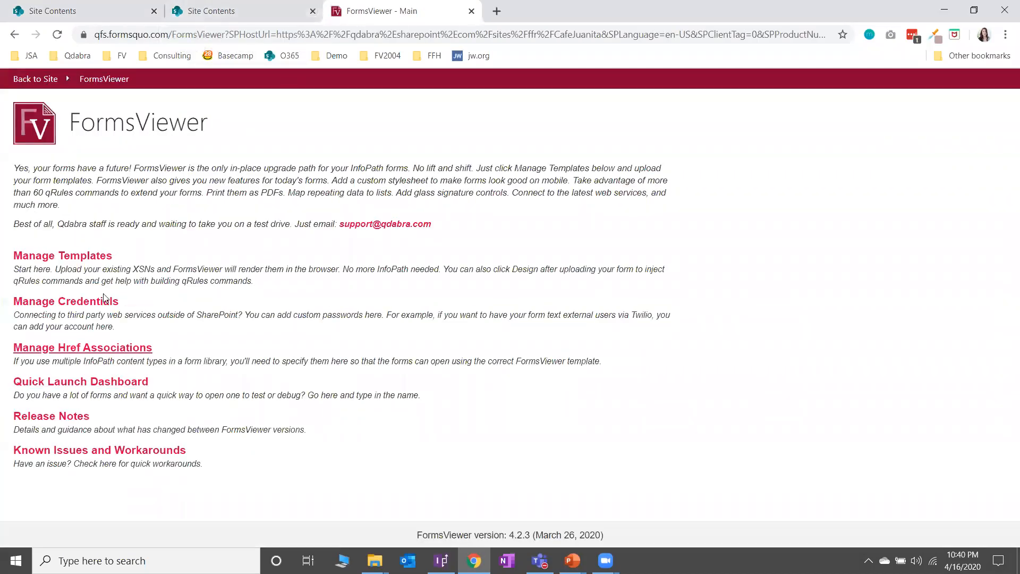
left_click(101, 261)
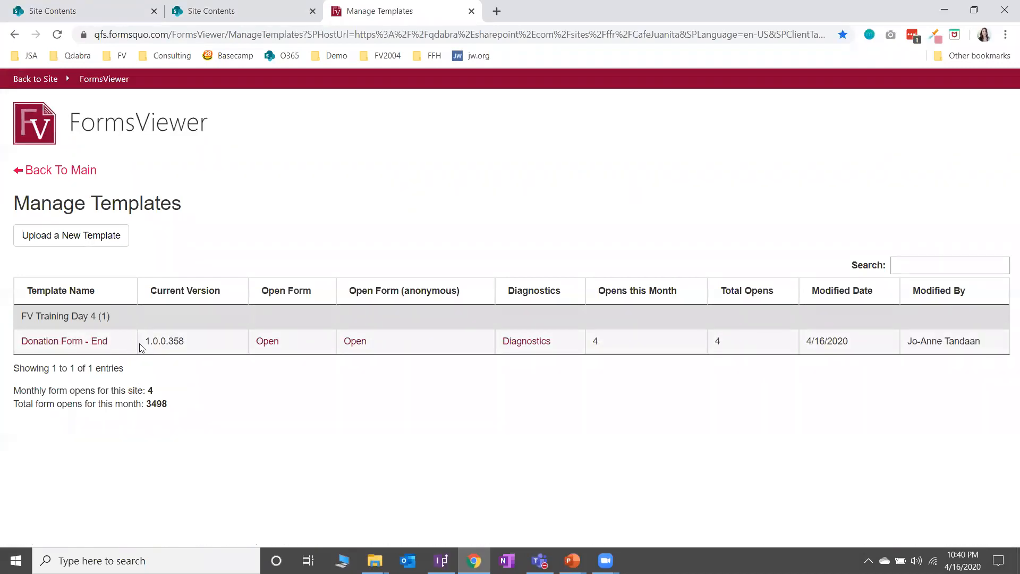
left_click(266, 341)
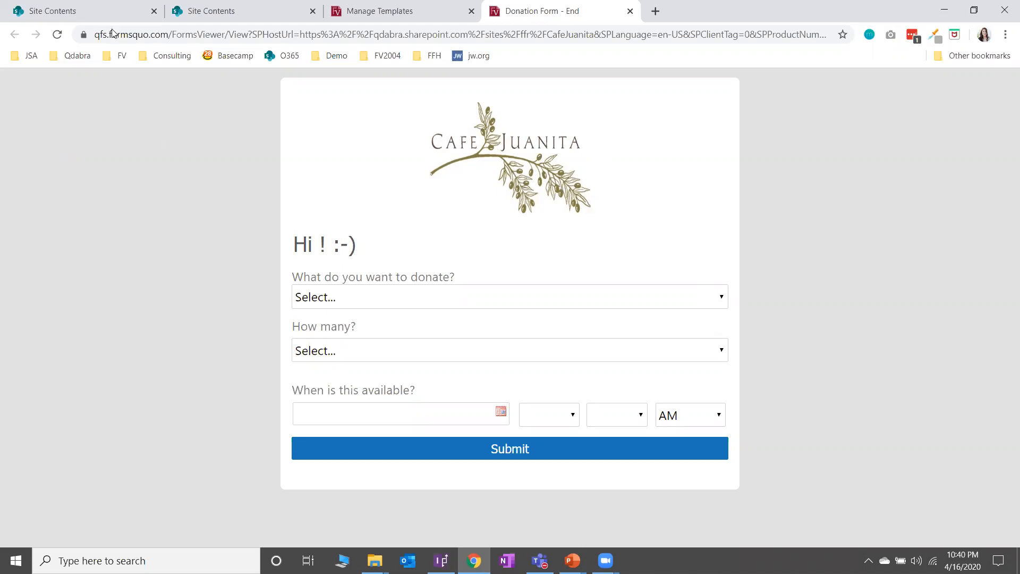
Step: Open the Belle Pastry subsite's Donation Form - End through FormsViewer to compare its logo with Cafe Juanita's
left_click(107, 11)
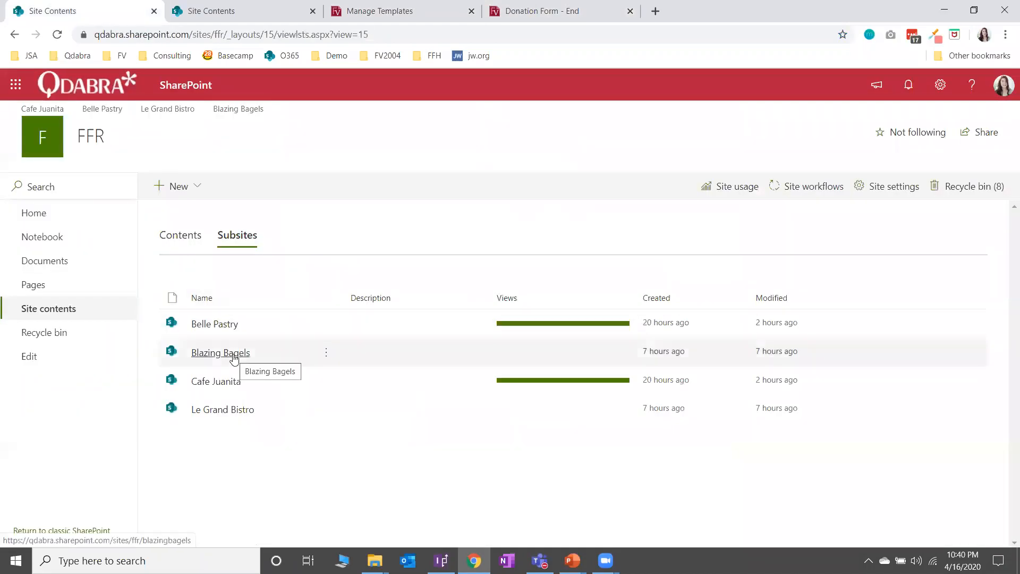
left_click(230, 325)
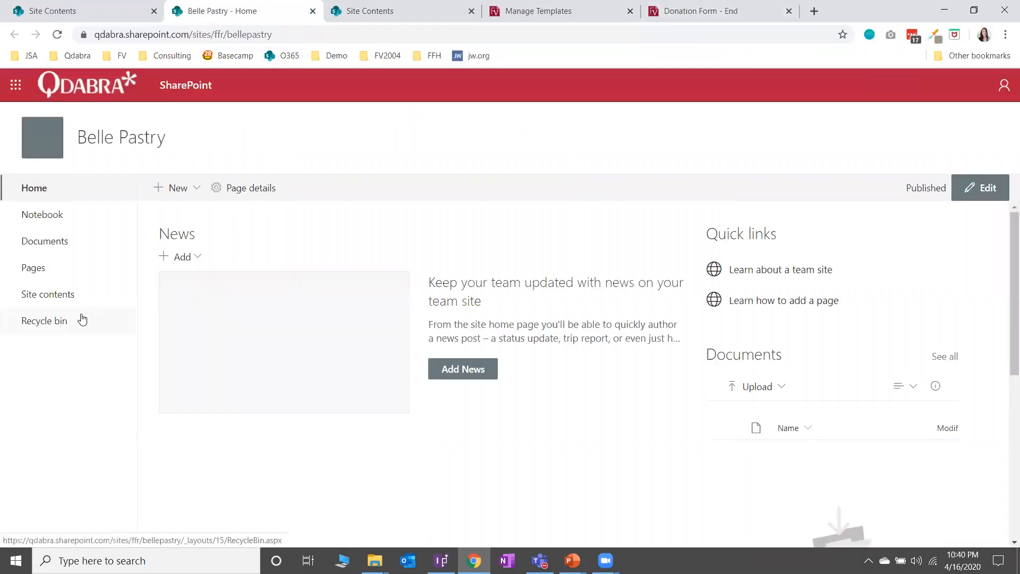
left_click(64, 321)
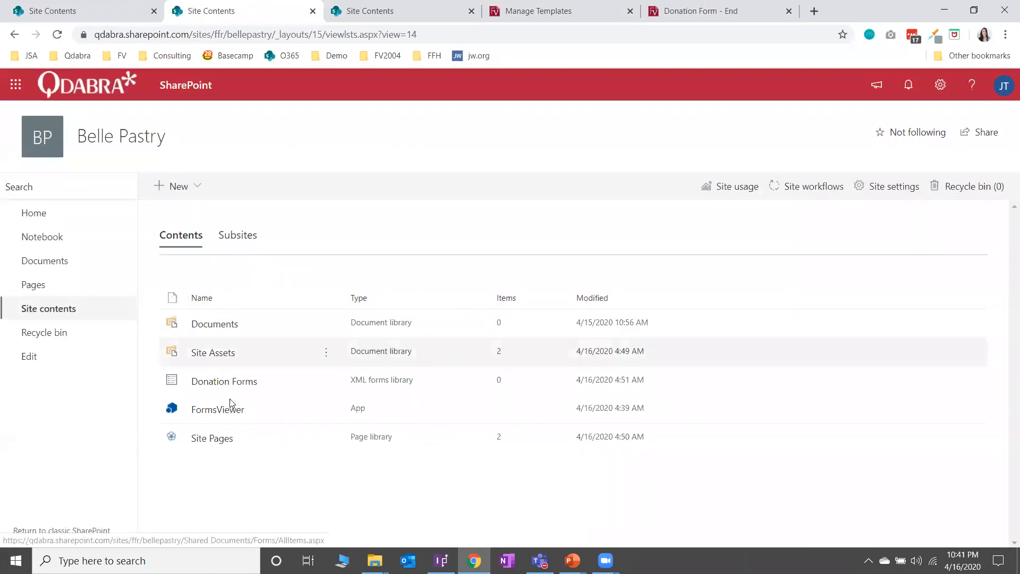
left_click(229, 411)
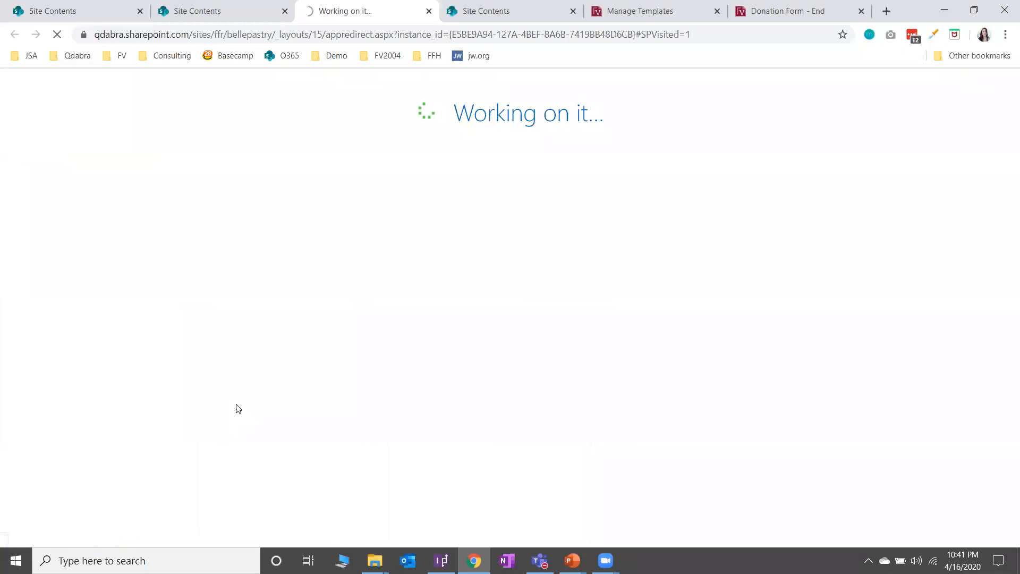
left_click(107, 258)
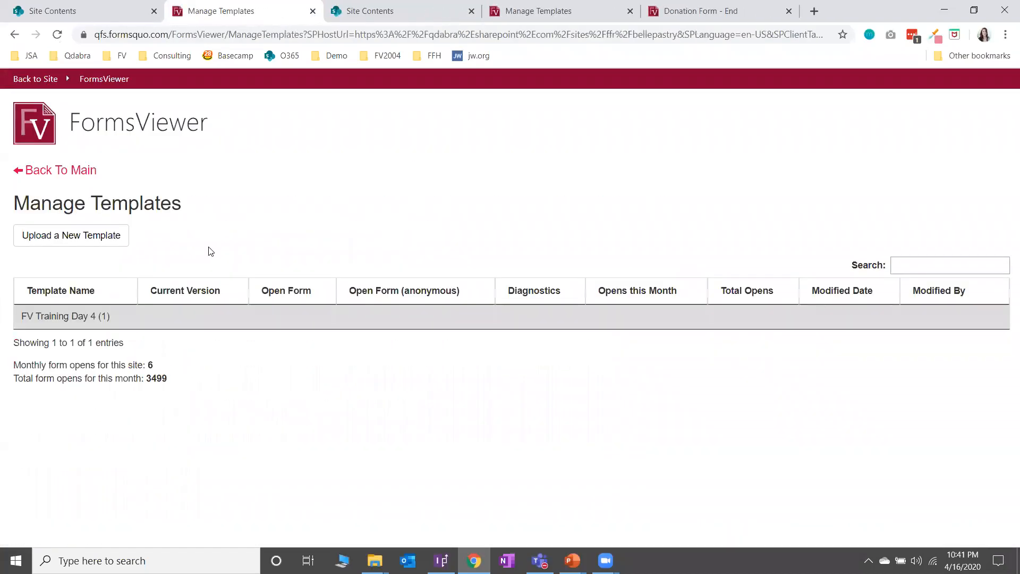
left_click(109, 319)
left_click(266, 342)
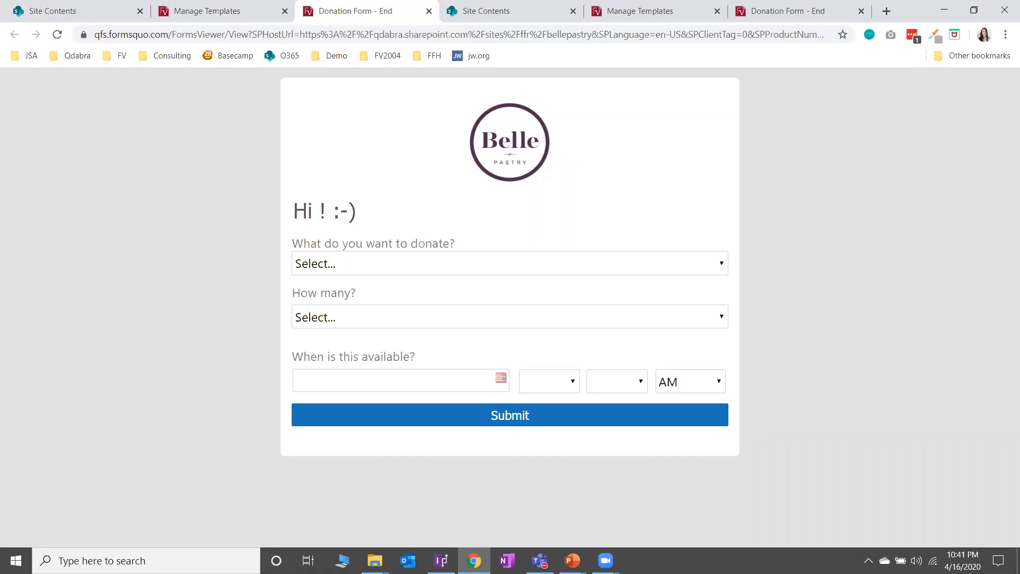
Step: Switch to File Explorer and open the FormsViewer Training Day 4 folder
left_click(375, 560)
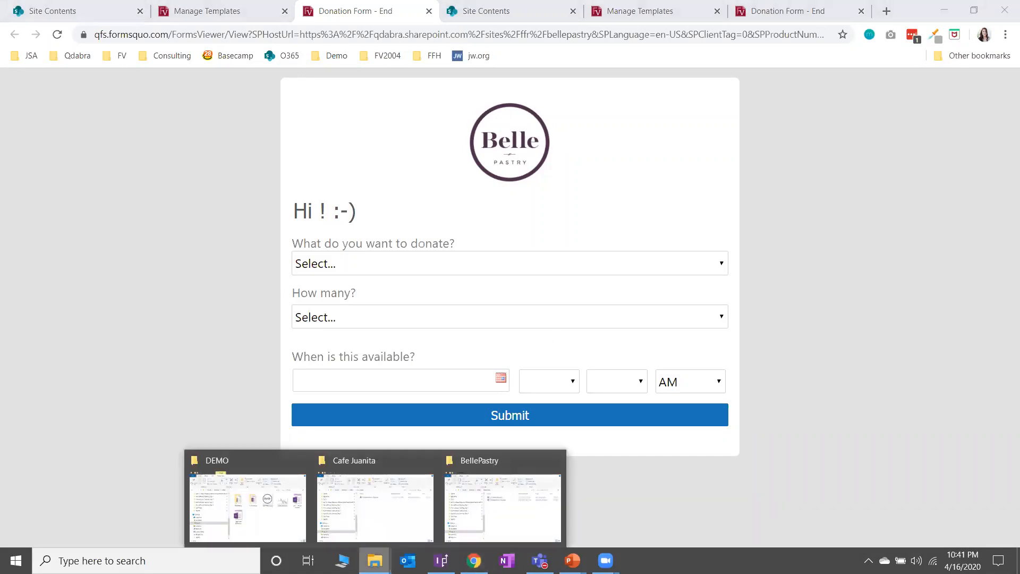
left_click(268, 510)
left_click(255, 276)
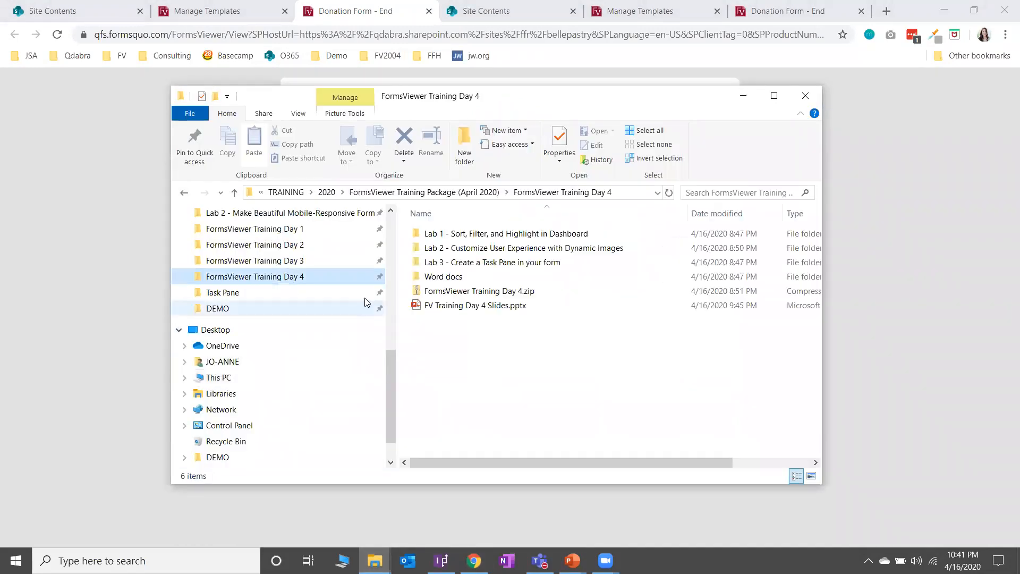
Step: Open the Lab 2 - Customize User Experience with Dynamic Images PDF and read its overview and prerequisites
double_click(520, 248)
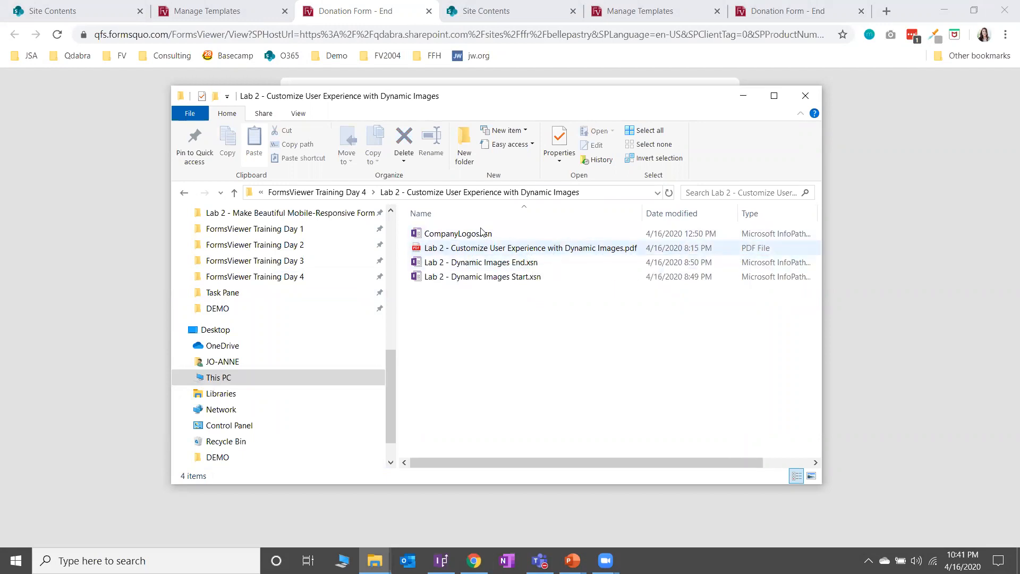
double_click(500, 250)
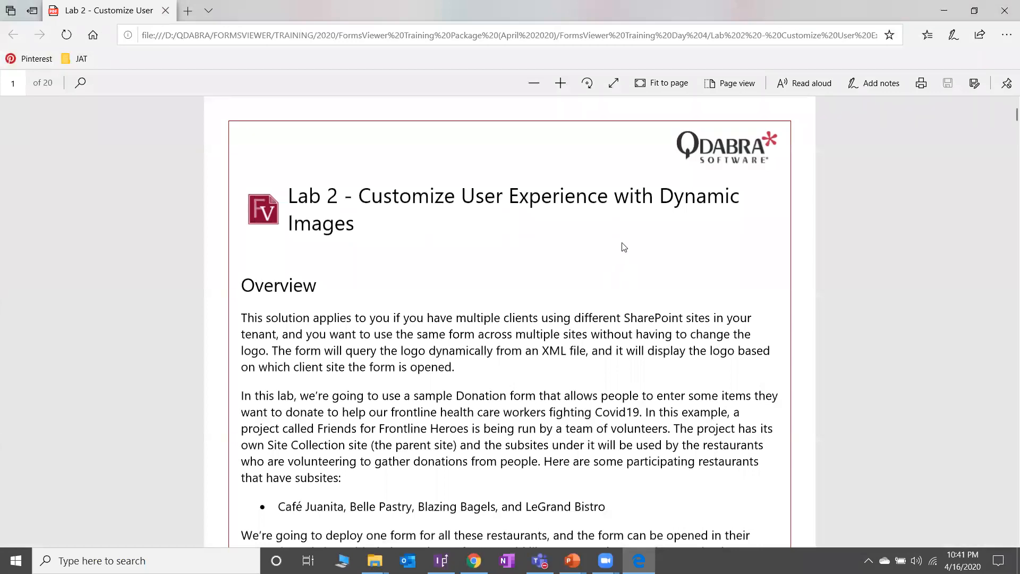
scroll(621, 246, "down", 7)
scroll(608, 245, "up", 1)
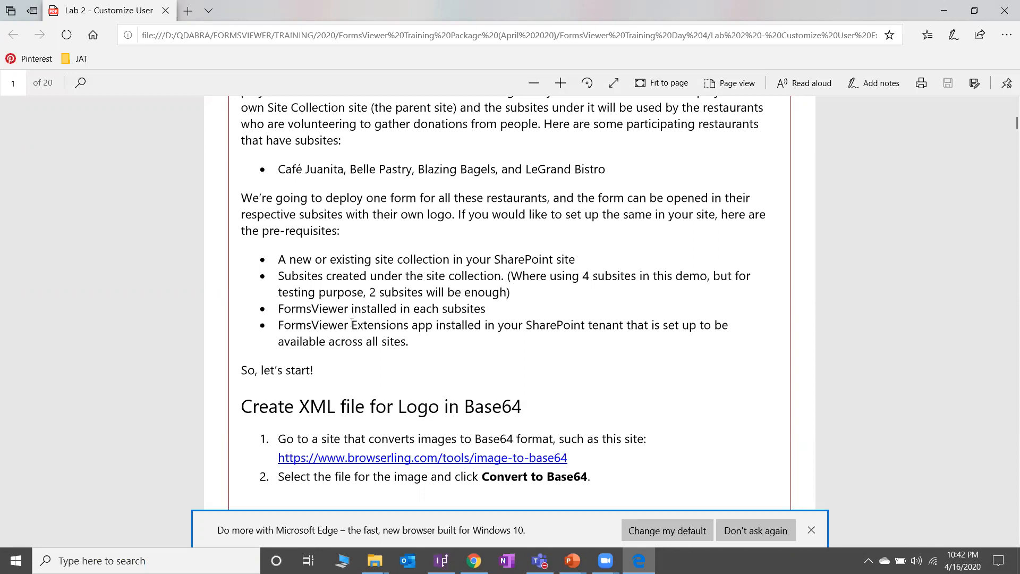
scroll(352, 323, "down", 2)
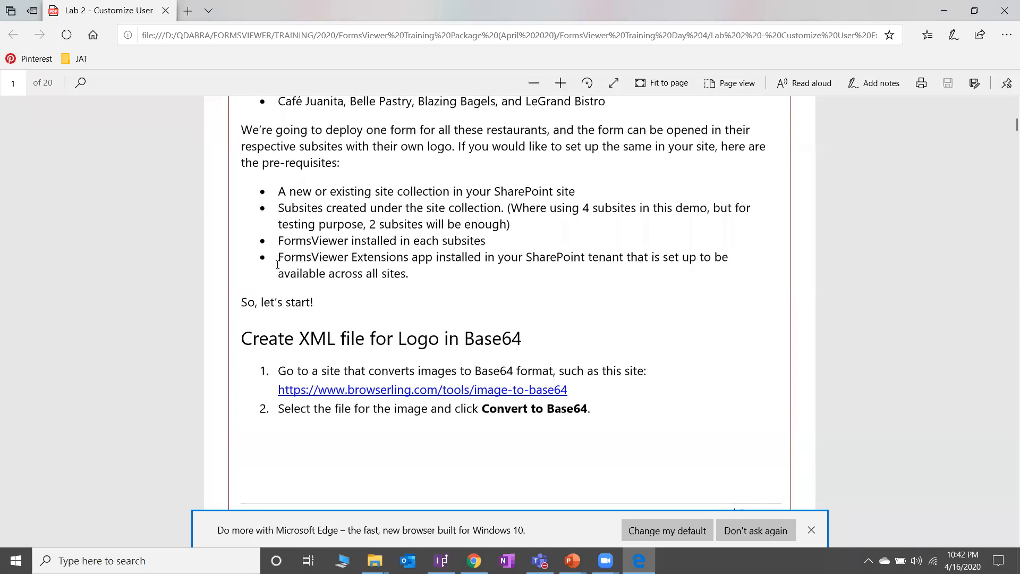
Step: Highlight the FormsViewer Extensions prerequisite and review the lab guide's first page through the Create XML file for Logo in Base64 section
left_click_drag(279, 255, 412, 257)
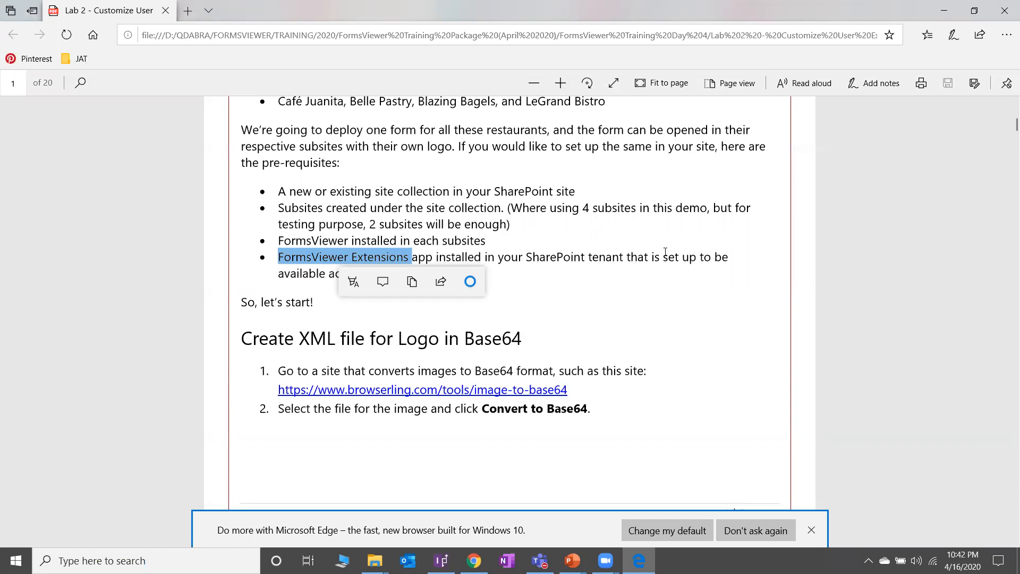
left_click(636, 281)
scroll(600, 287, "up", 3)
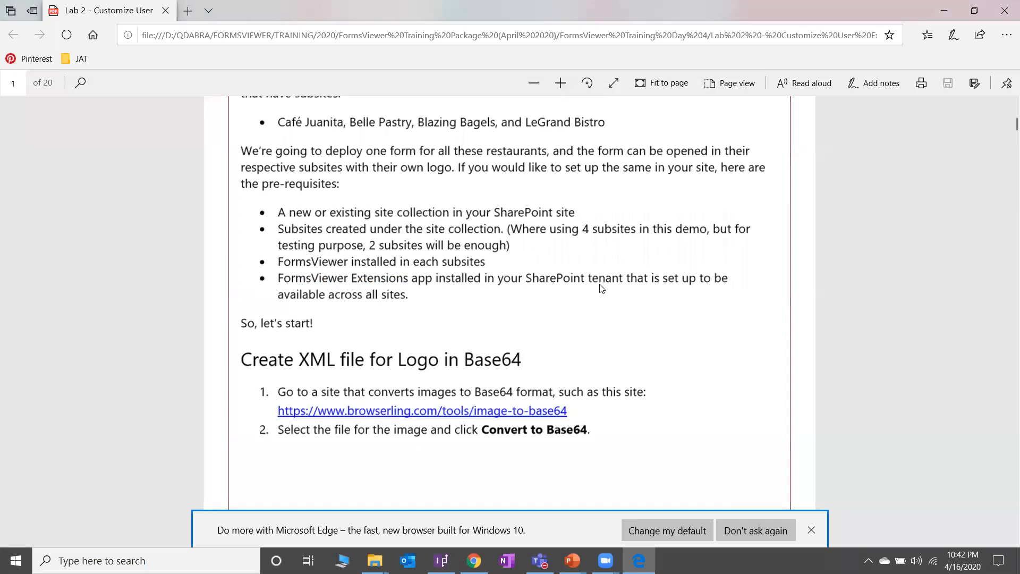
scroll(675, 363, "down", 3)
left_click(811, 529)
scroll(641, 305, "up", 9)
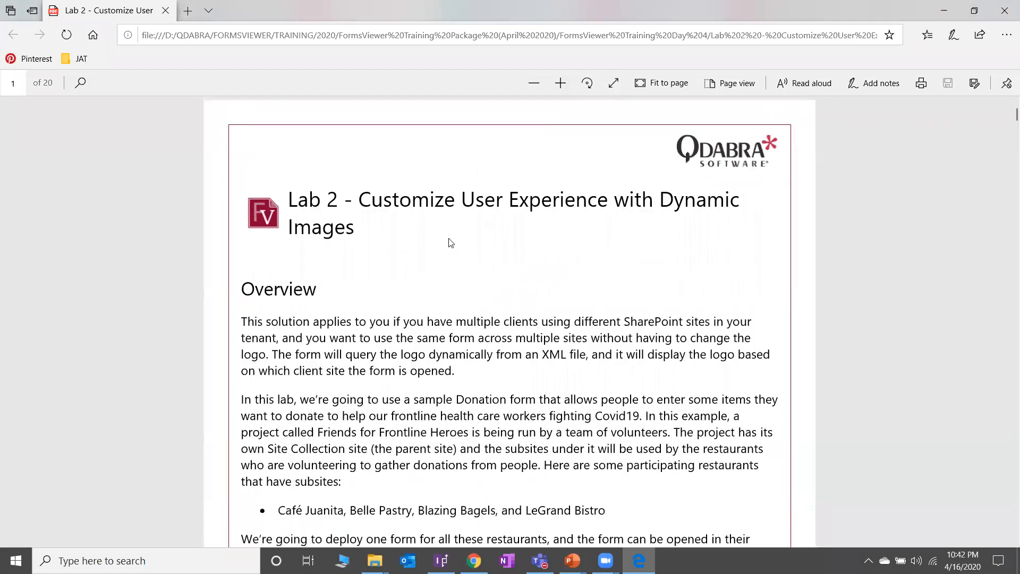
scroll(447, 246, "down", 9)
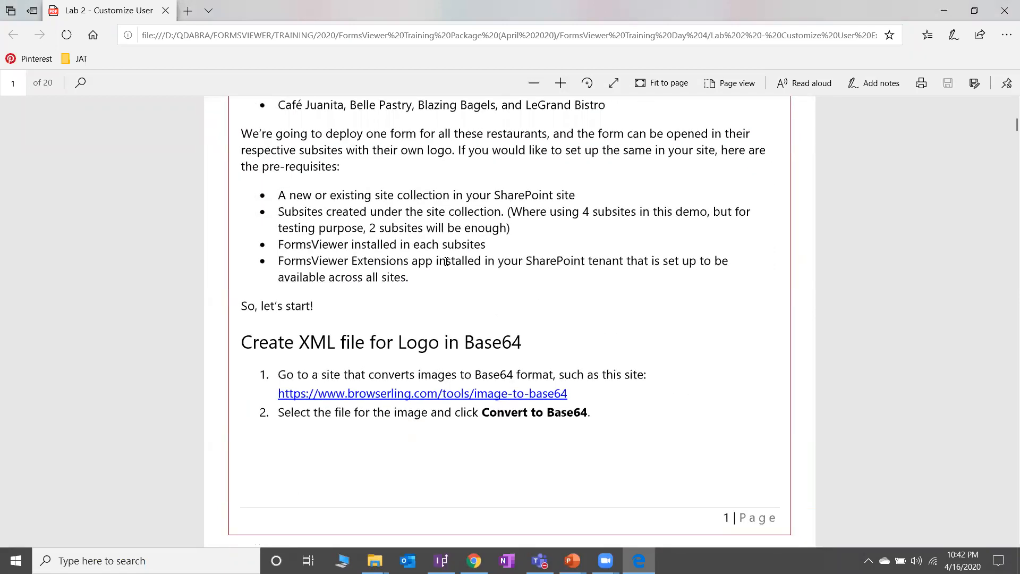
scroll(446, 261, "down", 2)
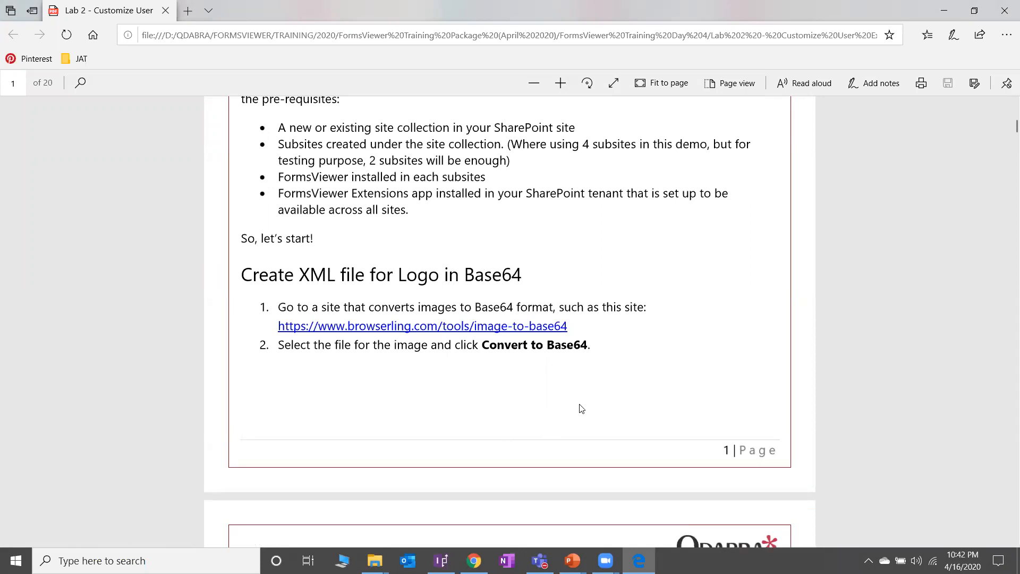
Step: Open CompanyLogos.xsn from the Lab 2 folder in InfoPath design mode and preview the form
left_click(375, 560)
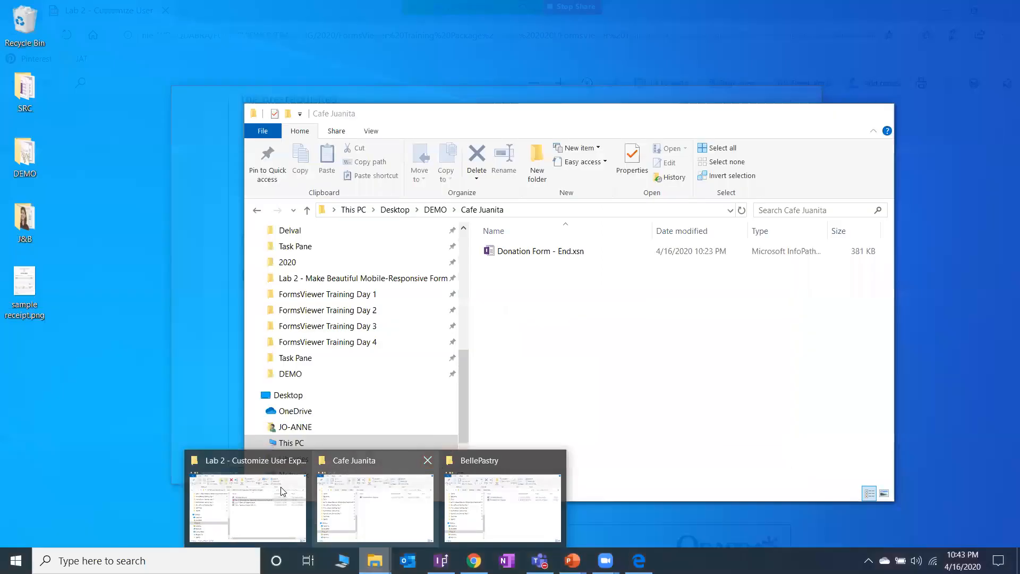
left_click(281, 488)
left_click(508, 237)
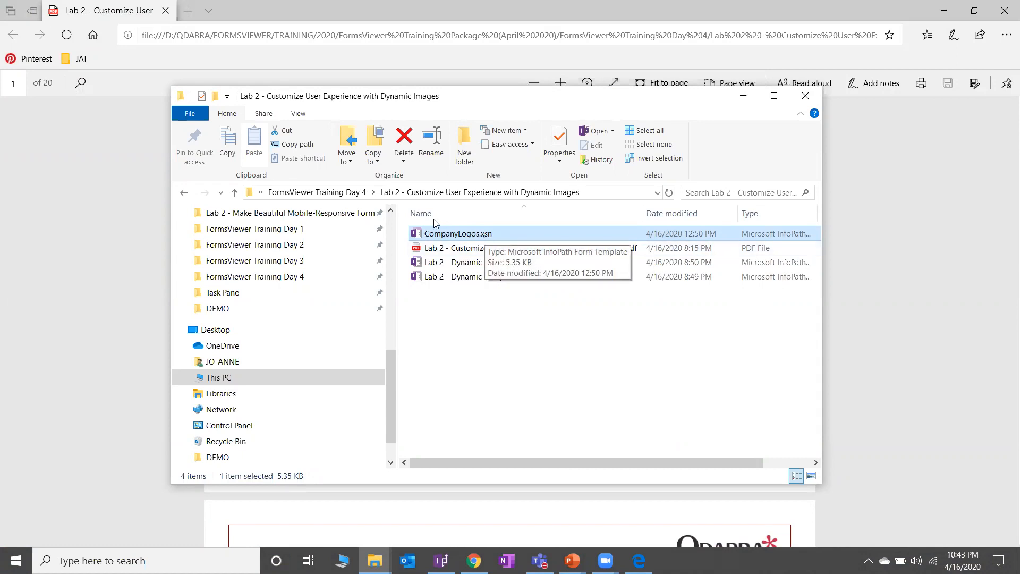
right_click(495, 236)
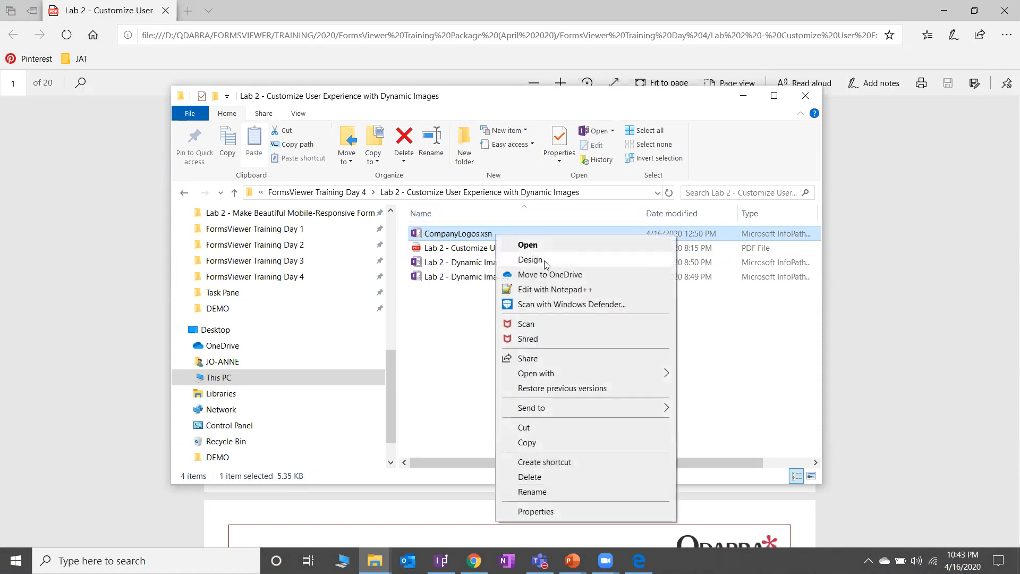
left_click(538, 260)
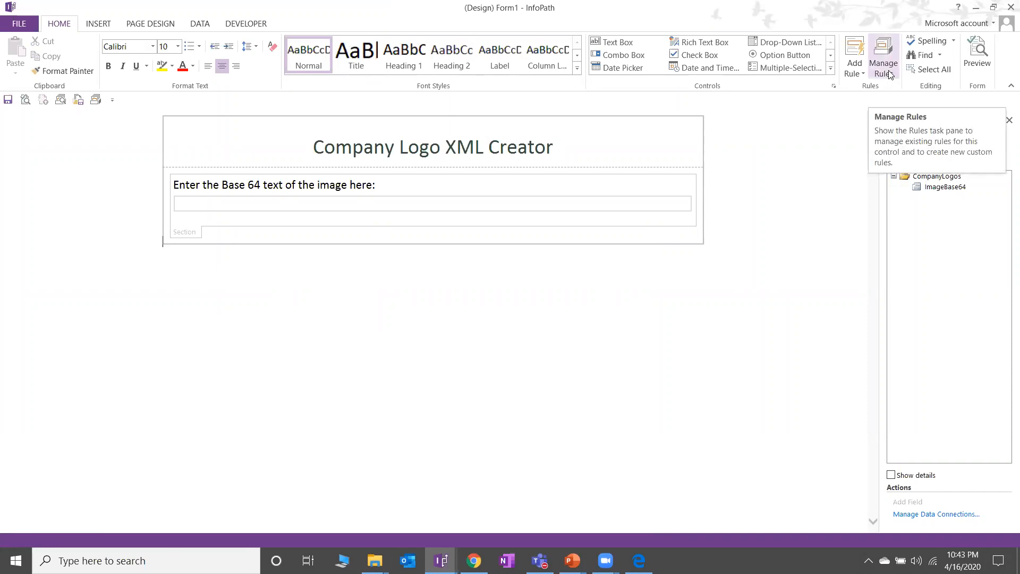
left_click(977, 62)
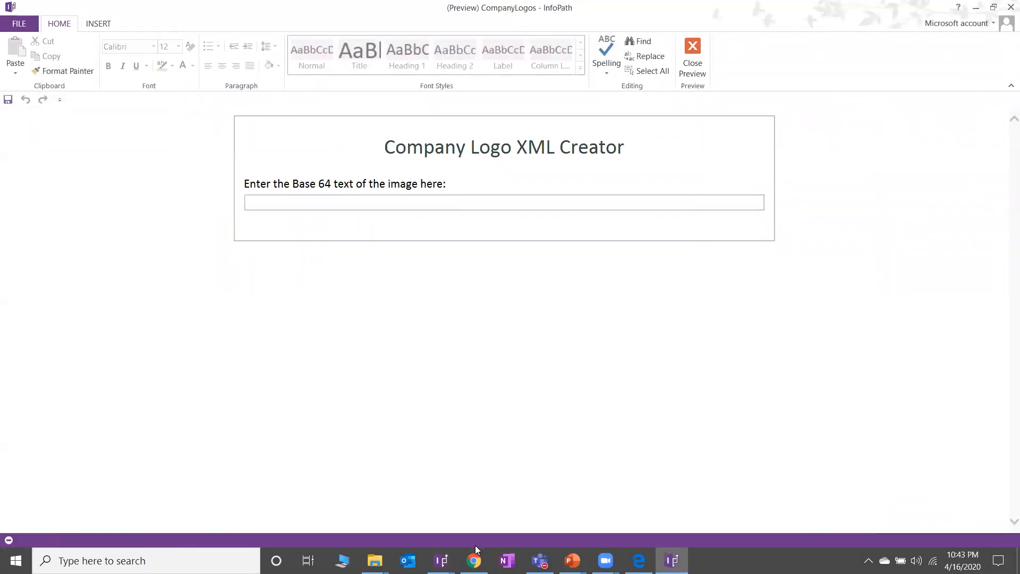
Step: Switch to Chrome and open the bookmarked Image to Base64 converter in a new tab
mouse_move(474, 561)
left_click(474, 496)
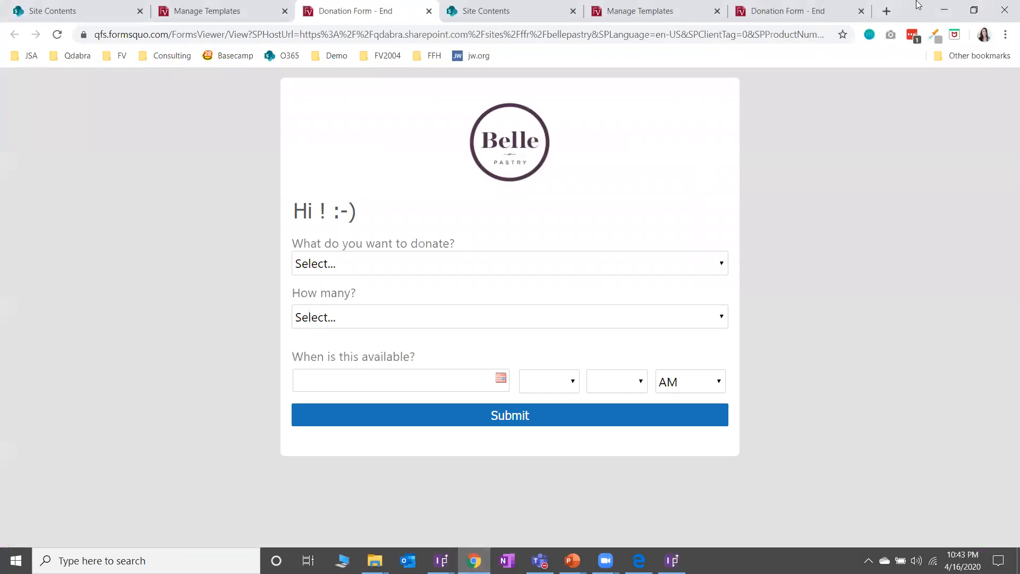
left_click(885, 12)
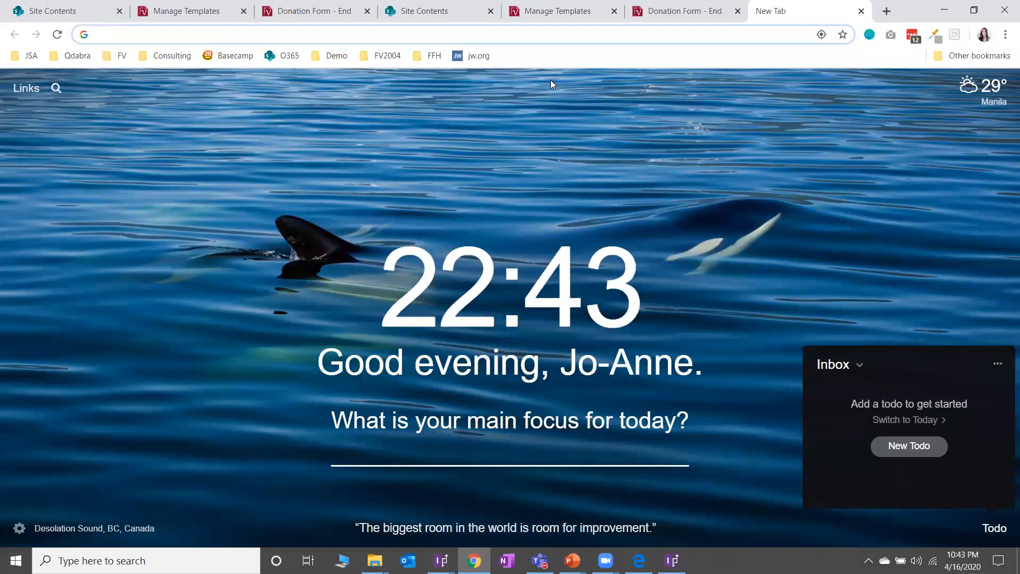
left_click(387, 56)
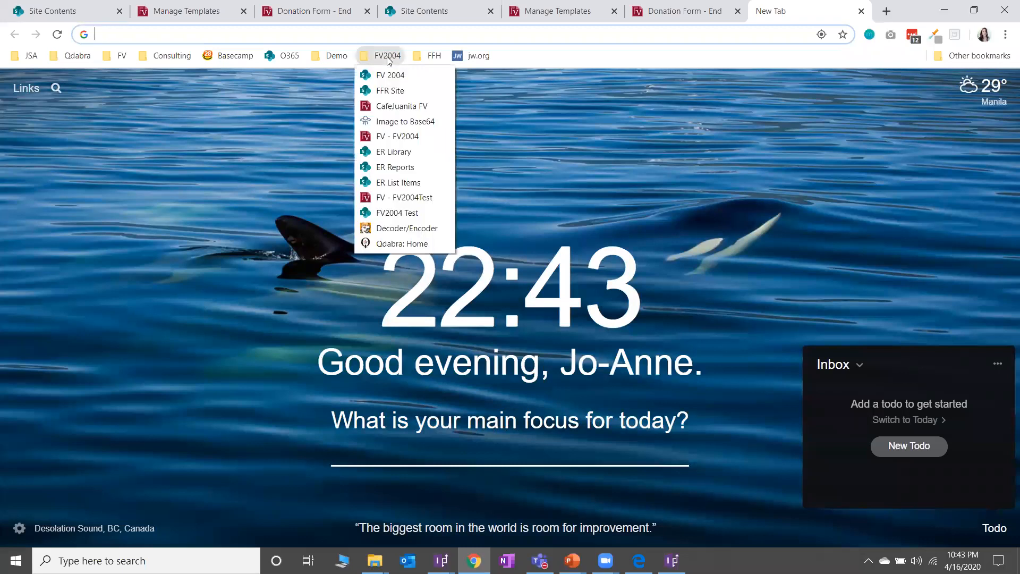
left_click(405, 124)
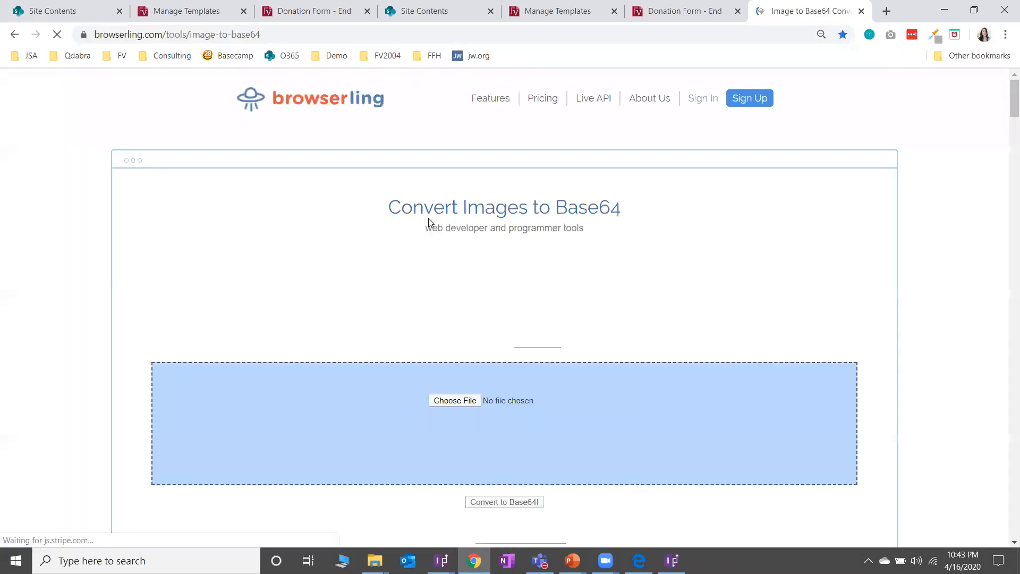
Step: Choose CafeJuanita.jpg from the DEMO folder and convert the image to Base64
scroll(535, 313, "down", 1)
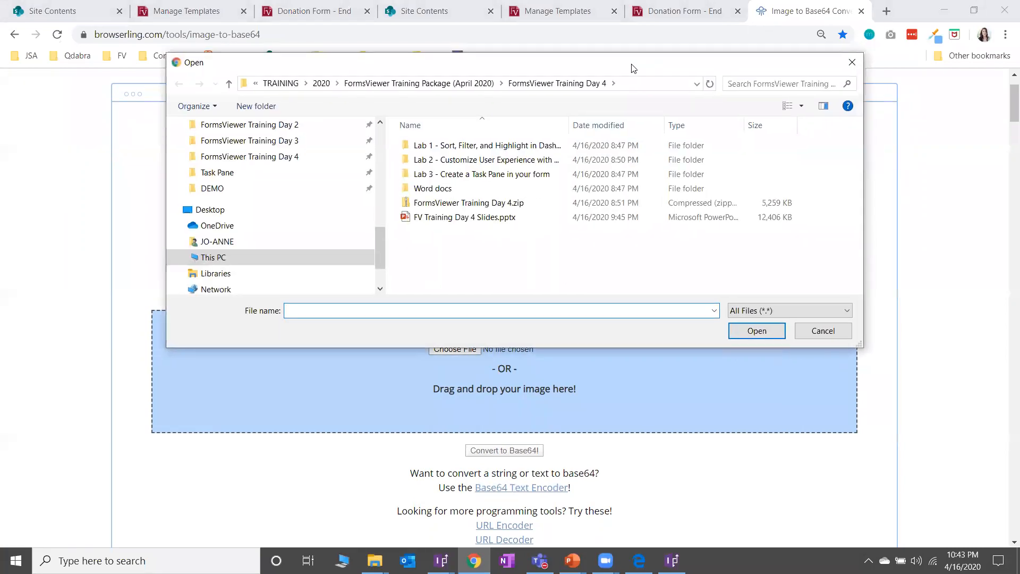
left_click_drag(632, 68, 604, 108)
scroll(282, 223, "up", 1)
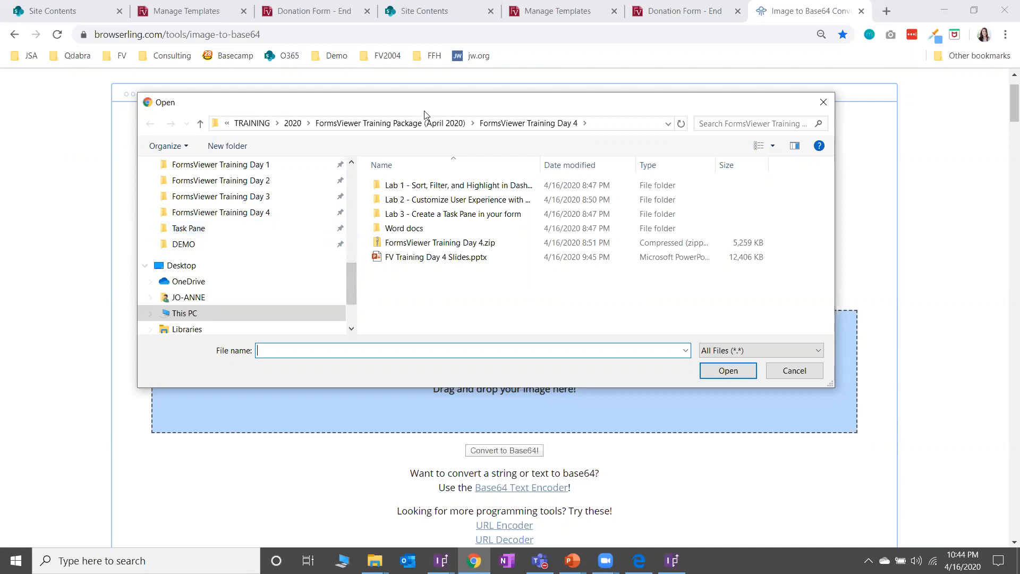
left_click_drag(425, 108, 424, 119)
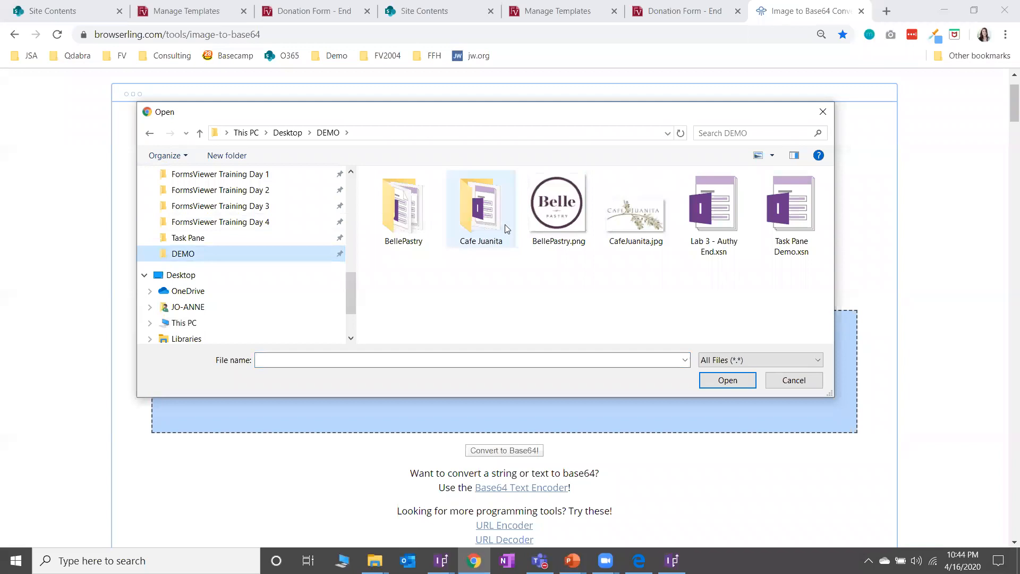
left_click(644, 239)
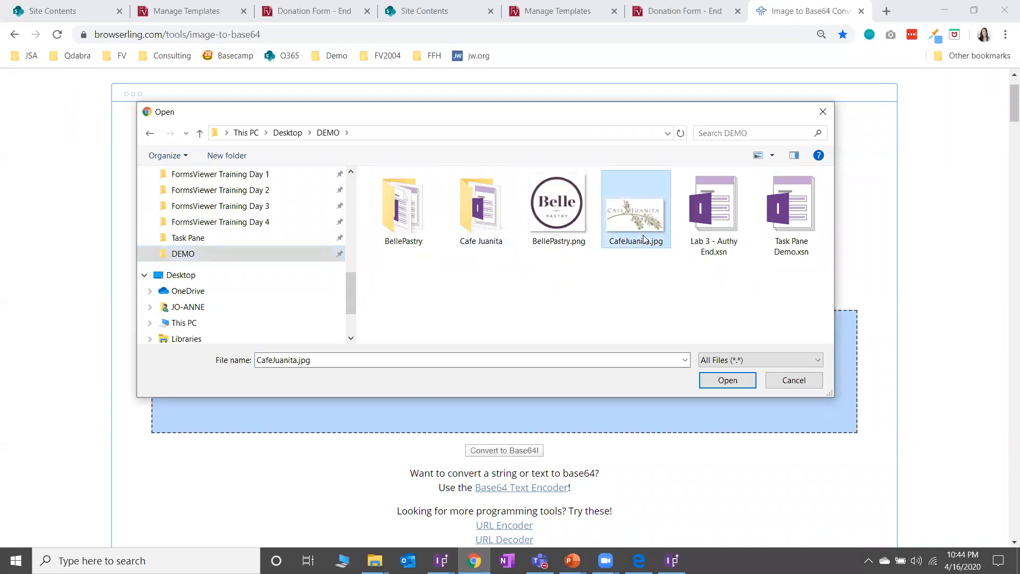
left_click(727, 380)
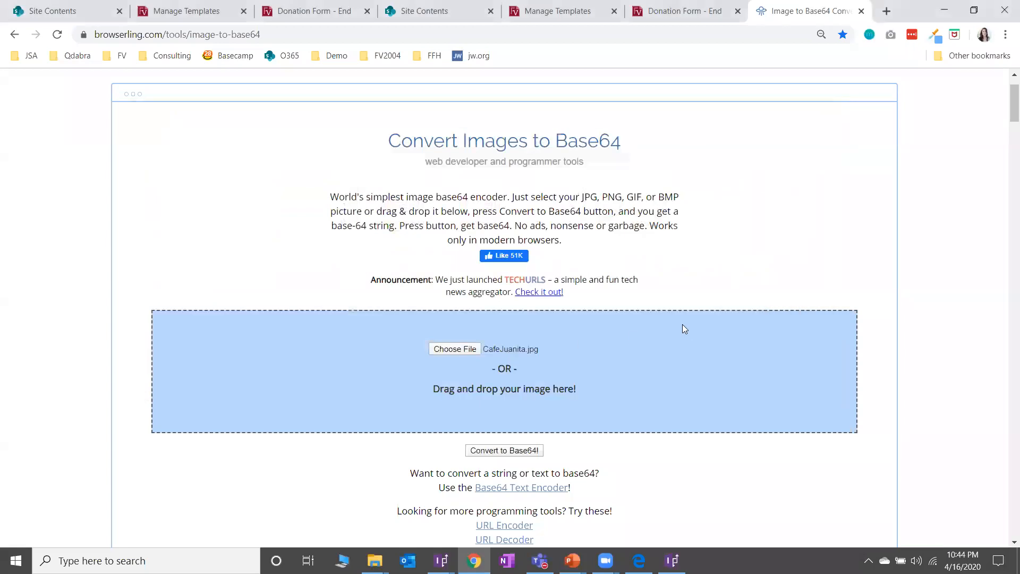
scroll(684, 328, "down", 4)
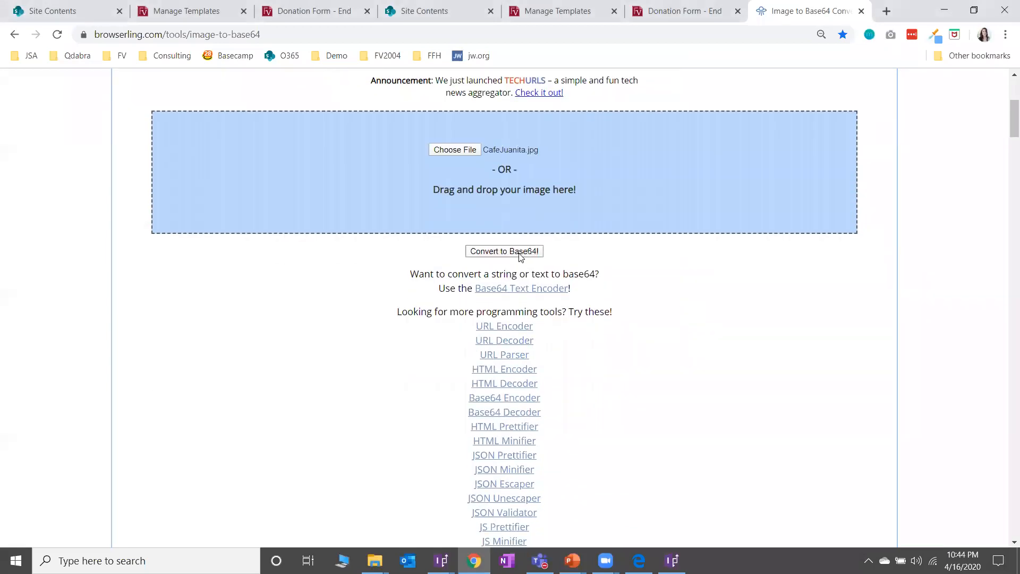
left_click(519, 254)
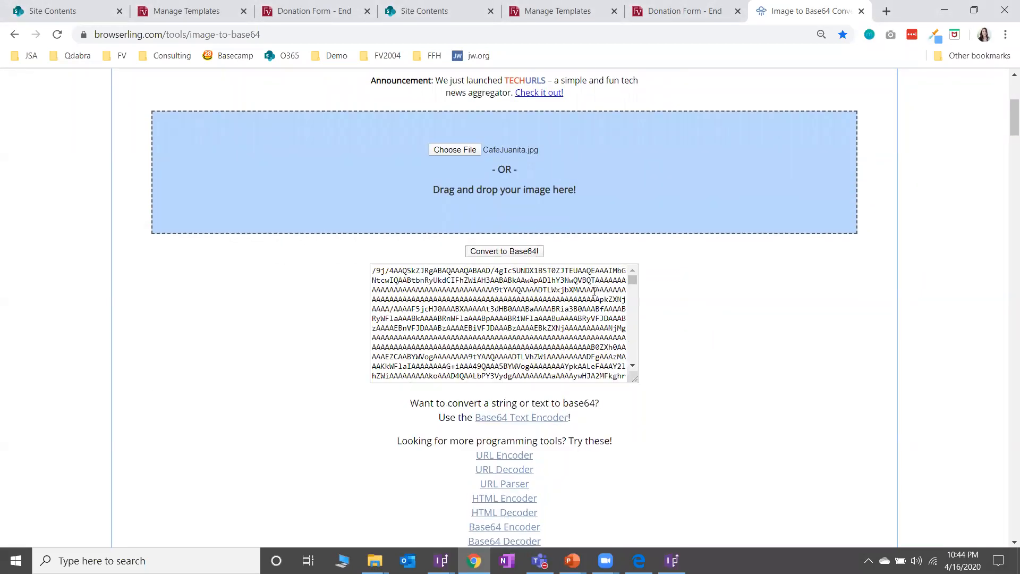
Step: Copy the complete Base64 output into the image text field of the previewed CompanyLogos form in InfoPath
left_click(531, 326)
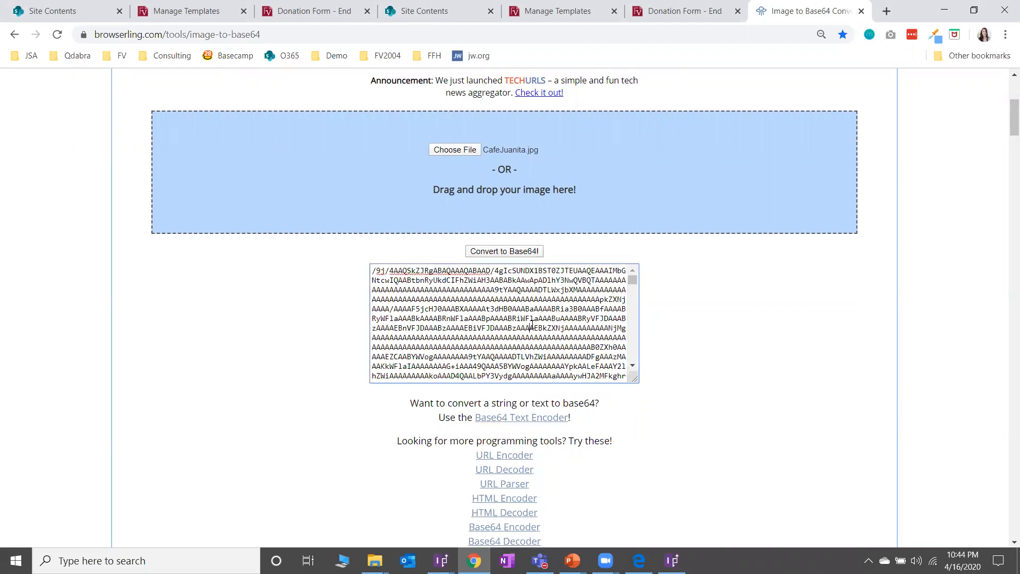
key("ctrl+a")
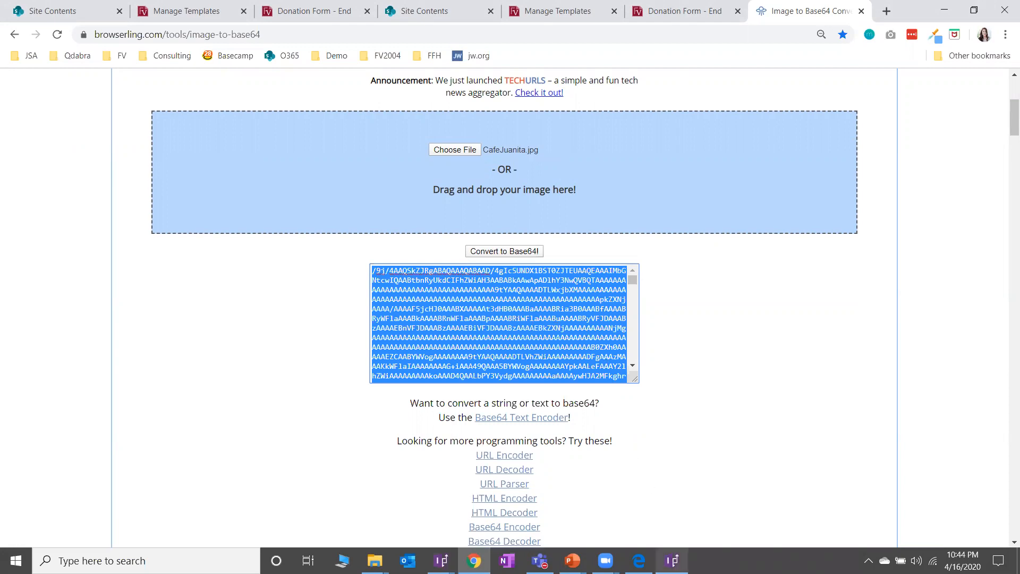
left_click(672, 560)
left_click(469, 206)
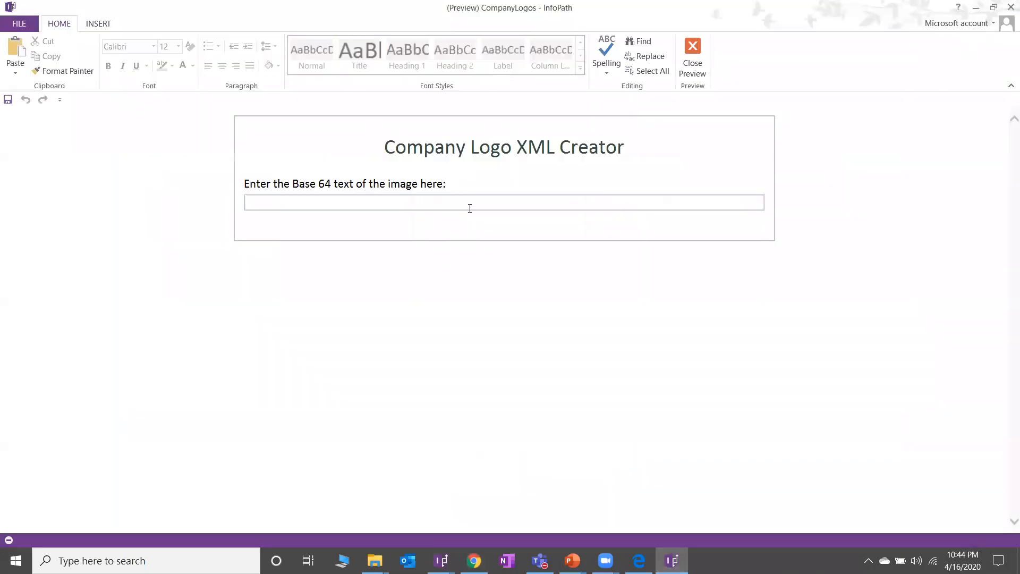
key("ctrl+v")
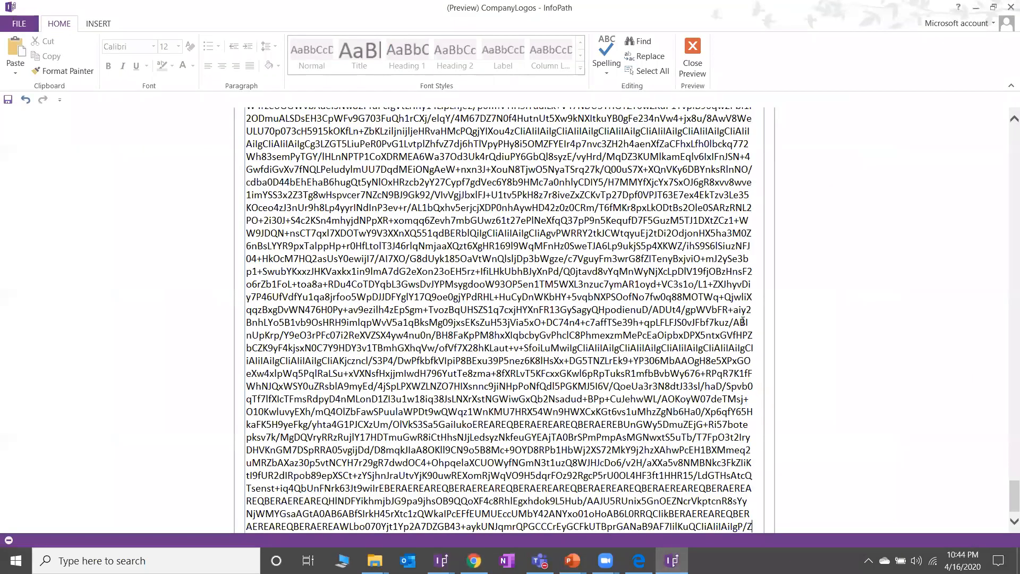
scroll(742, 322, "up", 4)
scroll(531, 265, "up", 4)
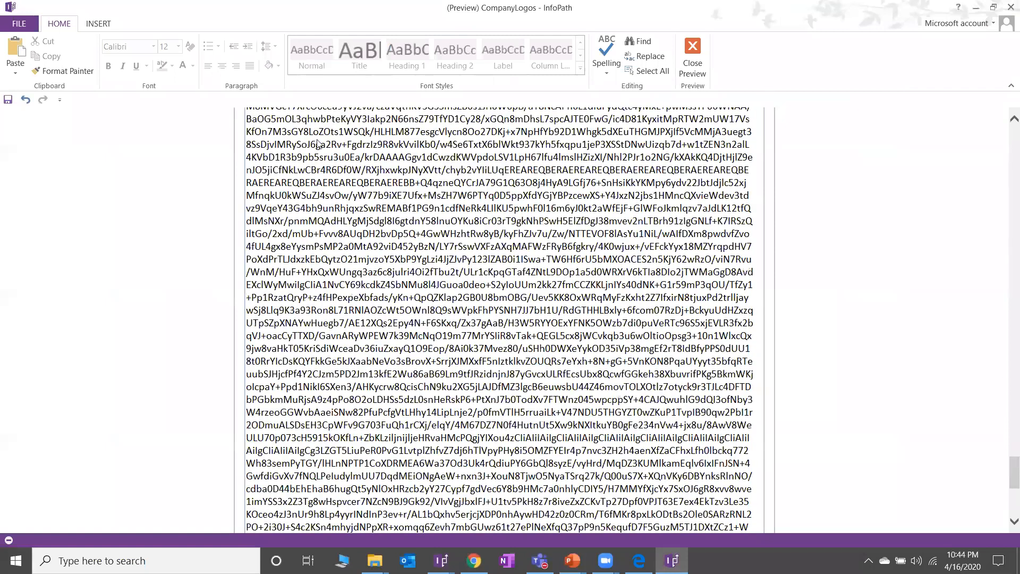
scroll(317, 144, "up", 5)
Step: Save the previewed form as CompanyLogos.xml in the Cafe Juanita folder inside DEMO and close the preview
left_click(26, 28)
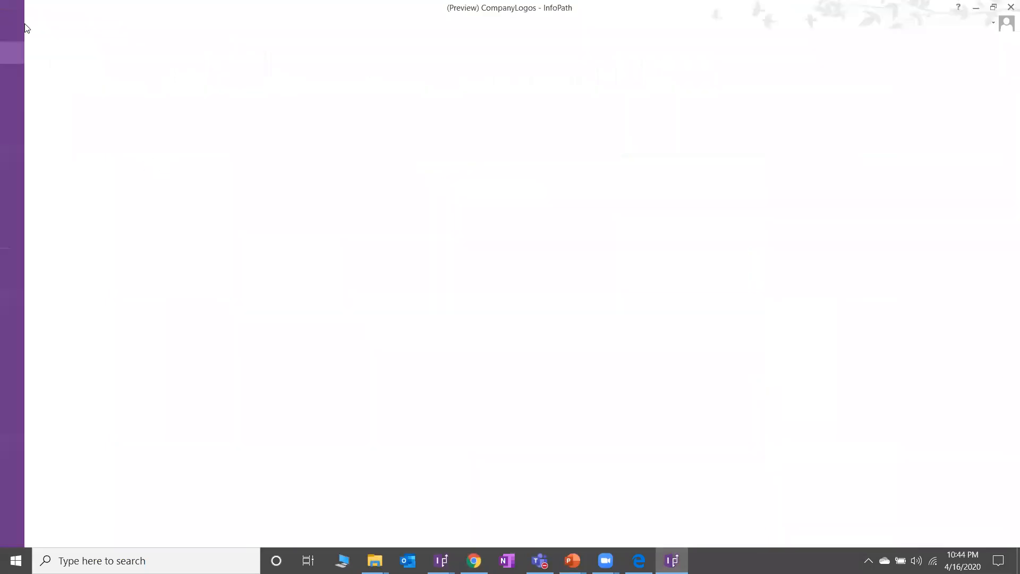
left_click(44, 139)
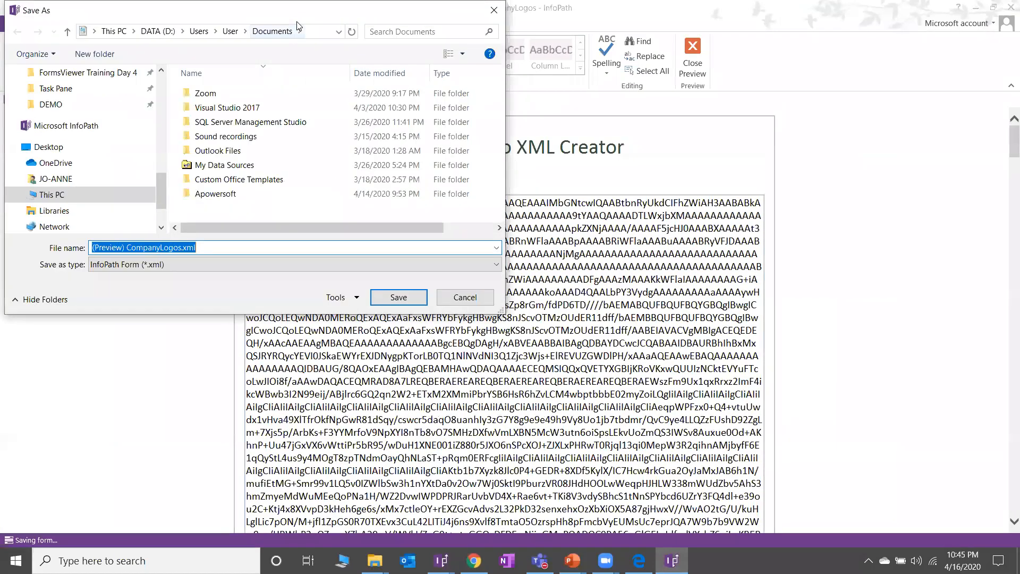
left_click(250, 215)
left_click(353, 361)
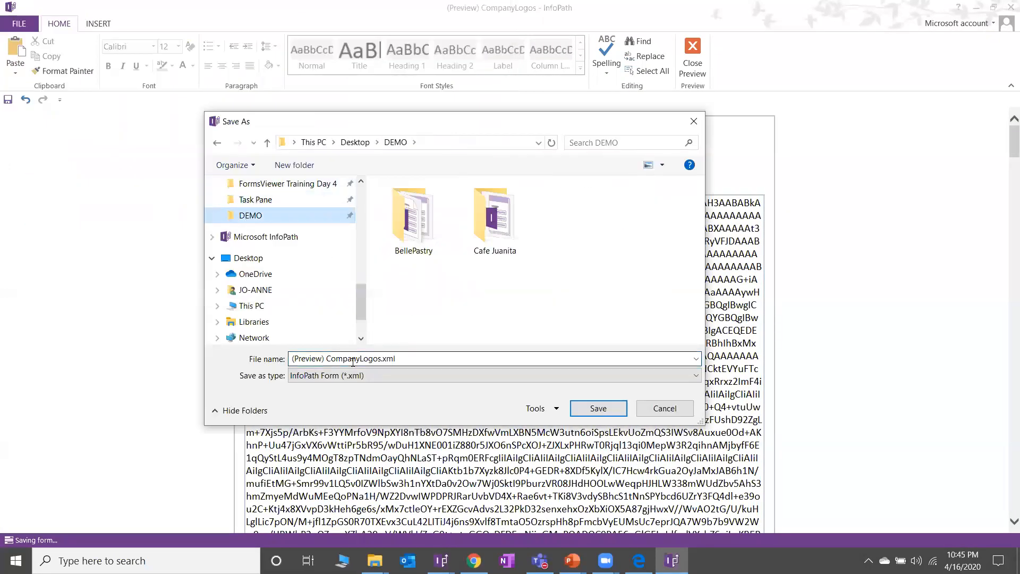
left_click_drag(326, 360, 195, 368)
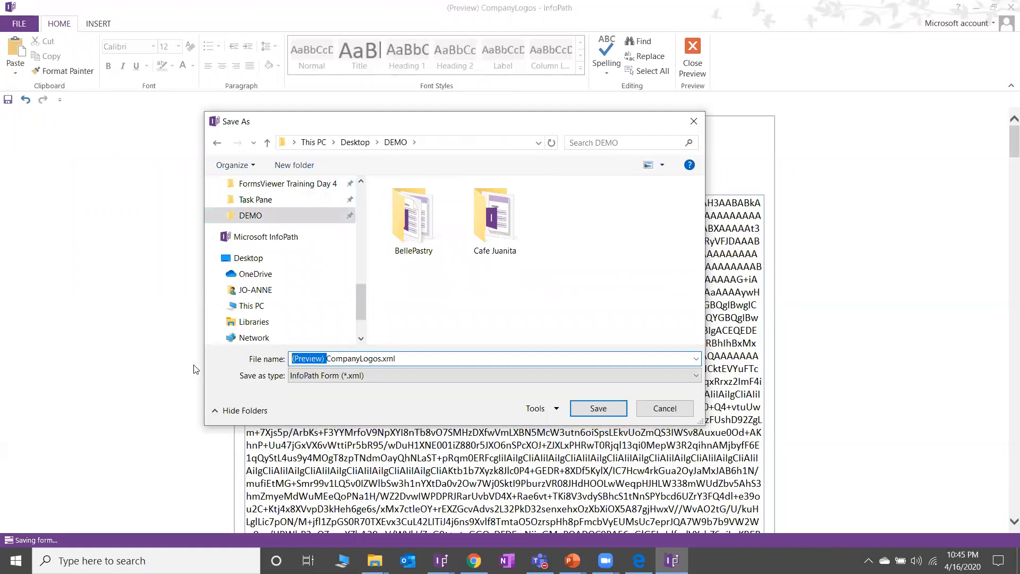
key("BackSpace")
left_click(385, 361)
key("Tab")
left_click(395, 362)
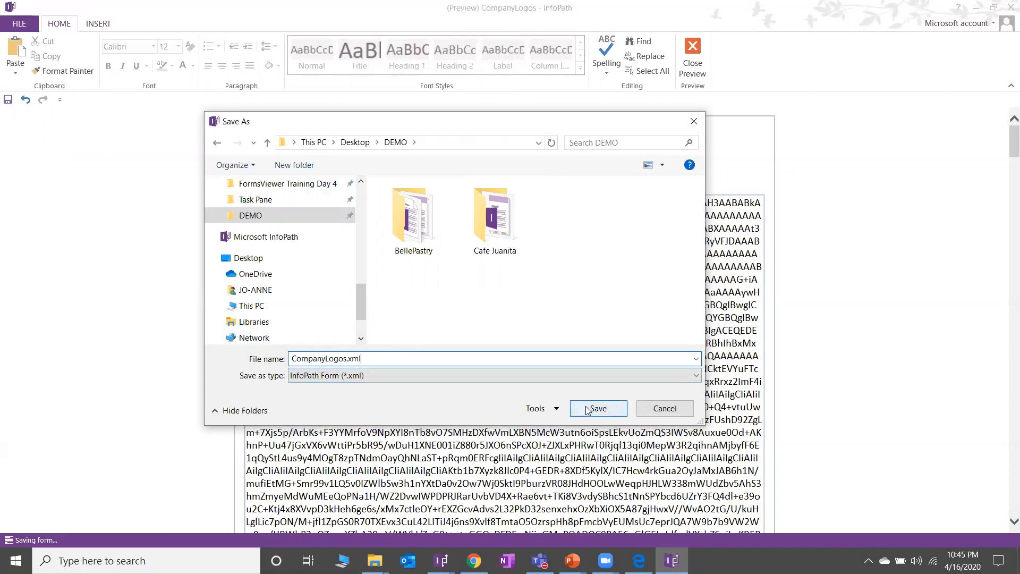
double_click(495, 218)
left_click(604, 411)
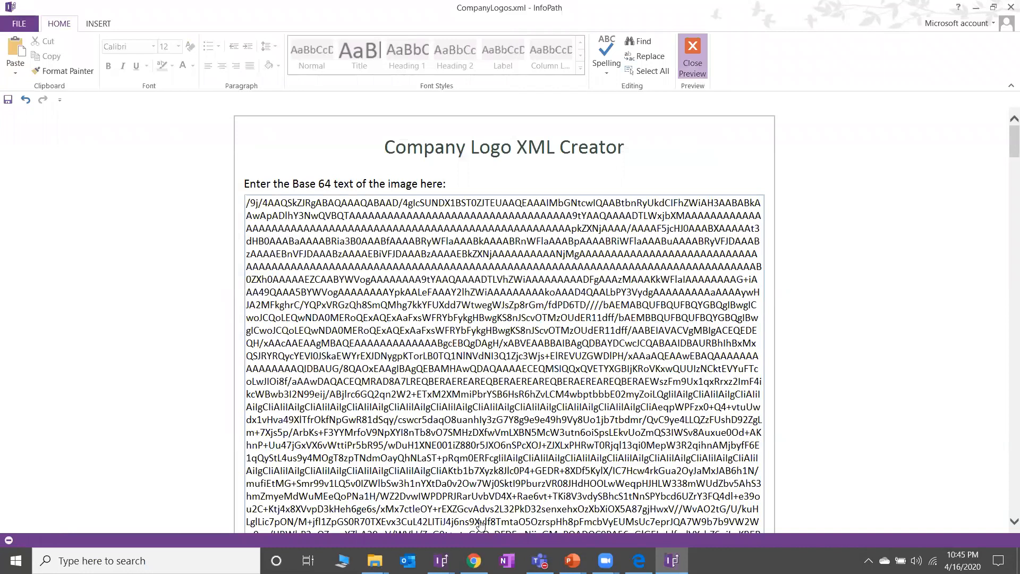
Step: Switch to the Lab 2 - Dynamic Images End design in InfoPath and examine the ImageBase64 picture control above the donation questions
left_click(474, 560)
scroll(947, 366, "up", 1)
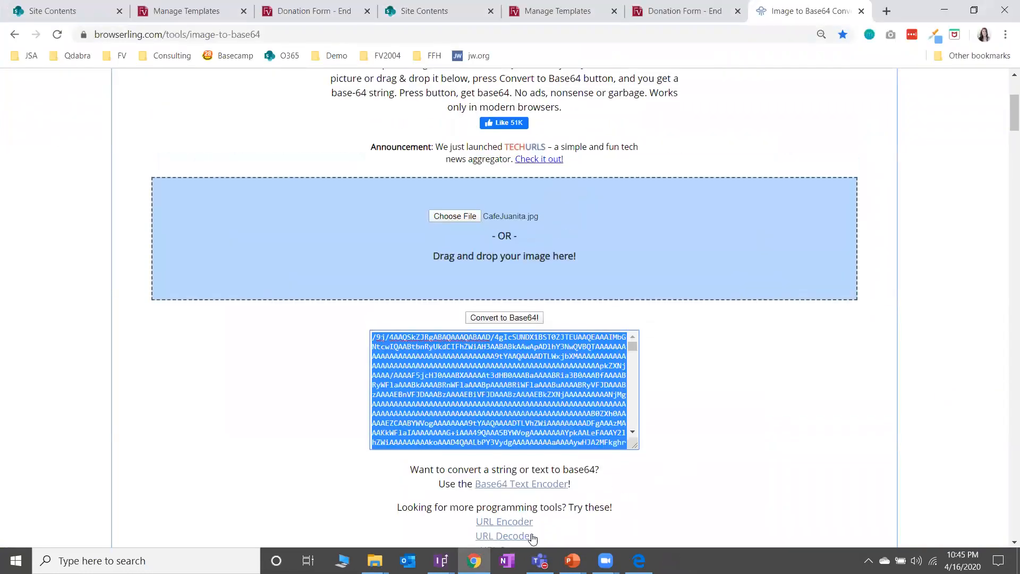
left_click(441, 561)
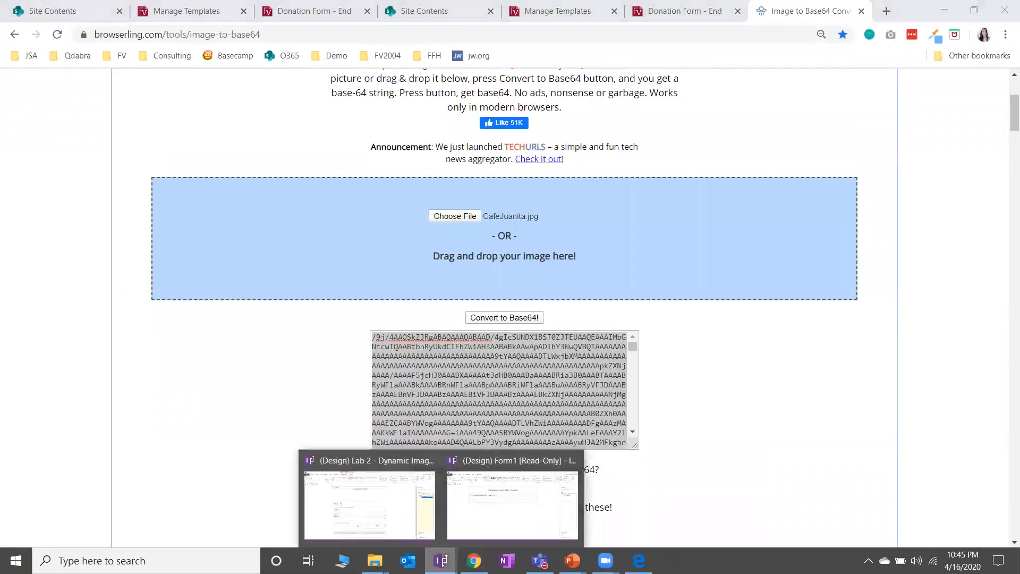
left_click(401, 522)
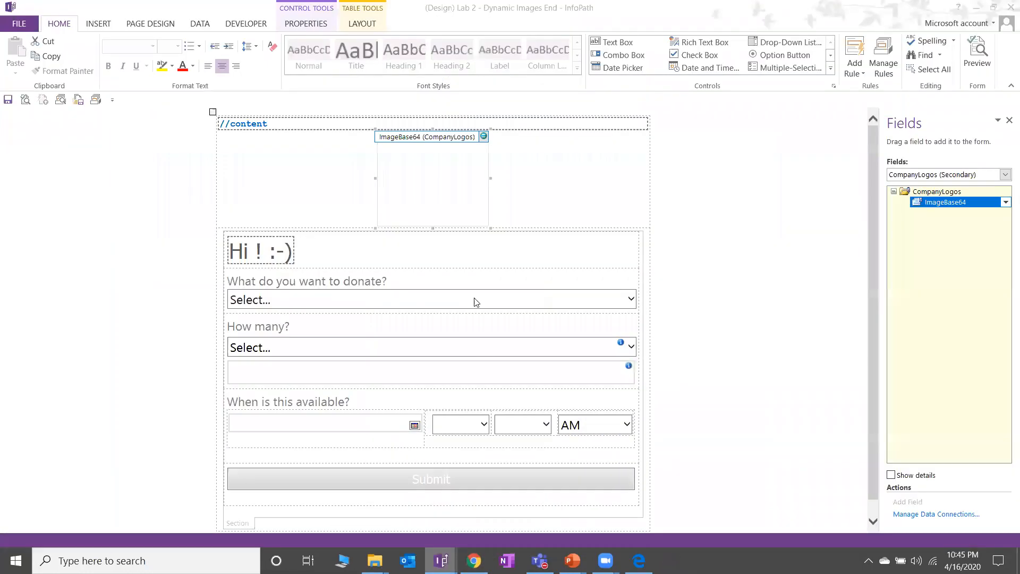
left_click(492, 215)
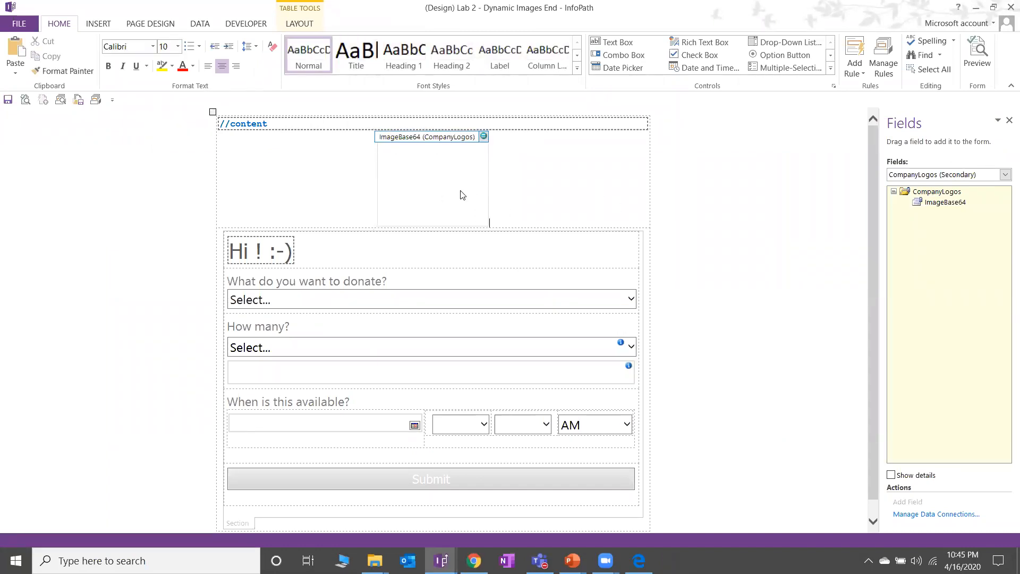
left_click(461, 192)
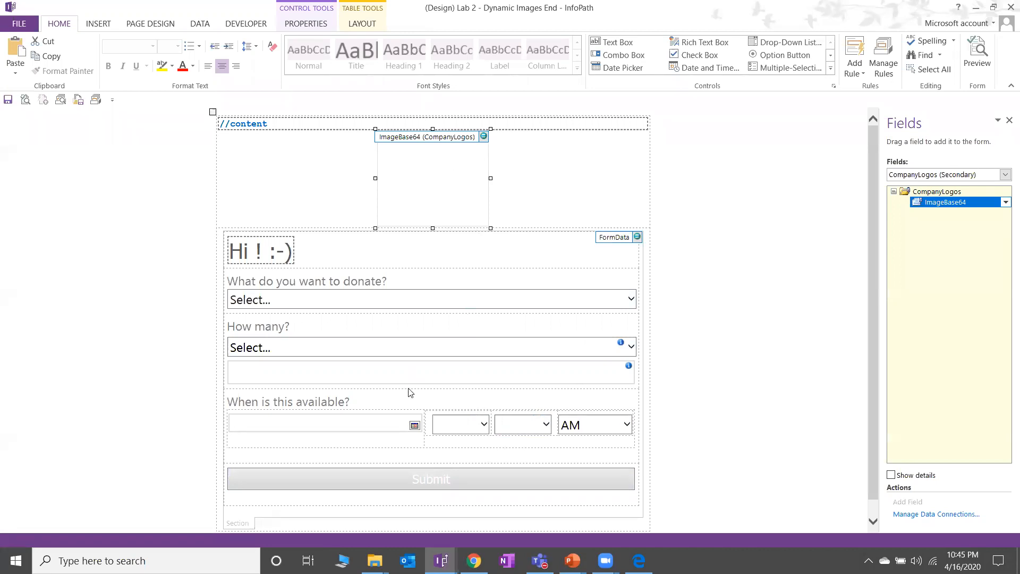
Step: Switch to Chrome and close every tab except the FFR Site Contents page listing the subsites
key("alt+Tab")
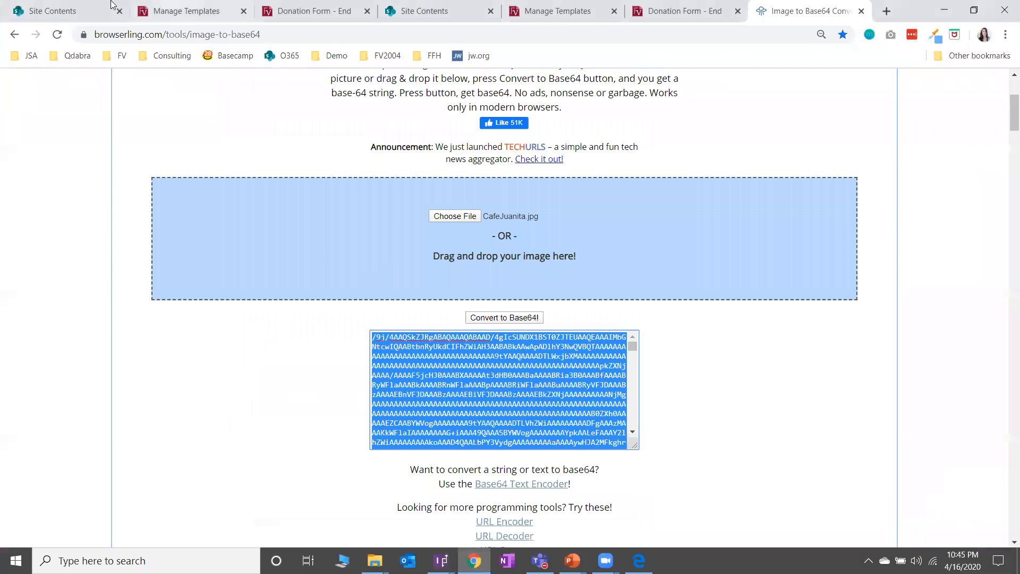
left_click(89, 9)
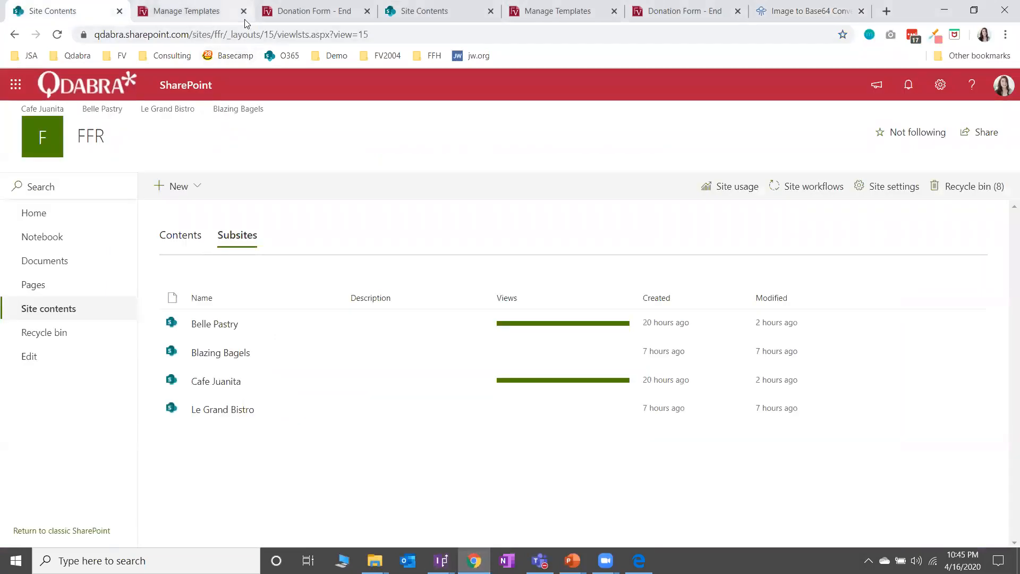
left_click(244, 11)
left_click(243, 11)
left_click(243, 11)
left_click(243, 11)
left_click(243, 11)
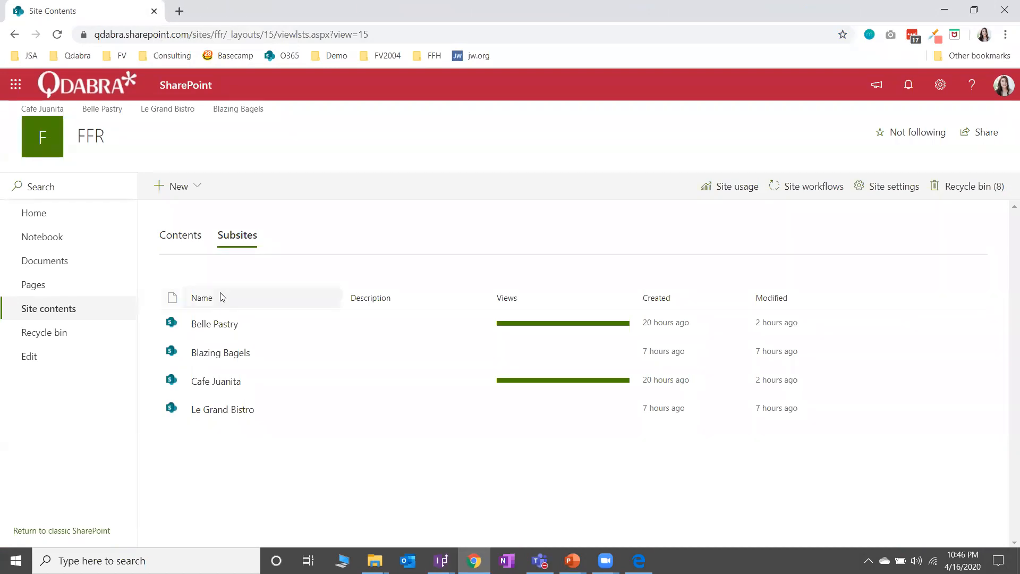
Step: Open the Cafe Juanita subsite and go to its Site Assets library to view the CompanyLogos.xml file
left_click(225, 382)
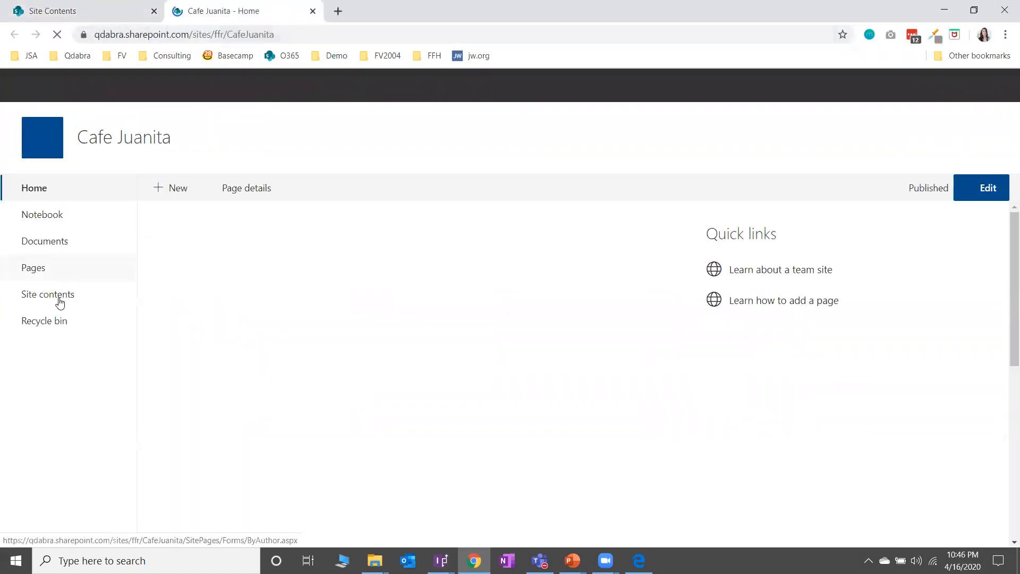
left_click(59, 332)
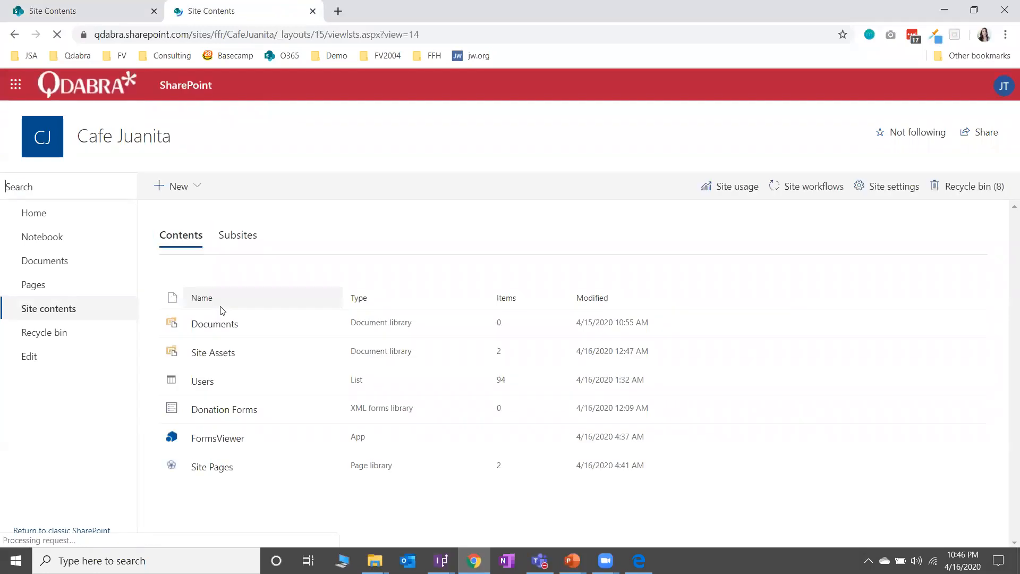
left_click(220, 356)
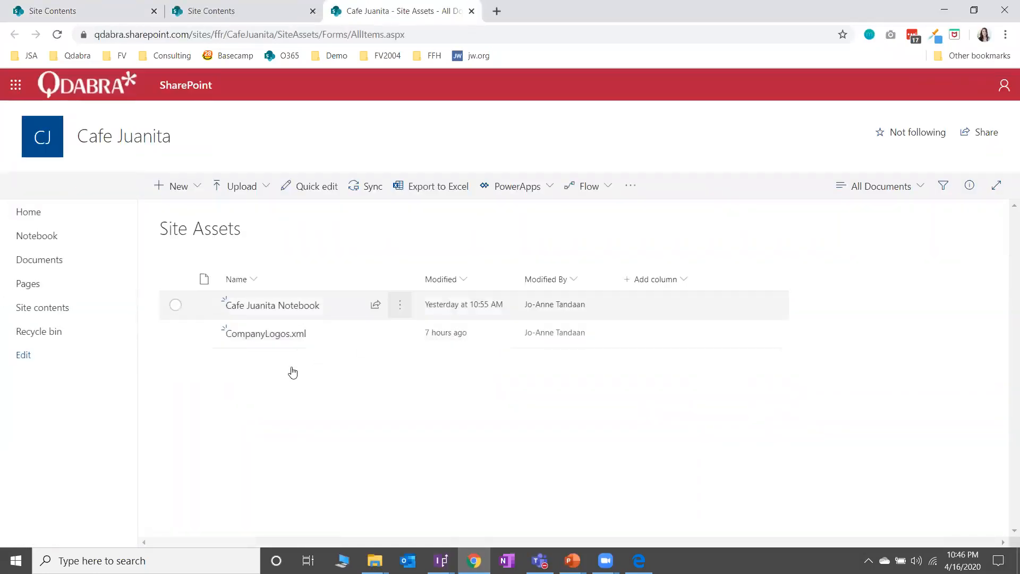
mouse_move(304, 343)
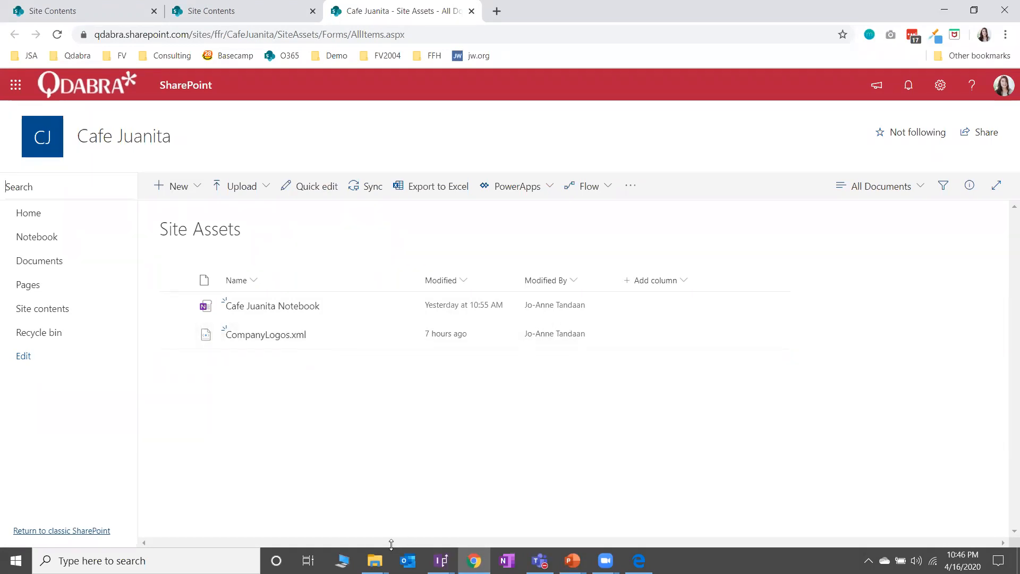
Step: Open Lab 2 - Dynamic Images Start.xsn from the Lab 2 folder in InfoPath design mode
left_click(374, 560)
left_click(284, 515)
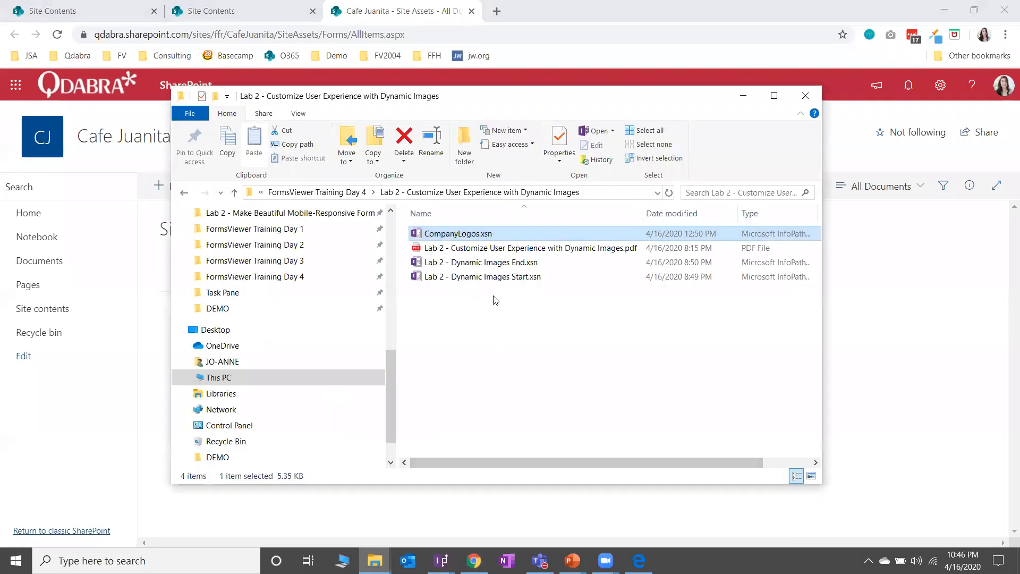
left_click(528, 280)
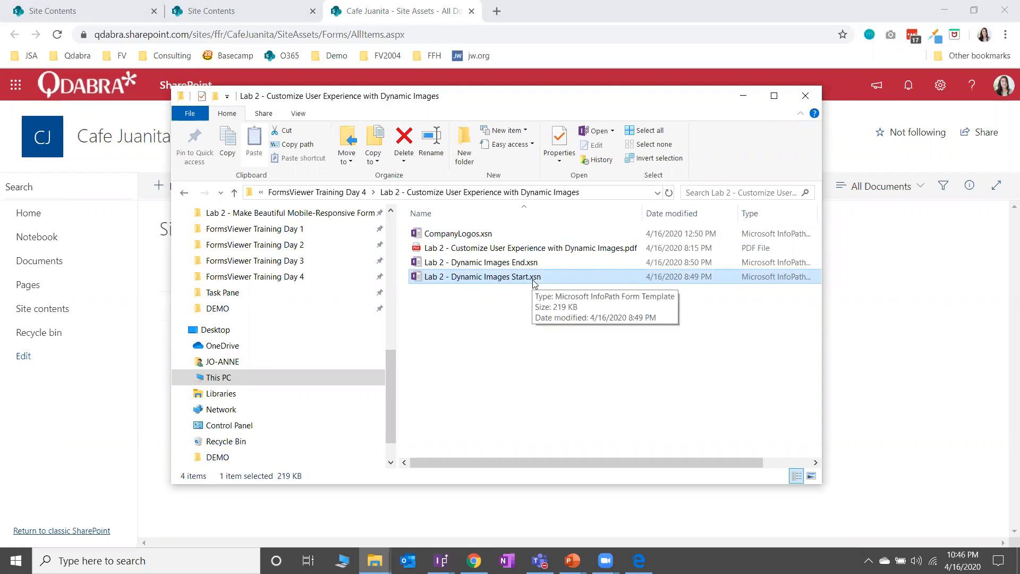
right_click(551, 279)
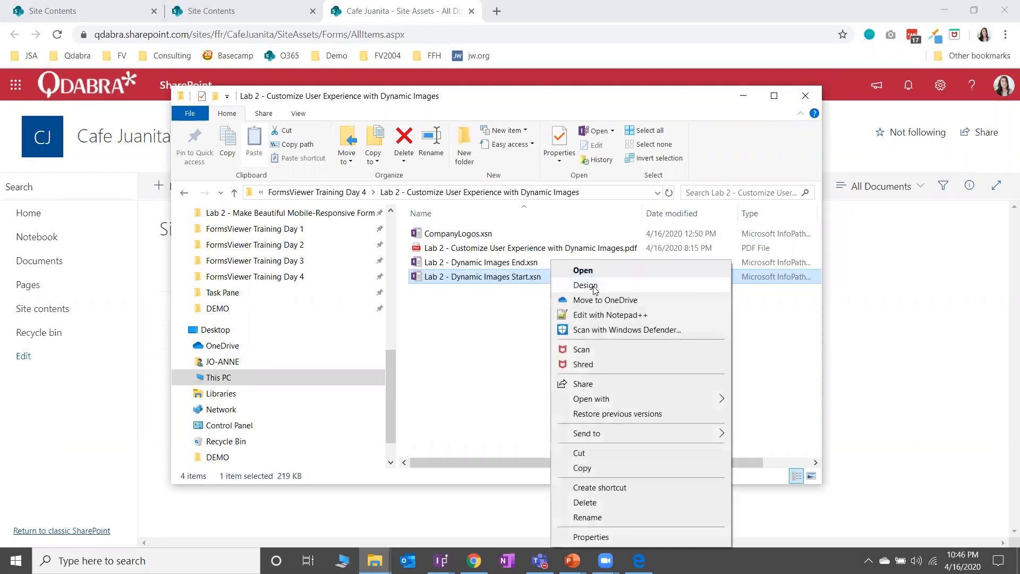
left_click(584, 285)
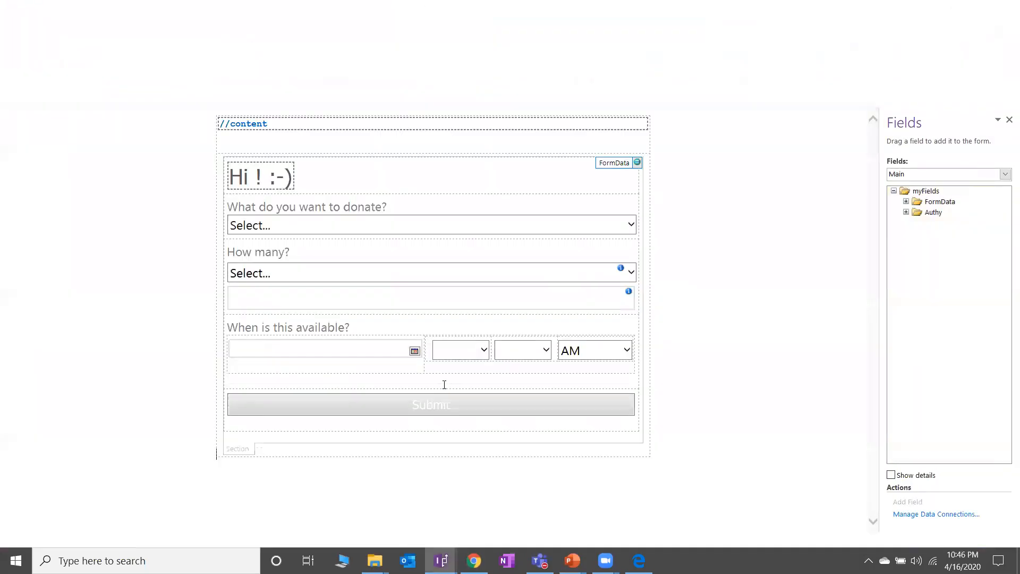
Step: Close the Form1 window and the other Lab 2 design window, keeping Lab 2 - Dynamic Images Start open
mouse_move(441, 560)
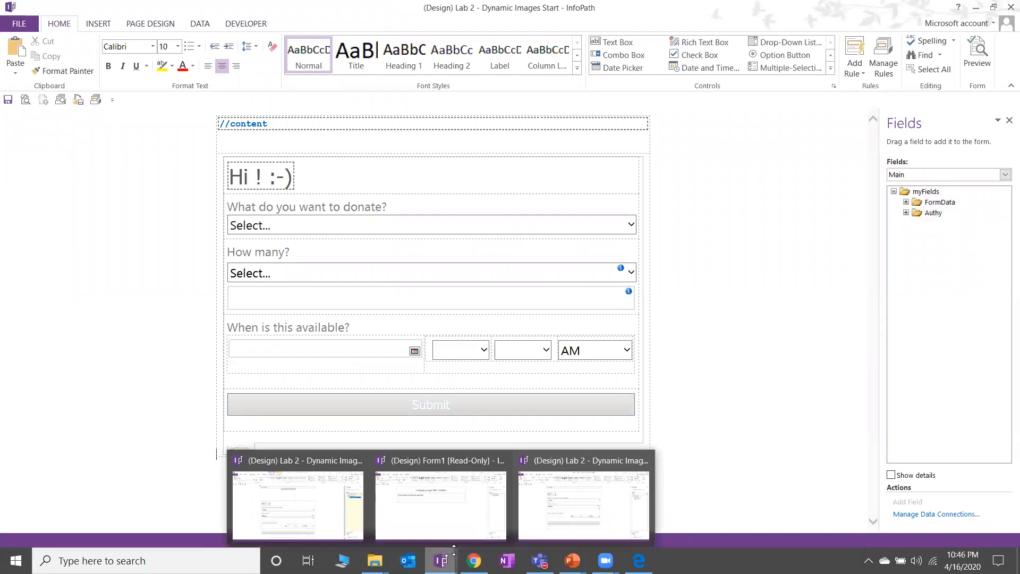
left_click(445, 502)
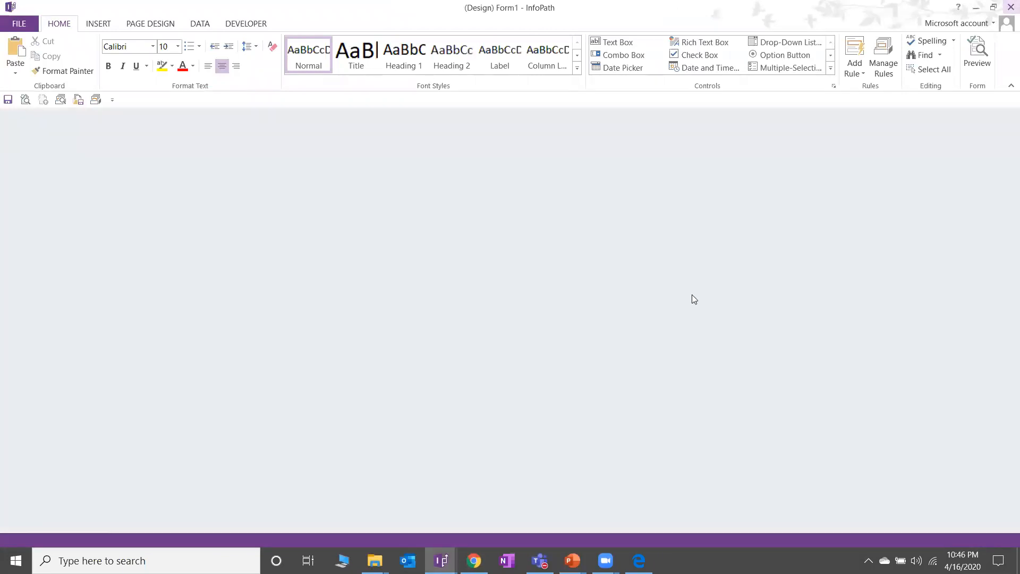
left_click(440, 560)
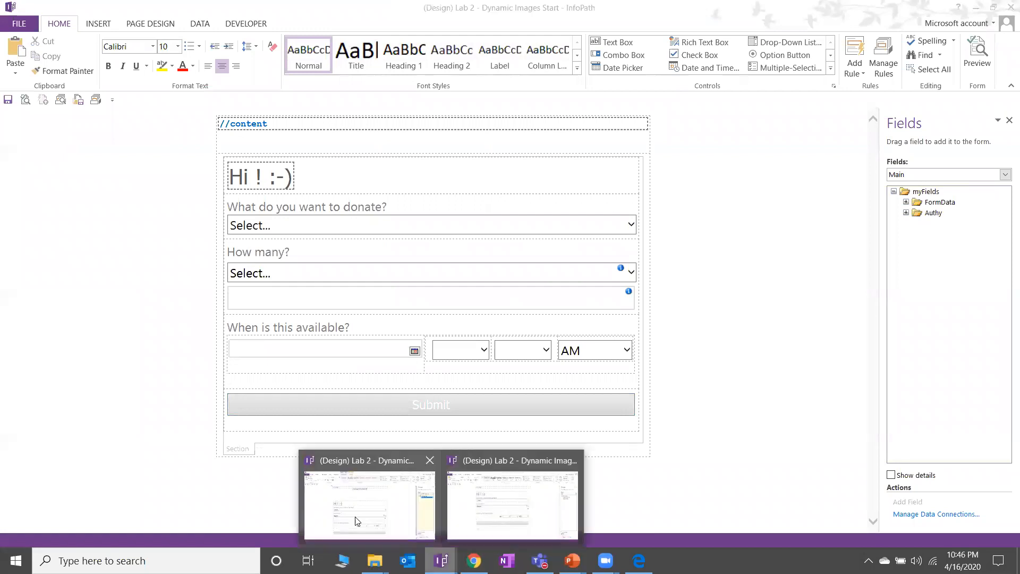
left_click(357, 521)
left_click(1011, 8)
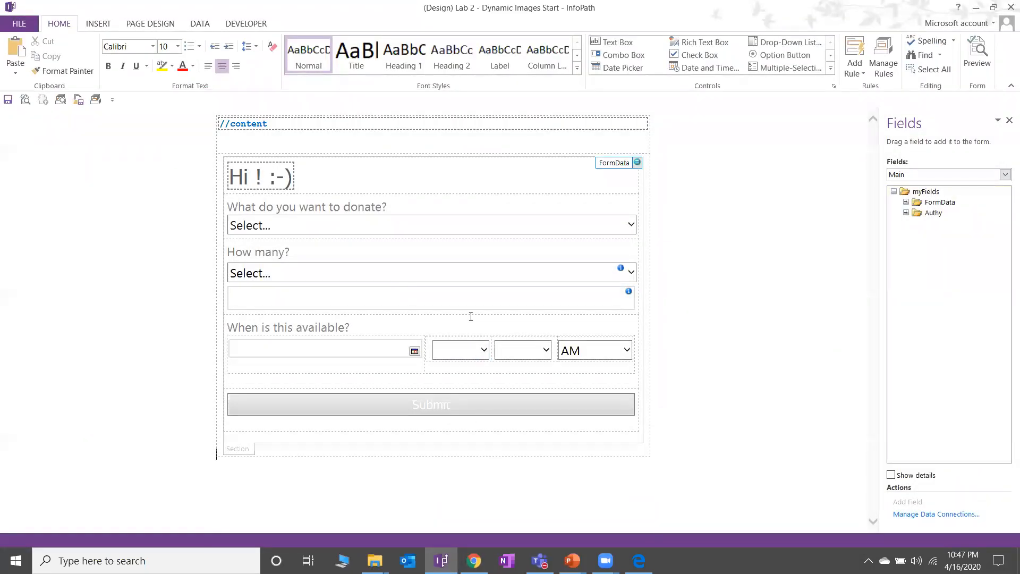
Step: Start a new data connection for the form template that receives data from an XML document
left_click(201, 24)
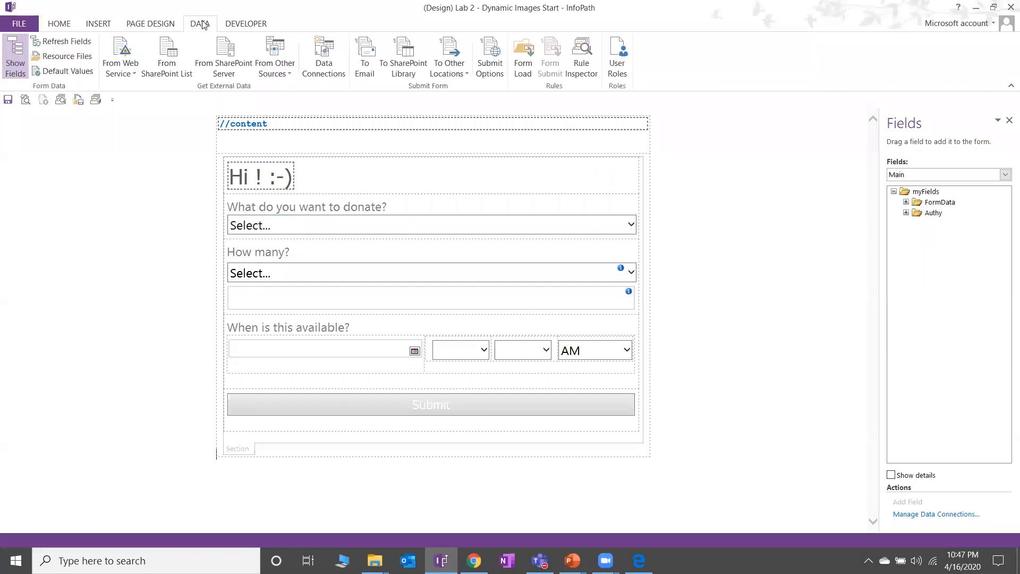
left_click(340, 70)
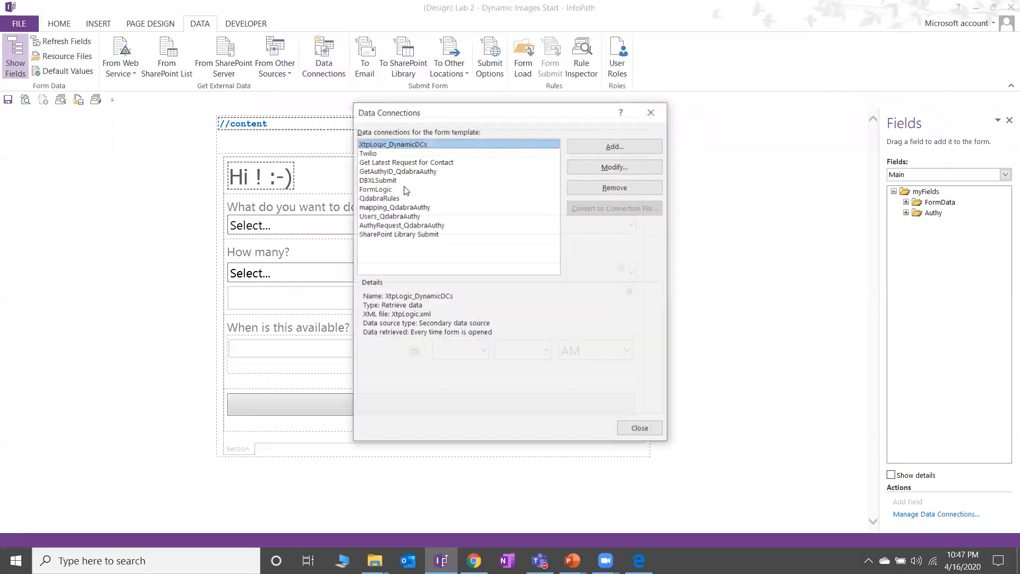
left_click(624, 150)
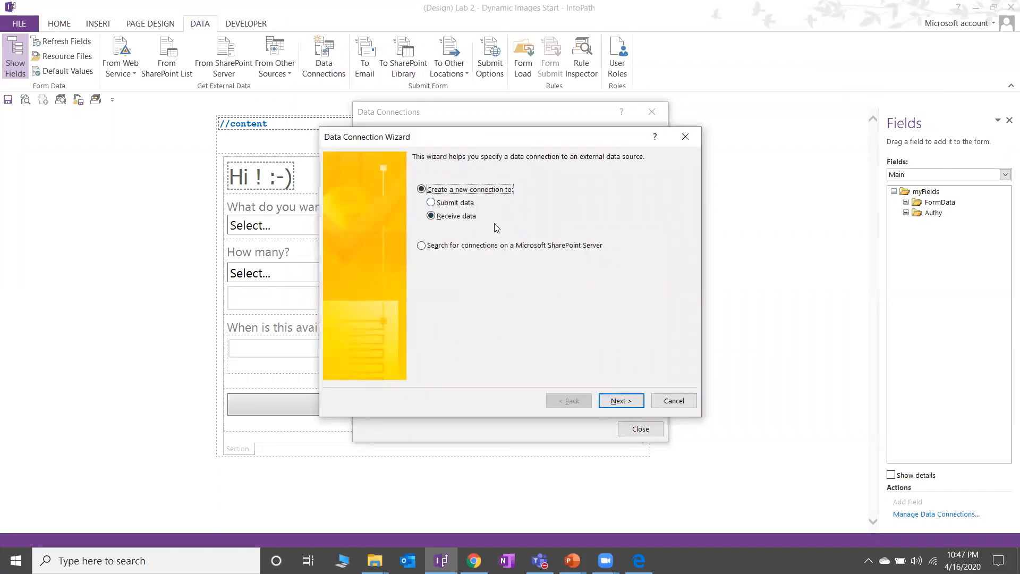
left_click(636, 400)
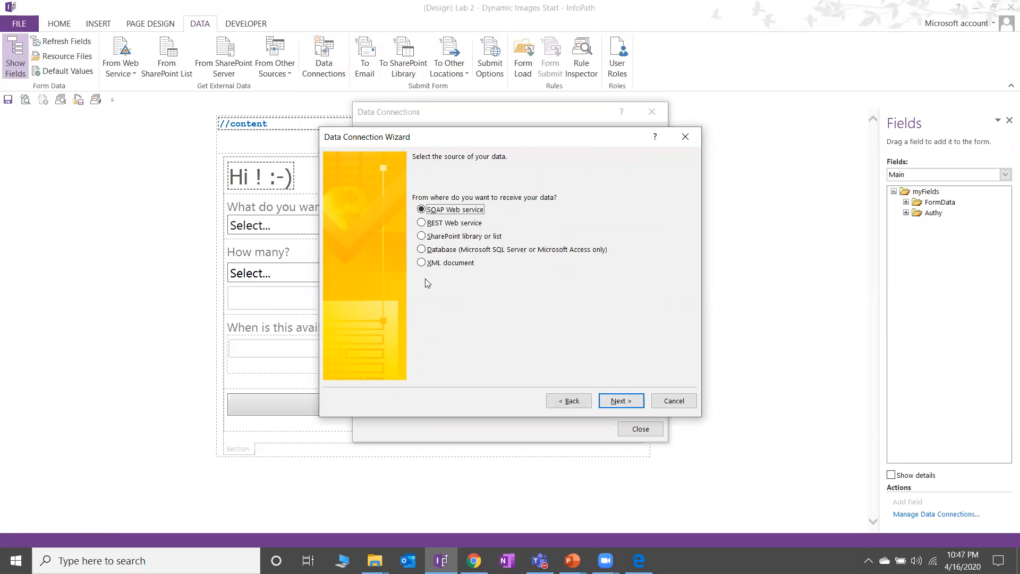
left_click(423, 264)
left_click(633, 403)
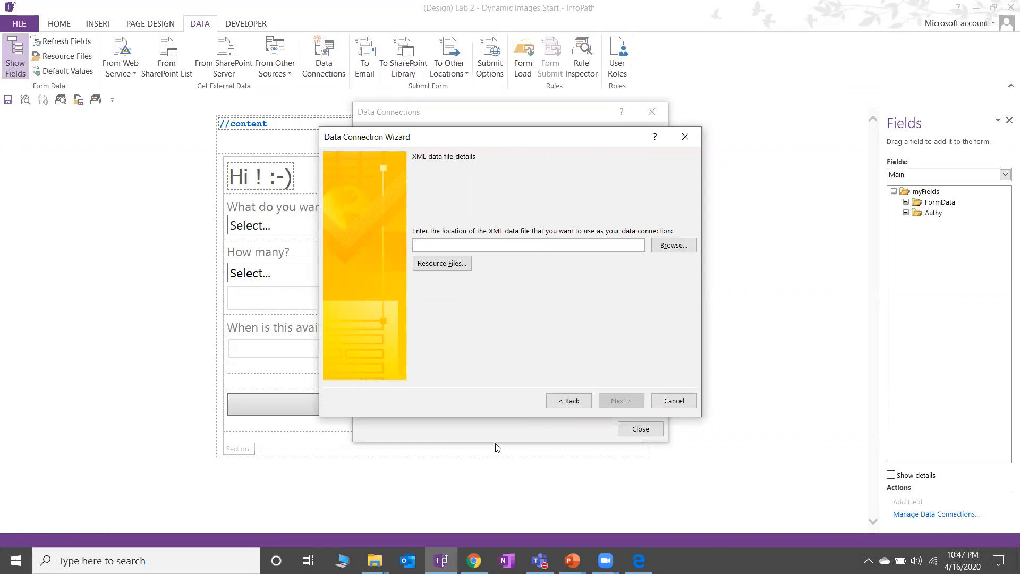
mouse_move(474, 561)
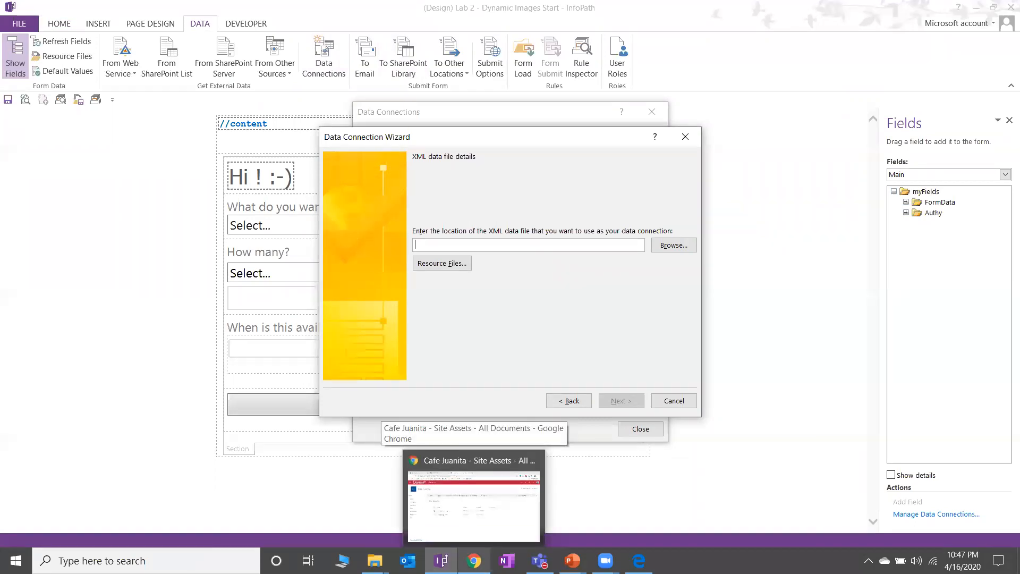
left_click(473, 502)
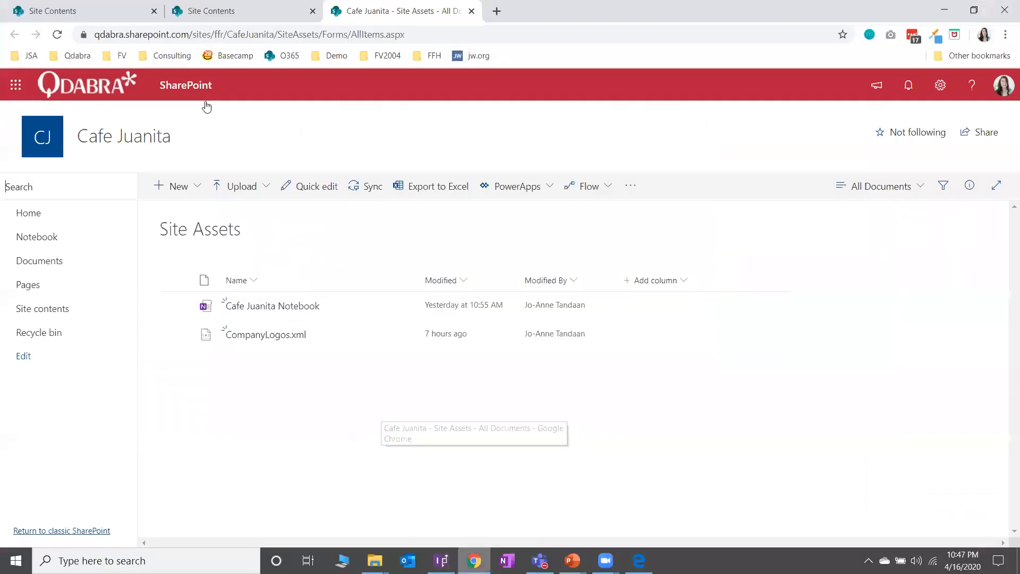
left_click(302, 36)
left_click(344, 35)
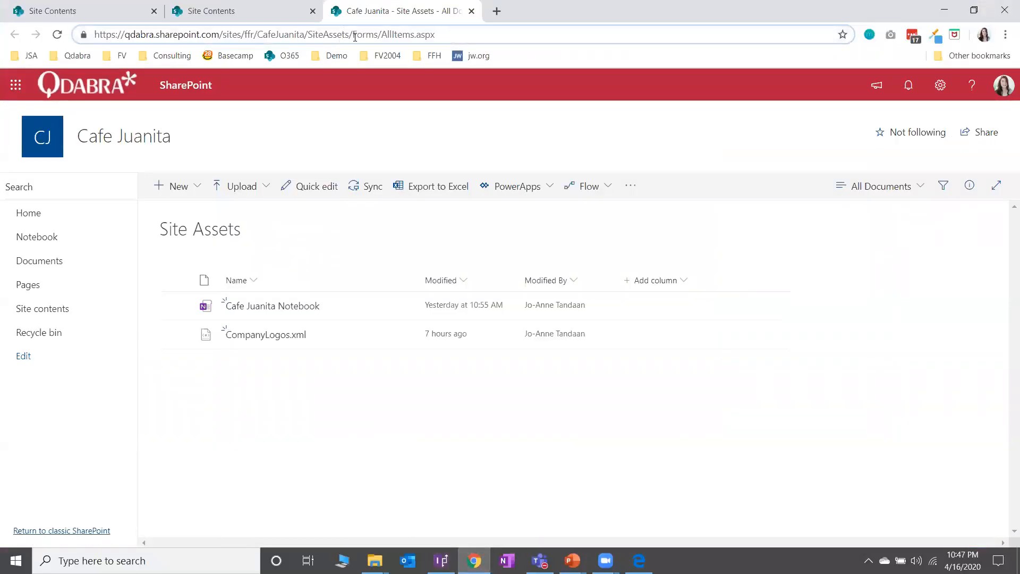
left_click_drag(353, 35, 91, 36)
key("ctrl+c")
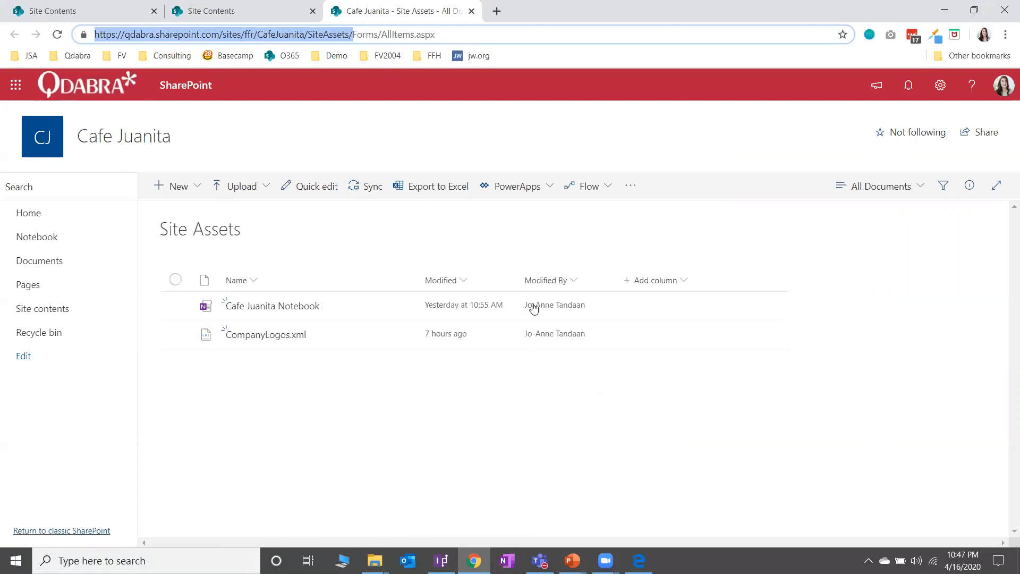
left_click(441, 560)
key("ctrl+v")
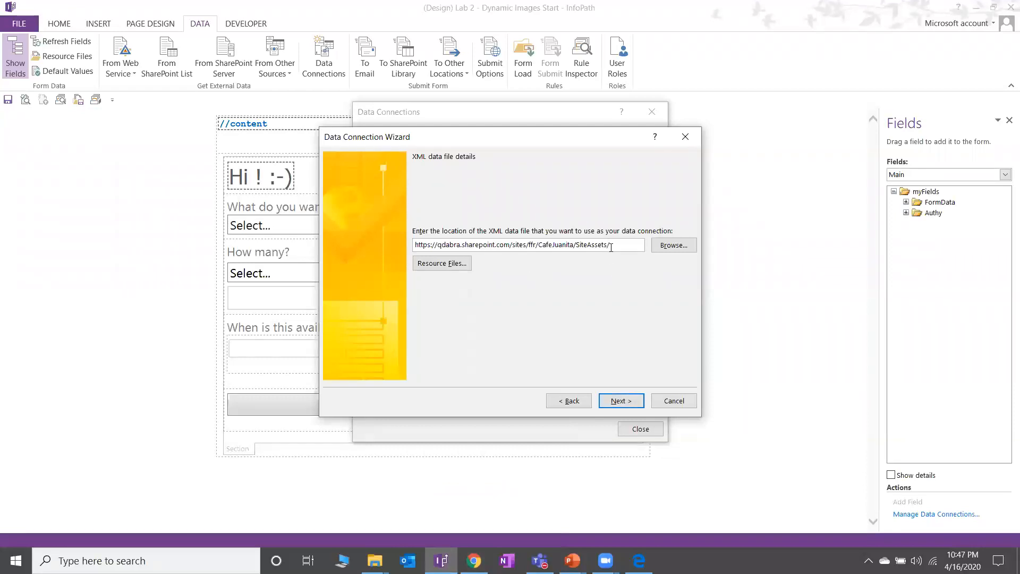
Step: Check the XML file's name in the Site Assets library and complete the data file location with CompanyLogos.xml
left_click_drag(620, 246, 413, 245)
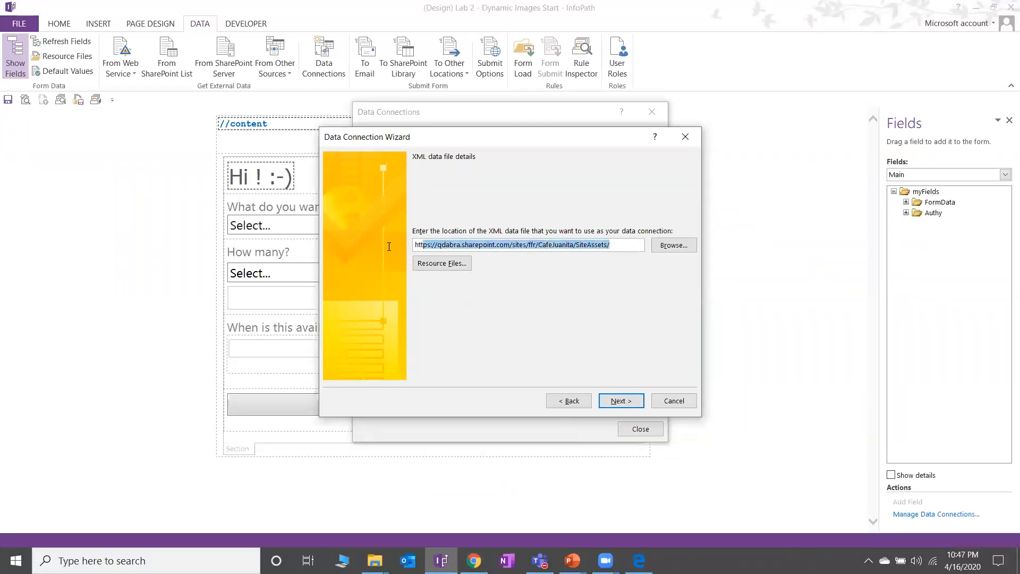
left_click(619, 246)
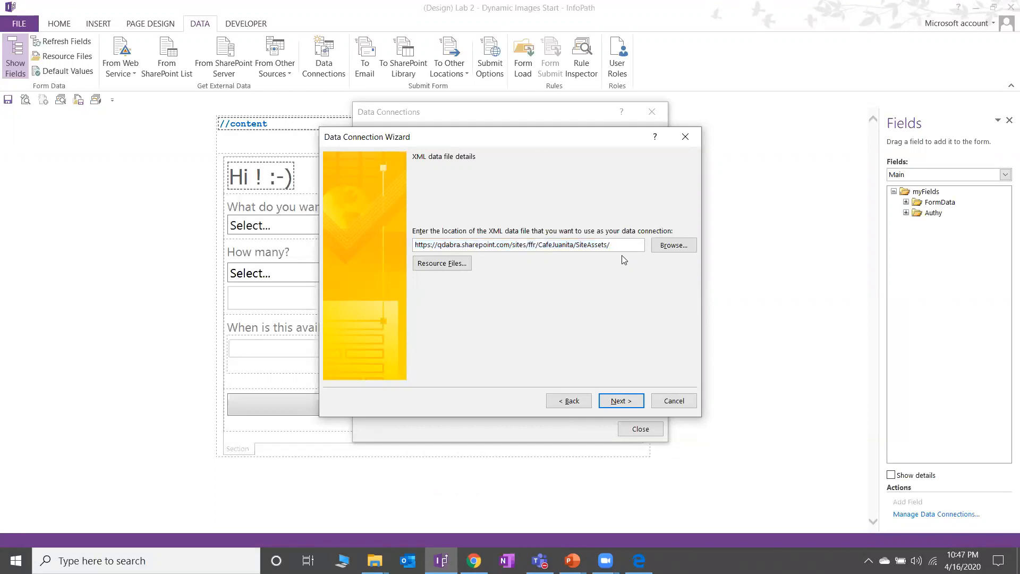
left_click(473, 560)
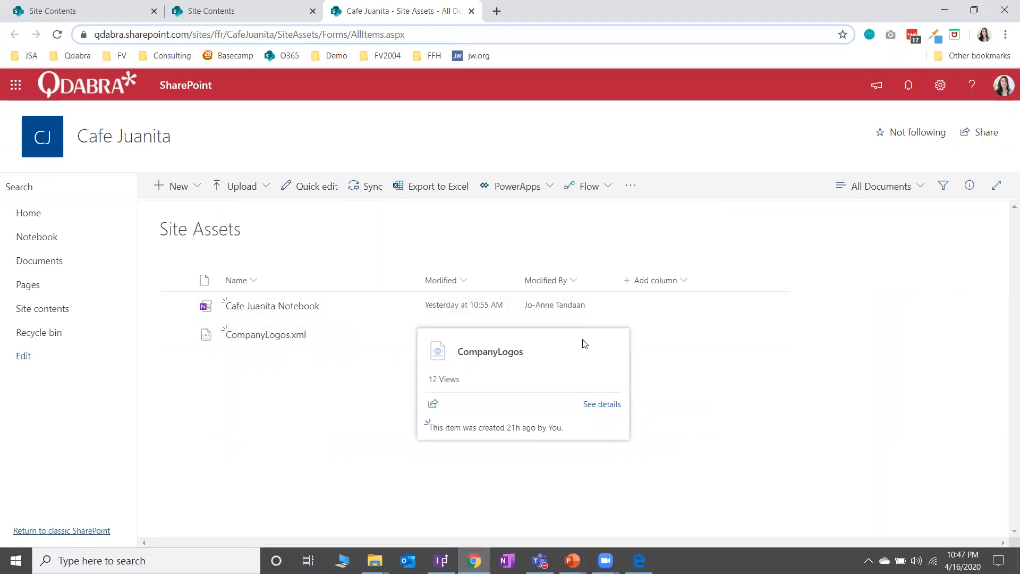
key("alt+Tab")
type("Com")
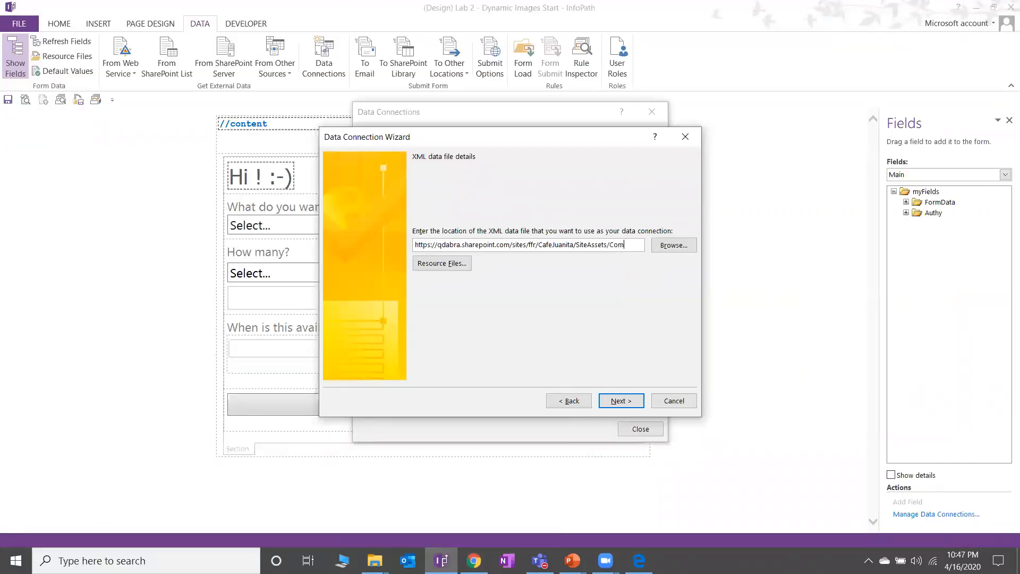
type("panyLogos")
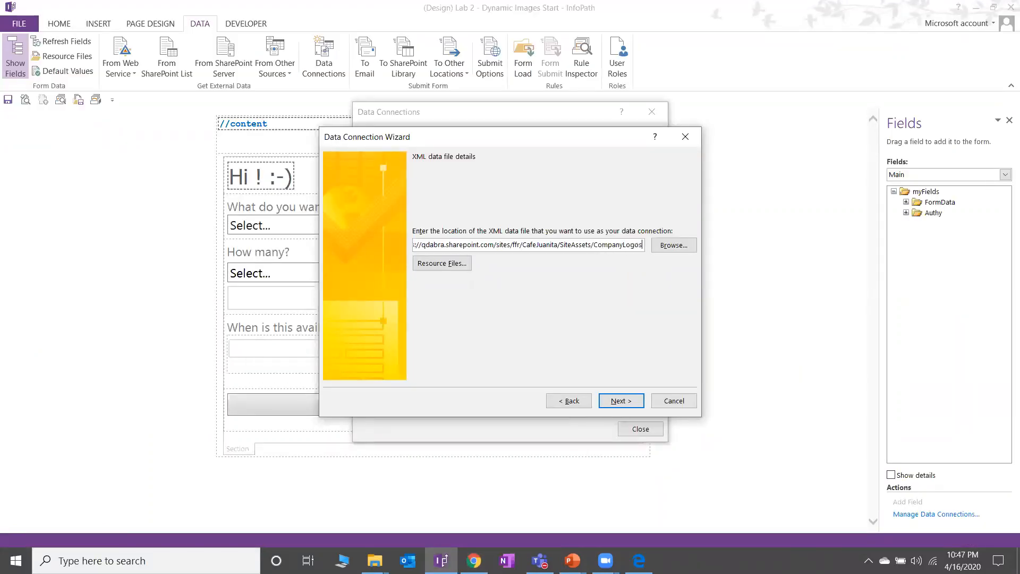
type(".xml")
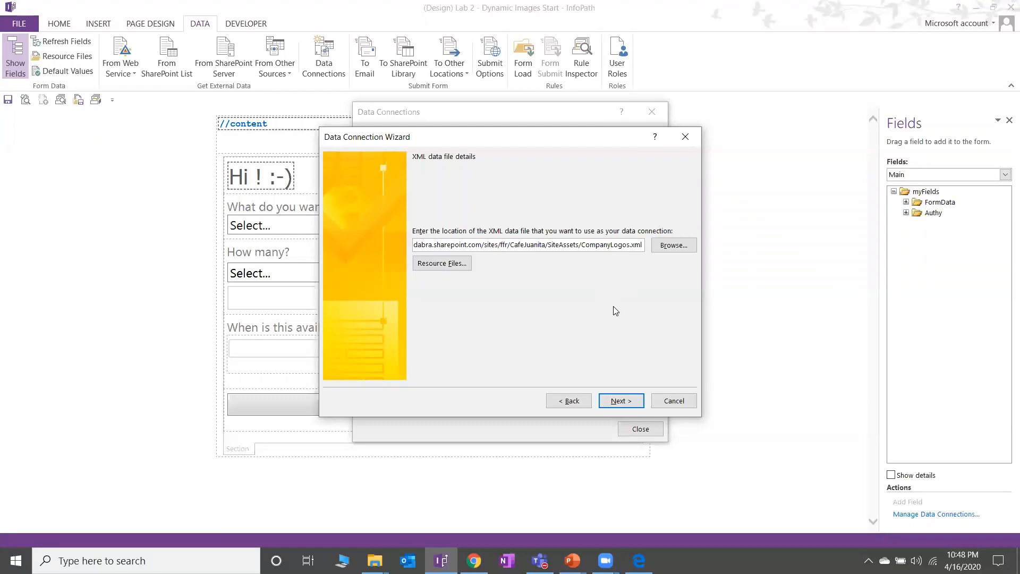
Step: Access the data from the specified location, turn off automatic retrieval on form opening, and finish the CompanyLogos connection
left_click(621, 401)
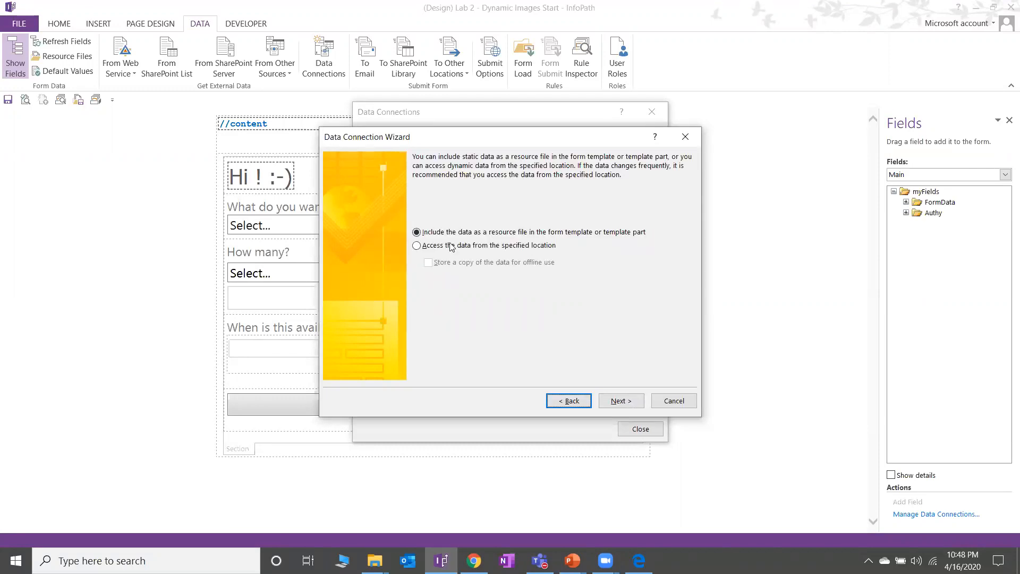
left_click(418, 246)
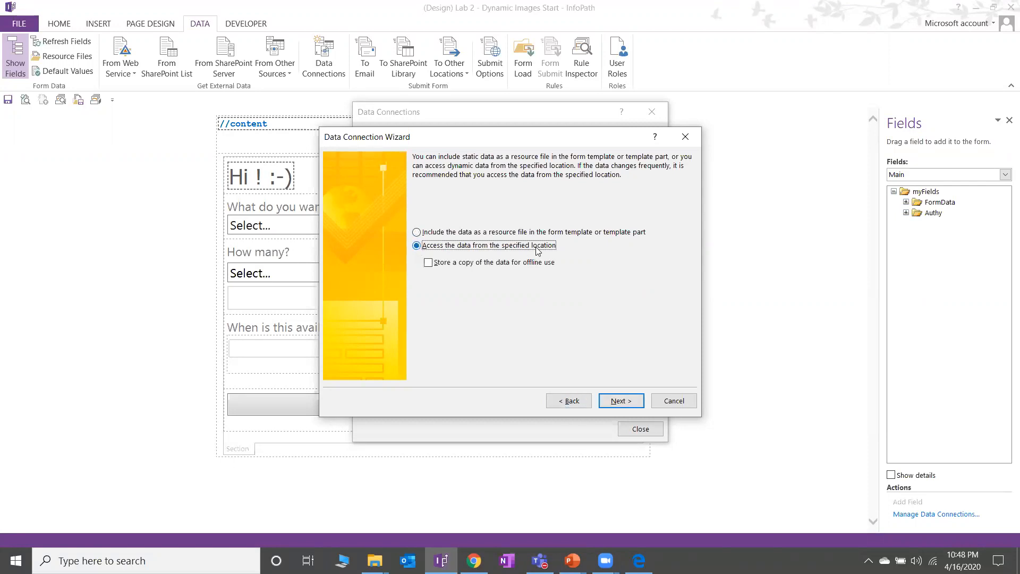
left_click(631, 405)
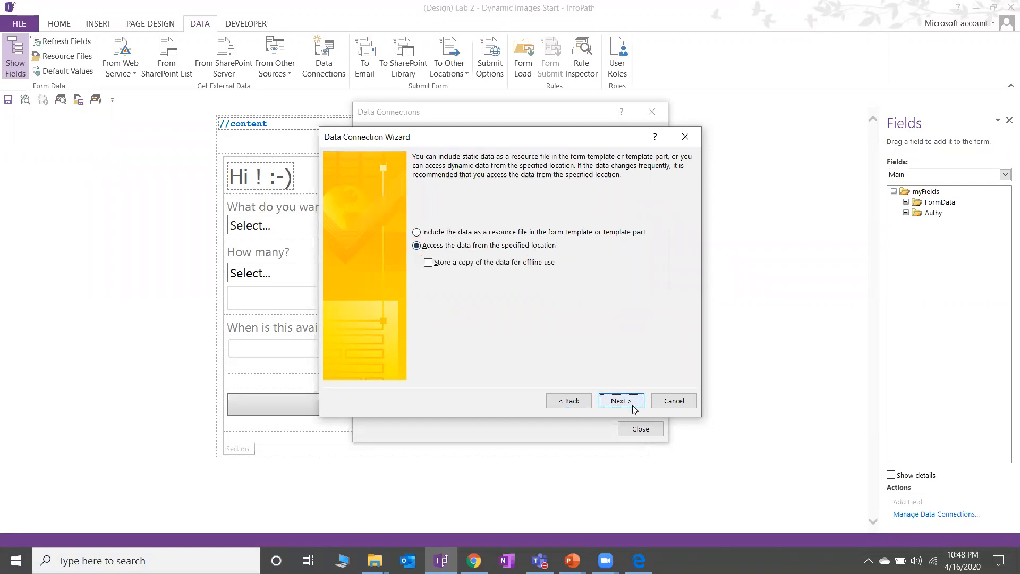
left_click(417, 235)
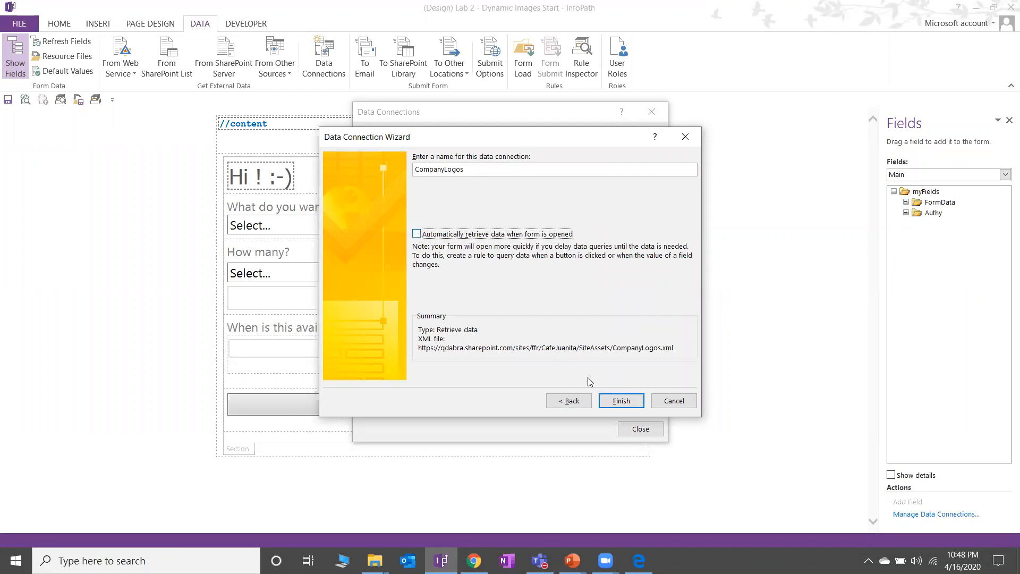
left_click(622, 402)
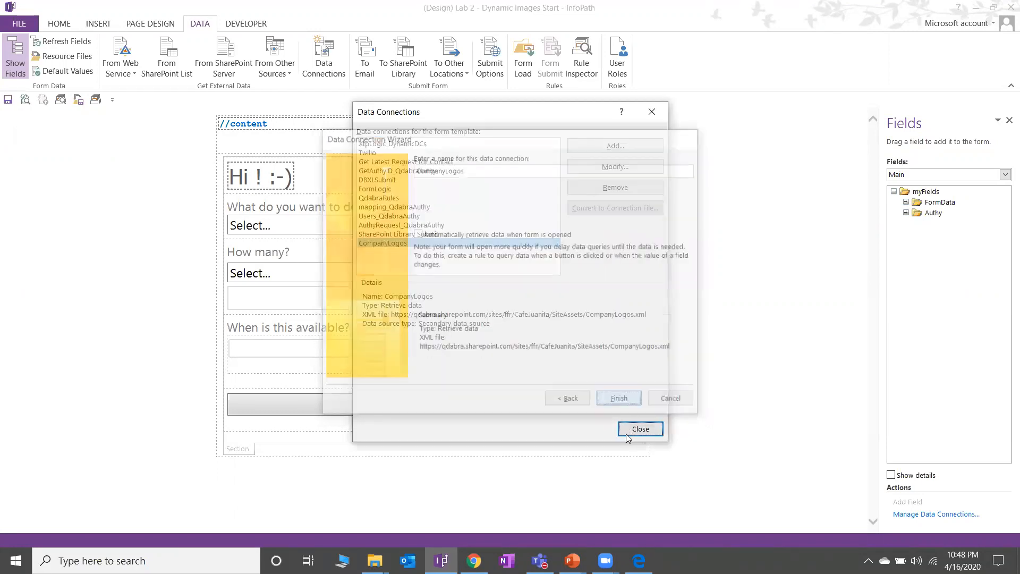
left_click(632, 431)
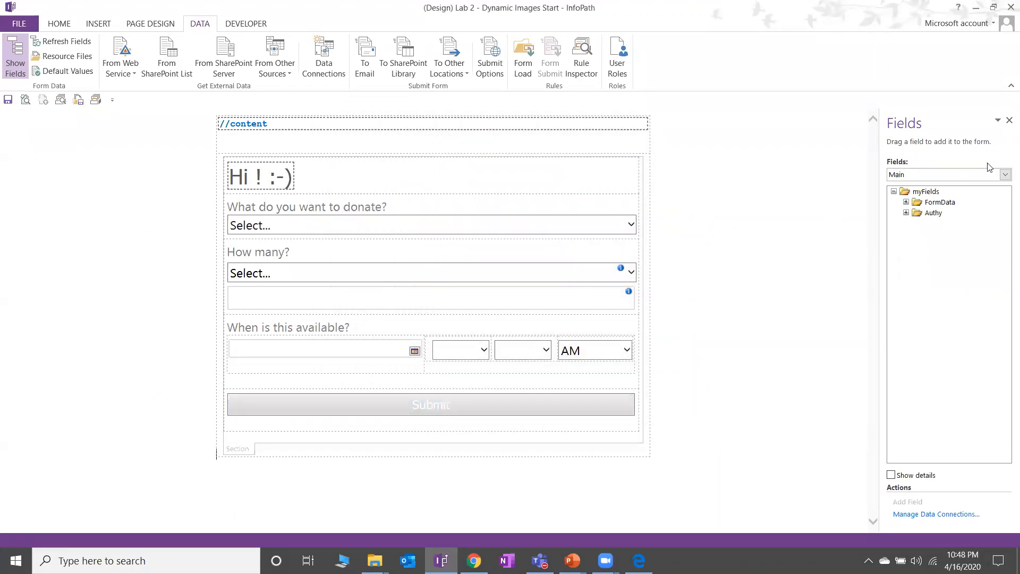
Step: Insert the ImageBase64 field from the CompanyLogos secondary data source into the empty row above the greeting
left_click(963, 174)
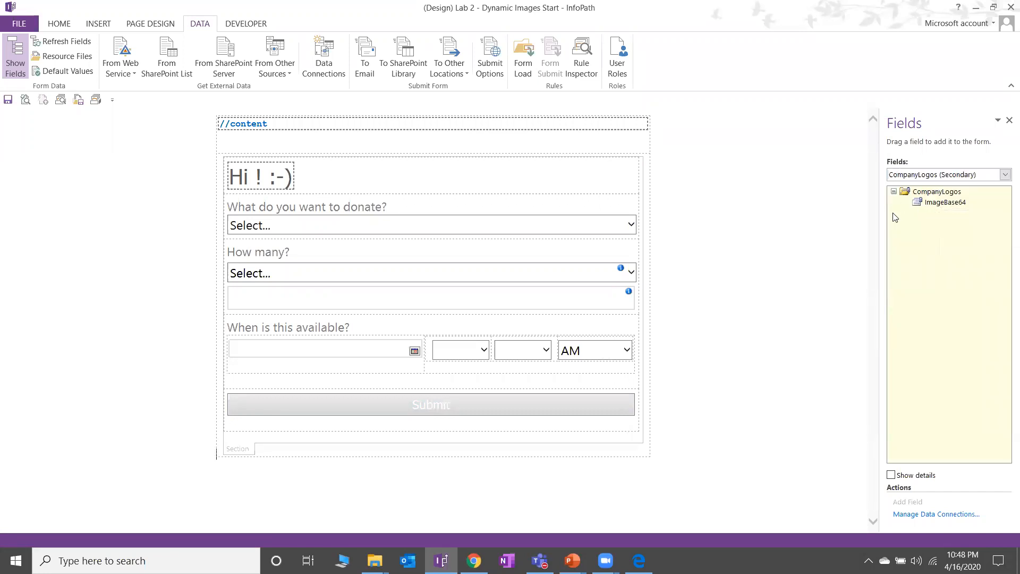
left_click(569, 140)
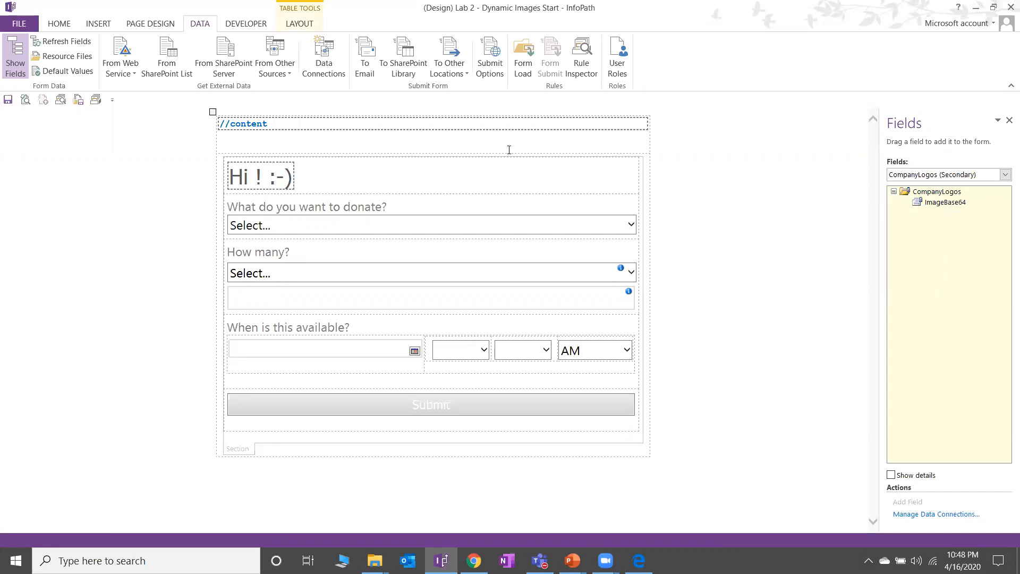
left_click(935, 206)
left_click_drag(935, 207, 452, 139)
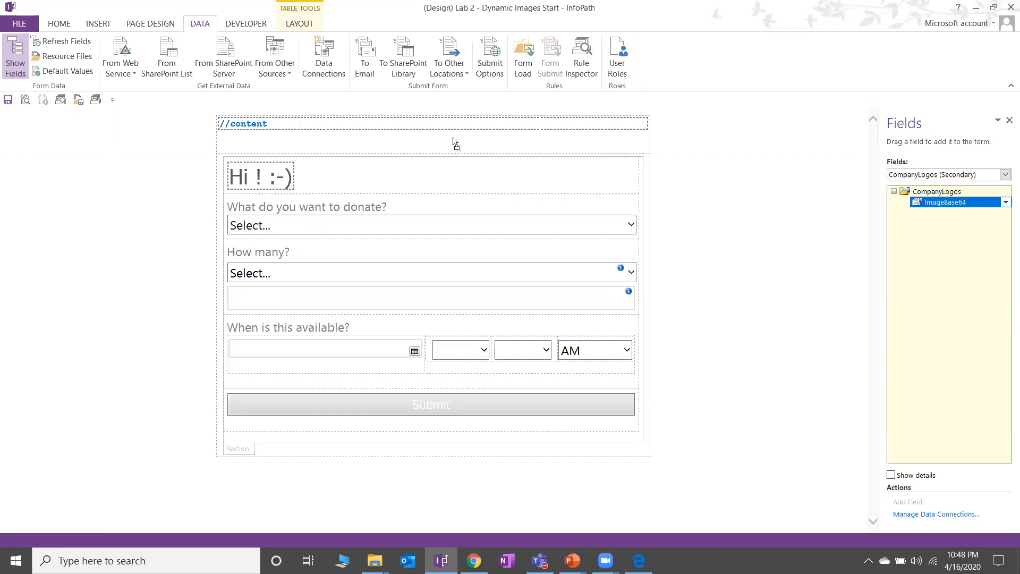
left_click_drag(455, 142, 464, 139)
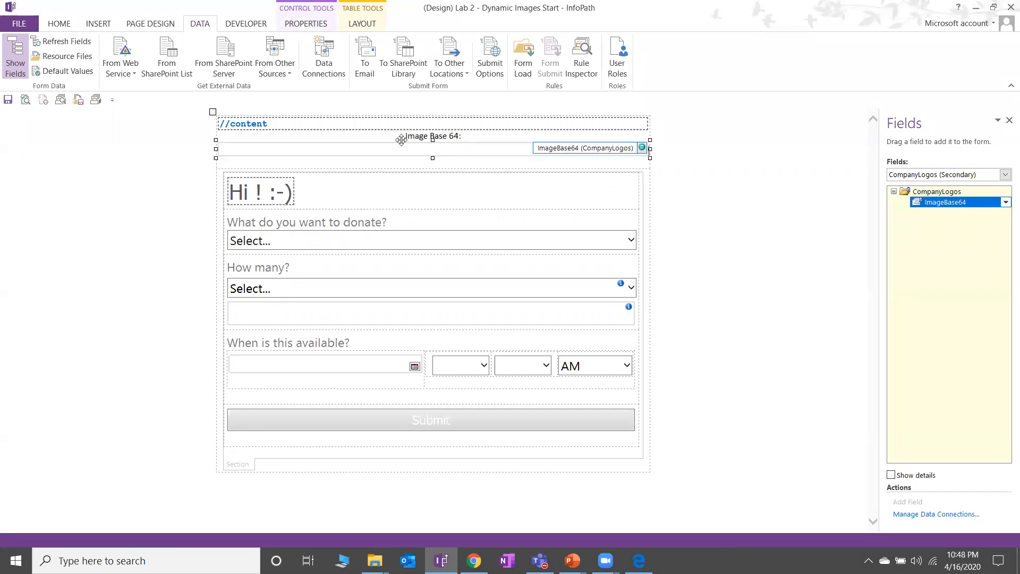
left_click(464, 135)
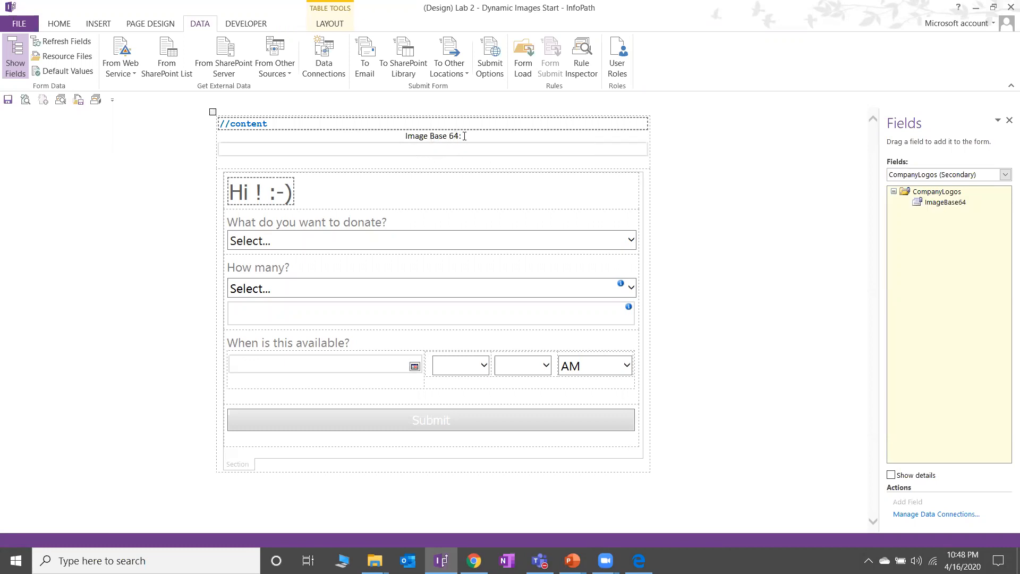
left_click_drag(945, 202, 427, 147)
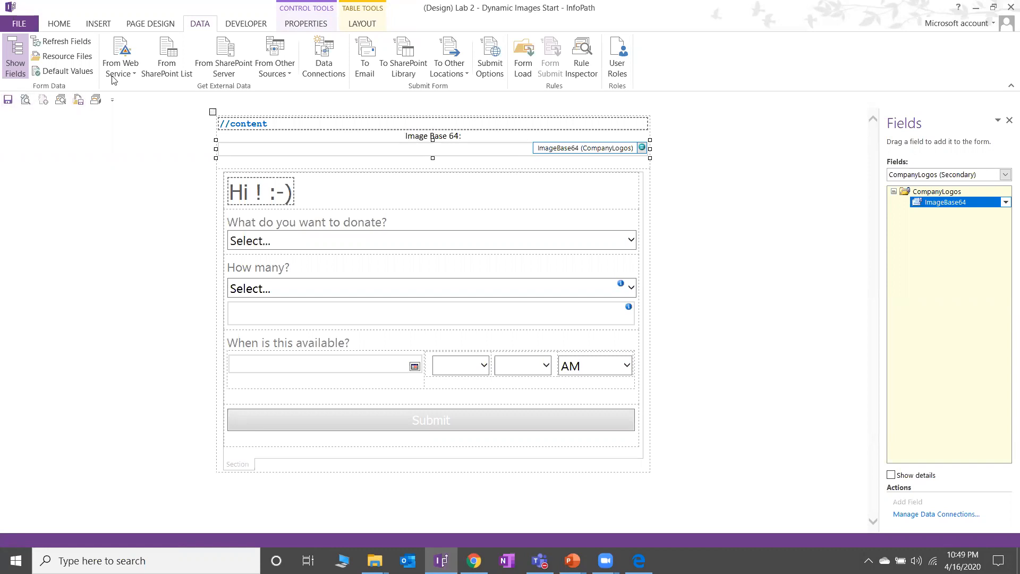
Step: Start saving the form template under a new name and go to the Cafe Juanita folder inside DEMO
left_click(993, 7)
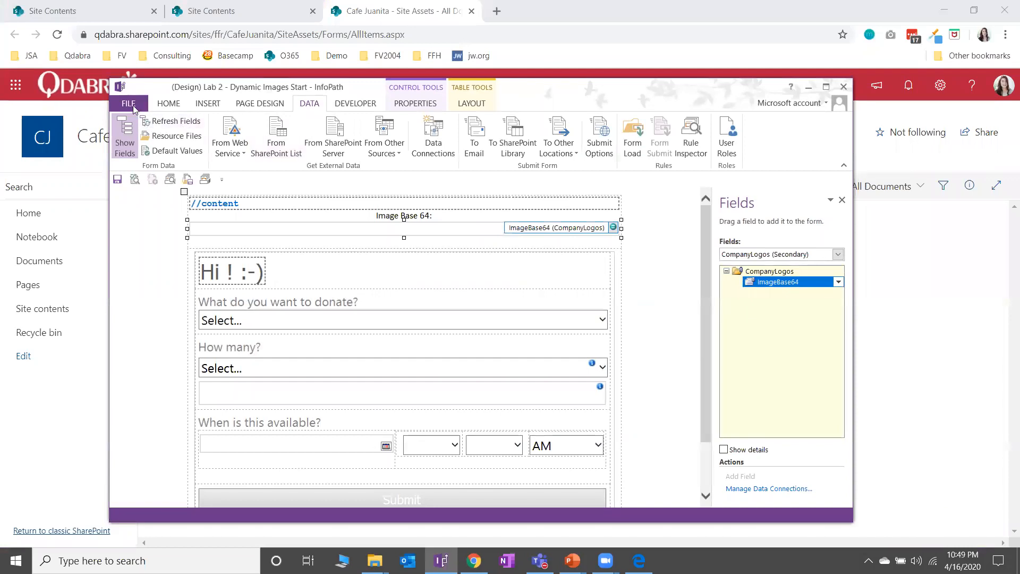
left_click(132, 104)
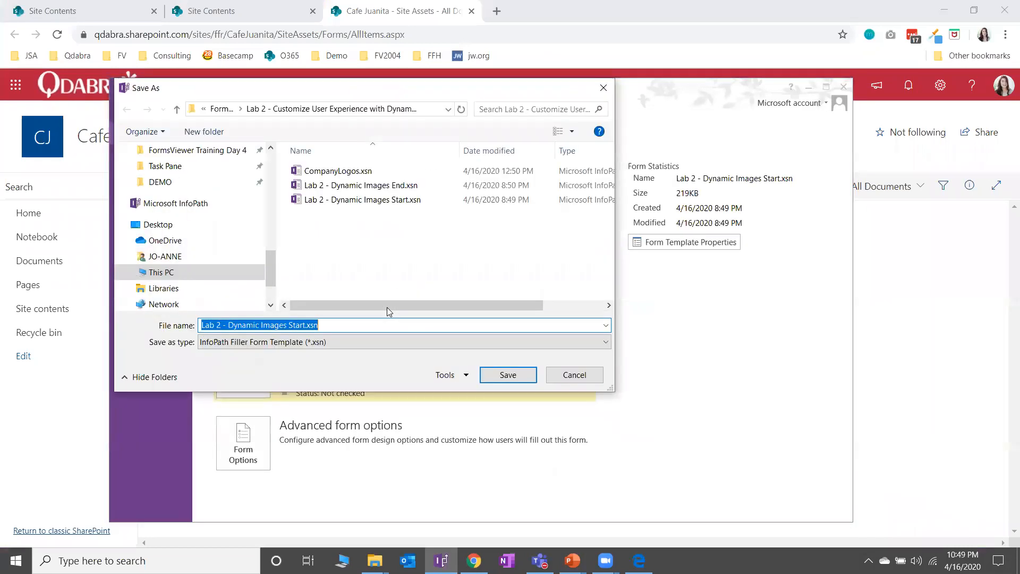
left_click(201, 211)
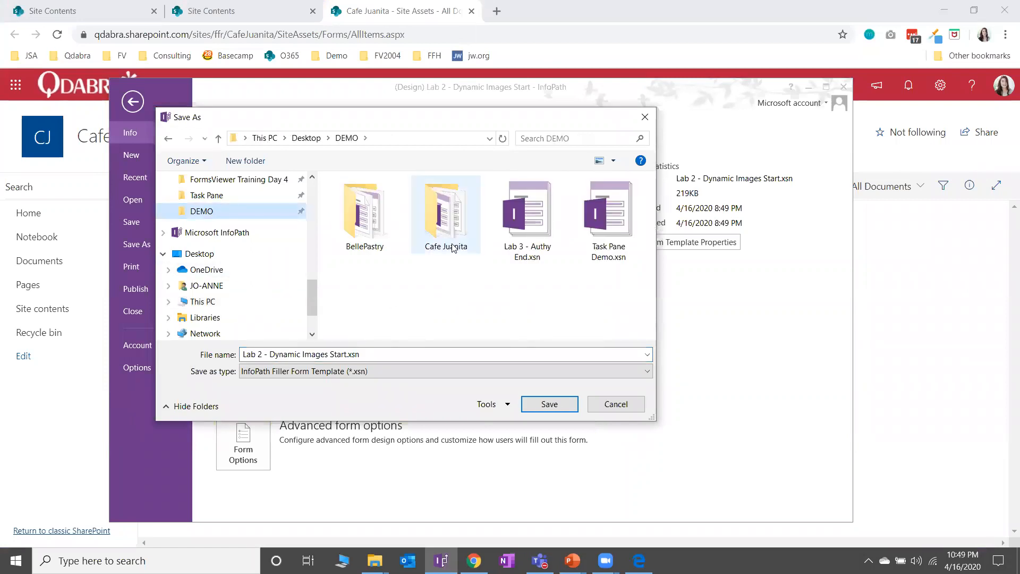
double_click(445, 212)
Step: Change the template's file name to Lab 2 - Dynamic Images End.xsn
left_click(344, 355)
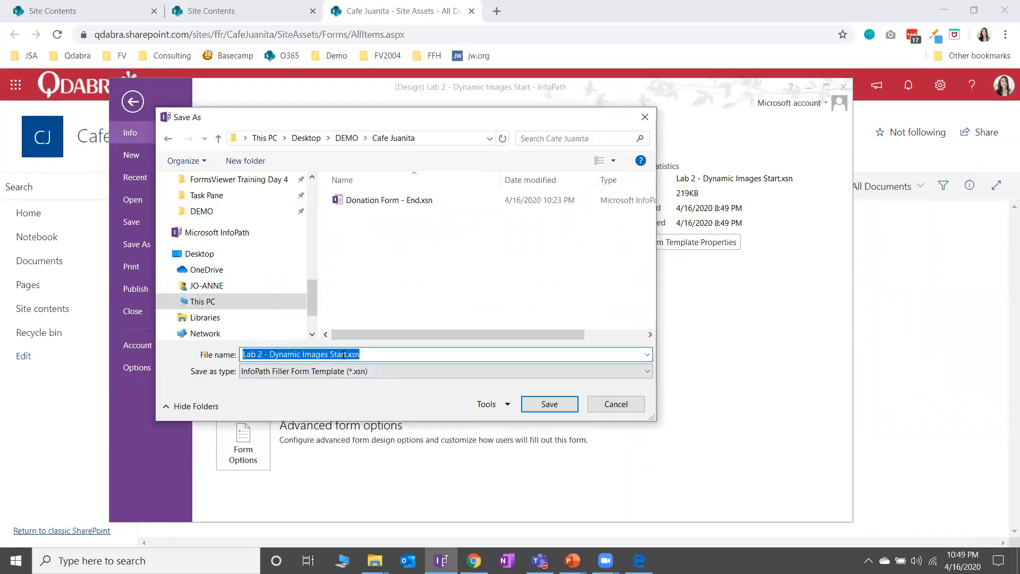
left_click(345, 355)
key("BackSpace")
key("BackSpace")
key("BackSpace")
key("BackSpace")
key("BackSpace")
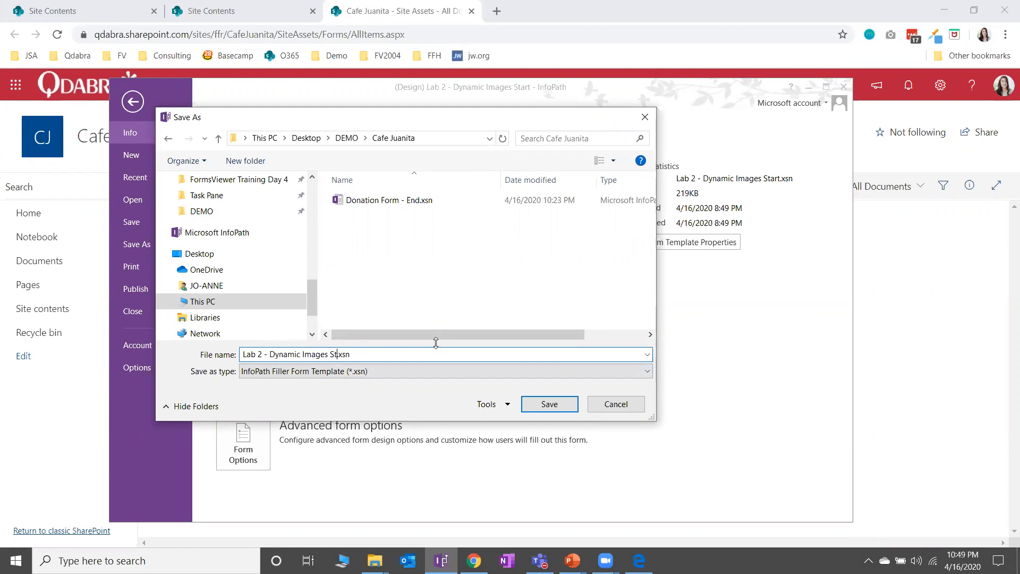
type("End")
Step: Create a new folder named SRC inside the Cafe Juanita folder
left_click(261, 163)
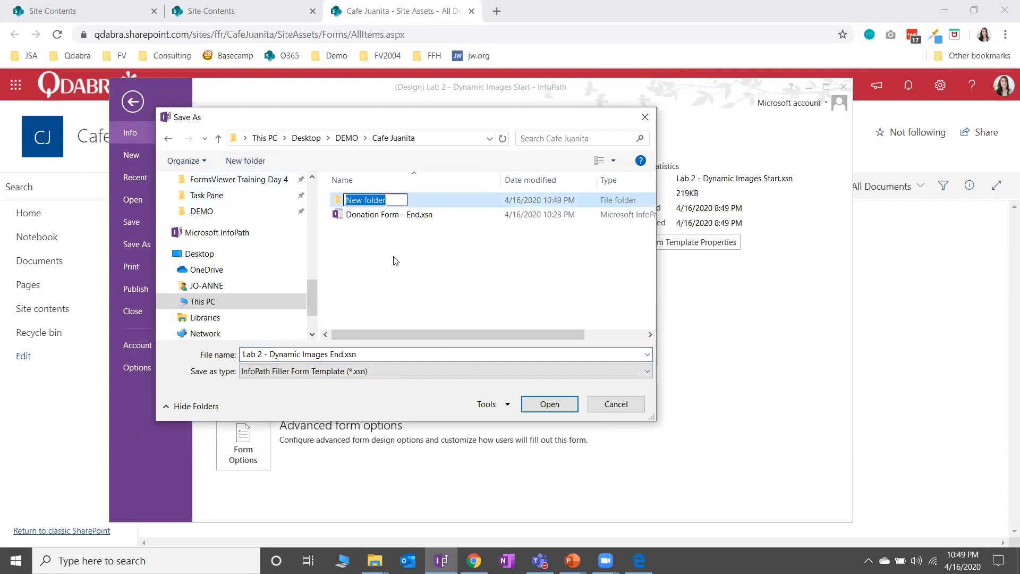
type("SRC")
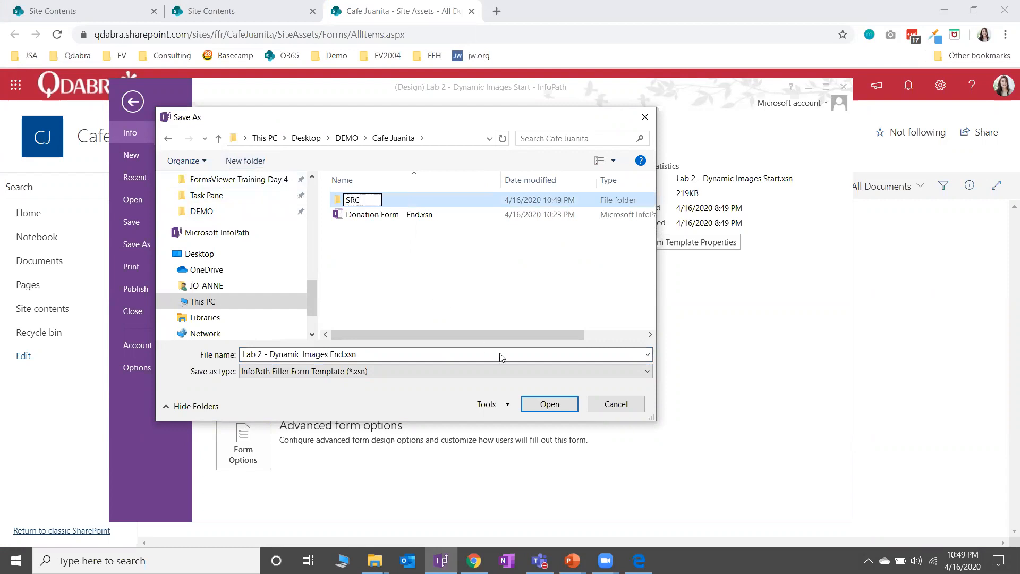
key("Return")
Step: Dismiss the location errors, reopen the Cafe Juanita folder in DEMO, and save the template there
left_click(549, 404)
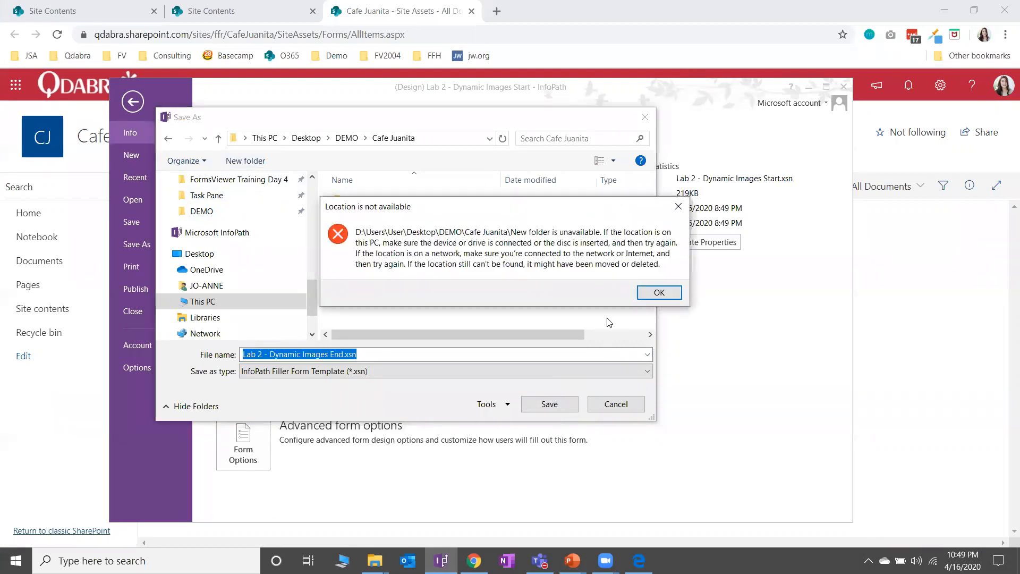
left_click(658, 292)
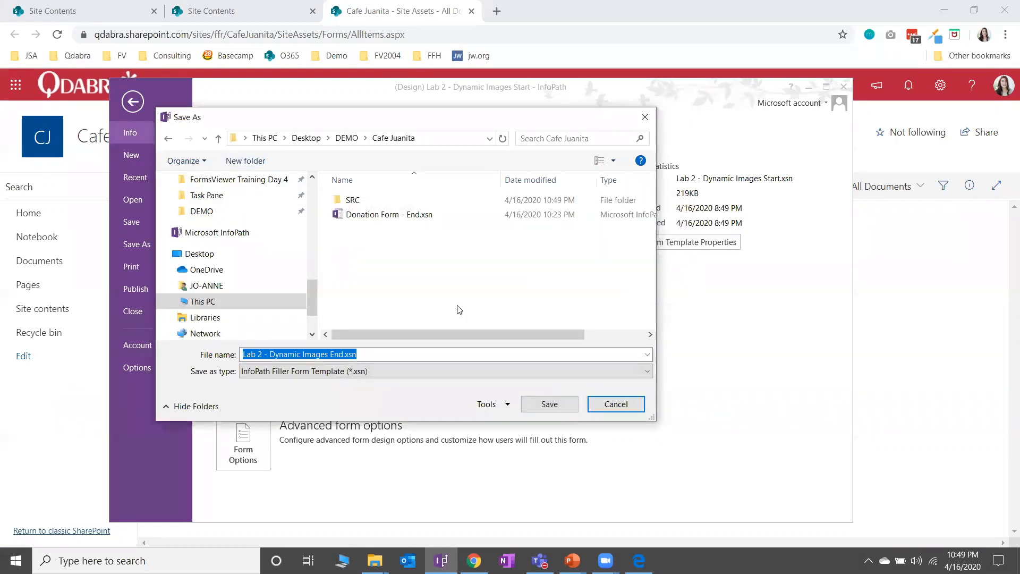
left_click(551, 404)
left_click(655, 295)
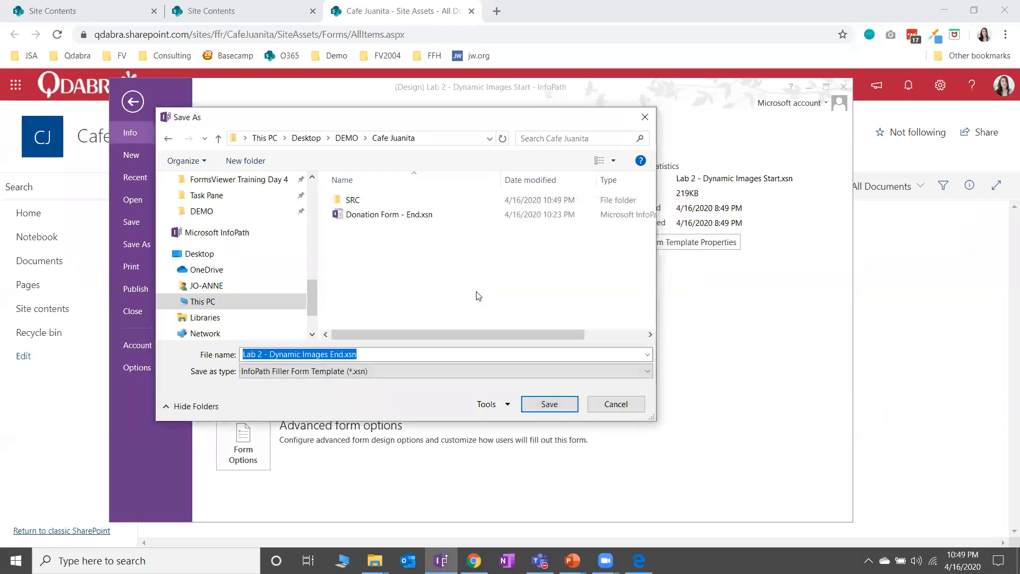
scroll(239, 207, "up", 1)
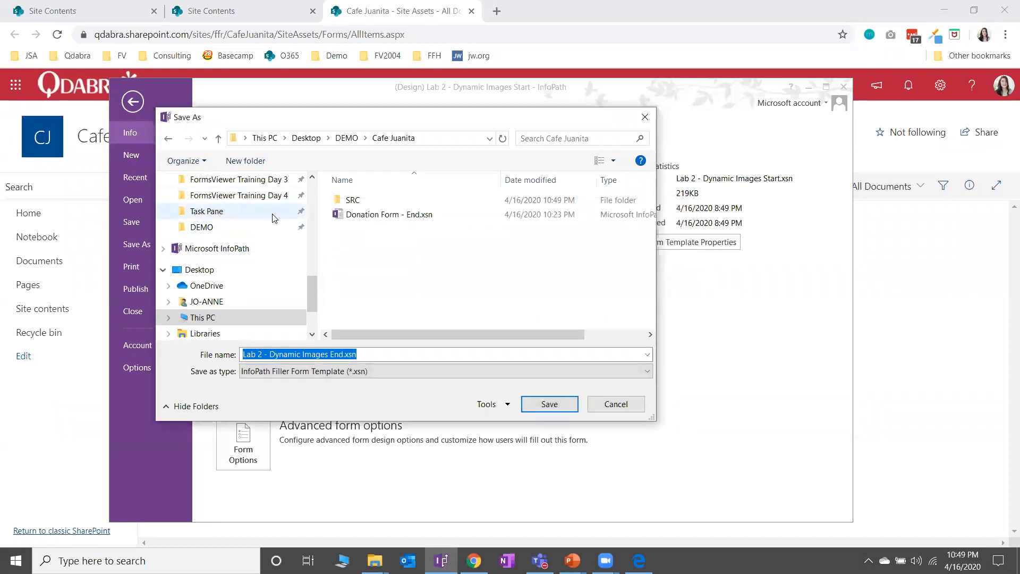
left_click(237, 232)
double_click(449, 242)
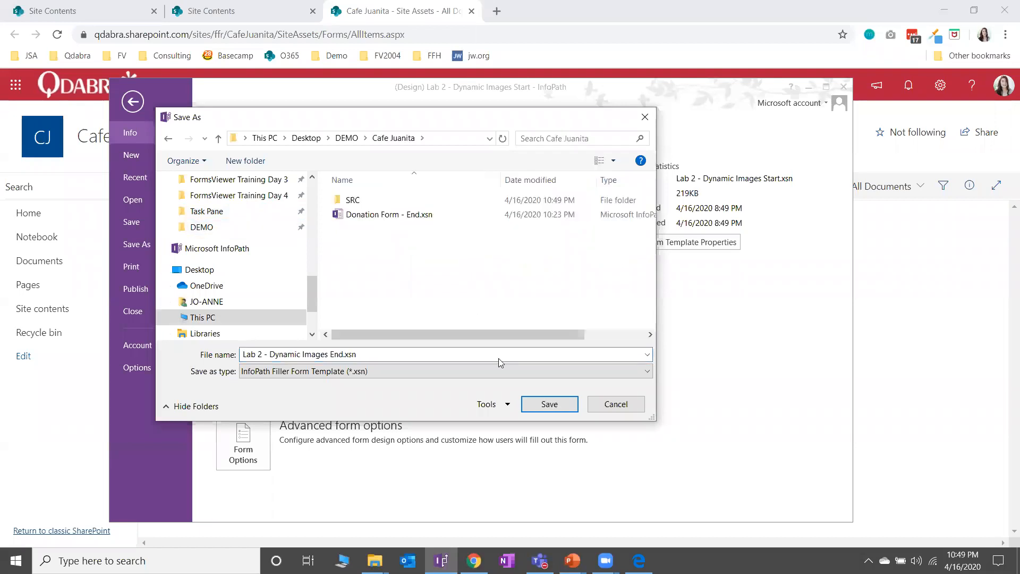
left_click(538, 404)
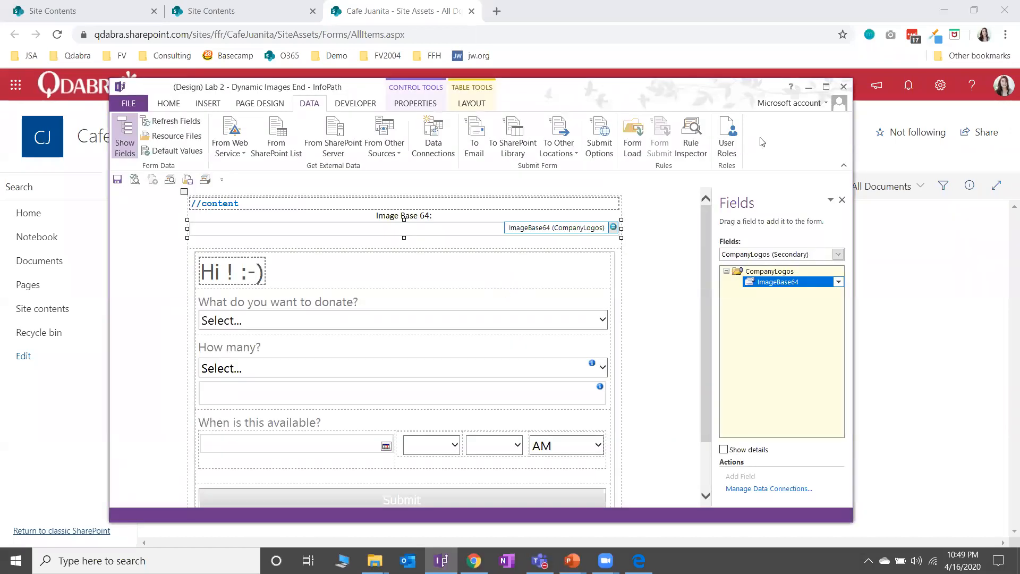
Step: Export the form's source files to the SRC folder under DEMO\Cafe Juanita
left_click(824, 88)
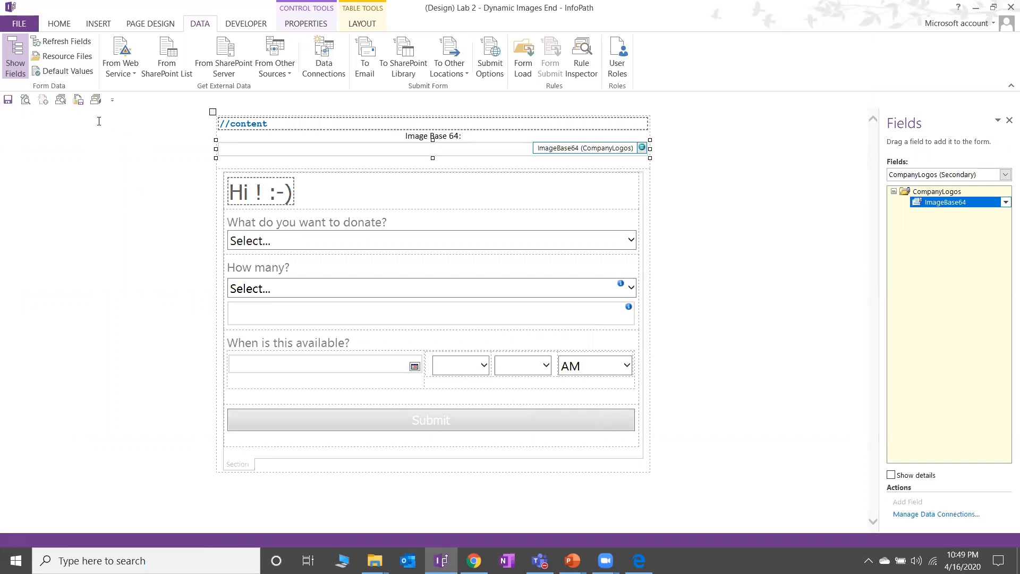
left_click(25, 24)
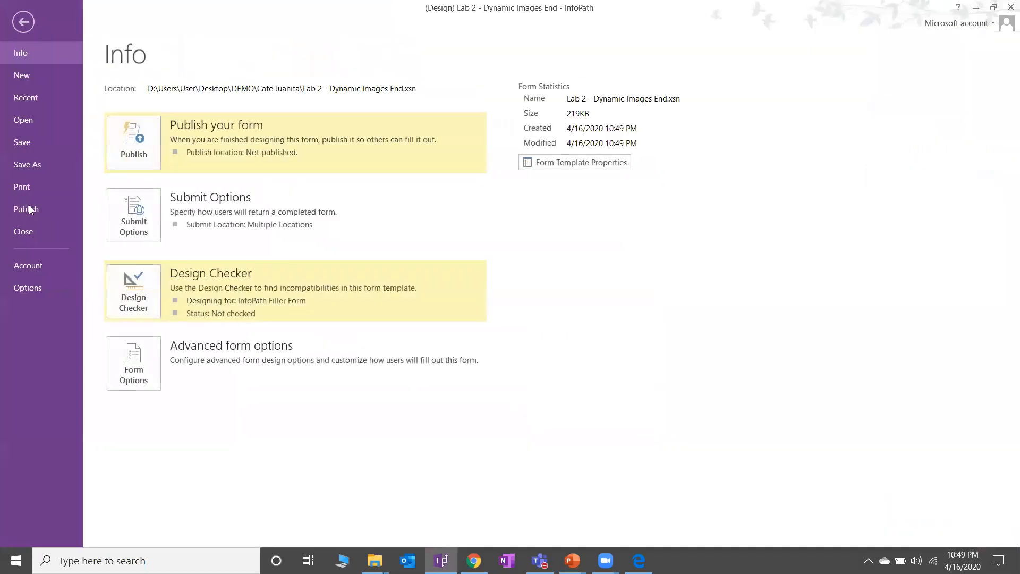
left_click(33, 213)
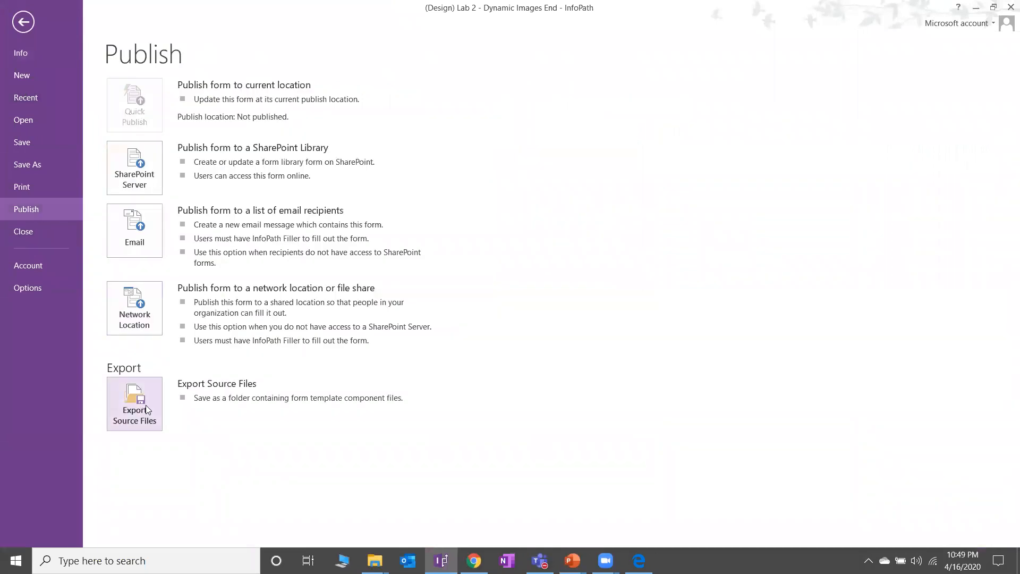
left_click(146, 407)
scroll(653, 274, "up", 2)
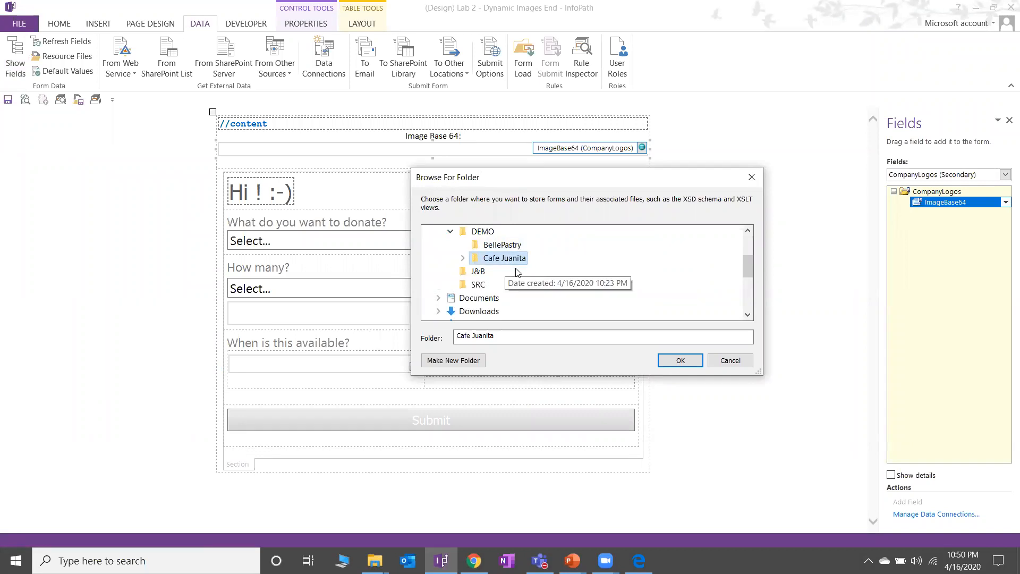
scroll(521, 284, "down", 1)
left_click(506, 284)
left_click(680, 360)
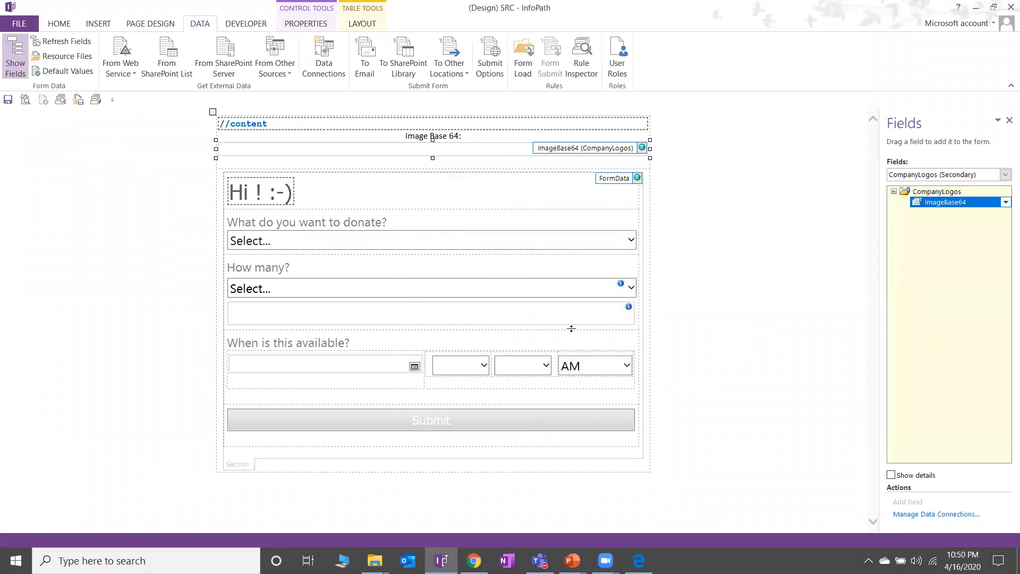
Step: Switch to the Cafe Juanita folder in File Explorer and open CompanyLogos.xsd from SRC in Notepad++
left_click(375, 560)
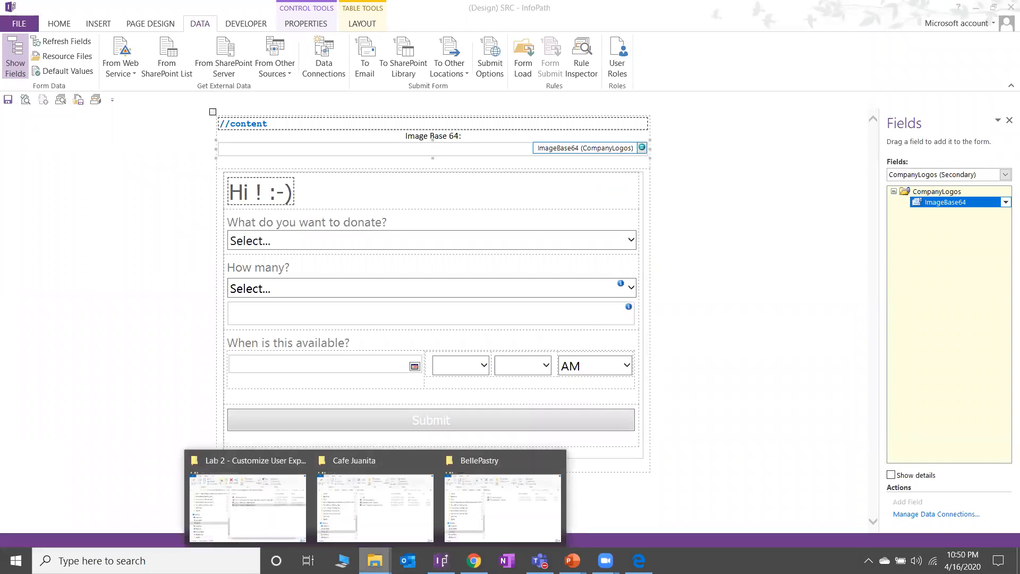
left_click(383, 530)
left_click(535, 254)
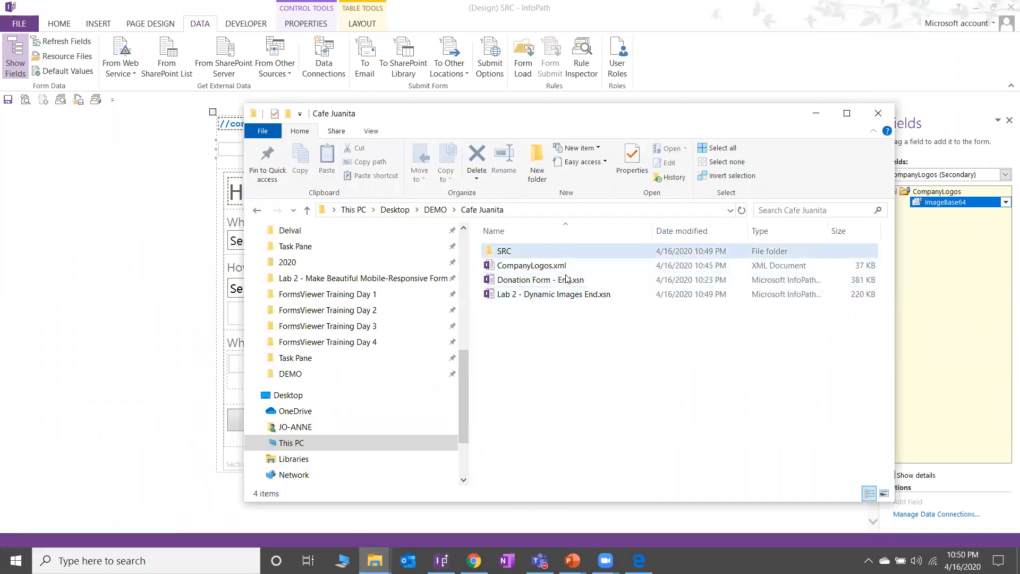
key("Return")
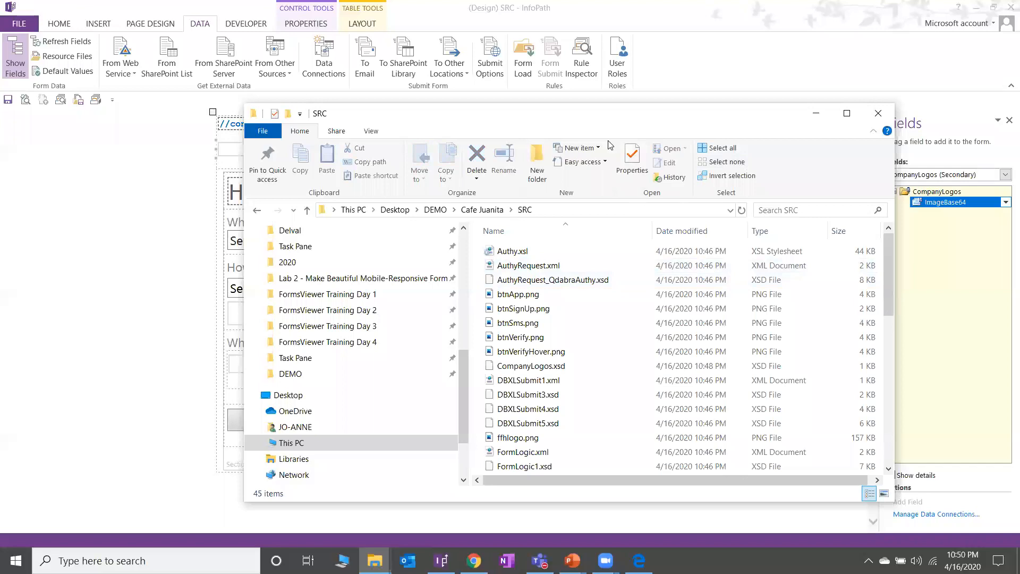
left_click_drag(615, 114, 533, 120)
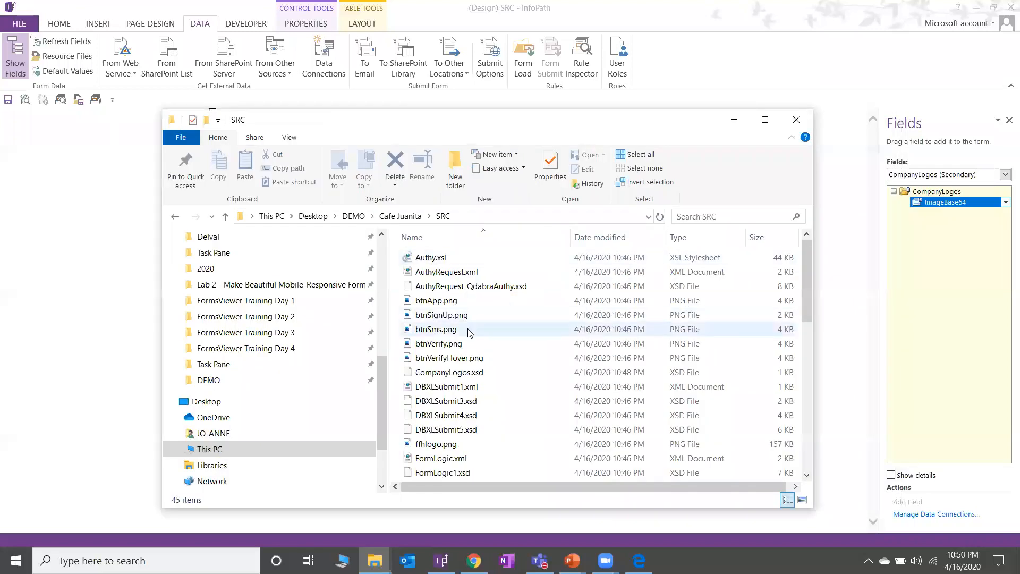
left_click(454, 376)
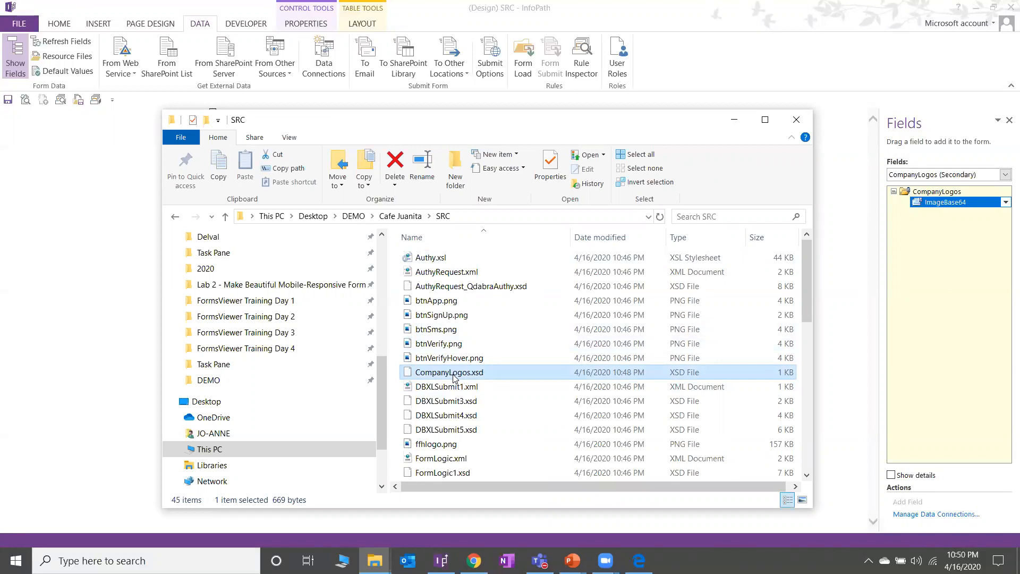
right_click(454, 377)
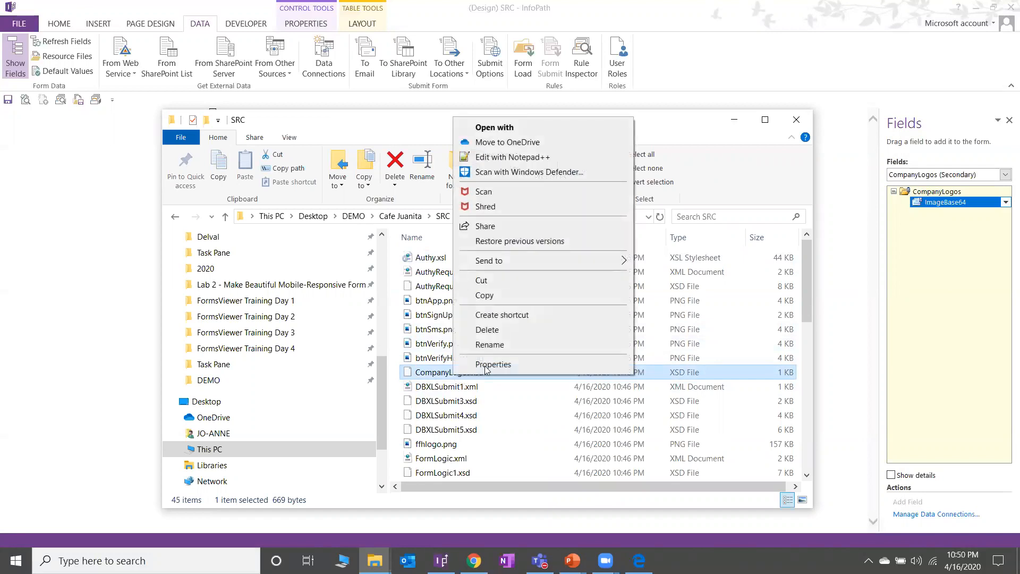
left_click(548, 157)
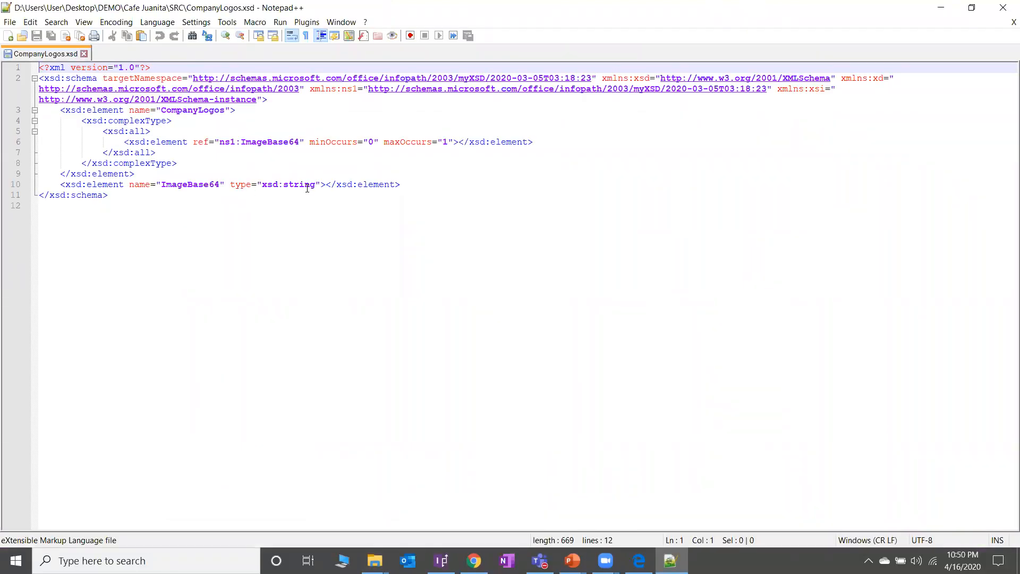
Step: Change the ImageBase64 element's type in the schema to xsd:base64Binary
left_click_drag(61, 184, 305, 187)
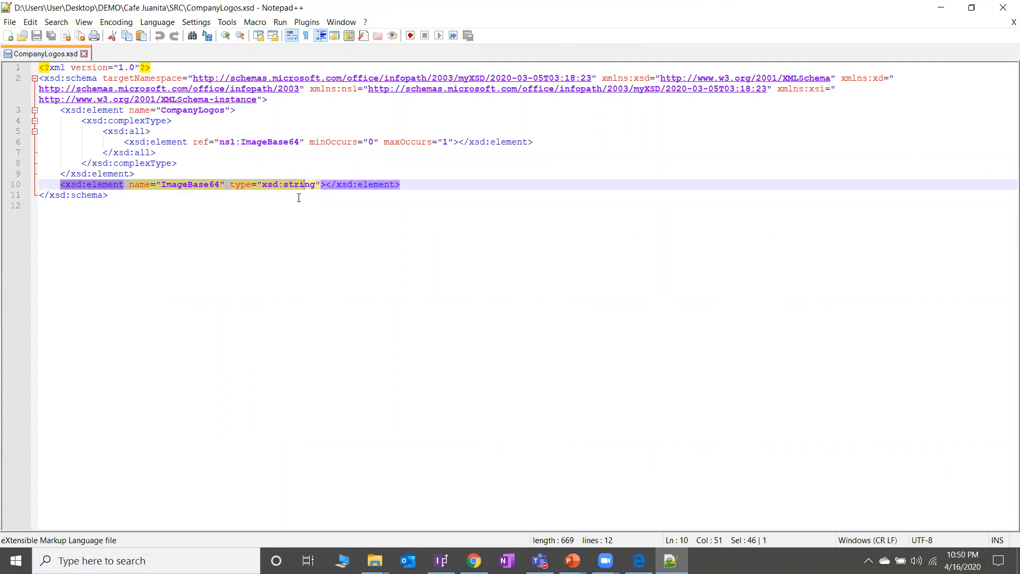
left_click(298, 198)
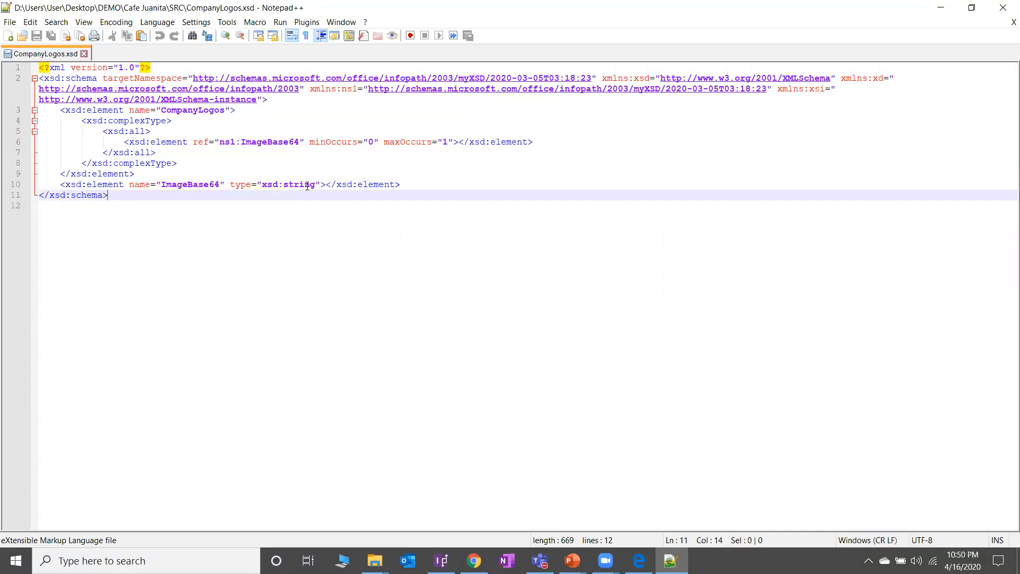
left_click_drag(316, 184, 283, 187)
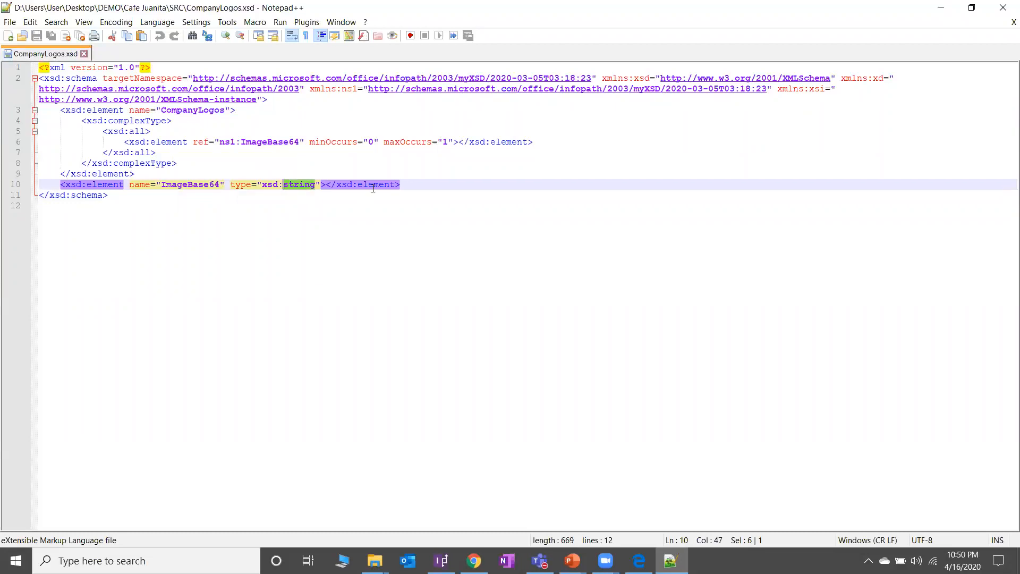
key("BackSpace")
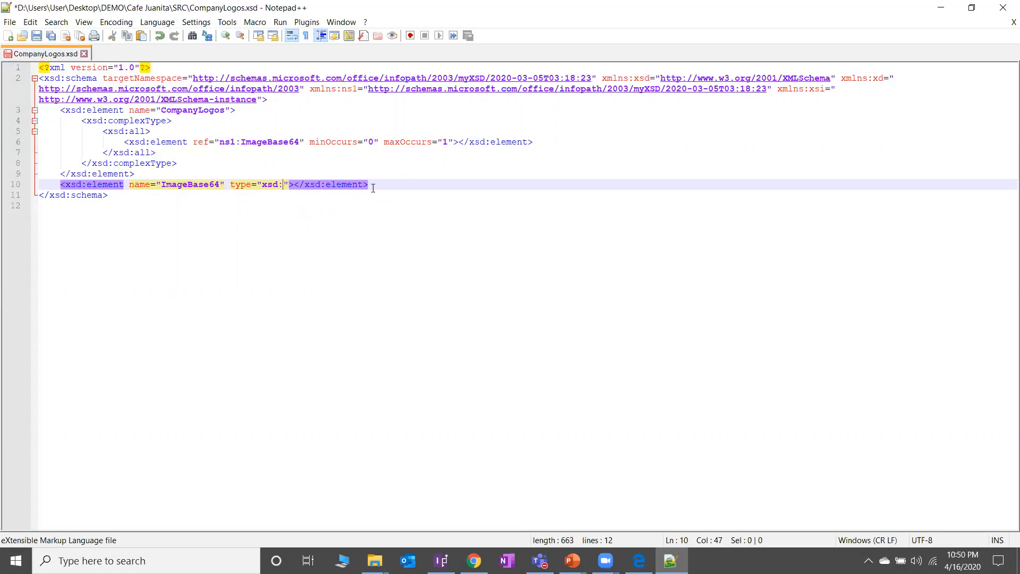
type("base64Bin")
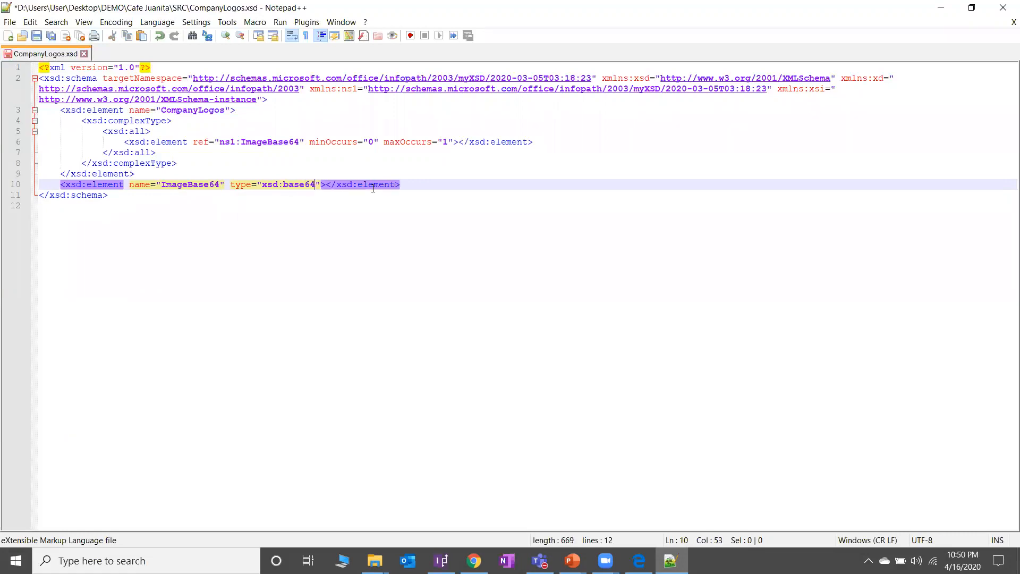
type("ary")
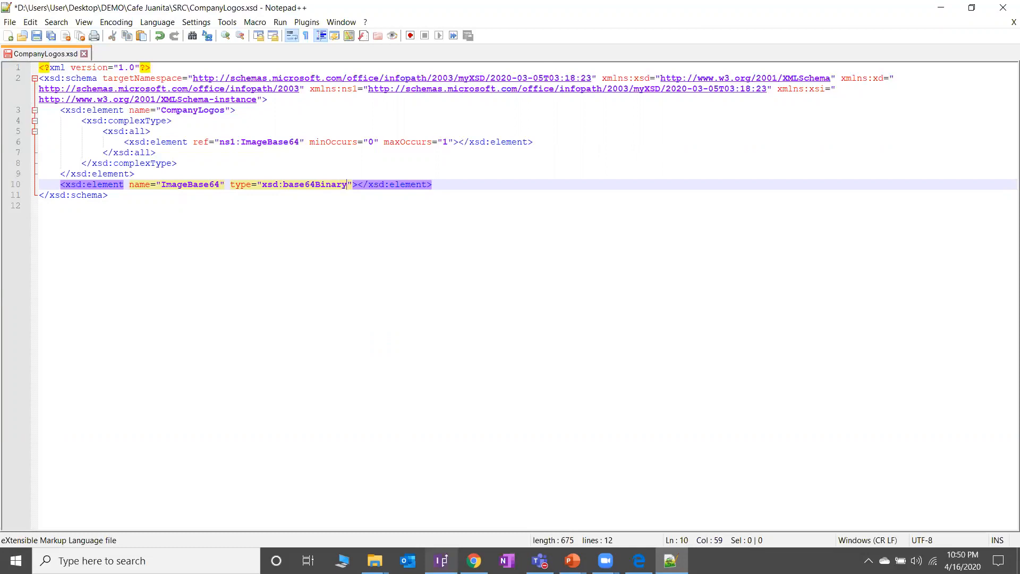
mouse_move(441, 560)
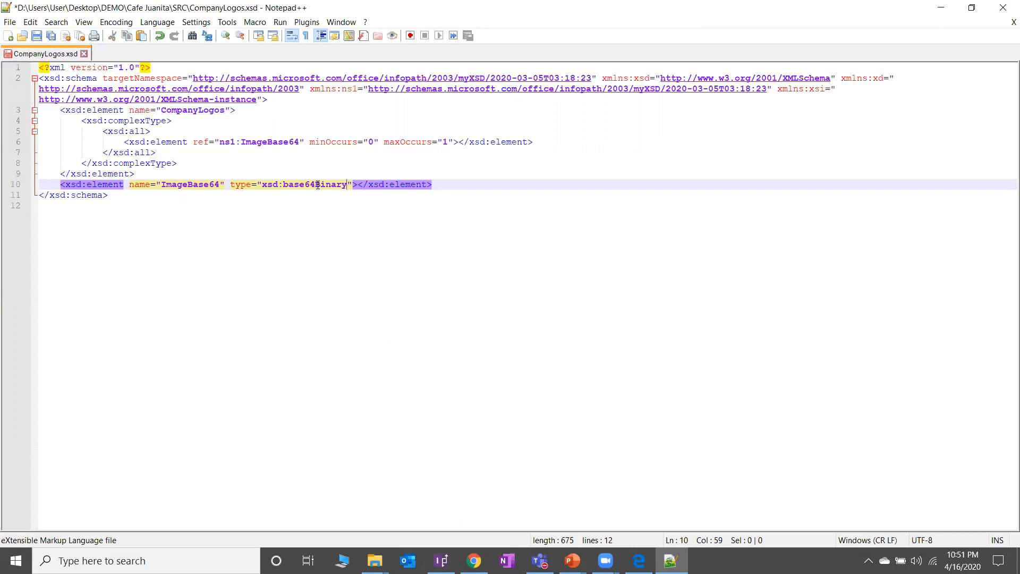
Step: Decline launching Notepad++ in administrator mode, close the SRC form design in InfoPath, and save CompanyLogos.xsd
left_click(36, 36)
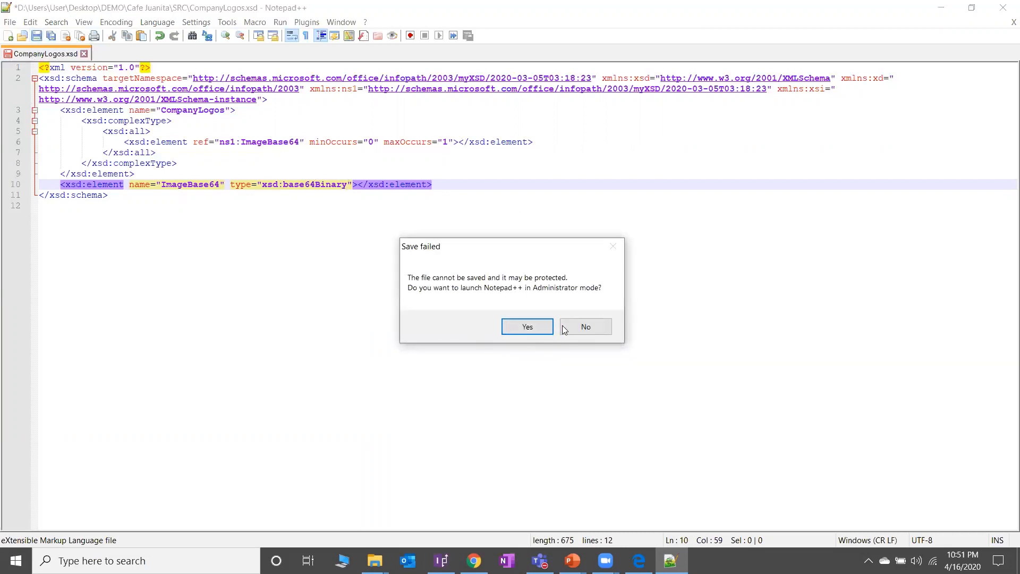
left_click(586, 329)
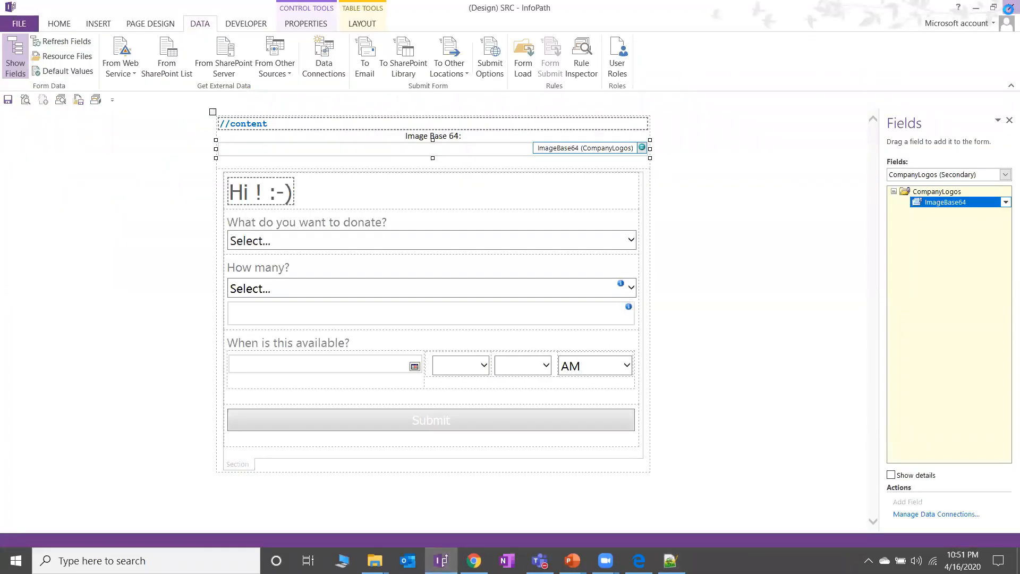
left_click(1007, 8)
left_click(37, 37)
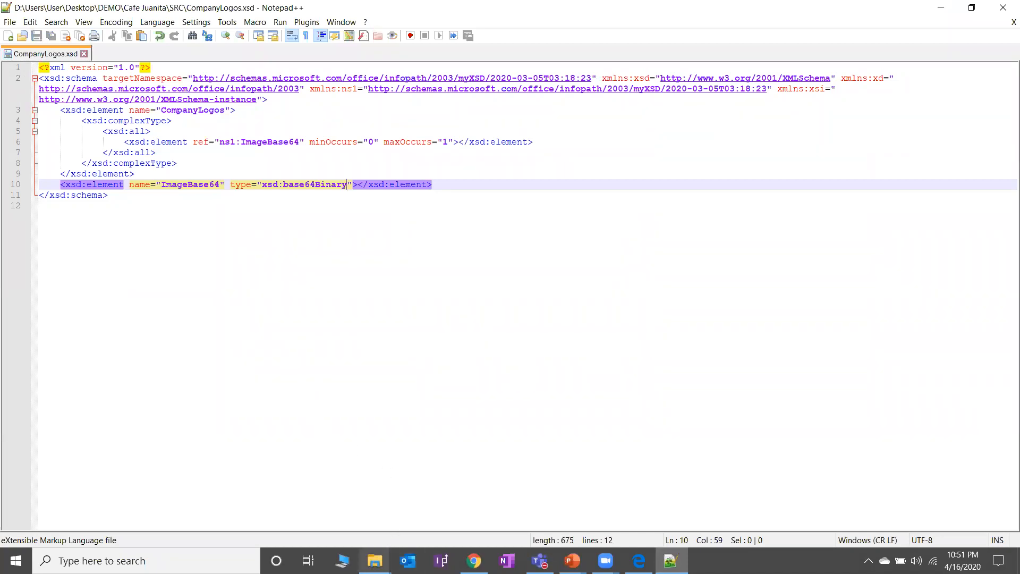
Step: Switch to File Explorer and open manifest.xsf from the SRC folder in InfoPath design mode
left_click(375, 560)
left_click(375, 504)
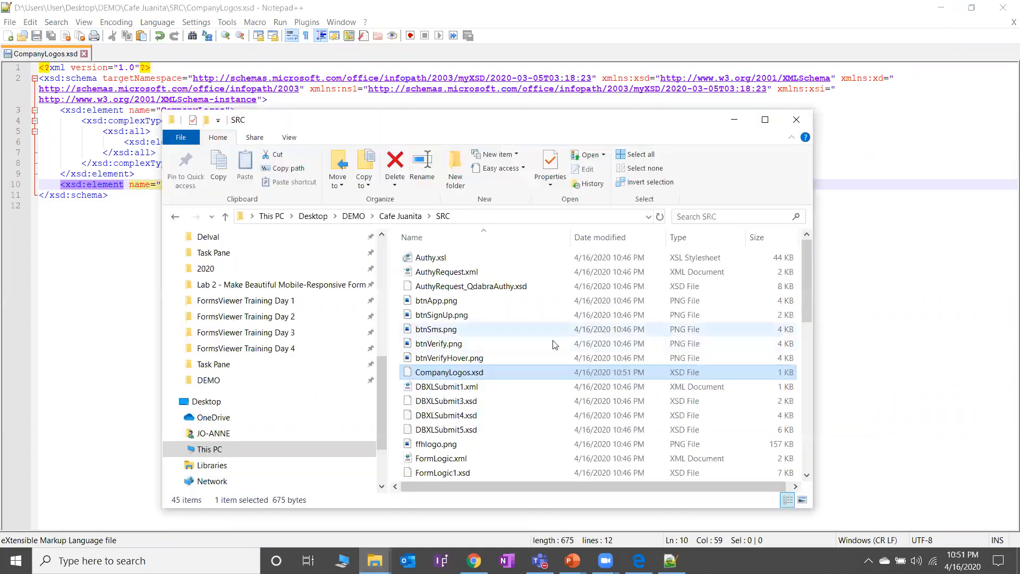
left_click_drag(674, 120, 767, 88)
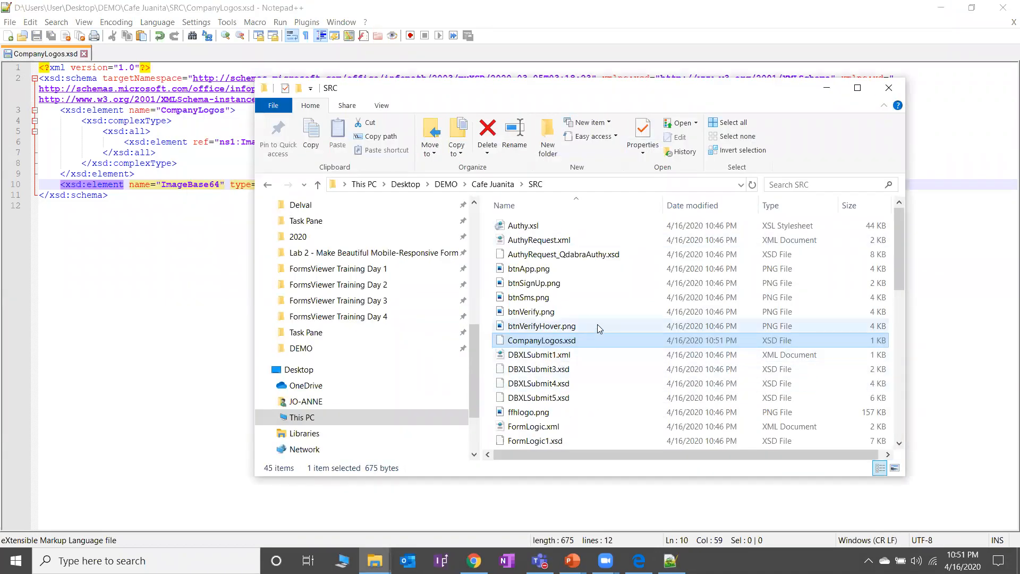
scroll(594, 319, "down", 2)
scroll(592, 317, "up", 2)
scroll(590, 317, "down", 2)
scroll(589, 317, "down", 4)
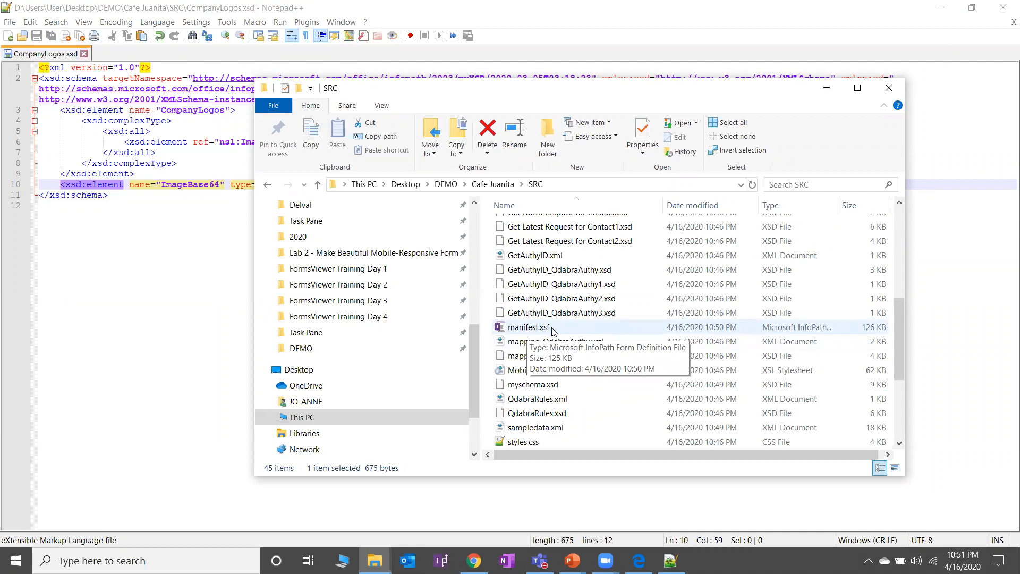
left_click(570, 328)
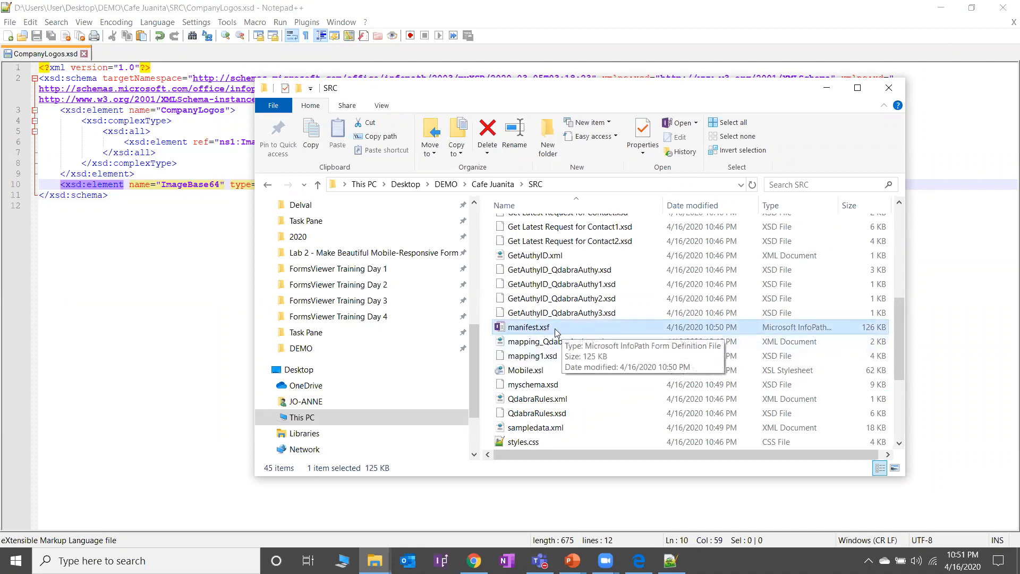
right_click(556, 332)
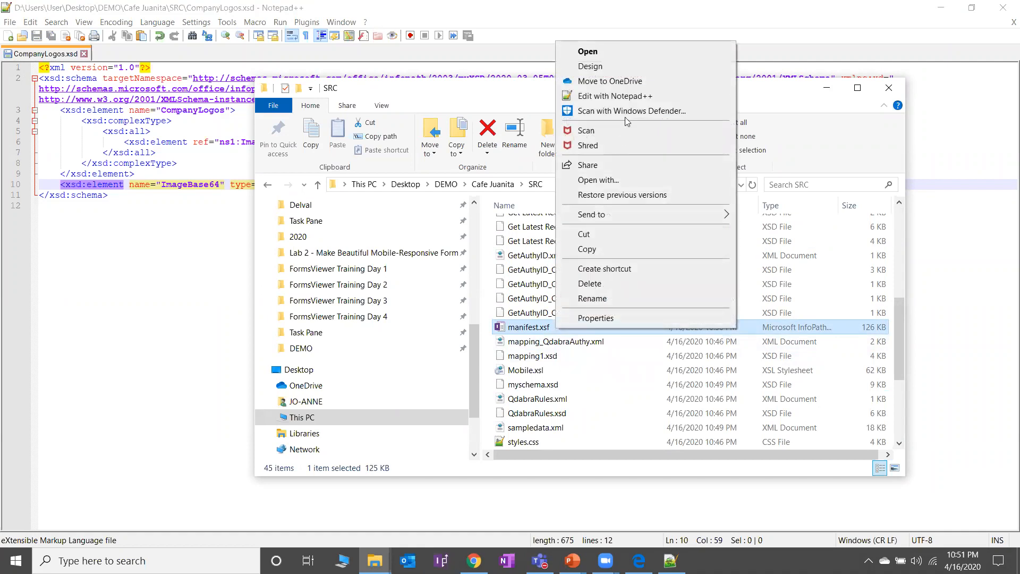
left_click(627, 72)
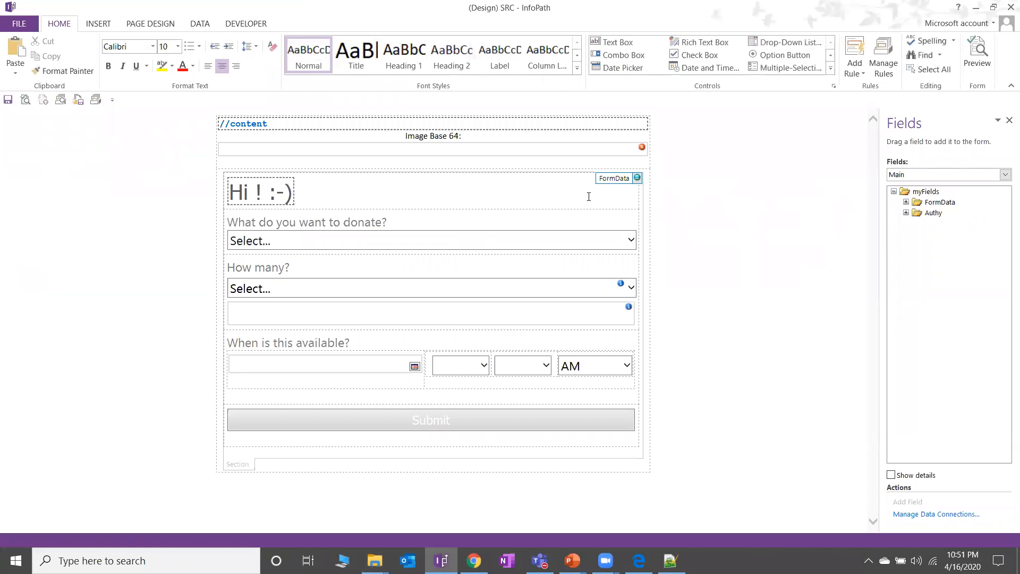
Step: Save the form template to DEMO\Cafe Juanita as Lab 2 - Dynamic Images End.xsn, replacing the existing file
left_click(20, 23)
left_click(35, 165)
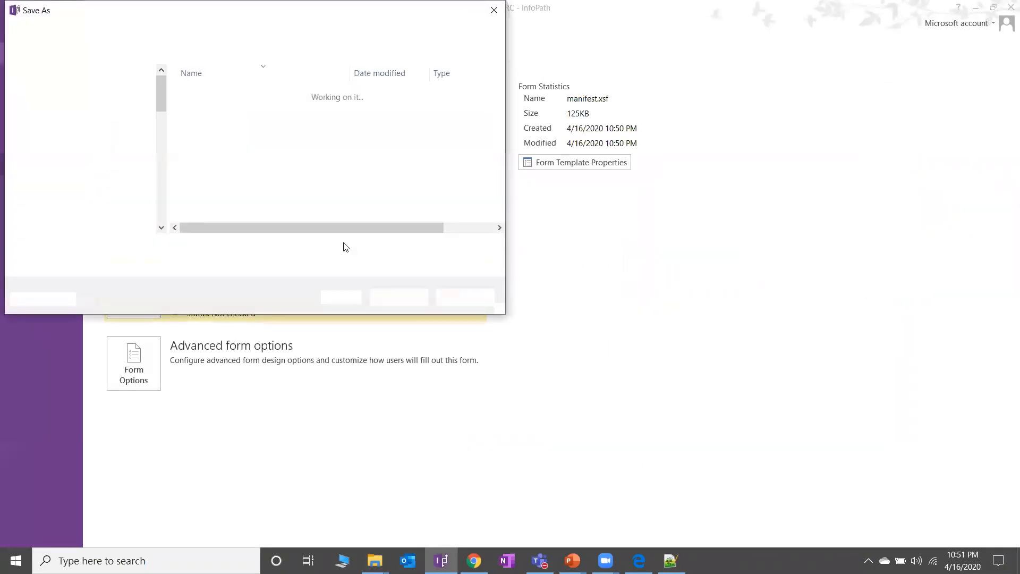
left_click(148, 220)
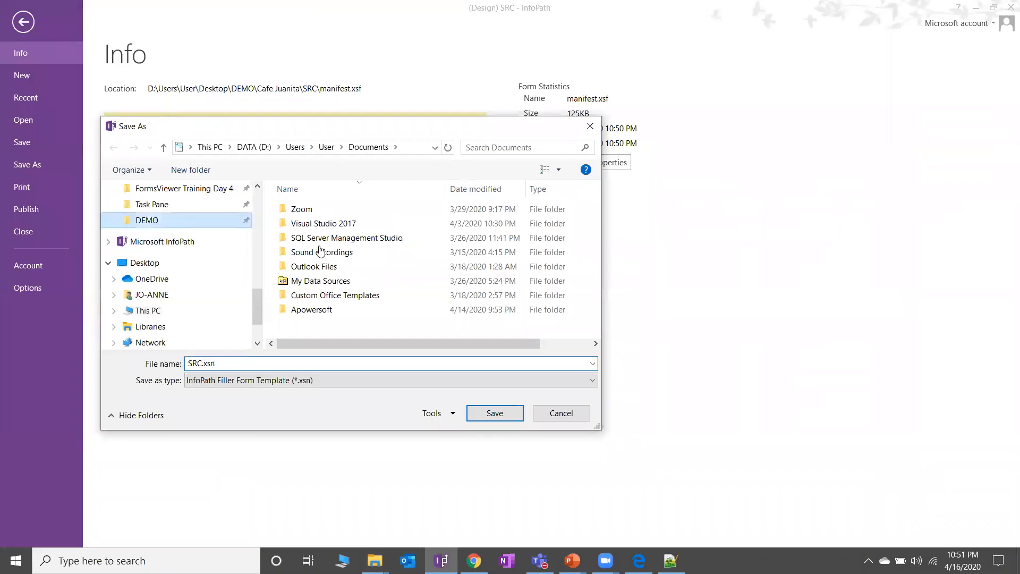
left_click(399, 244)
double_click(400, 243)
left_click(387, 239)
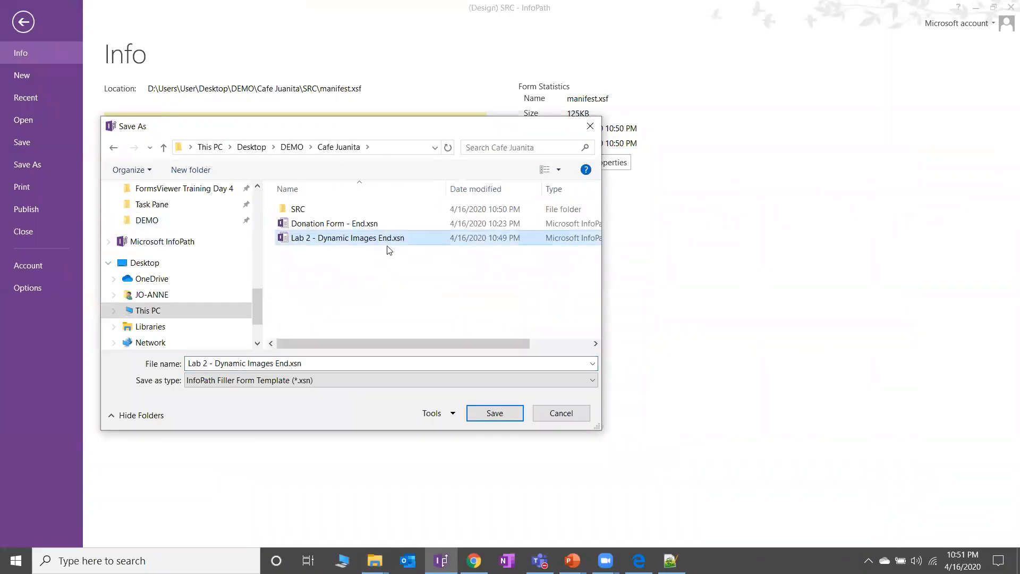
left_click(495, 414)
left_click(496, 310)
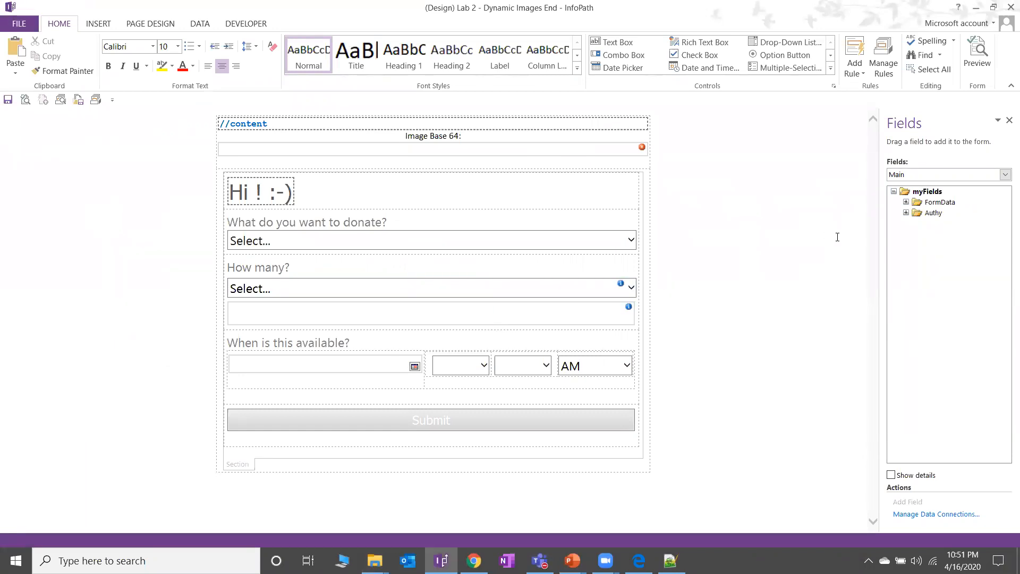
Step: Delete the ImageBase64 text box and its label, and insert the CompanyLogos ImageBase64 field there as a picture control
left_click(616, 155)
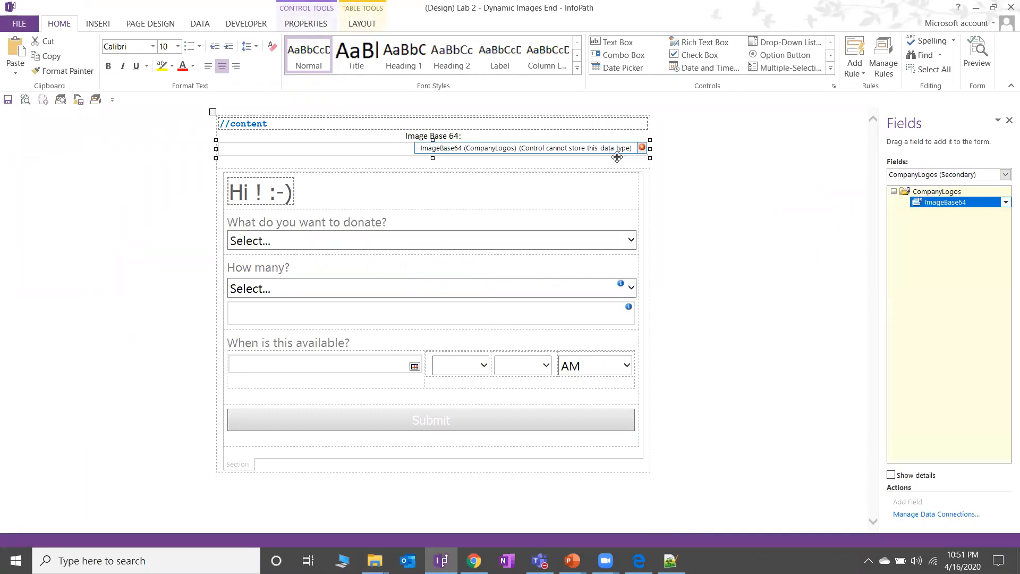
key("Delete")
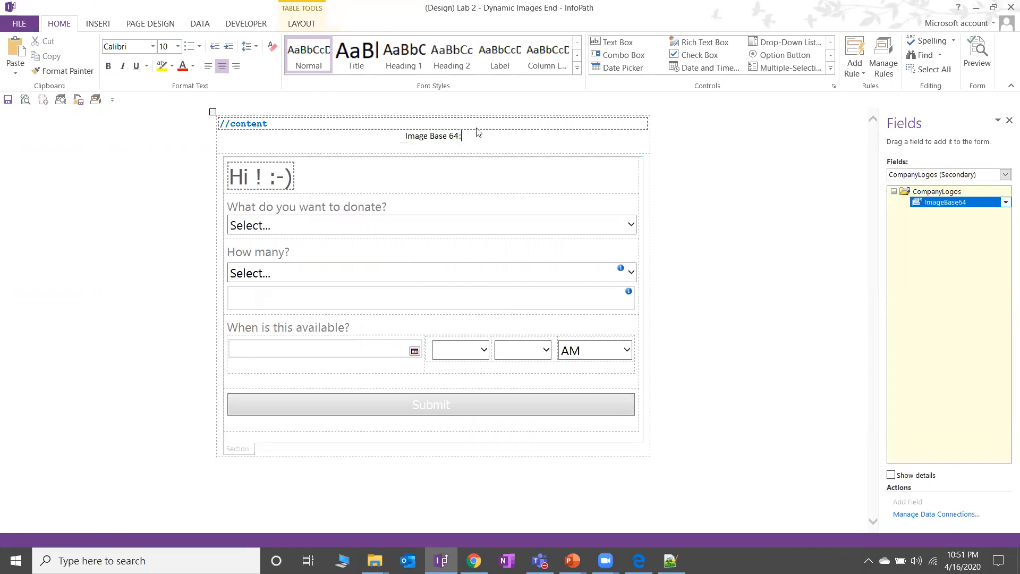
left_click_drag(478, 135, 404, 139)
key("Delete")
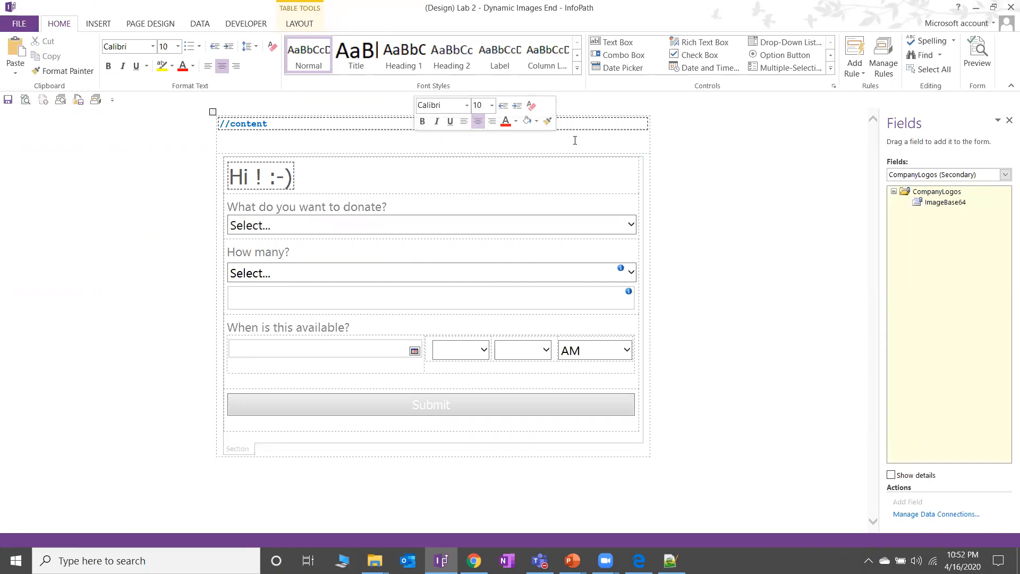
left_click_drag(939, 204, 876, 218)
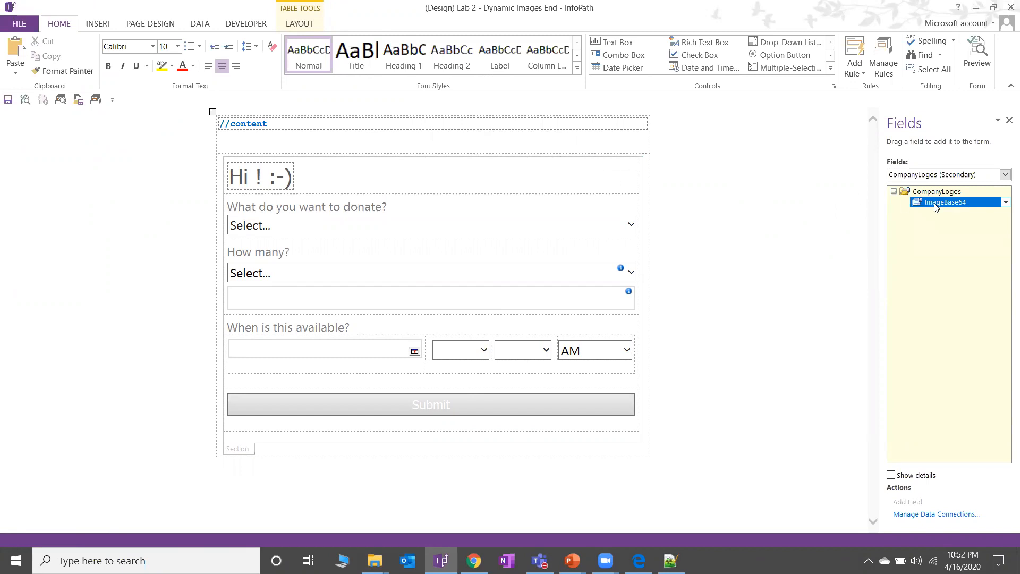
left_click_drag(935, 207, 426, 142)
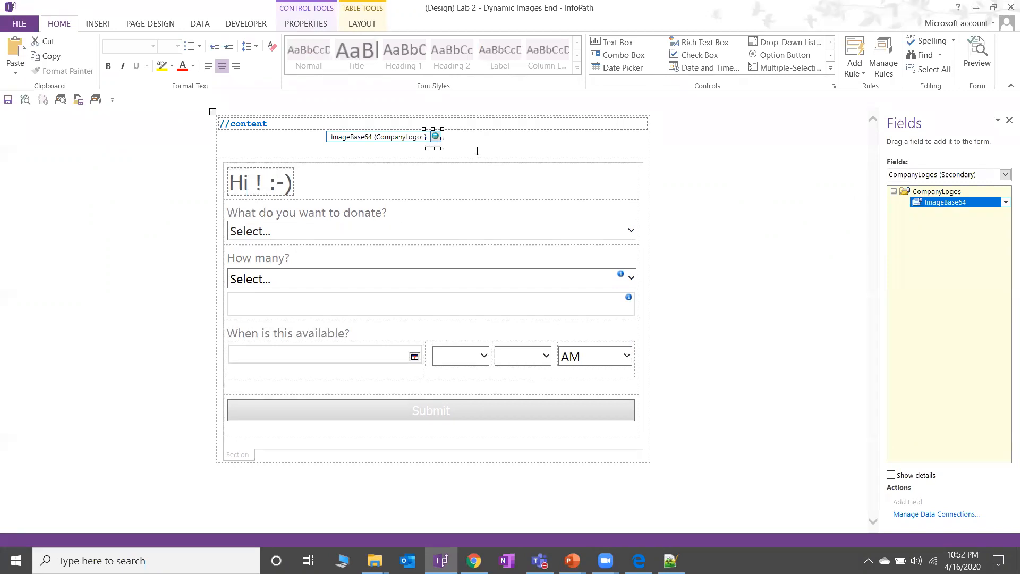
Step: Examine the ImageBase64 picture control and its binding to the CompanyLogos data source
left_click(476, 150)
left_click(434, 140)
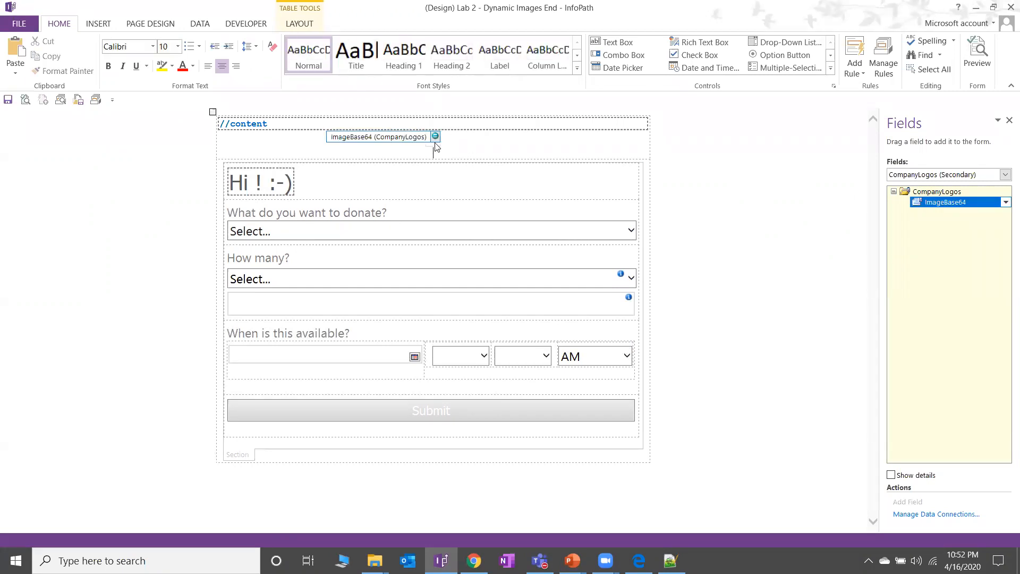
left_click(465, 153)
left_click(434, 142)
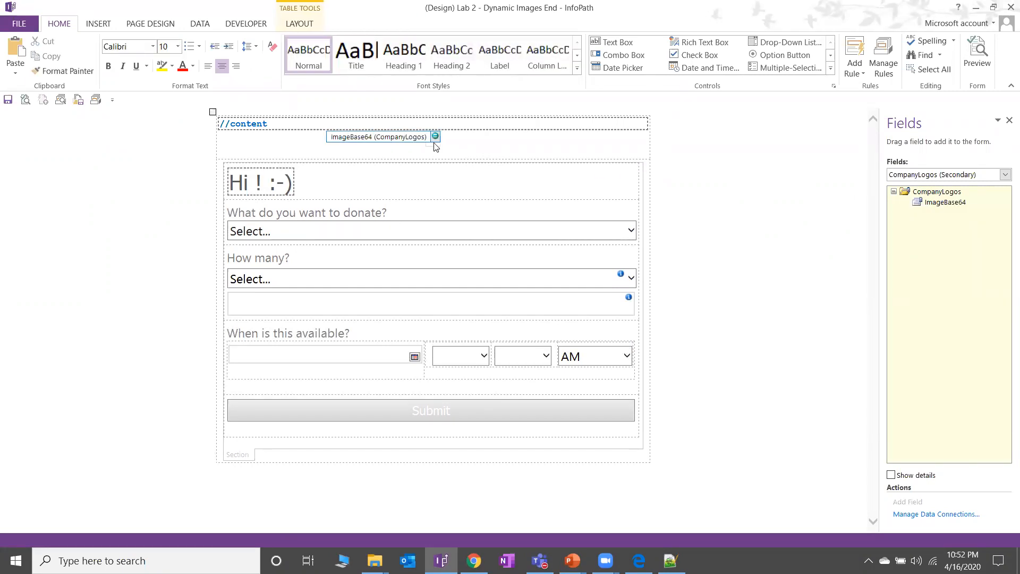
left_click(435, 148)
left_click(435, 146)
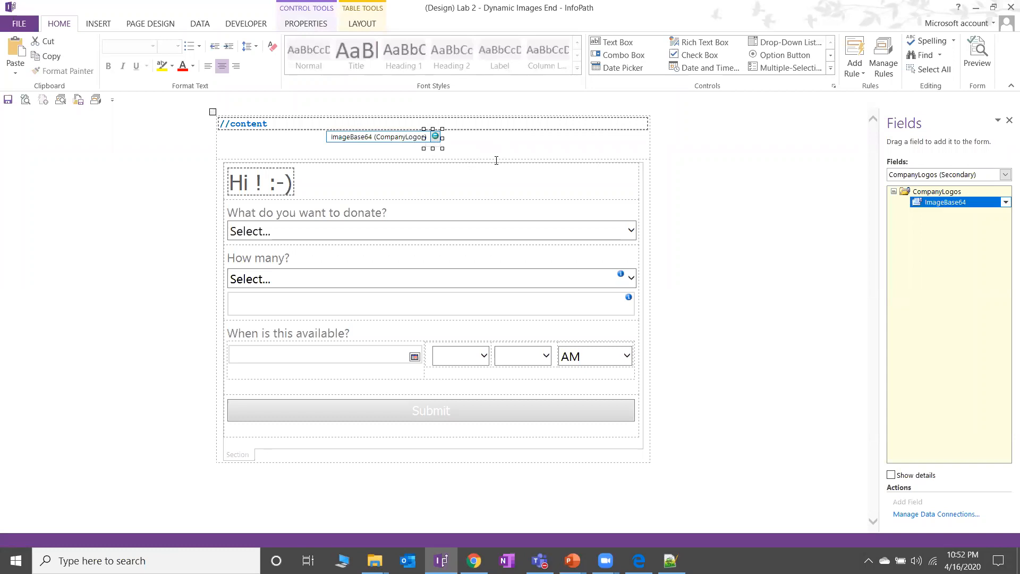
left_click(495, 152)
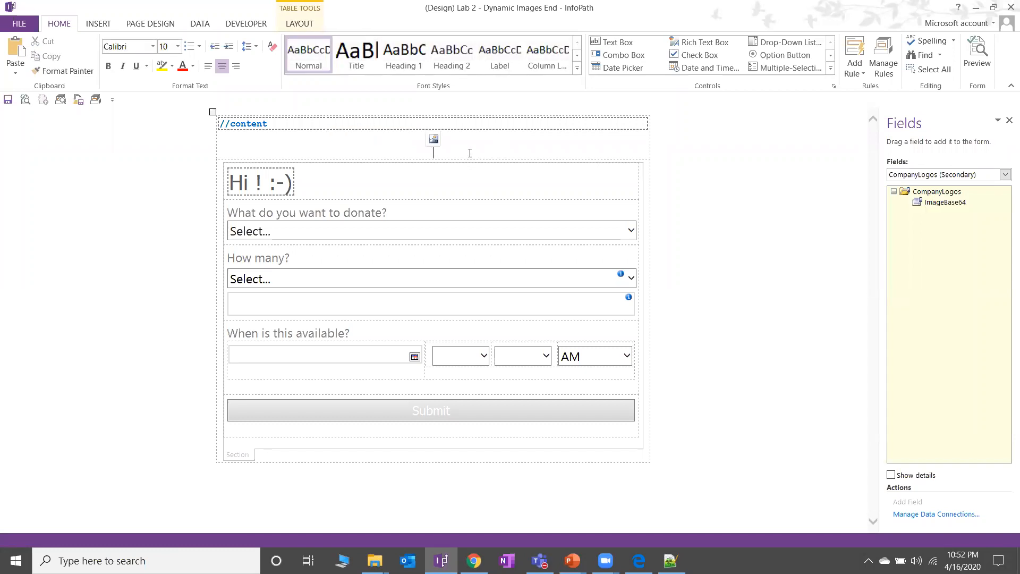
left_click(436, 145)
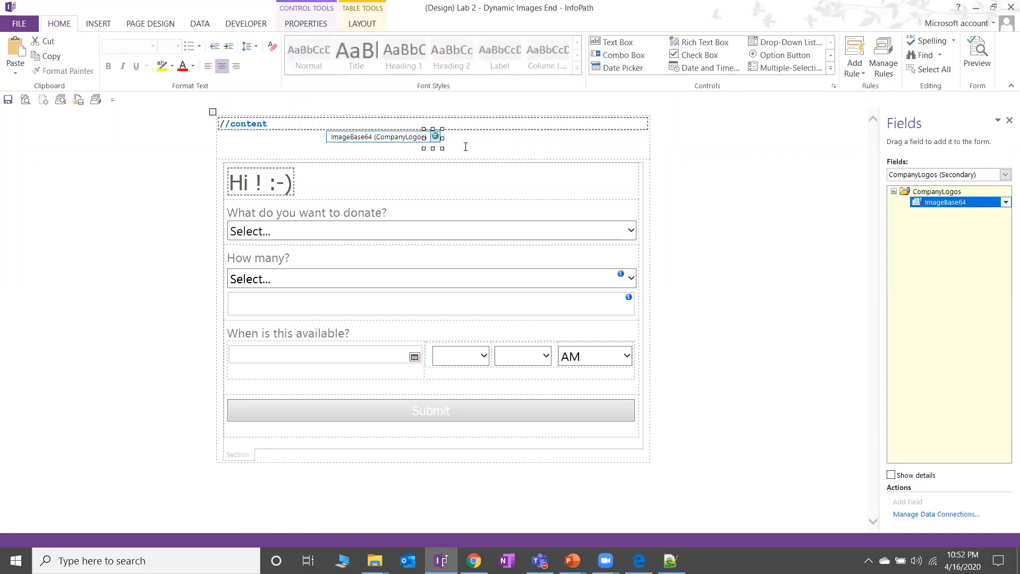
left_click(467, 145)
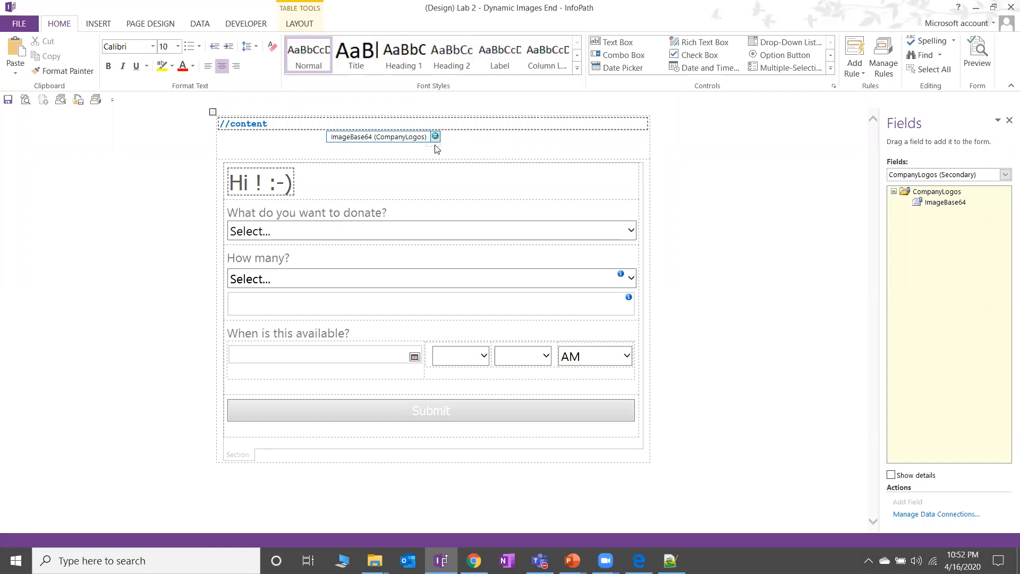
left_click(436, 148)
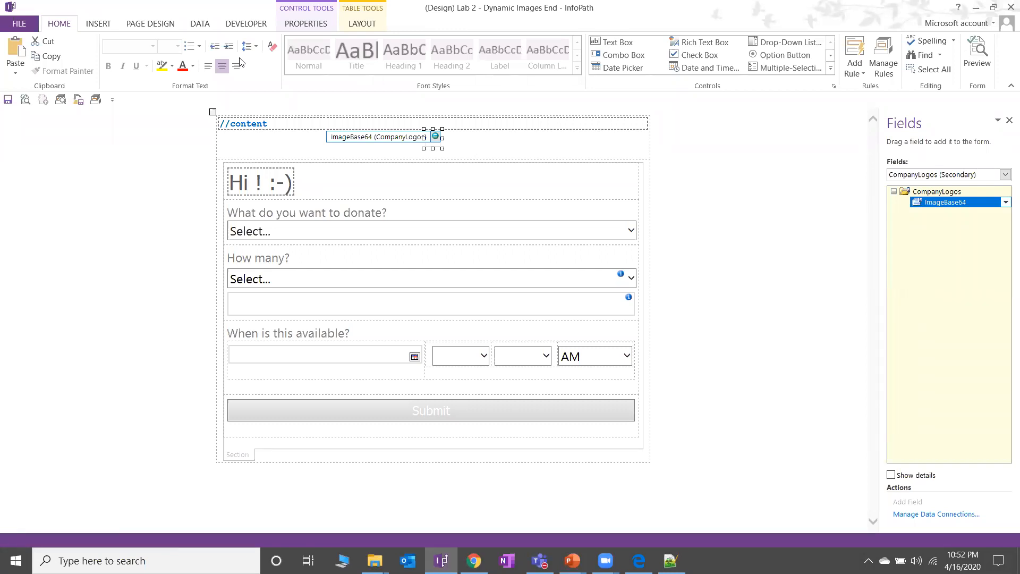
key("alt+Tab")
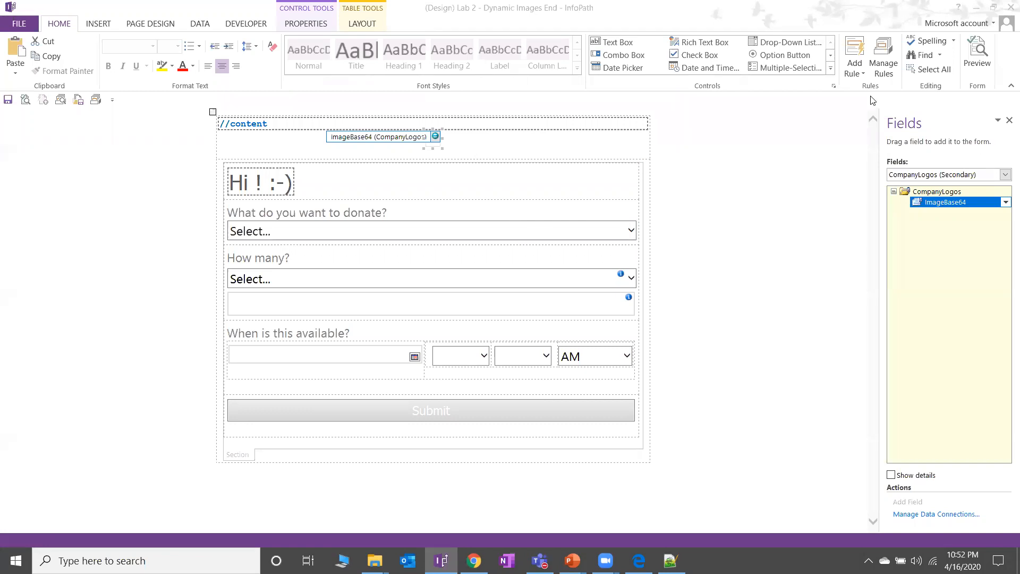
Step: Show the rules of the finishedLoading field in the QdabraRules data source and review the Set Logo rule's action
left_click(884, 71)
left_click(832, 175)
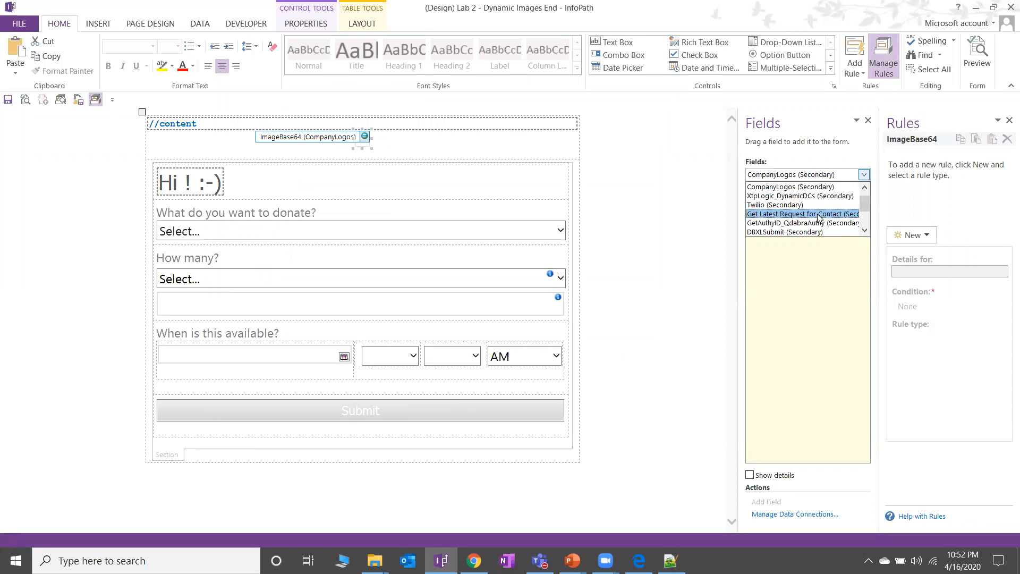
scroll(813, 210, "down", 3)
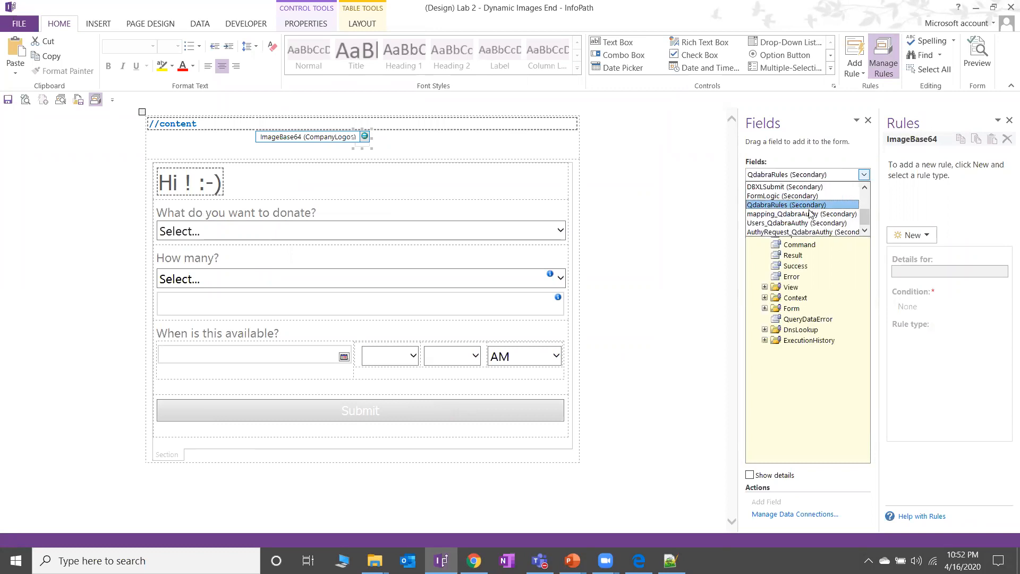
left_click(813, 214)
left_click(817, 212)
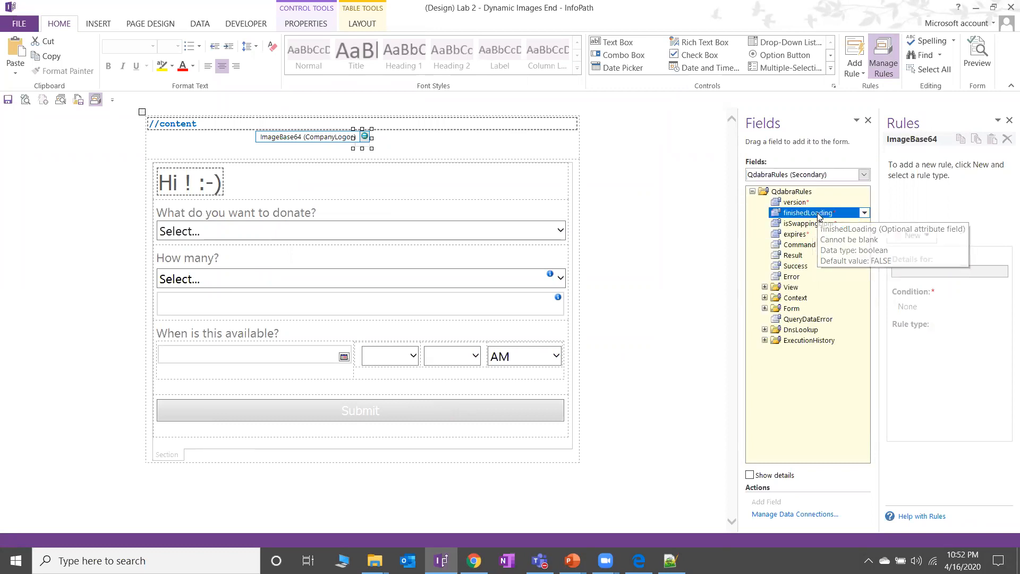
left_click_drag(881, 234, 788, 234)
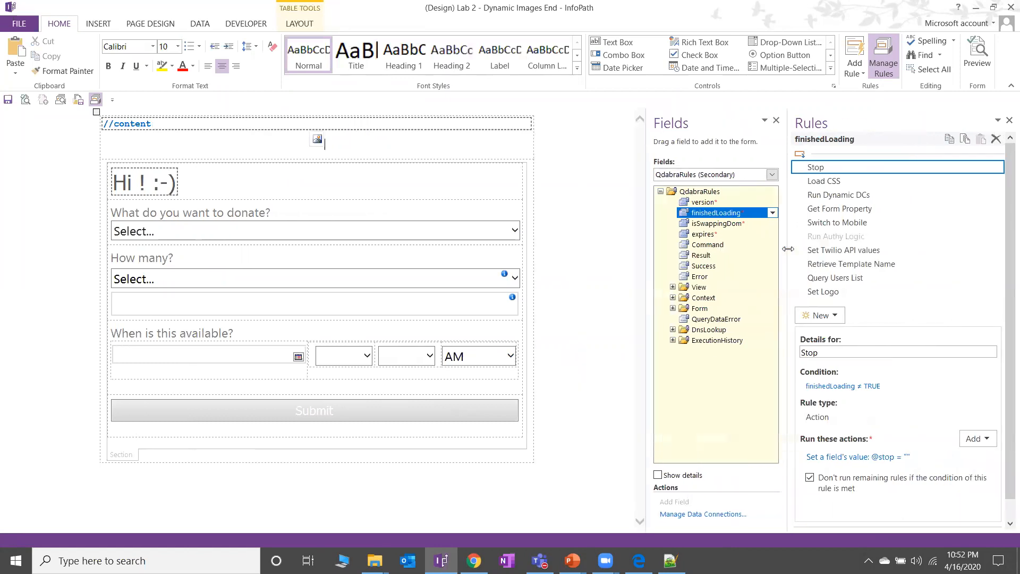
left_click(845, 292)
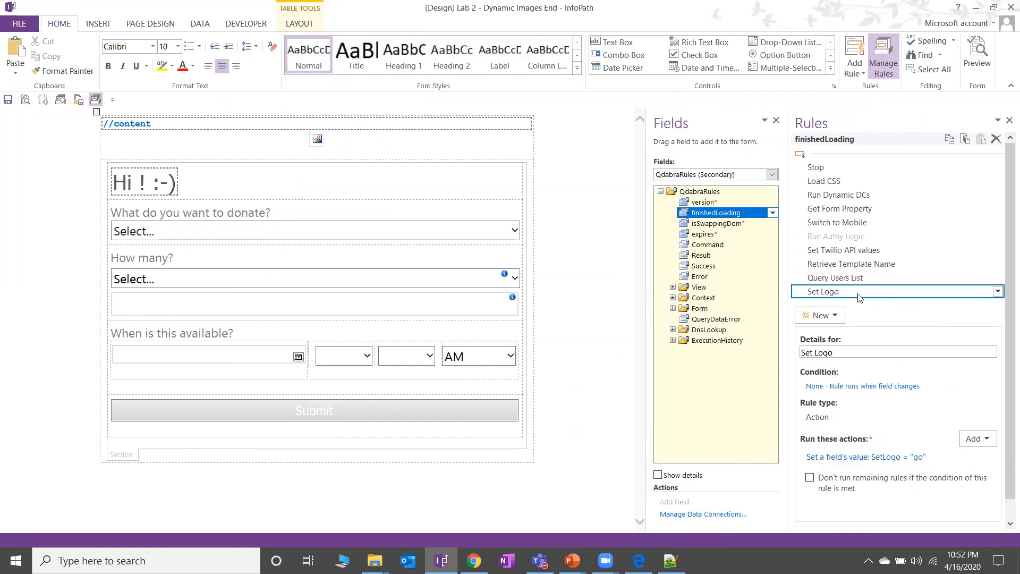
scroll(858, 296, "down", 1)
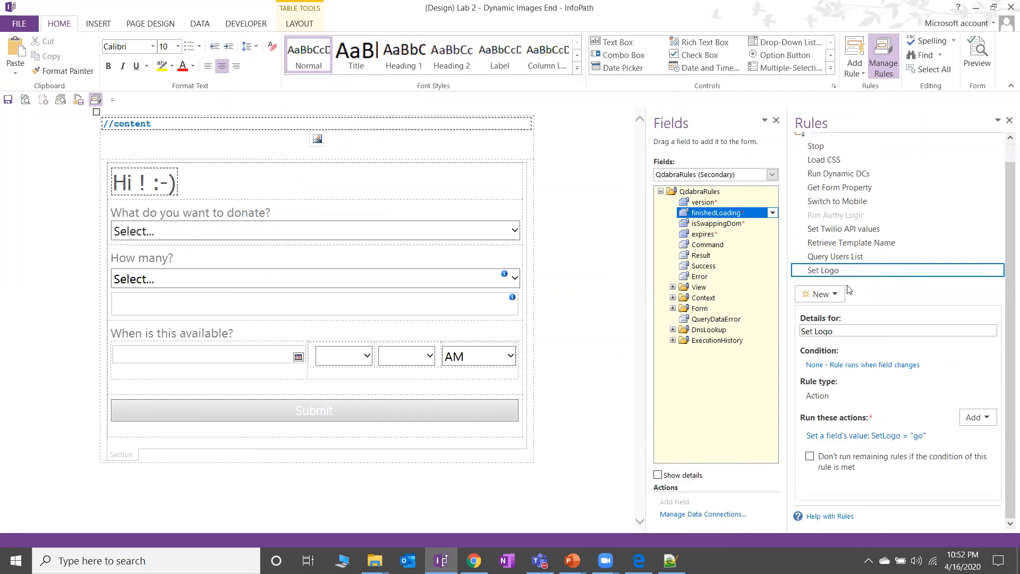
scroll(940, 296, "up", 1)
scroll(939, 297, "down", 1)
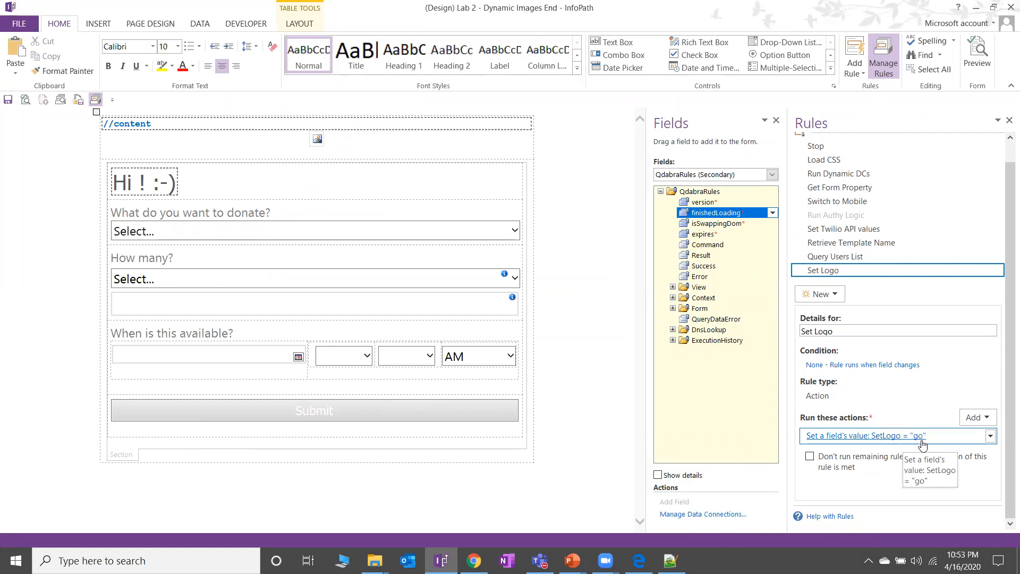
Step: Add a new action rule to the SetLogo field under Actions in the FormLogic data source
left_click(735, 175)
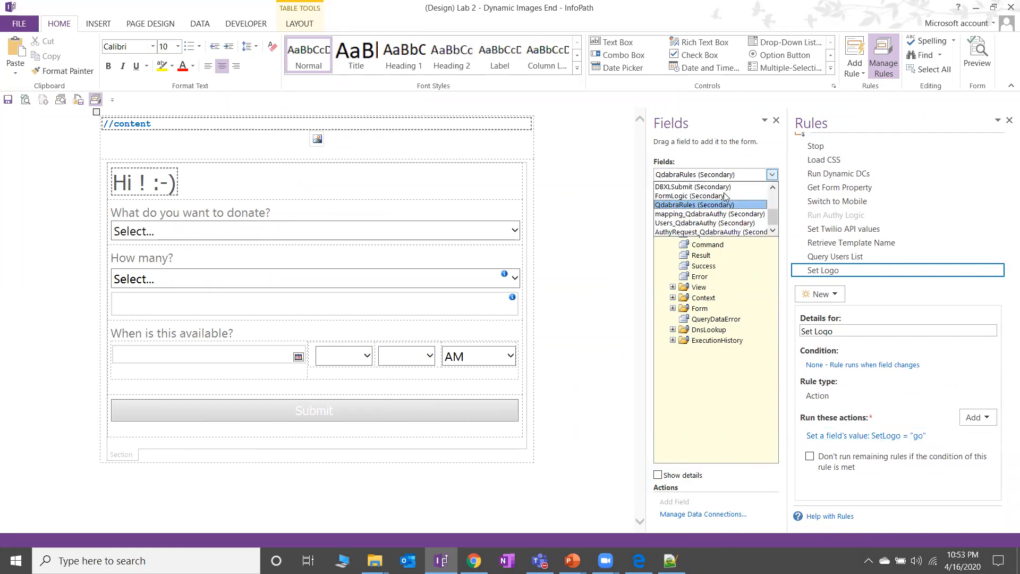
left_click(725, 196)
left_click(672, 202)
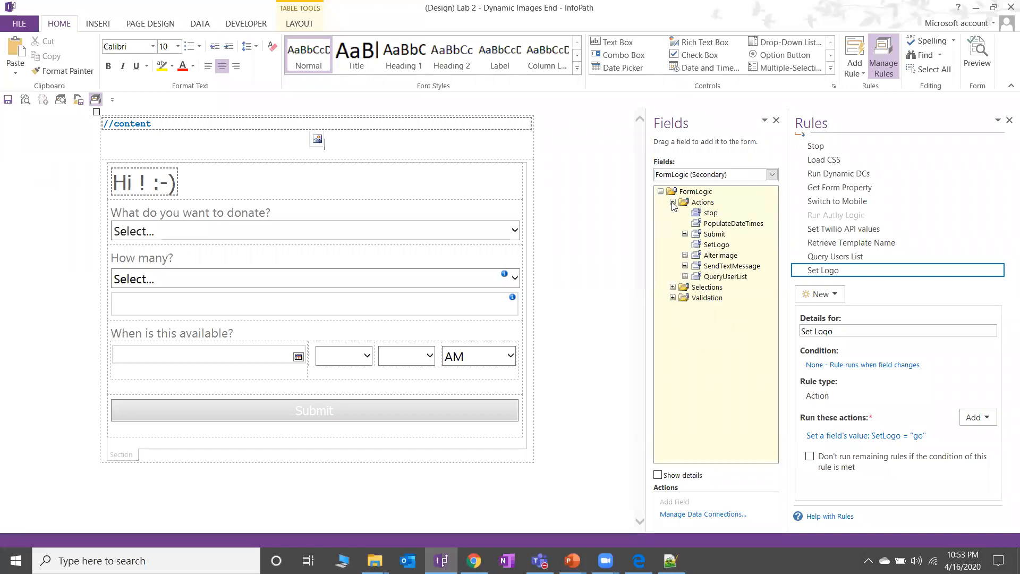
left_click(717, 246)
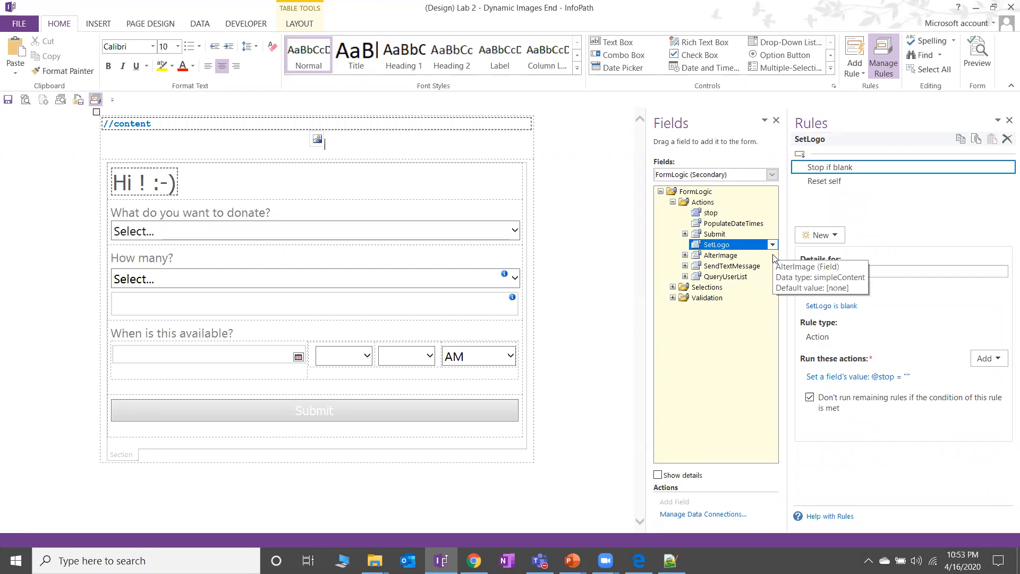
left_click(845, 181)
left_click(832, 237)
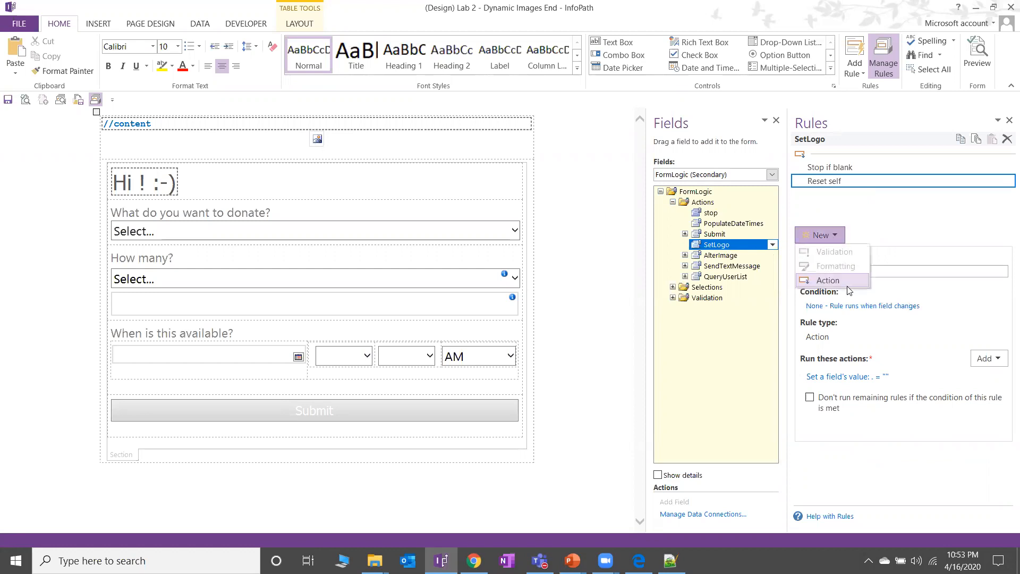
left_click(839, 280)
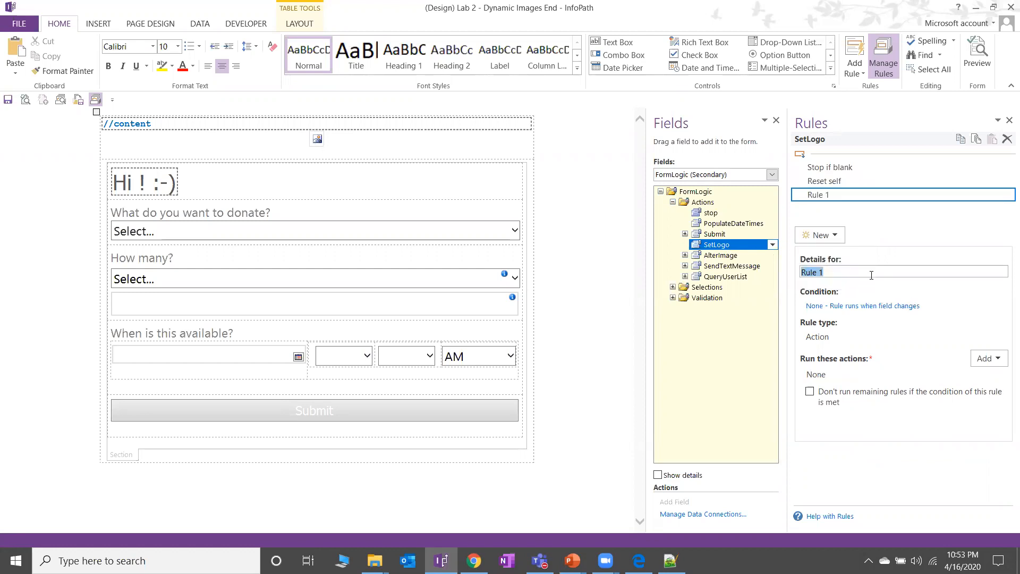
Step: Name the new SetLogo rule "Change Connection of XML"
type("Ch")
type("anng")
key("BackSpace")
key("BackSpace")
type("ge Connection of XML")
key("Tab")
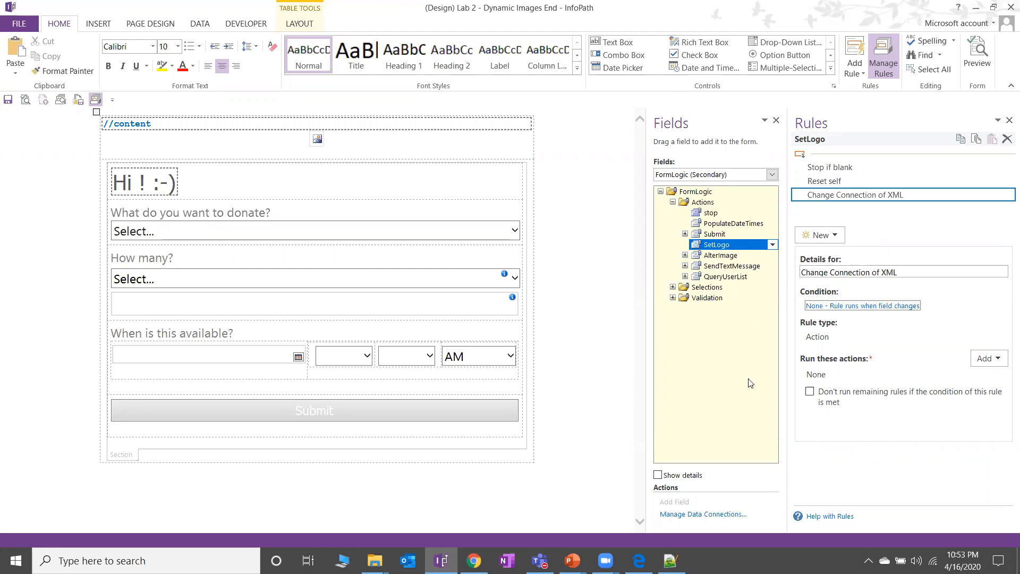
Step: Switch to the Lab 2 PDF in Edge and copy the ChangeConnectionUrl concat formula from instruction 17 on page 10
left_click(638, 561)
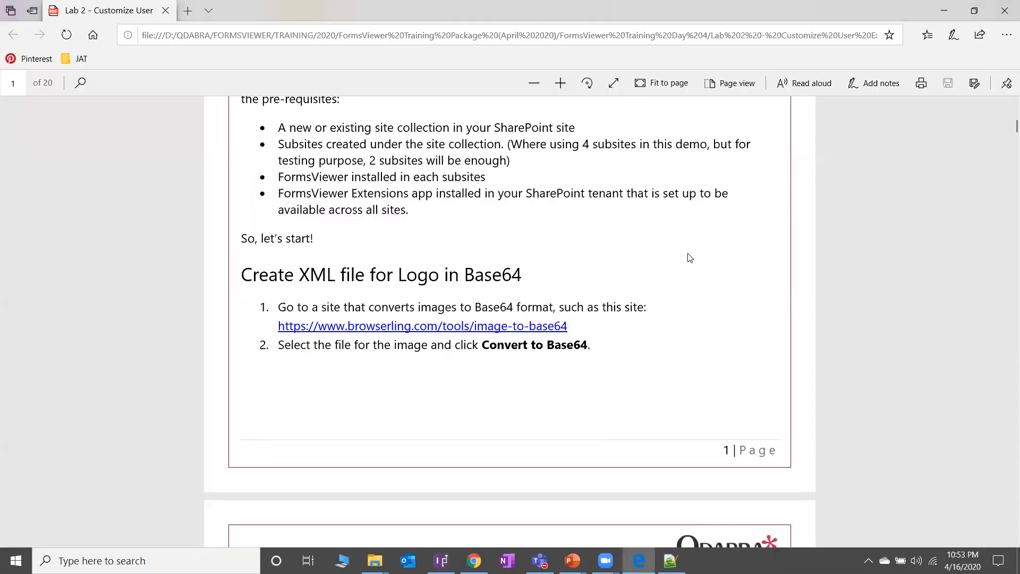
scroll(689, 258, "down", 20)
scroll(690, 262, "down", 20)
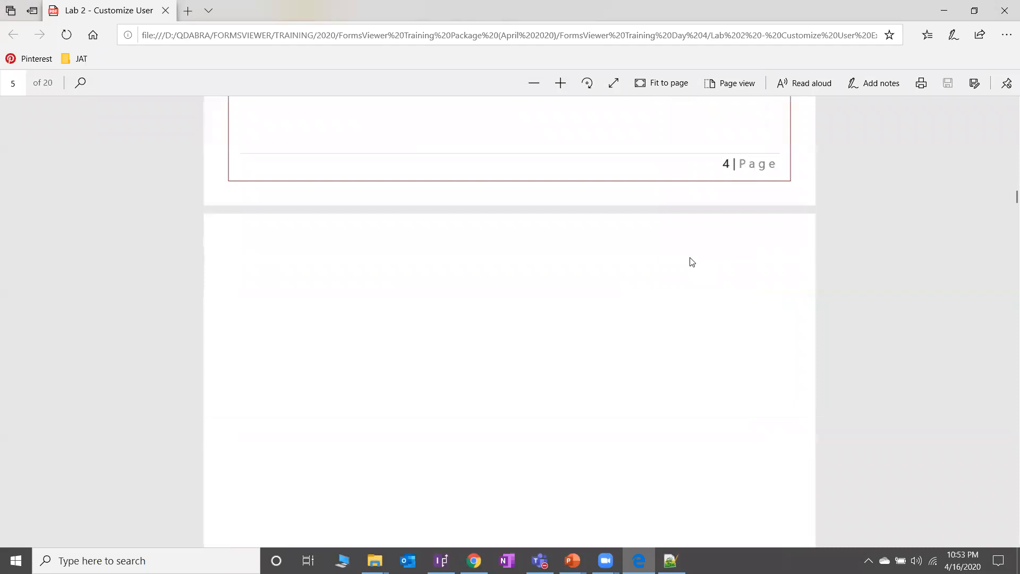
scroll(692, 261, "down", 2)
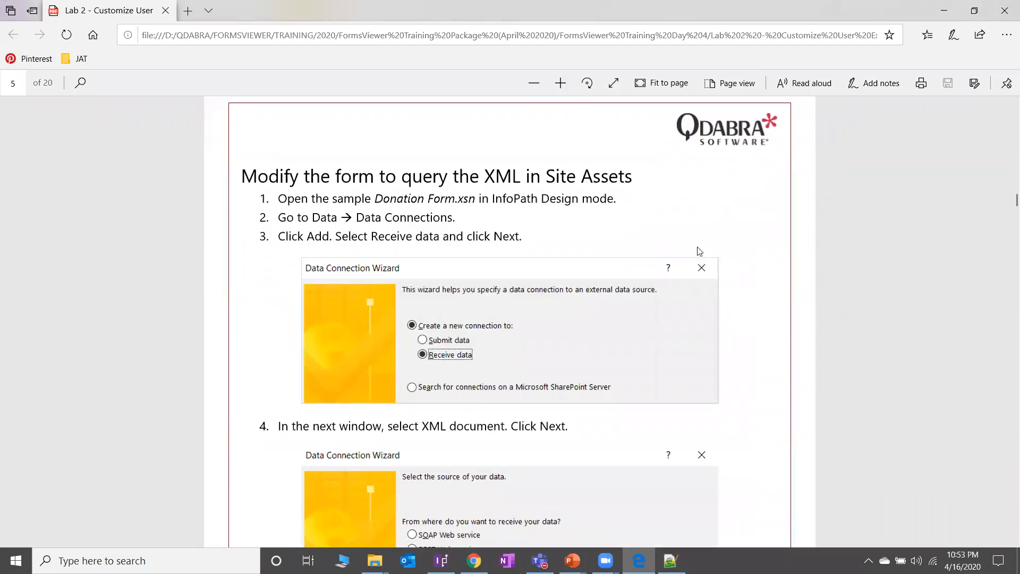
scroll(699, 252, "down", 15)
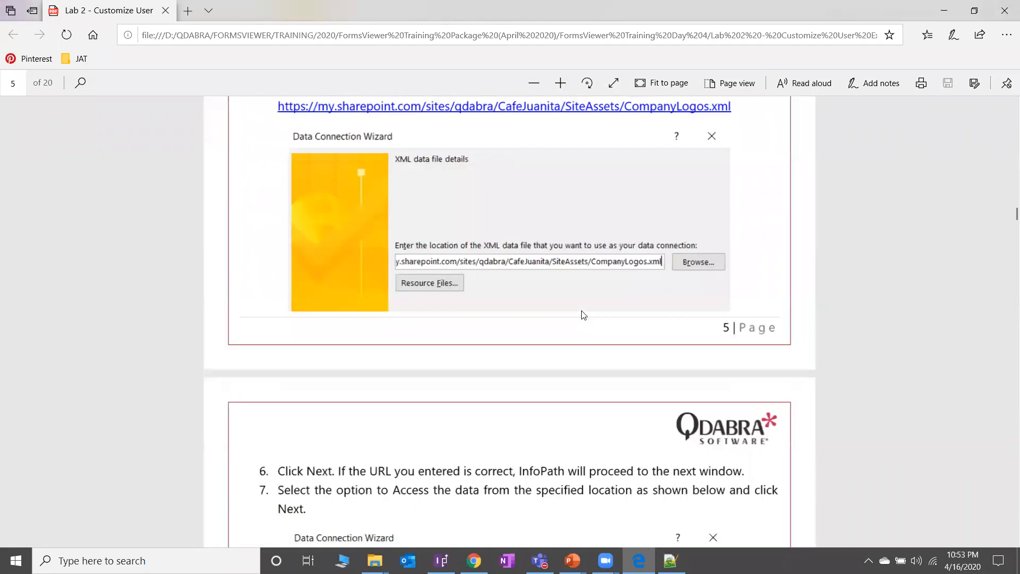
scroll(465, 298, "down", 15)
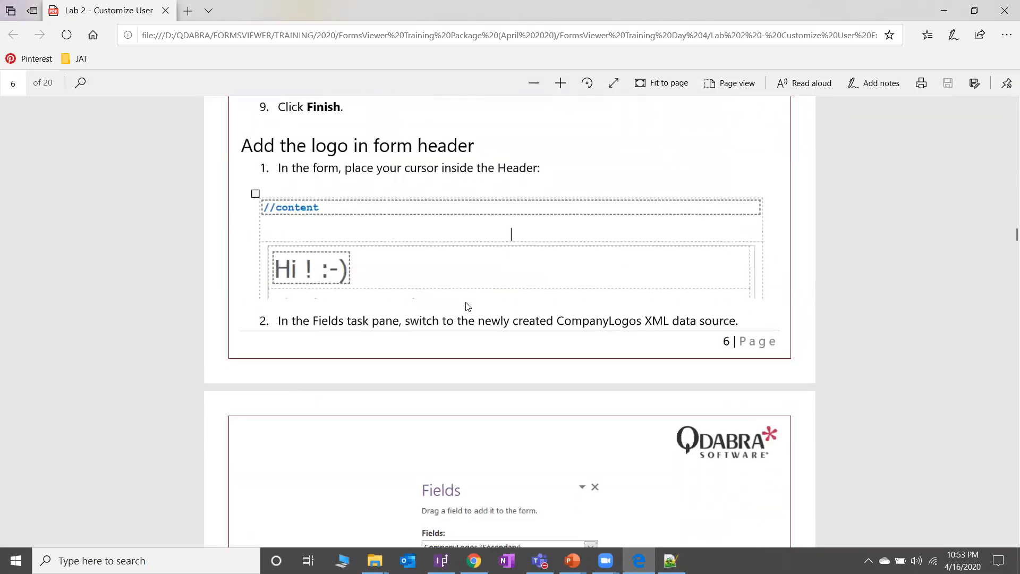
scroll(469, 304, "down", 8)
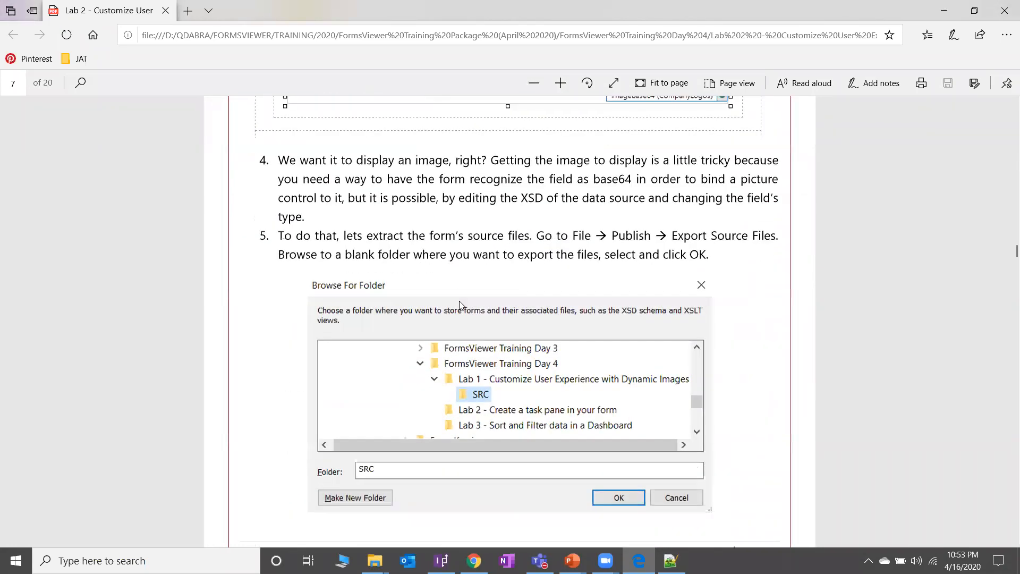
scroll(573, 295, "down", 9)
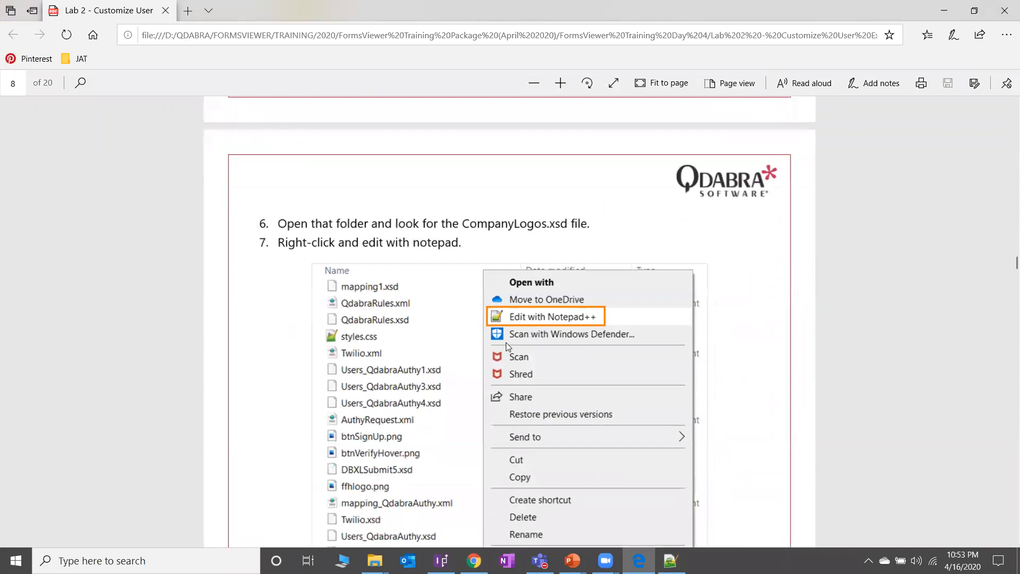
scroll(543, 351, "down", 5)
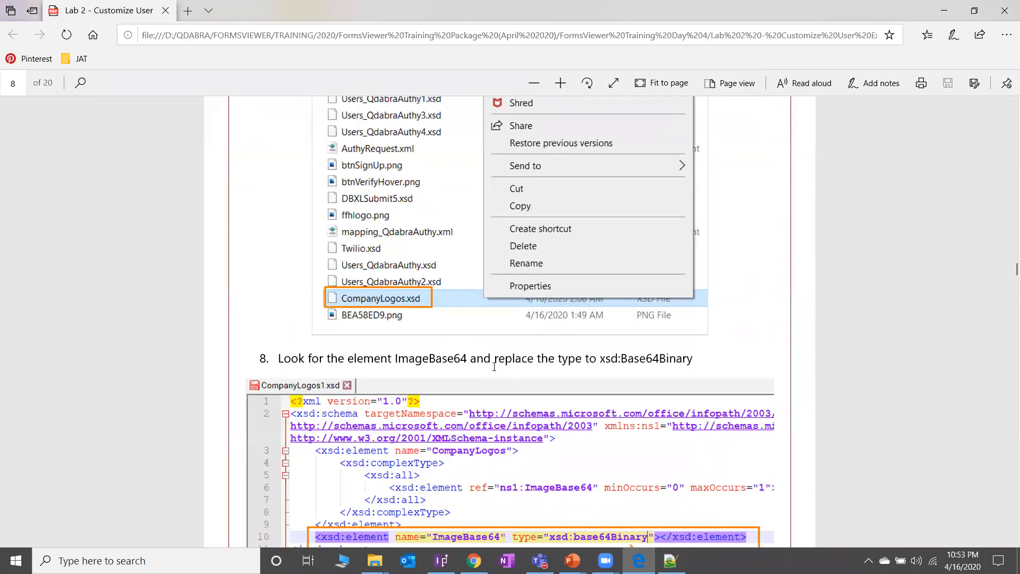
scroll(402, 381, "down", 2)
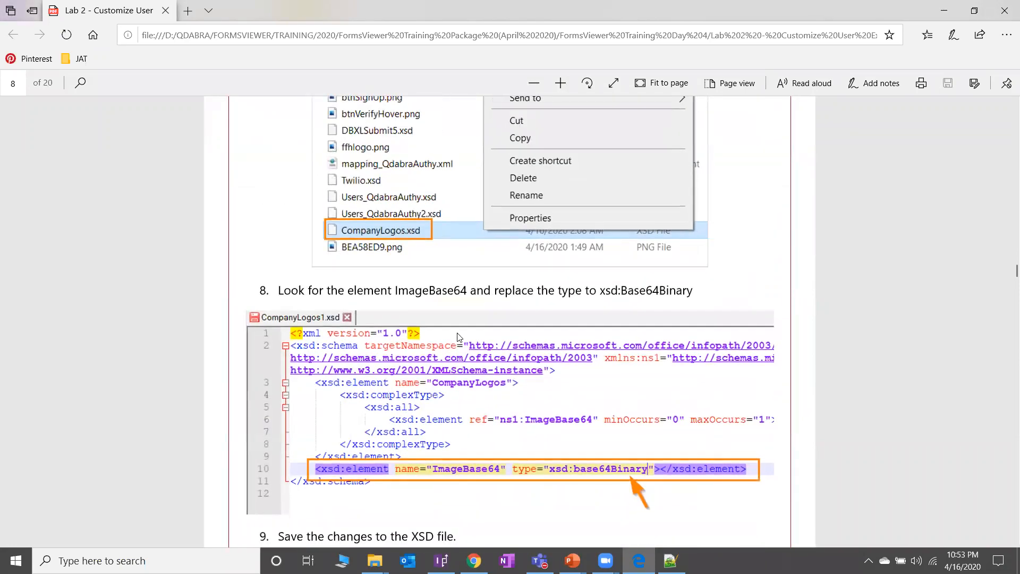
scroll(458, 336, "down", 10)
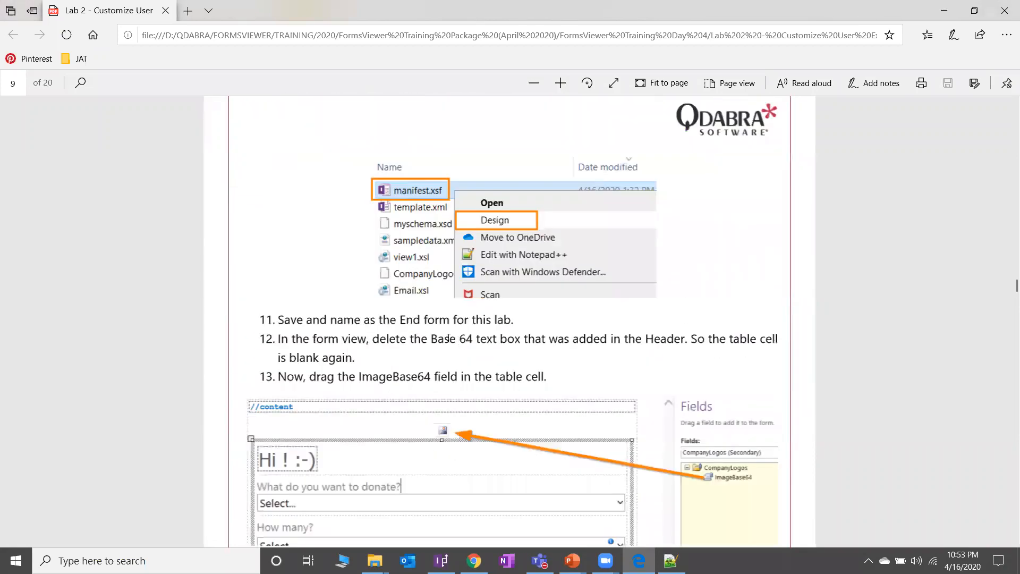
scroll(552, 329, "down", 3)
scroll(499, 276, "down", 10)
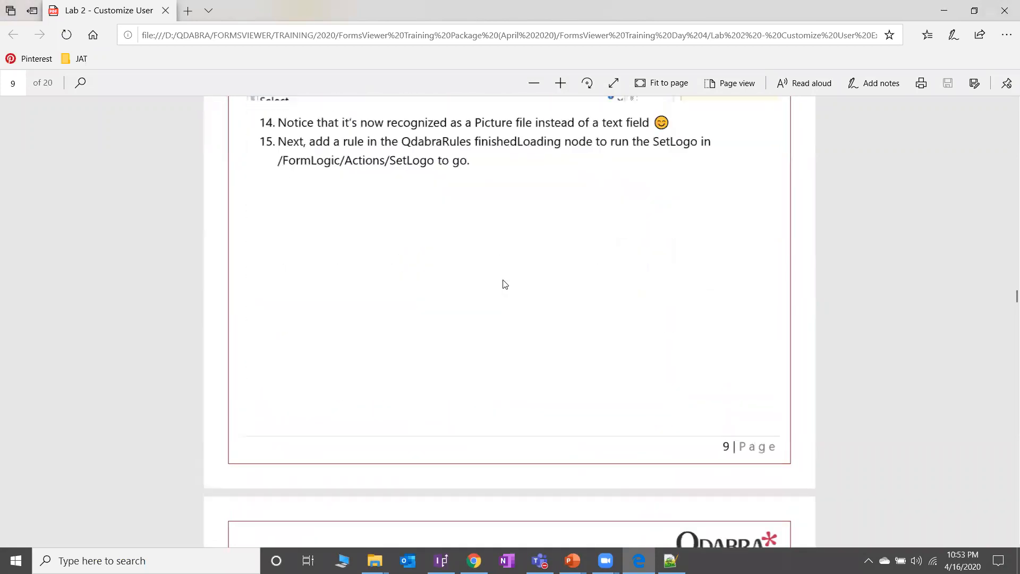
scroll(505, 290, "down", 4)
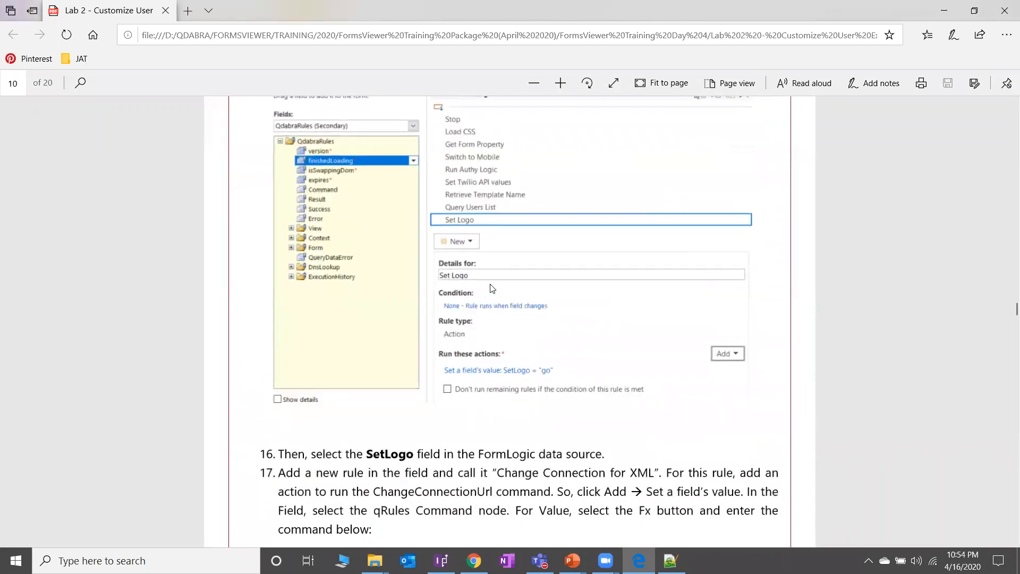
scroll(529, 297, "down", 4)
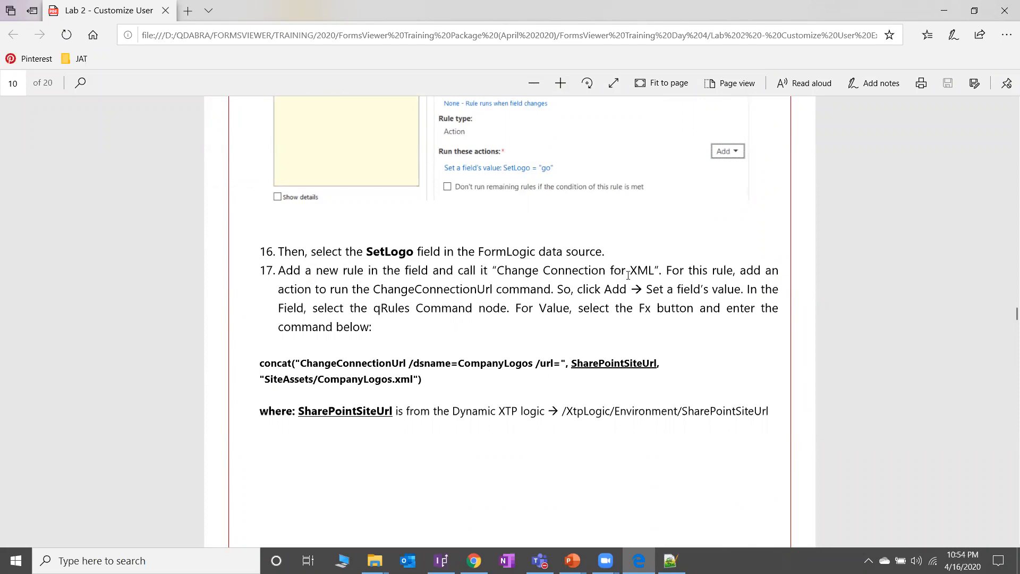
left_click_drag(425, 379, 256, 364)
key("ctrl+c")
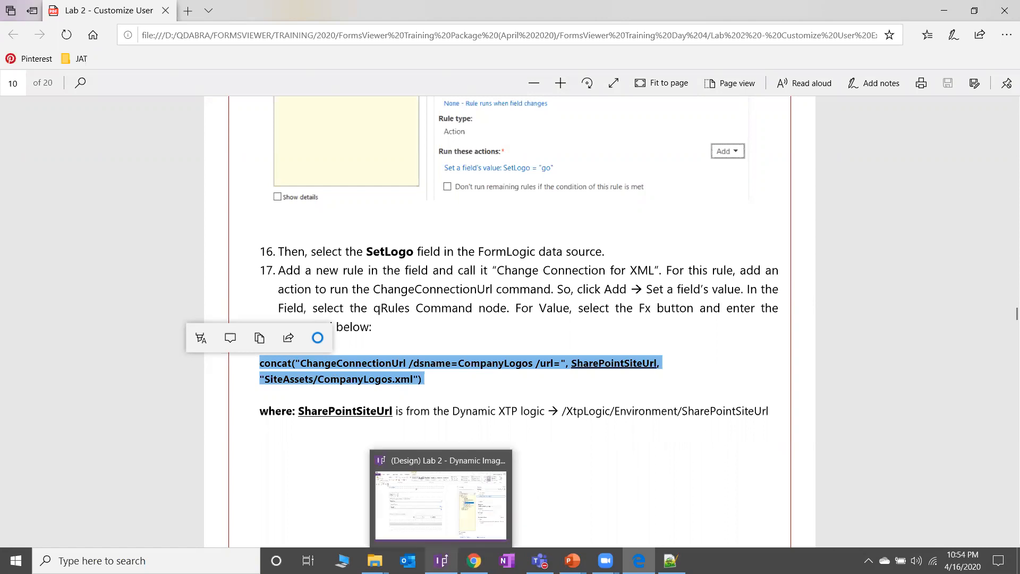
Step: Back in InfoPath, give the Change Connection of XML rule a Set a field's value action targeting the Command field in QdabraRules
left_click(441, 560)
left_click(981, 359)
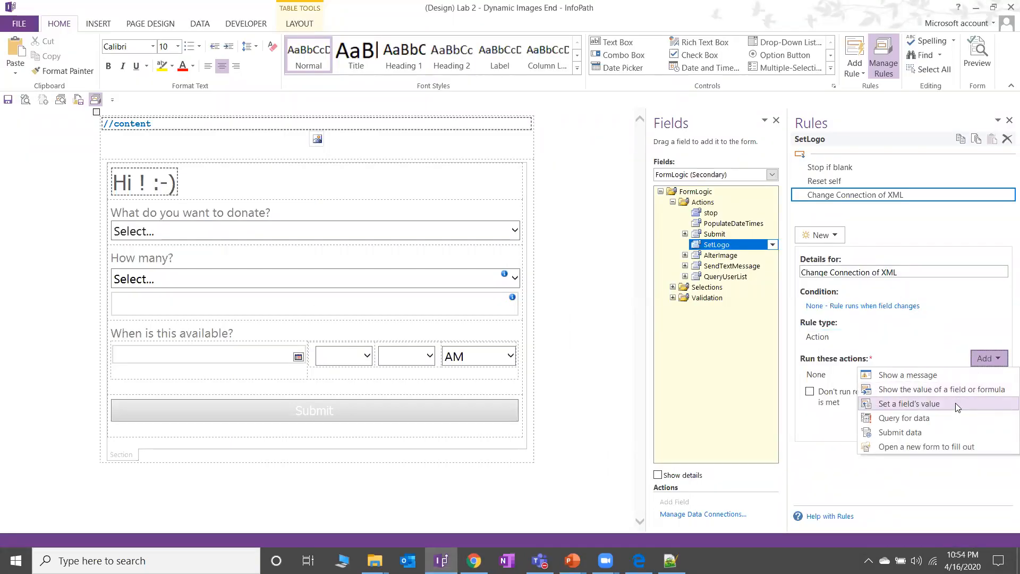
left_click(955, 403)
left_click(648, 264)
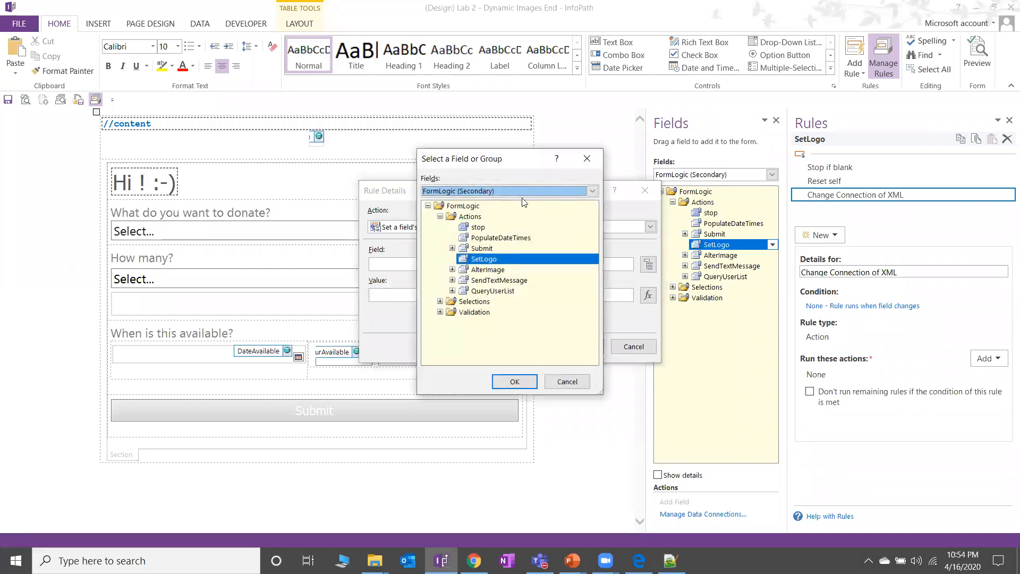
left_click(592, 191)
left_click(508, 222)
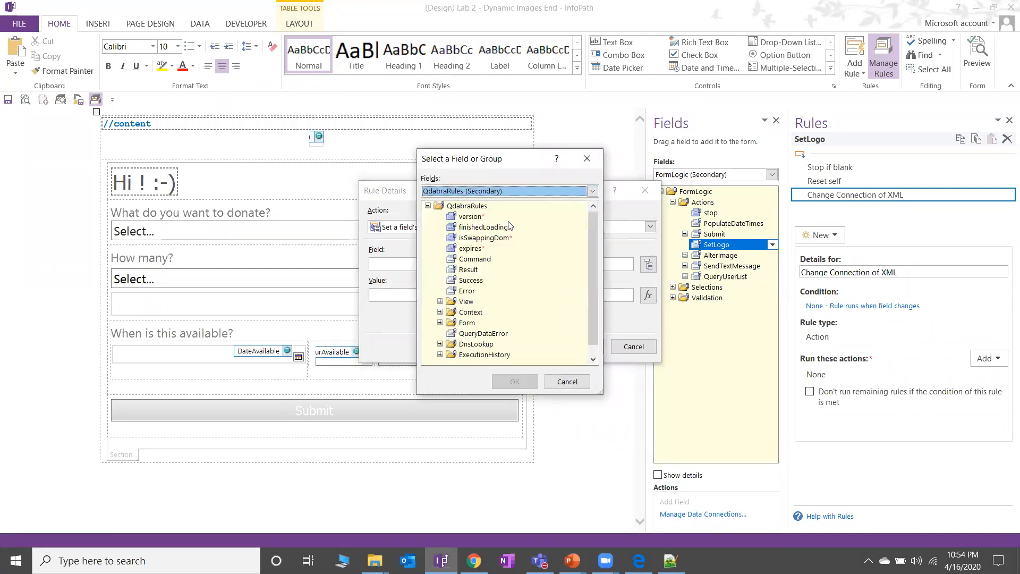
double_click(477, 258)
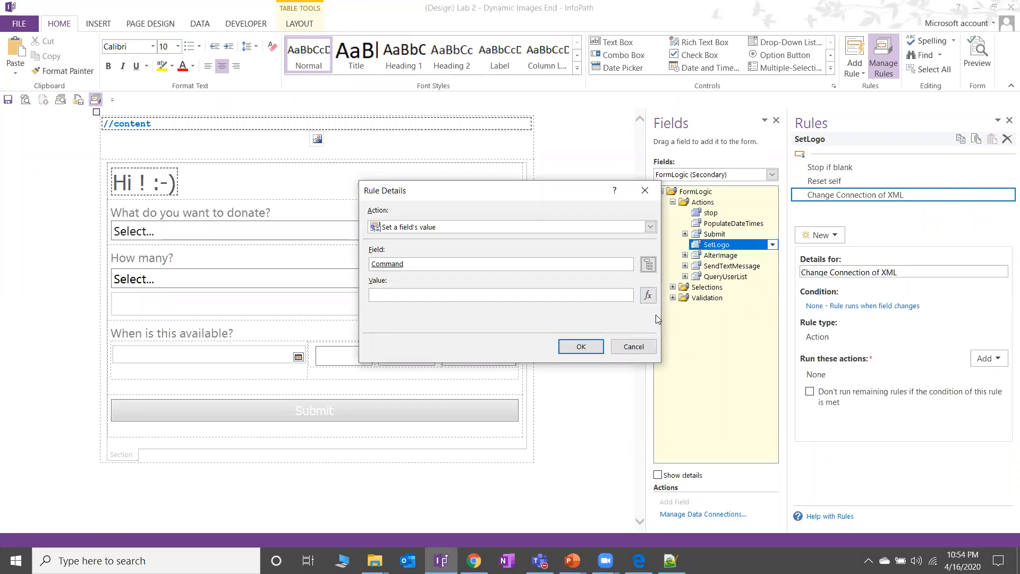
Step: Paste the copied ChangeConnectionUrl concat formula as the Command value, verify it and review the error details
left_click(649, 296)
key("ctrl+v")
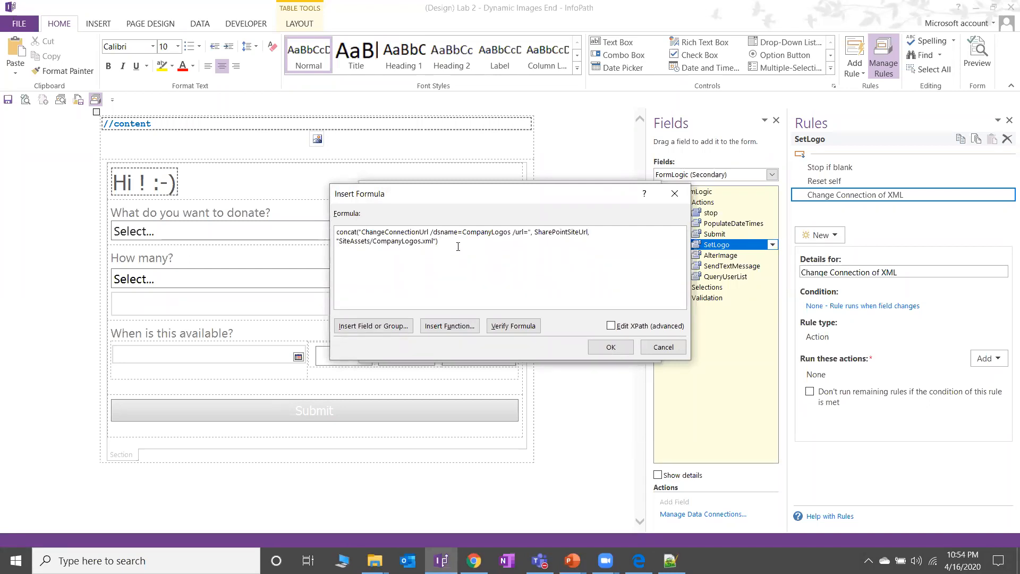
triple_click(457, 246)
left_click(577, 283)
left_click(524, 326)
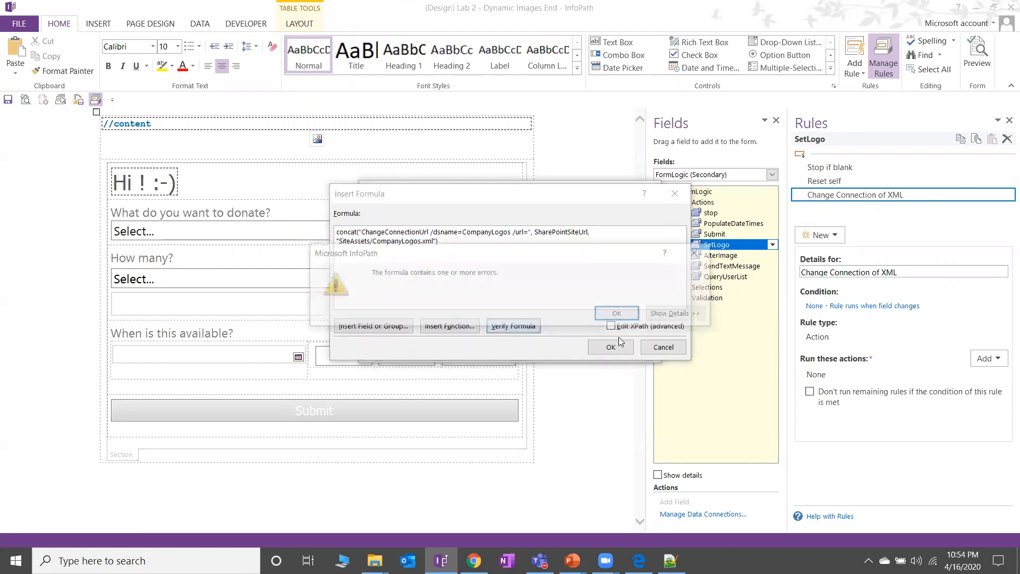
left_click(676, 313)
left_click(676, 308)
left_click(605, 269)
Step: Replace the SharePointSiteUrl text in the formula with the SharePointSiteUrl field from the Environment group of XtpLogic_DynamicDCs
double_click(562, 234)
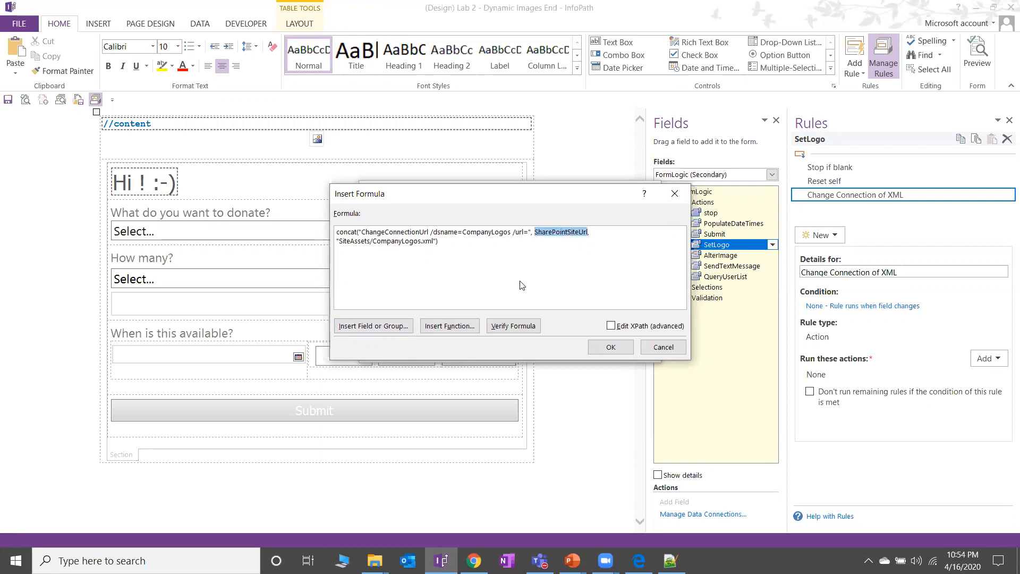
left_click(407, 328)
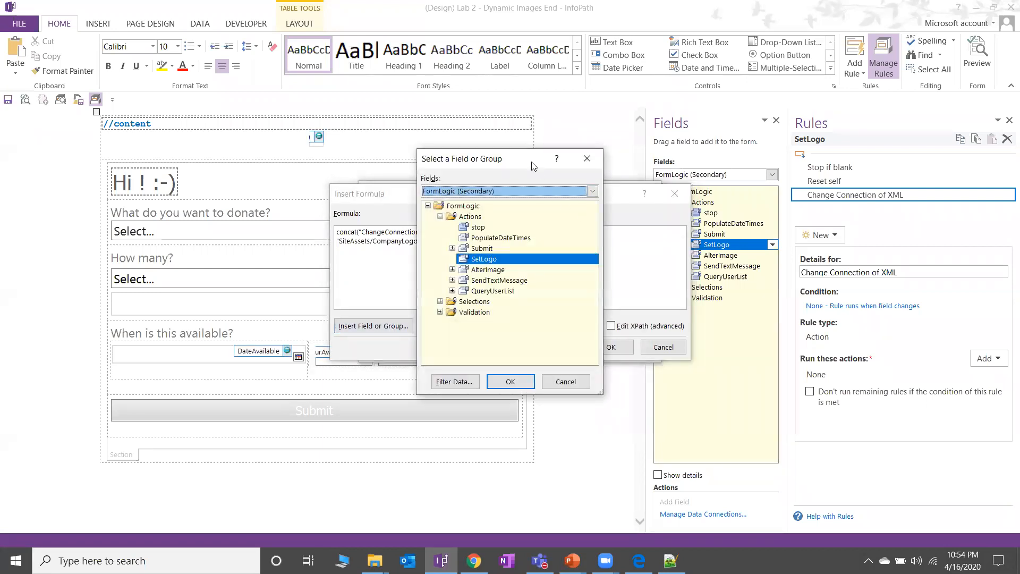
left_click_drag(533, 166, 744, 157)
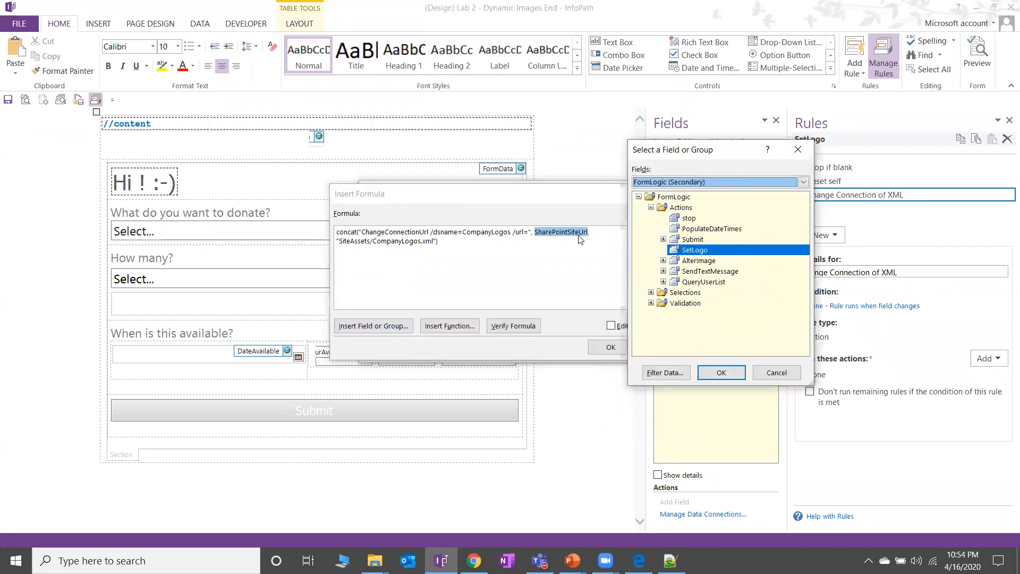
left_click(732, 183)
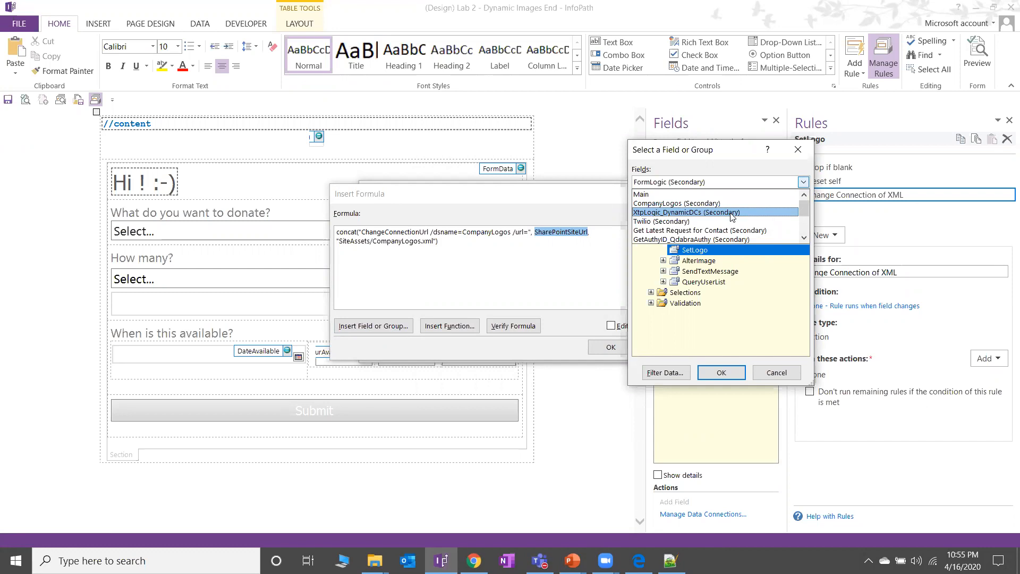
left_click(732, 212)
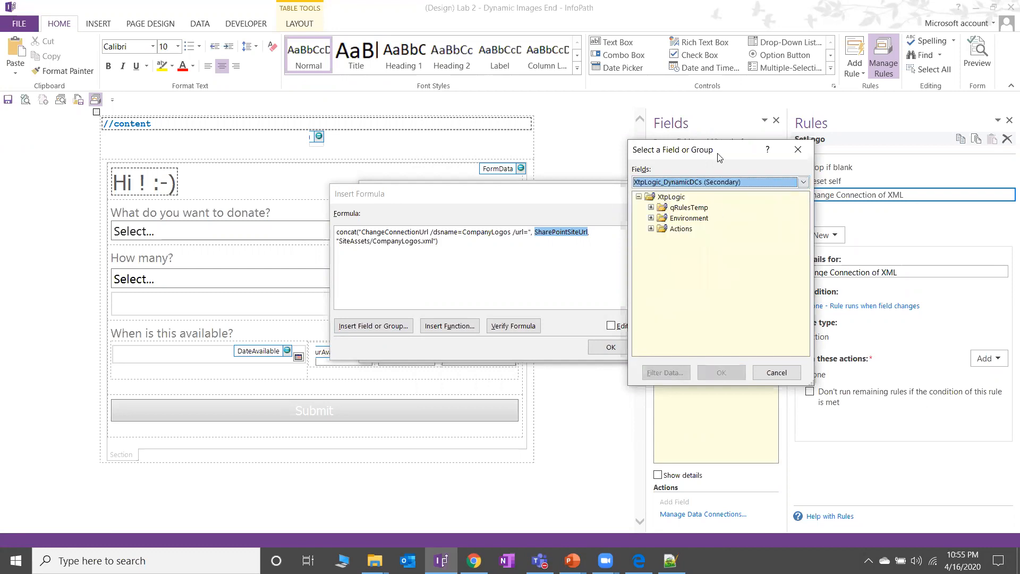
left_click_drag(718, 153, 719, 146)
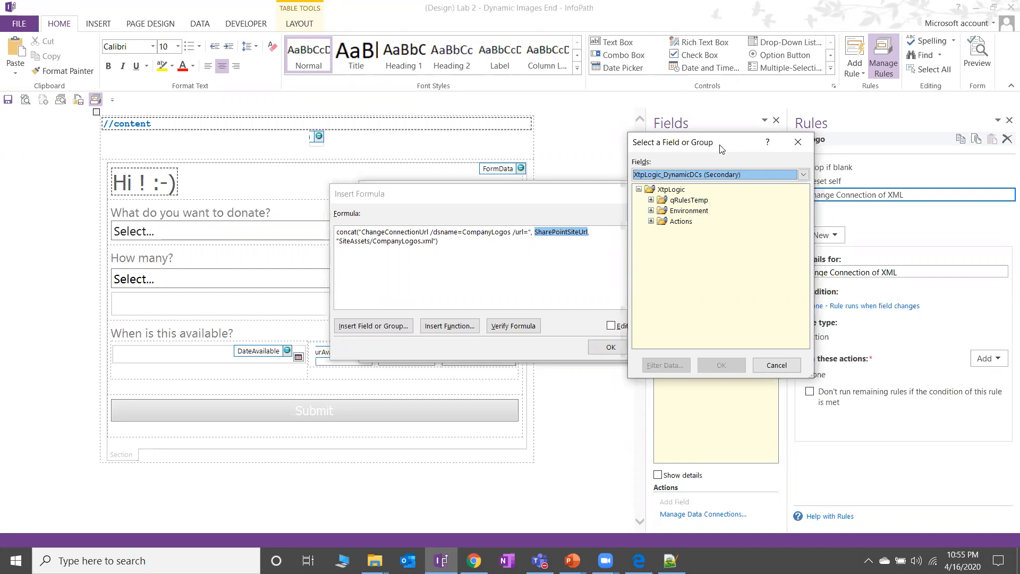
left_click_drag(722, 149, 702, 151)
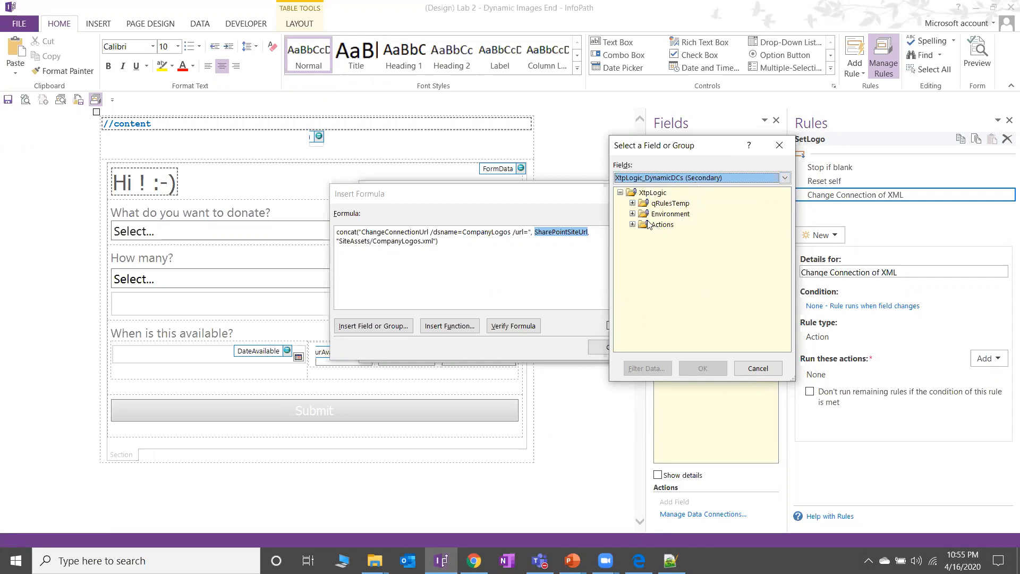
left_click(632, 214)
double_click(686, 224)
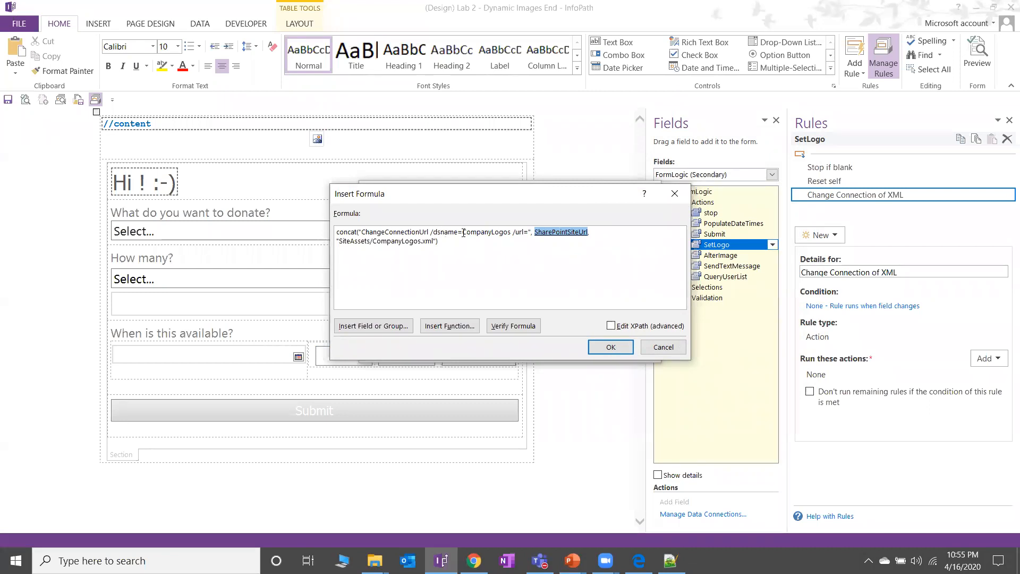
Step: Compare the CompanyLogos data source name with the CompanyLogos.xml file name in the formula
left_click_drag(463, 232, 510, 228)
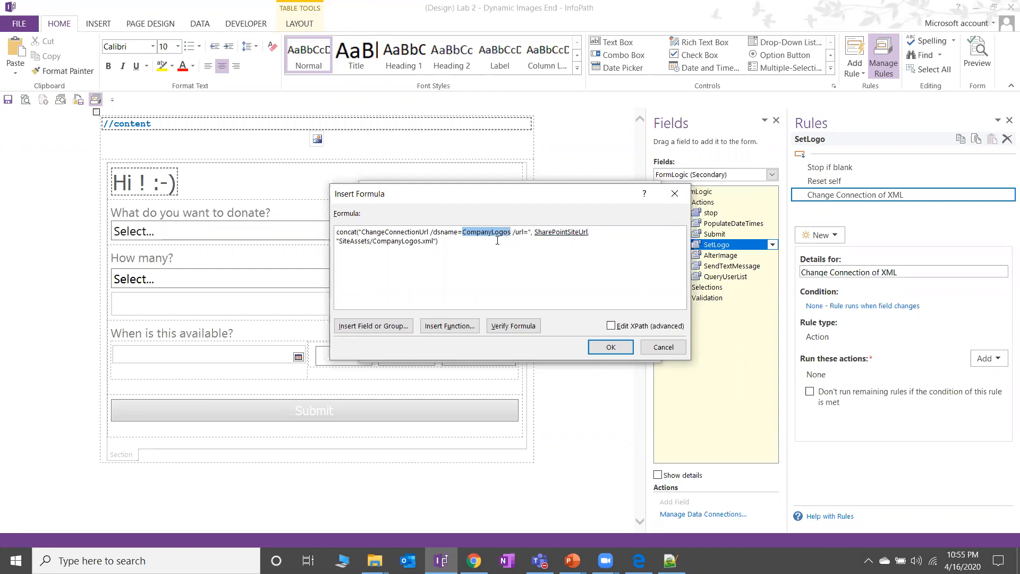
left_click(494, 234)
left_click_drag(373, 240, 434, 243)
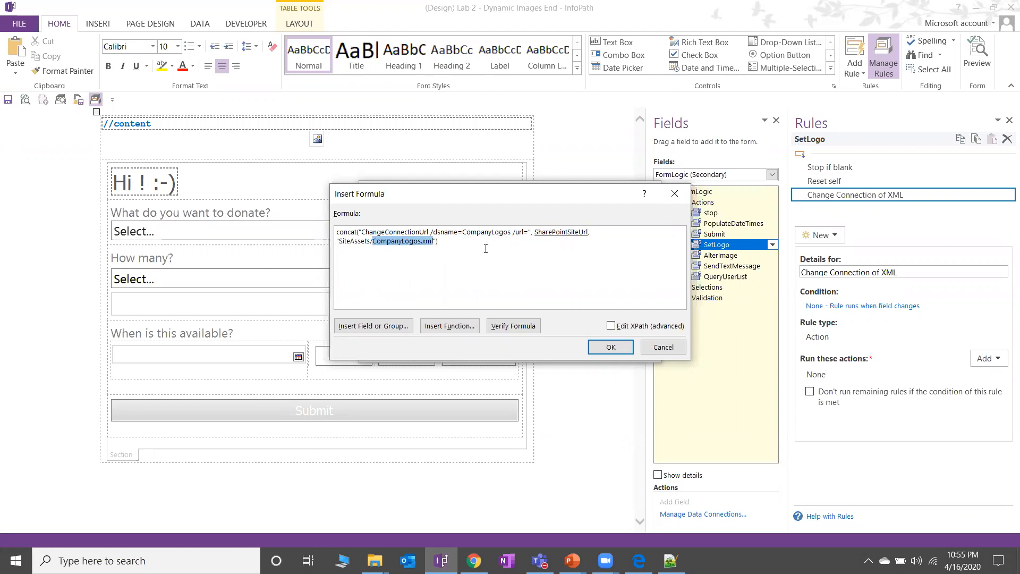
left_click_drag(464, 232, 512, 233)
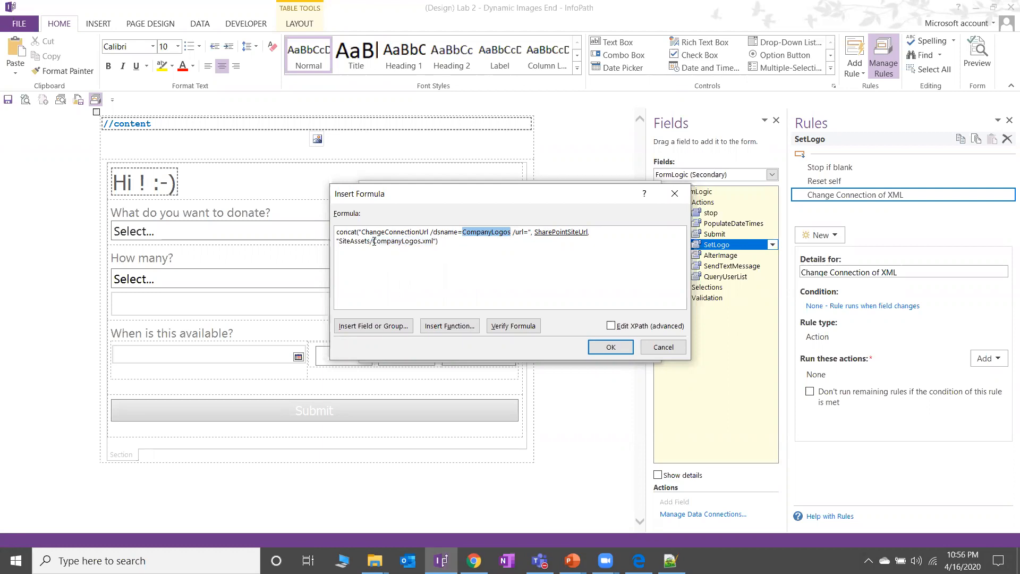
left_click_drag(374, 241, 411, 242)
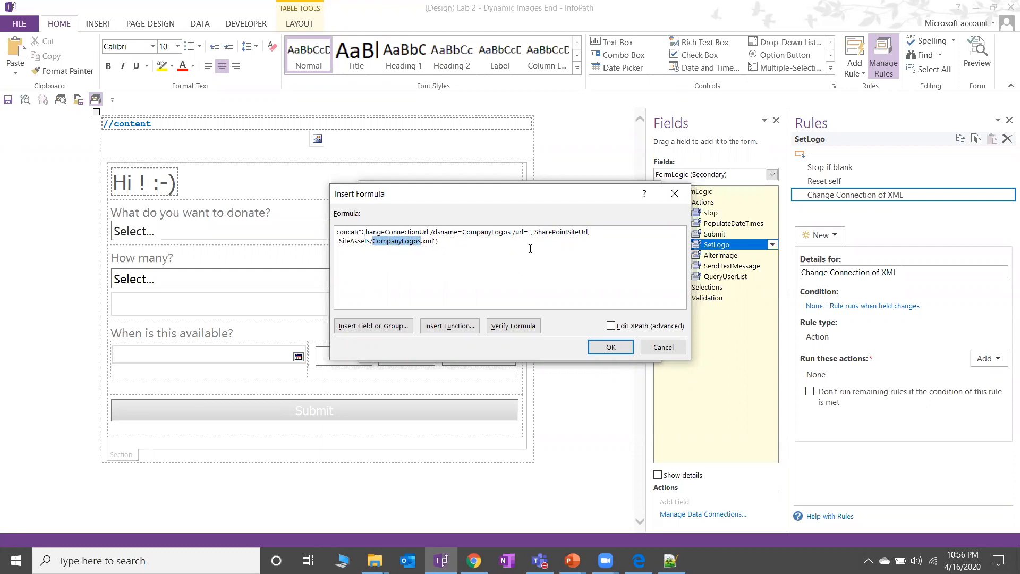
Step: Verify the completed concat formula and accept it as the value for the Command field
left_click(525, 276)
left_click(513, 326)
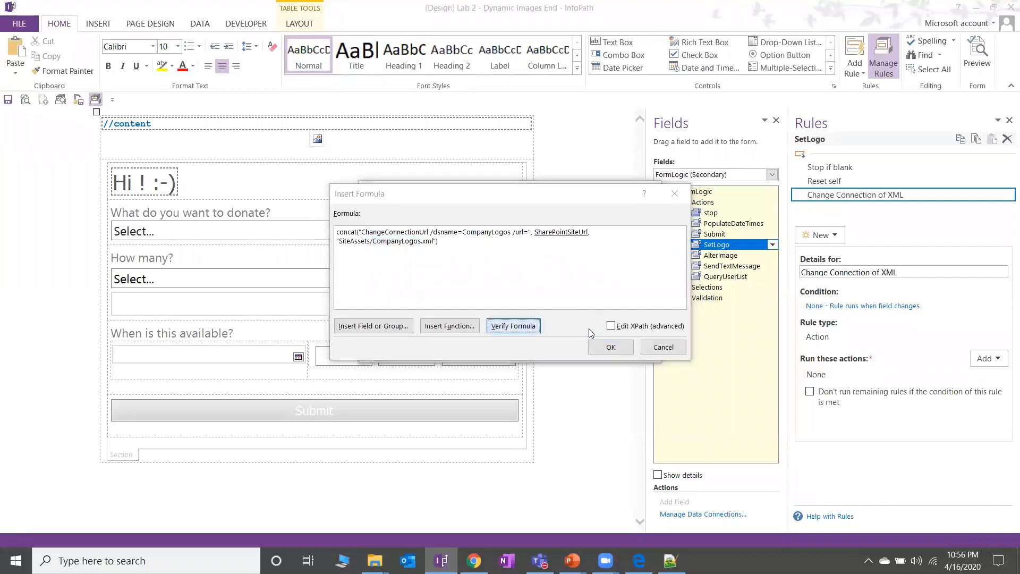
left_click(513, 317)
left_click(611, 347)
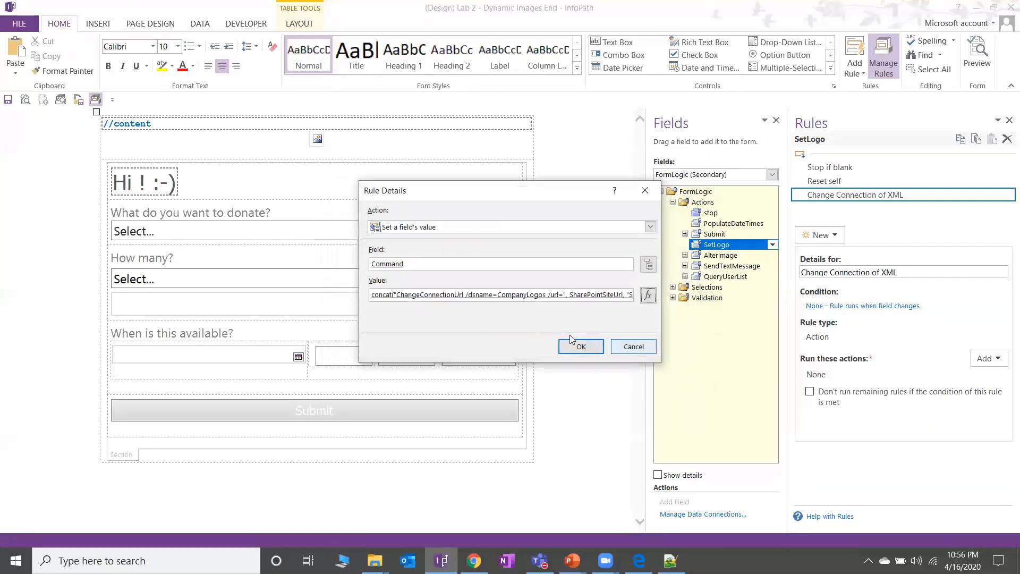
Step: Accept the Command action and add another action rule named "Query the XML" to SetLogo
left_click(588, 346)
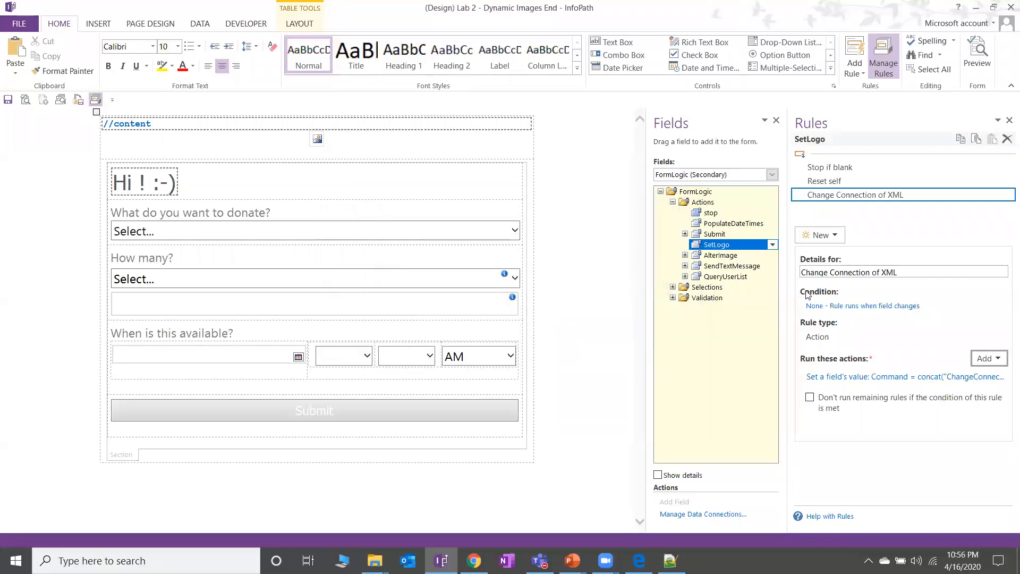
left_click(836, 236)
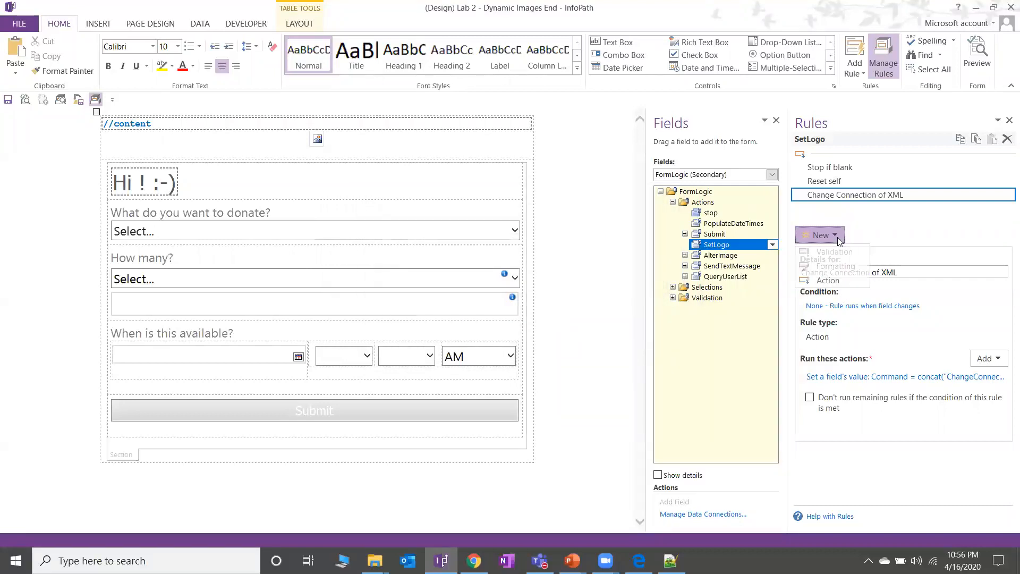
left_click(847, 280)
type("Query")
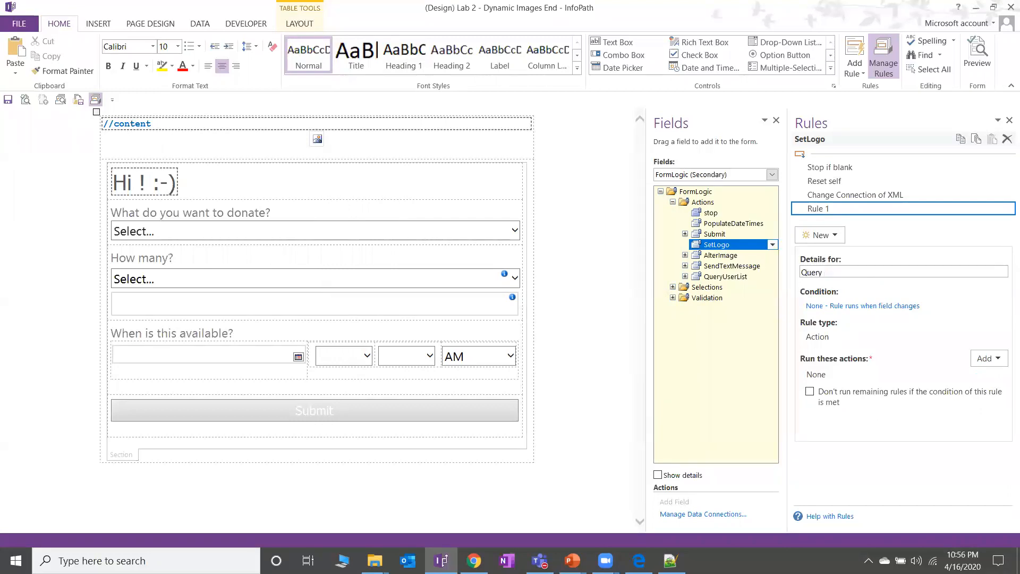
key("Tab")
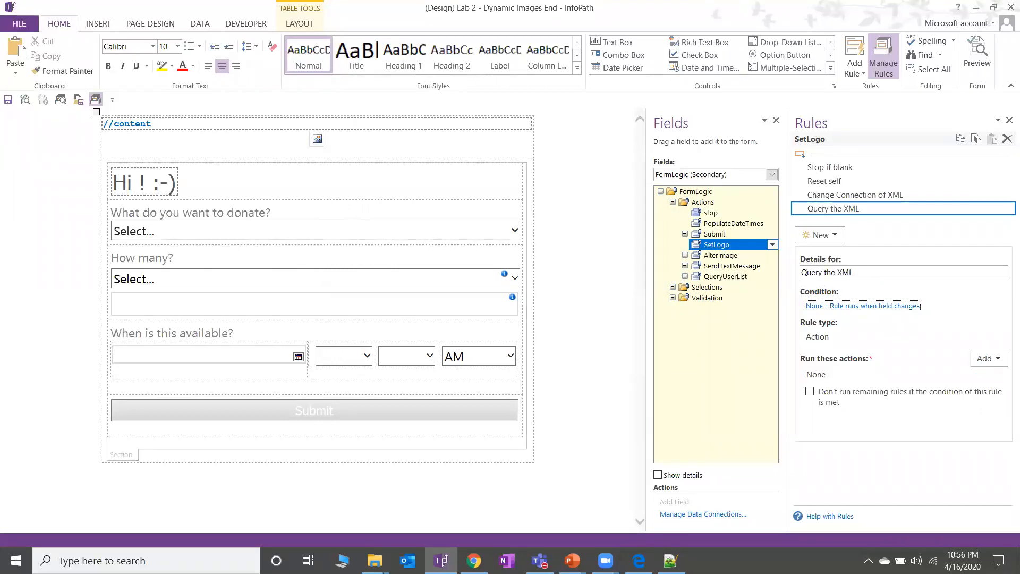
Step: Make the Query the XML rule query the CompanyLogos data connection, and save the form template
left_click(989, 358)
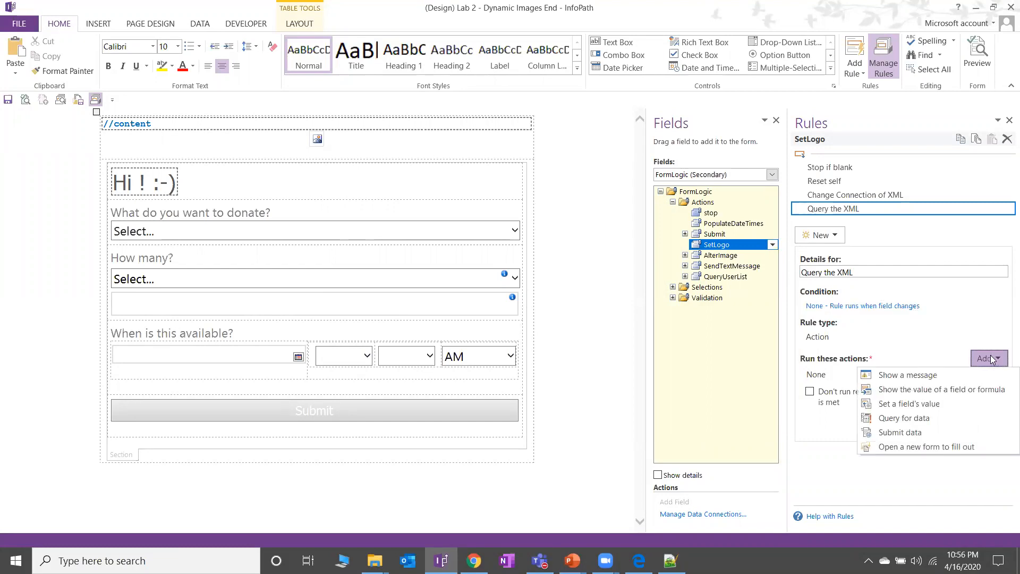
left_click(956, 418)
left_click(566, 265)
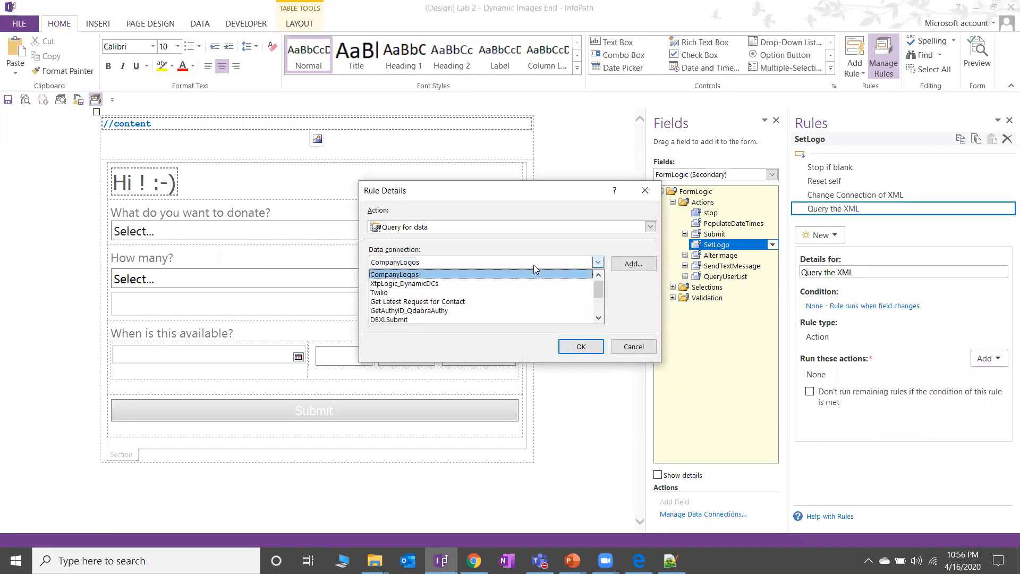
left_click(435, 274)
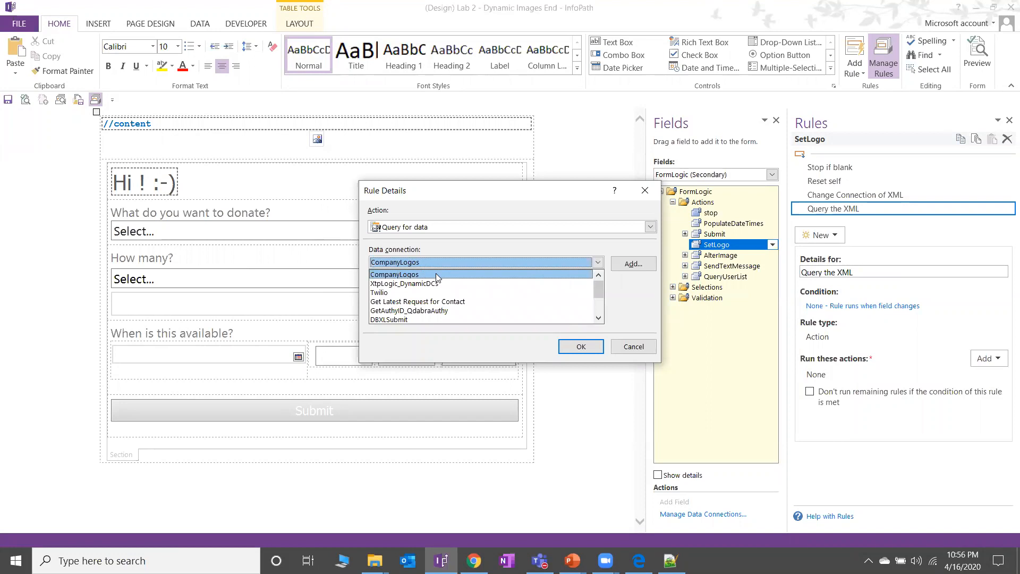
left_click(581, 347)
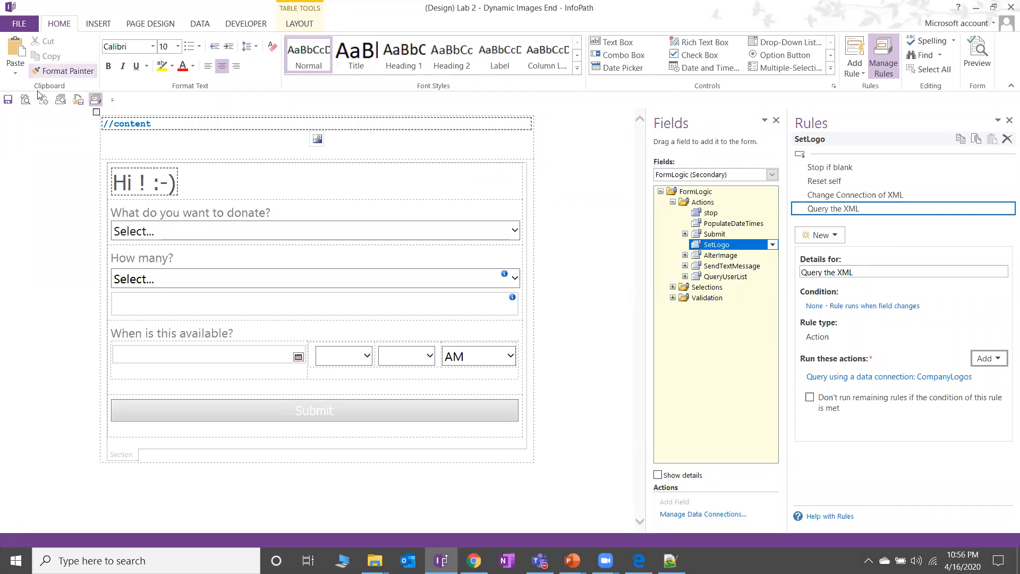
left_click(8, 99)
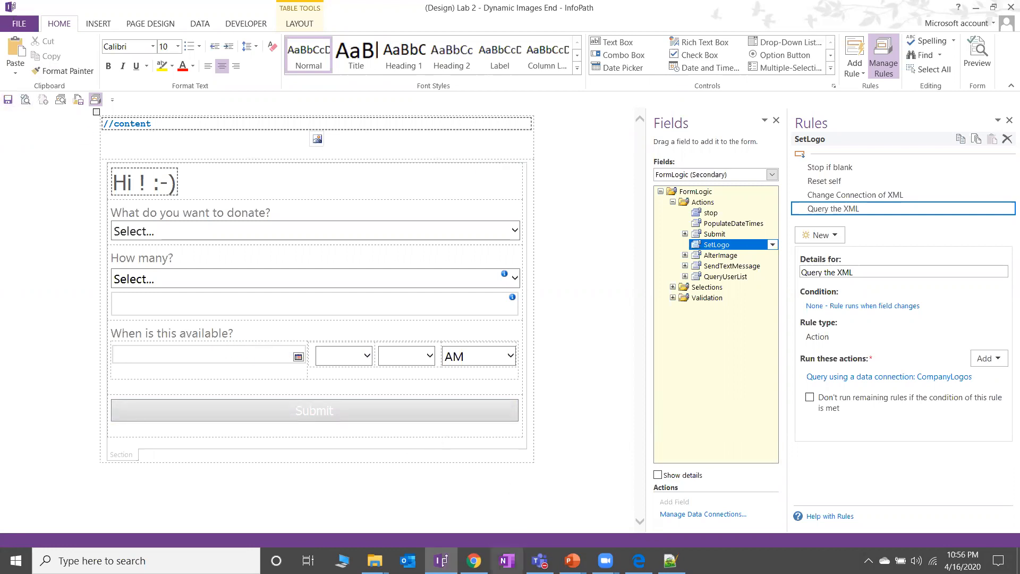
Step: Switch to Chrome, open the Cafe Juanita subsite's site contents from FFR and close the old Cafe Juanita pages
left_click(473, 561)
left_click(93, 9)
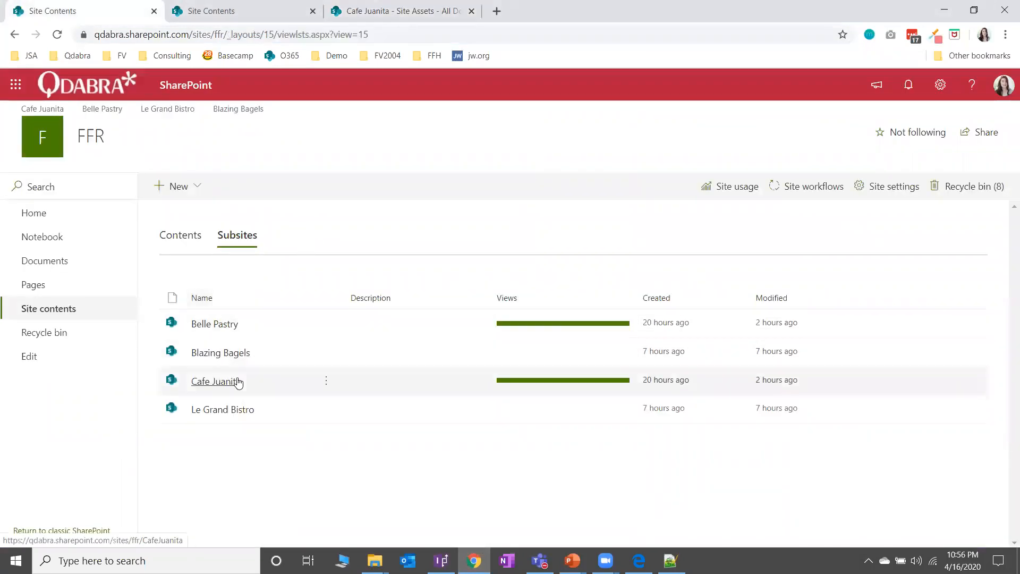
left_click(974, 10)
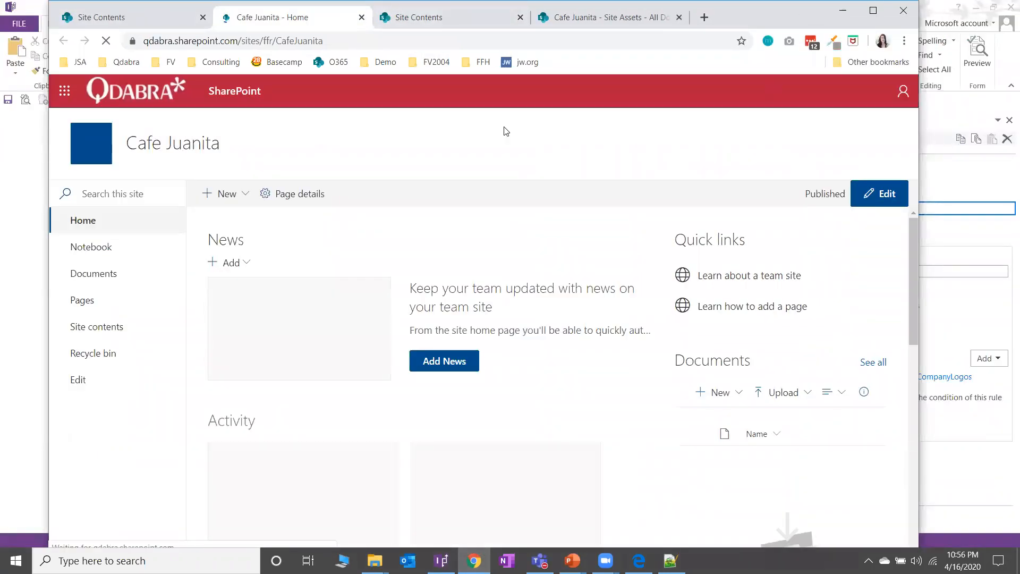
left_click_drag(793, 22, 787, 86)
left_click(515, 87)
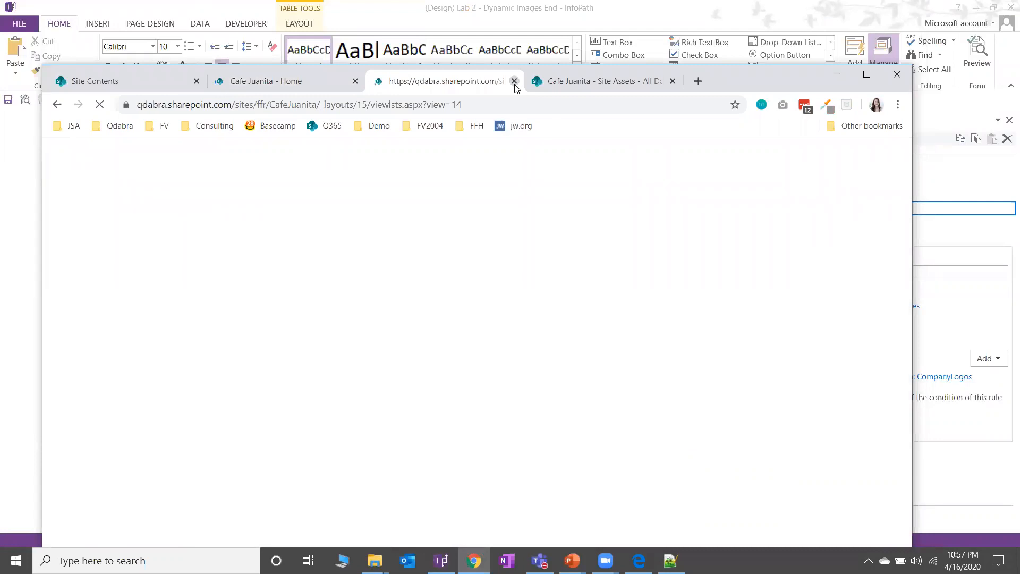
left_click(514, 82)
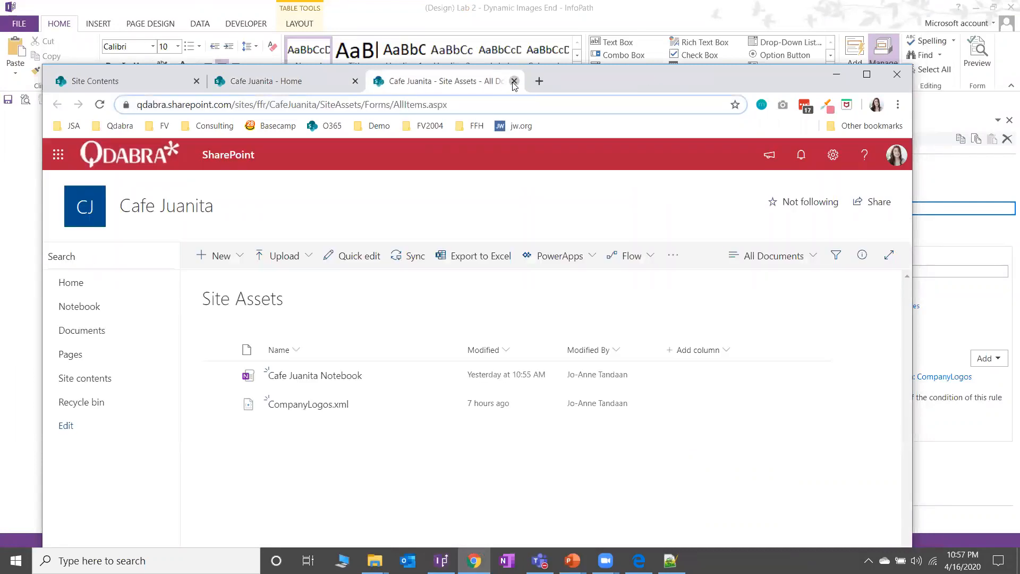
left_click(514, 81)
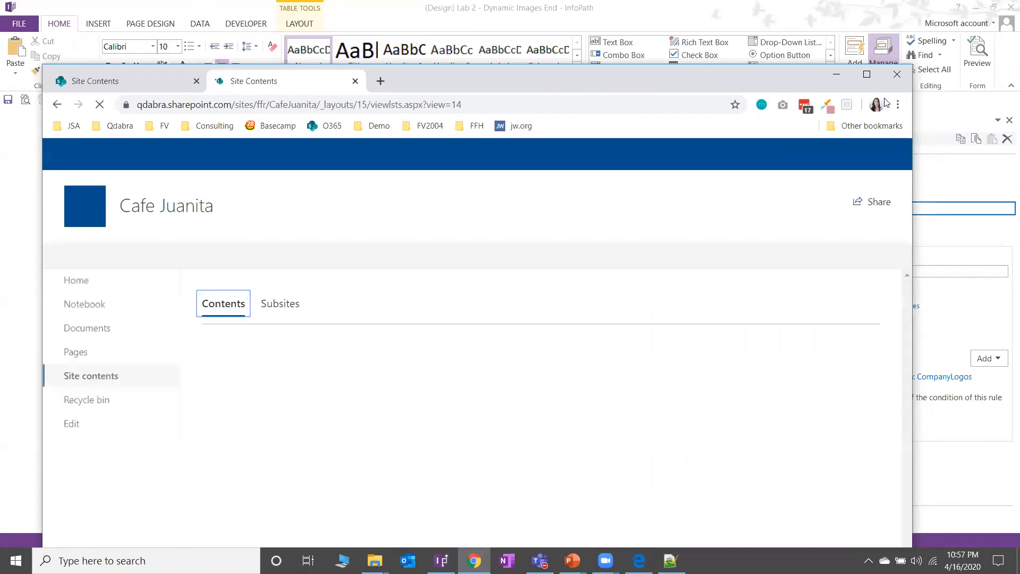
key("super+Up")
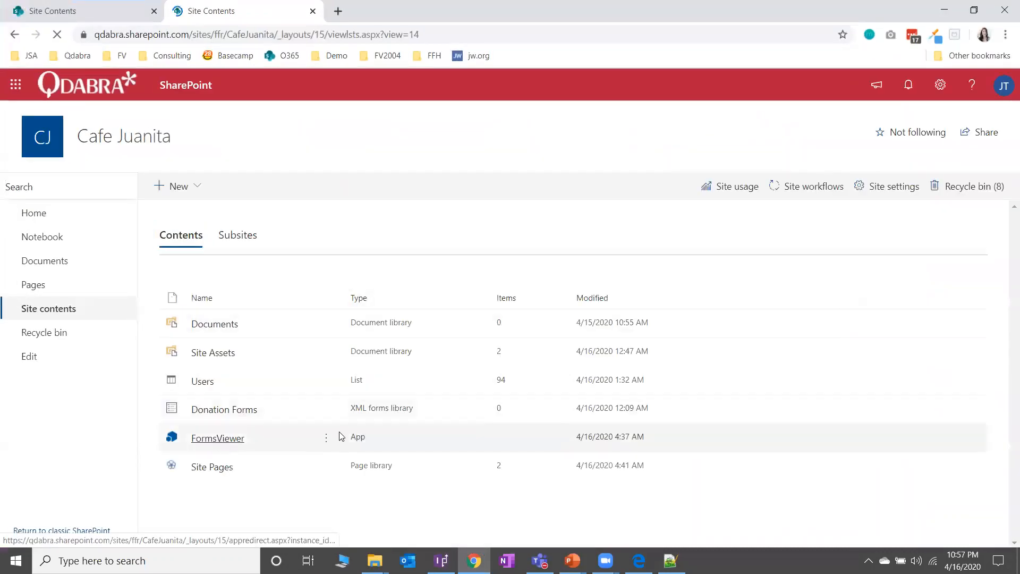
Step: Launch FormsViewer from the Cafe Juanita site and open the Donation Form - End template for updating
left_click(226, 436)
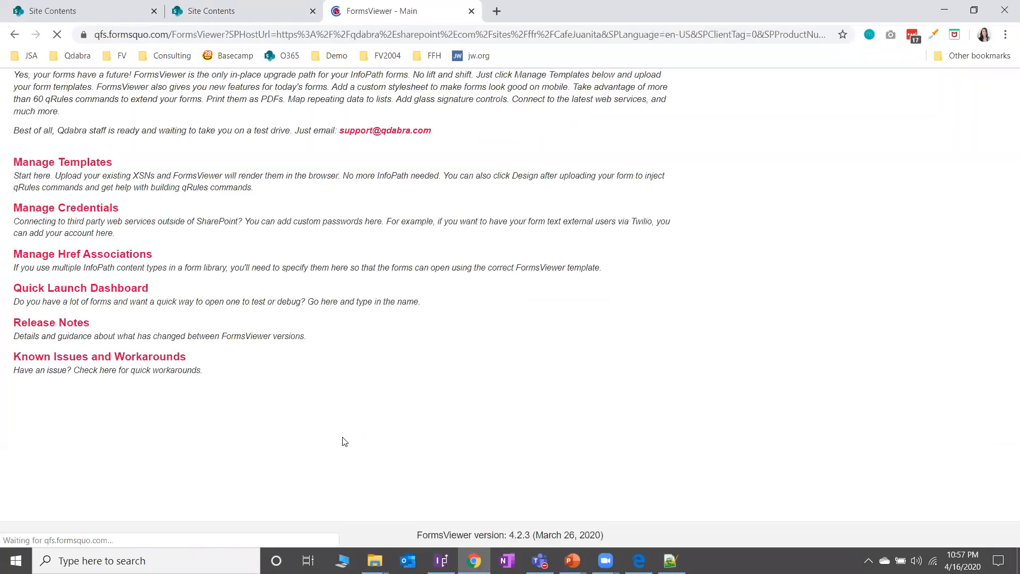
left_click(98, 256)
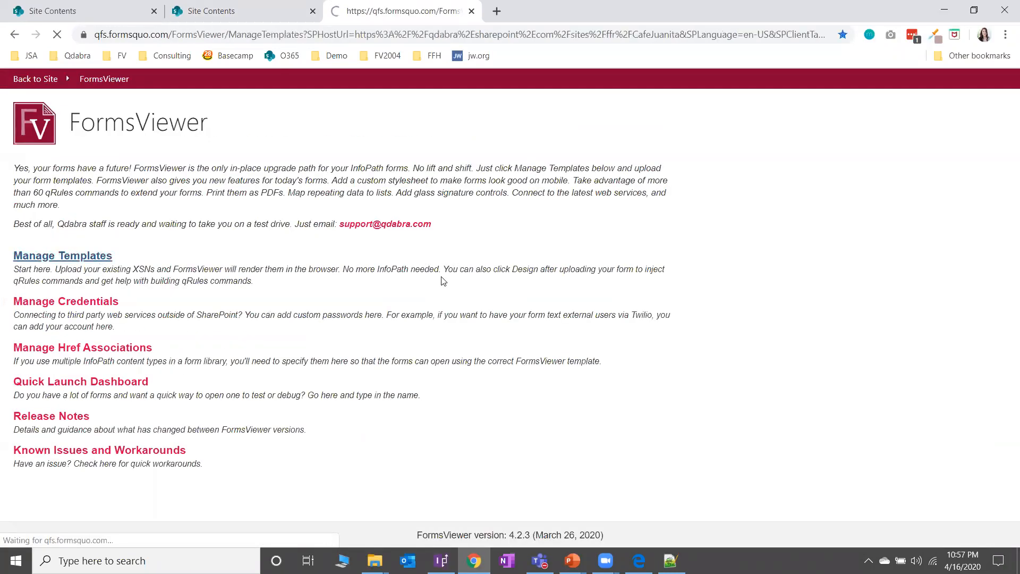
left_click(97, 319)
left_click(91, 342)
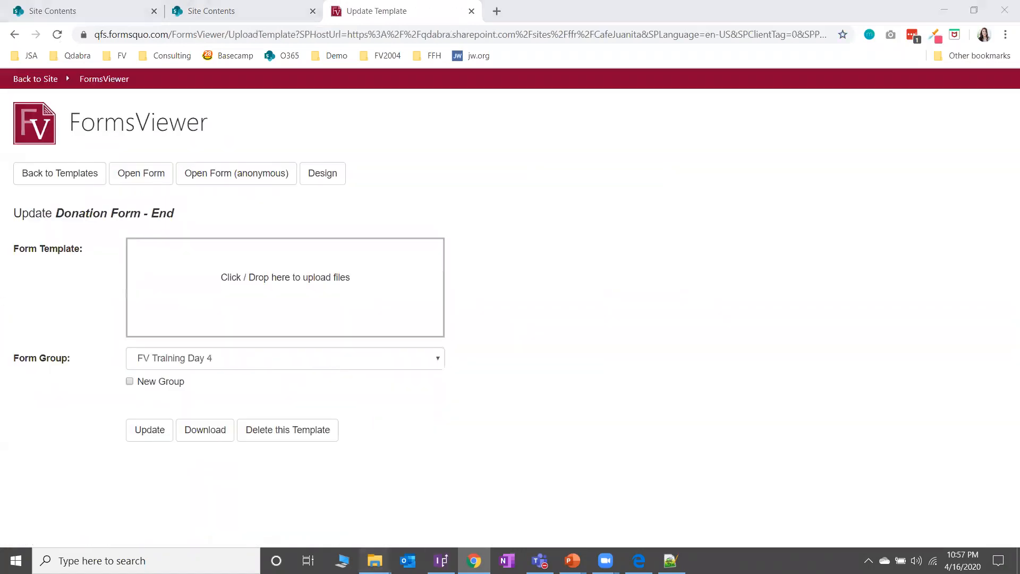
Step: Update Donation Form - End with the Lab 2 - Dynamic Images End template from the Cafe Juanita folder, uploading it despite the version difference
mouse_move(374, 560)
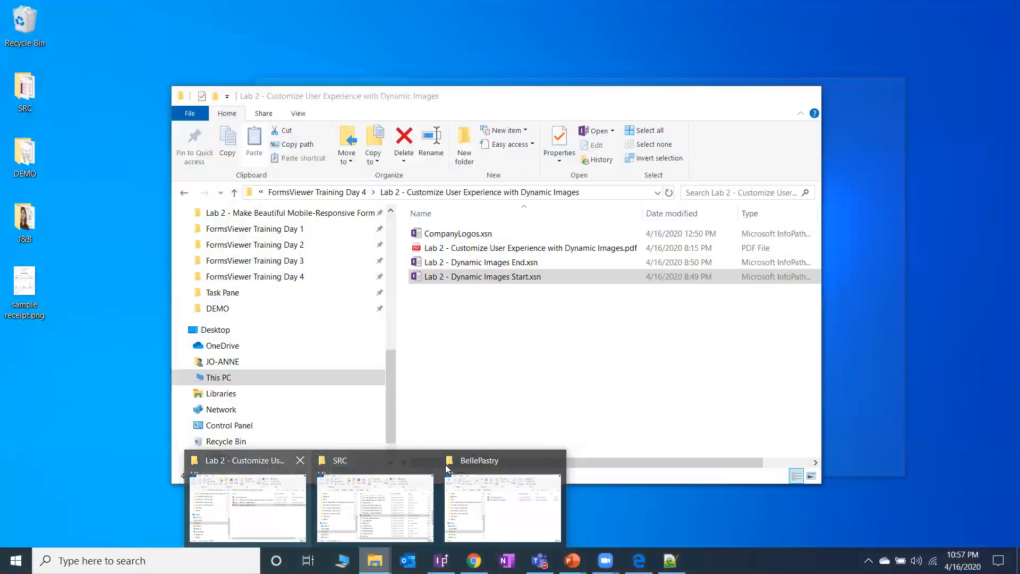
left_click(425, 478)
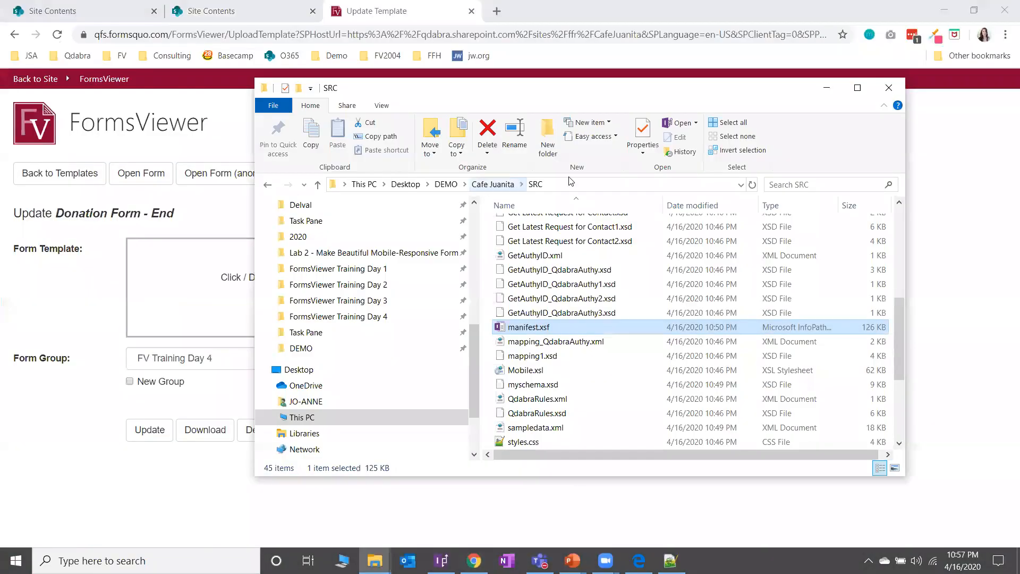
left_click(493, 184)
left_click(753, 198)
left_click(666, 221)
left_click_drag(666, 221, 228, 276)
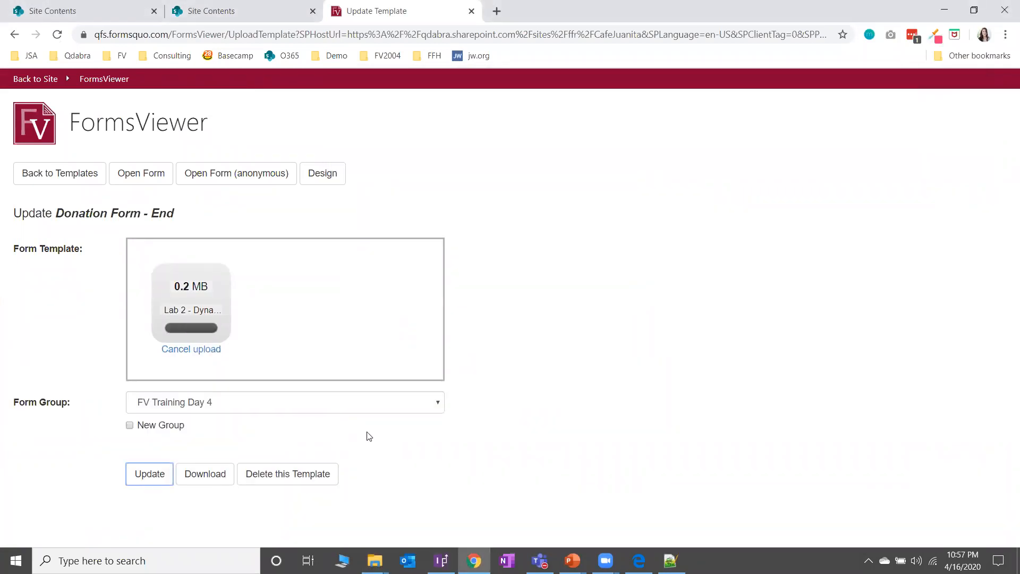
scroll(367, 440, "down", 2)
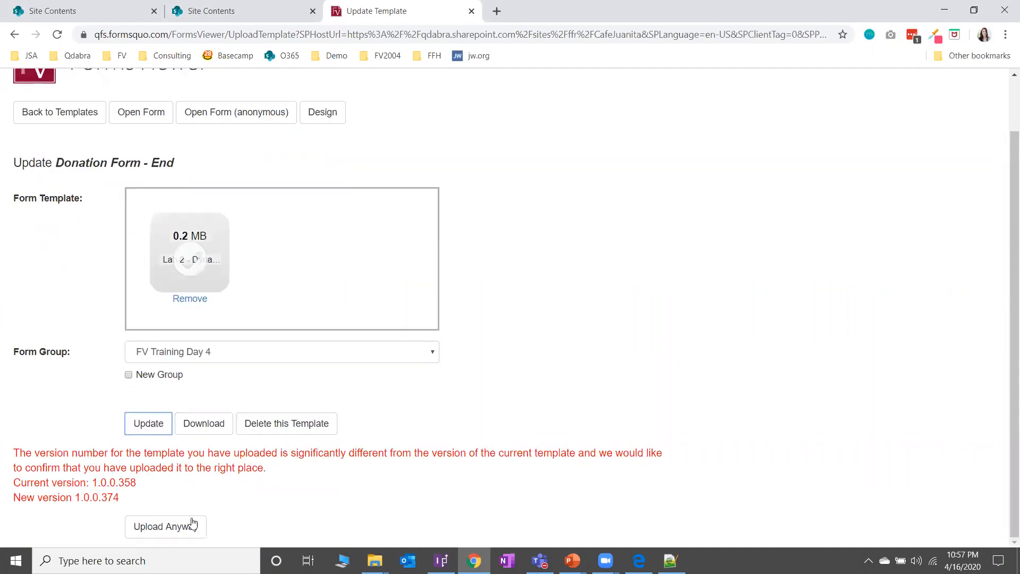
left_click(193, 524)
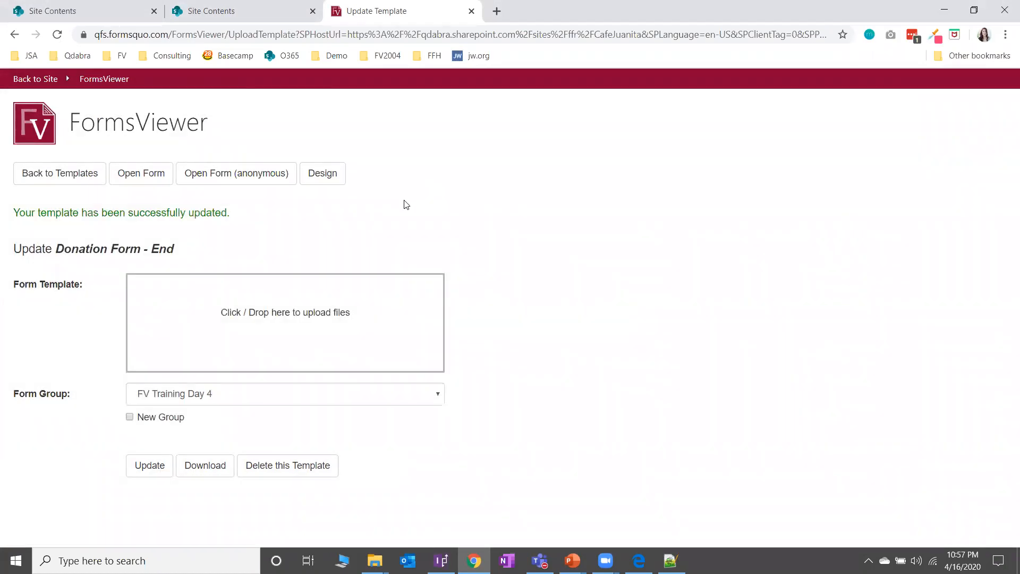
Step: View Cafe Juanita's Donation Forms library and open the FormsViewer-Extensions-Config page from its Site Pages
left_click(213, 11)
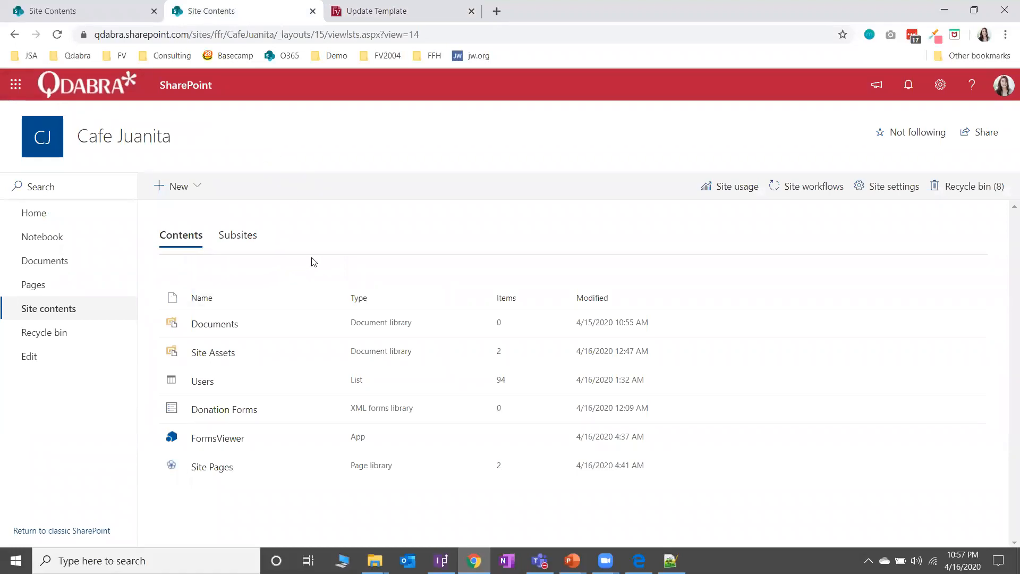
left_click(254, 416)
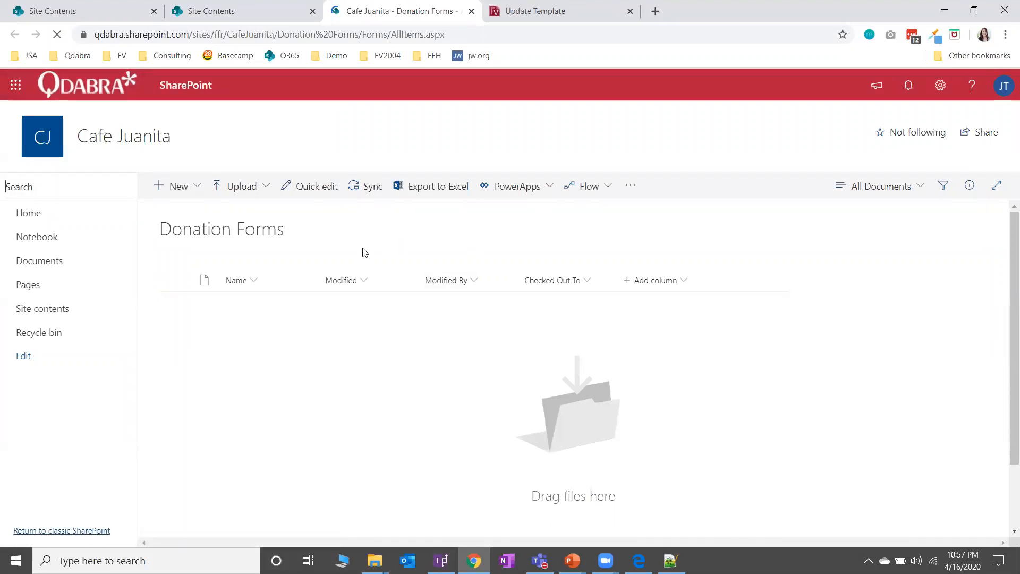
left_click(30, 287)
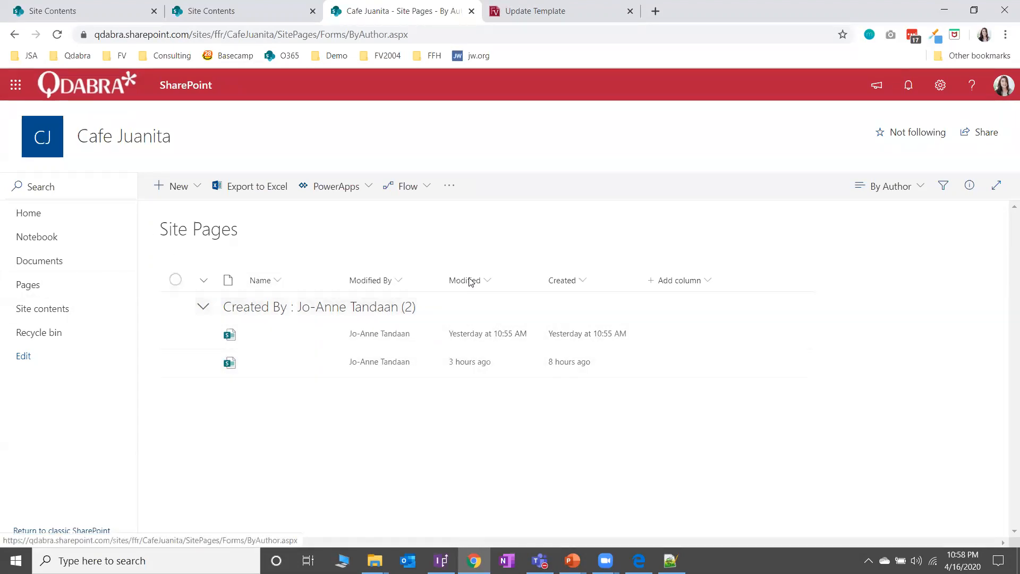
left_click(57, 35)
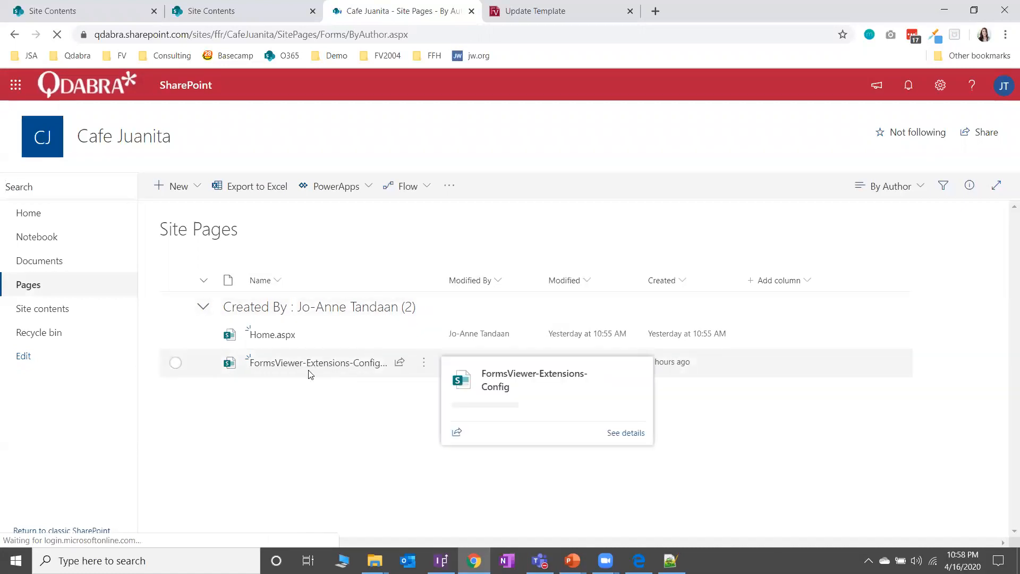
left_click(321, 364)
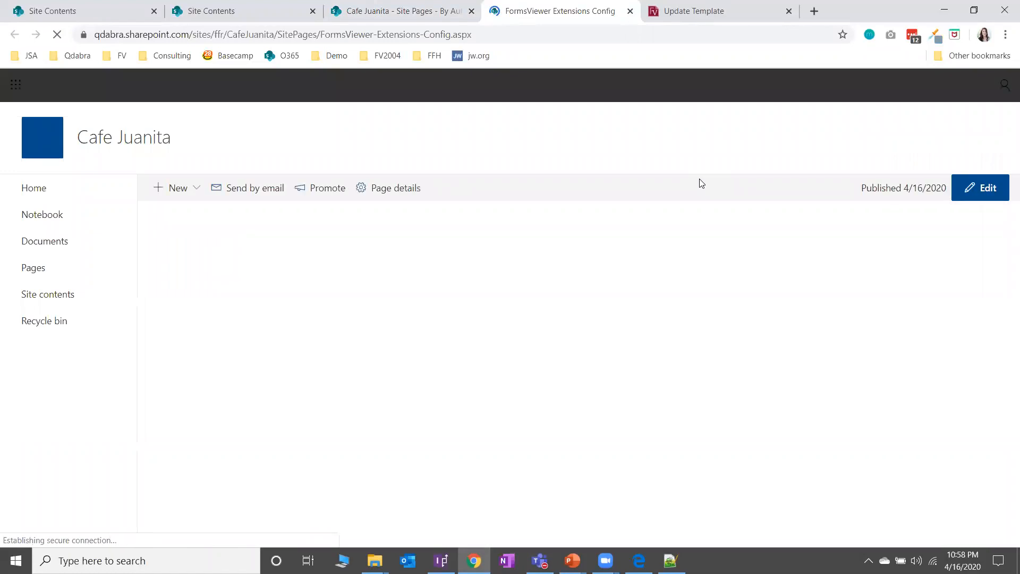
Step: Choose Donation Forms as the library in the FormsViewer Extensions Configuration
scroll(555, 277, "down", 3)
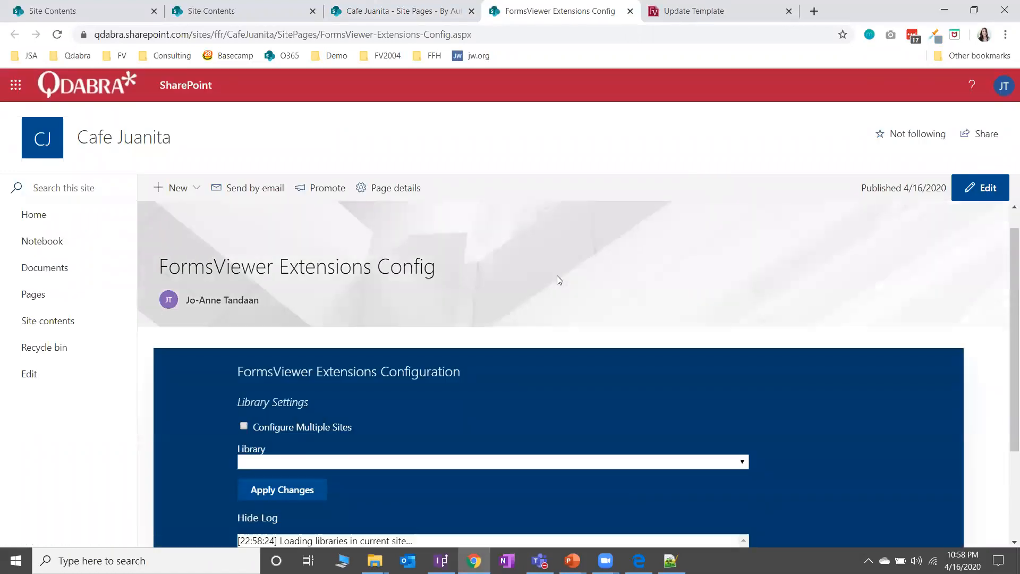
left_click(456, 353)
left_click(408, 395)
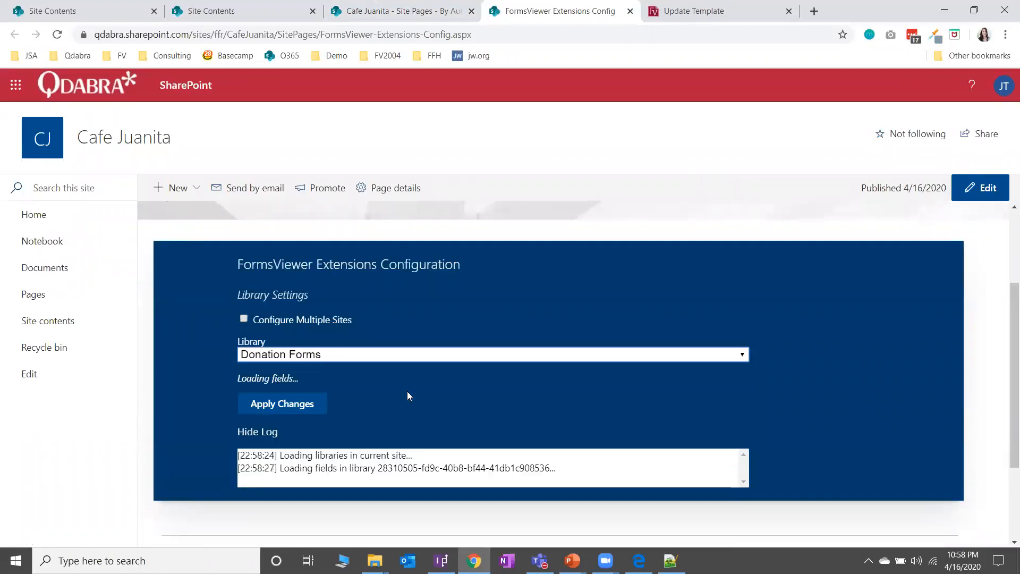
Step: Review the Donation Forms field selection, FormsViewer URL and template name in the extensions configuration
scroll(427, 371, "down", 3)
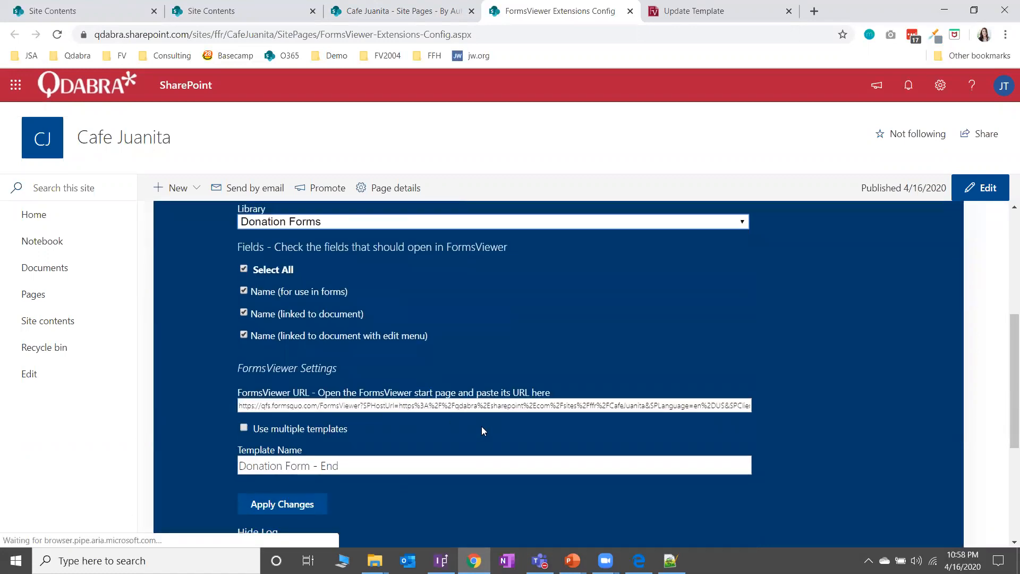
scroll(372, 475, "down", 2)
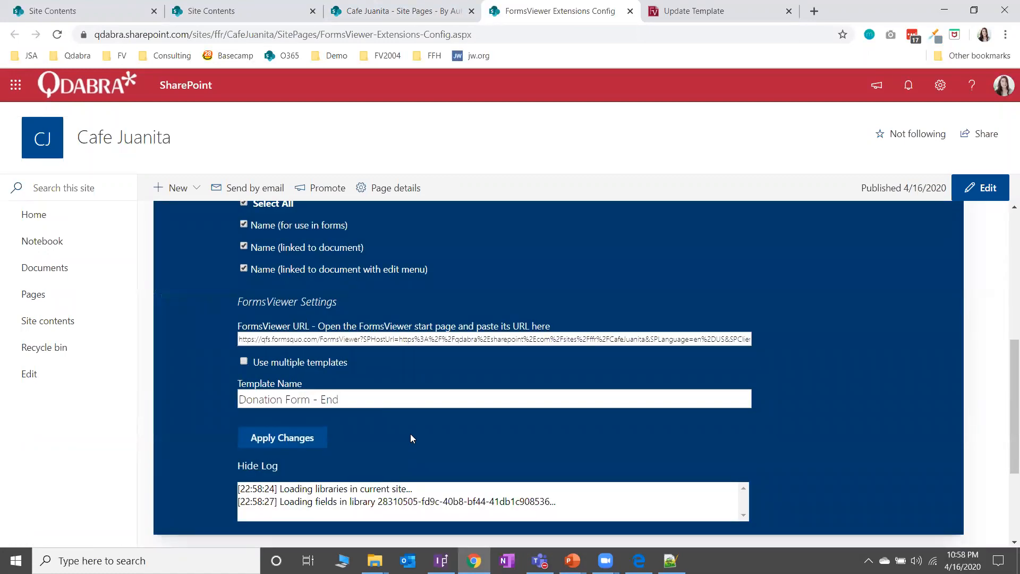
scroll(411, 434, "down", 1)
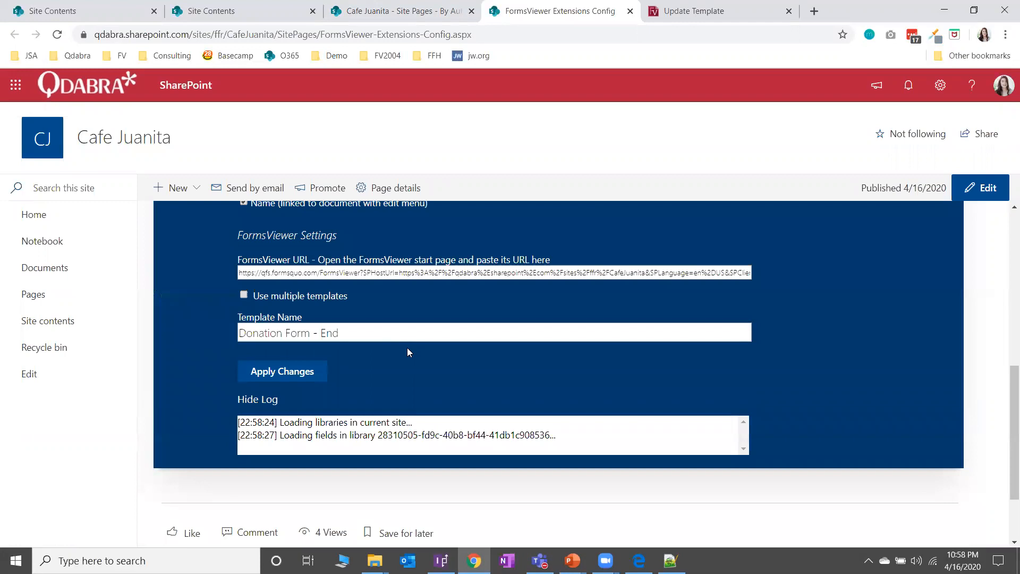
scroll(380, 335, "up", 3)
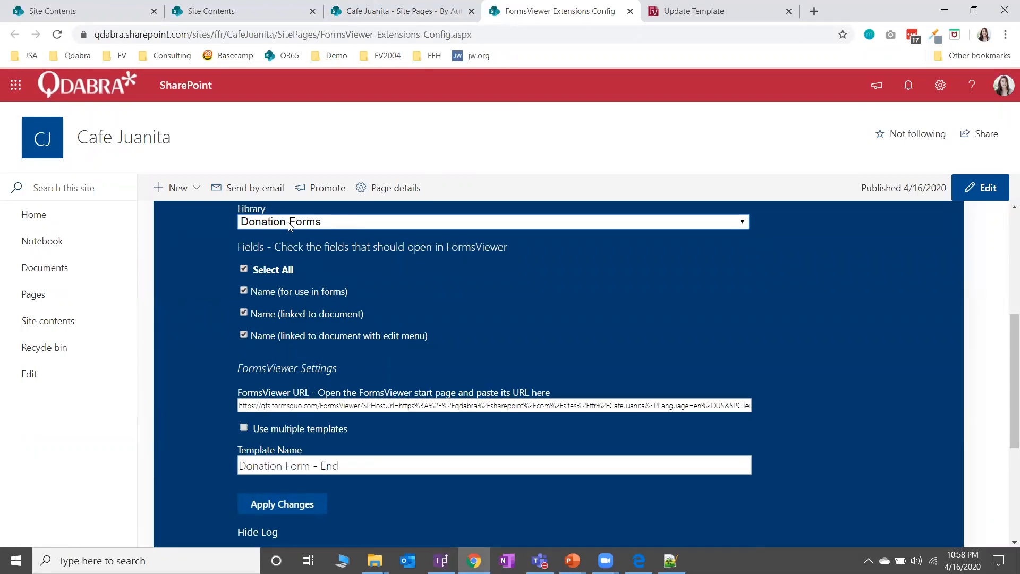
scroll(391, 304, "down", 1)
scroll(383, 302, "up", 1)
left_click(244, 269)
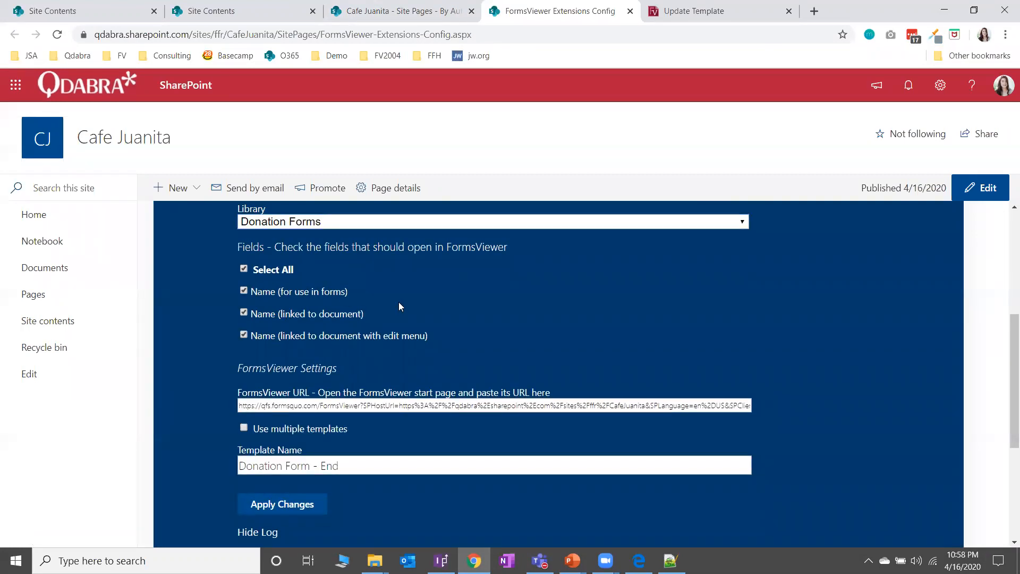
Step: Put the FormsViewer Extensions Config page into edit mode and open the properties of its FormsViewer extension web part
scroll(399, 302, "down", 1)
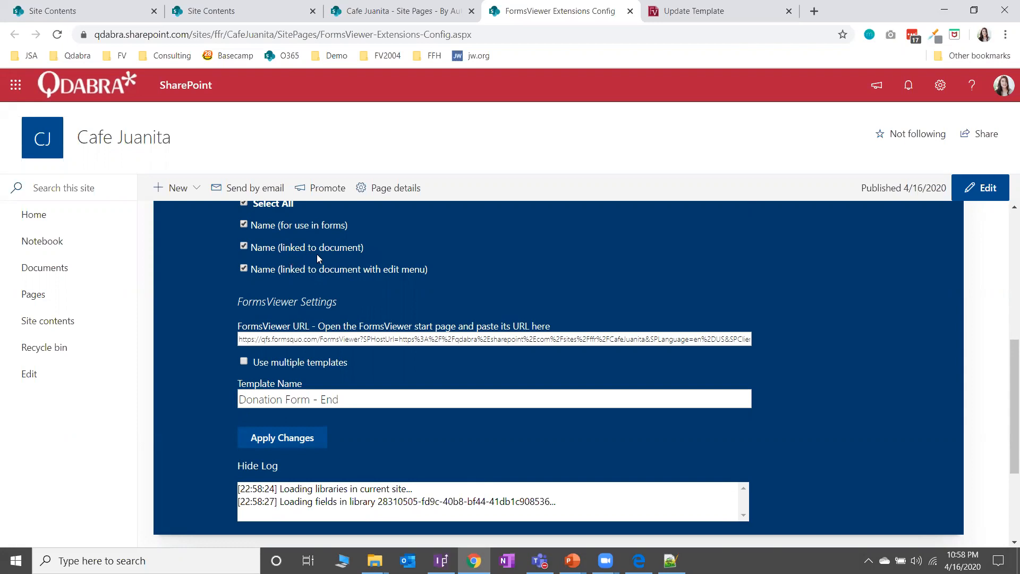
left_click_drag(241, 340, 369, 360)
left_click(268, 343)
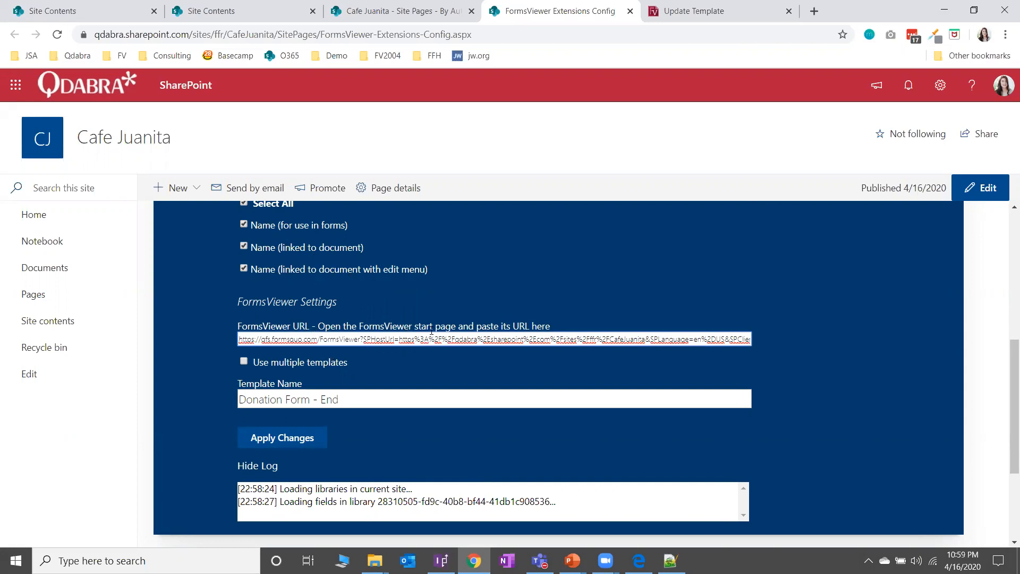
scroll(370, 326, "up", 5)
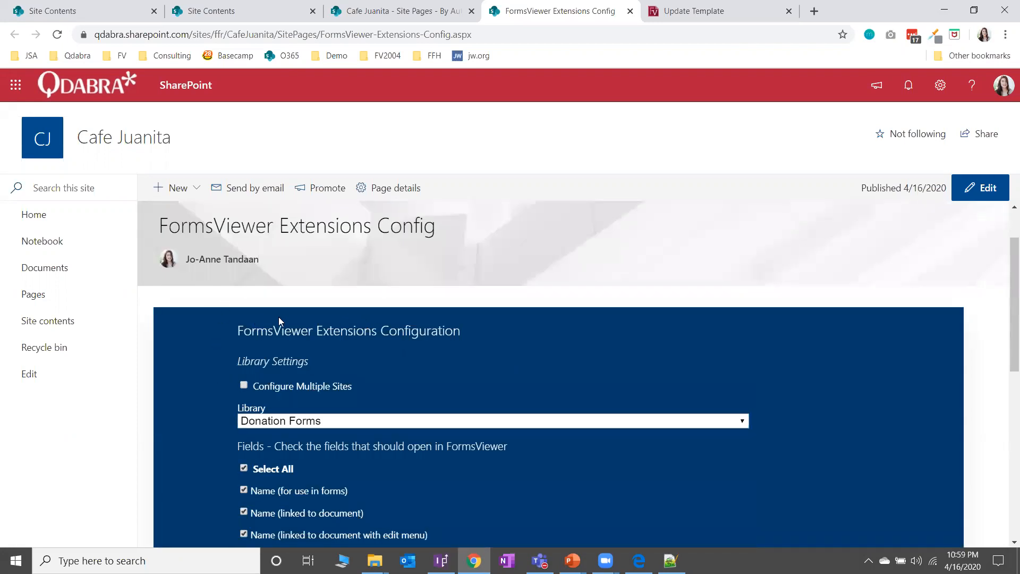
left_click(973, 198)
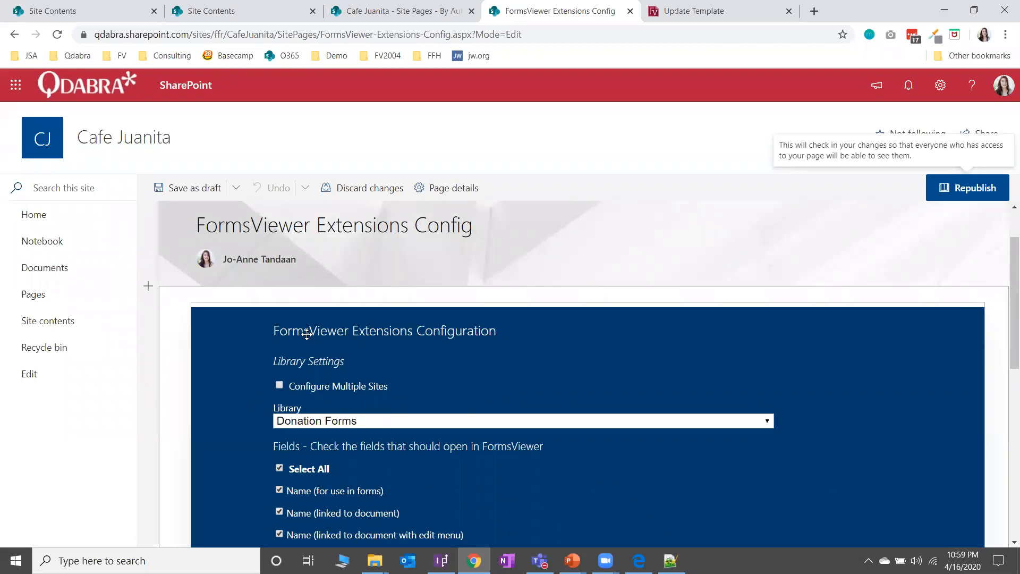
scroll(306, 336, "down", 1)
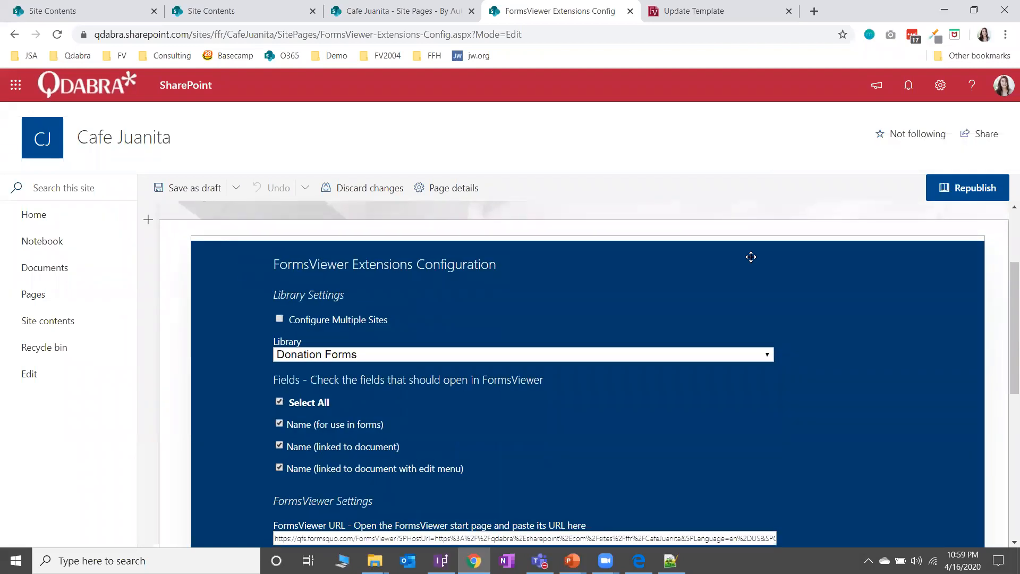
scroll(141, 310, "up", 1)
left_click(269, 361)
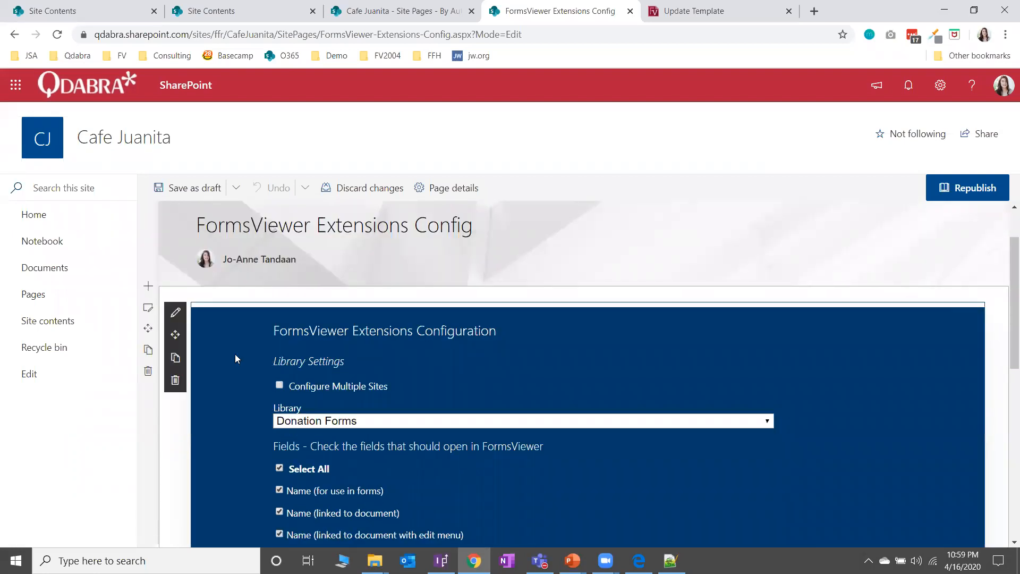
left_click(176, 314)
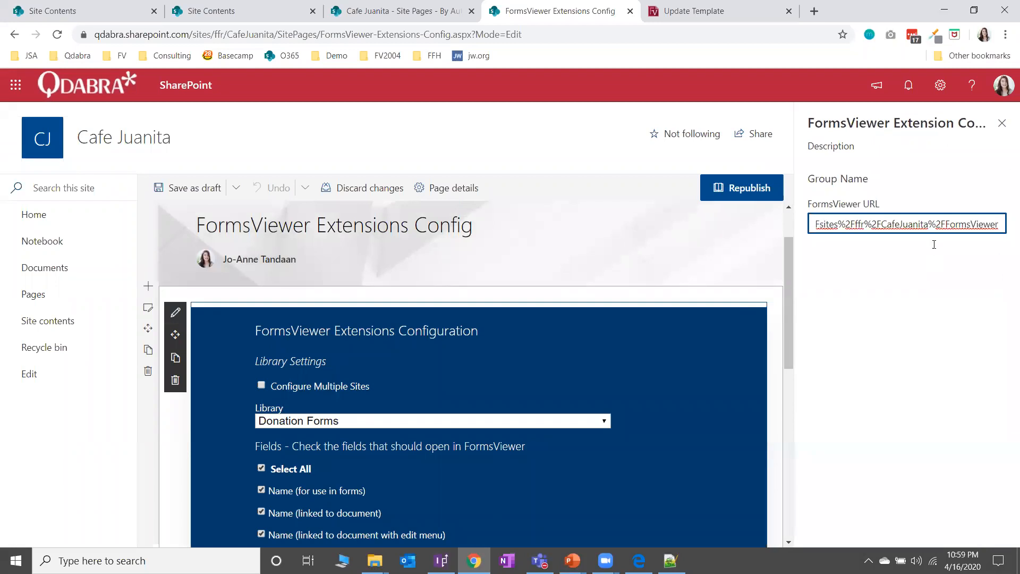
Step: Return to the FormsViewer start page for Cafe Juanita and copy its full address
left_click(726, 12)
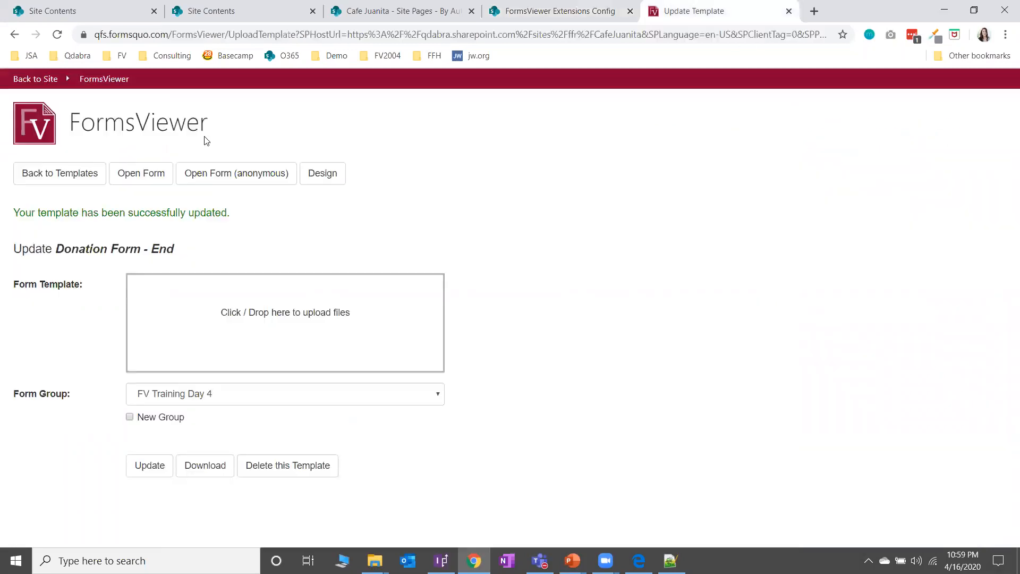
left_click(105, 80)
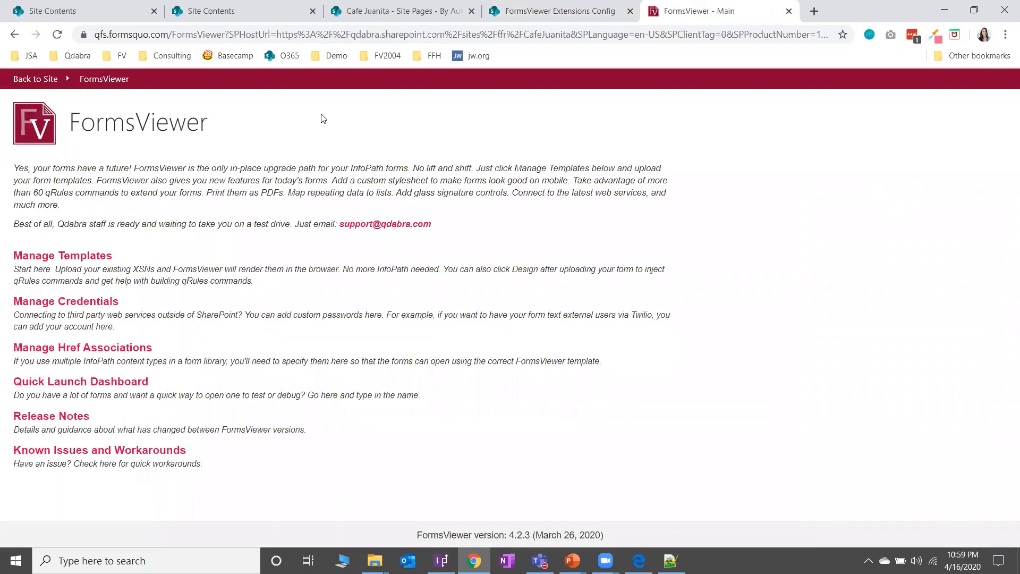
left_click(108, 81)
left_click(310, 36)
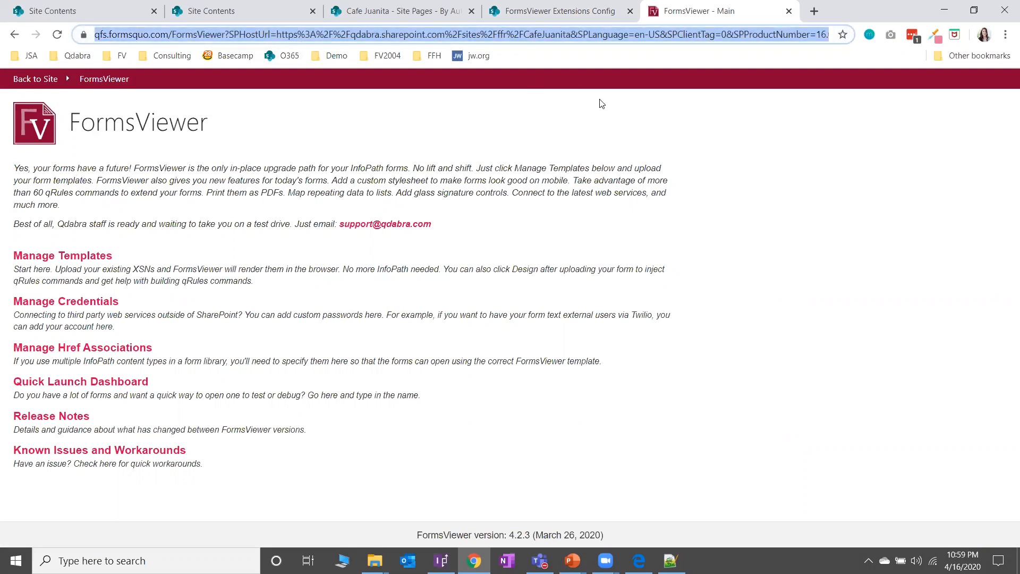
Step: Replace the web part's FormsViewer URL with the copied start page address and republish the configuration page
left_click(615, 22)
left_click(906, 228)
key("ctrl+a")
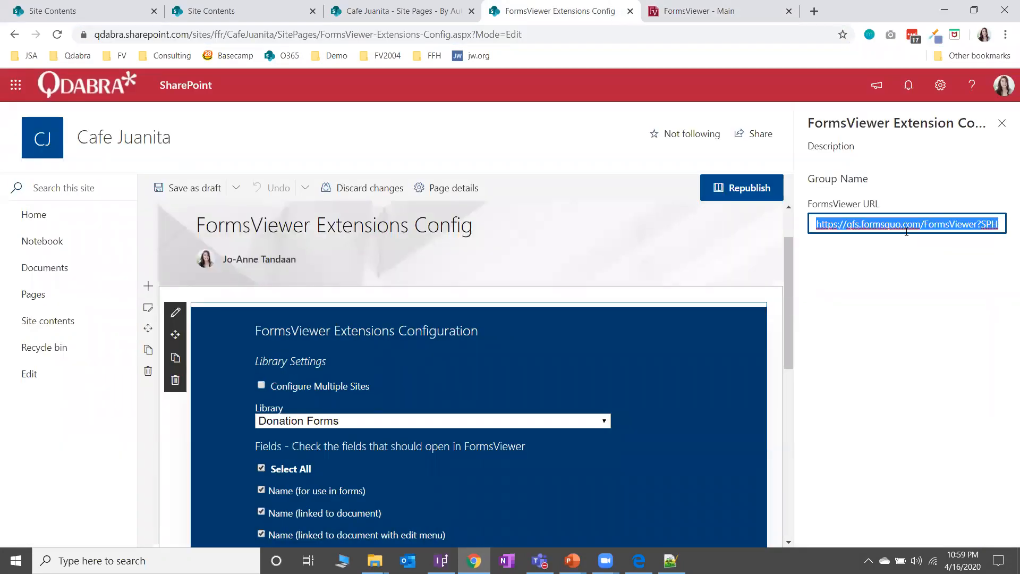
key("ctrl+v")
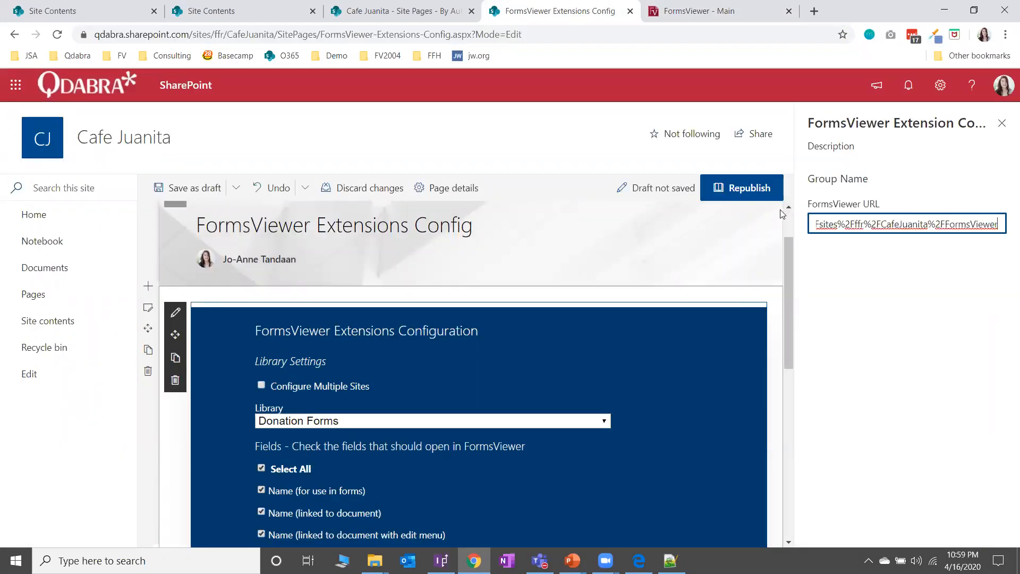
left_click(742, 188)
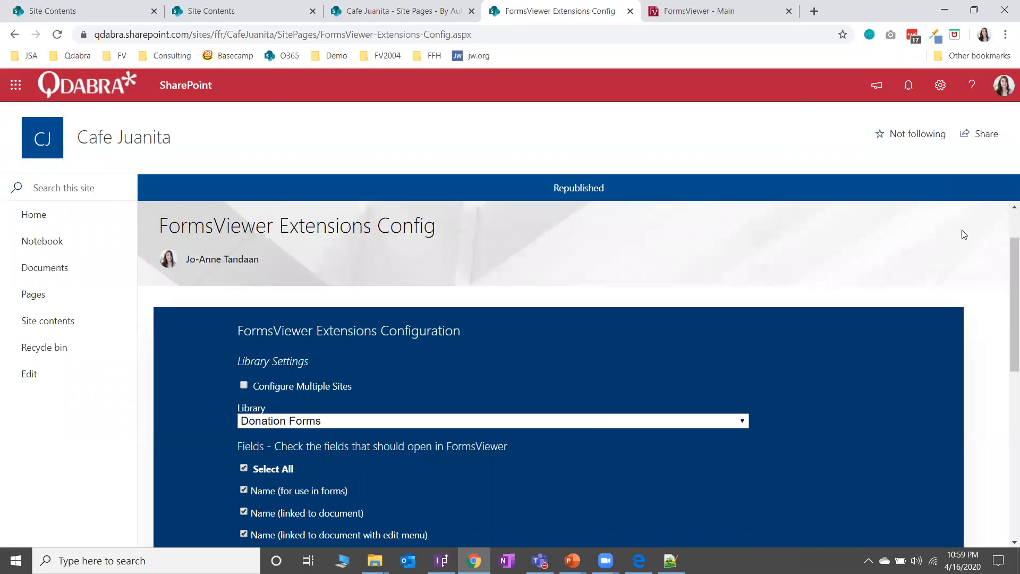
Step: Compare the configuration's template name with the template listed under the FV Training Day 4 group in FormsViewer's Manage Templates
scroll(394, 440, "down", 2)
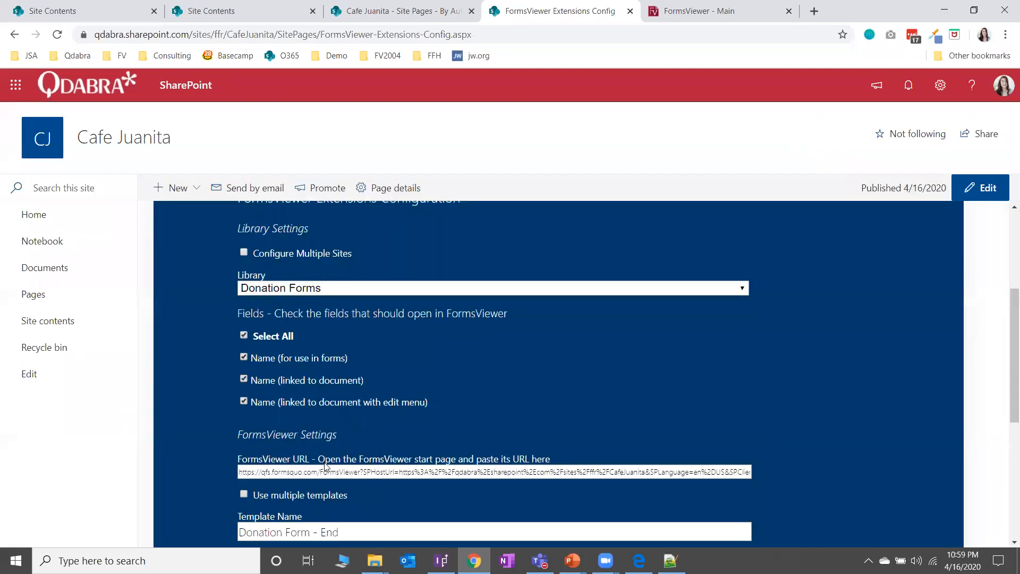
scroll(275, 445, "down", 1)
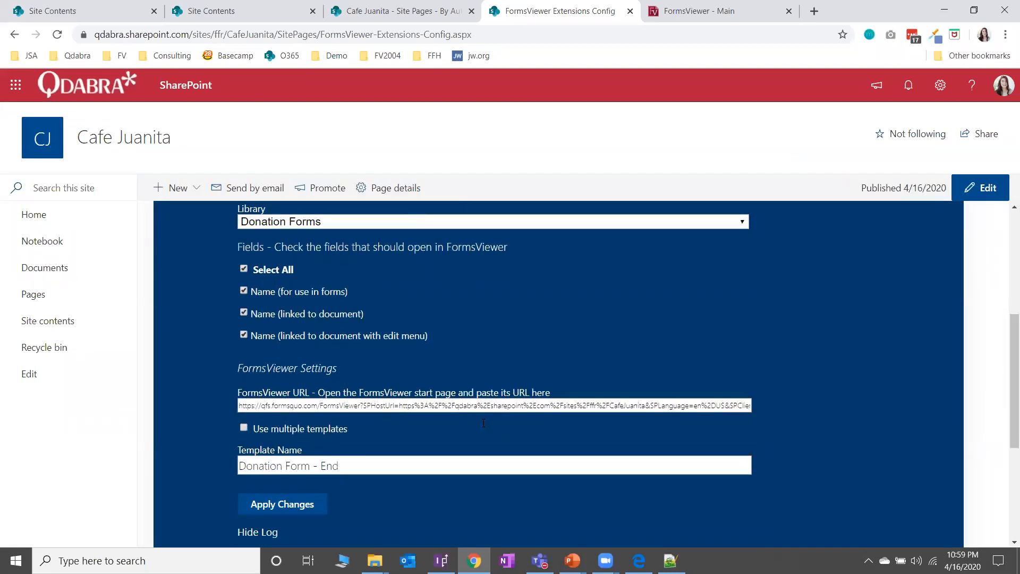
scroll(747, 417, "down", 1)
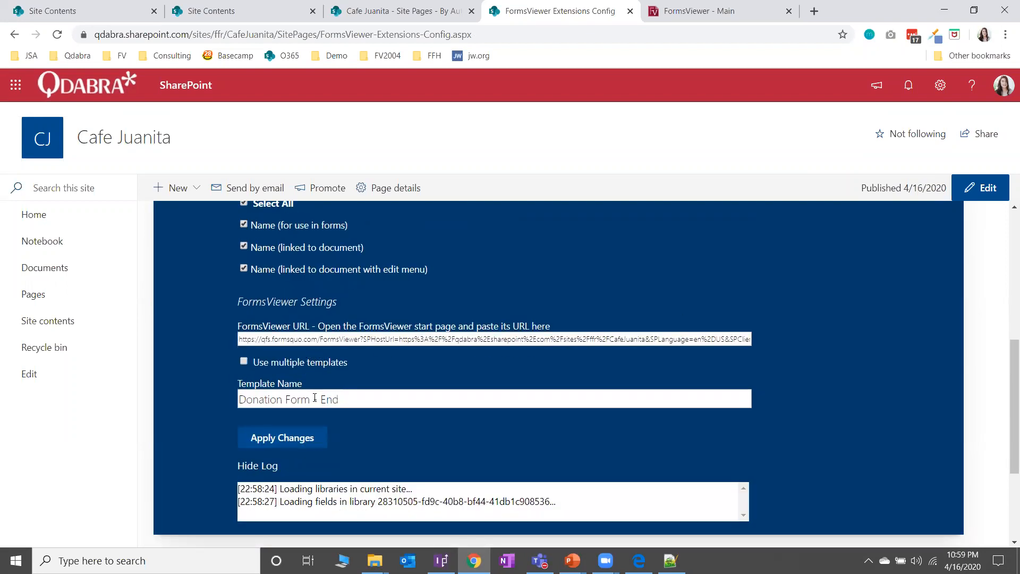
scroll(267, 350, "down", 1)
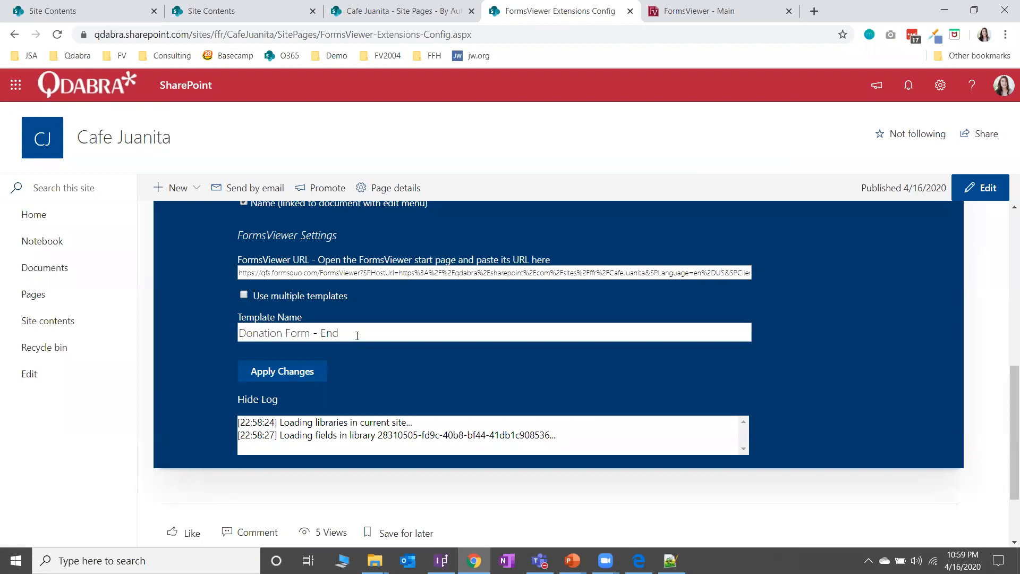
left_click_drag(357, 336, 230, 322)
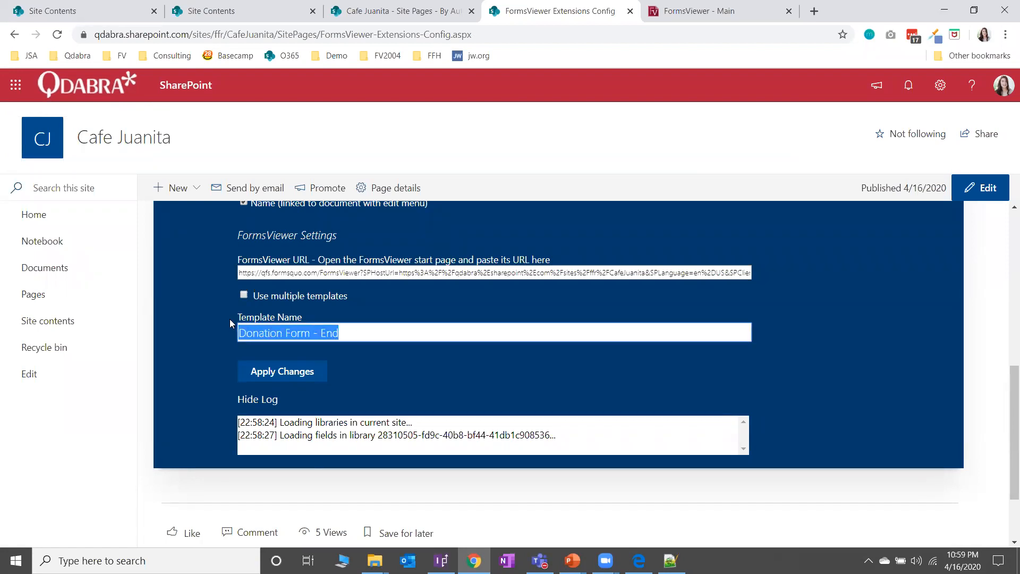
left_click(748, 33)
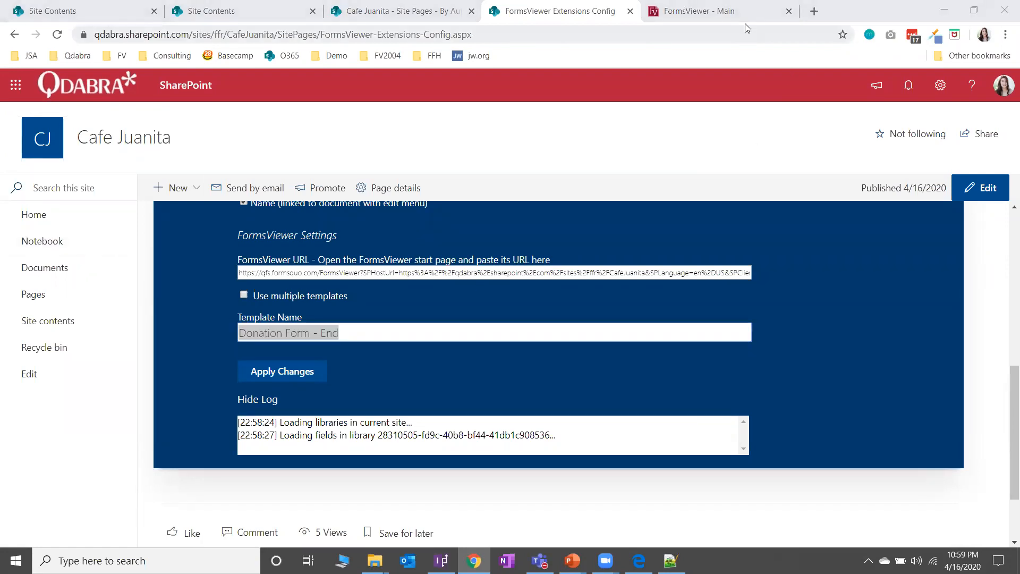
left_click(746, 15)
left_click(99, 258)
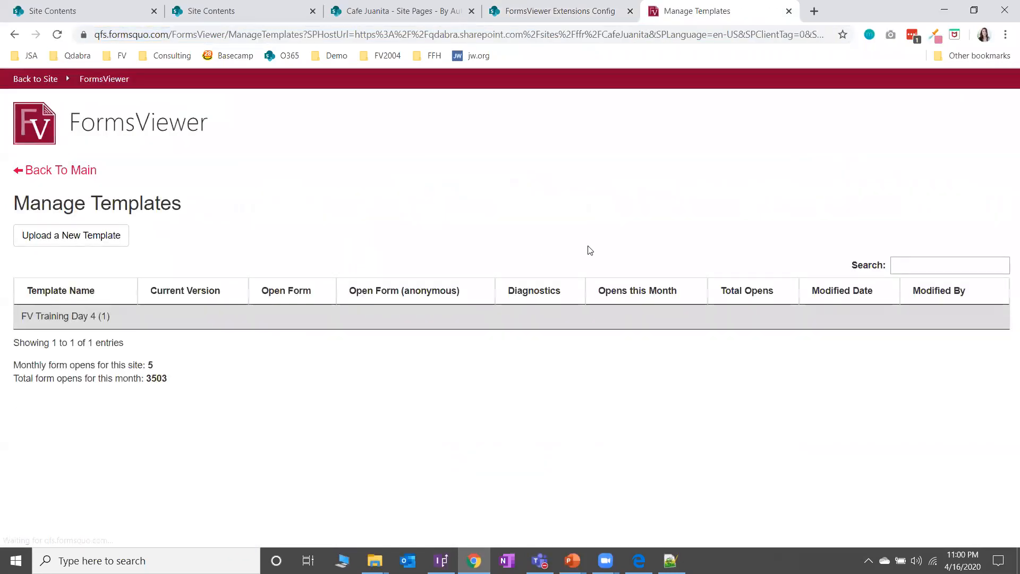
left_click(608, 15)
left_click(711, 11)
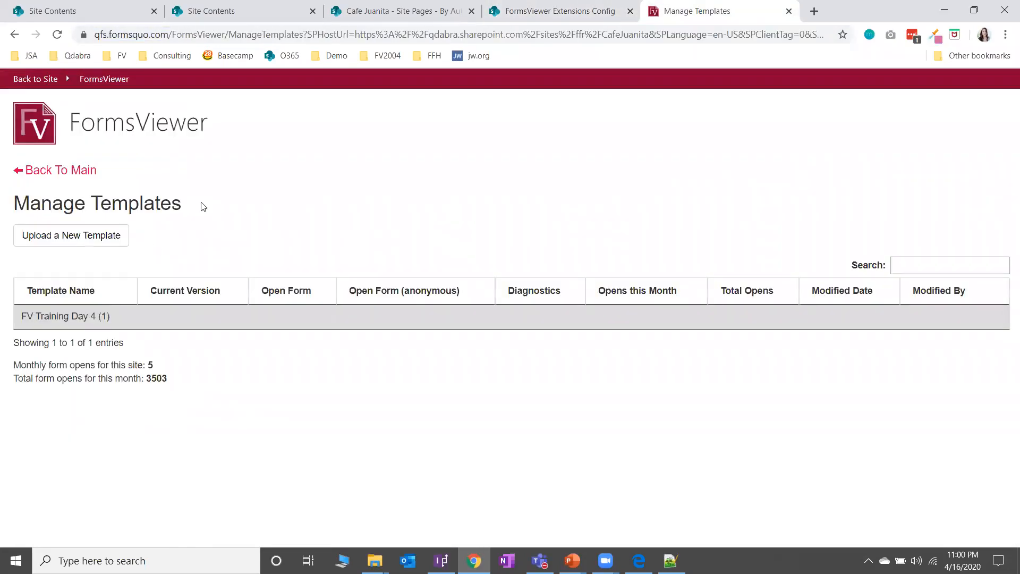
left_click(99, 318)
left_click_drag(109, 341, 22, 342)
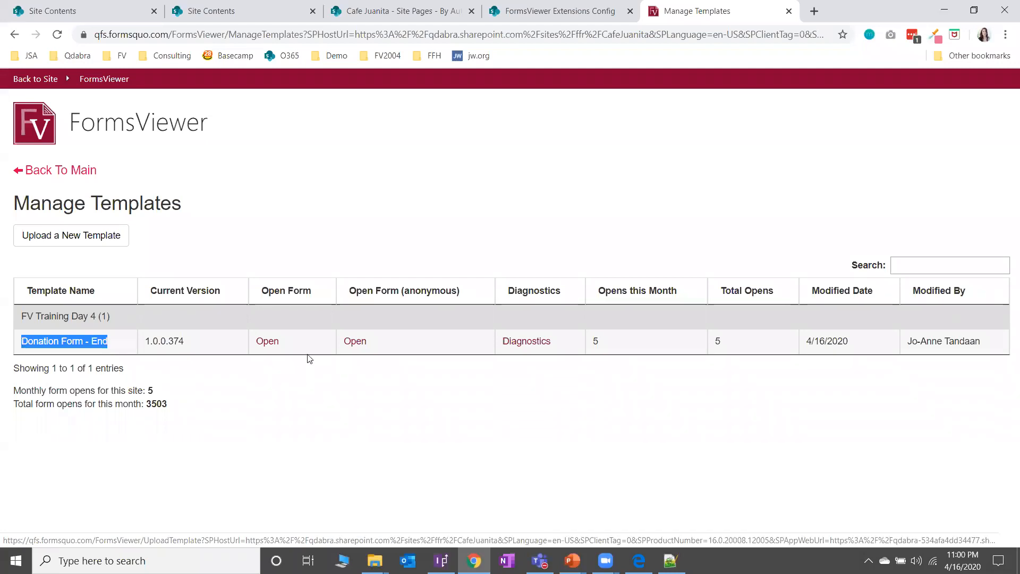
left_click(278, 484)
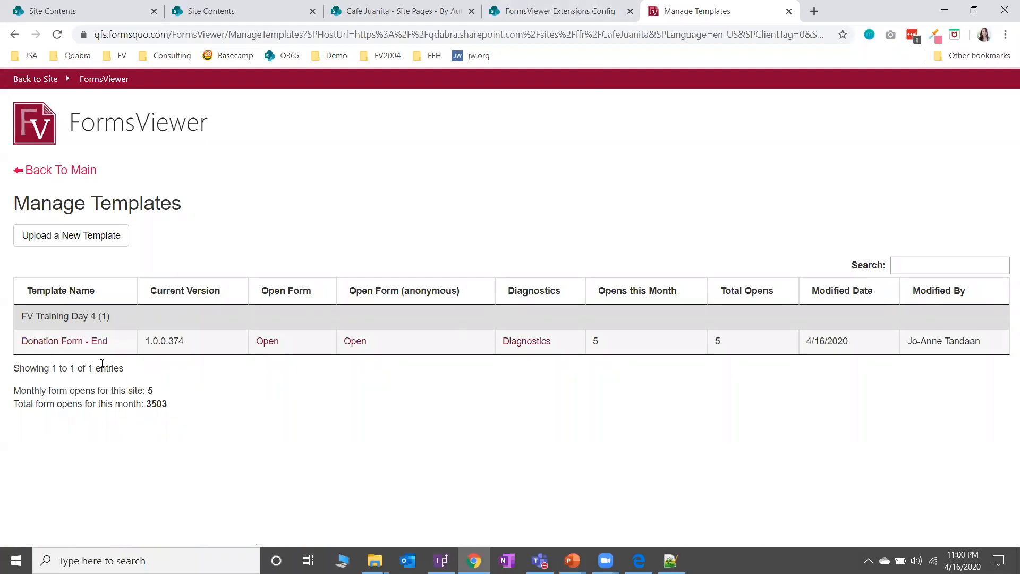
left_click_drag(107, 346, 21, 347)
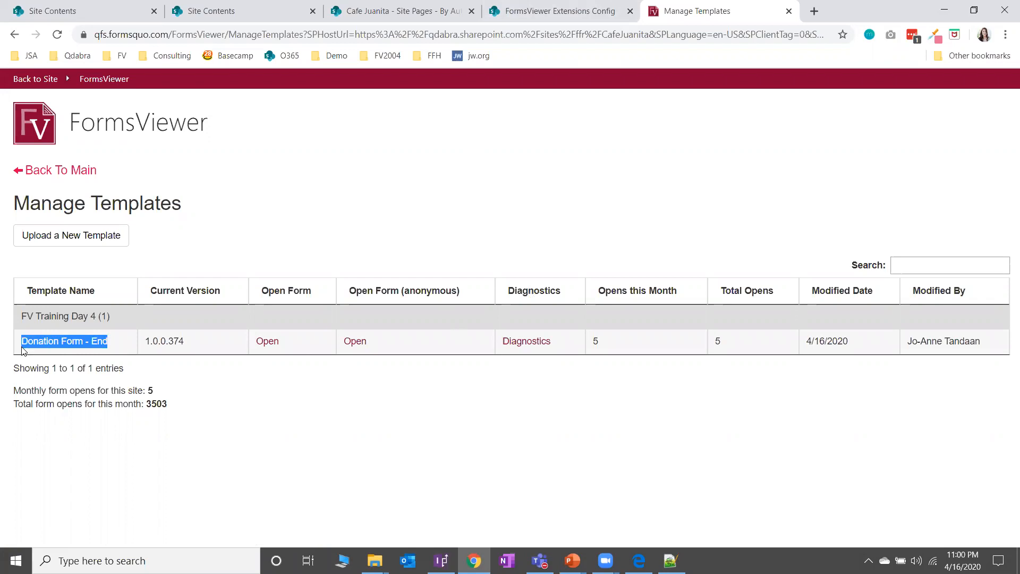
Step: Apply the FormsViewer extension settings to the Donation Forms library with the Donation Form - End template
left_click(610, 20)
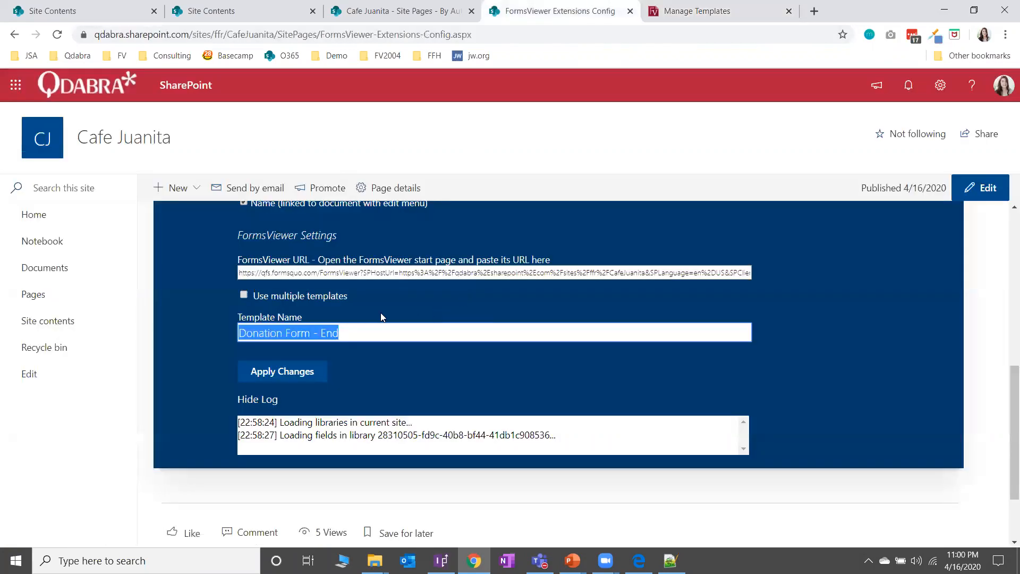
left_click(302, 375)
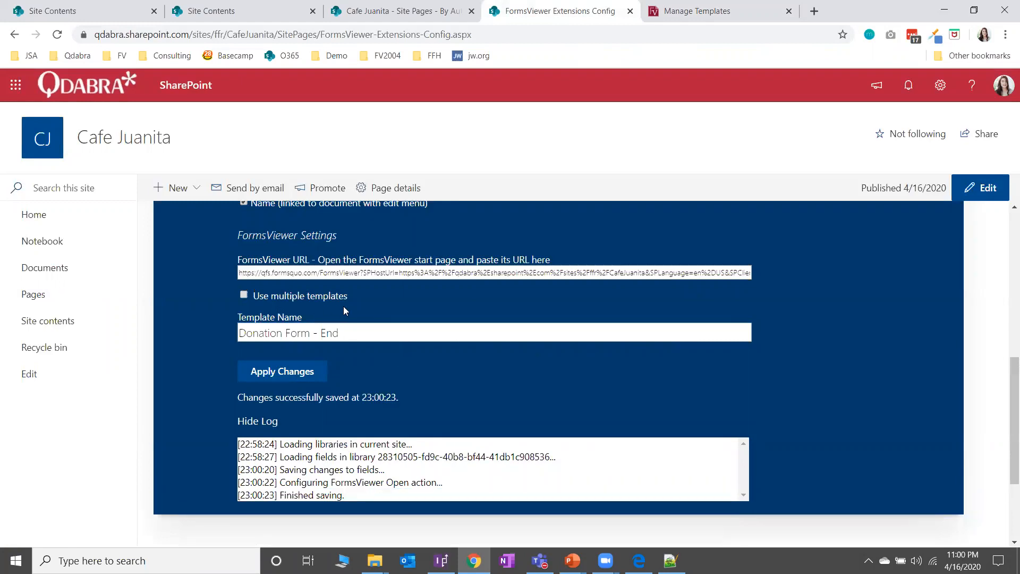
left_click(270, 108)
Step: Open the Donation Forms library from Cafe Juanita's site contents and launch a new donation form in FormsViewer
left_click(402, 11)
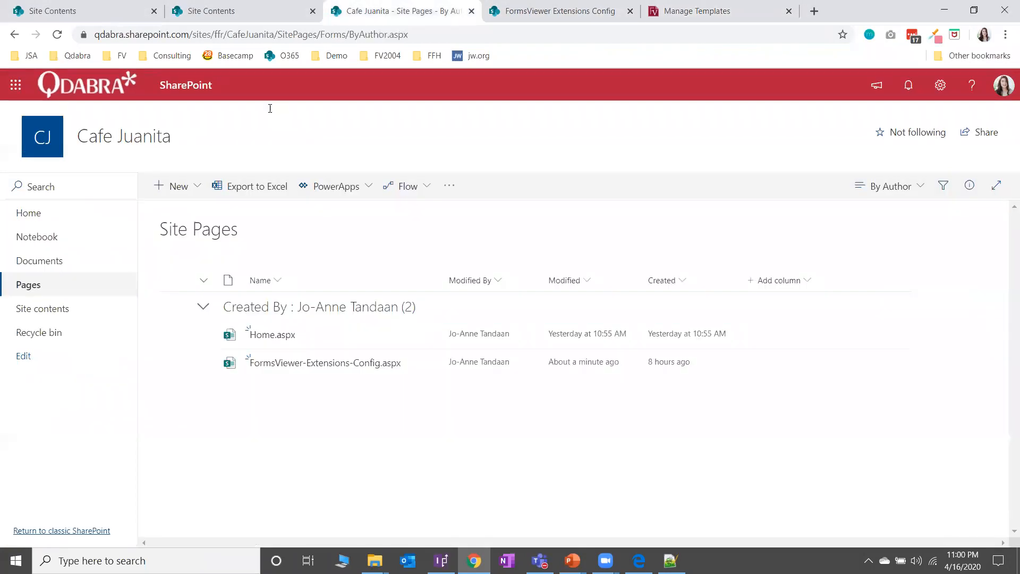
left_click(86, 309)
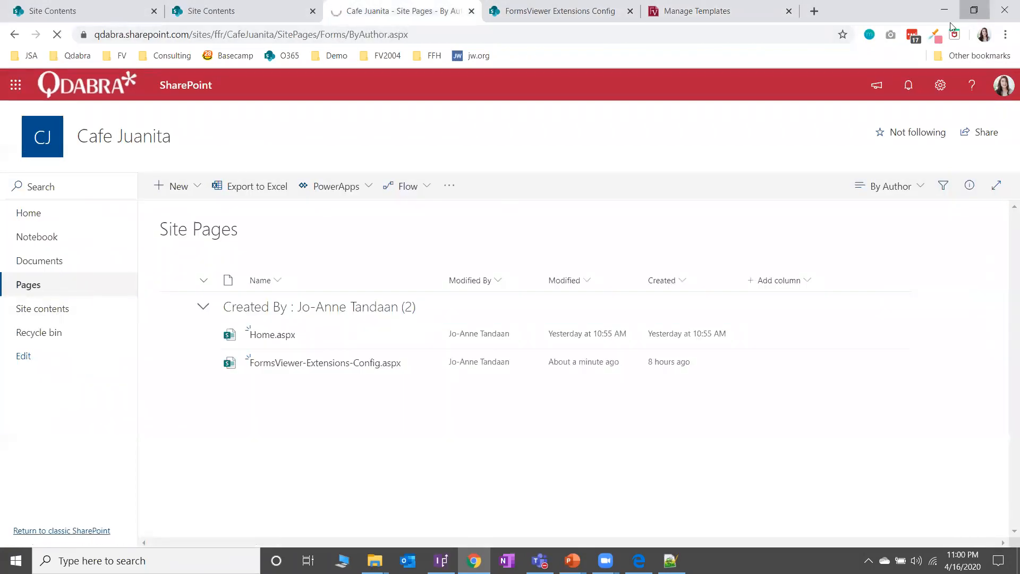
left_click(973, 11)
left_click(611, 81)
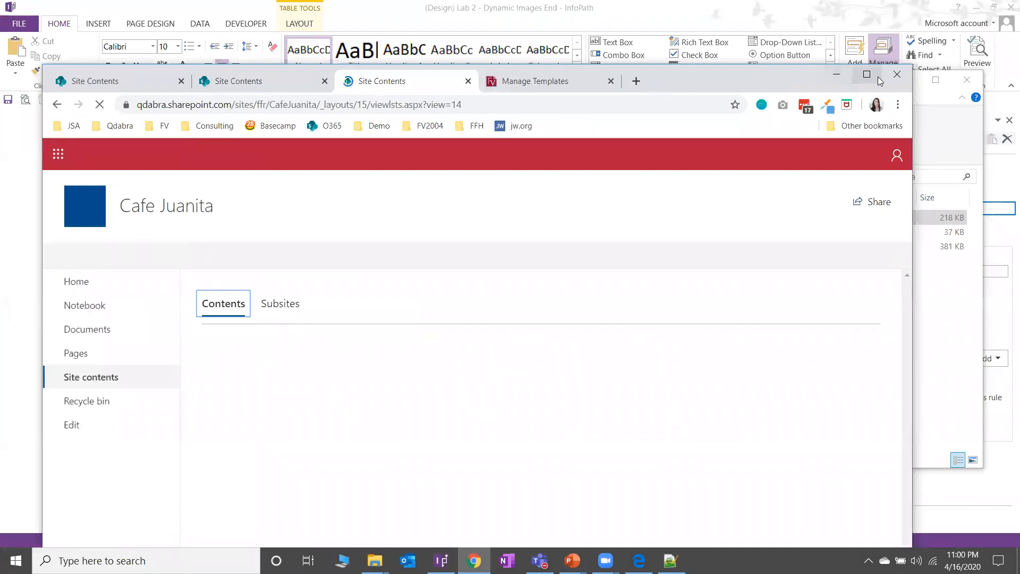
left_click(866, 74)
left_click(247, 410)
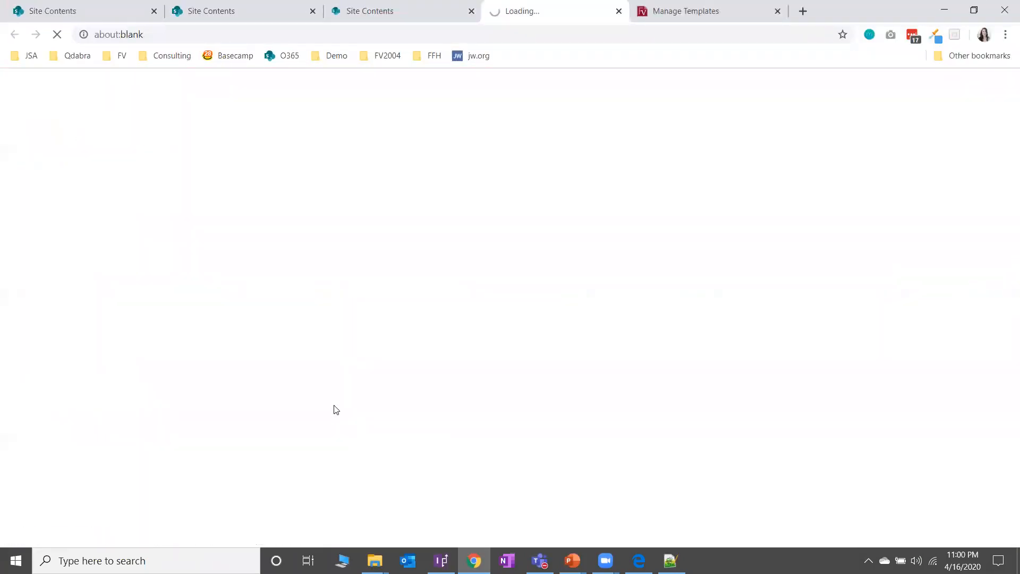
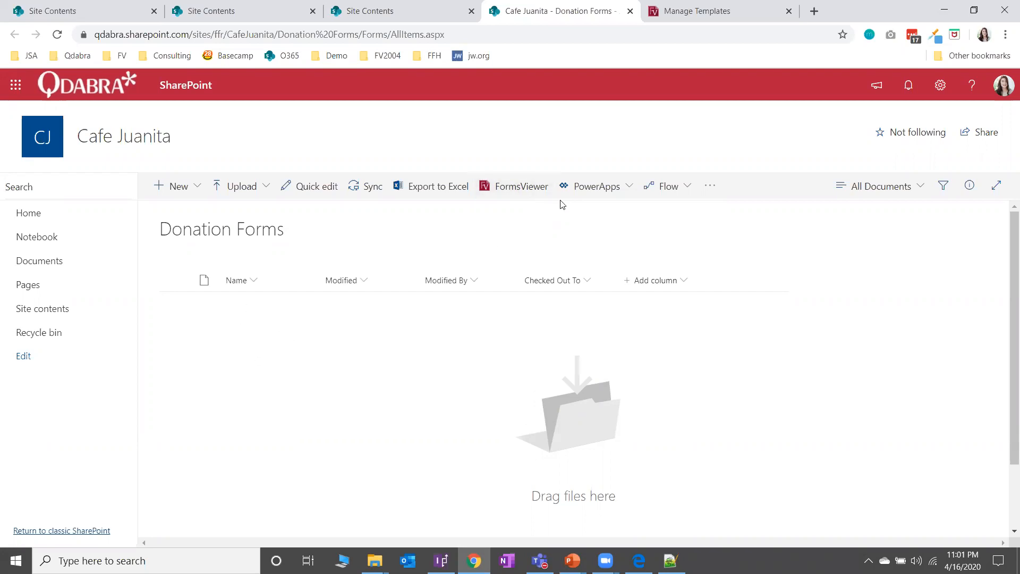
left_click(536, 195)
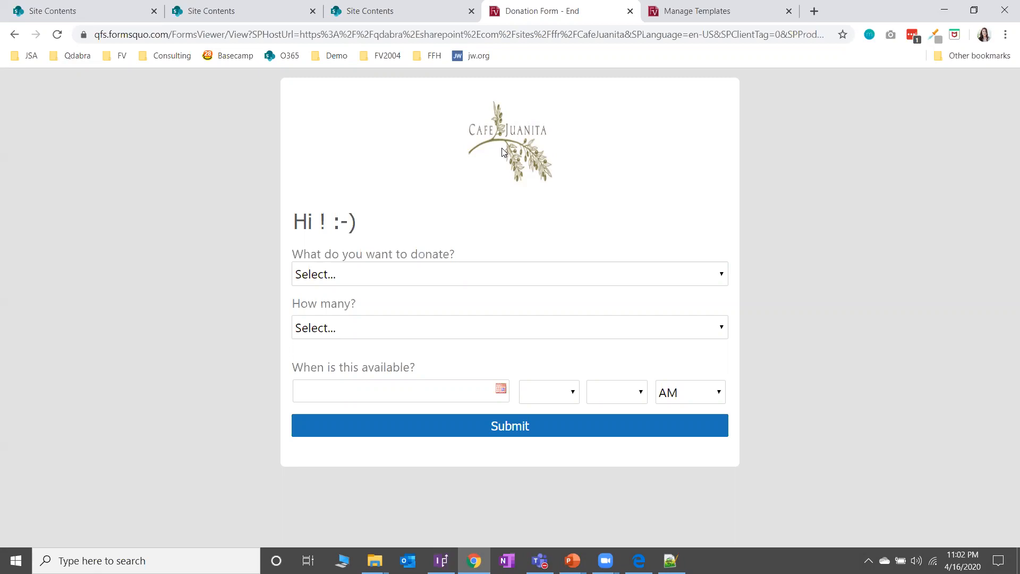
Step: Update the Donation Form - End template in FormsViewer with Donation Form - End.xsn from the Cafe Juanita folder, uploading it despite its lower version
left_click(683, 23)
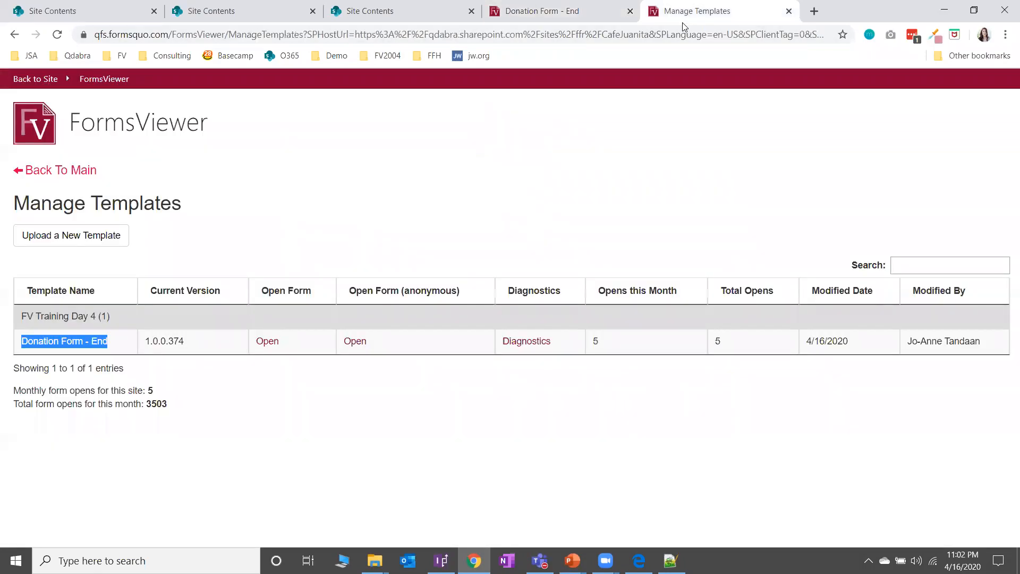
left_click(93, 344)
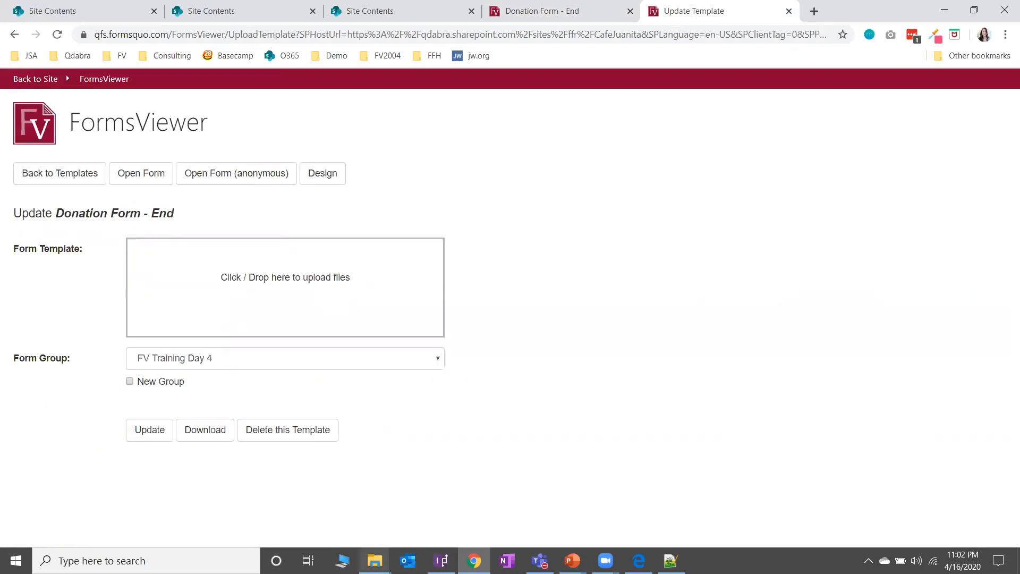
mouse_move(375, 561)
left_click(375, 507)
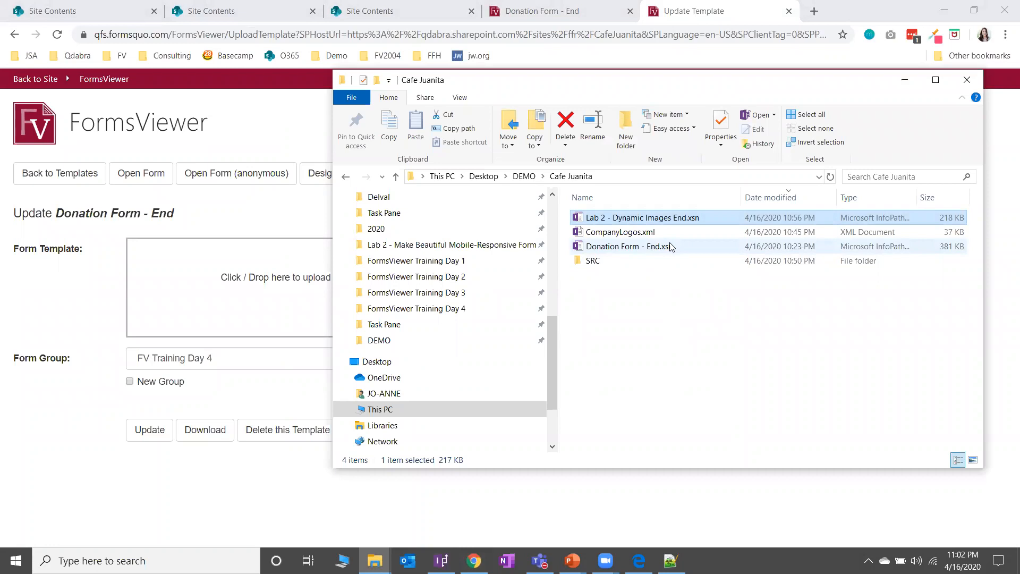
left_click(670, 247)
left_click_drag(653, 255, 265, 287)
left_click(149, 475)
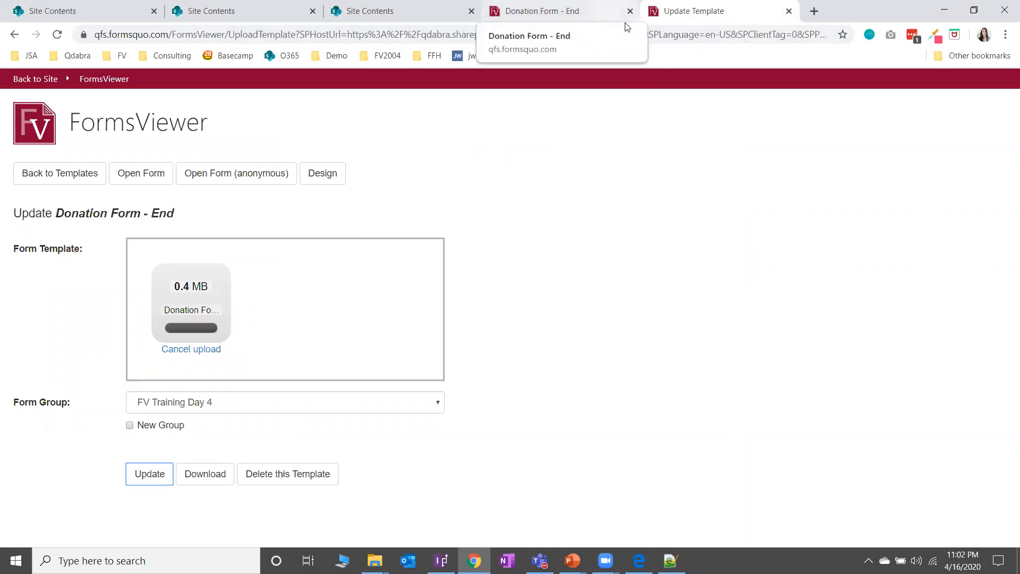
scroll(183, 512, "down", 1)
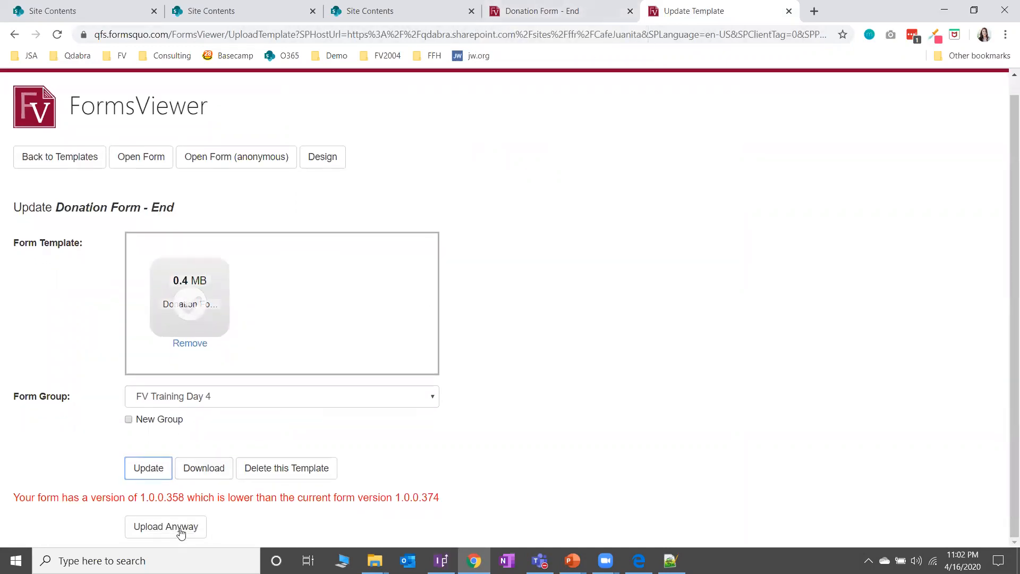
left_click(178, 530)
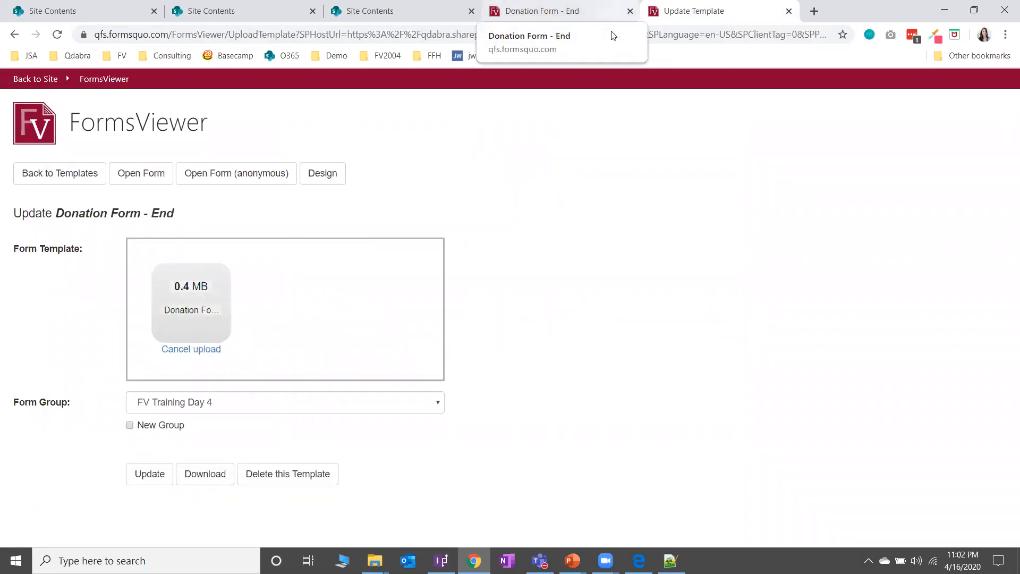
Step: Reload the open Cafe Juanita donation form to check its logo with the updated template
left_click(614, 16)
left_click(707, 13)
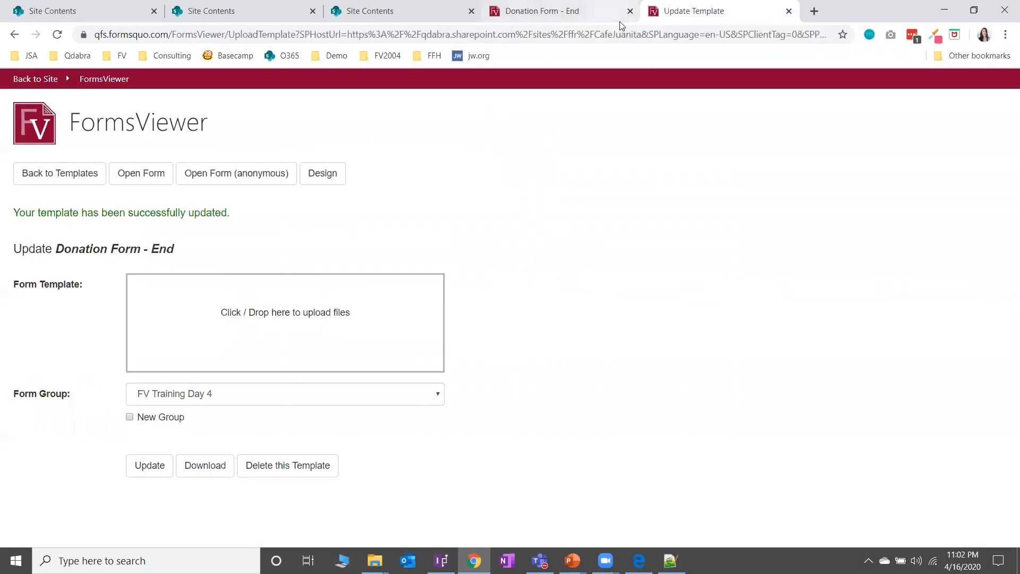
left_click(605, 15)
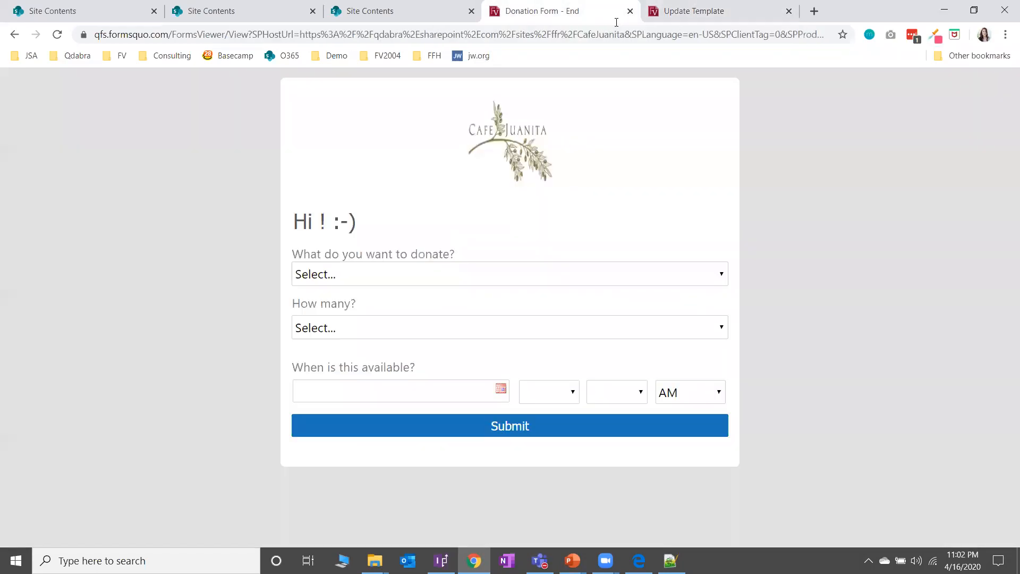
left_click(57, 35)
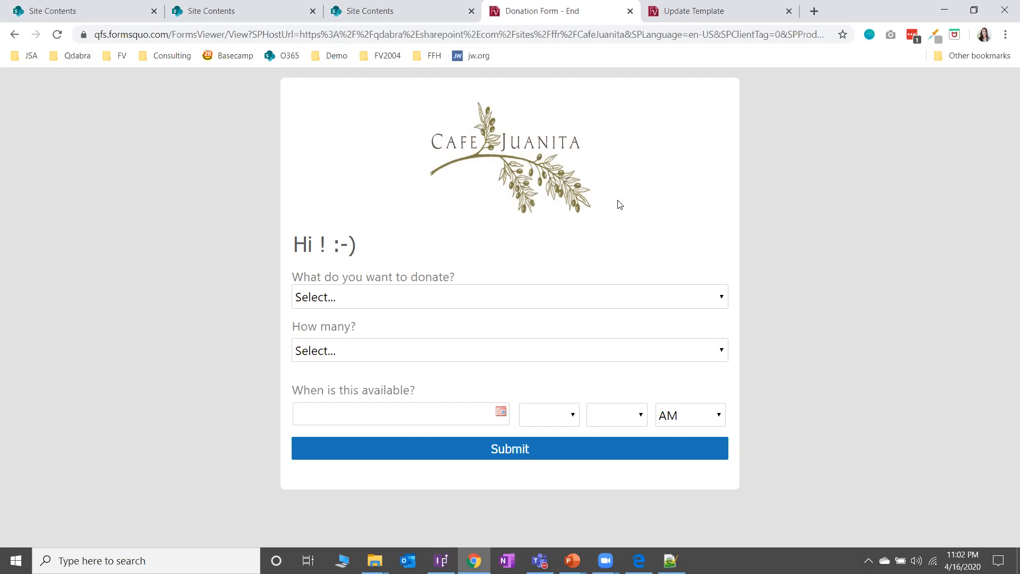
Step: Open the Belle Pastry subsite's Site Assets library and examine its CompanyLogos.xml file
left_click(103, 16)
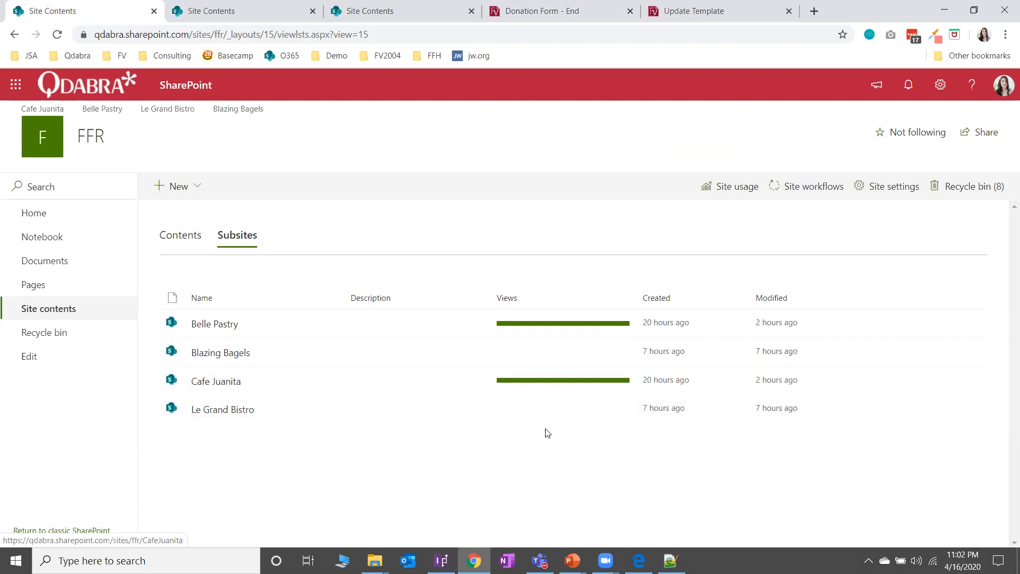
left_click(230, 329)
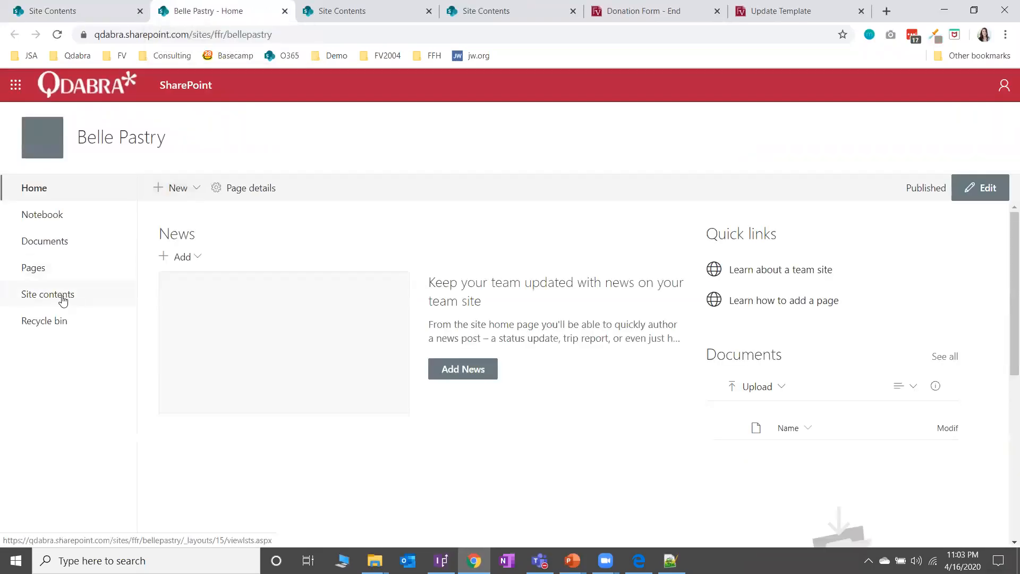
left_click(32, 323)
key("alt+Left")
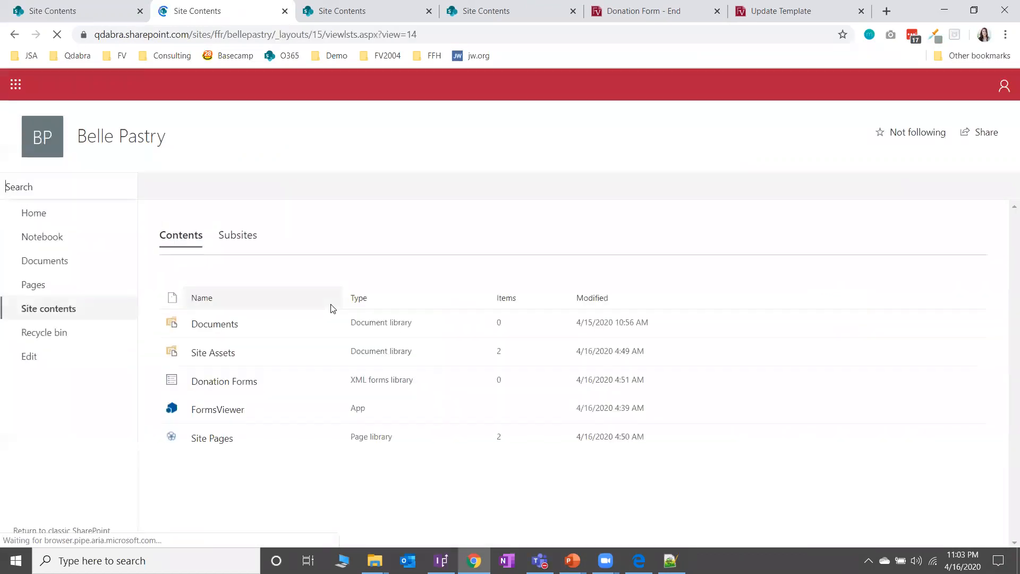
left_click(219, 354)
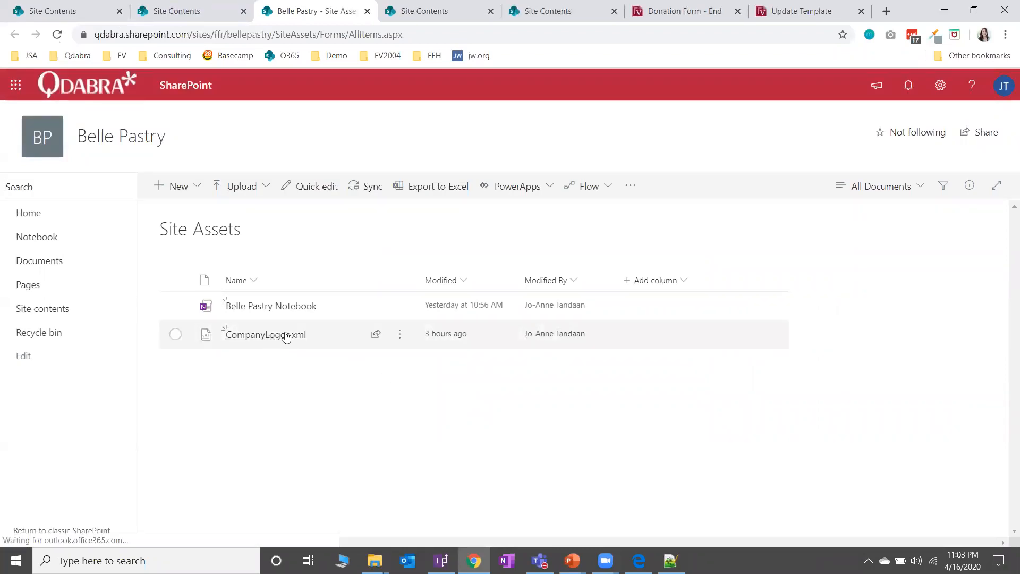
mouse_move(284, 340)
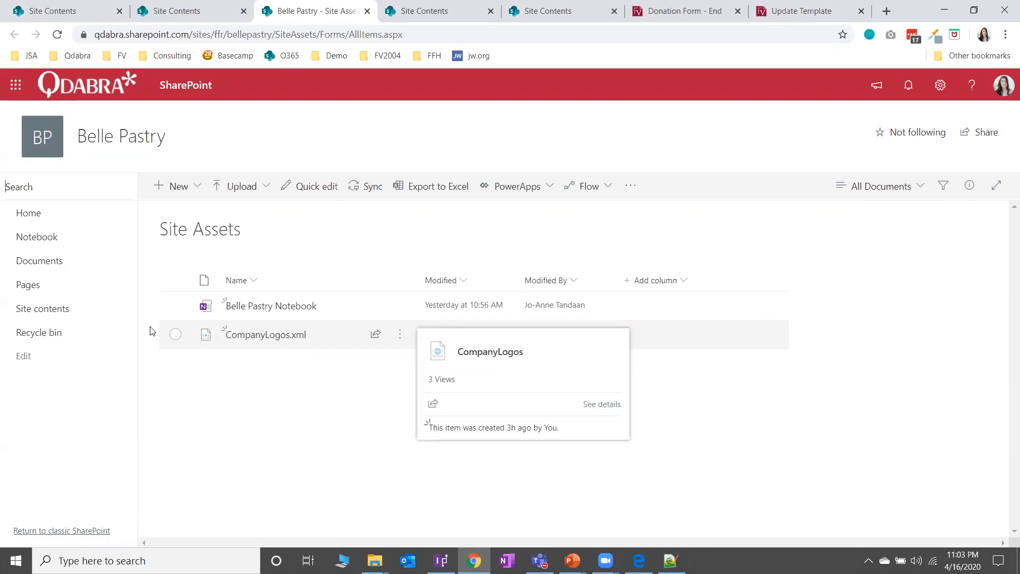
Step: Open Donation Form - End from Manage Templates in Belle Pastry's FormsViewer to check the logo it loads
left_click(63, 309)
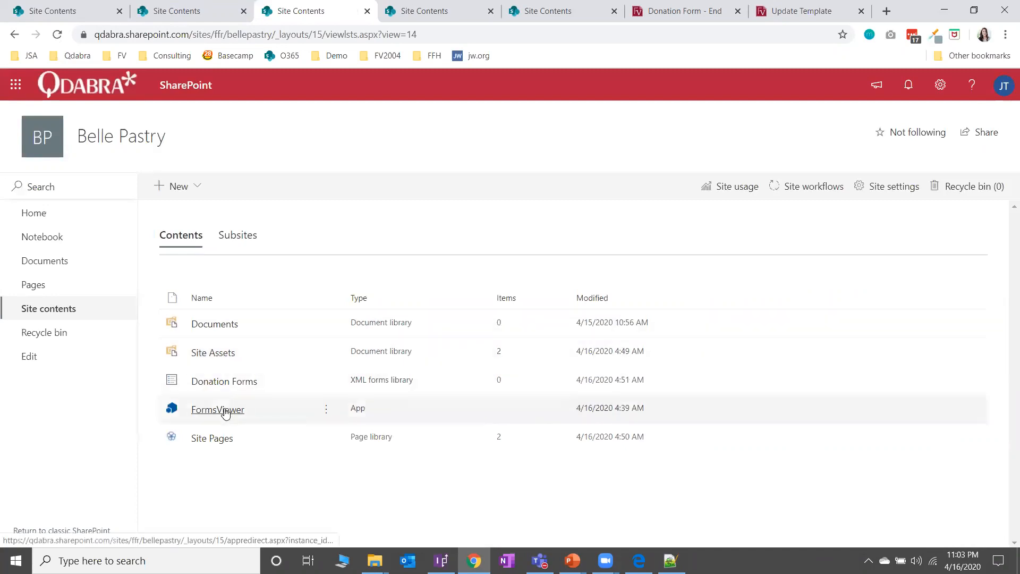
left_click(225, 410)
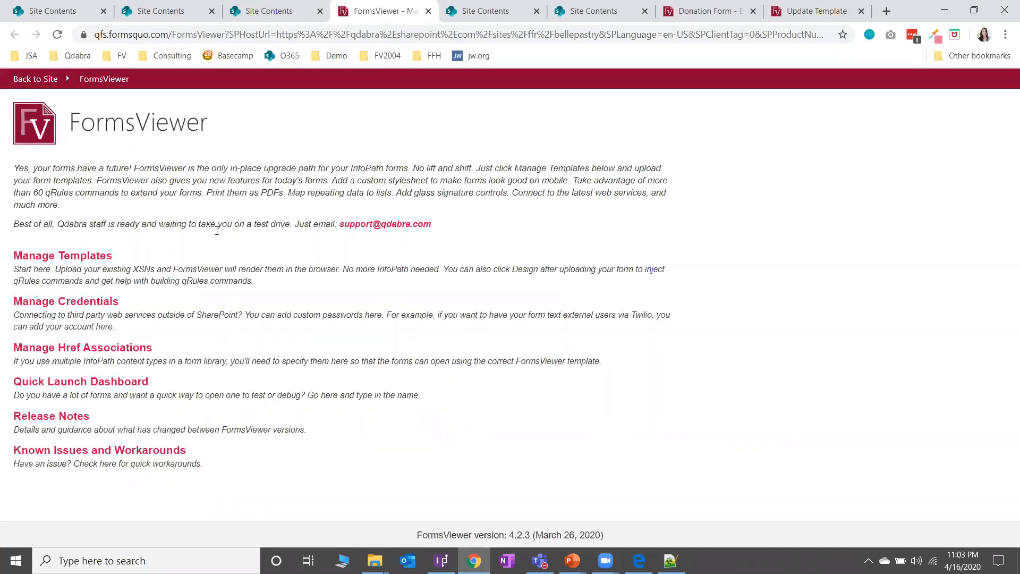
left_click(106, 255)
left_click(212, 328)
left_click(100, 323)
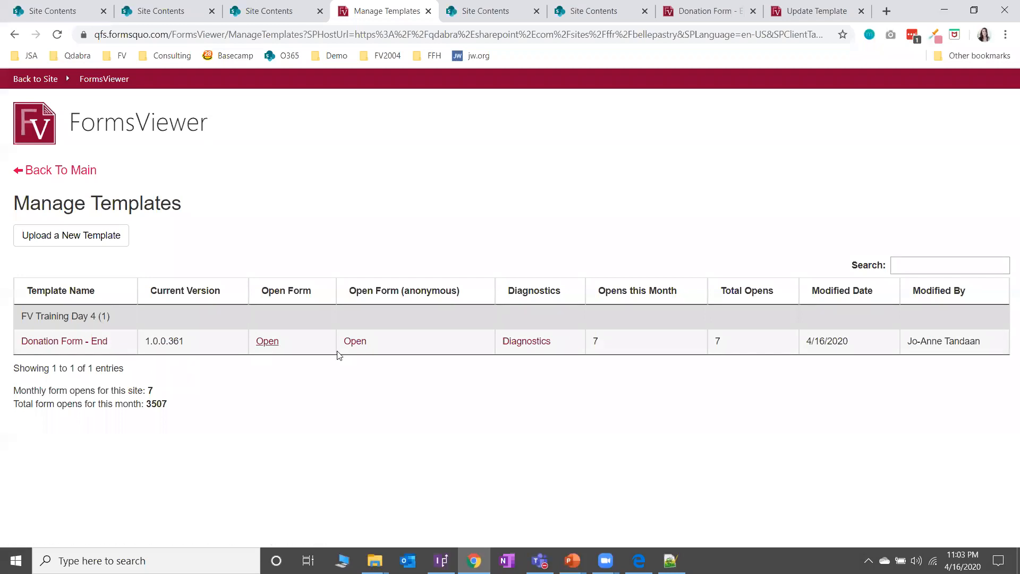
left_click(267, 342)
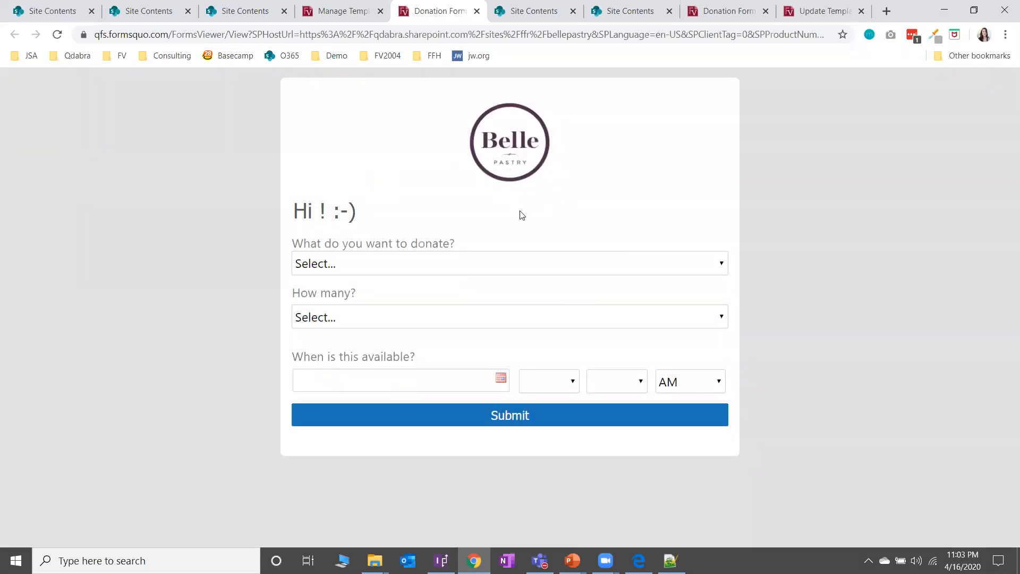
Step: Close the extra browser tabs, keeping only the FFR Site Contents page and Belle Pastry's Manage Templates page
left_click(973, 10)
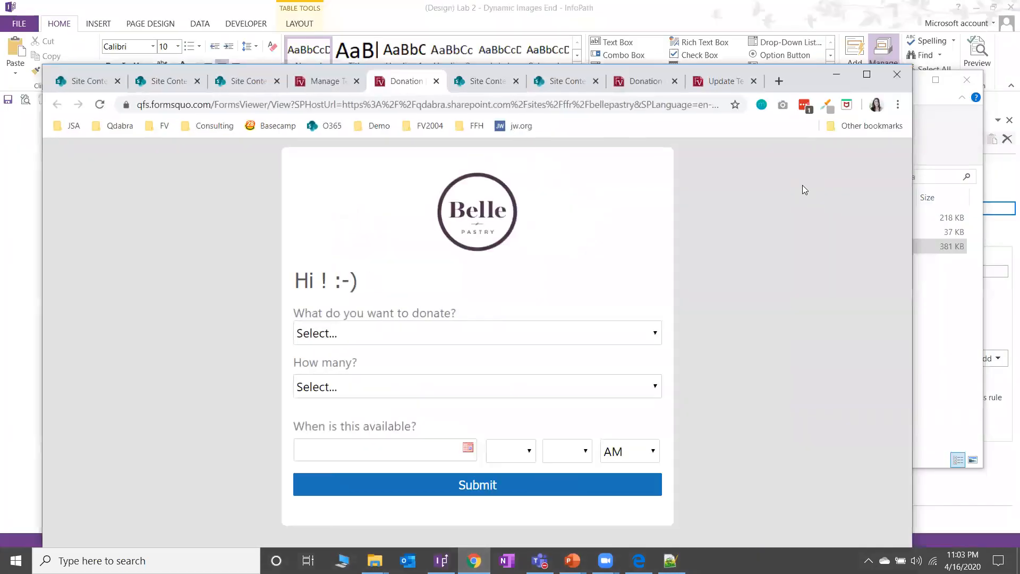
left_click(753, 81)
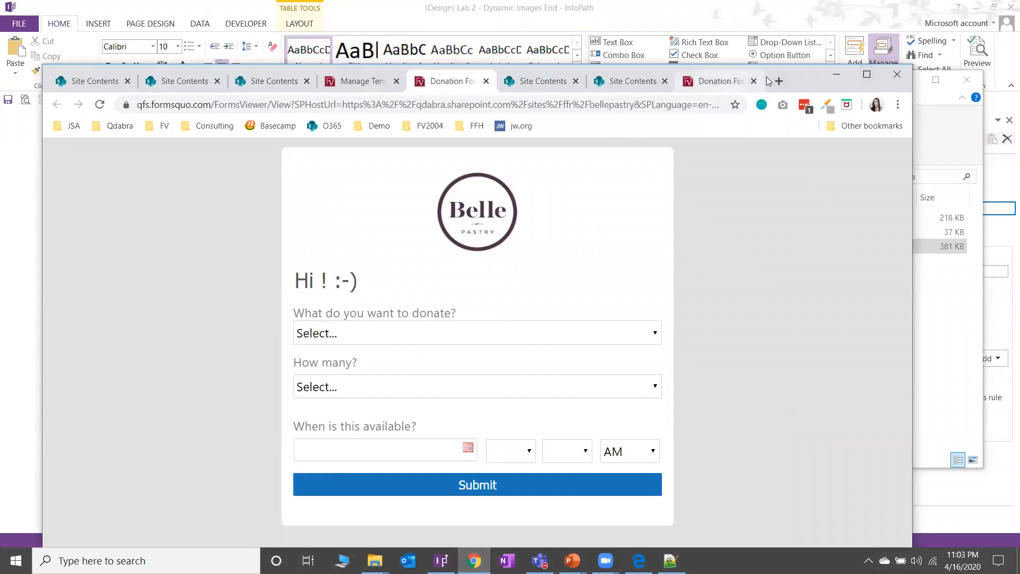
left_click(753, 81)
left_click(753, 80)
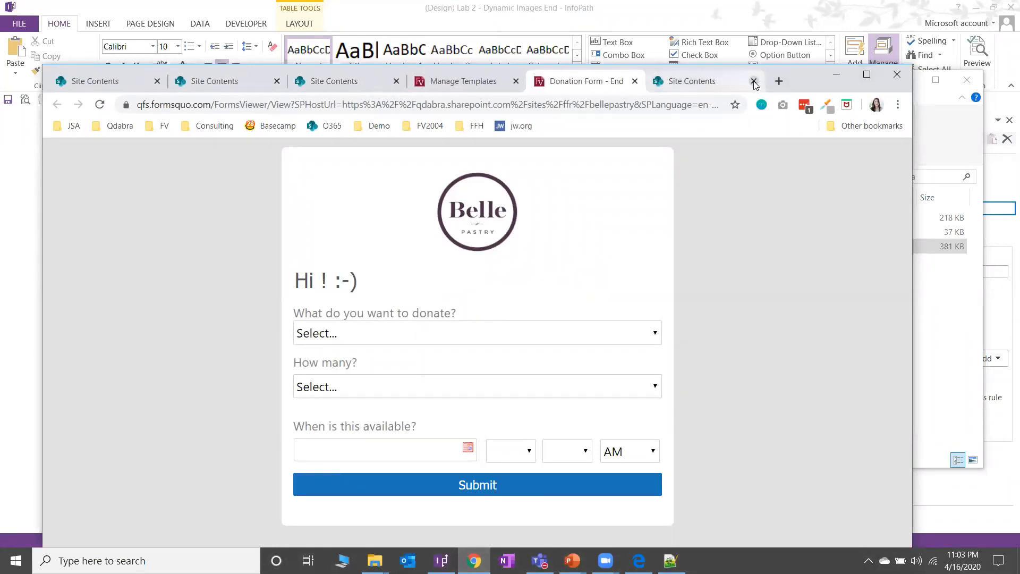
left_click(753, 81)
left_click(867, 75)
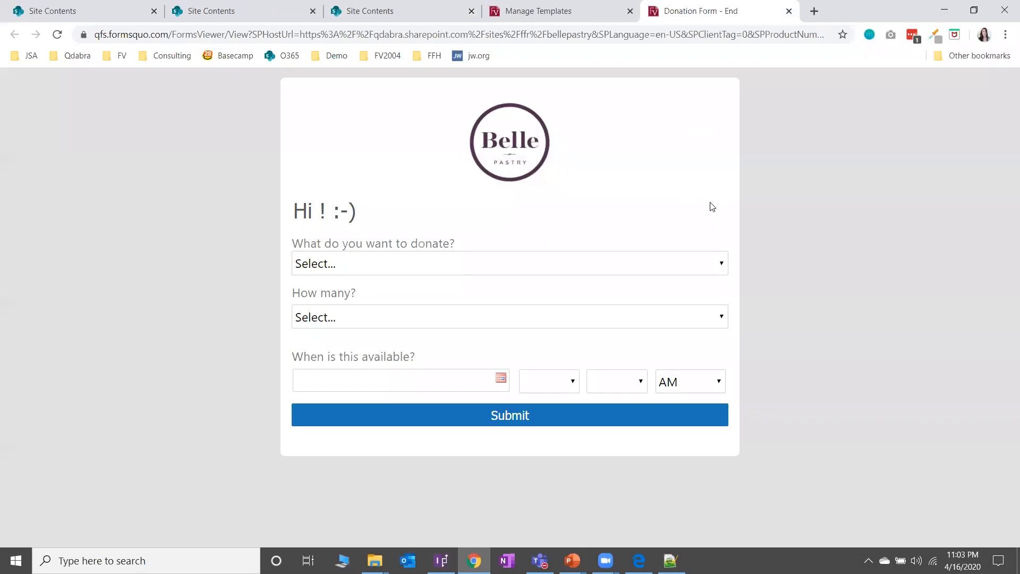
left_click(789, 10)
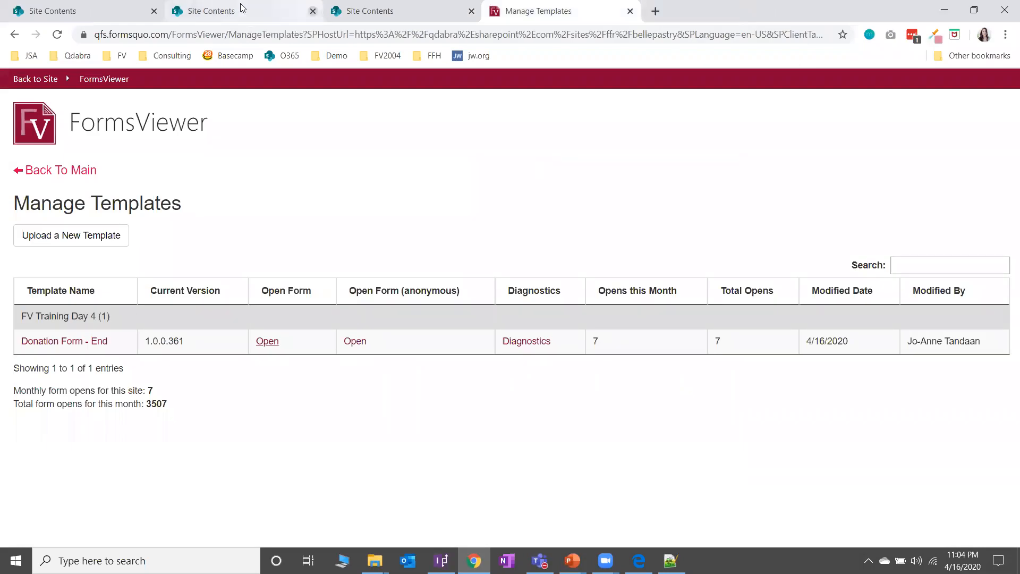
left_click(312, 11)
left_click(154, 12)
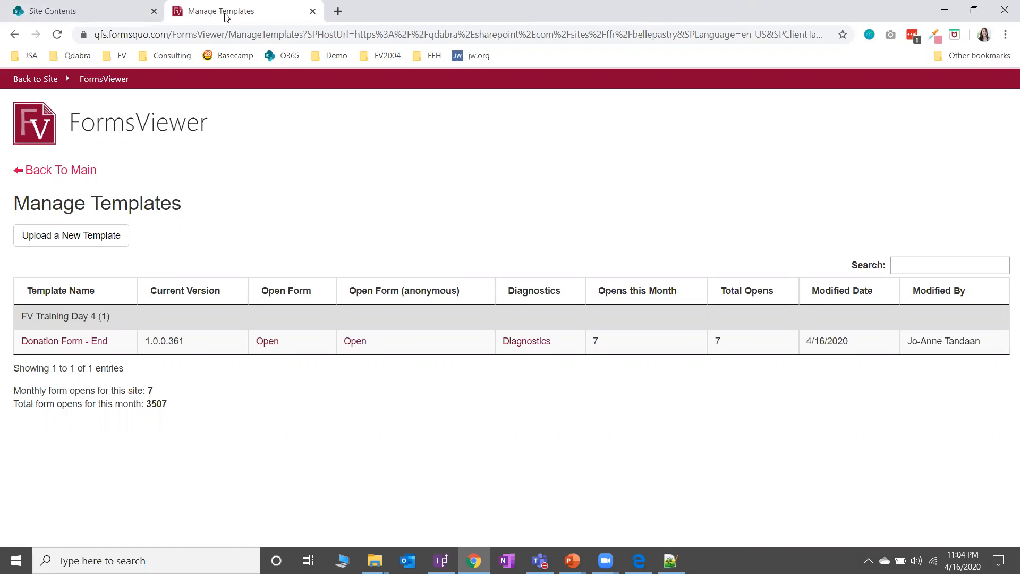
Step: Open the FV 2004 bookmarked site in a new tab and go to its Expense Report Library
key("alt+Tab")
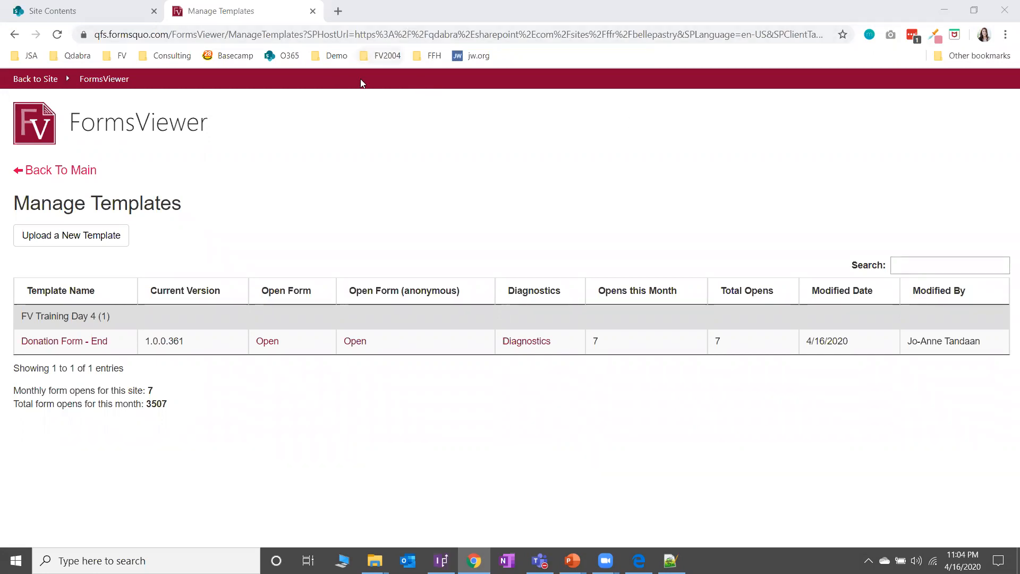
left_click(338, 25)
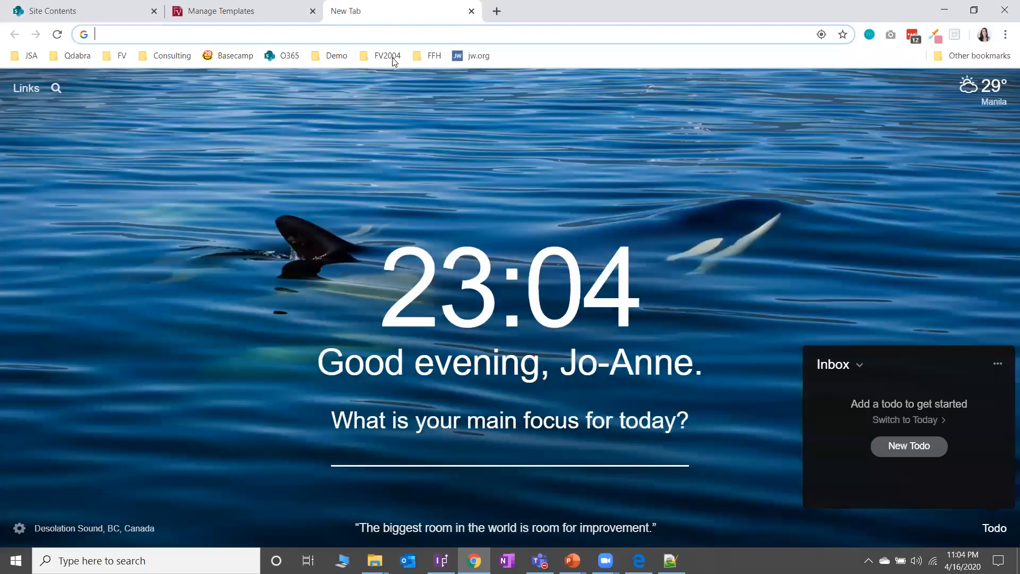
left_click(394, 58)
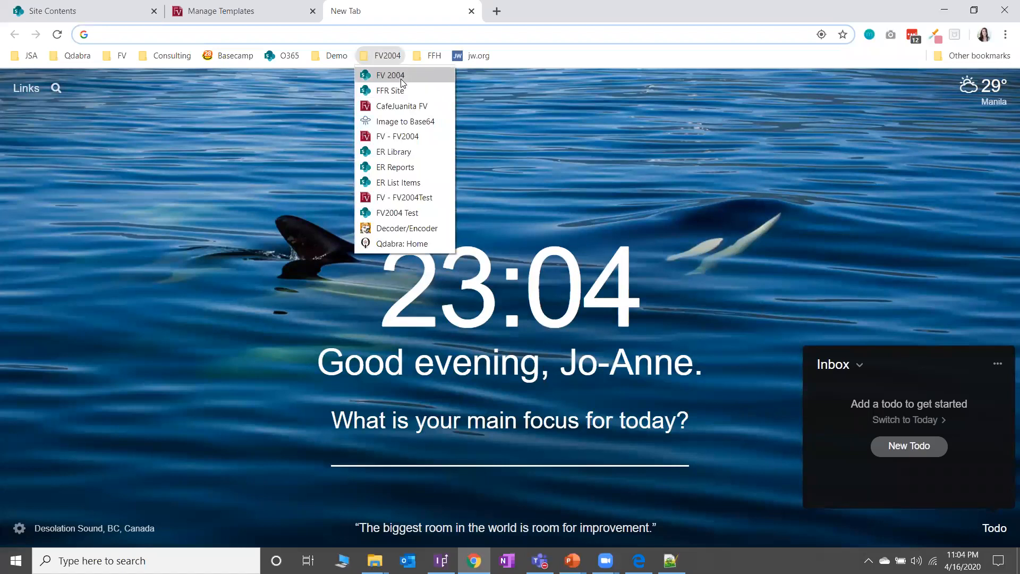
left_click(401, 81)
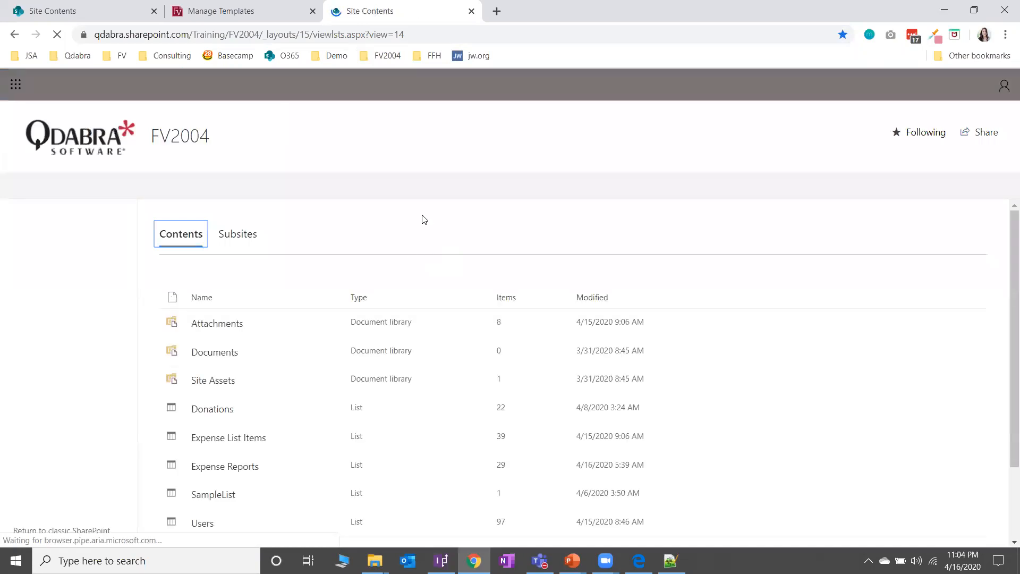
scroll(319, 286, "down", 1)
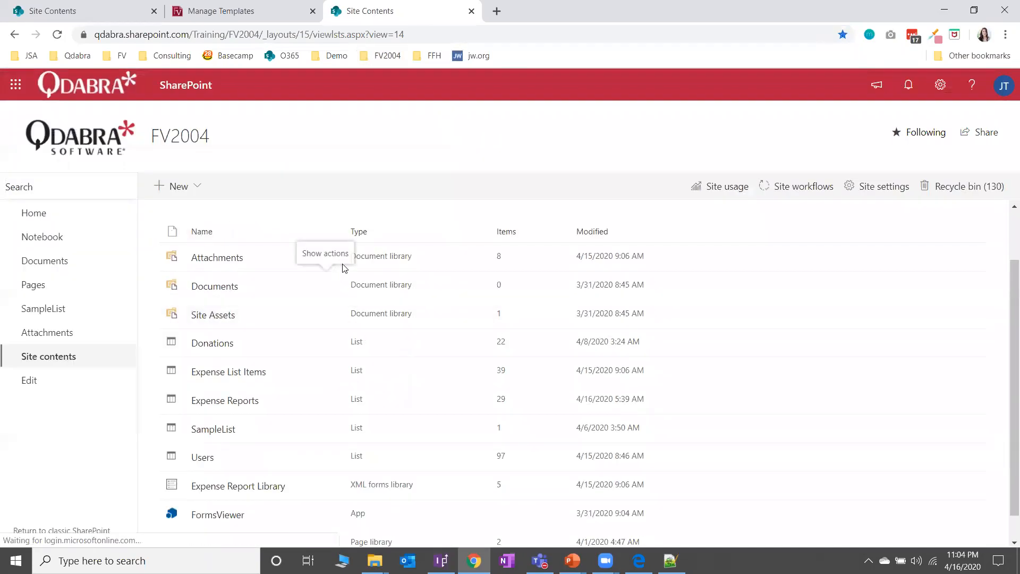
scroll(340, 345, "down", 1)
left_click(273, 455)
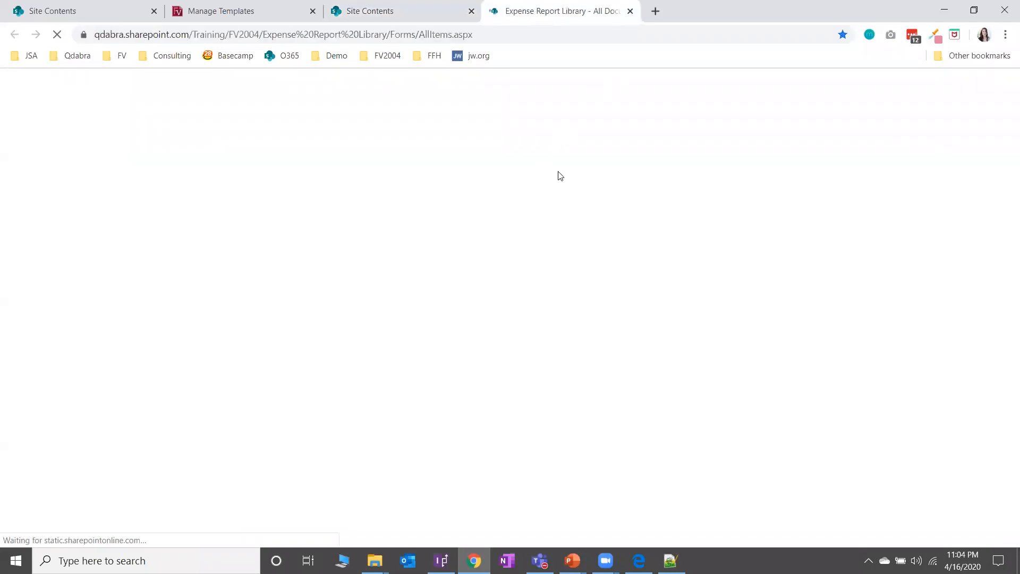
left_click(90, 497)
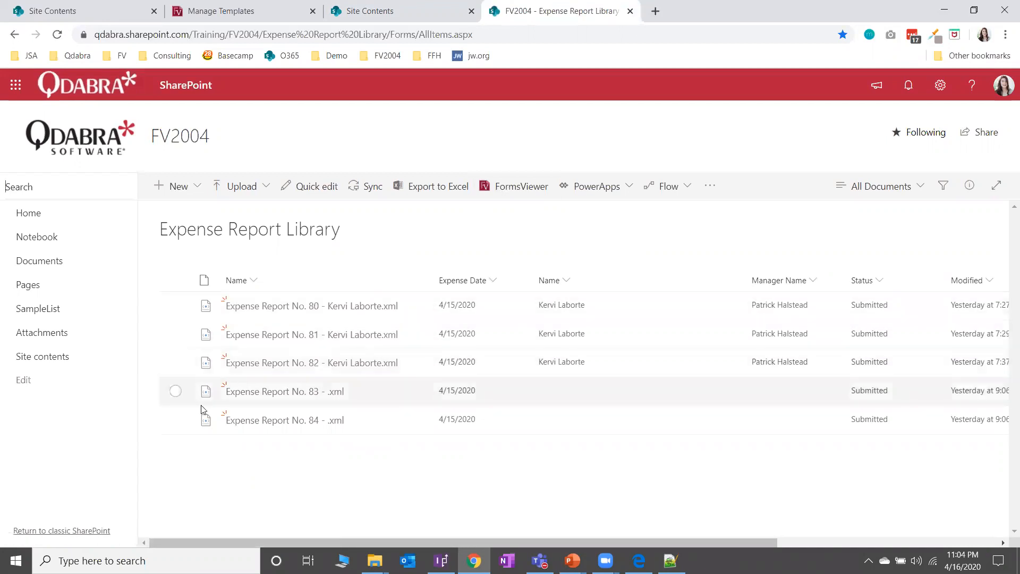
Step: Delete Expense Report No. 83 and Expense Report No. 84 from the Expense Report Library
left_click(175, 391)
left_click(175, 419)
left_click(242, 186)
left_click(519, 345)
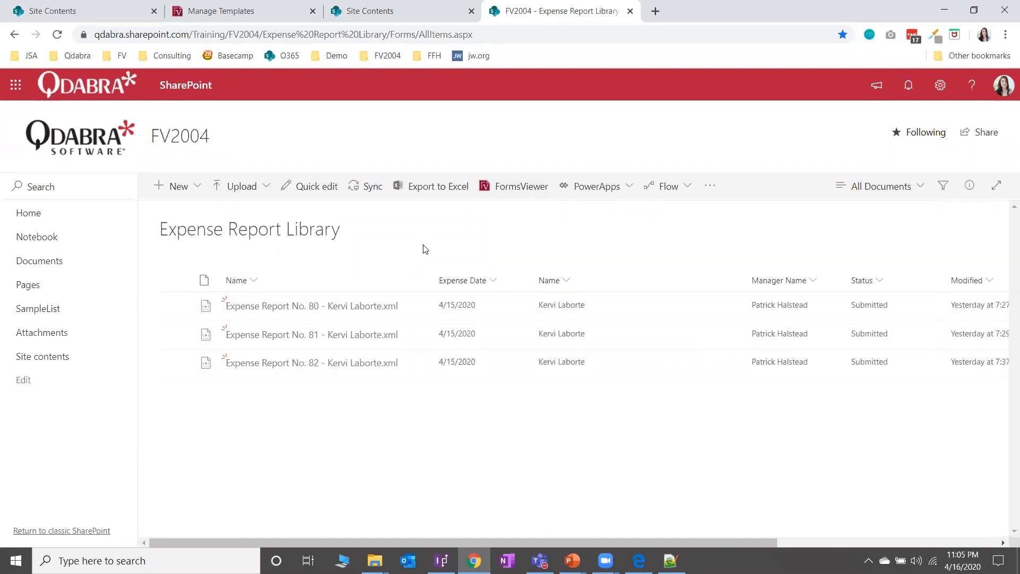
Step: Select Expense Report No. 80 to point out the FormsViewer command for a selected form, and clear the selection
left_click(175, 309)
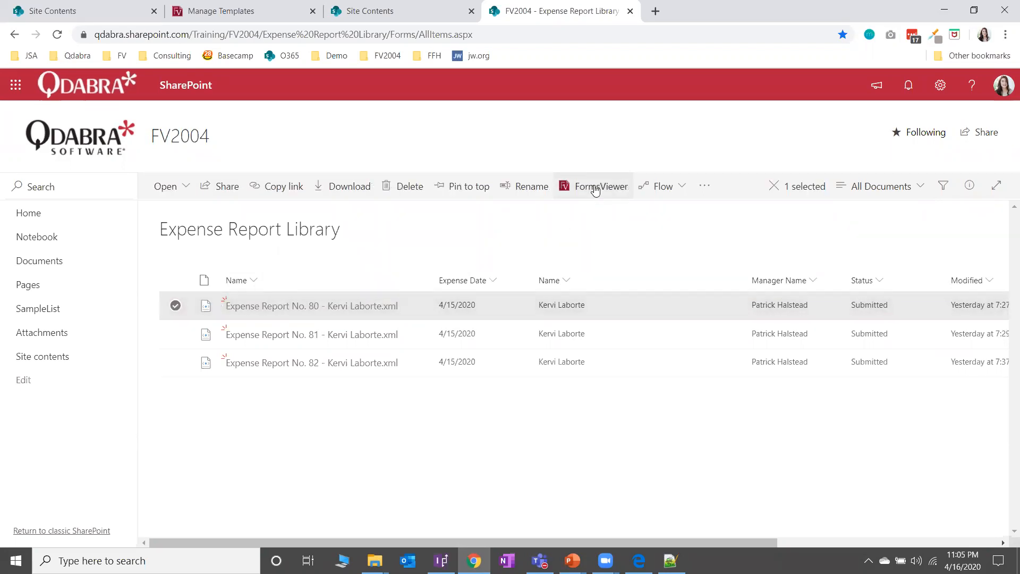
left_click(175, 308)
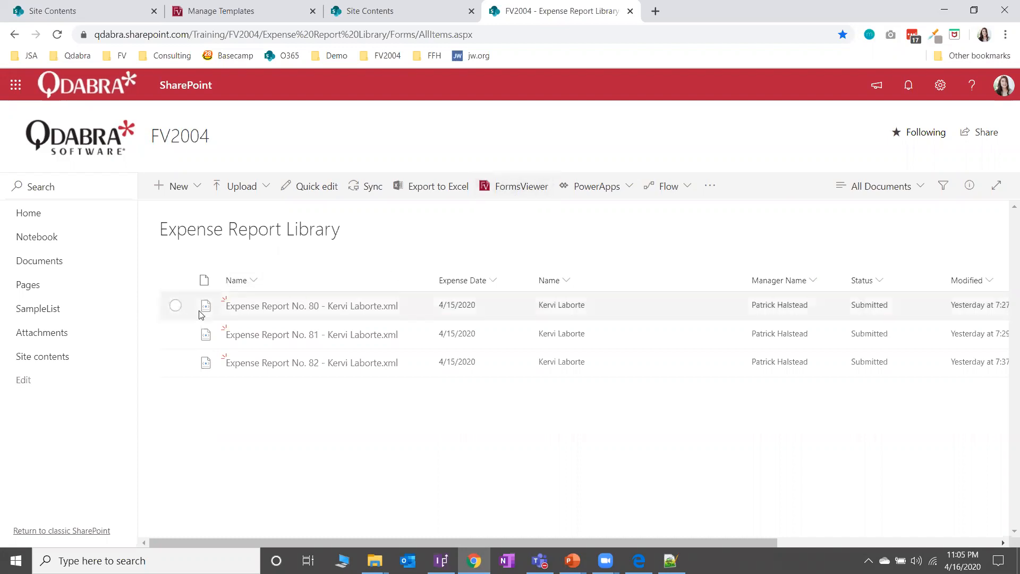
left_click(176, 307)
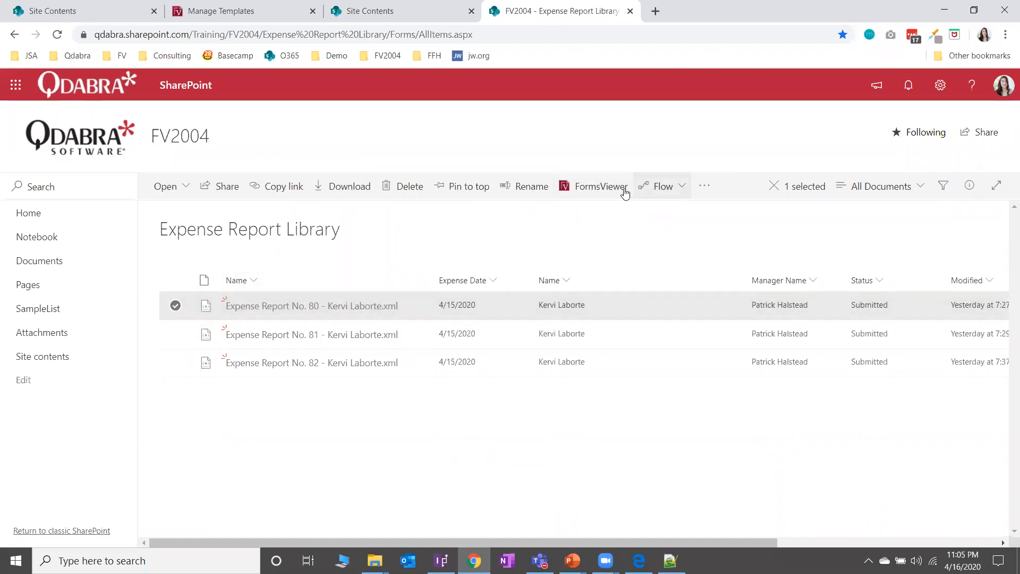
left_click(175, 305)
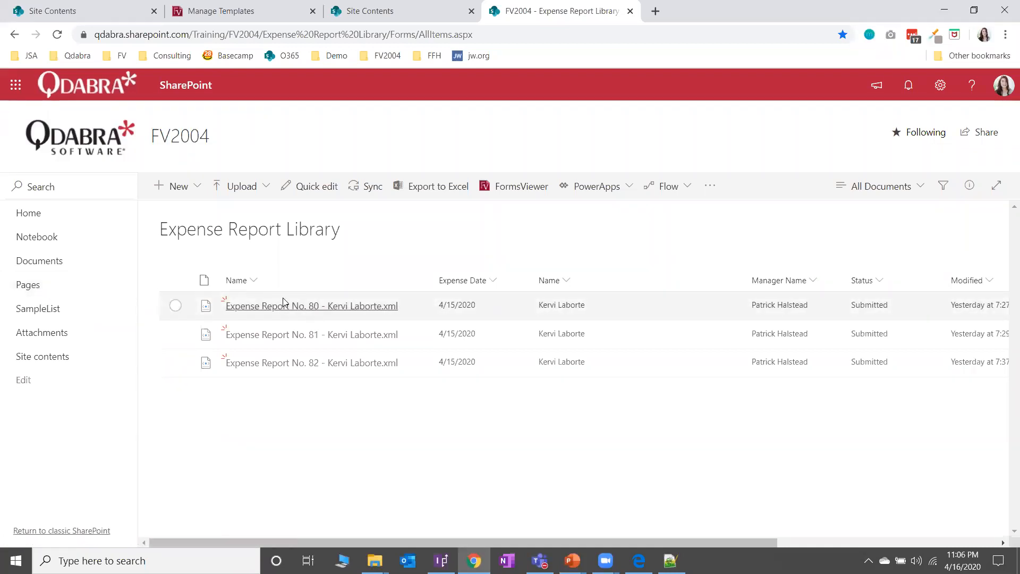
Step: Open the FV2004 site's Pages library in a new tab and open FormsViewer-Extensions-Config.aspx from it
left_click(342, 38)
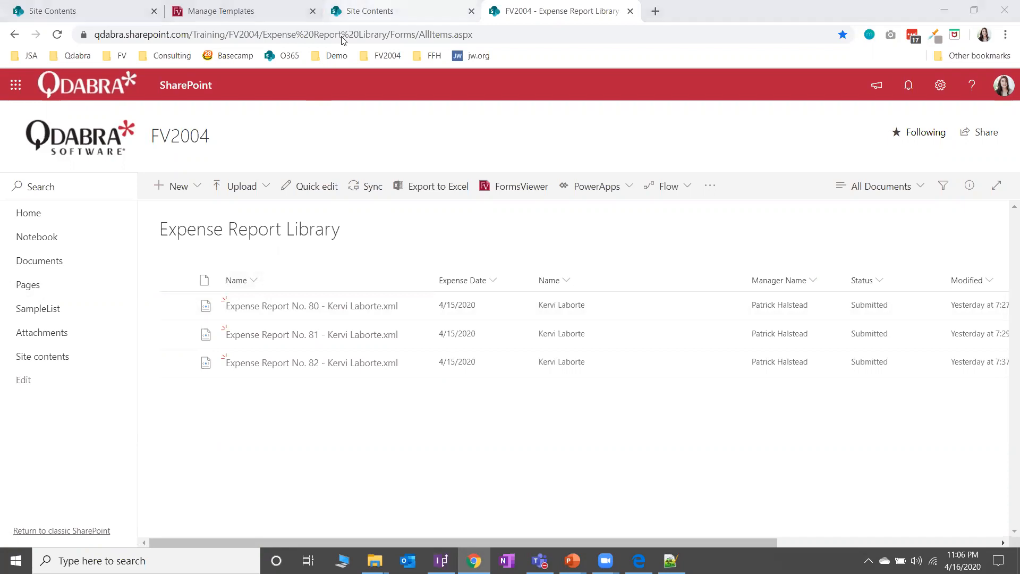
right_click(35, 285)
left_click(75, 294)
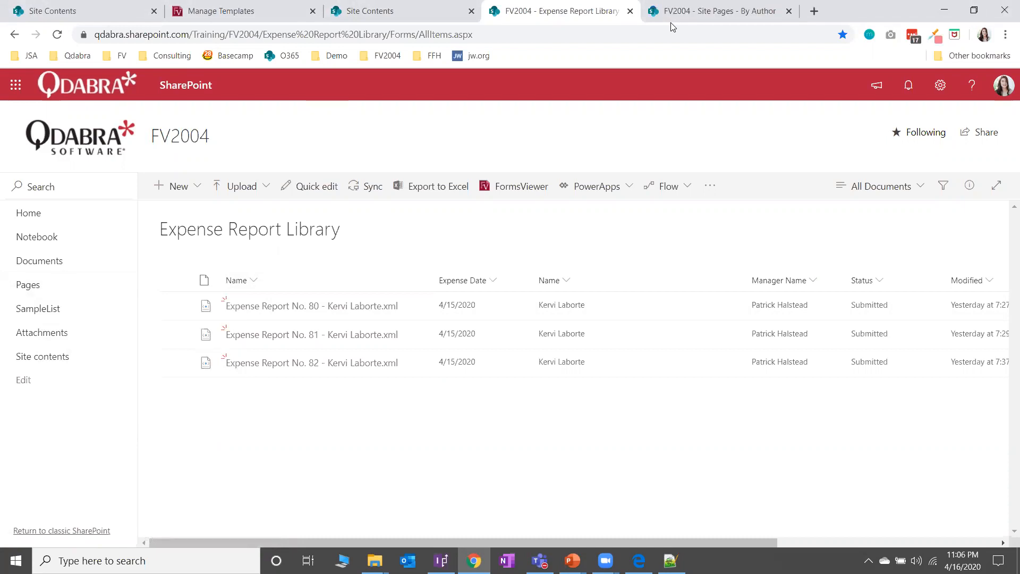
left_click(759, 13)
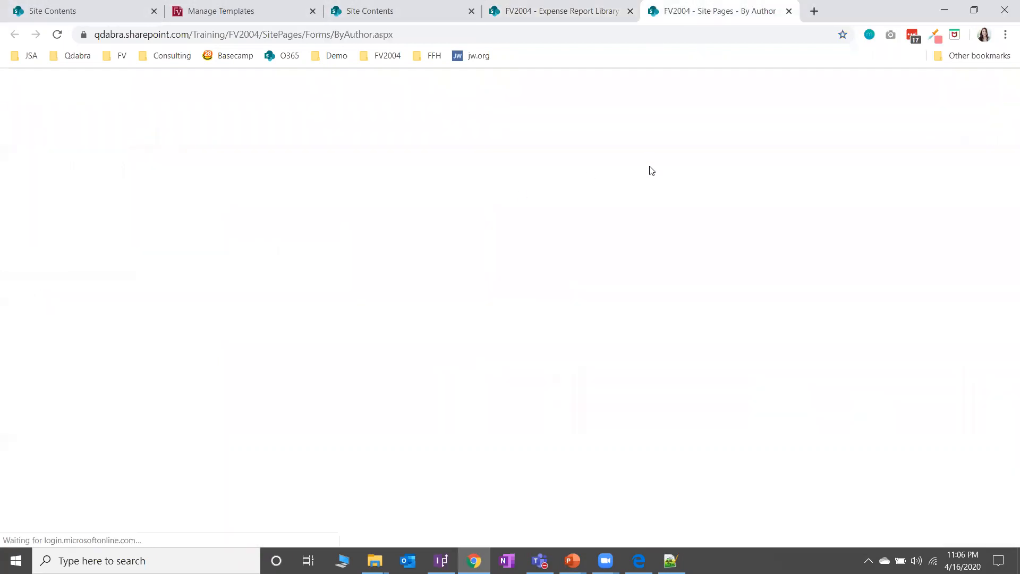
left_click(312, 366)
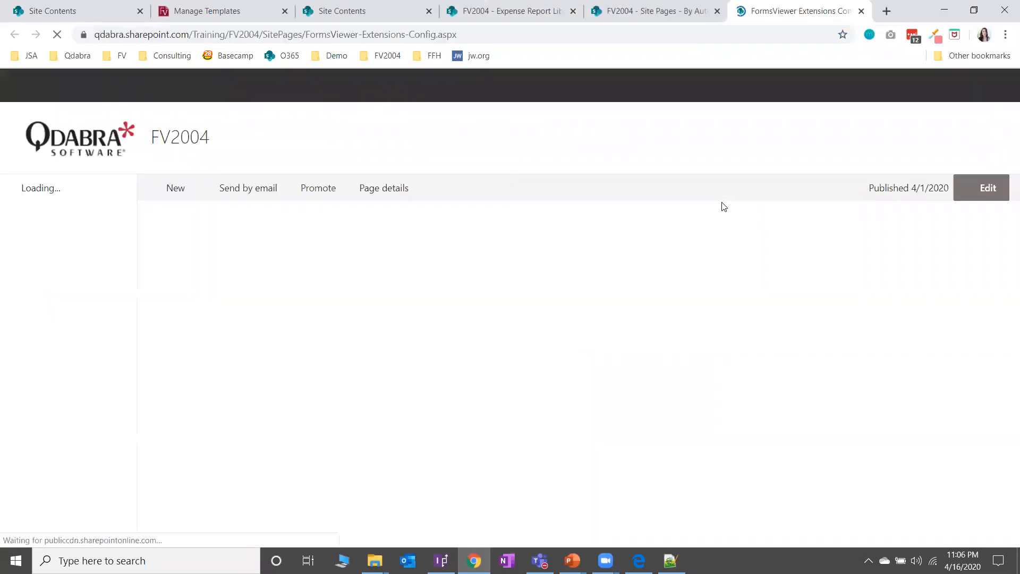
Step: Choose Expense Report Library in the FormsViewer Extensions Configuration and highlight the Name (for use in forms) field
scroll(356, 346, "down", 3)
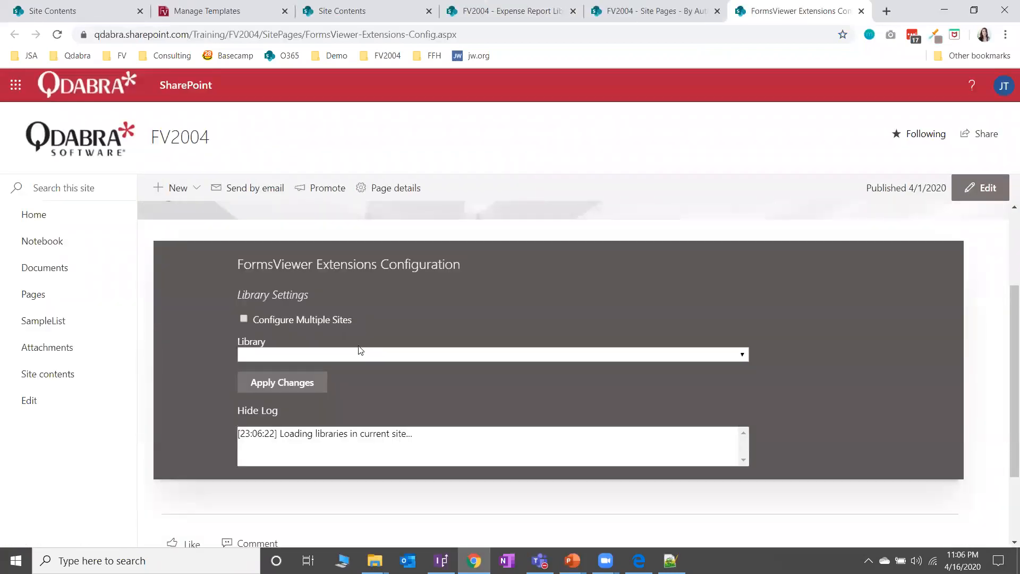
left_click(380, 291)
left_click(362, 342)
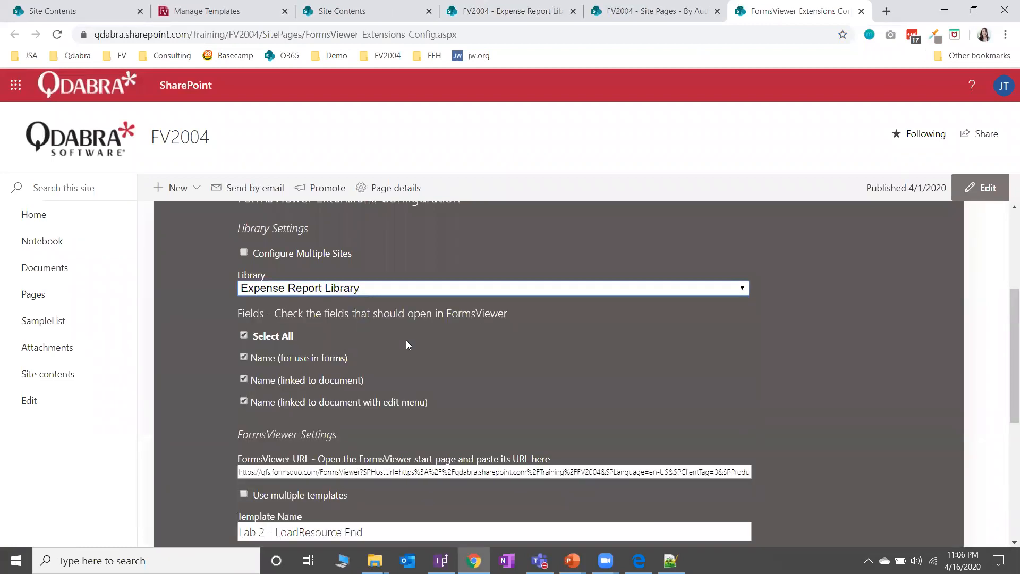
left_click_drag(256, 357, 353, 359)
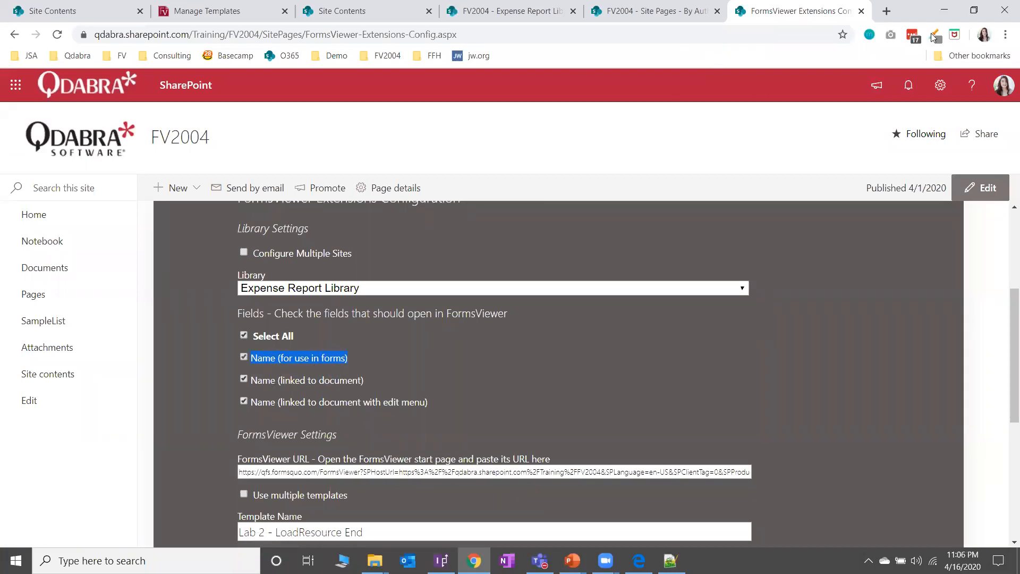
Step: Close the Site Pages tab, return to the Expense Report Library and open Expense Report No. 80 through its name link
left_click(656, 10)
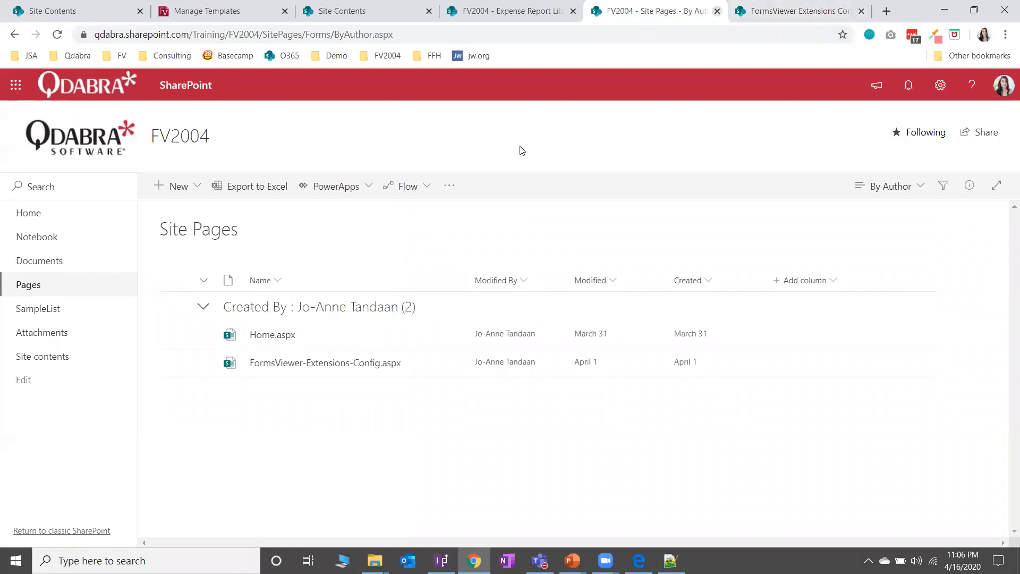
key("ctrl+w")
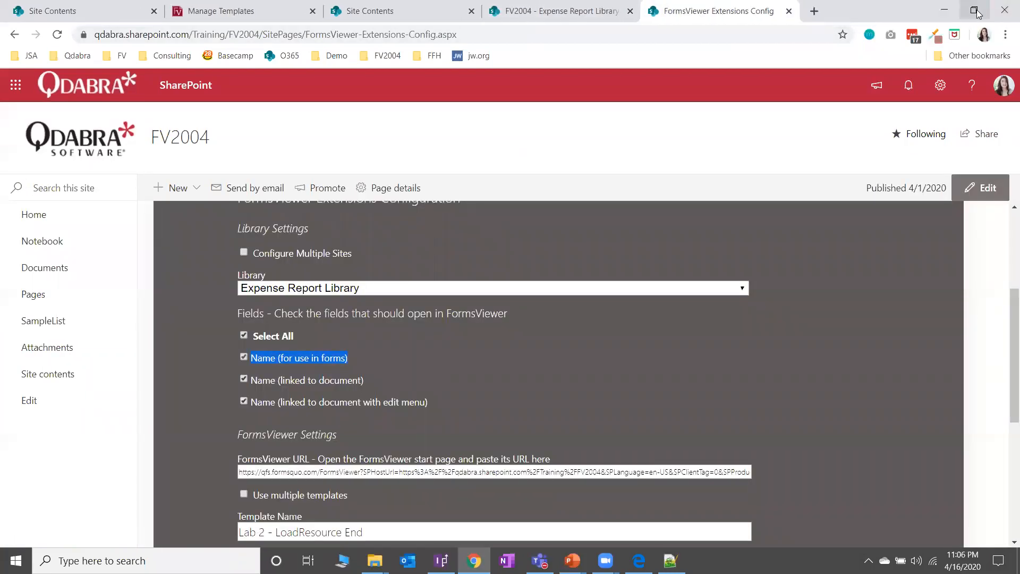
left_click(973, 10)
left_click(577, 83)
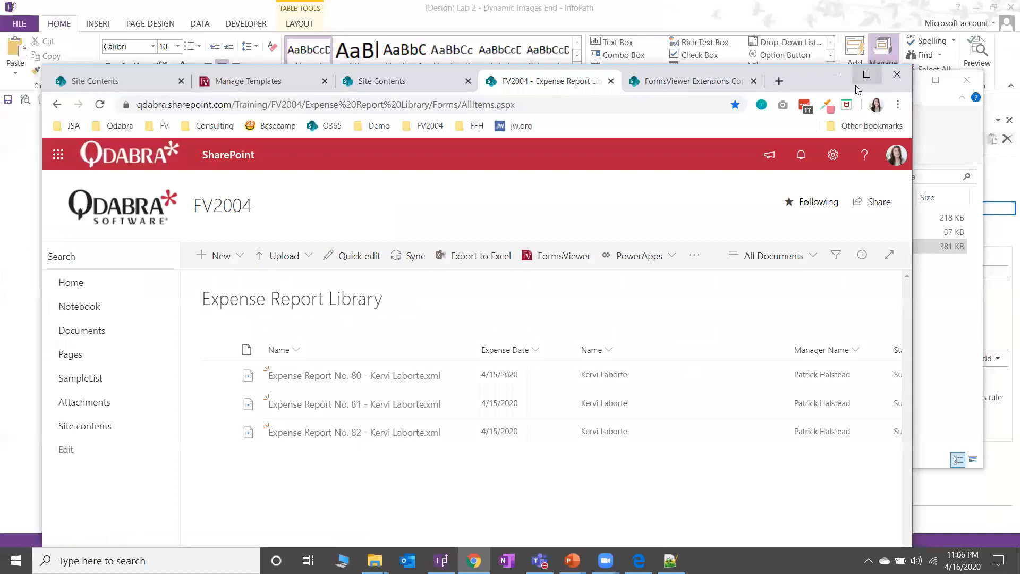
left_click(866, 74)
left_click(375, 312)
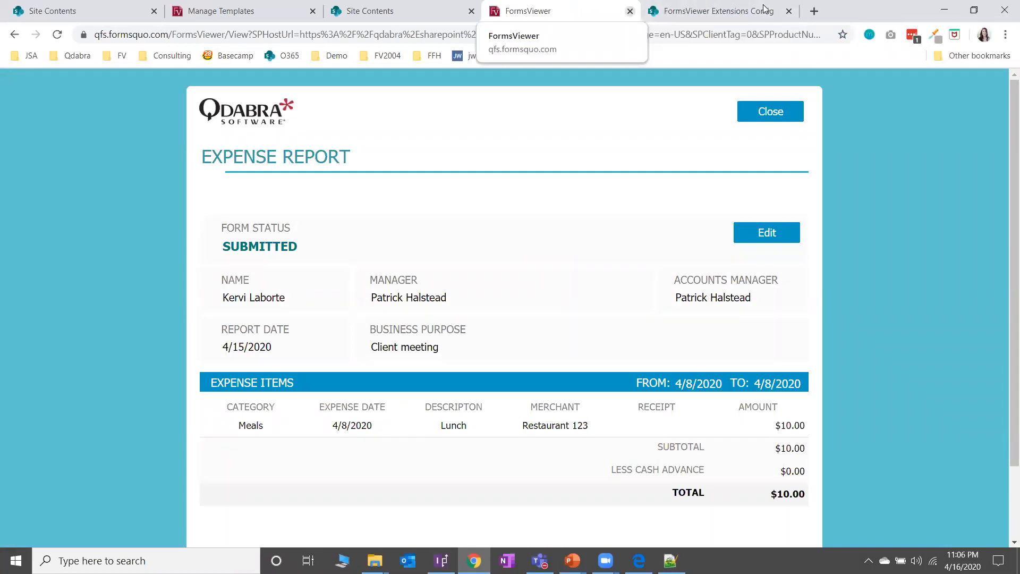
Step: Close the FormsViewer form and extensions configuration tabs, and switch to the running PowerPoint slide show
left_click(630, 10)
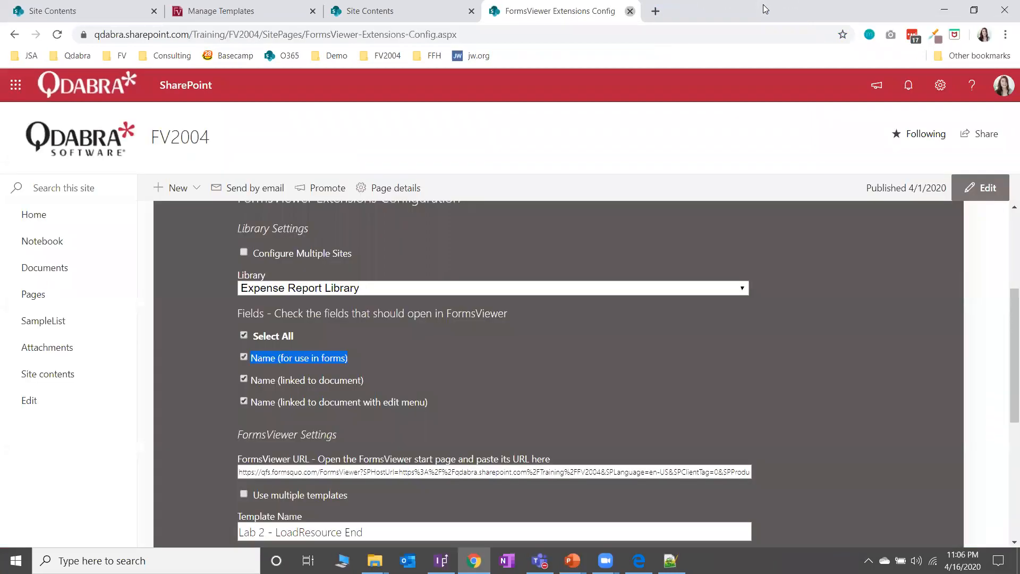
left_click(630, 11)
left_click(572, 560)
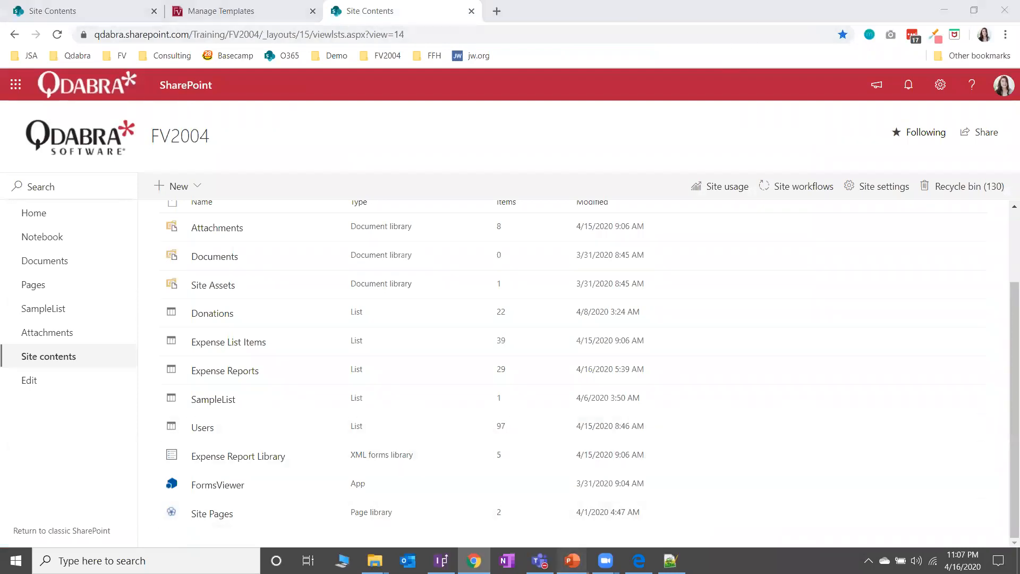
left_click(644, 505)
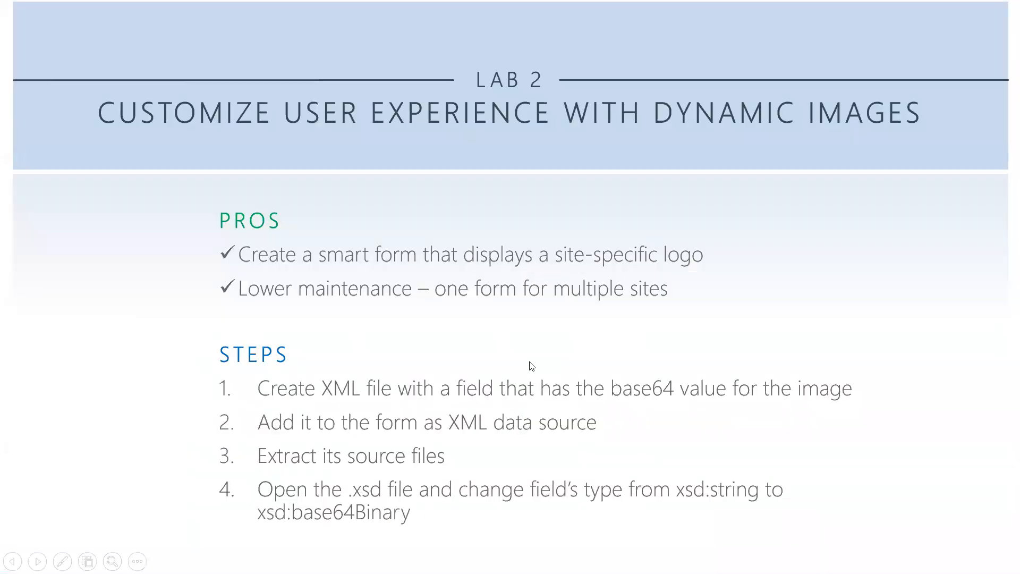
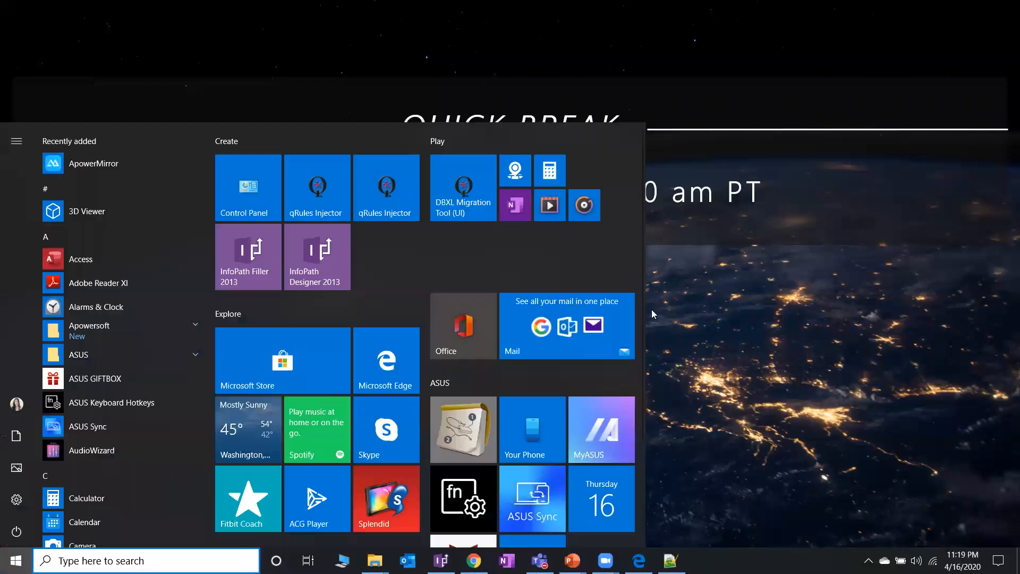
Step: End the slide show at the Quick Break slide and close the Lab 2 PDF in Edge
mouse_move(572, 560)
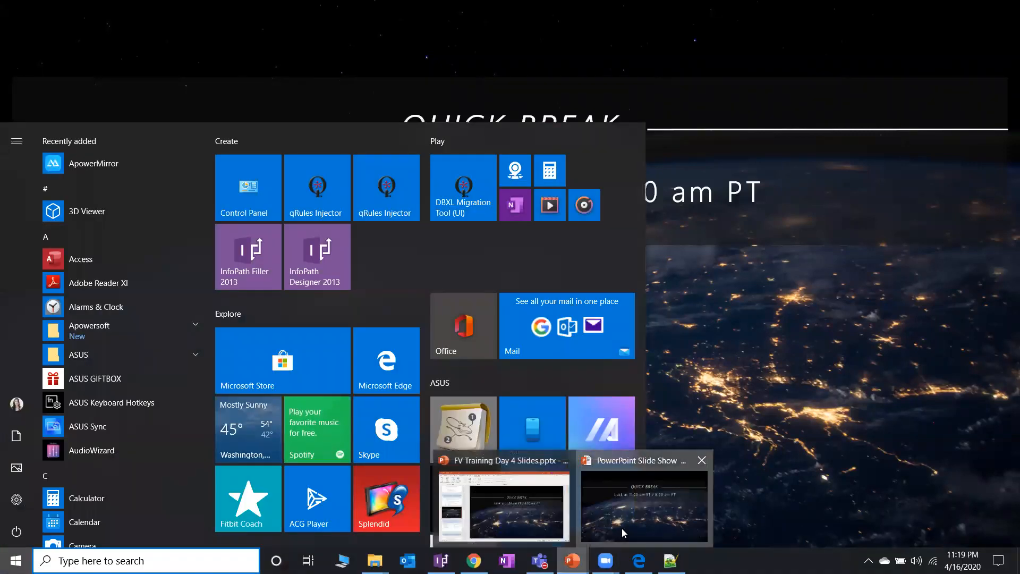
left_click(622, 525)
key("Escape")
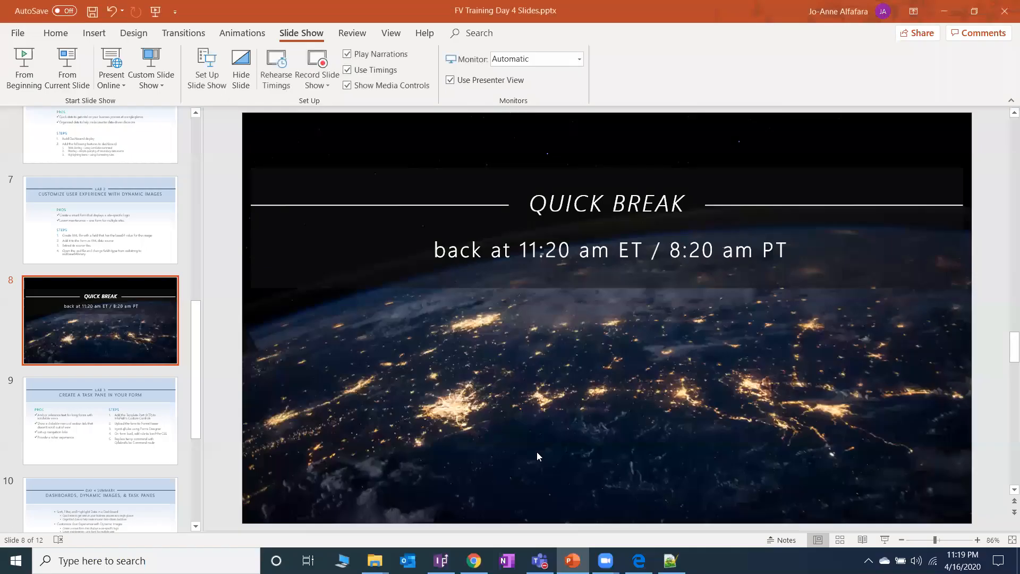
left_click(638, 560)
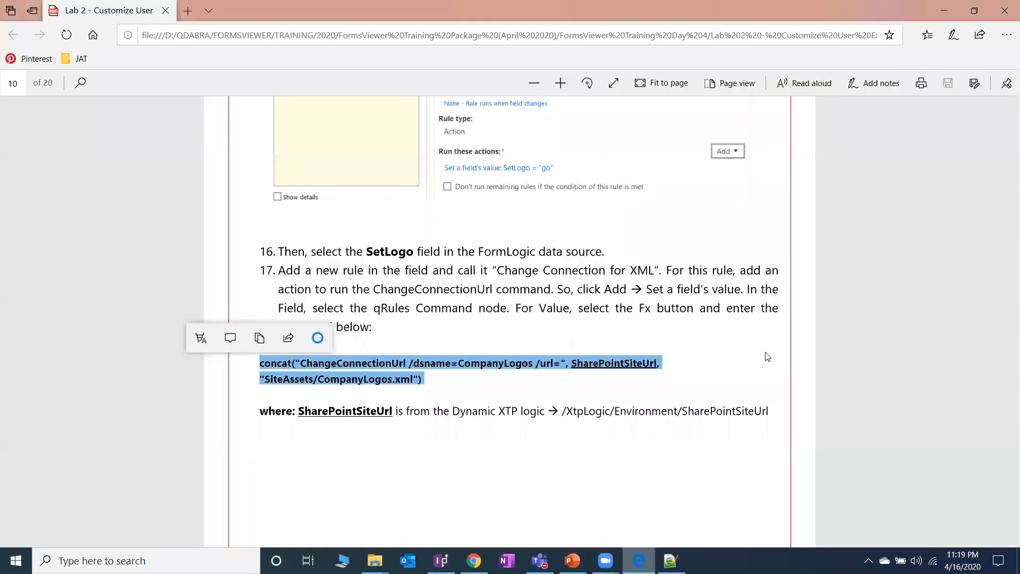
left_click(1005, 9)
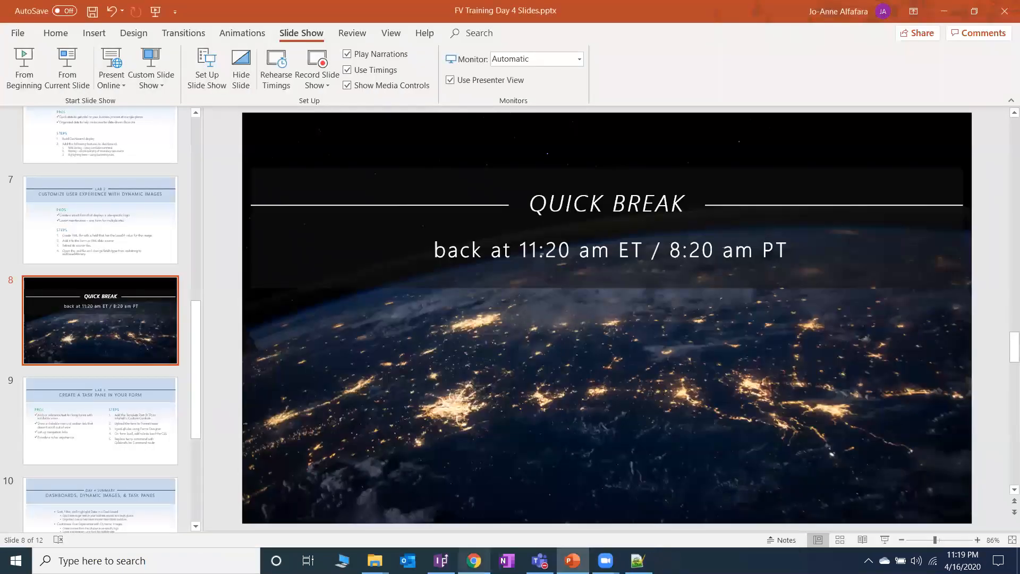
Step: Close the Cafe Juanita and BellePastry File Explorer windows, keeping the Lab 2 folder open
left_click(375, 561)
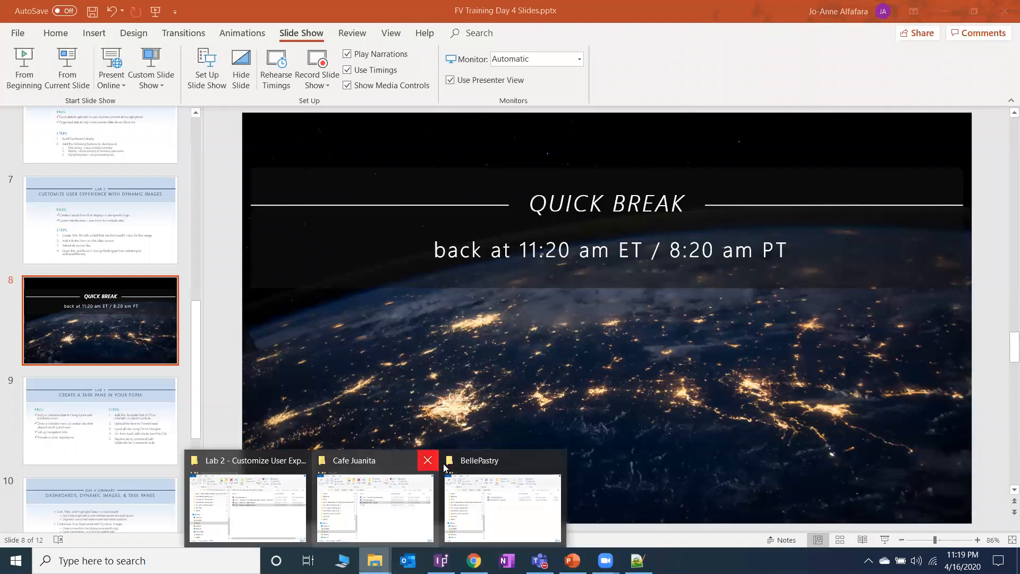
left_click(427, 461)
left_click(485, 462)
Step: Switch to Chrome and close the Manage Templates and FV2004 Site Contents tabs
left_click(474, 560)
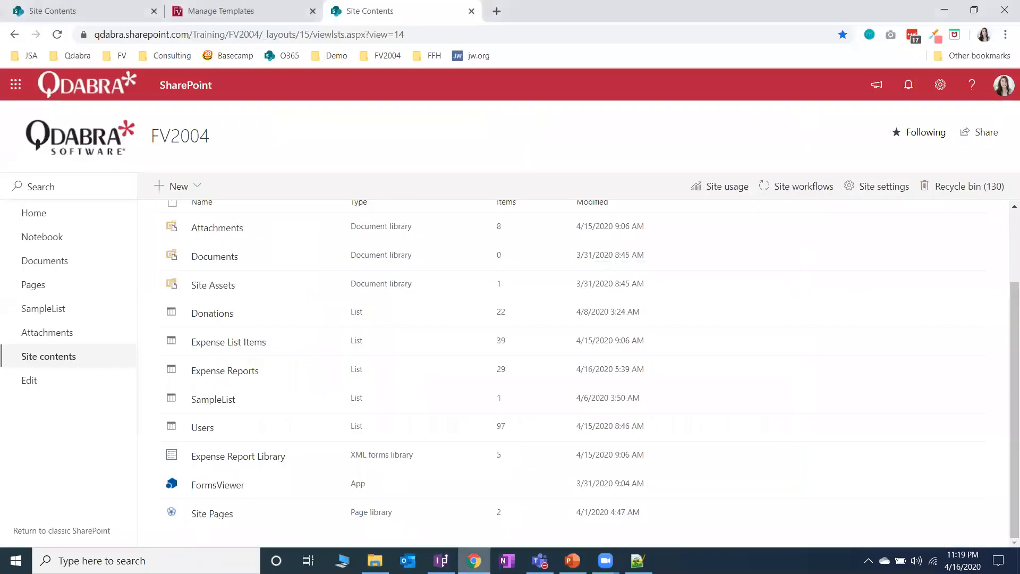
left_click(313, 10)
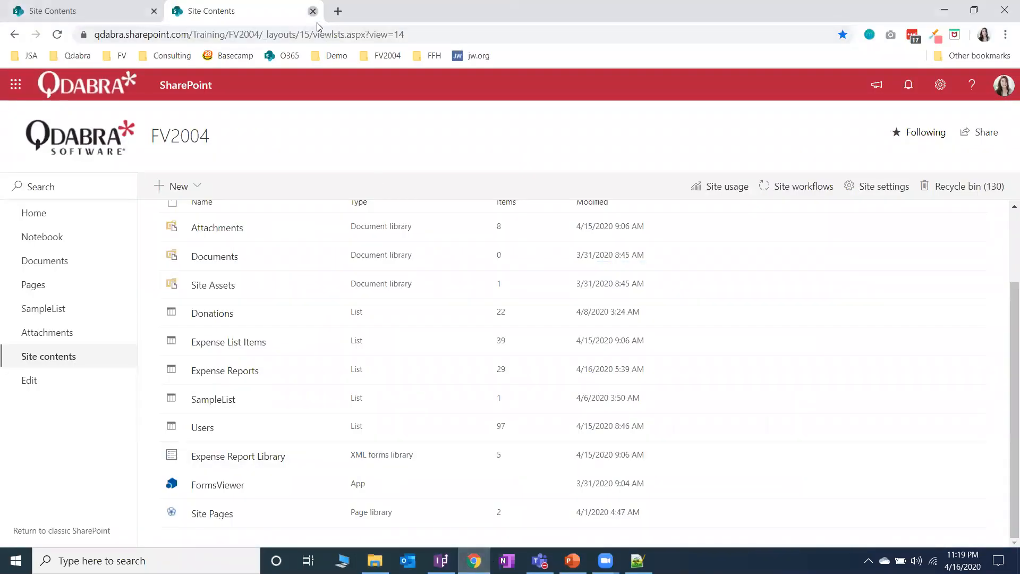
left_click(313, 11)
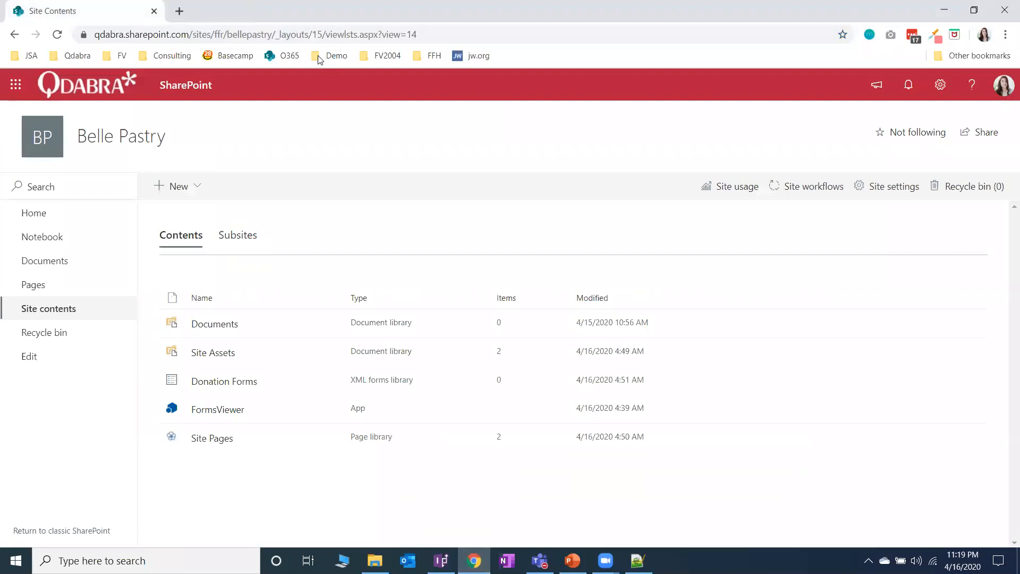
Step: Open the Demo site's FormsViewer from the bookmarks and go to its Manage Templates page
left_click(314, 56)
left_click(327, 74)
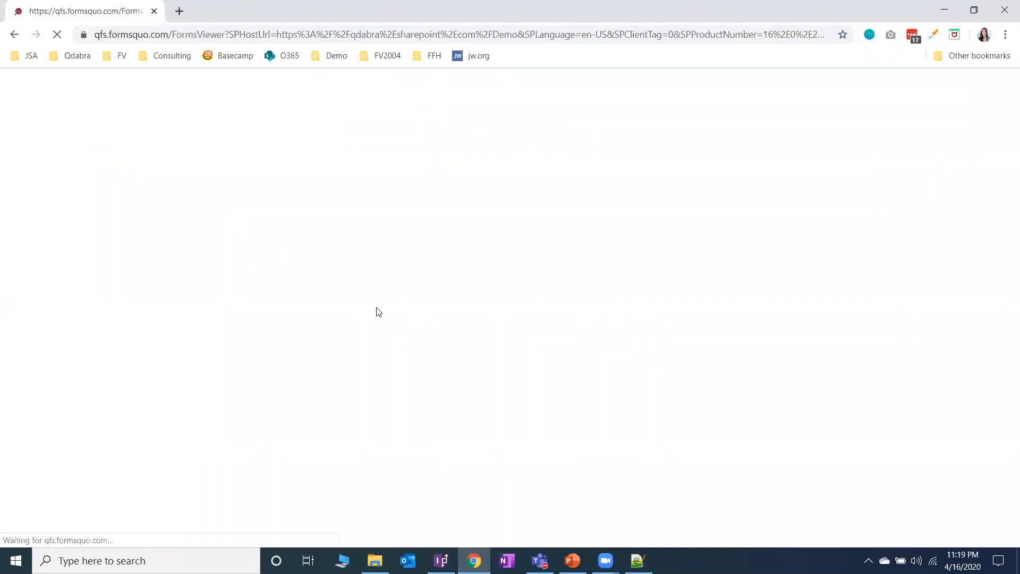
left_click(104, 257)
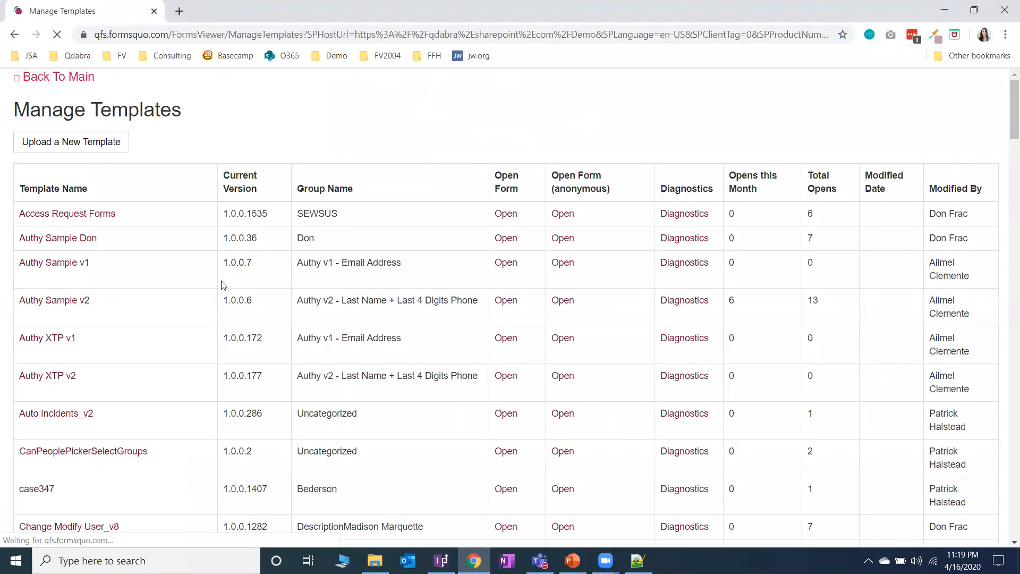
Step: Expand the Webinar 2020.04.09 Task Pane group and open the Qdabra Task Pane Sample-Right form anonymously
scroll(223, 289, "down", 20)
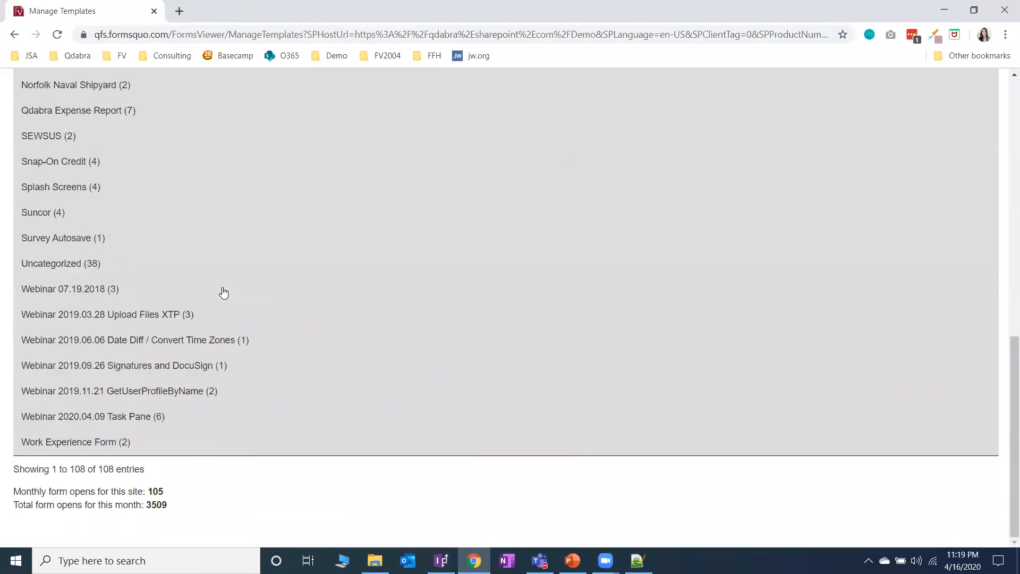
left_click(162, 417)
scroll(179, 402, "down", 4)
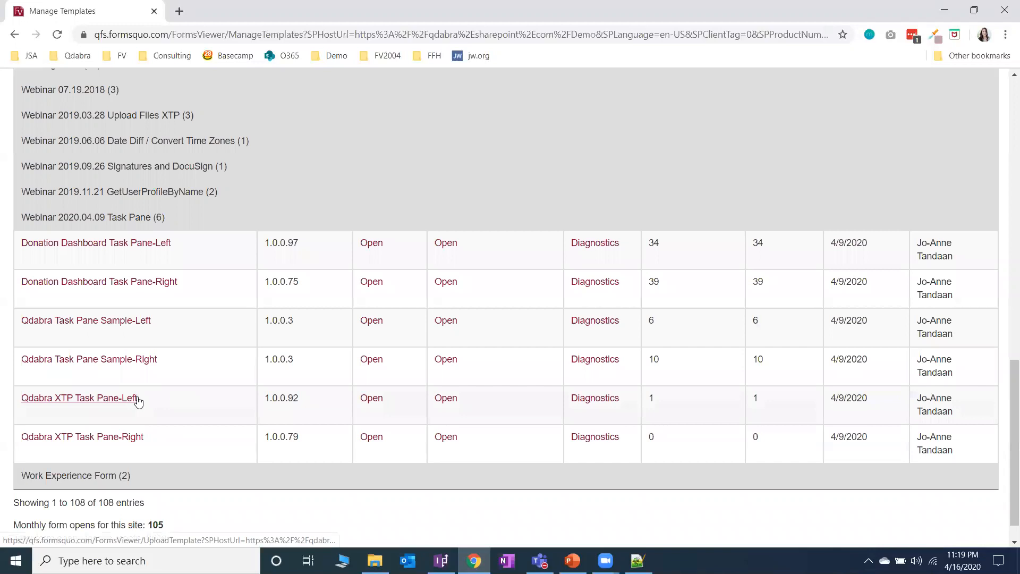
left_click(442, 362)
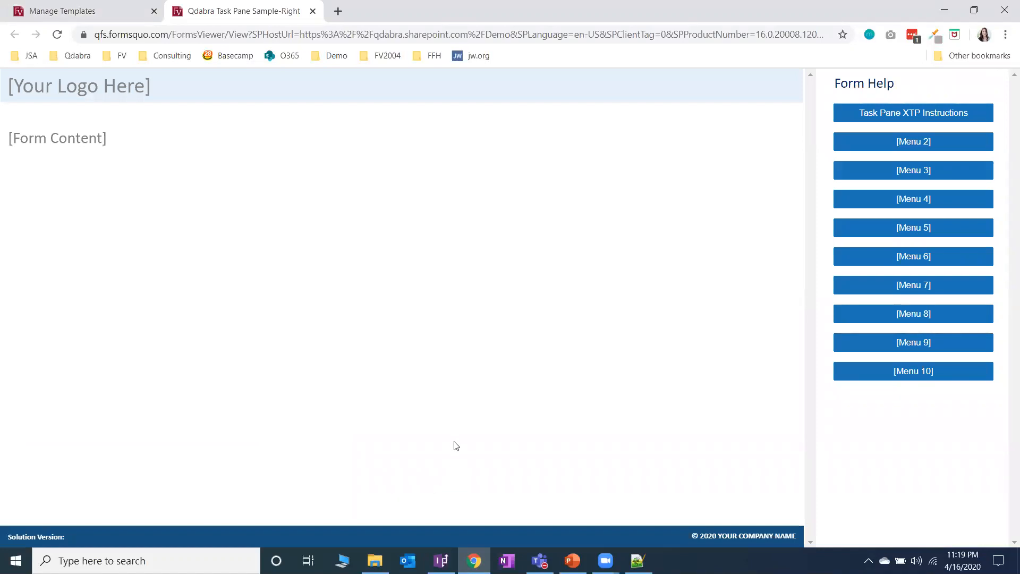
Step: Switch to File Explorer and open the Lab 3 PDF from the Lab 3 - Create a Task Pane in your form folder
left_click(375, 561)
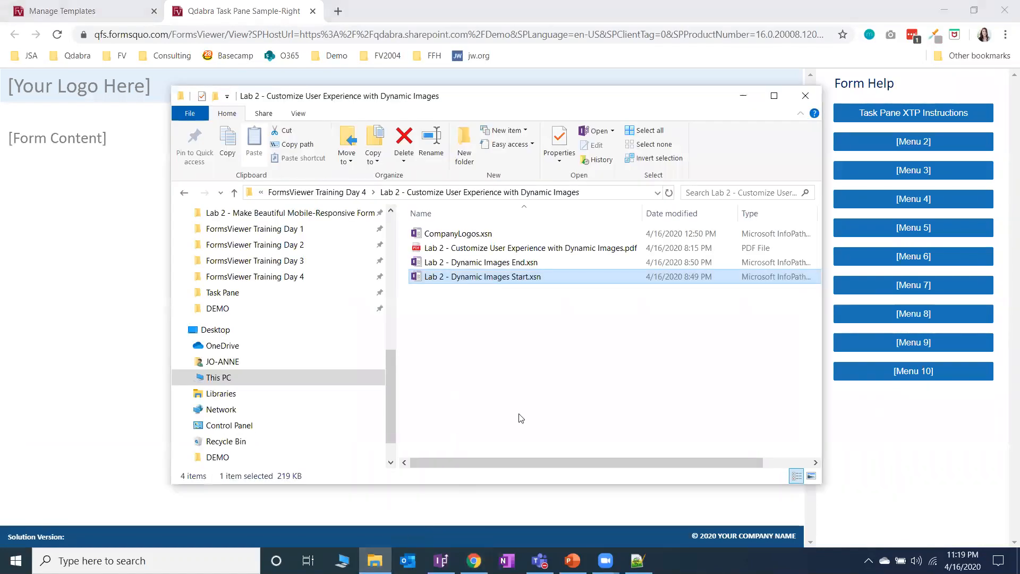
left_click(352, 193)
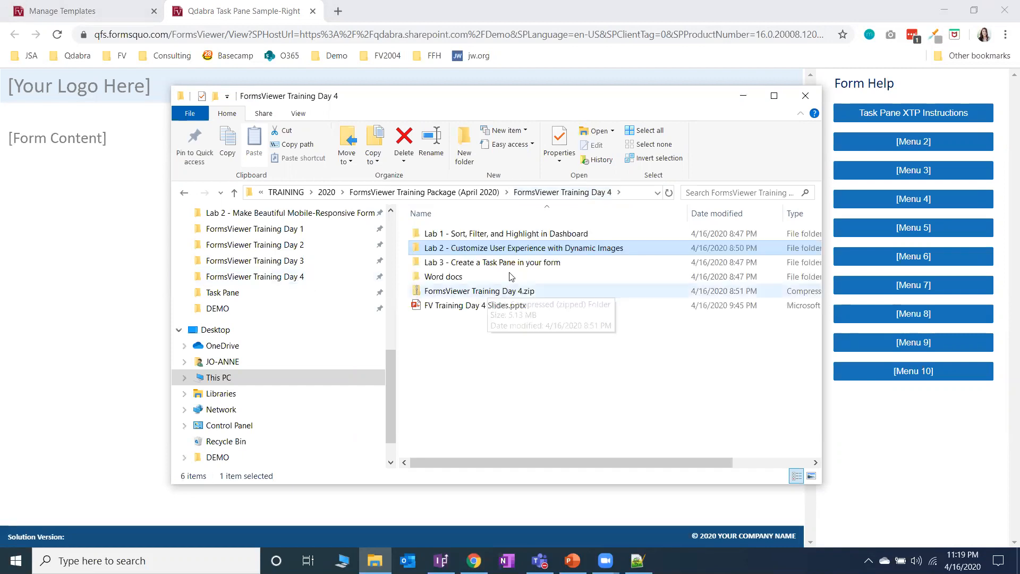
double_click(516, 262)
double_click(542, 264)
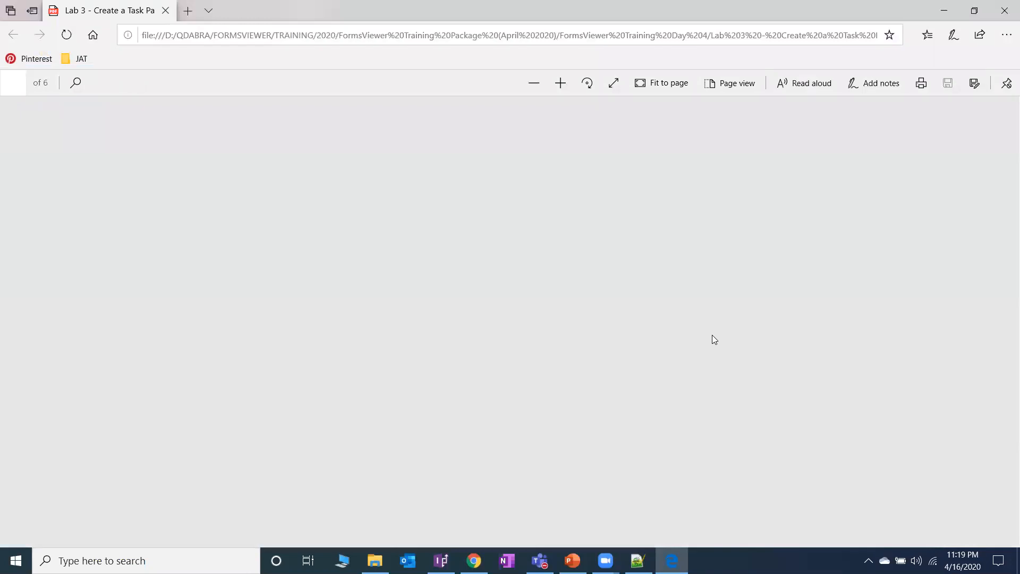
Step: Review the overview and task pane preview in the Lab 3 PDF, and dismiss the default-browser prompt
scroll(706, 338, "down", 3)
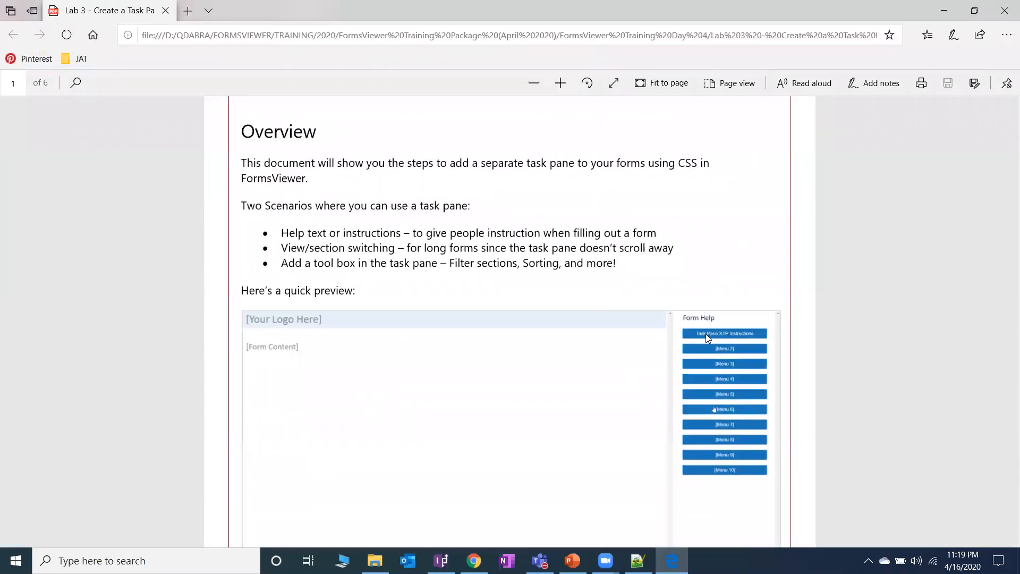
scroll(705, 335, "down", 2)
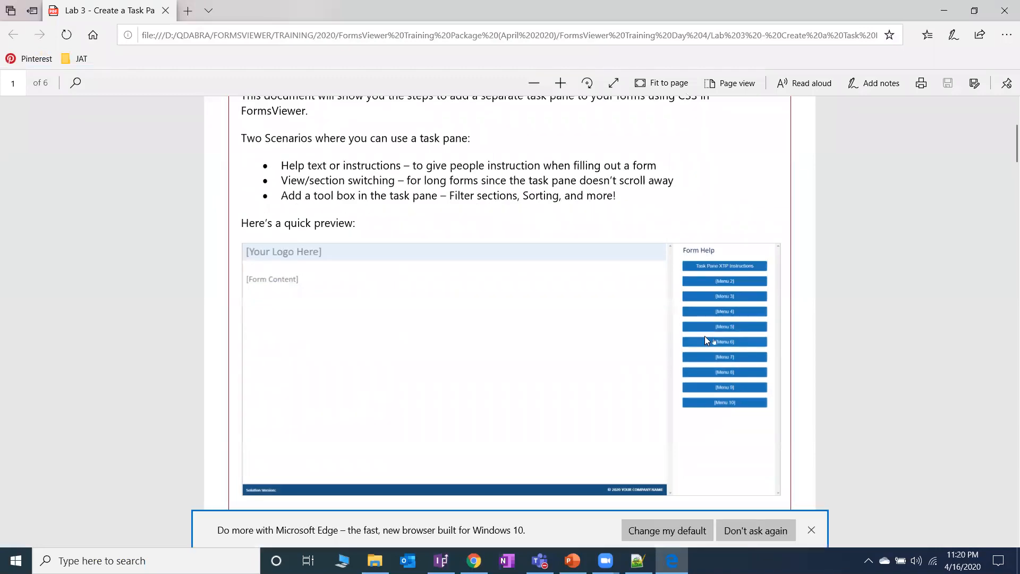
scroll(706, 340, "up", 3)
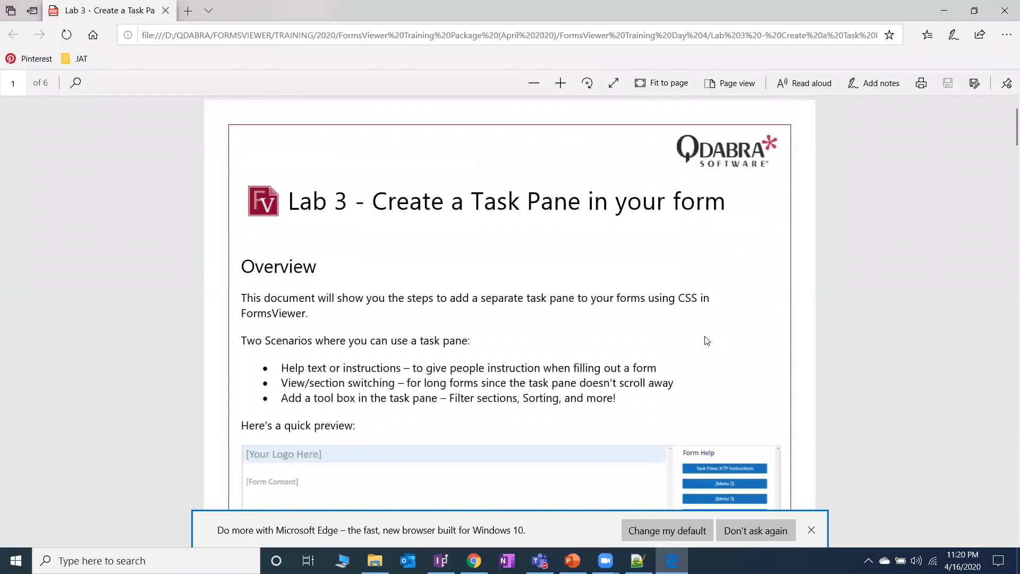
left_click(811, 530)
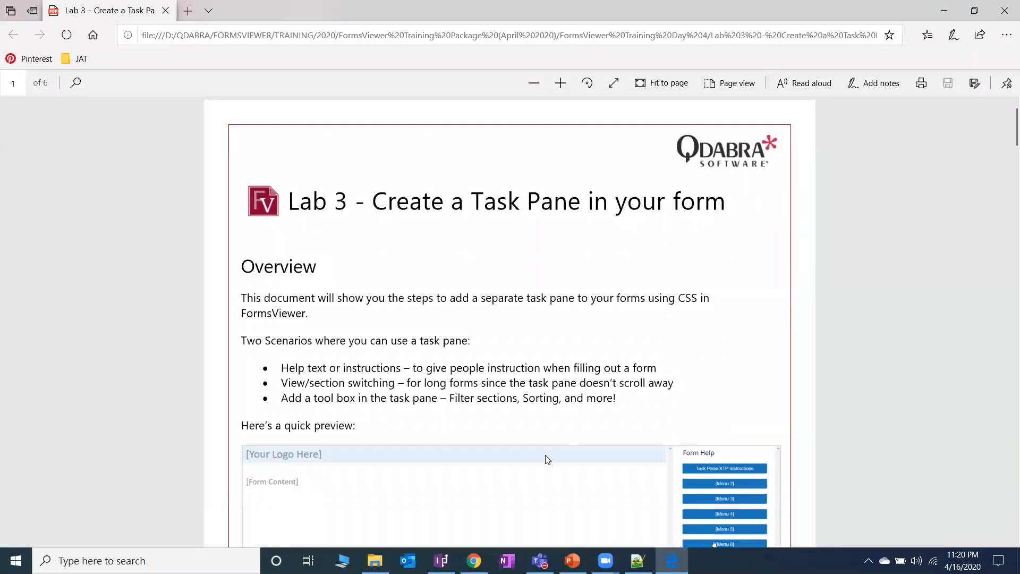
Step: Switch to Chrome, bring up the File Explorer window, move it aside and minimise it
left_click(473, 561)
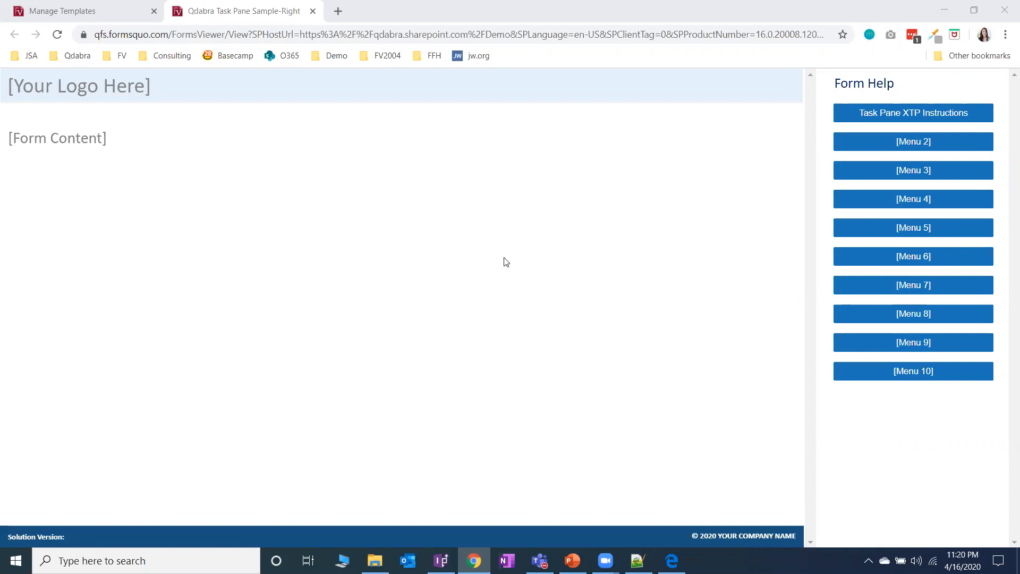
left_click(375, 560)
left_click_drag(505, 106, 362, 141)
left_click(543, 134)
Step: Open the Task Pane XTP Instructions in the sample form, read through them and return to the Form Help menu
left_click(945, 115)
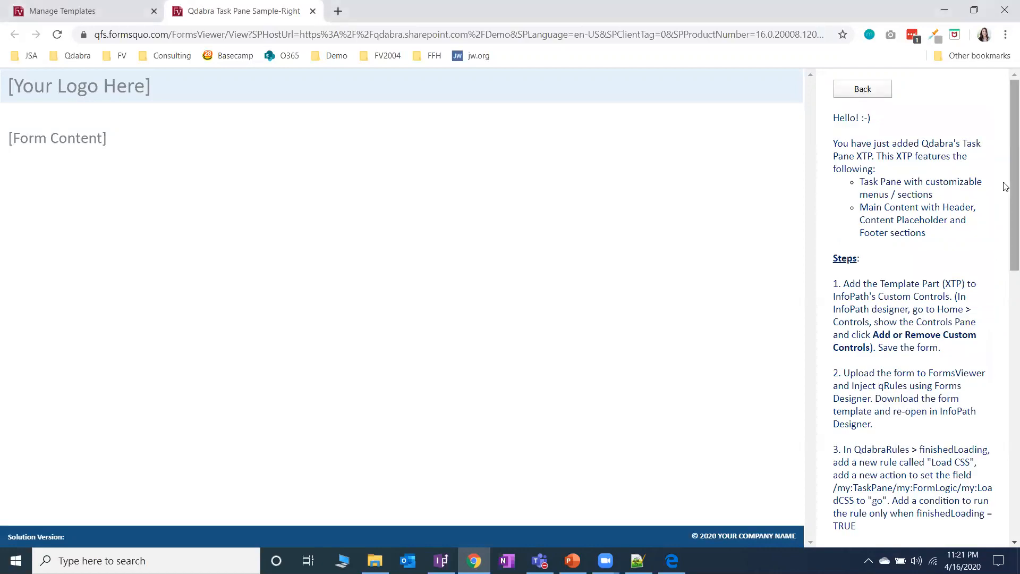
mouse_move(1010, 182)
left_mouse_down()
mouse_move(1009, 192)
mouse_move(1009, 174)
mouse_move(1010, 199)
mouse_move(1010, 172)
mouse_move(1006, 205)
mouse_move(1006, 173)
left_mouse_up()
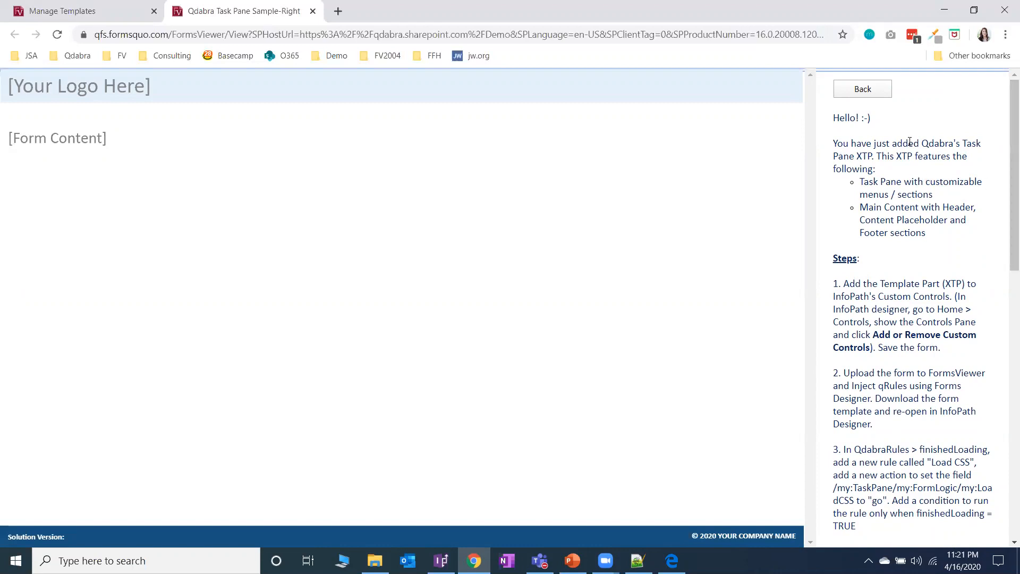
left_click_drag(1010, 170, 1006, 296)
scroll(1006, 296, "down", 5)
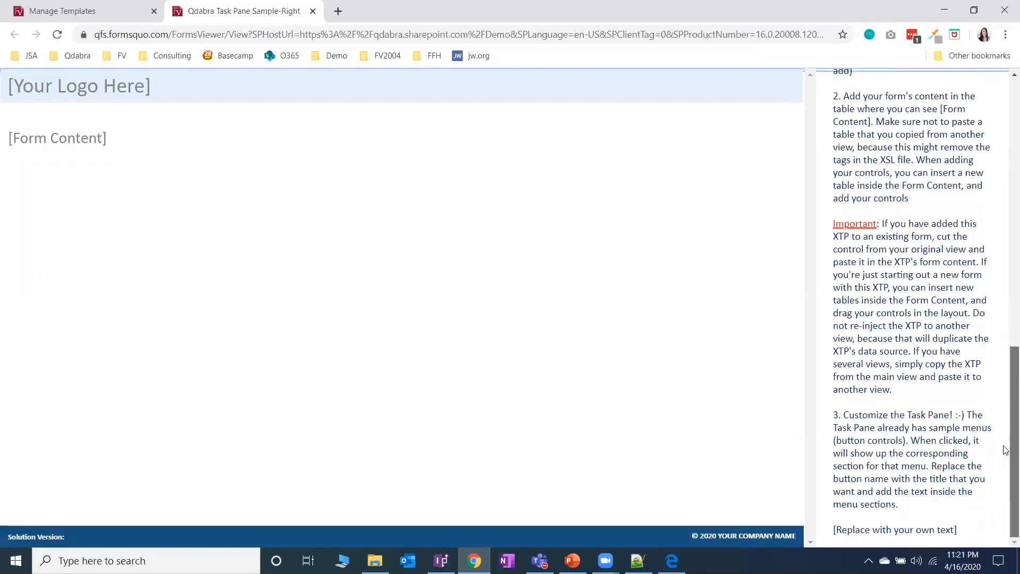
left_click_drag(1005, 213, 1003, 130)
left_click(866, 95)
Step: View the [Menu 2] section's text in the task pane and return to the Form Help menu
left_click(930, 145)
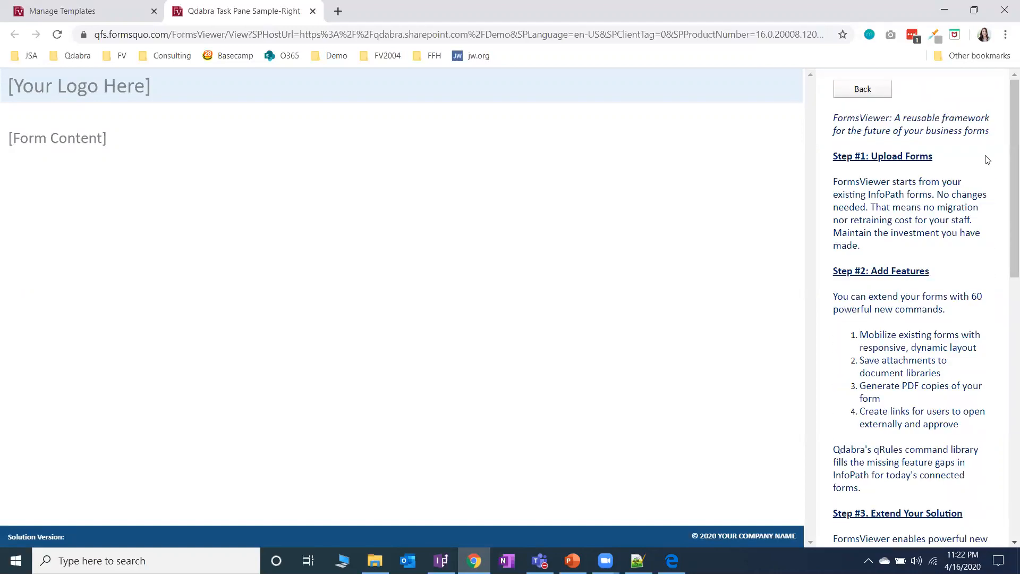
left_click_drag(1005, 231, 1004, 186)
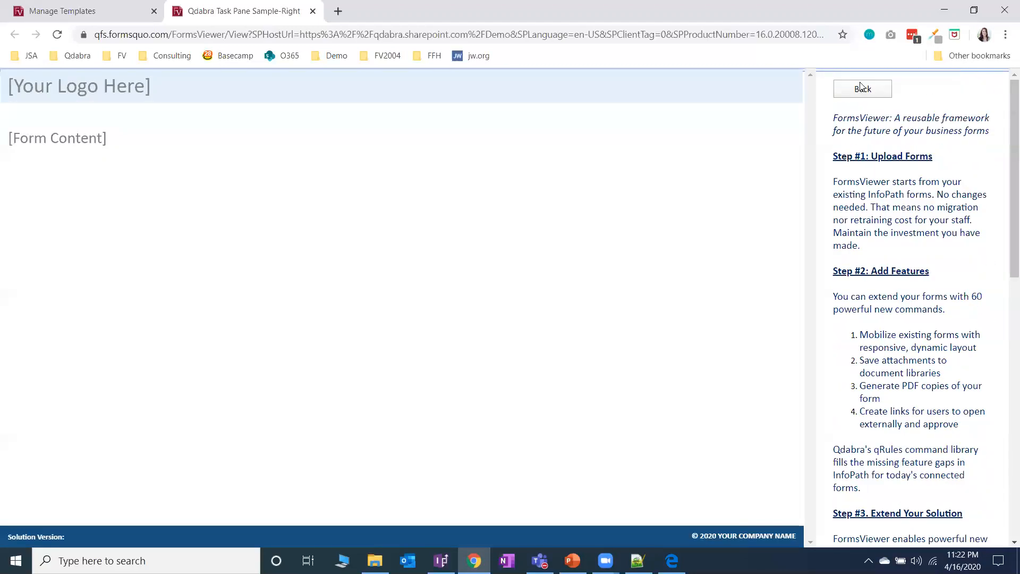
left_click(860, 88)
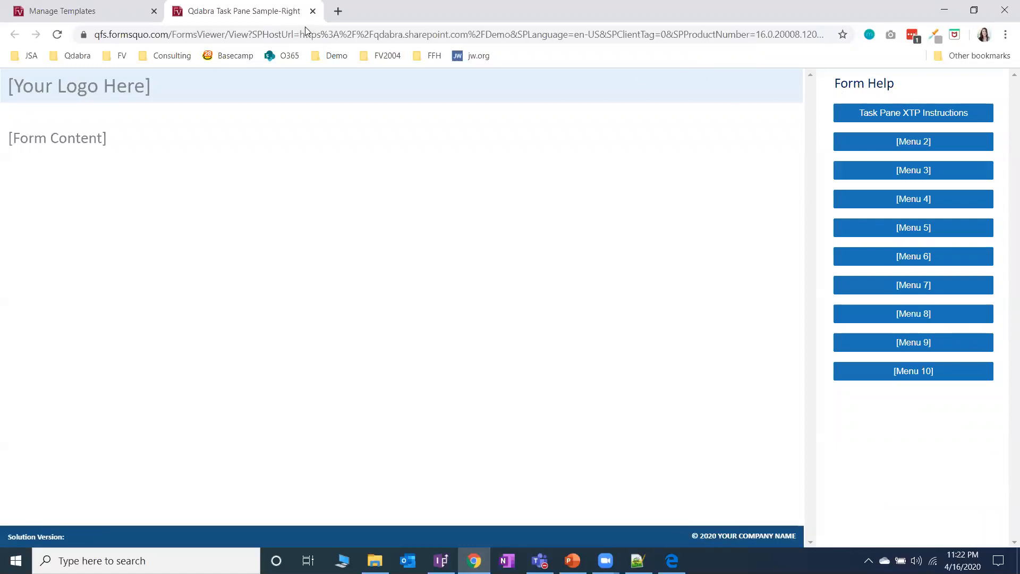
Step: Go back to the Manage Templates page and open the Qdabra Task Pane Sample-Left form
left_click(119, 11)
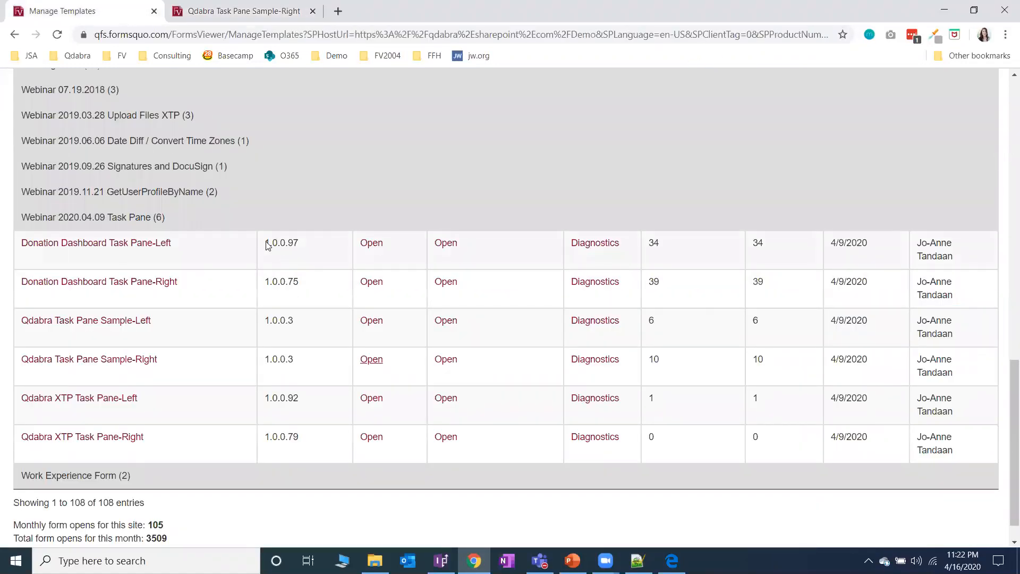
left_click(235, 10)
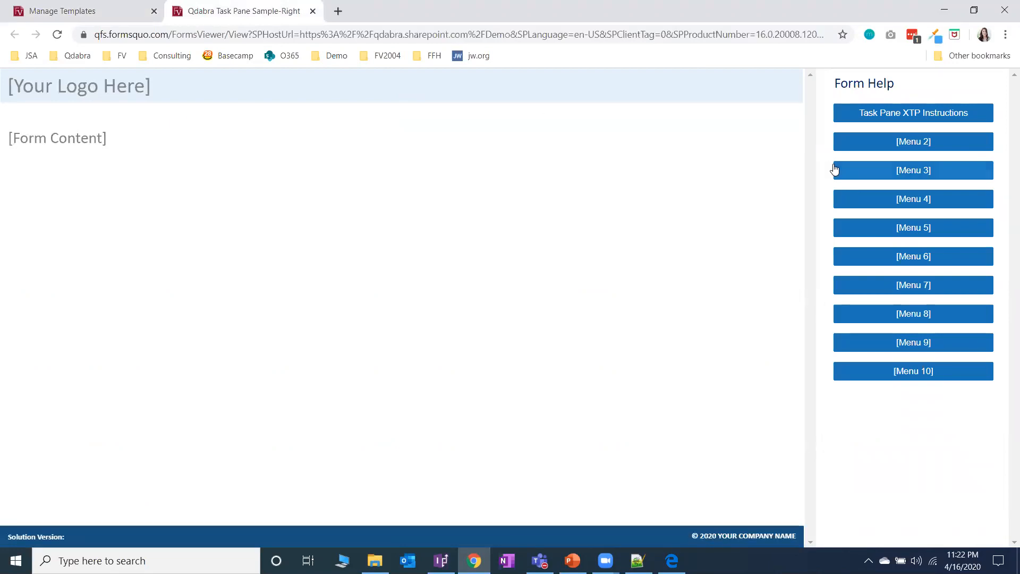
left_click(97, 15)
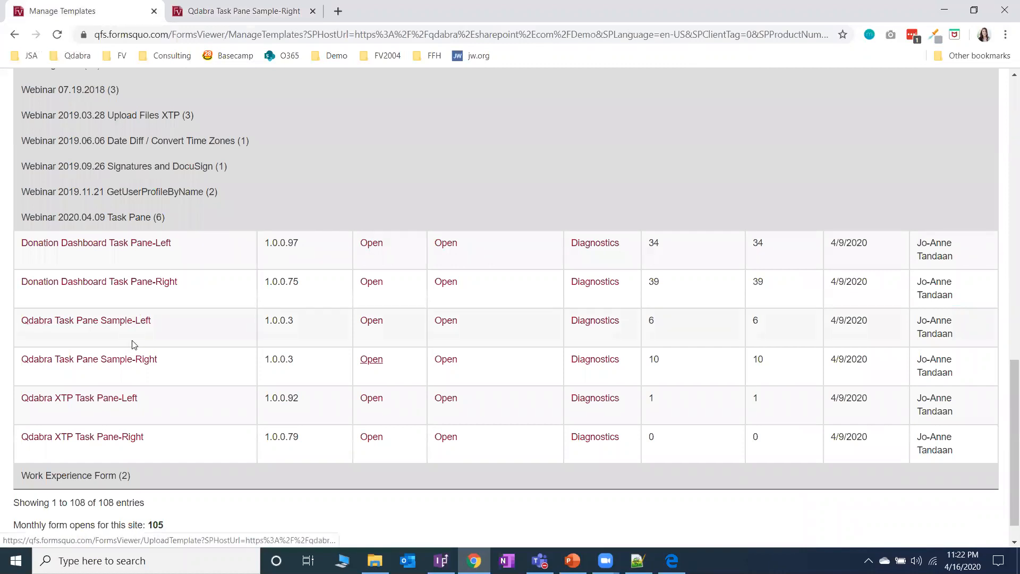
left_click(374, 321)
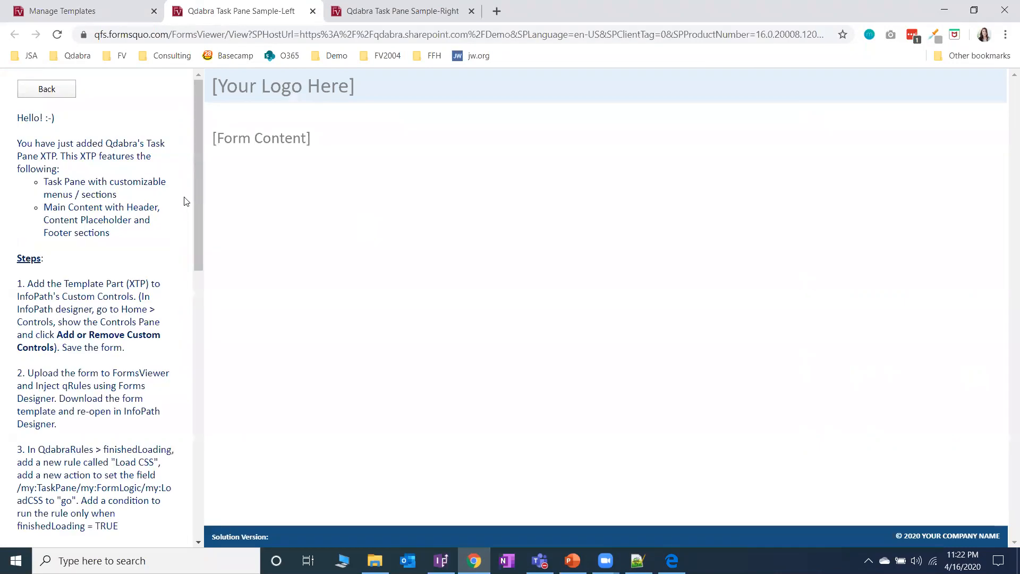
Step: Read the XTP instructions in the Sample-Left form's task pane to the end and return to the Form Help menu
scroll(180, 207, "down", 12)
scroll(180, 205, "up", 5)
scroll(180, 204, "up", 7)
left_click(61, 94)
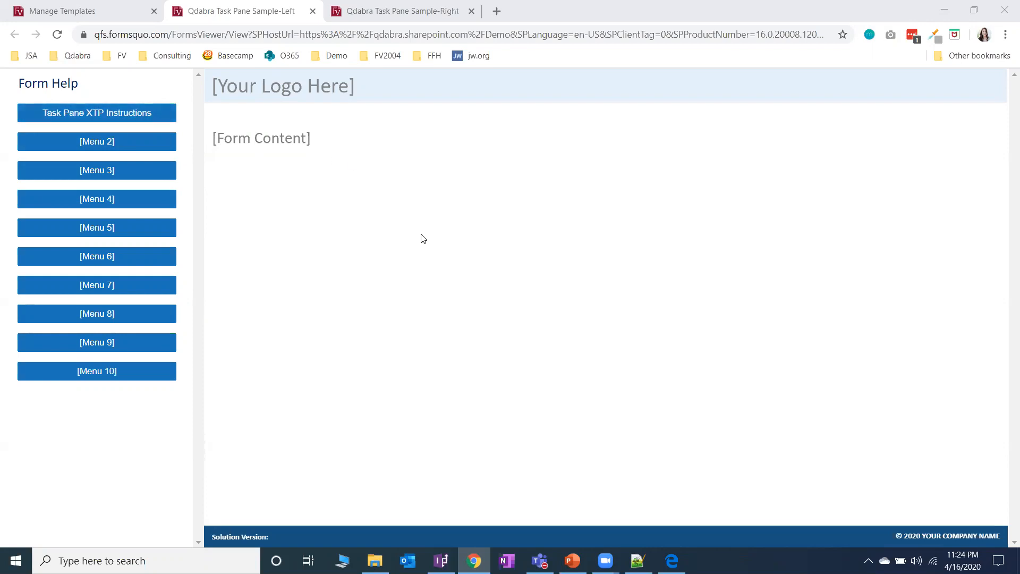
Step: Open the Qdabra Task Pane XTP folder in File Explorer to view its template part files, then minimise the window
left_click(375, 560)
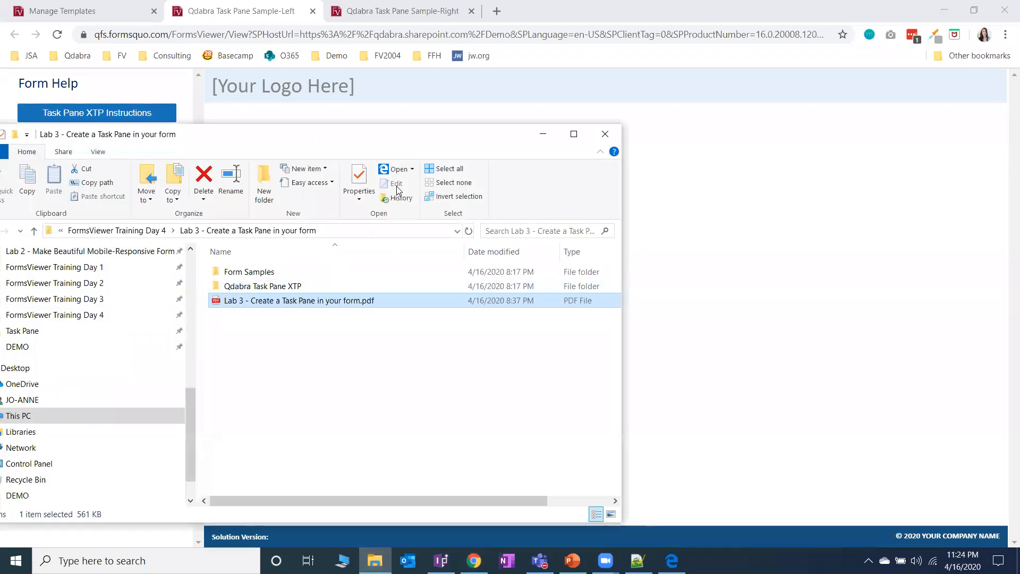
left_click_drag(444, 142, 725, 129)
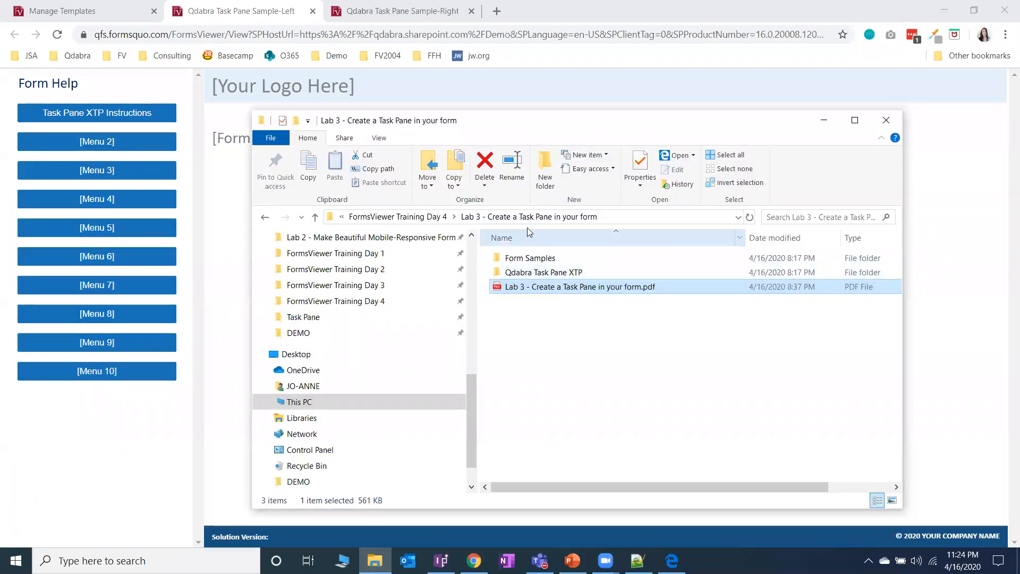
mouse_move(568, 275)
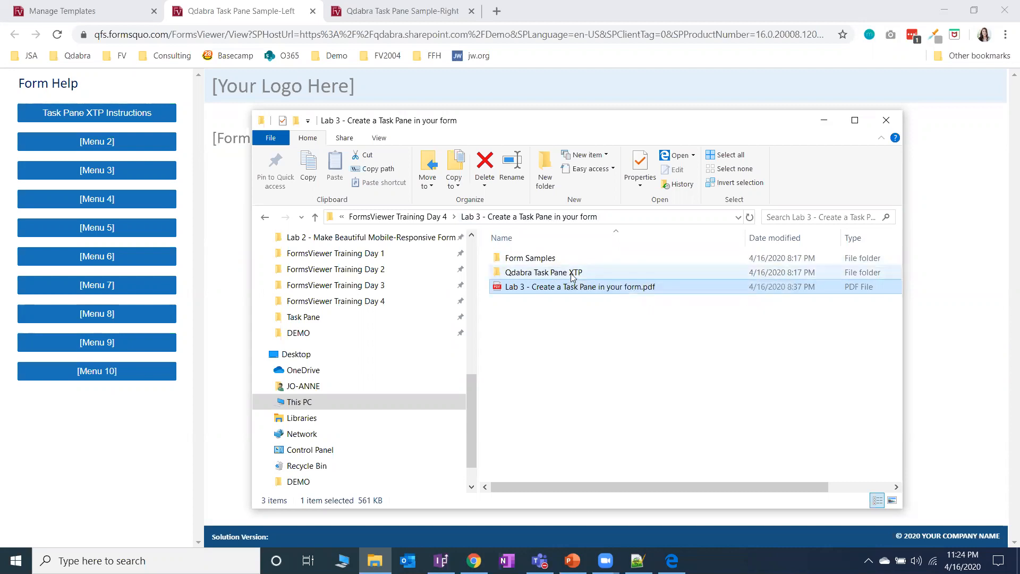
left_click(573, 274)
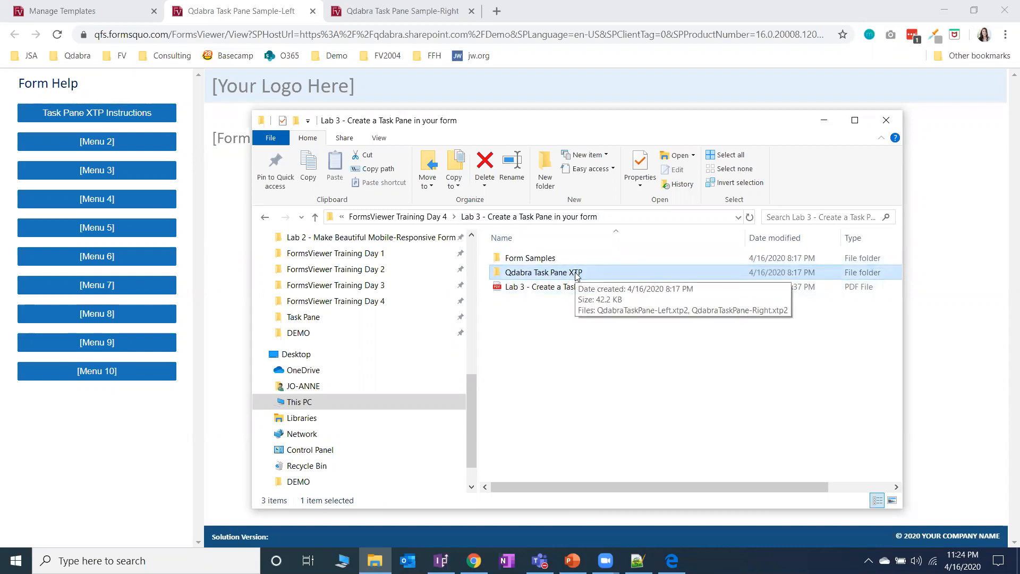
double_click(576, 274)
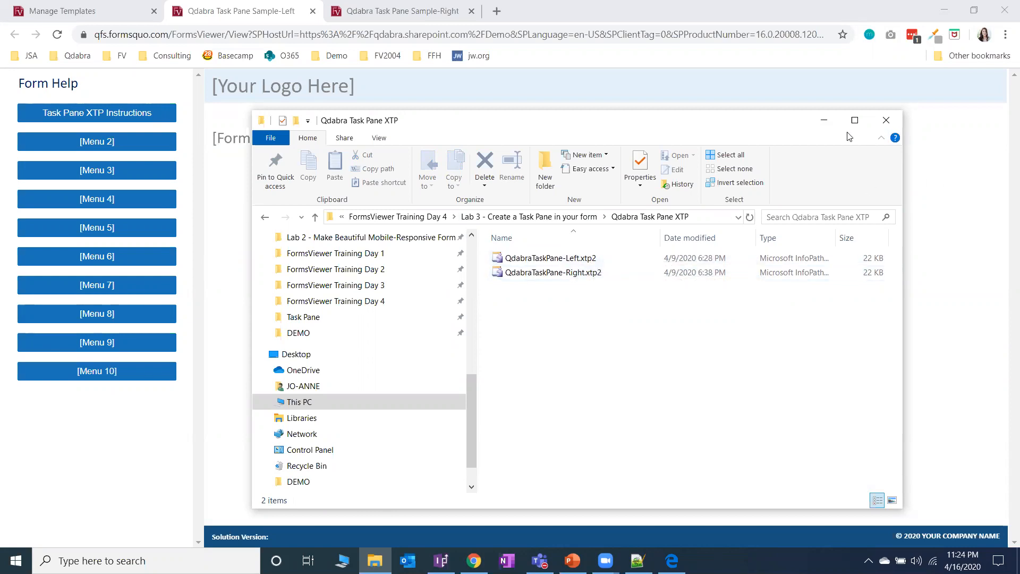
left_click(823, 121)
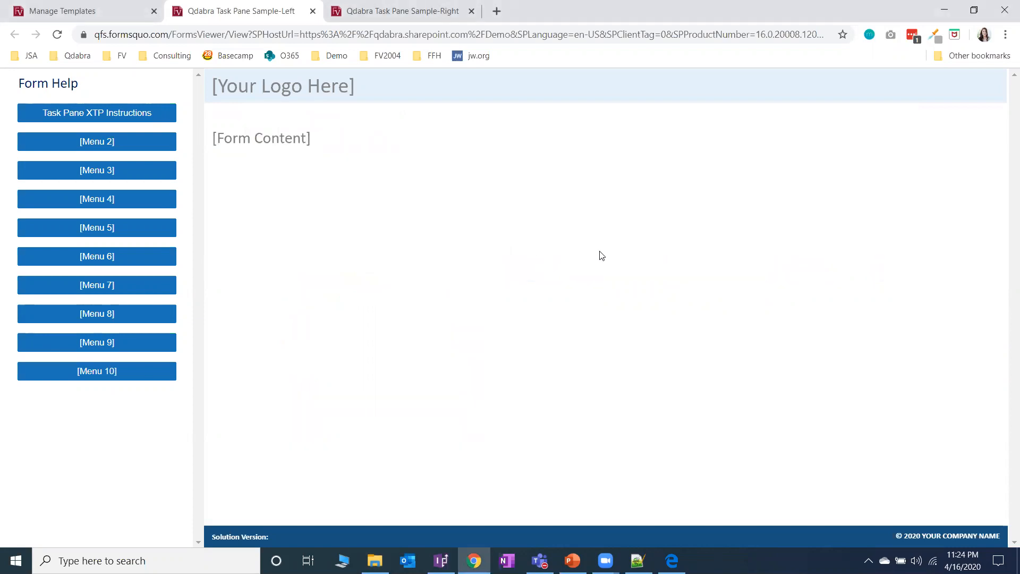
Step: Close both Qdabra Task Pane Sample form tabs and open the Donation Dashboard Task Pane-Right form
left_click(419, 8)
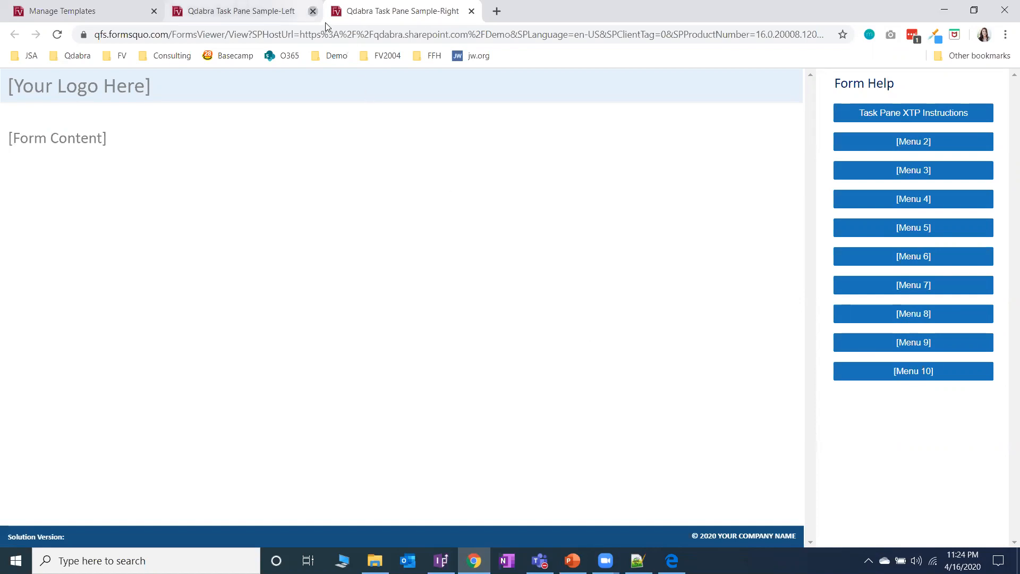
left_click(312, 11)
left_click(312, 11)
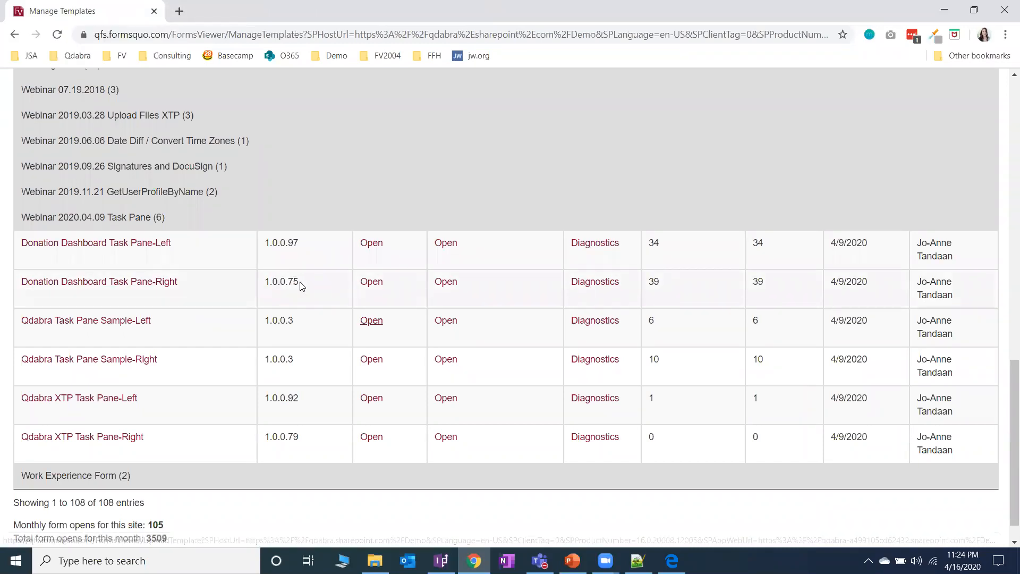
left_click(372, 282)
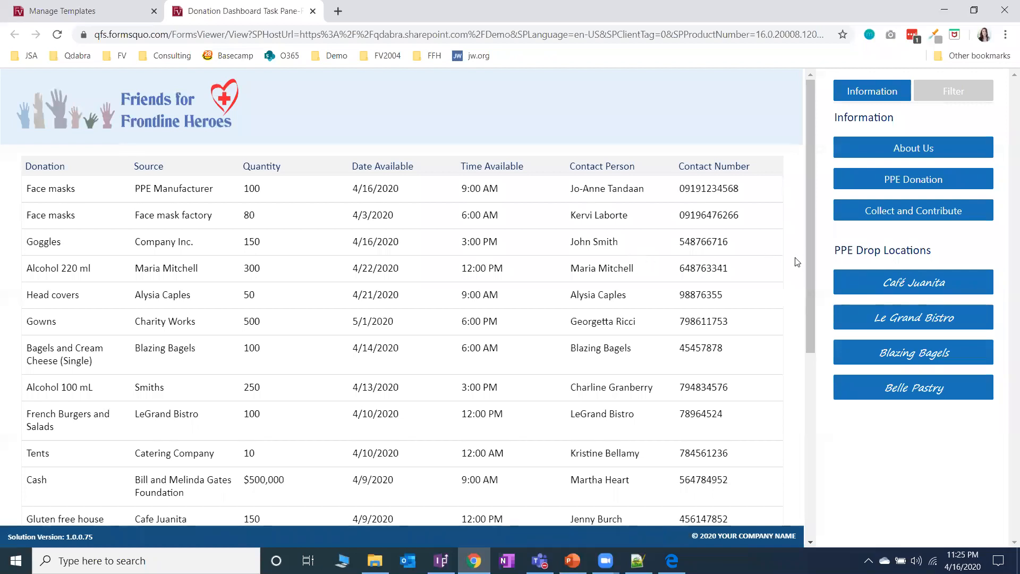
Step: View the About Us, Collect and Contribute, and Café Juanita pages in the dashboard's task pane, returning to the menu after each
left_click(905, 93)
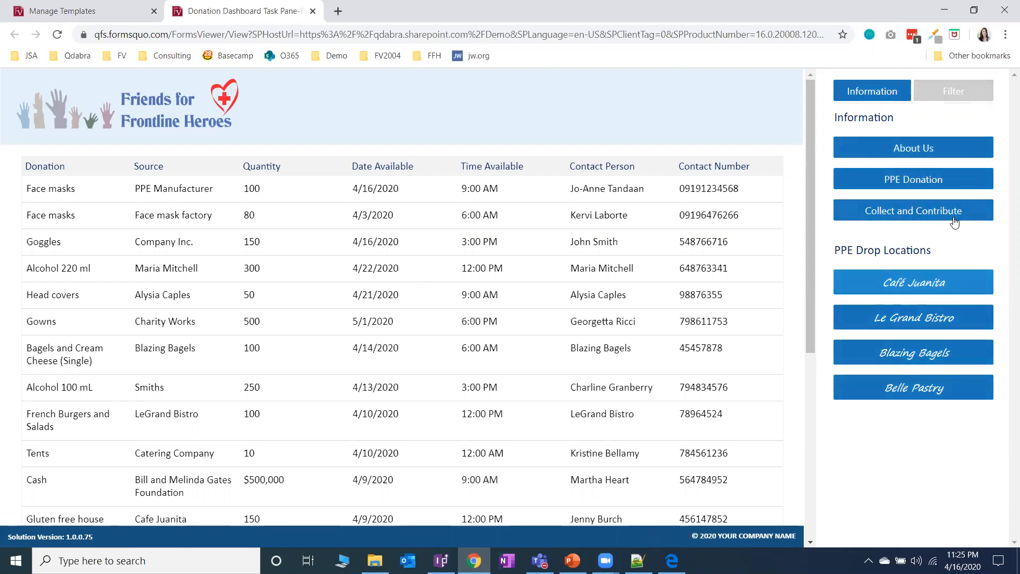
left_click(967, 156)
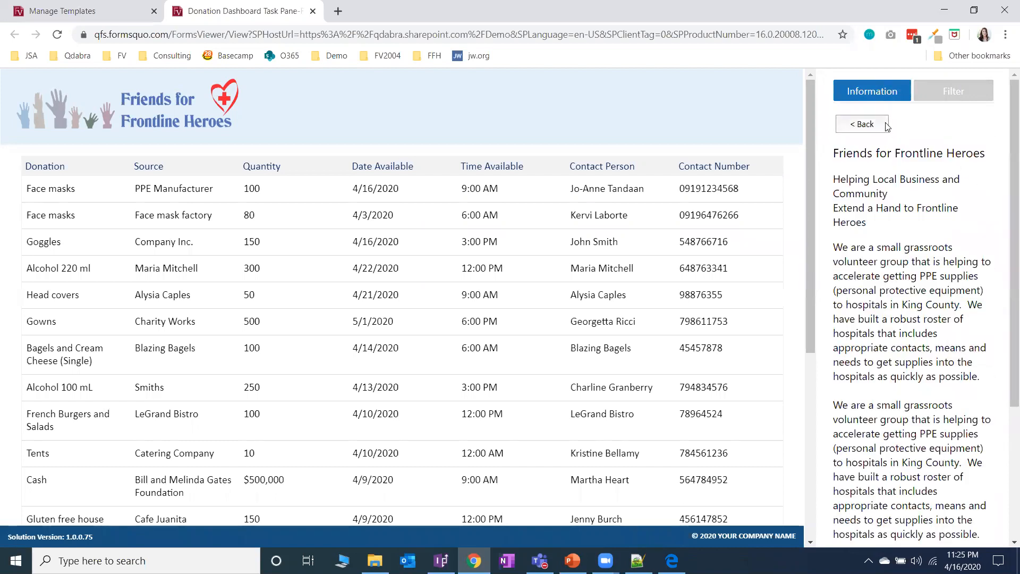
left_click(865, 126)
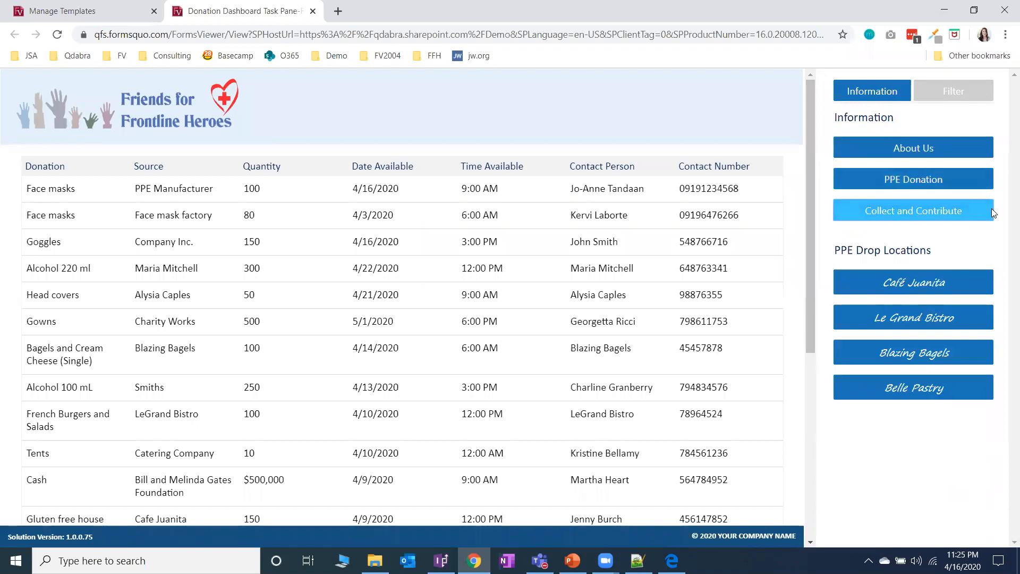
left_click(944, 211)
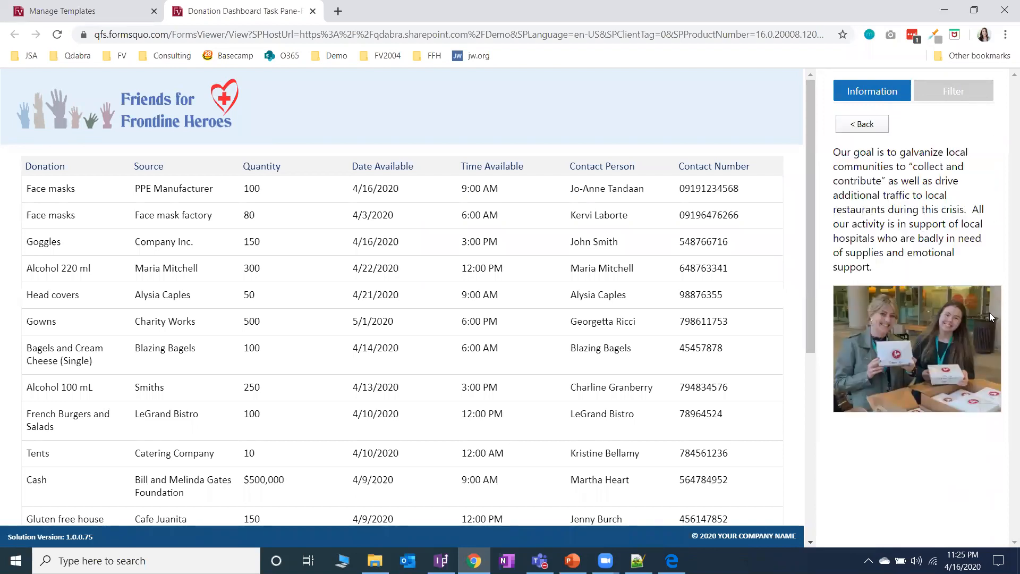
left_click(877, 127)
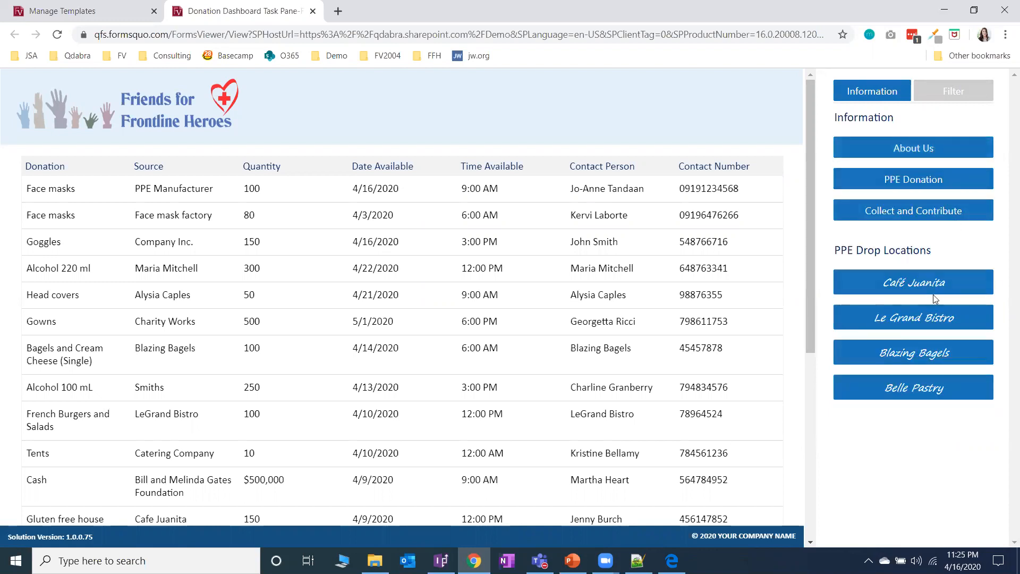
left_click(974, 283)
left_click(871, 125)
Step: Show the task pane's Filter options and check that the donation list scrolls separately from the pane
left_click(970, 101)
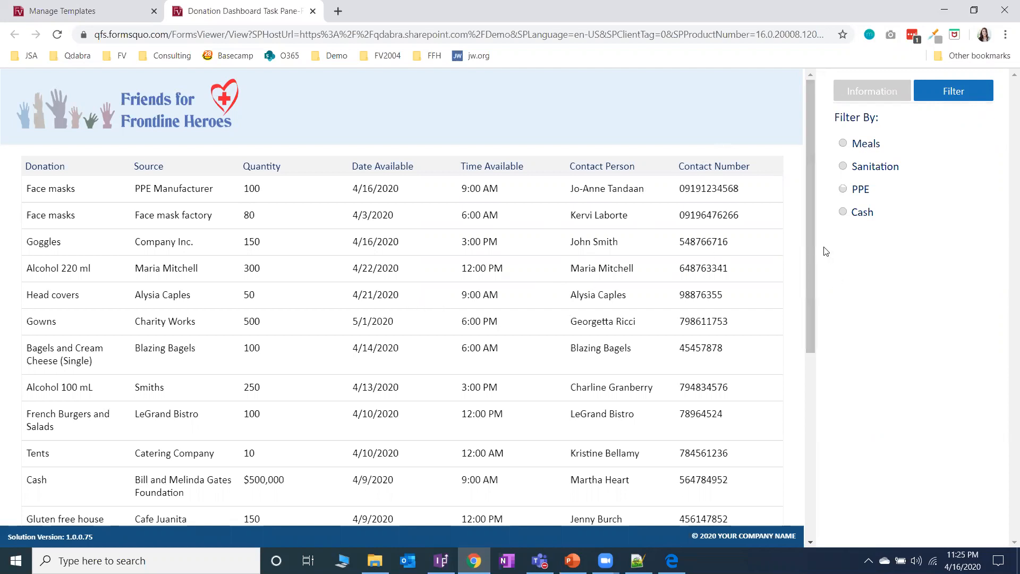
left_click_drag(811, 242, 815, 205)
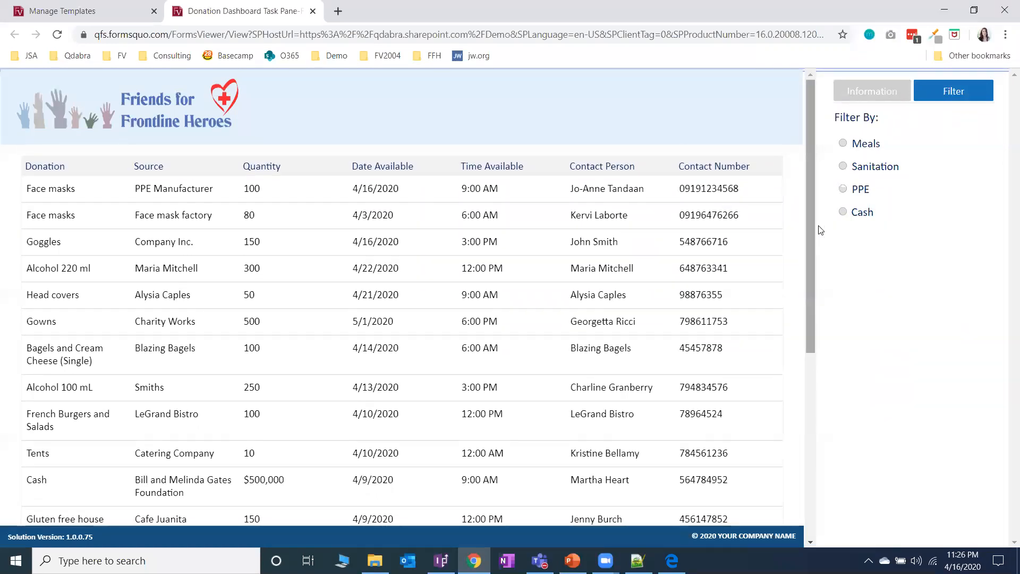
left_click_drag(808, 218, 850, 216)
Step: Return the task pane to Information, view its Friends for Frontline Heroes text and go back to the menu
left_click(865, 91)
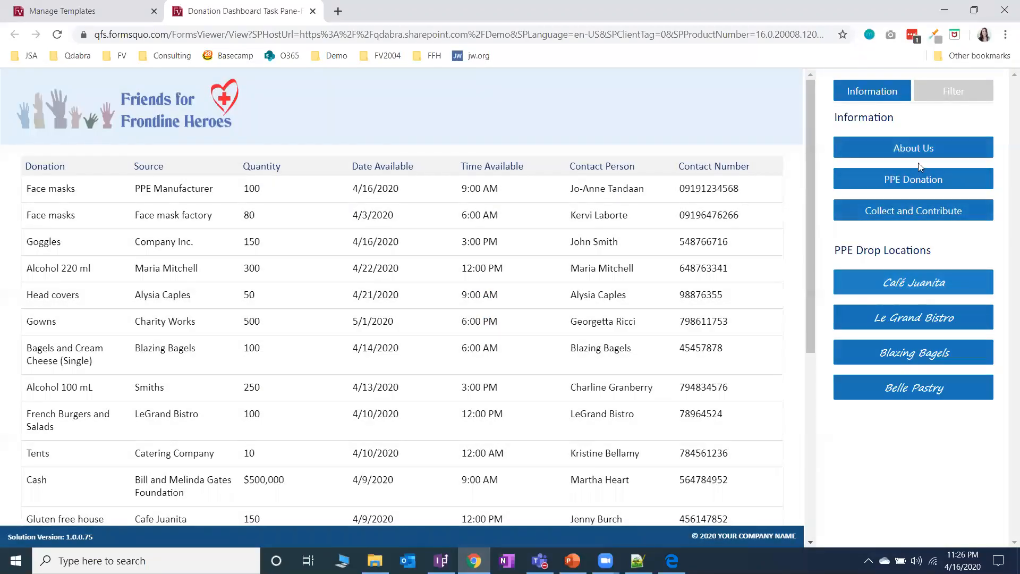
left_click(935, 179)
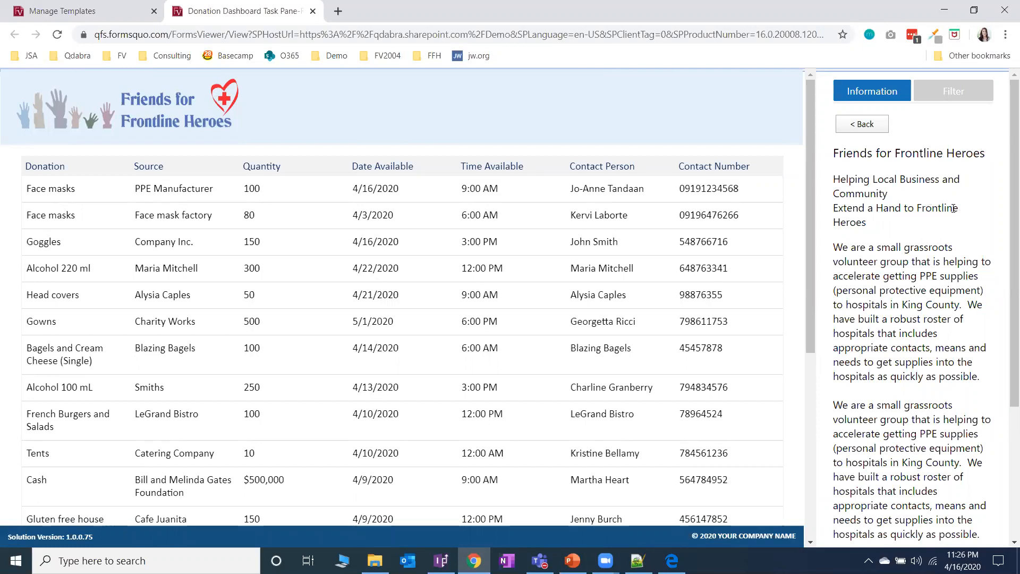
left_click(865, 124)
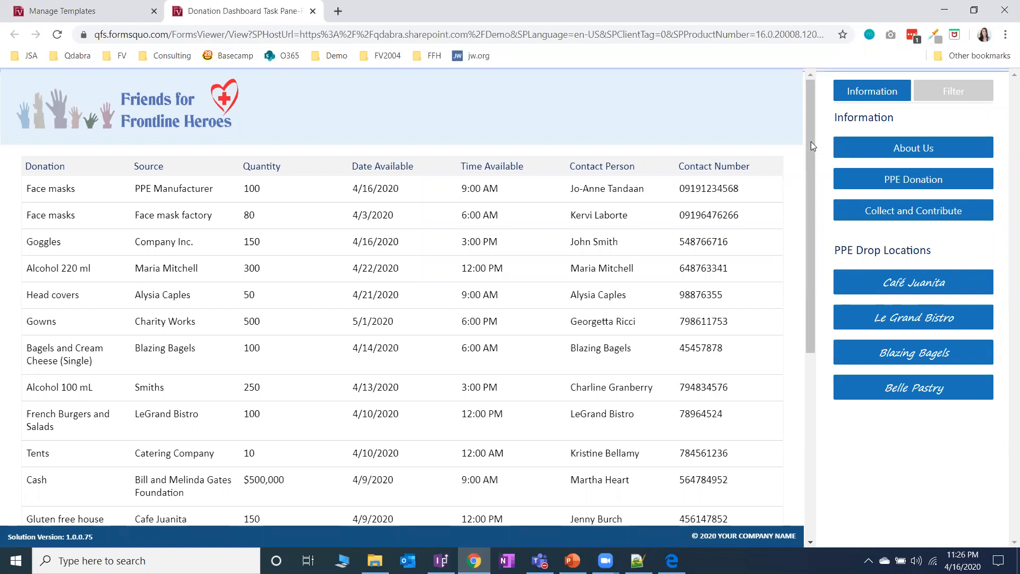
Step: Look through the donation list beside the Information pane and return to the first donation row
left_click_drag(811, 143, 839, 165)
left_click(798, 162)
mouse_move(810, 158)
left_mouse_down()
mouse_move(815, 193)
mouse_move(817, 162)
left_mouse_up()
scroll(810, 207, "down", 1)
scroll(811, 215, "down", 6)
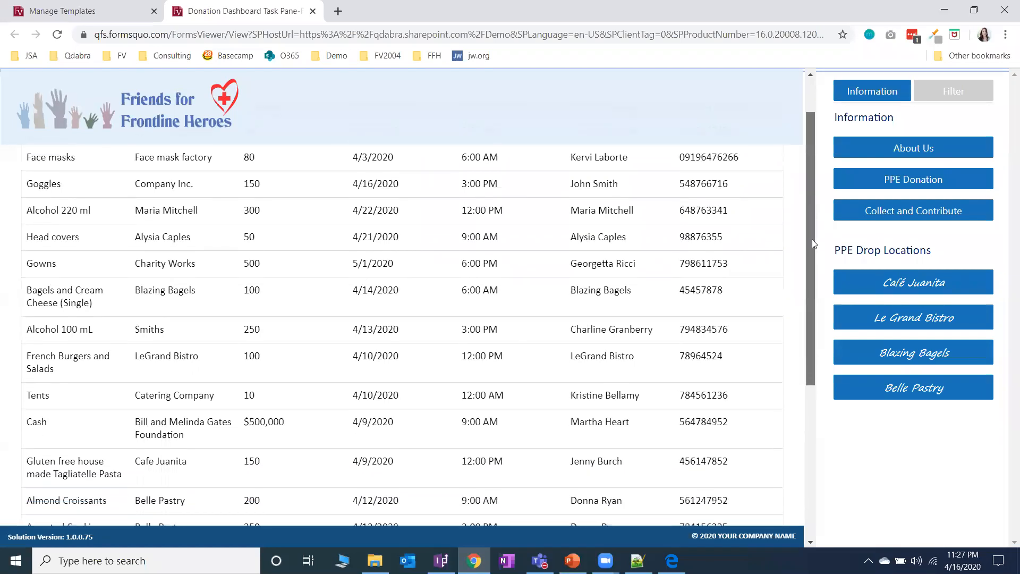
scroll(817, 310, "up", 7)
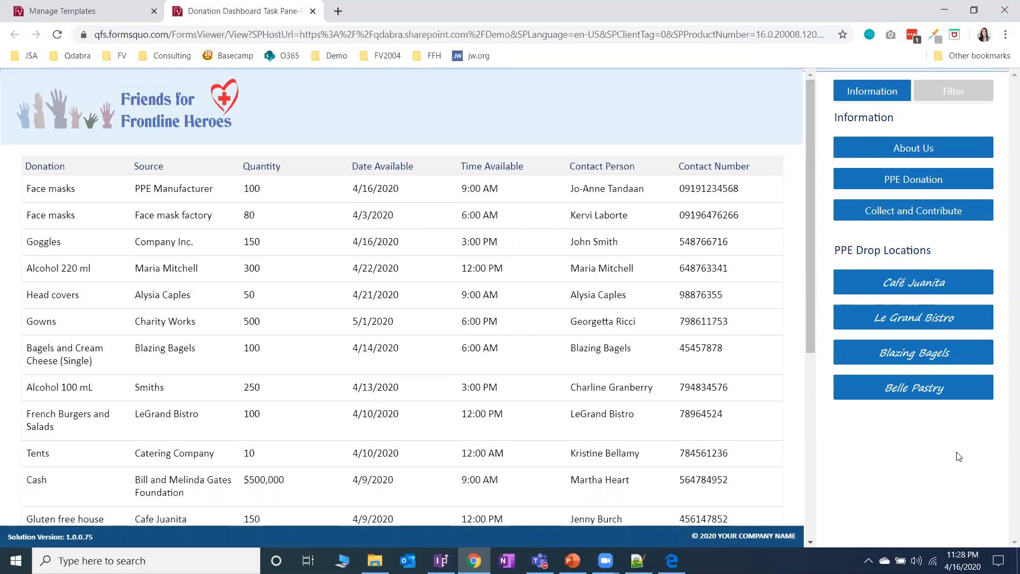
Step: Show the task pane's Filter options and filter the donation list by different categories, finishing with Sanitation
left_click(953, 91)
left_click(842, 145)
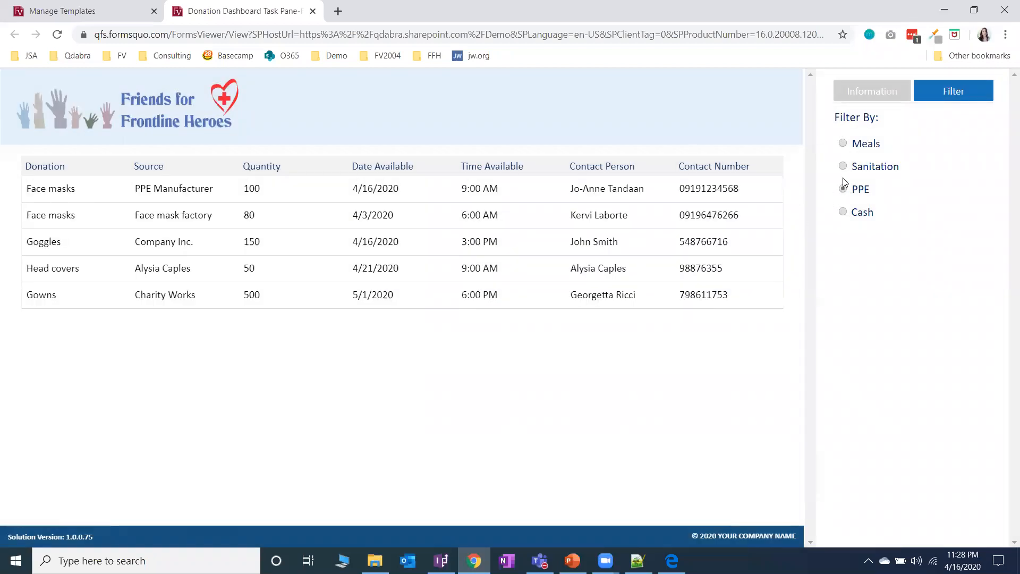
left_click(843, 167)
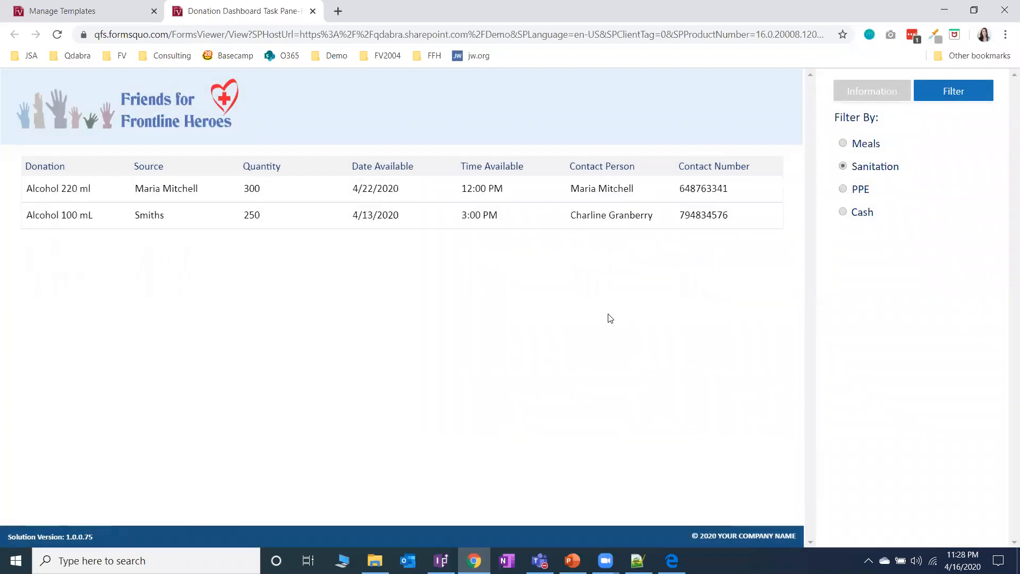
Step: Switch to the Lab 3 PDF in Edge and read the overview, the form preview and steps 1 to 3
left_click(374, 560)
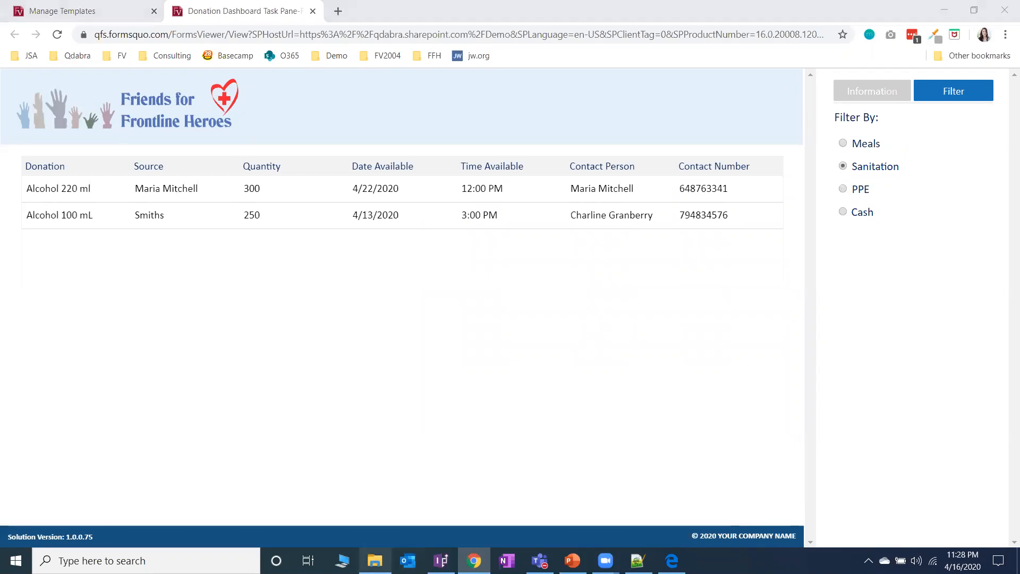
left_click(671, 560)
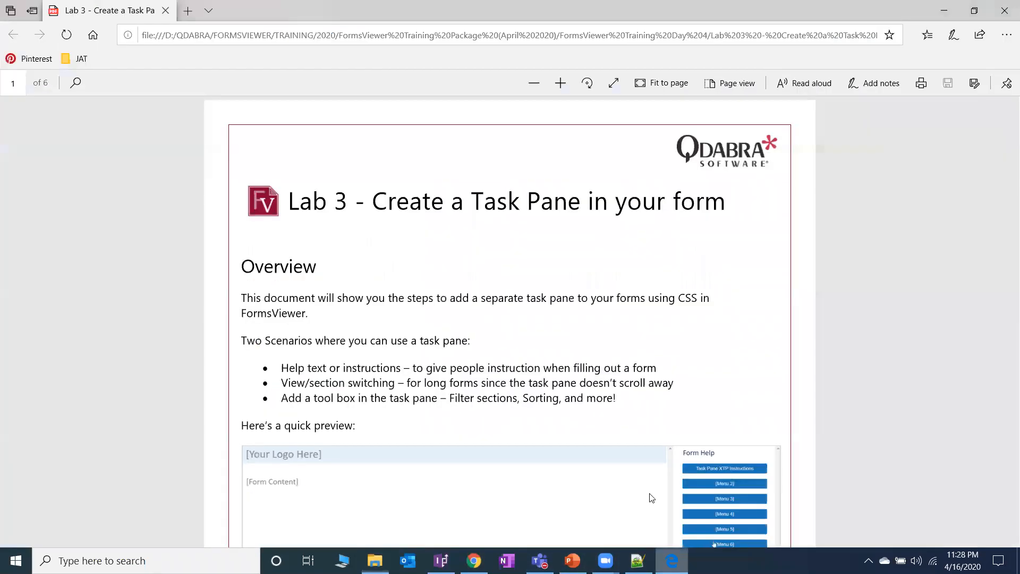
scroll(617, 304, "down", 4)
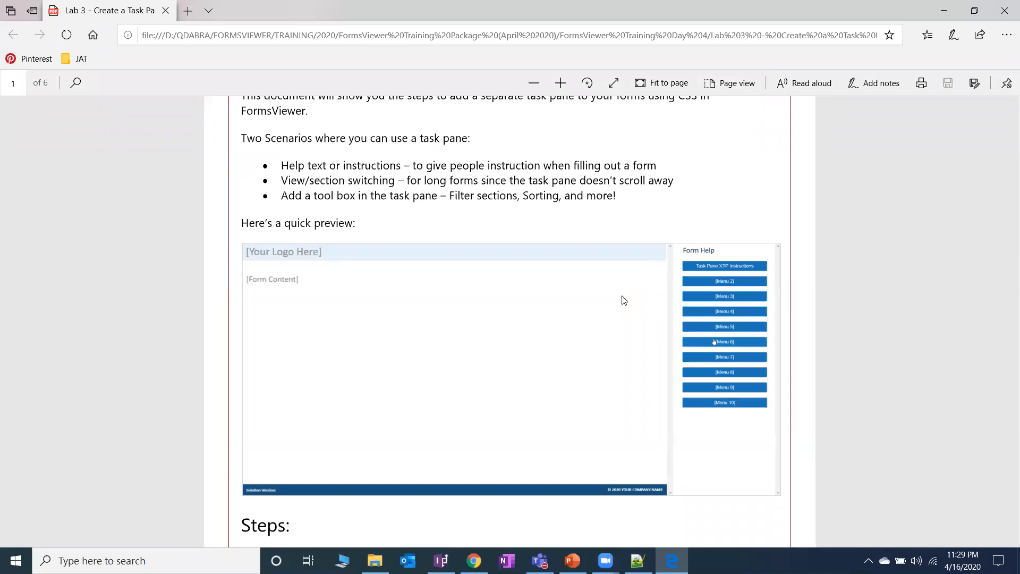
scroll(624, 301, "down", 6)
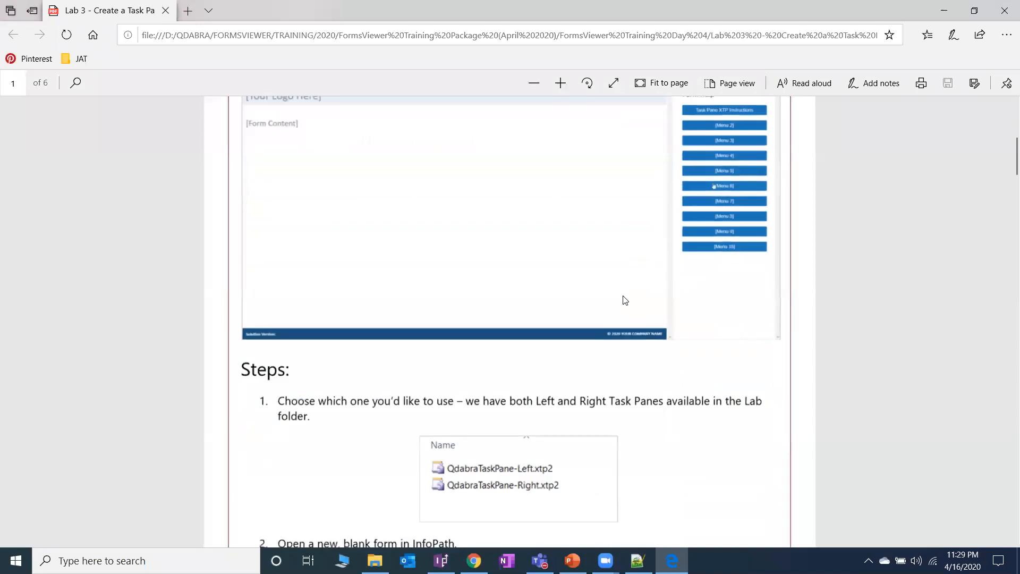
scroll(624, 301, "down", 1)
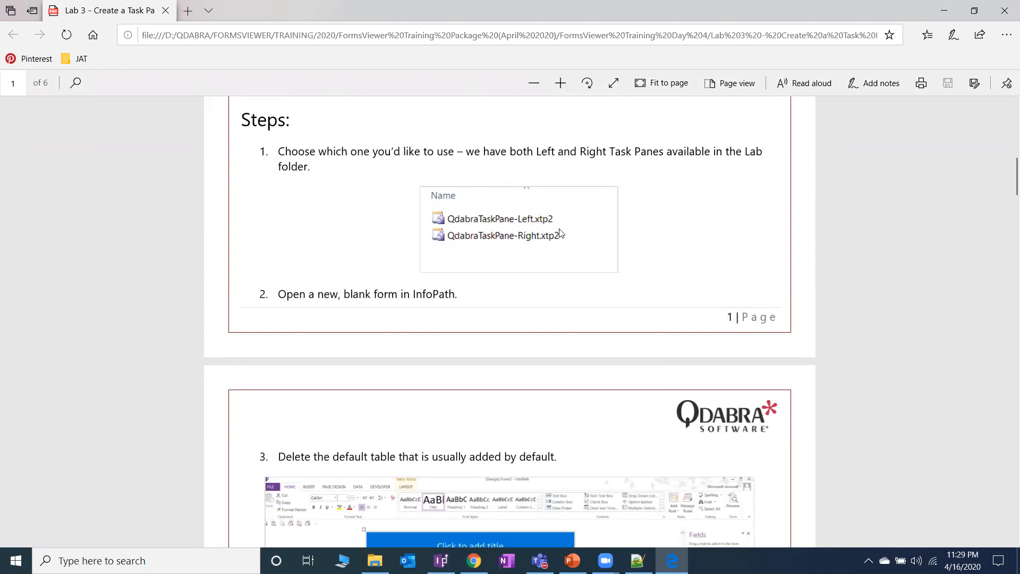
scroll(558, 237, "down", 1)
scroll(505, 276, "down", 1)
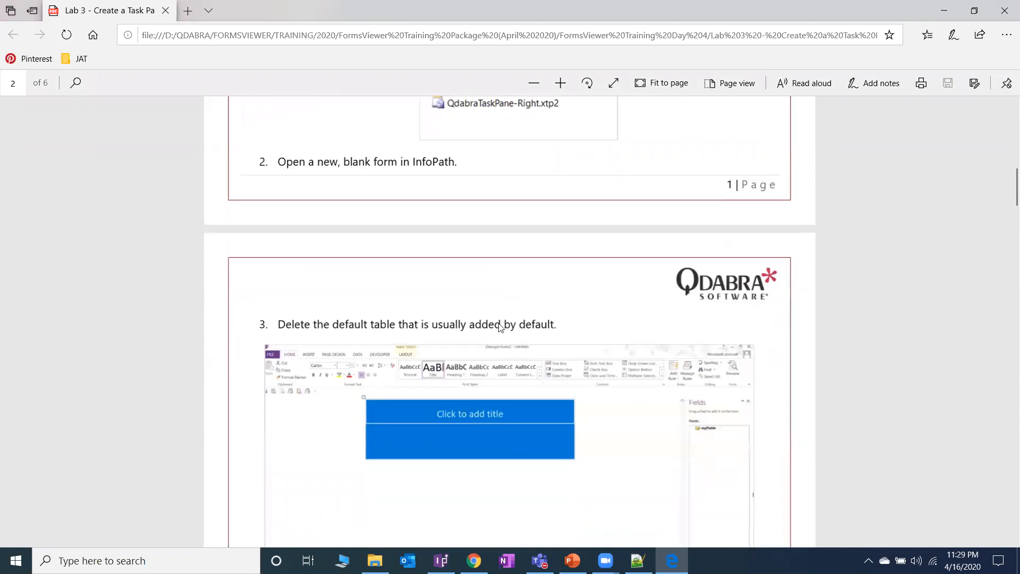
Step: Create a new blank form in InfoPath Designer 2013 and delete its default title table
left_click(16, 561)
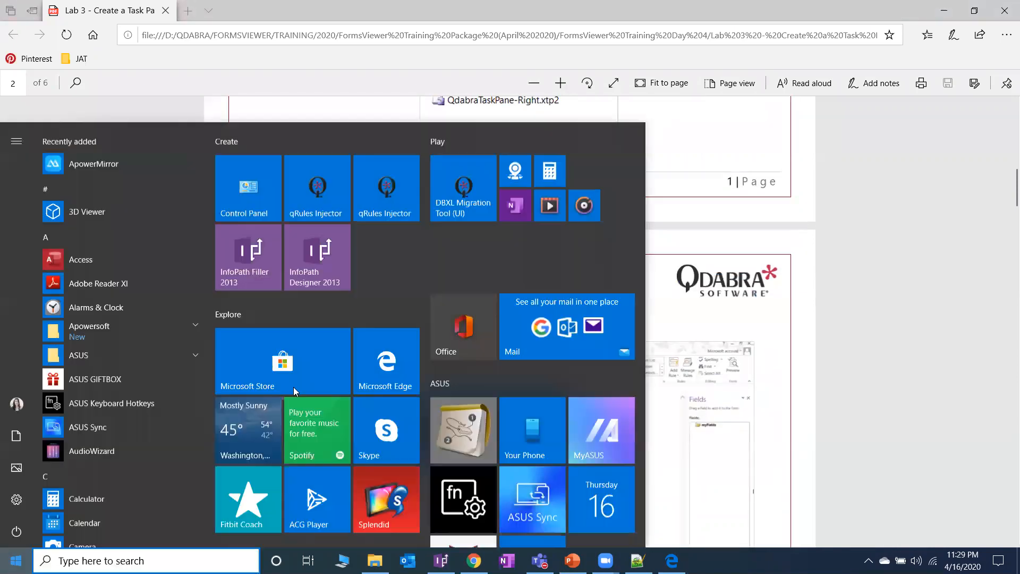
left_click(328, 273)
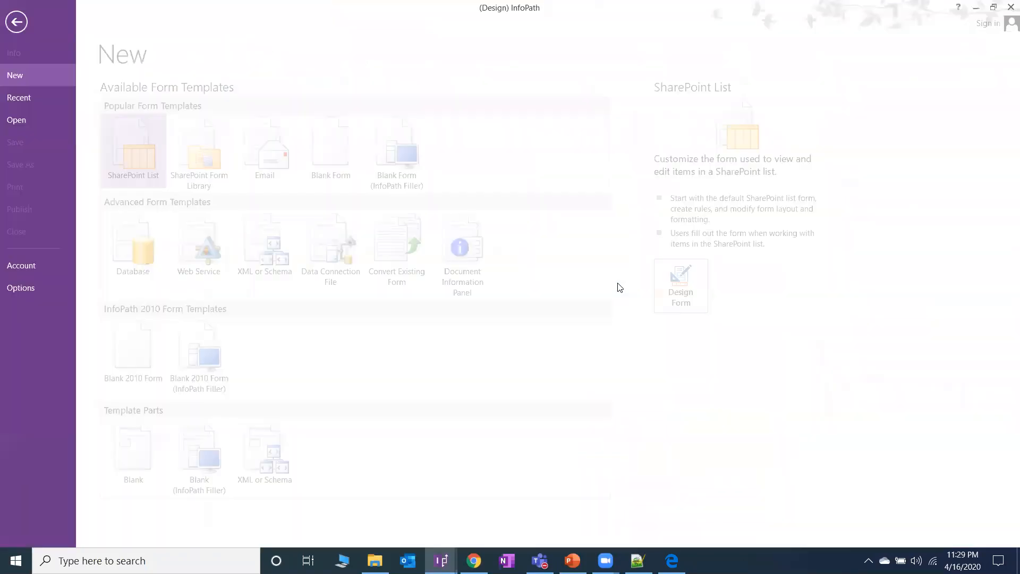
left_click(675, 269)
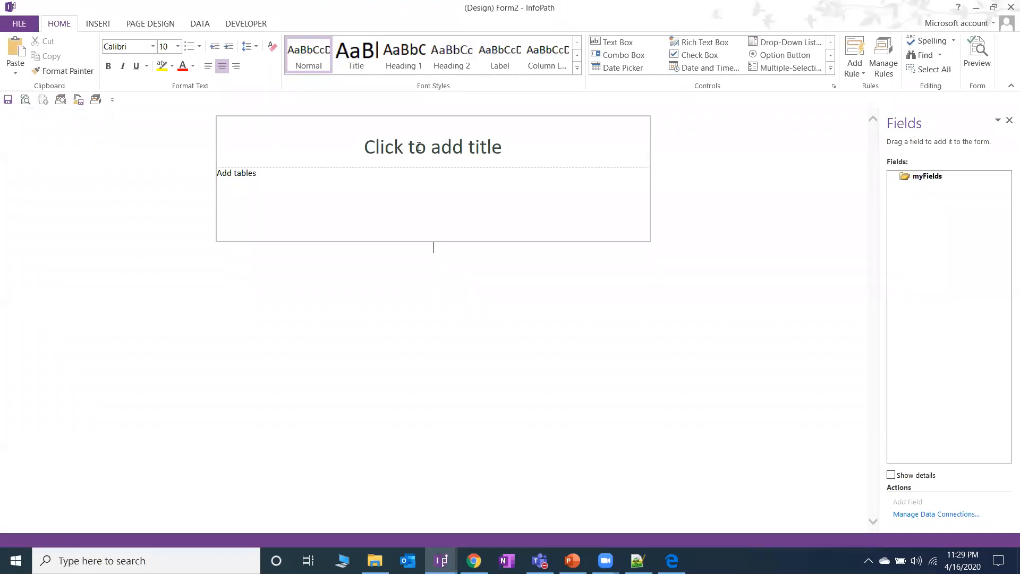
left_click_drag(396, 147, 548, 225)
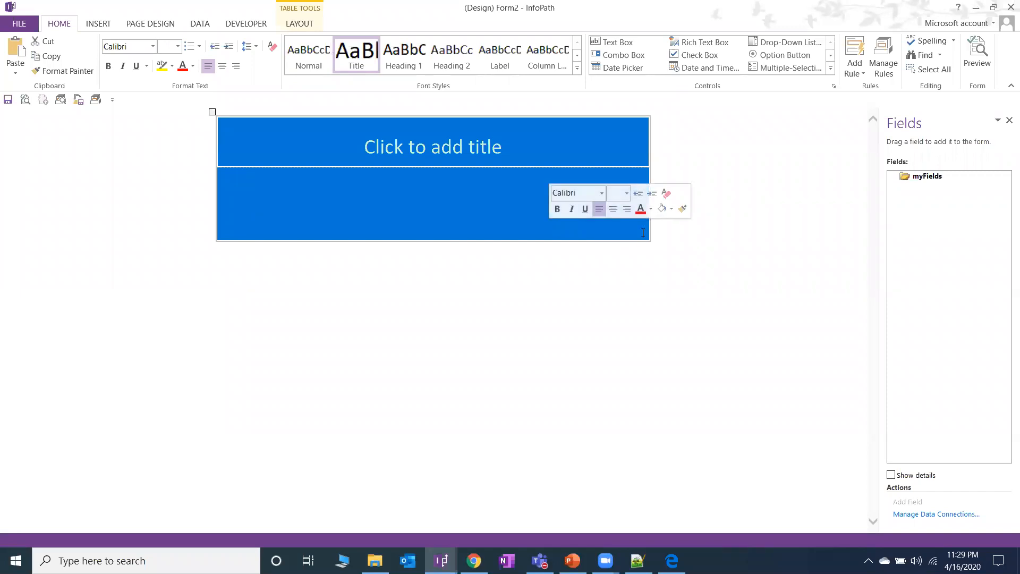
key("Delete")
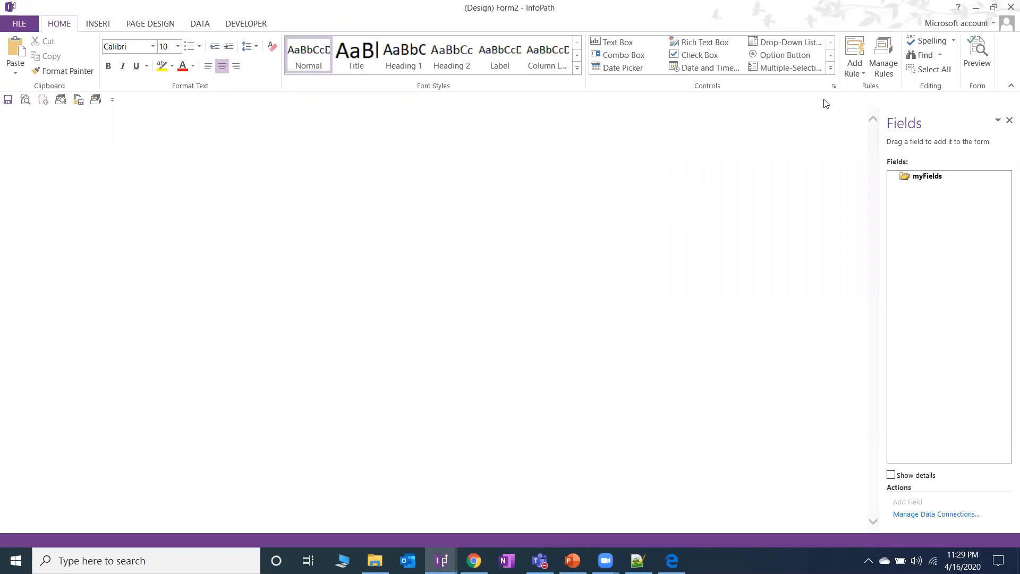
Step: Remove the existing QdabraTaskPane-Right control from InfoPath's custom controls
left_click(830, 69)
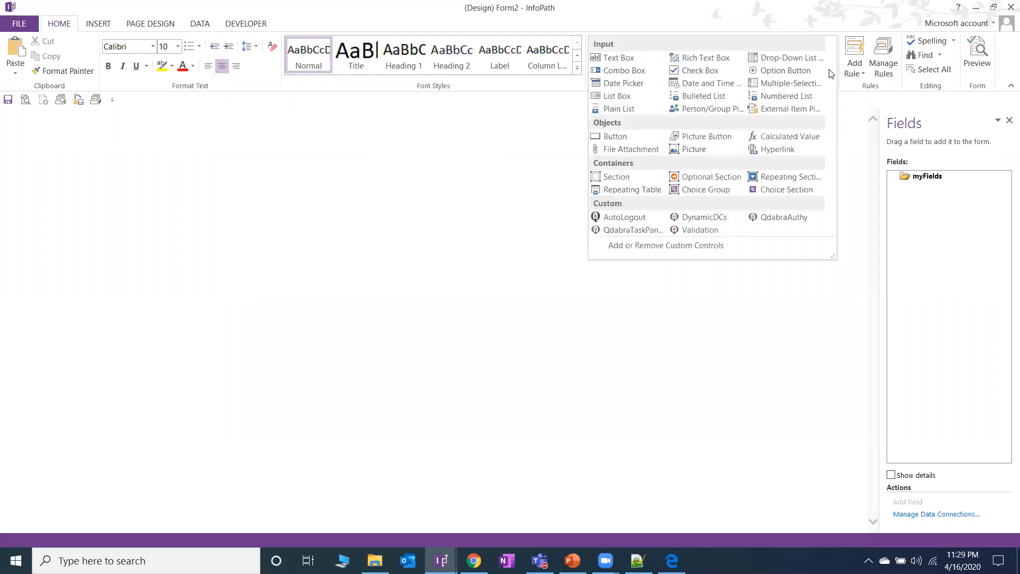
left_click(704, 246)
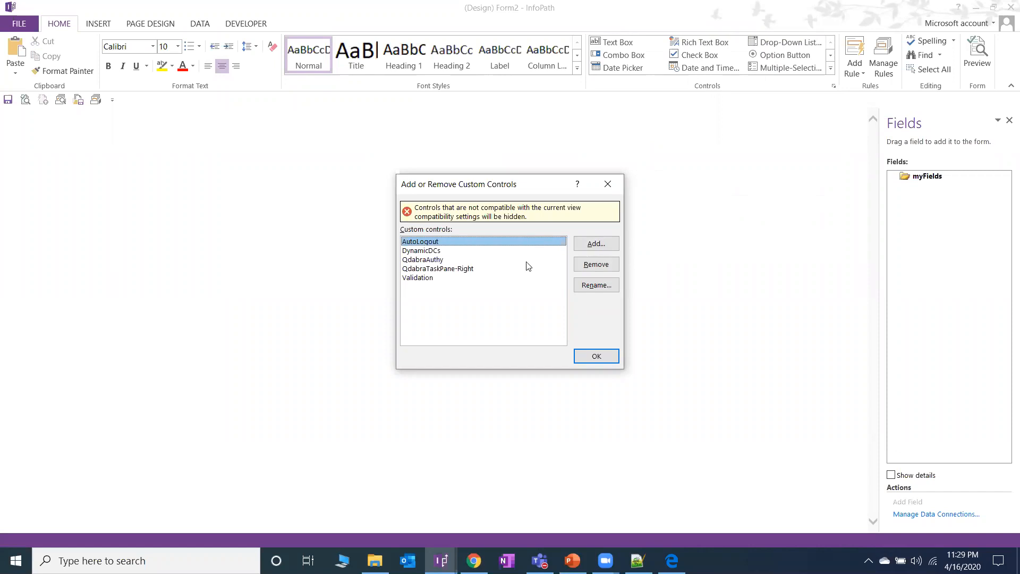
left_click(462, 269)
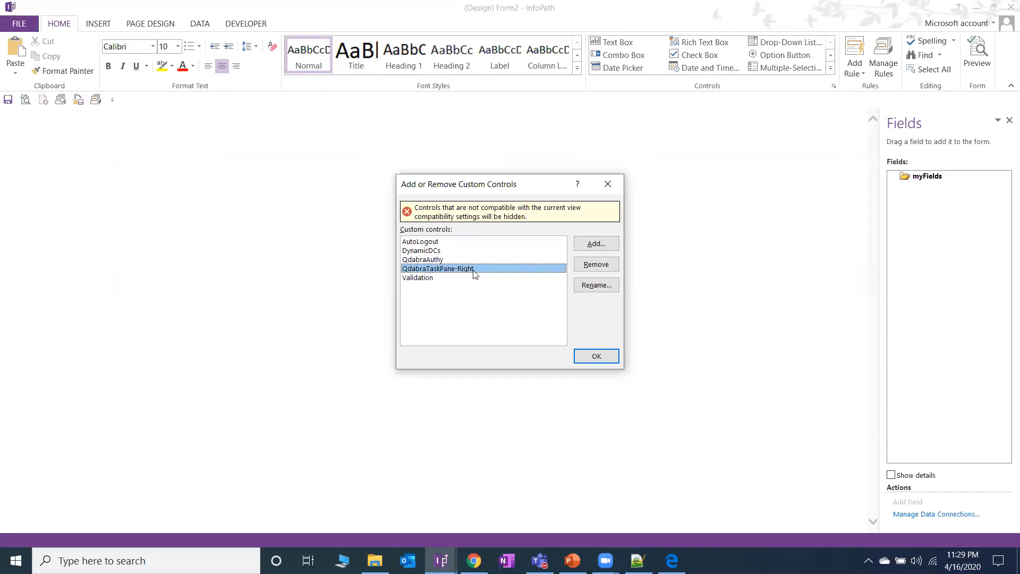
left_click(596, 264)
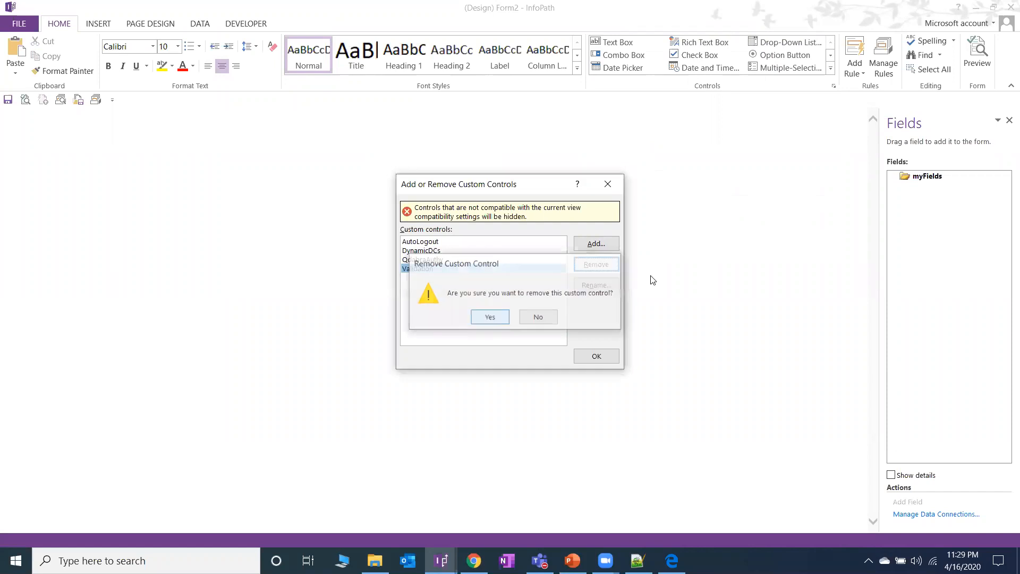
left_click(486, 316)
Step: Start adding a Template Part custom control and browse to the FormsViewer Training Day 4 folder for its file
left_click(606, 244)
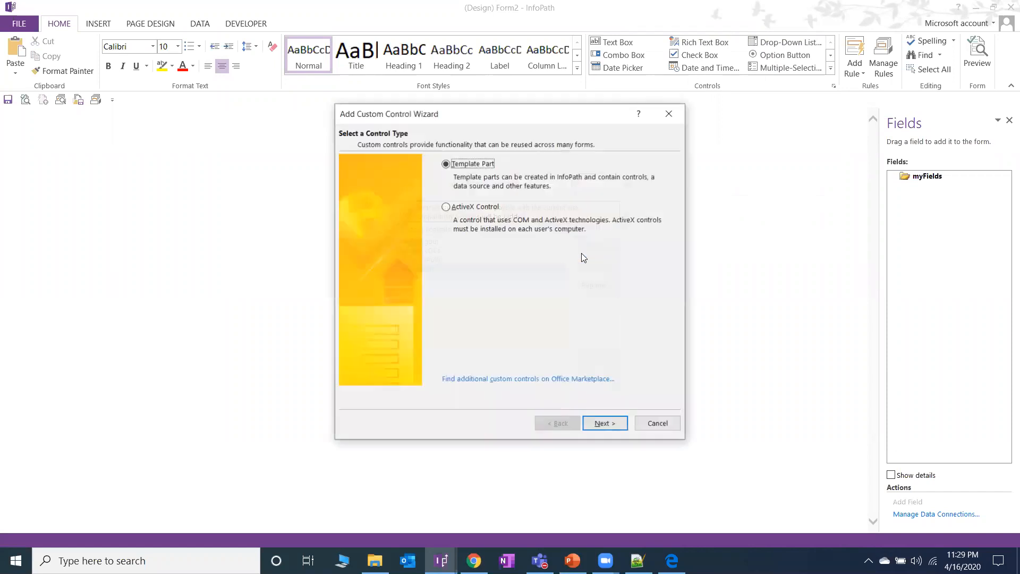
left_click(624, 426)
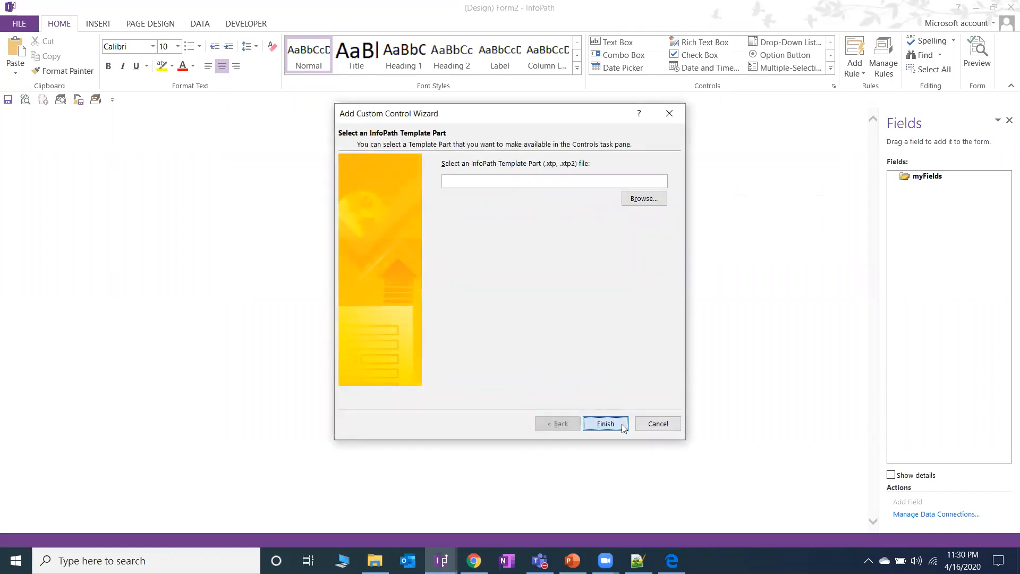
left_click(651, 203)
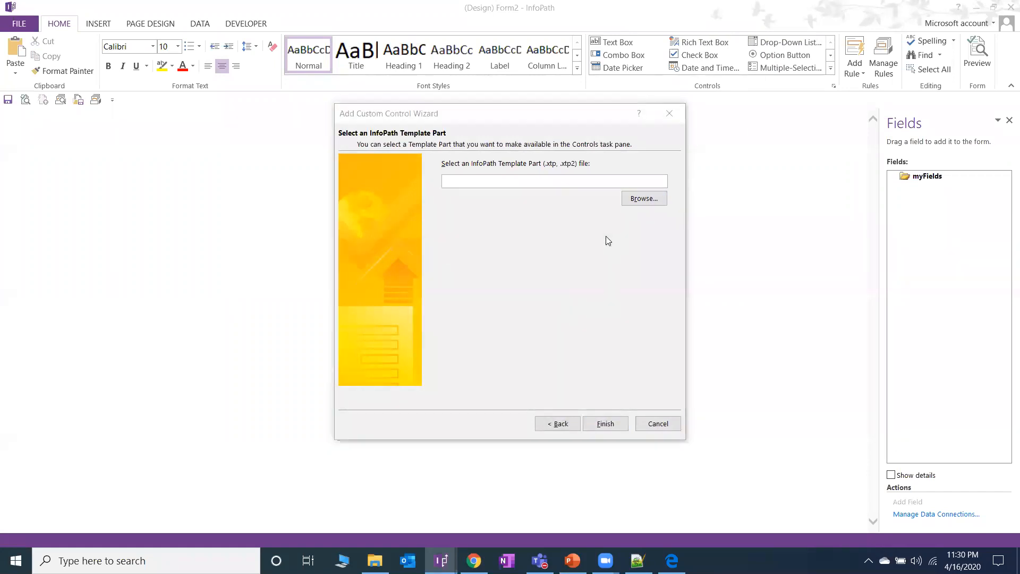
left_click(398, 237)
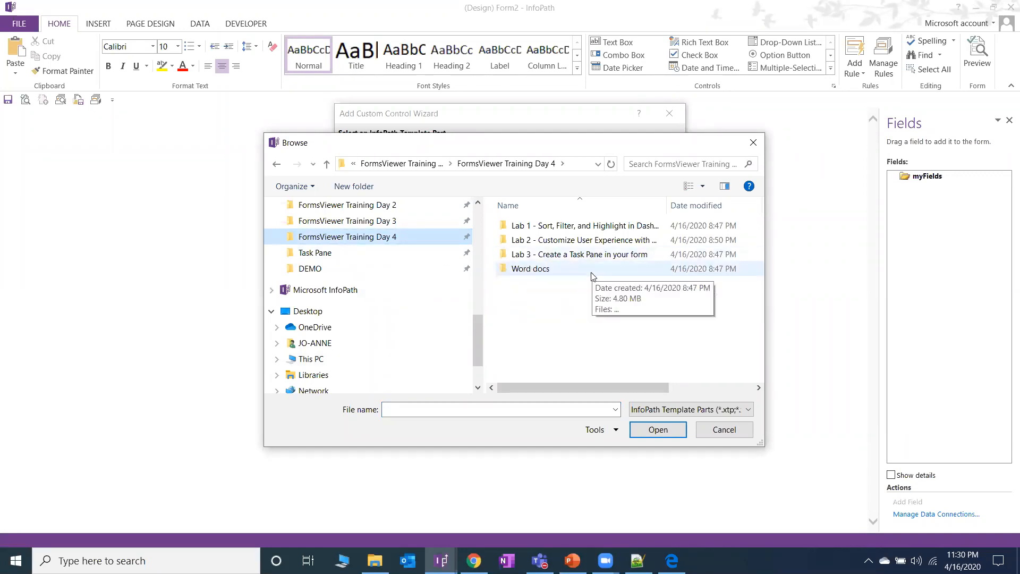
Step: Add QdabraTaskPane-Right.xtp2 from the Lab 3 Qdabra Task Pane XTP folder as a custom control
double_click(592, 254)
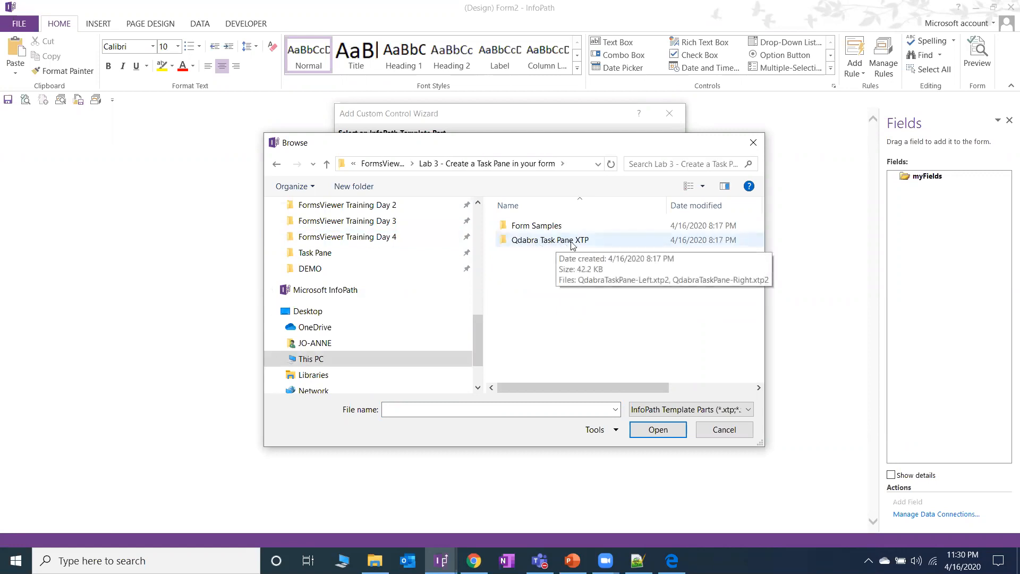
double_click(571, 241)
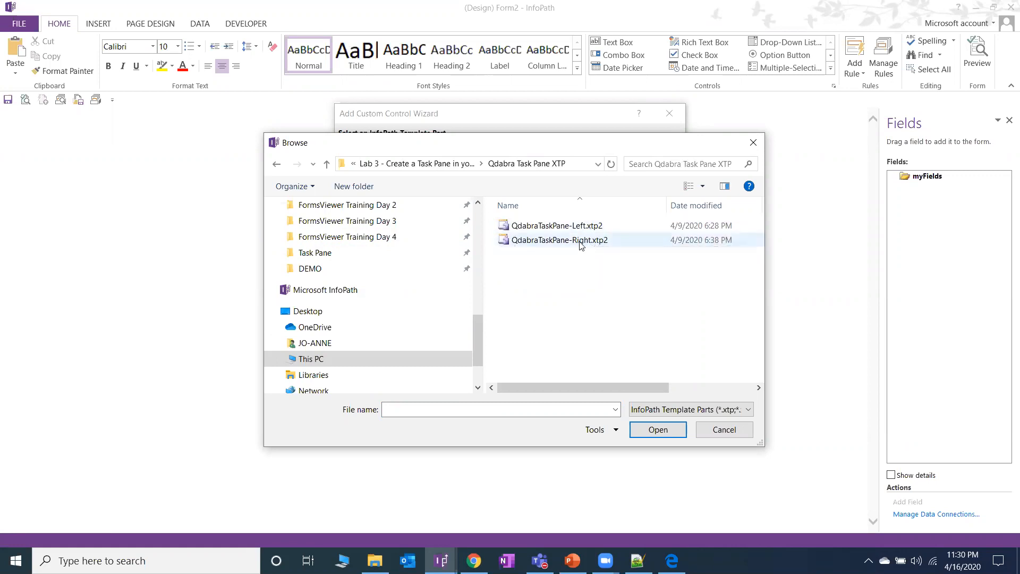
left_click(582, 240)
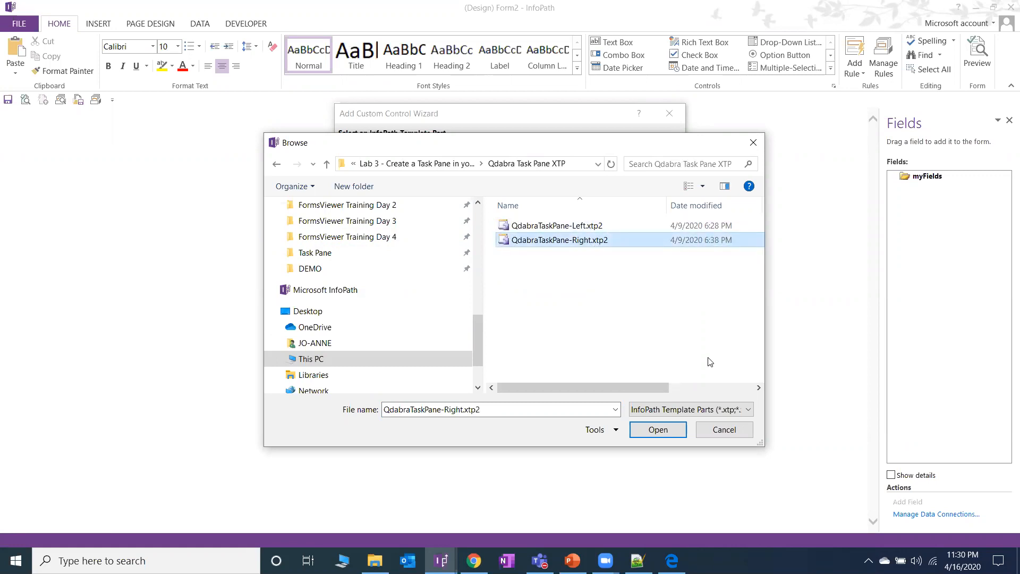
left_click(657, 429)
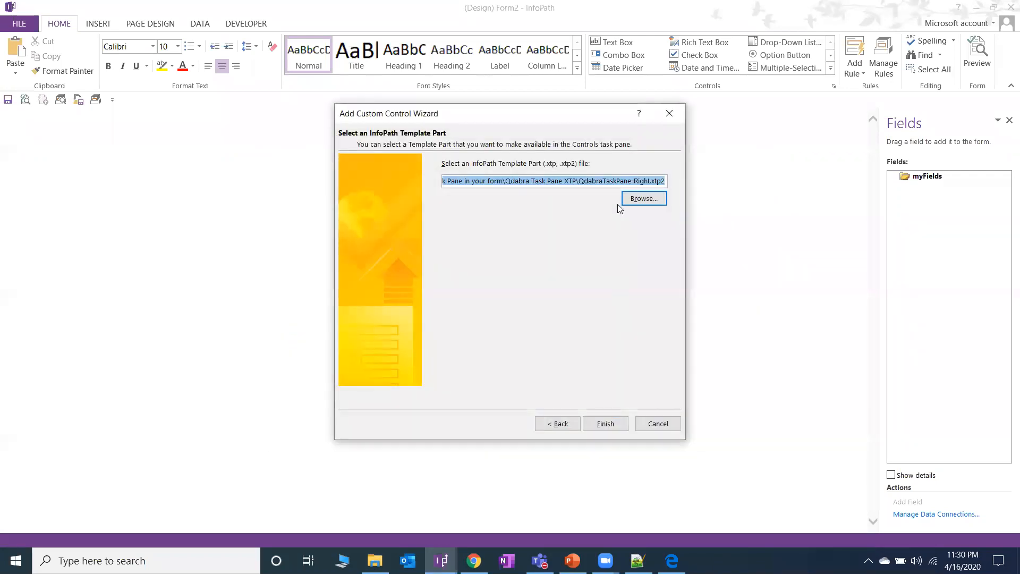
left_click(608, 428)
left_click(664, 427)
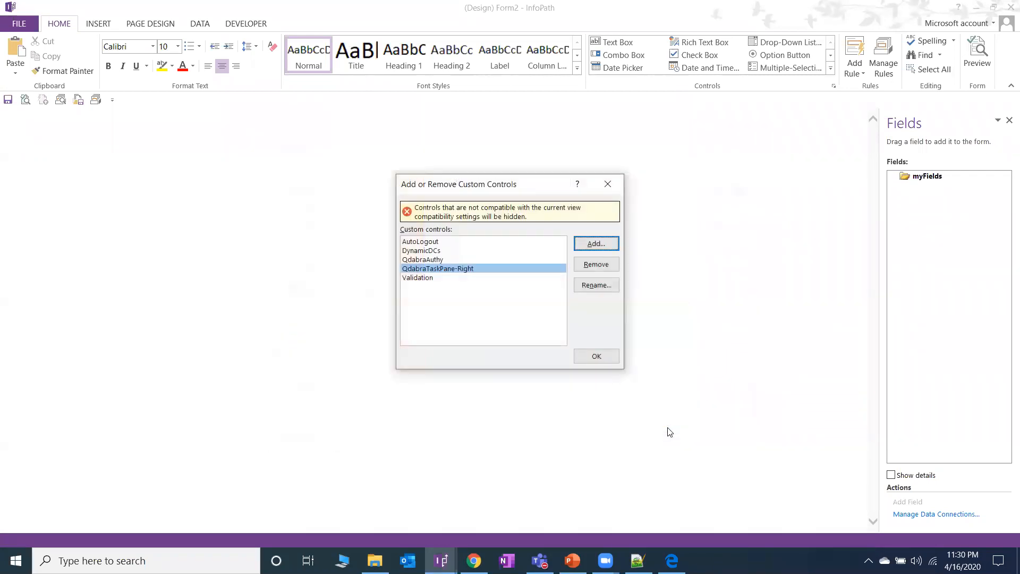
left_click(606, 357)
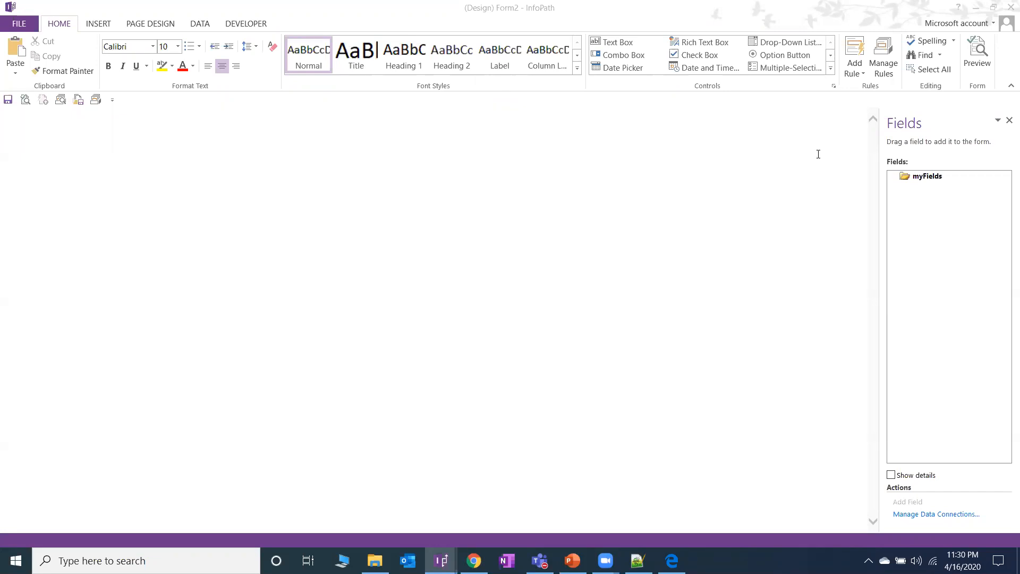
Step: Insert the custom QdabraTaskPane-Right control into the blank form view
left_click(830, 69)
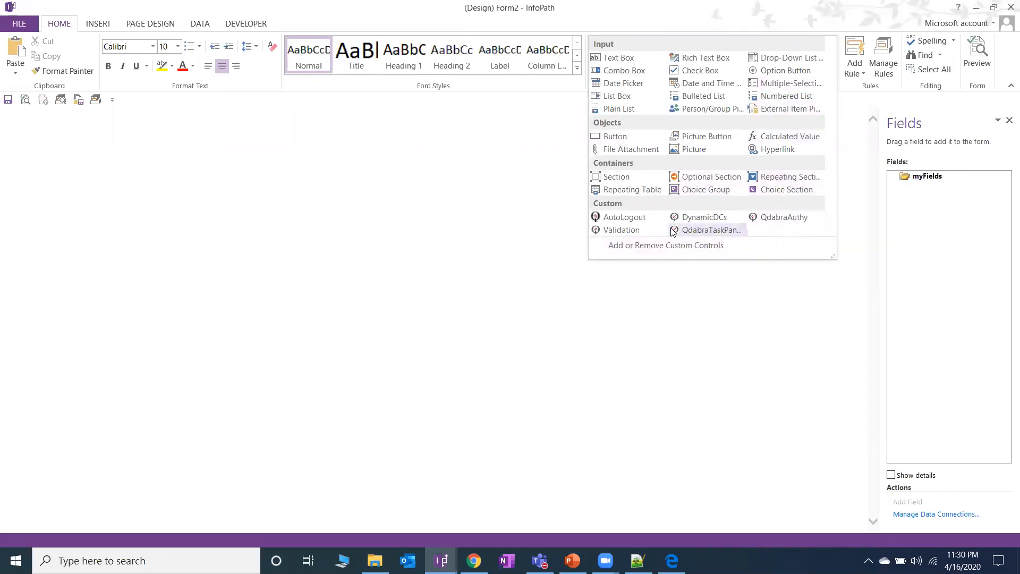
left_click(711, 230)
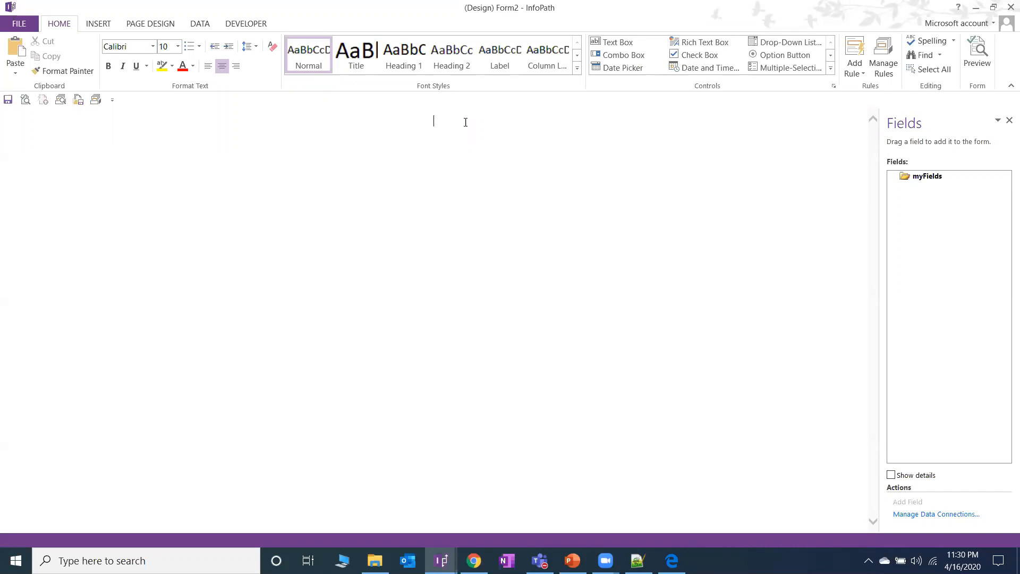
left_click(830, 69)
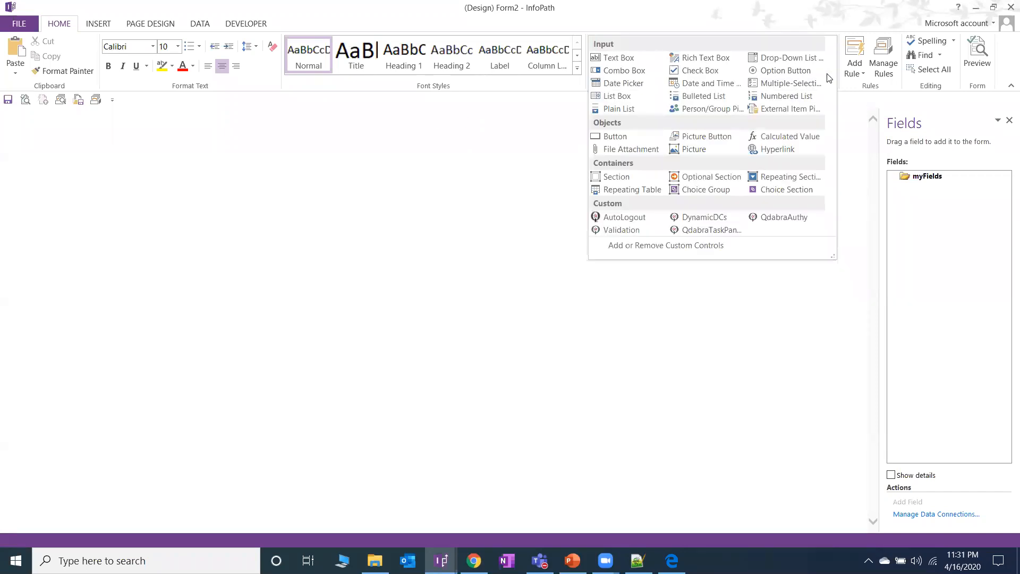
left_click(712, 229)
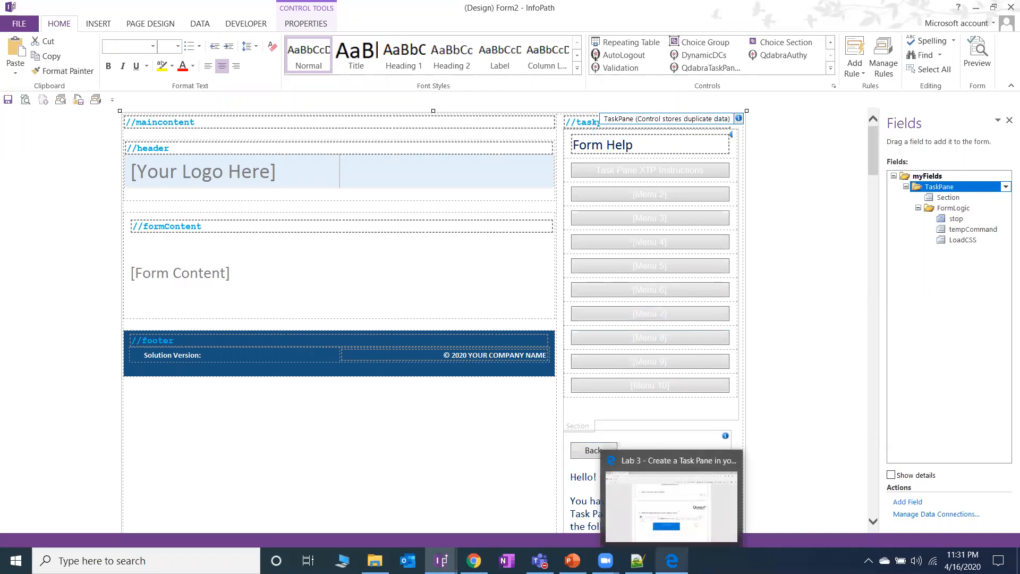
Step: Switch to the Lab 3 PDF in Edge, read the instructions that follow adding the template part, and return to InfoPath
left_click(653, 478)
scroll(655, 357, "down", 1)
scroll(653, 357, "down", 10)
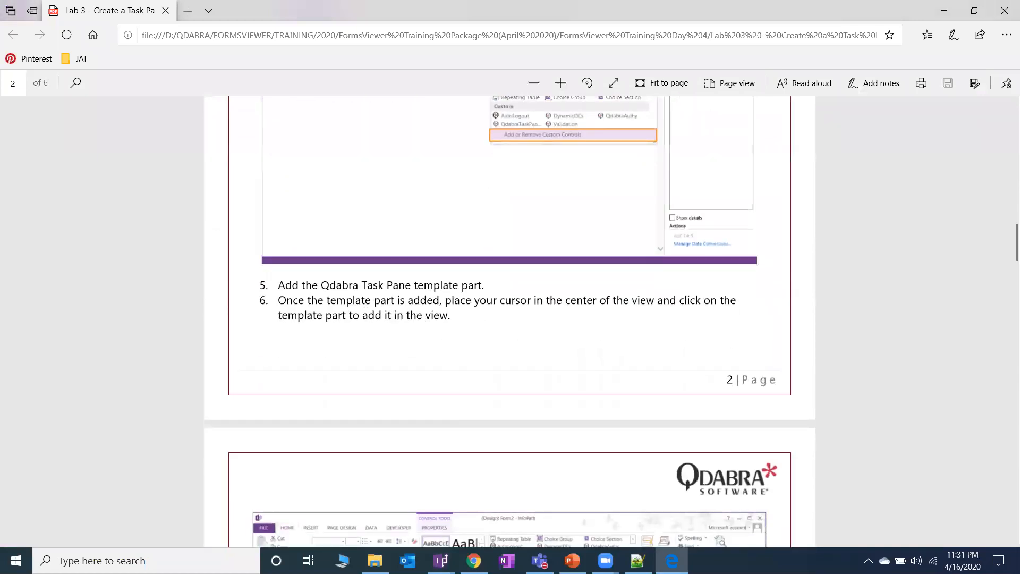
scroll(520, 323, "down", 10)
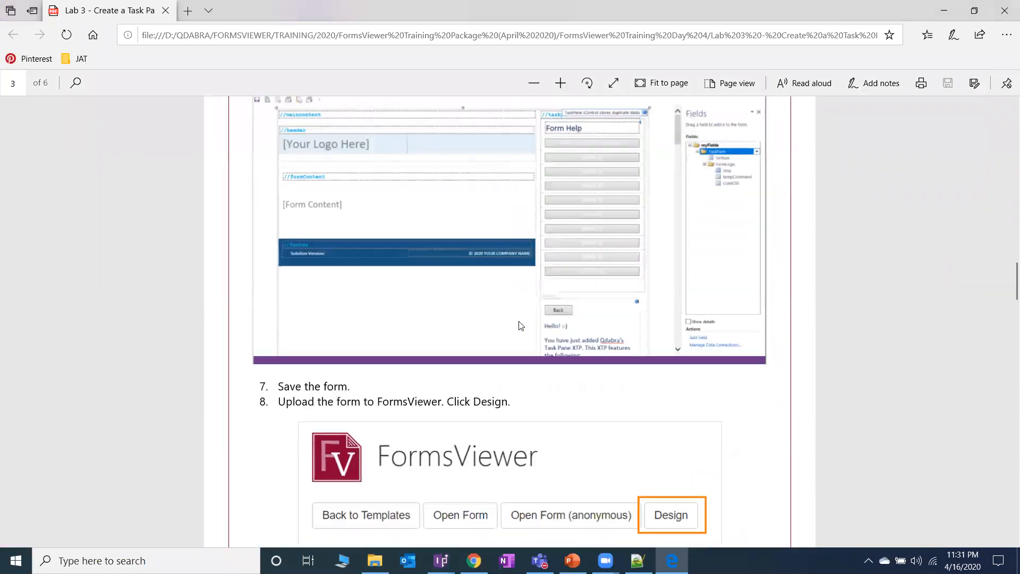
scroll(370, 269, "down", 4)
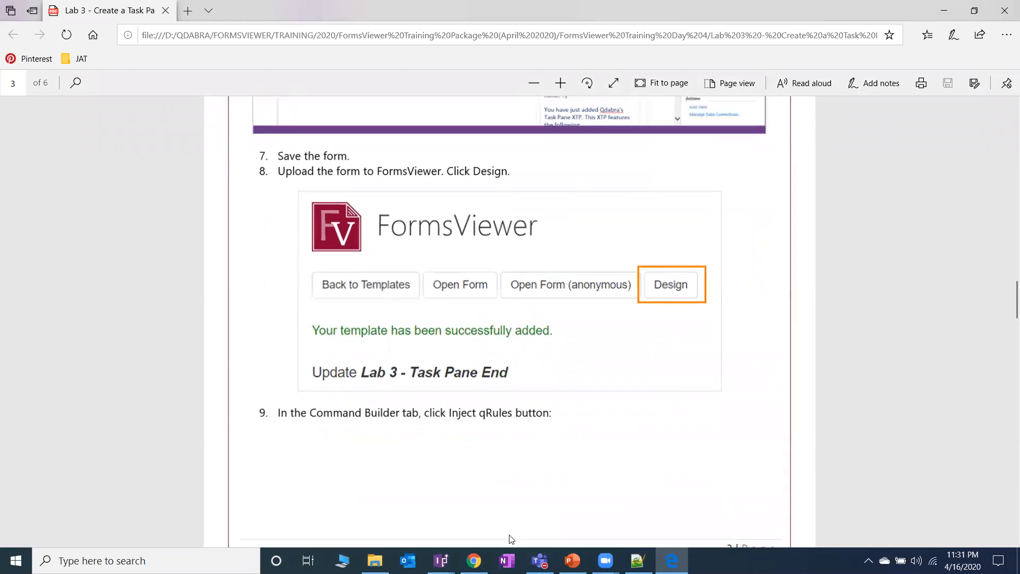
mouse_move(441, 560)
left_click(491, 530)
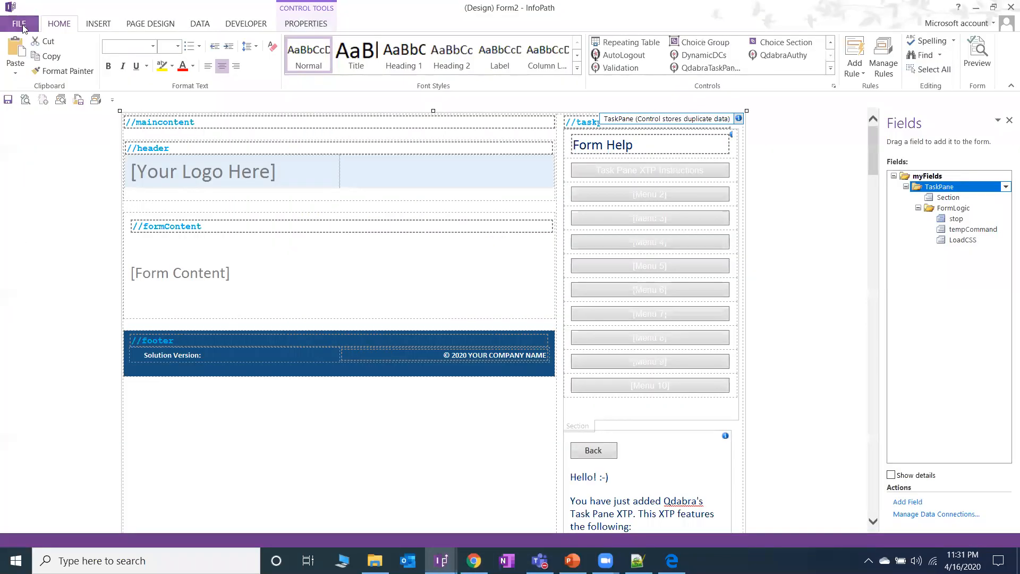
Step: Save the form template as Task Pane Demo.xsn in the DEMO folder, overwriting the existing file, and close the form designer
left_click(24, 28)
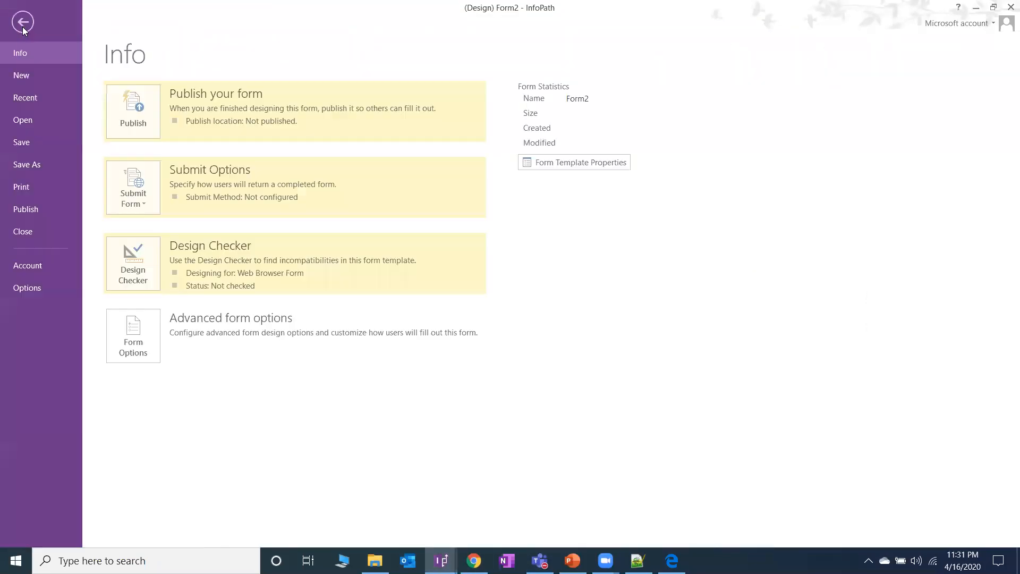
left_click(40, 164)
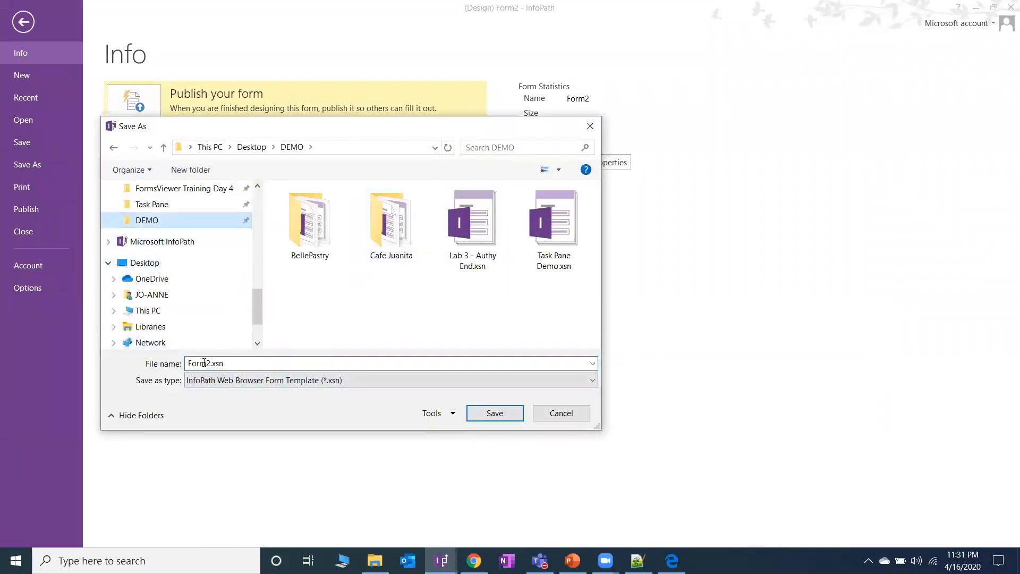
left_click(553, 229)
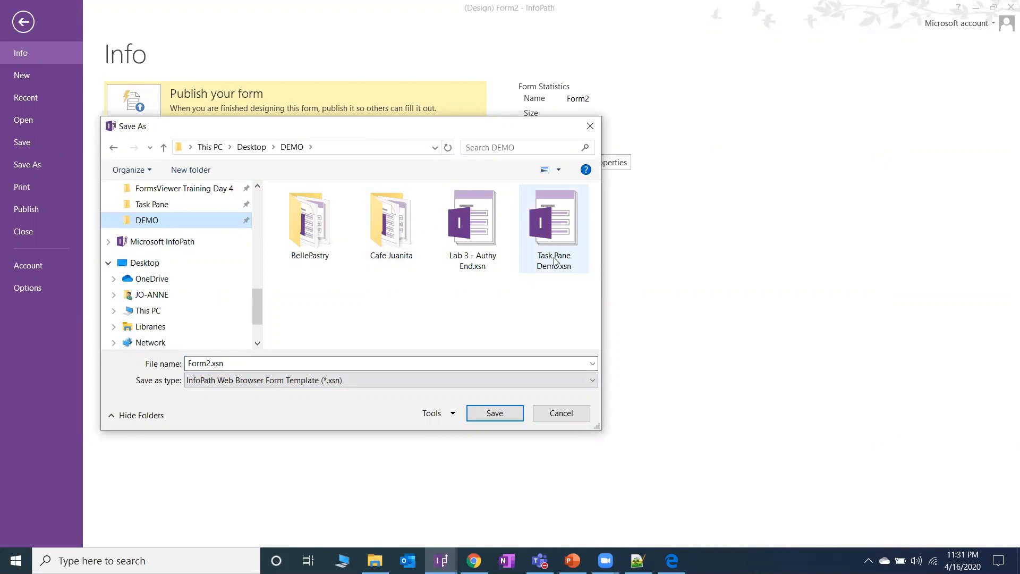
left_click(506, 414)
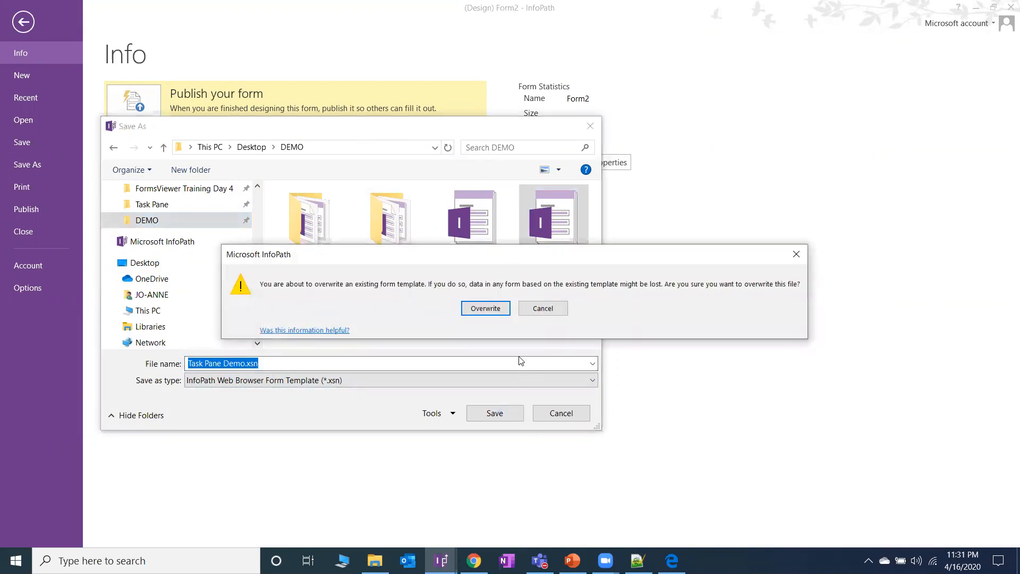
left_click(501, 310)
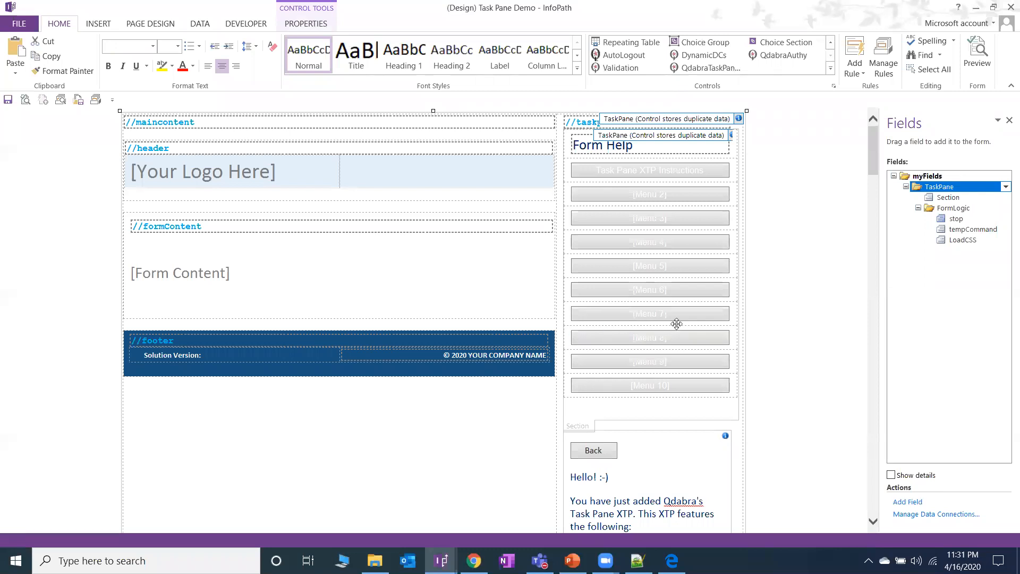
left_click(1006, 7)
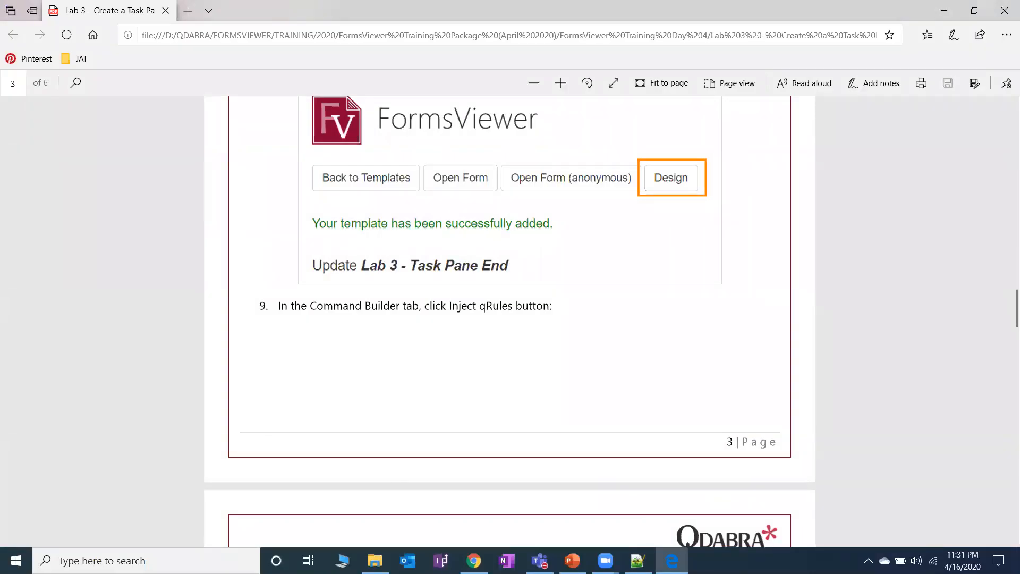
Step: In Chrome, open the FV2004 site's FormsViewer templates and the Lab 3 - Task Pane End template in the FV Training Day 4 group
left_click(473, 561)
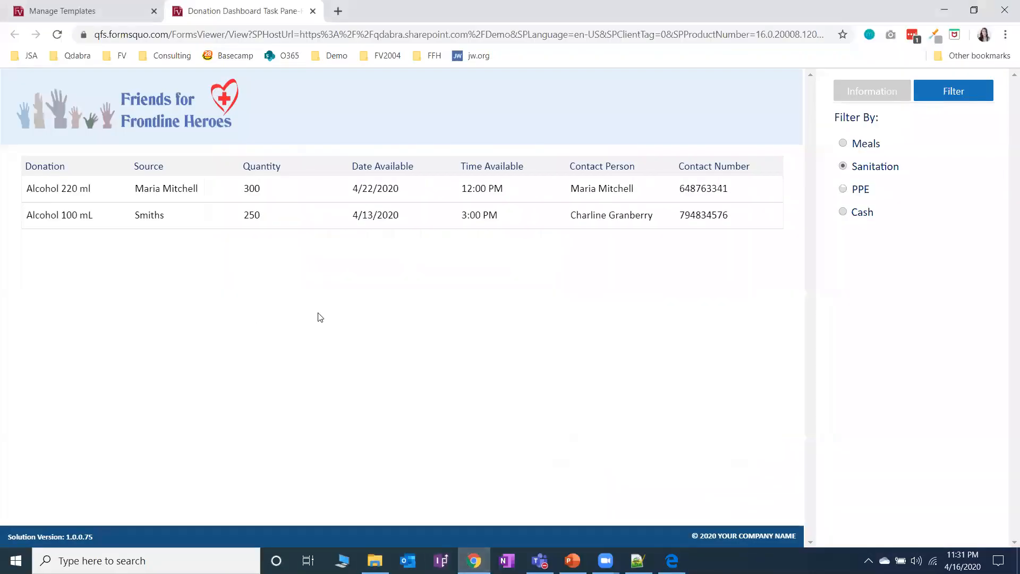
left_click(67, 5)
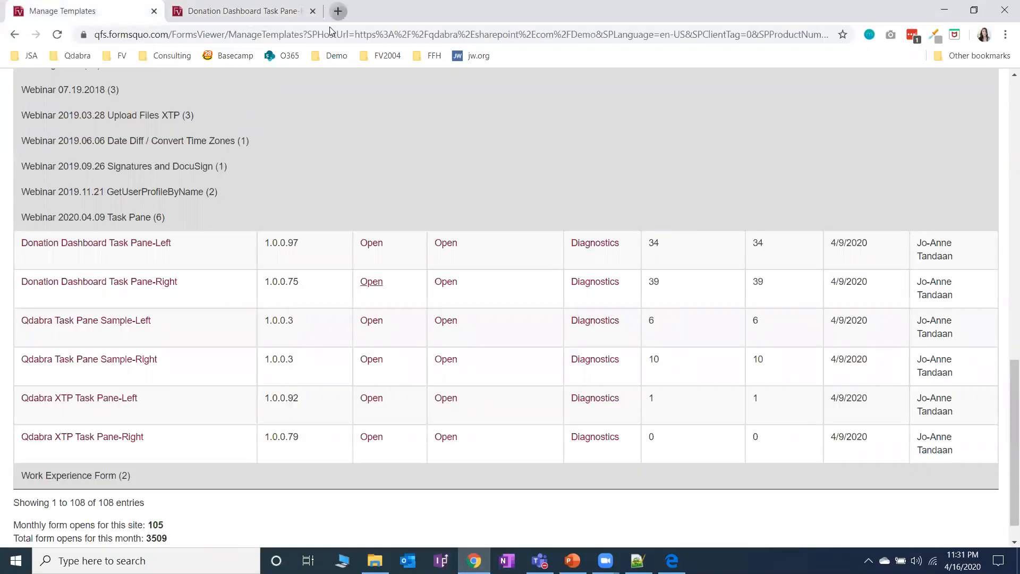
left_click(337, 11)
left_click(381, 55)
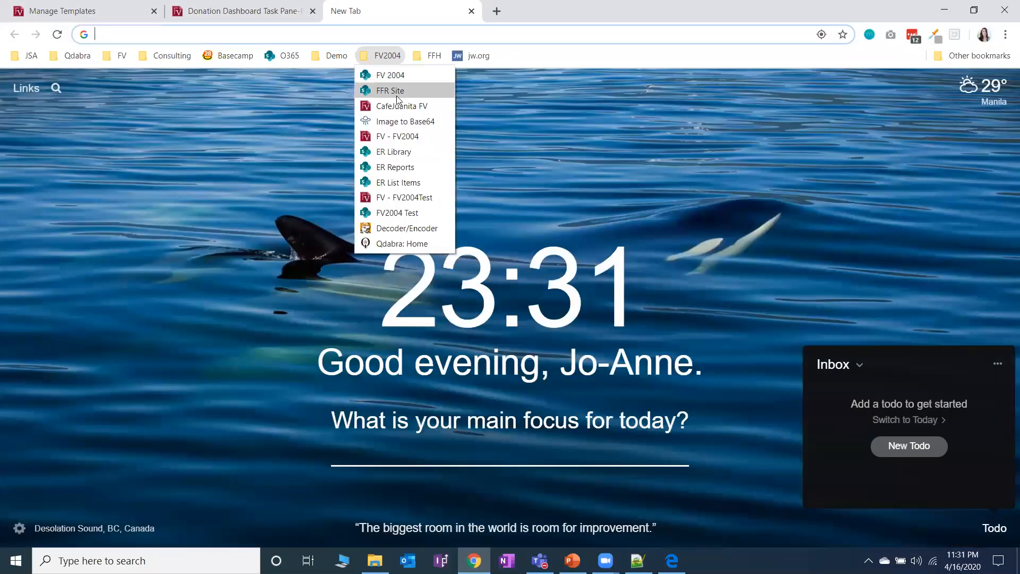
left_click(405, 135)
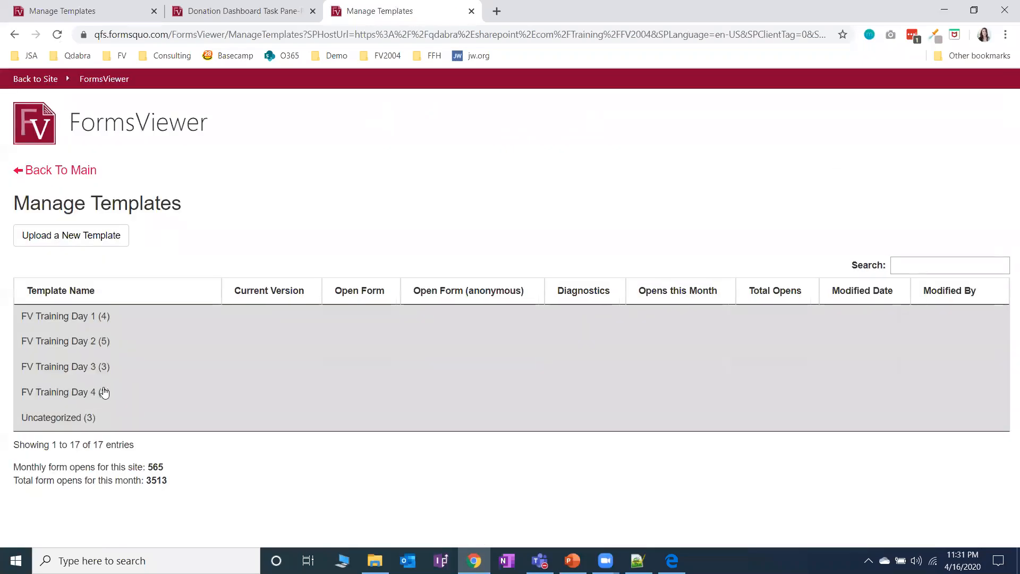
left_click(101, 391)
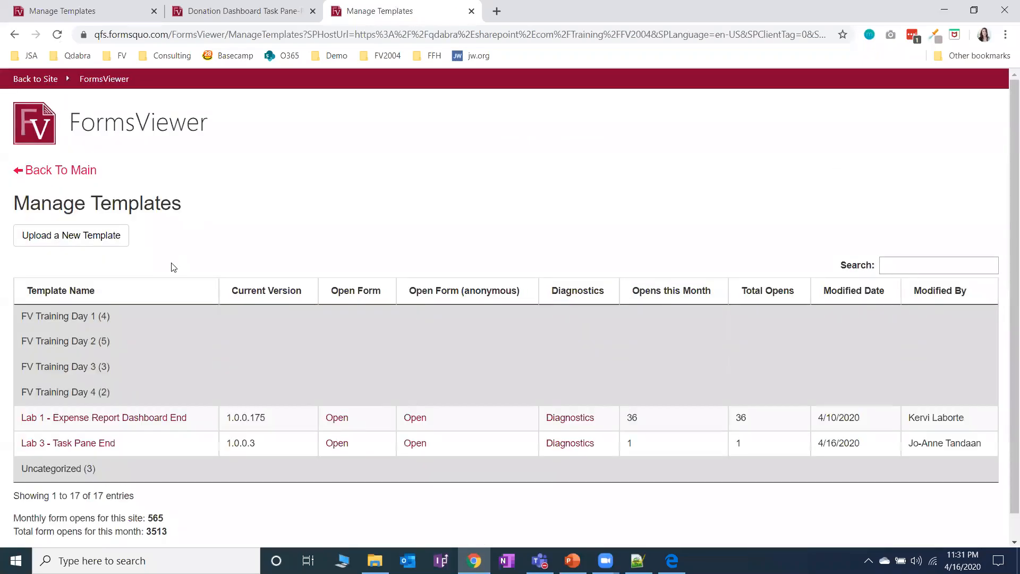
scroll(132, 371, "down", 1)
left_click(85, 420)
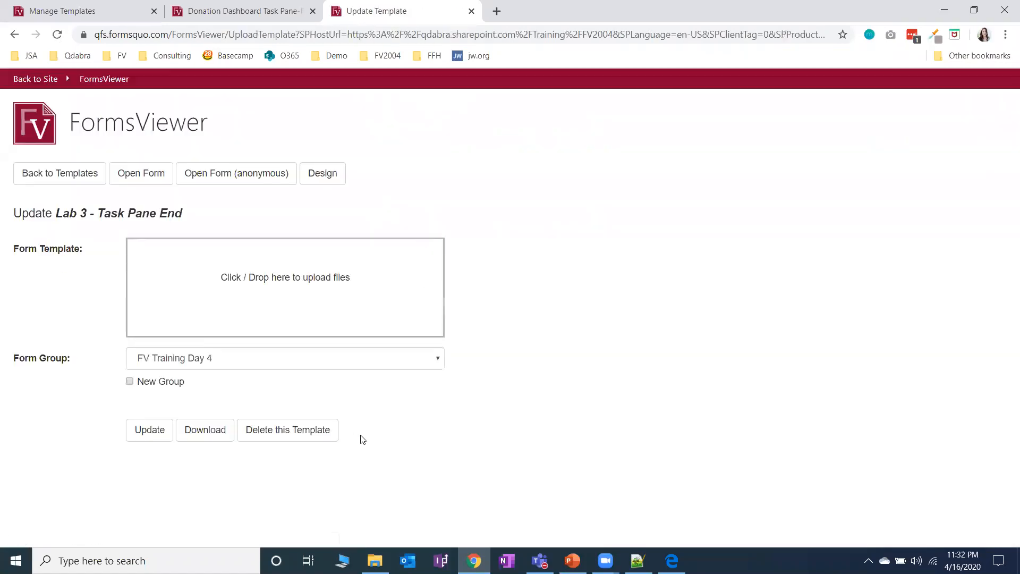
Step: Update the Lab 3 - Task Pane End template by uploading Task Pane Demo.xsn from the DEMO folder
left_click(374, 560)
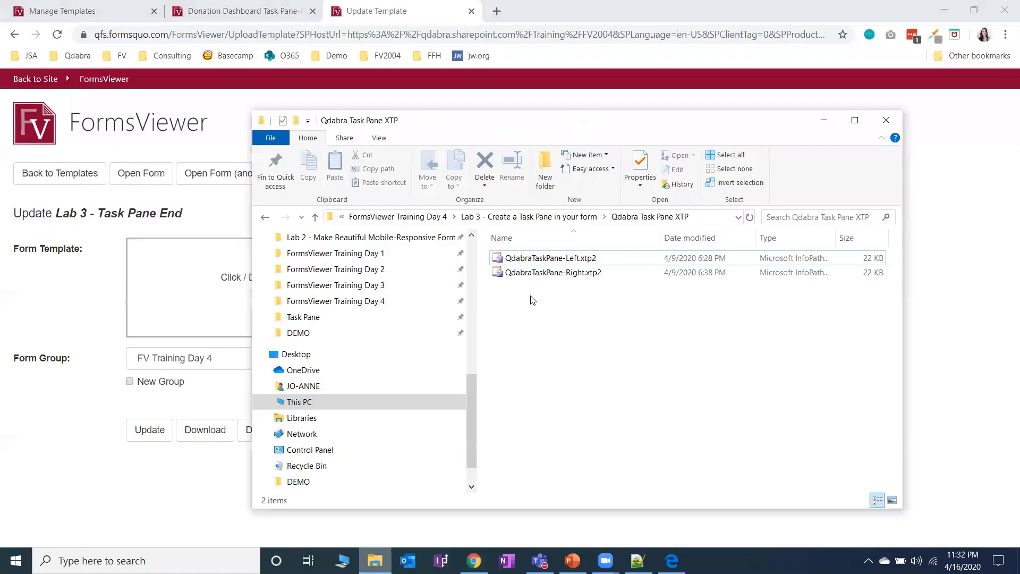
left_click(295, 332)
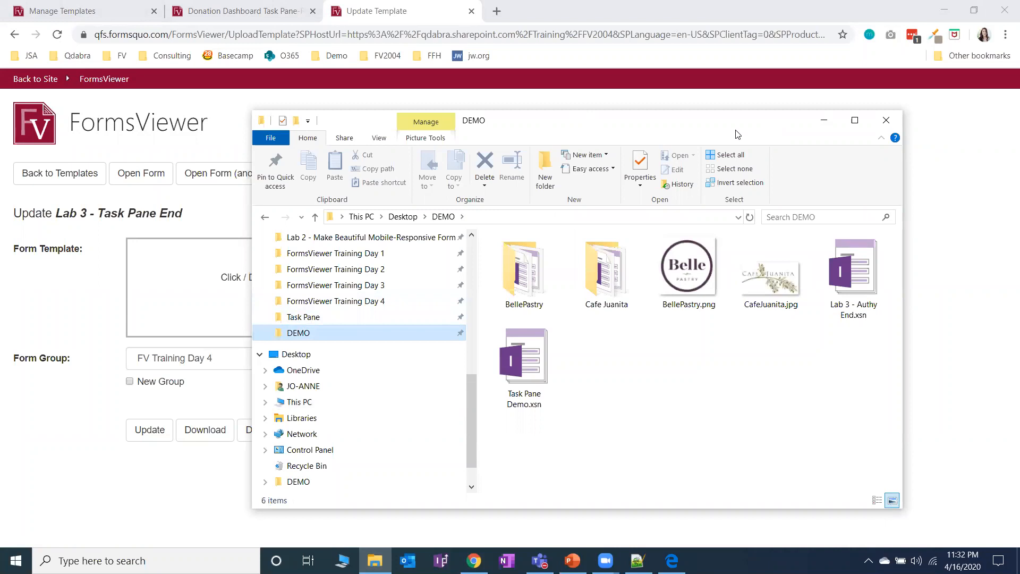
left_click_drag(697, 127, 841, 112)
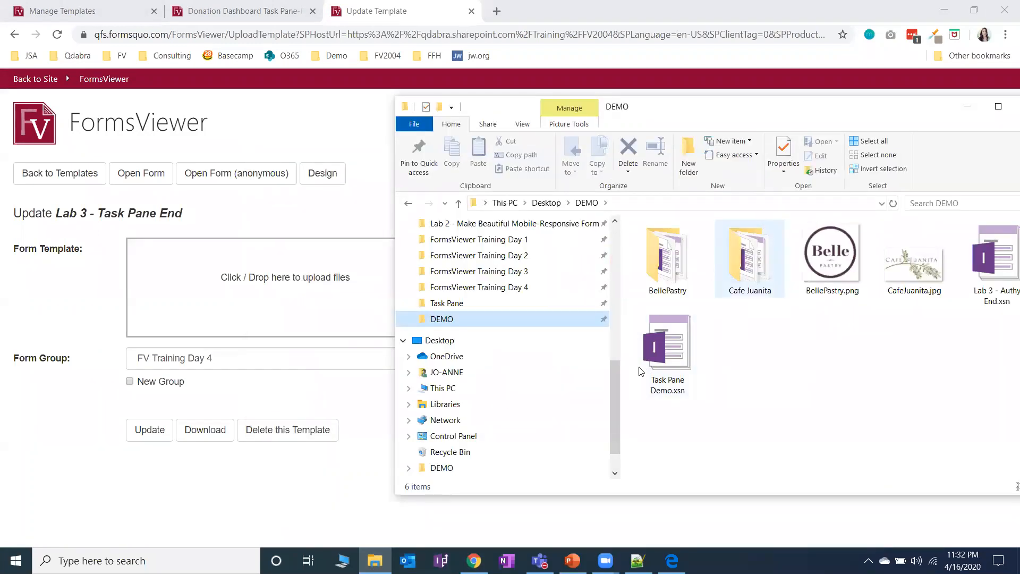
left_click(668, 373)
left_click_drag(635, 370, 274, 313)
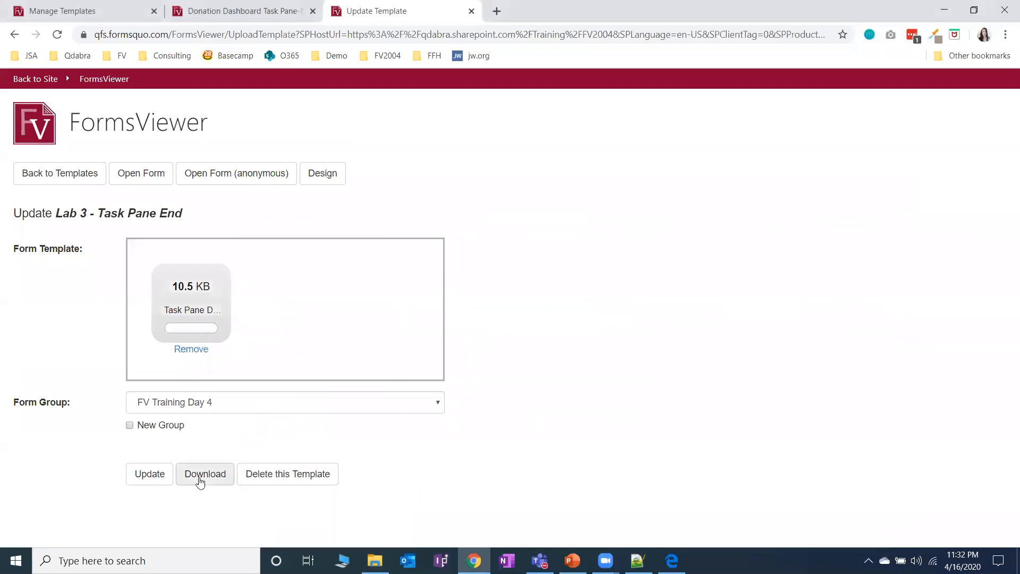
left_click(152, 474)
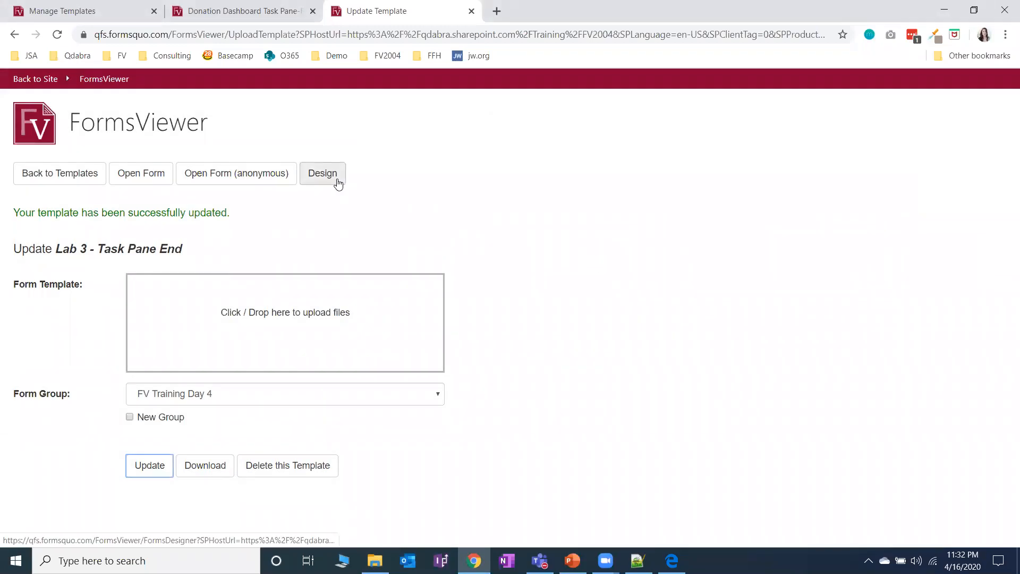
Step: Inject qRules into the Lab 3 - Task Pane End template in FormsDesigner and return to the template's update page
left_click(337, 182)
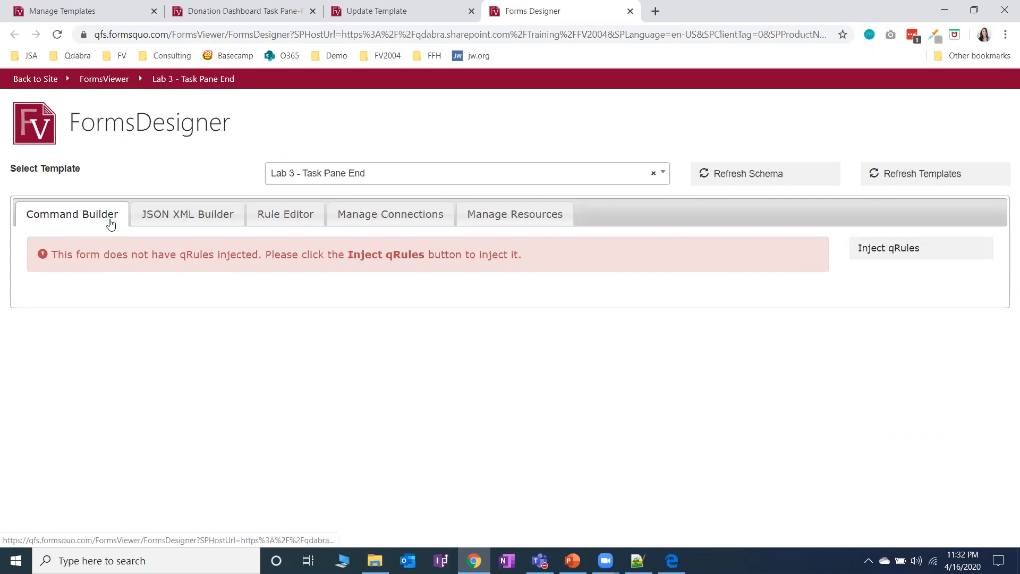
left_click(919, 252)
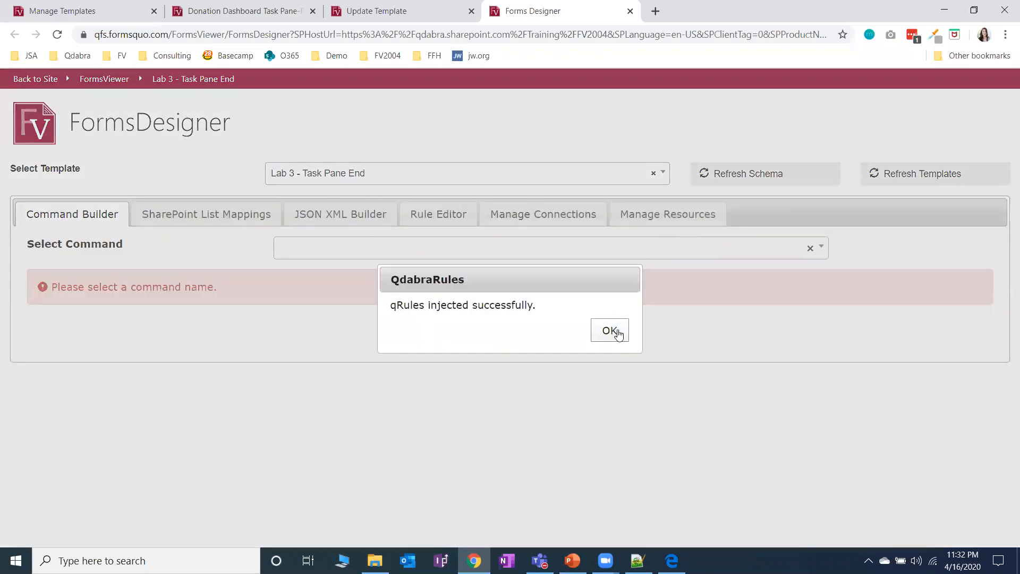
left_click(611, 331)
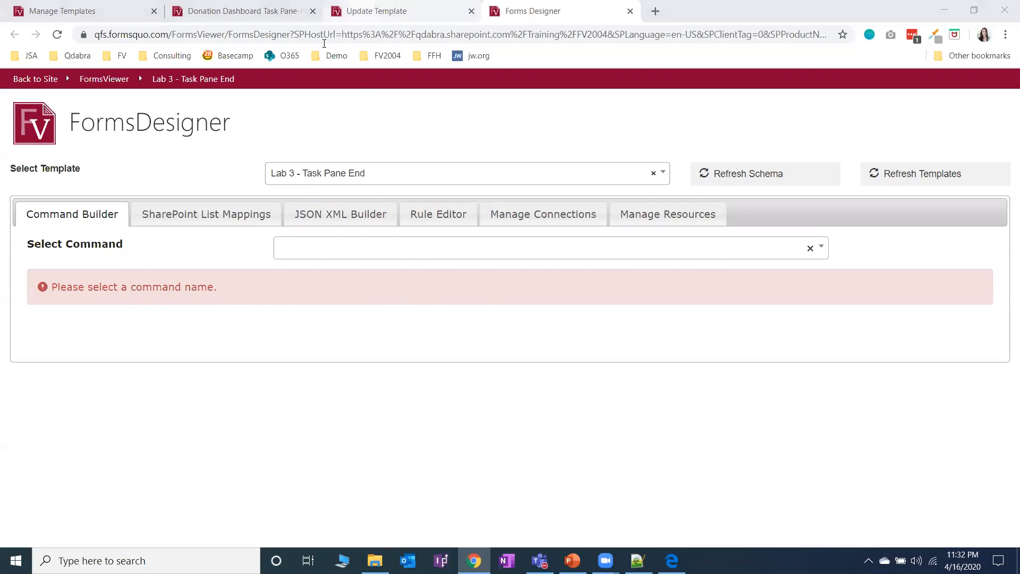
left_click(343, 12)
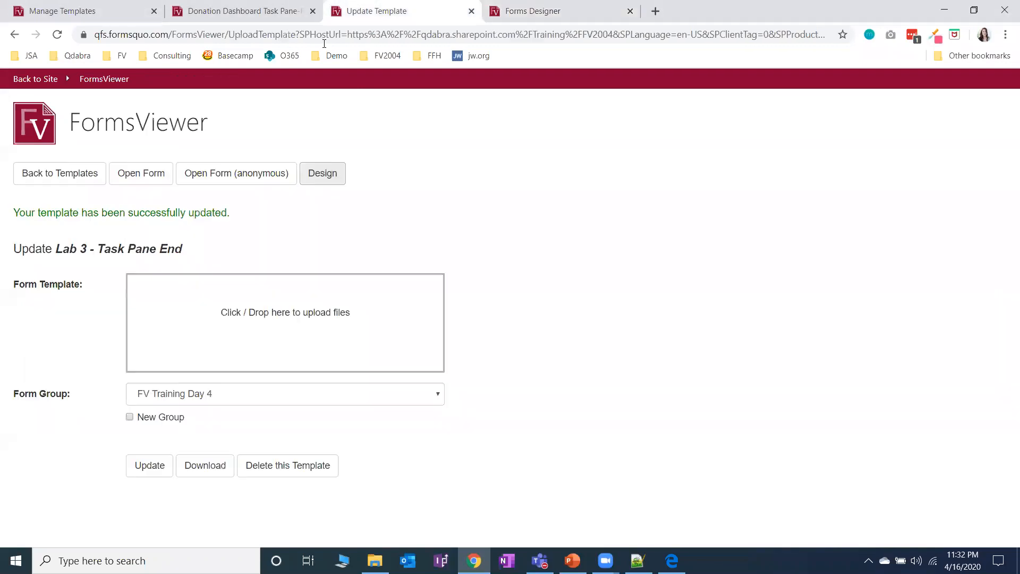
Step: Download the Lab 3 - Task Pane End template and place Task Pane Demo.xsn in the DEMO folder, replacing the existing file
left_click(216, 472)
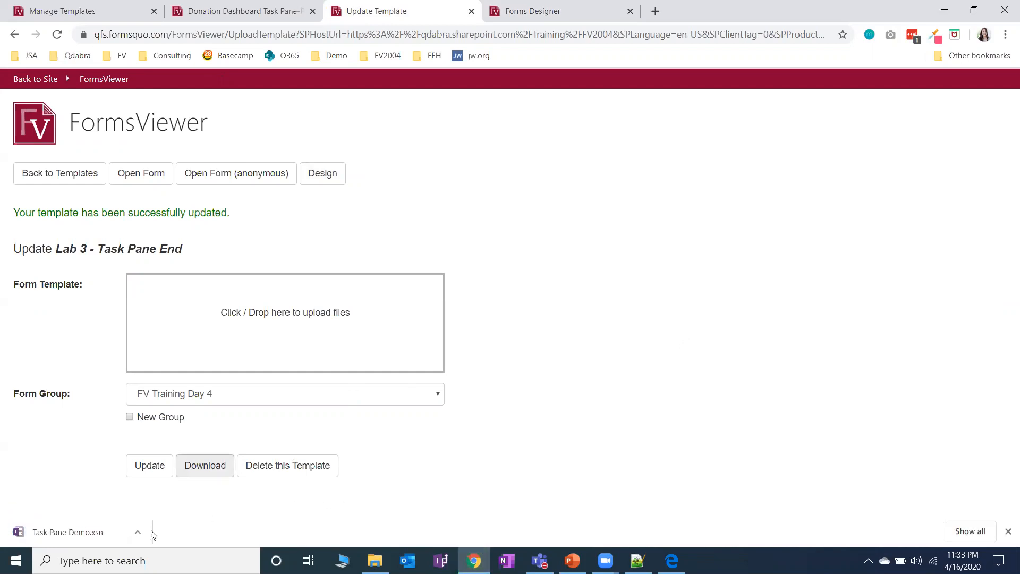
left_click(140, 532)
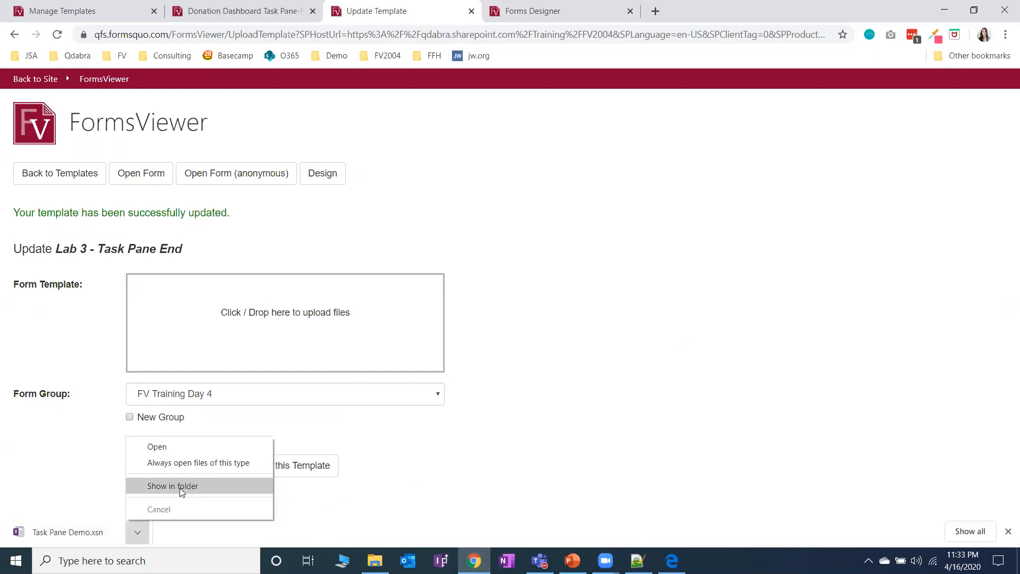
left_click(180, 487)
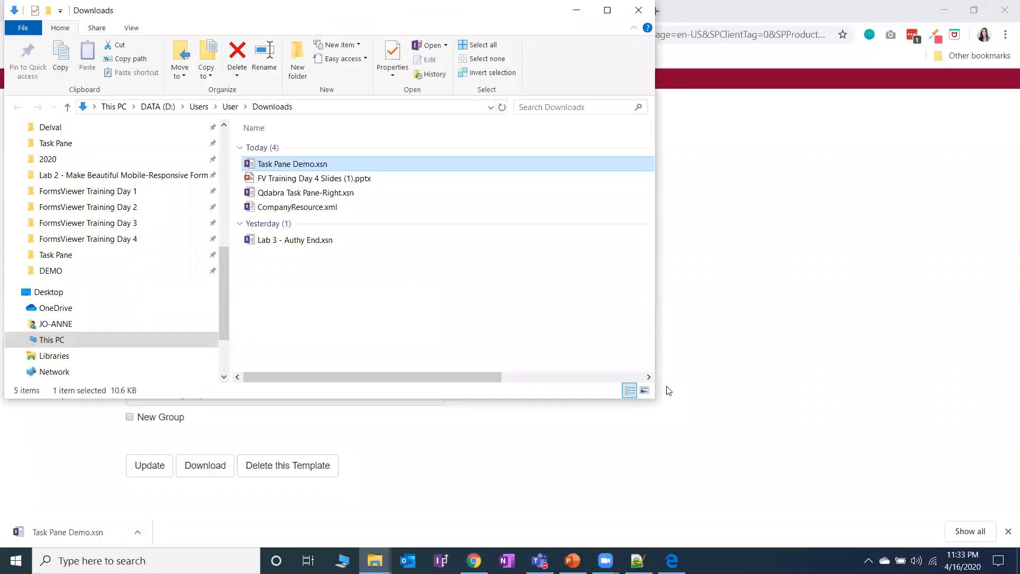
left_click(75, 269)
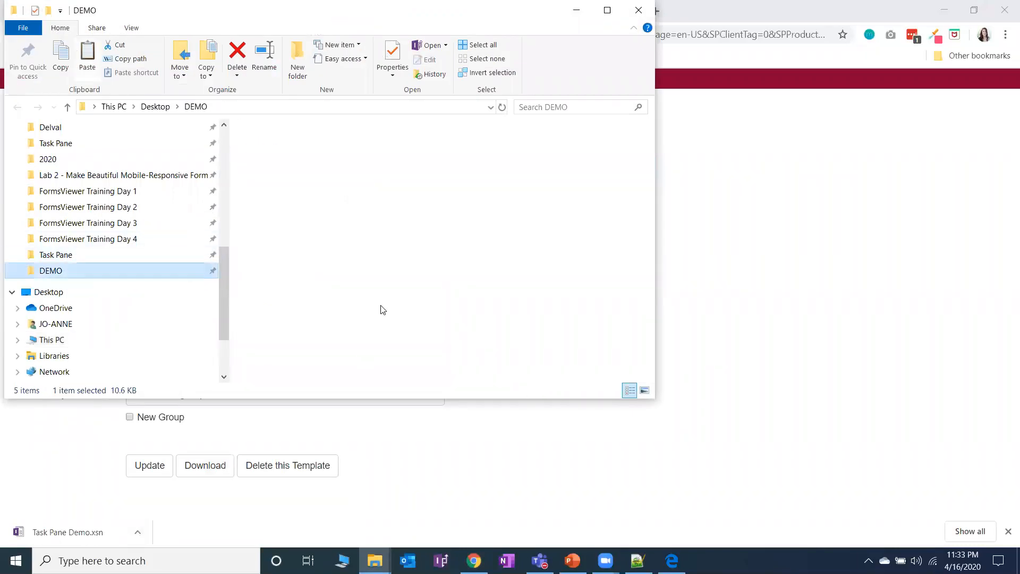
key("ctrl+v")
key("Return")
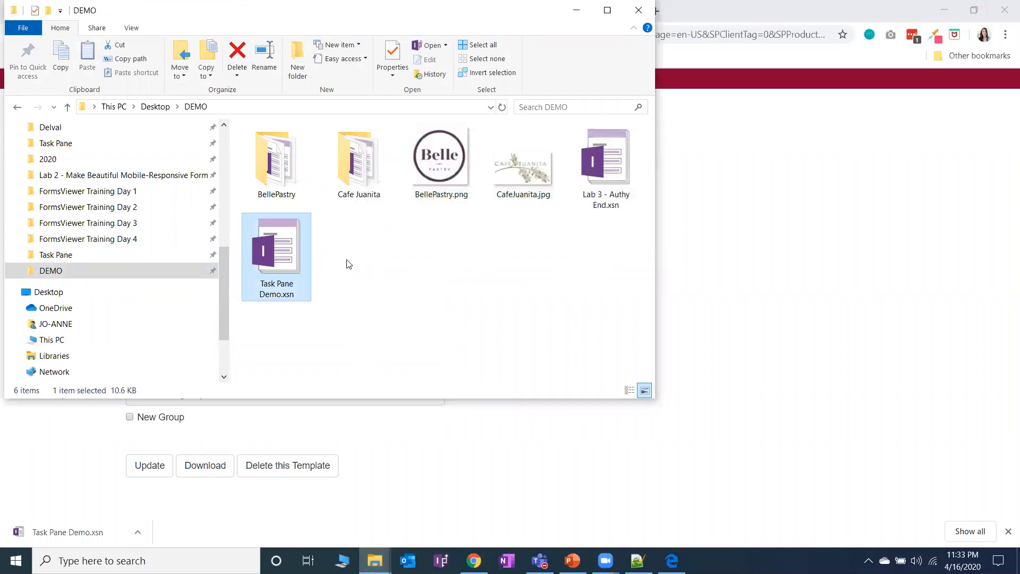
Step: Open Task Pane Demo.xsn from the DEMO folder for design in InfoPath and show rule management with the QdabraRules secondary data source
right_click(287, 261)
key("Escape")
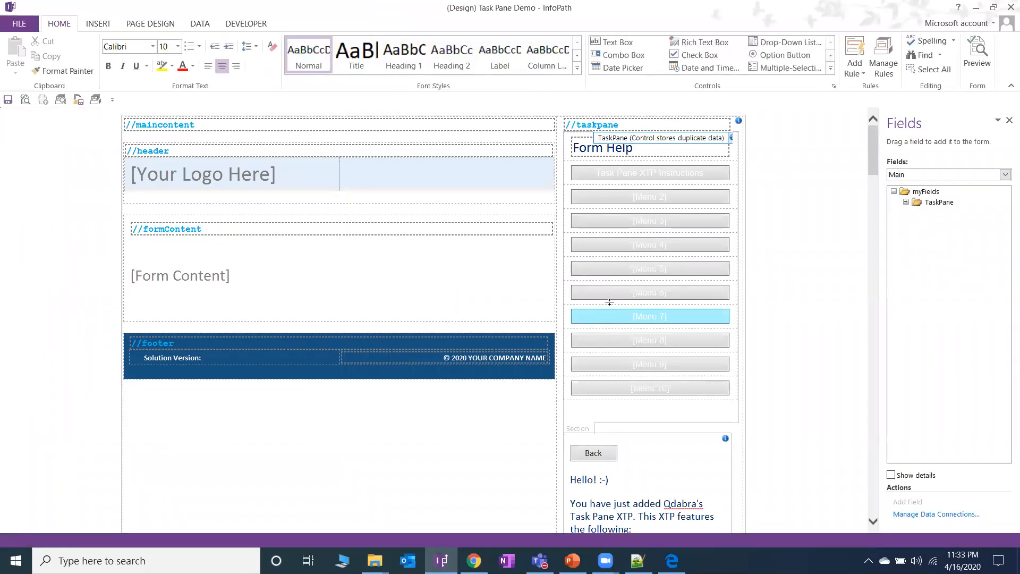
left_click(883, 56)
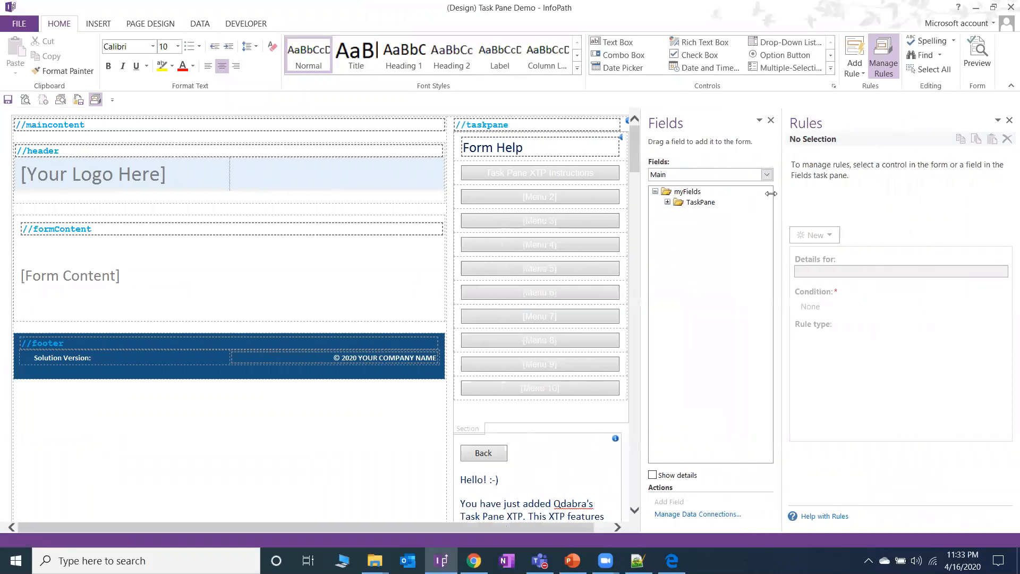
left_click(714, 175)
left_click(708, 196)
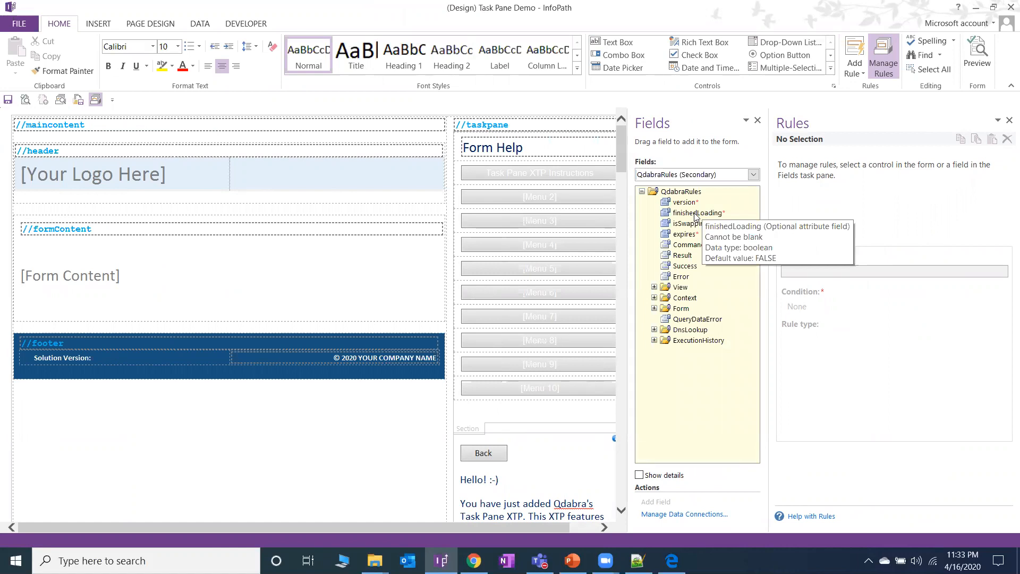
Step: Add an action rule named Load CSS to the finishedLoading field of QdabraRules
left_click(694, 213)
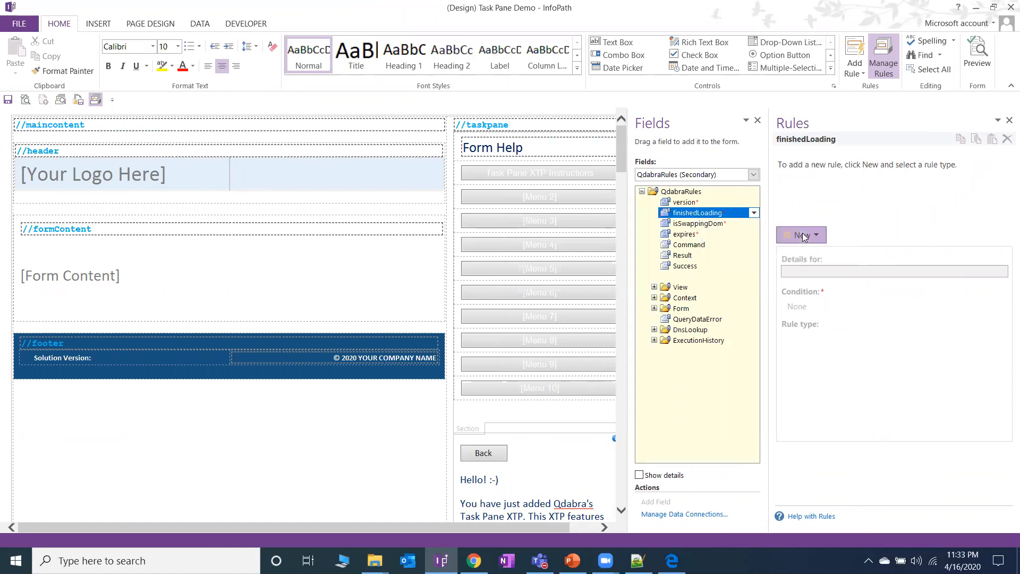
left_click(803, 236)
left_click(821, 278)
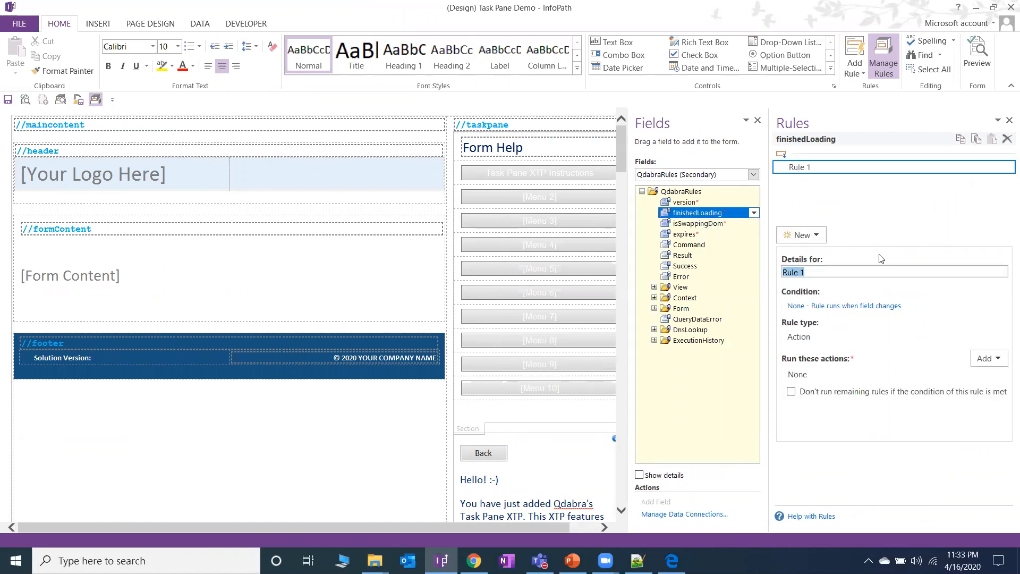
type("Load CSS")
key("Tab")
Step: Set the condition of finishedLoading's Load CSS rule to finishedLoading is equal to TRUE
left_click(853, 306)
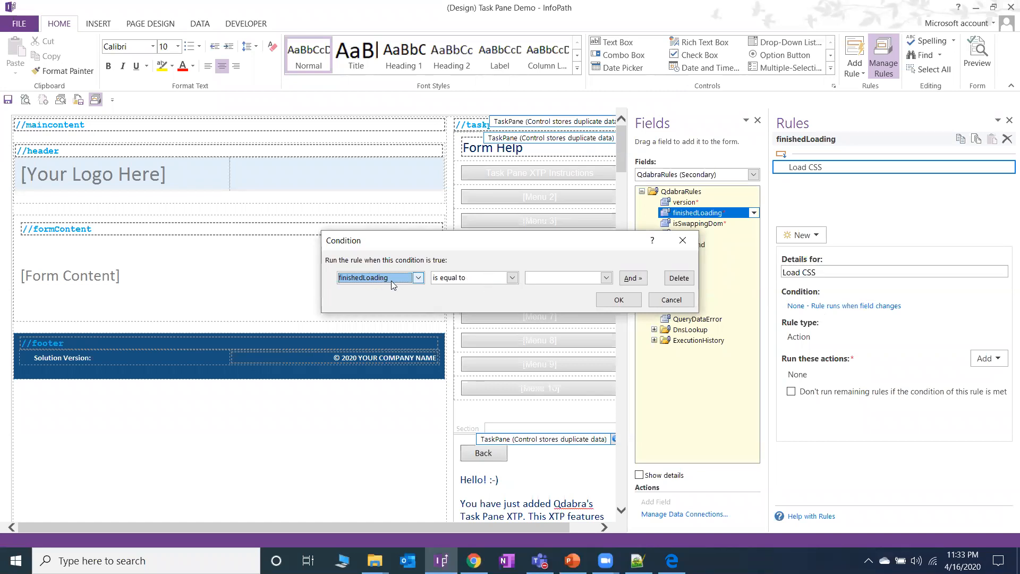
left_click(548, 282)
left_click(549, 292)
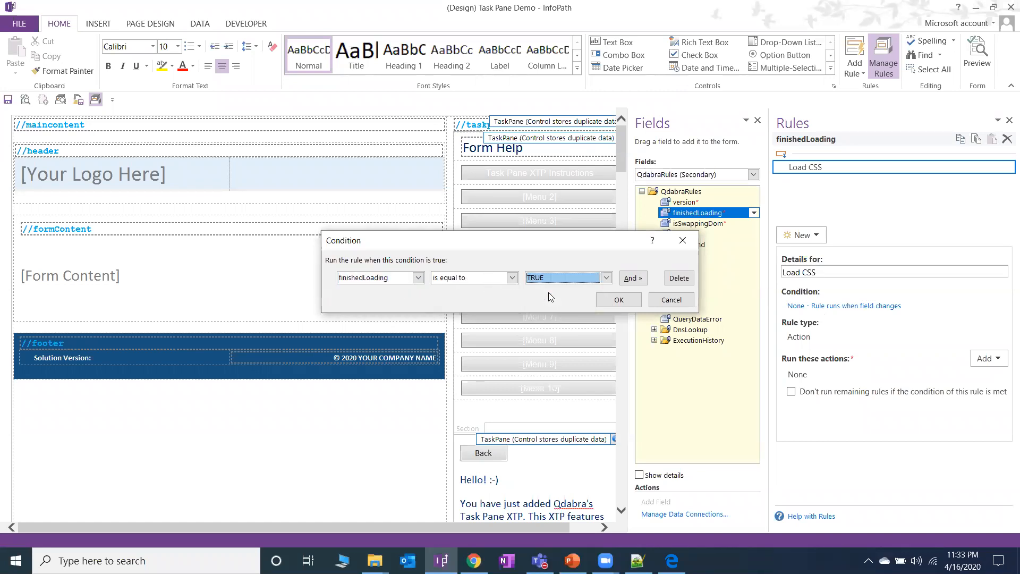
left_click_drag(559, 243, 549, 247)
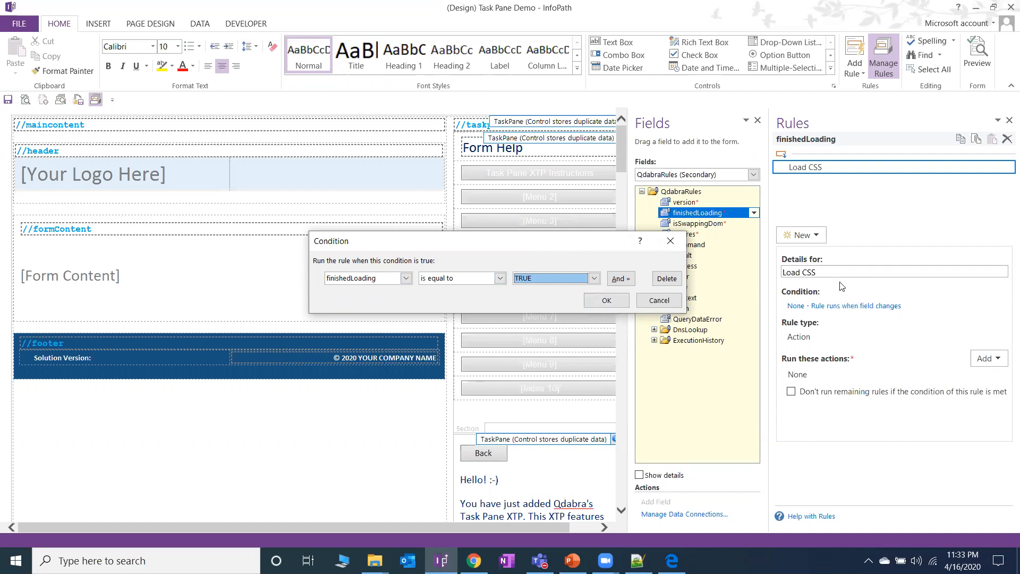
left_click(452, 71)
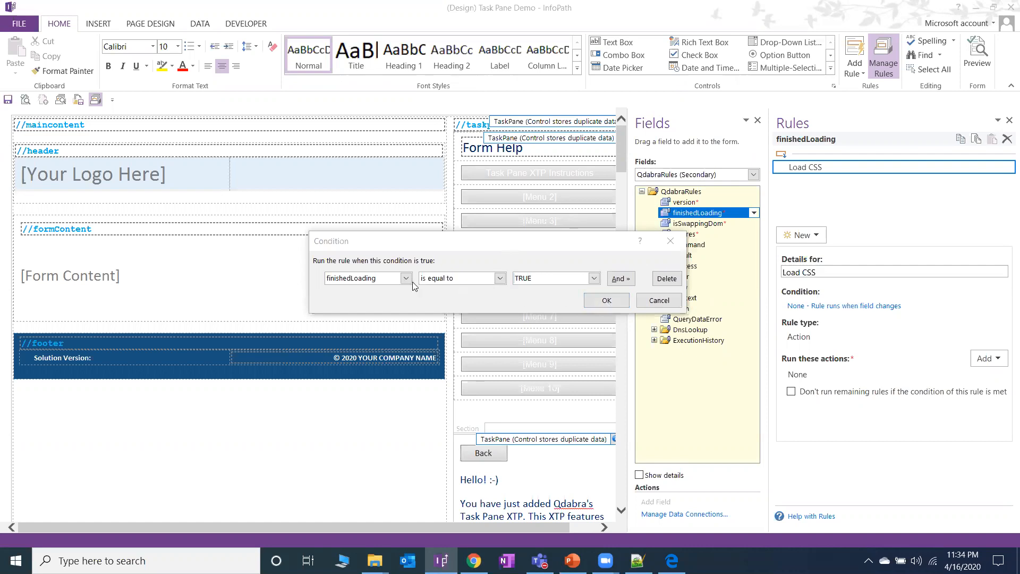
left_click(609, 304)
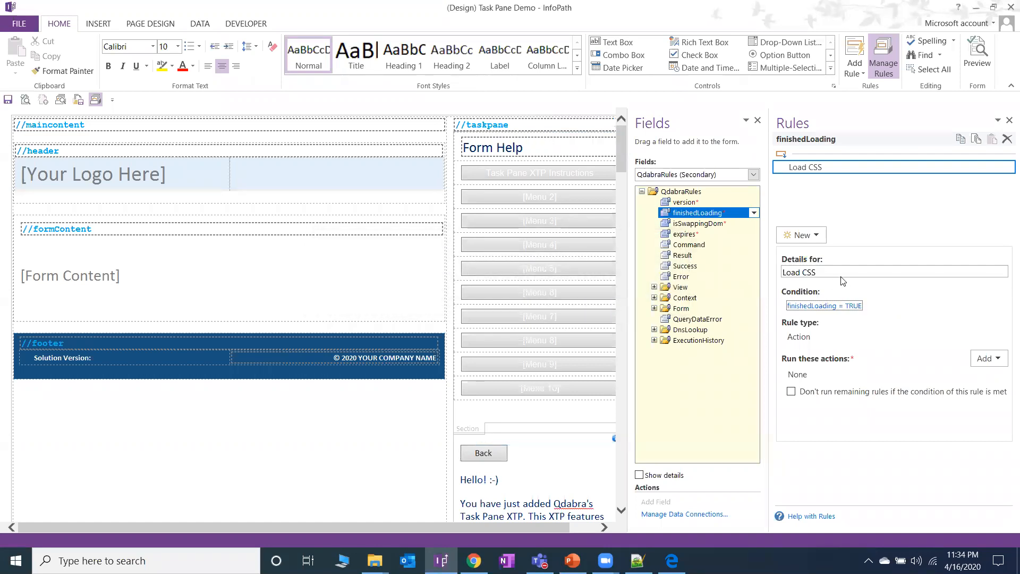
Step: Add an action to finishedLoading's Load CSS rule that sets the main data source's LoadCSS field in TaskPane/FormLogic to go
left_click(996, 358)
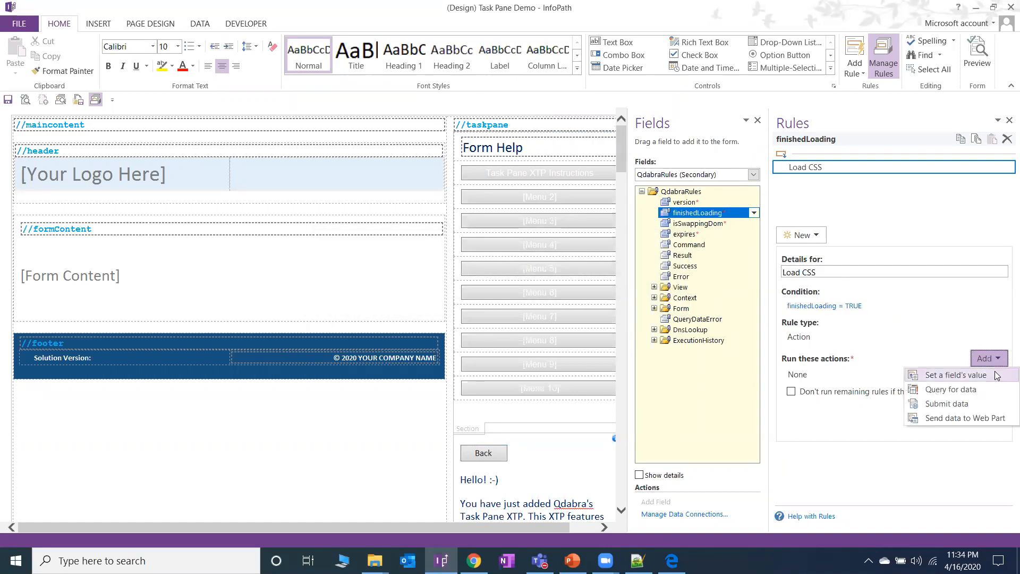
left_click(995, 375)
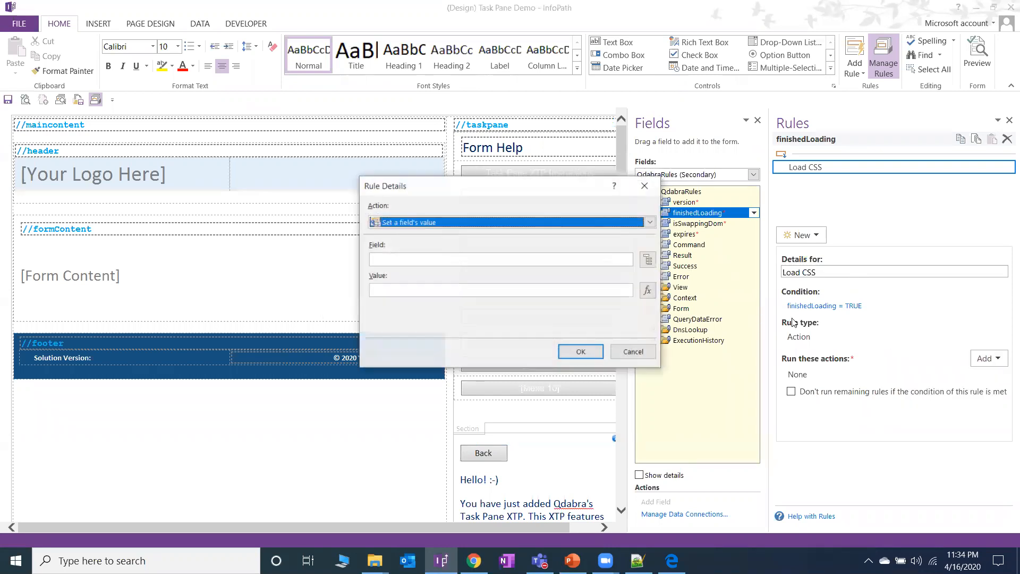
left_click(648, 260)
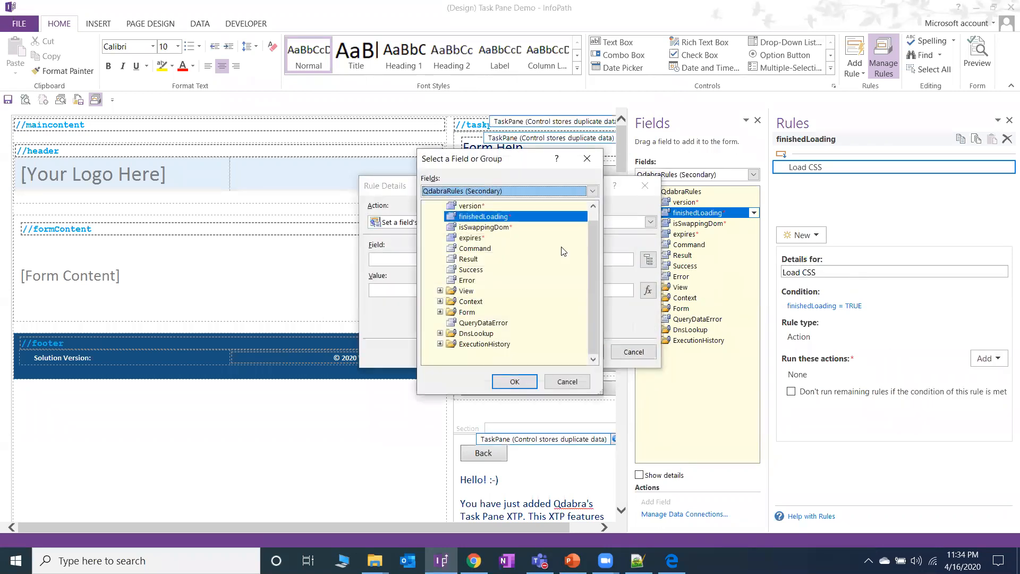
left_click(518, 191)
left_click(511, 204)
left_click(440, 217)
left_click(452, 238)
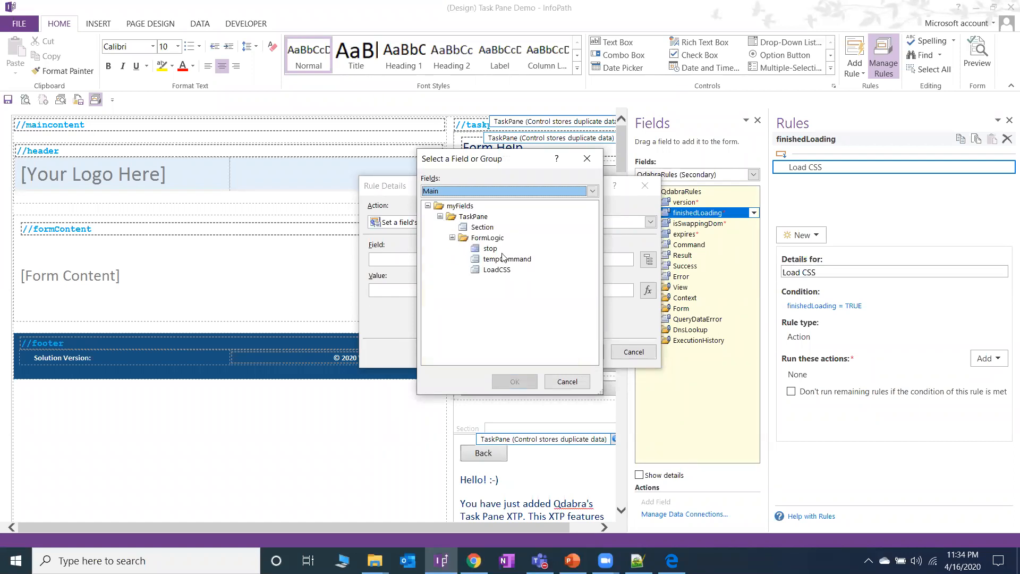
left_click(499, 270)
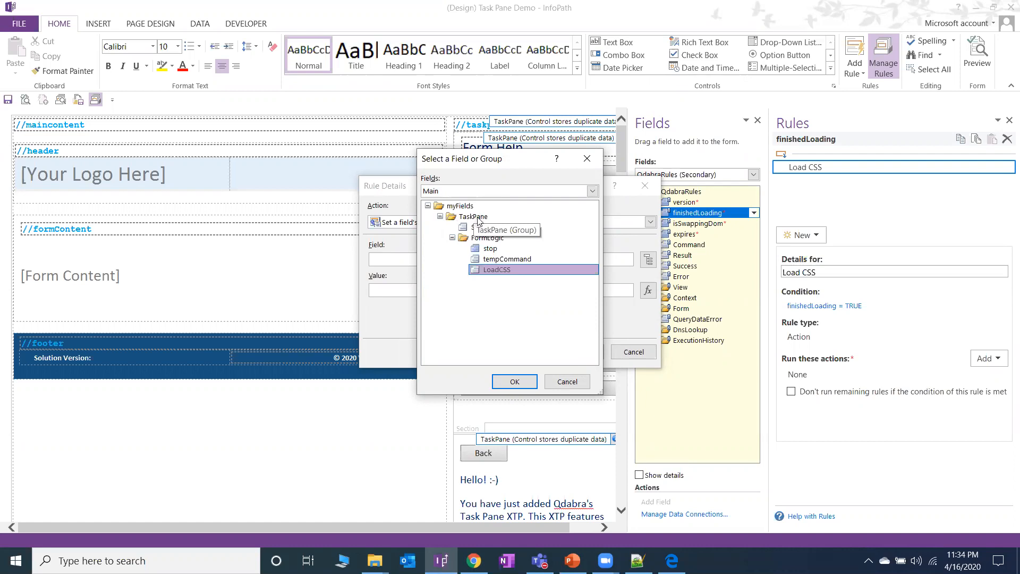
double_click(497, 270)
left_click(501, 290)
type("go")
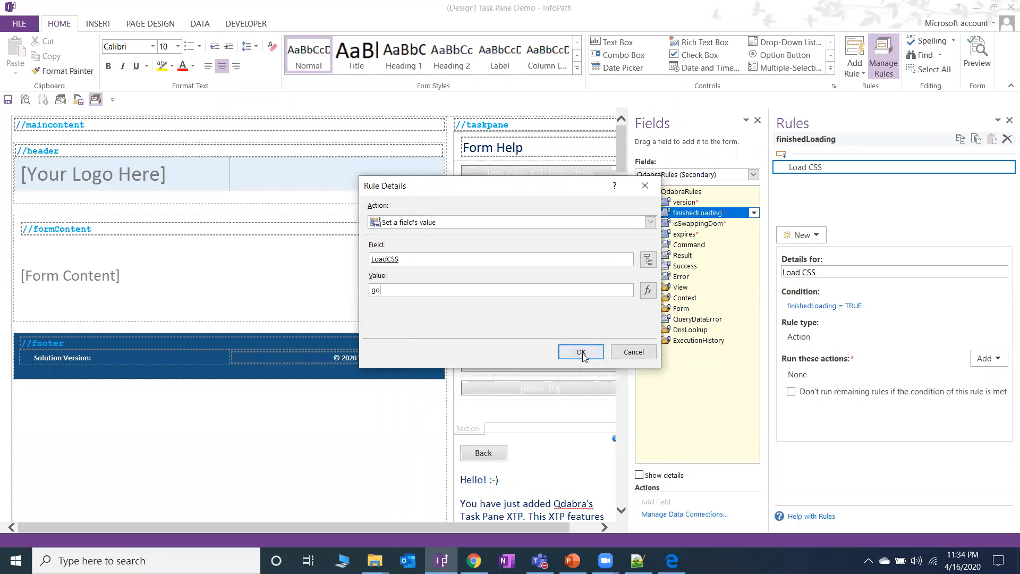
left_click(581, 352)
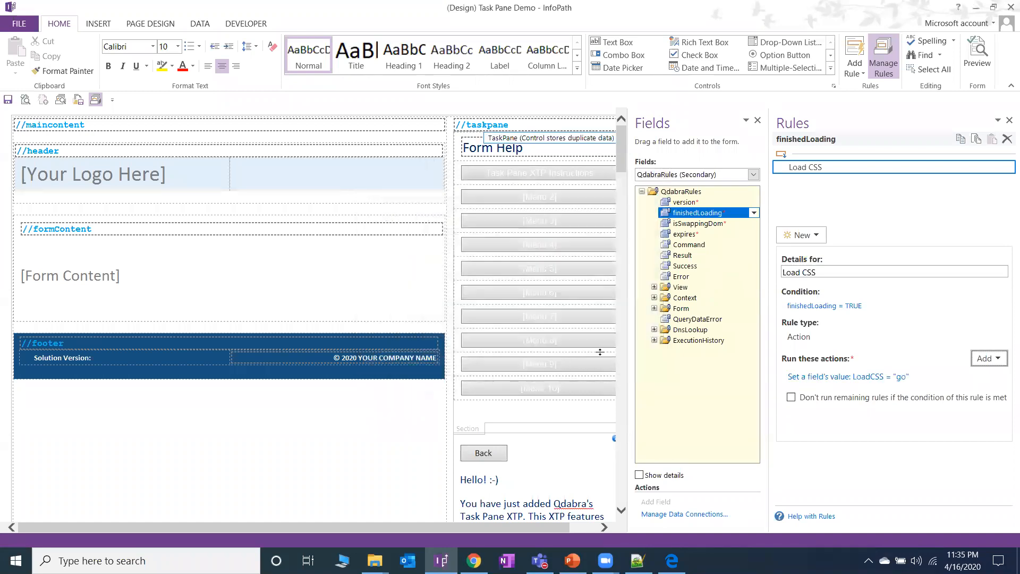
Step: Display the rules of the LoadCSS field in the main data source's FormLogic group and select its Load CSS rule
left_click(726, 175)
left_click(719, 186)
left_click(654, 202)
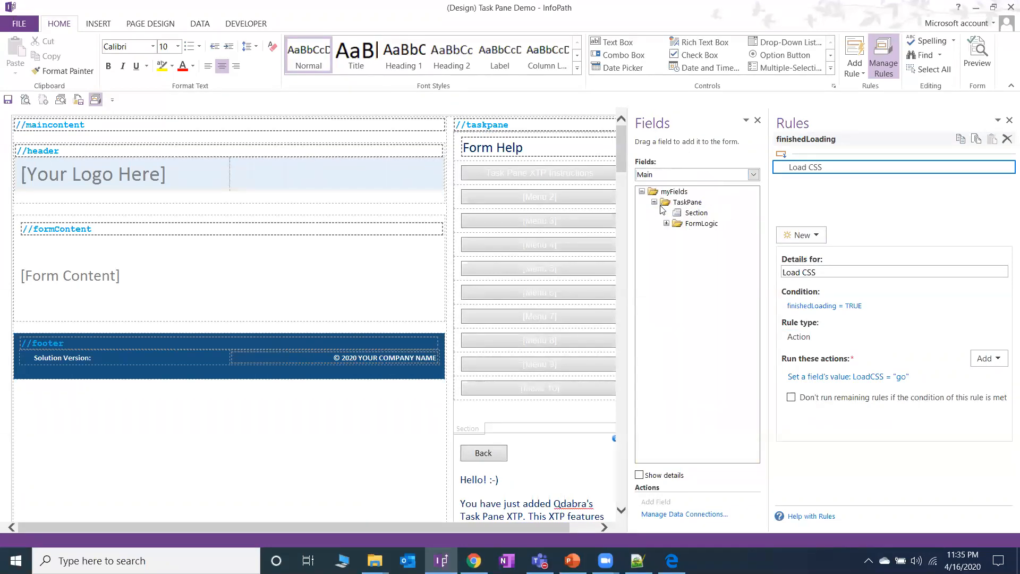
left_click(666, 223)
left_click(709, 256)
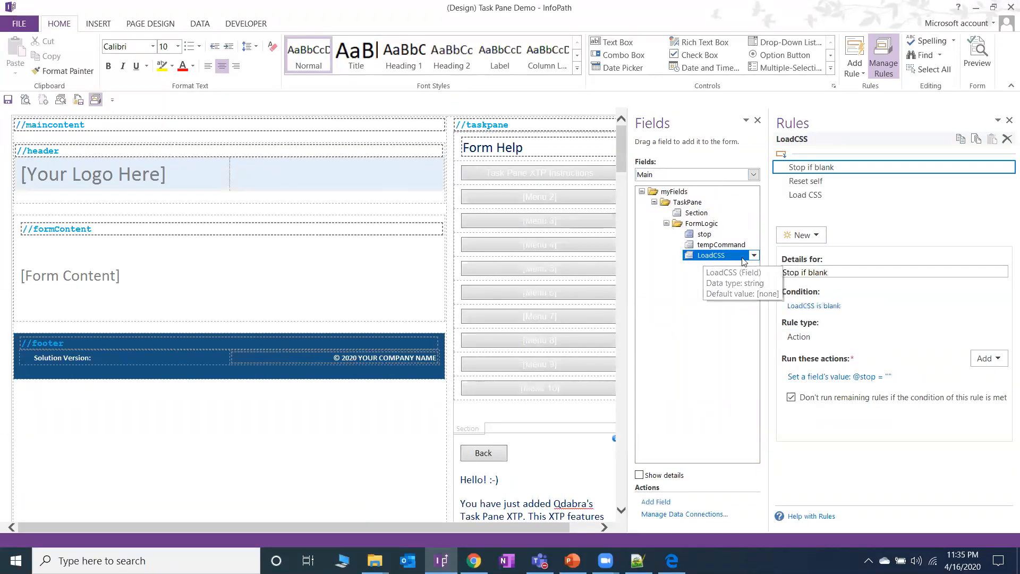
left_click_drag(628, 287, 590, 291)
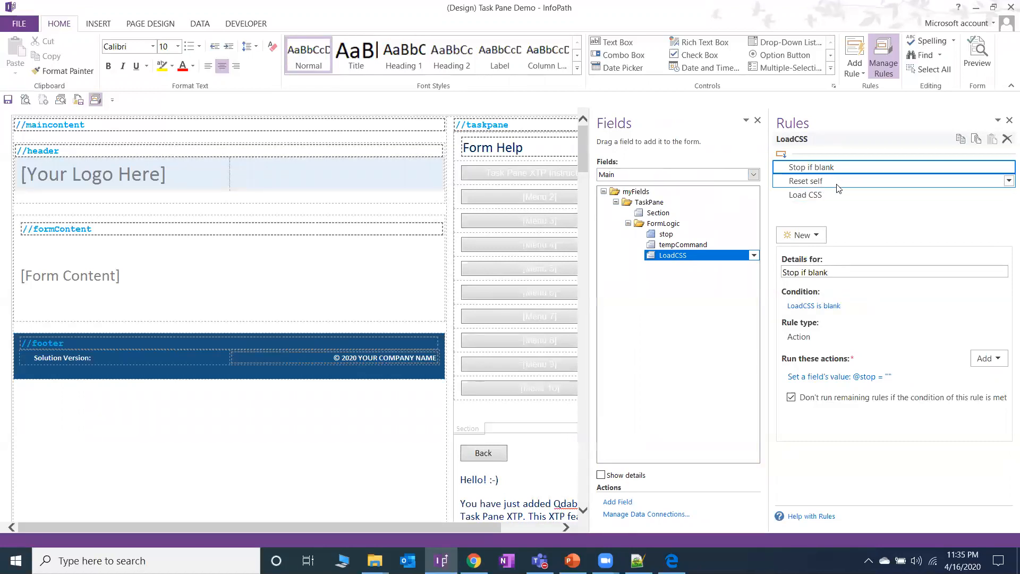
left_click(837, 200)
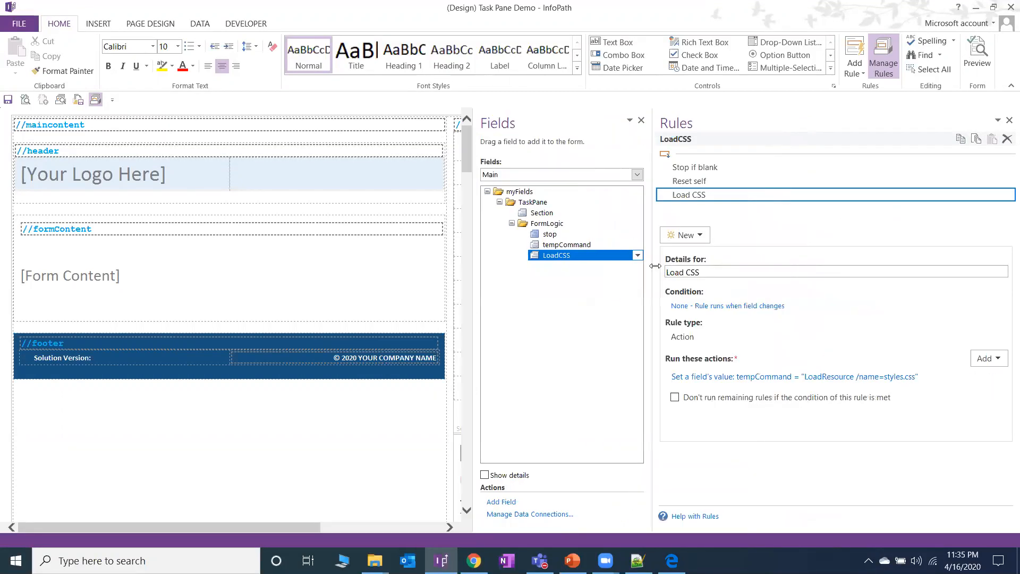
Step: Change the target field of the Load CSS rule's LoadResource action to Command in the QdabraRules secondary data source
left_click(822, 378)
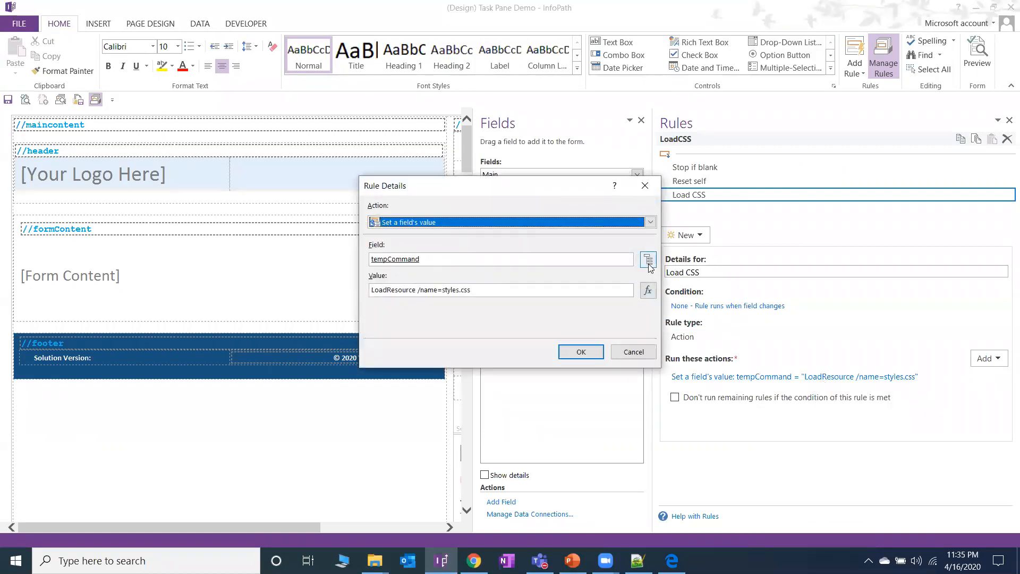
left_click(647, 259)
left_click(519, 190)
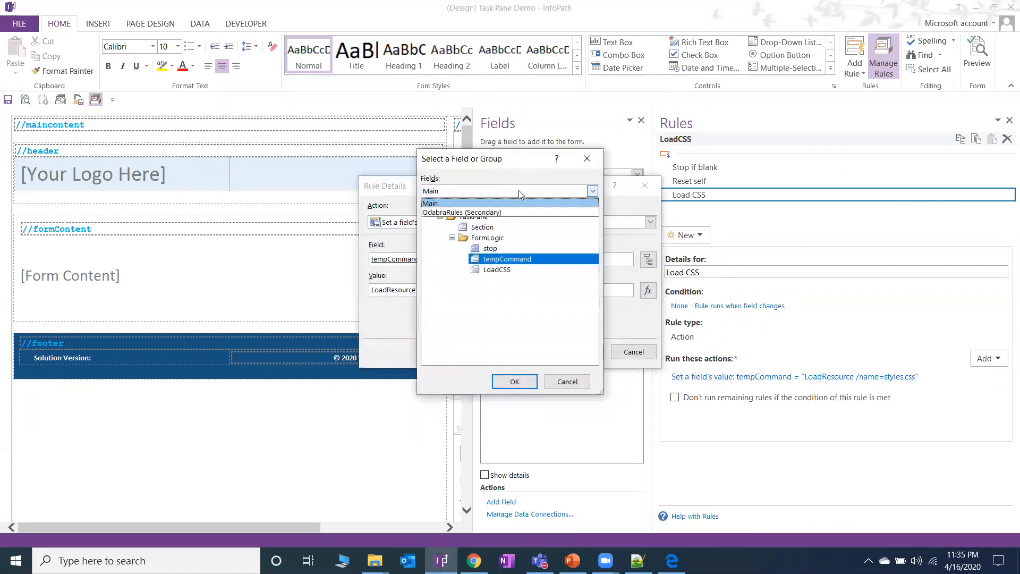
left_click(517, 211)
double_click(484, 260)
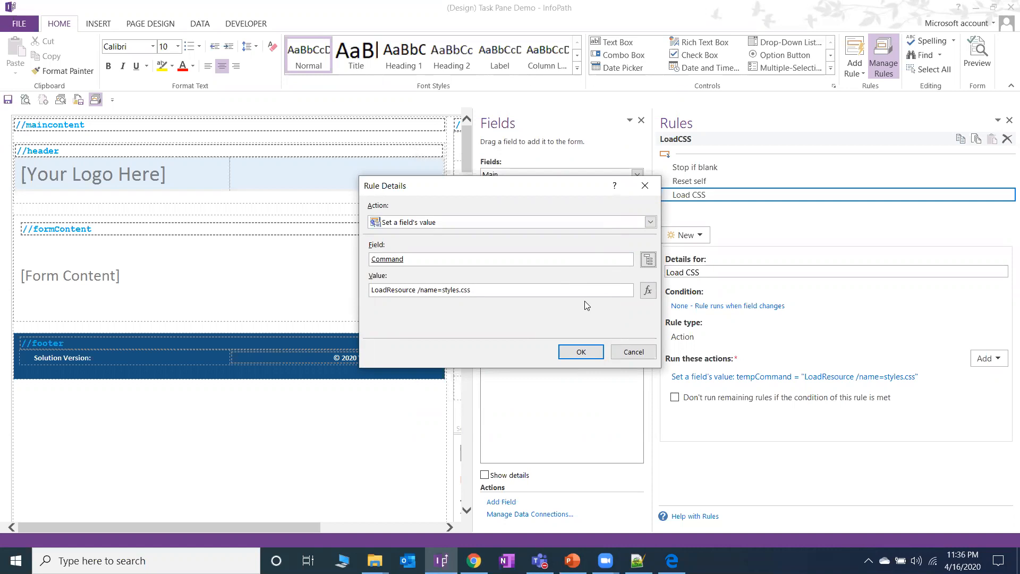
left_click(438, 259)
left_click_drag(416, 291, 371, 292)
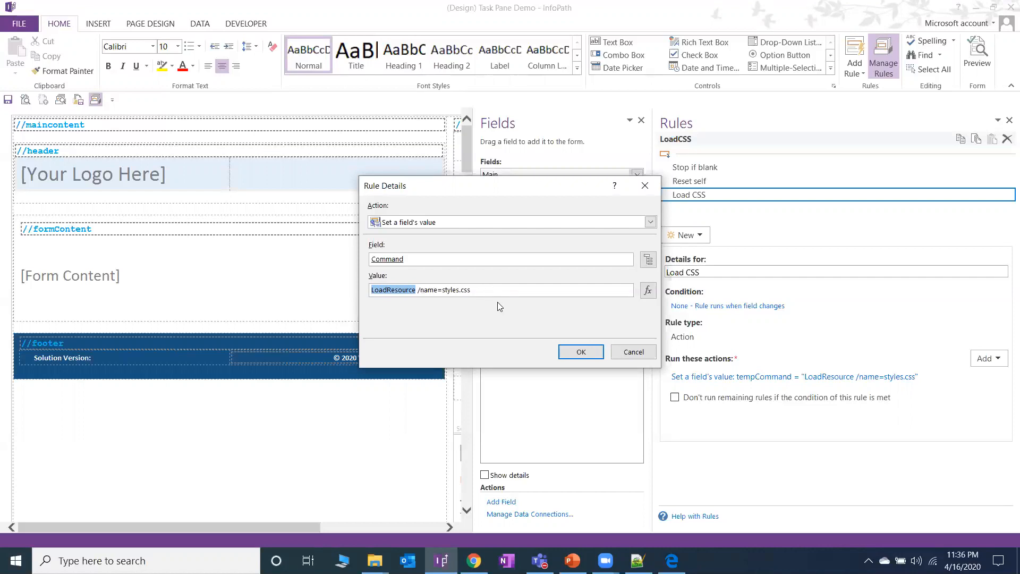
left_click_drag(489, 289, 417, 289)
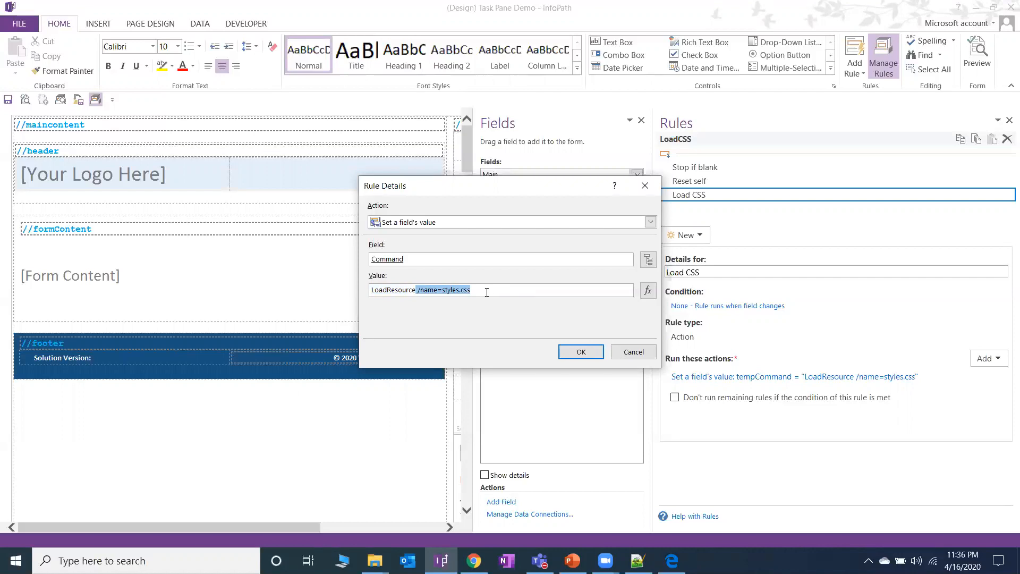
left_click(441, 289)
left_click_drag(442, 290, 471, 290)
left_click(546, 292)
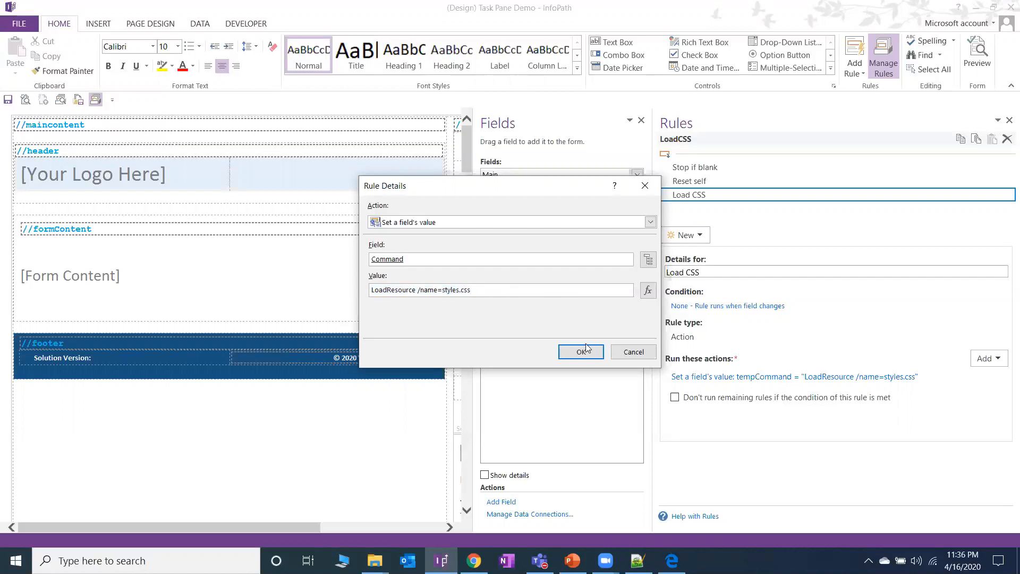
left_click_drag(417, 290, 447, 294)
left_click(581, 351)
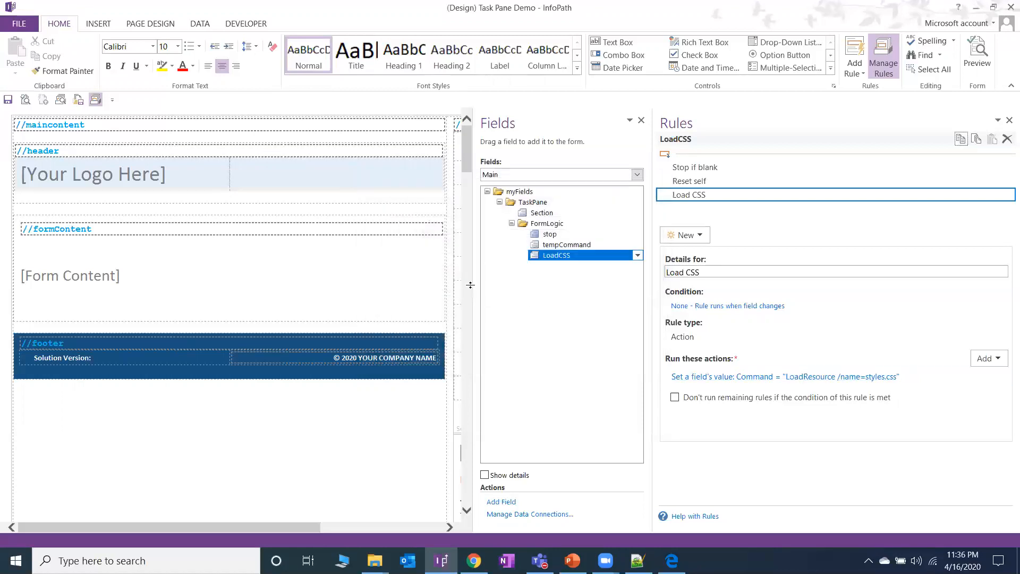
Step: Save the form template over the existing Task Pane Demo.xsn in the DEMO folder
left_click_drag(652, 249, 752, 253)
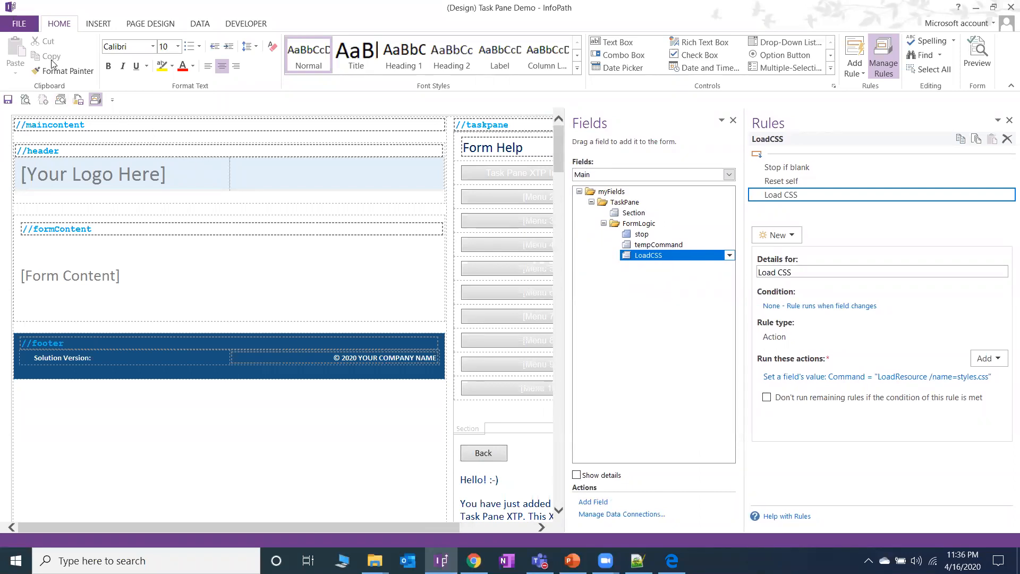
left_click(28, 29)
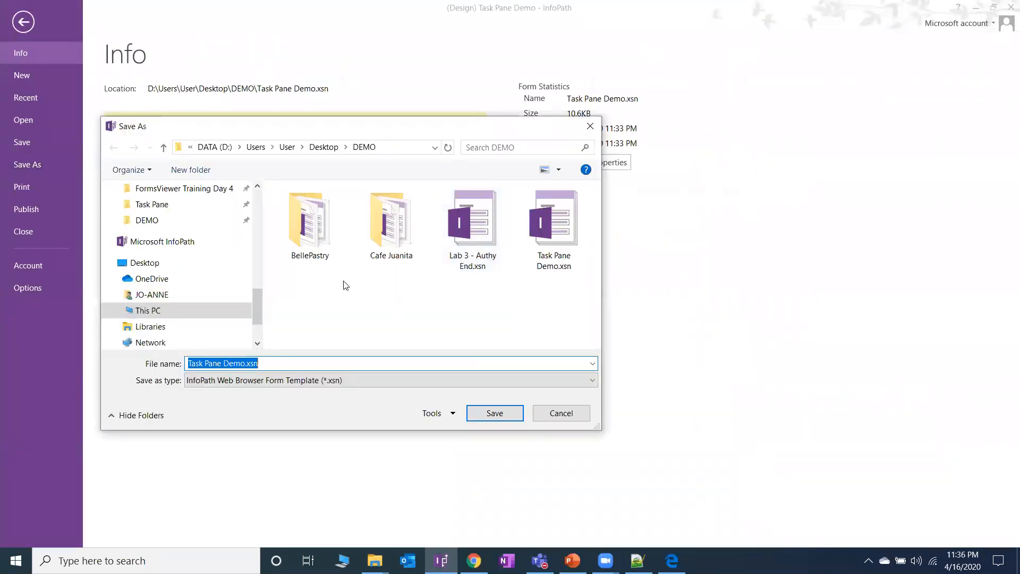
left_click(539, 263)
left_click(499, 413)
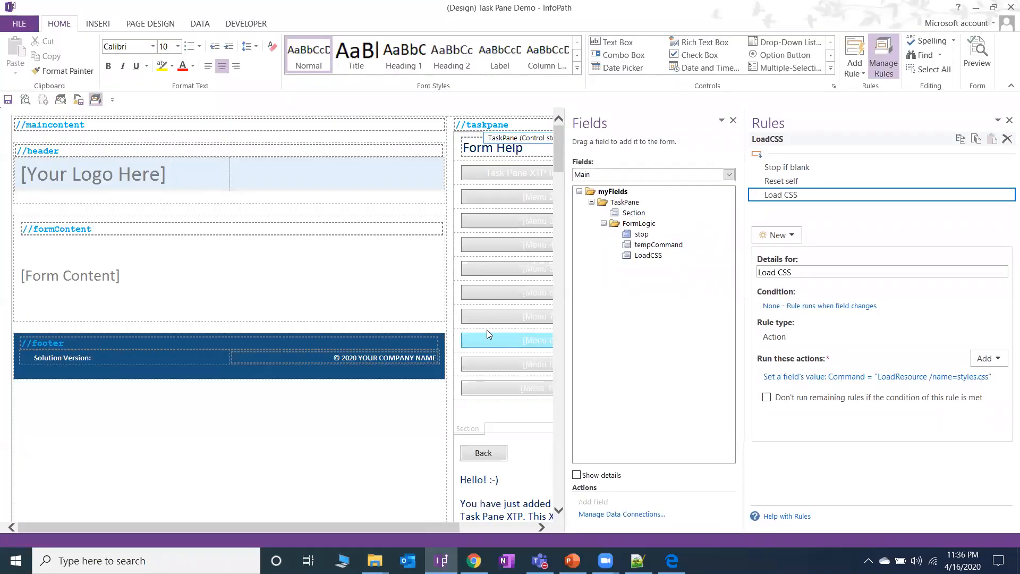
Step: Check the form template's resource files for styles.css
left_click(202, 25)
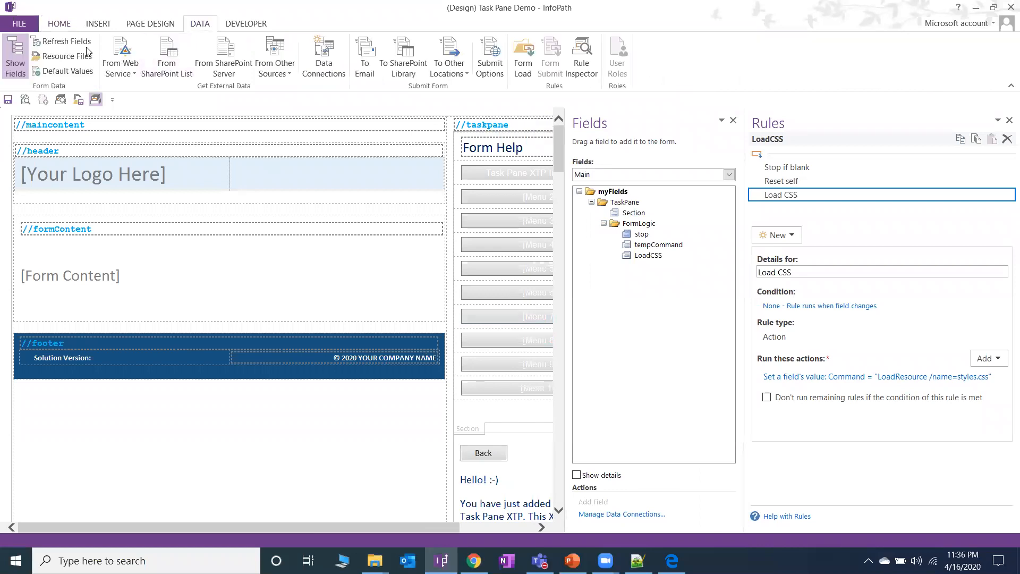
left_click(75, 56)
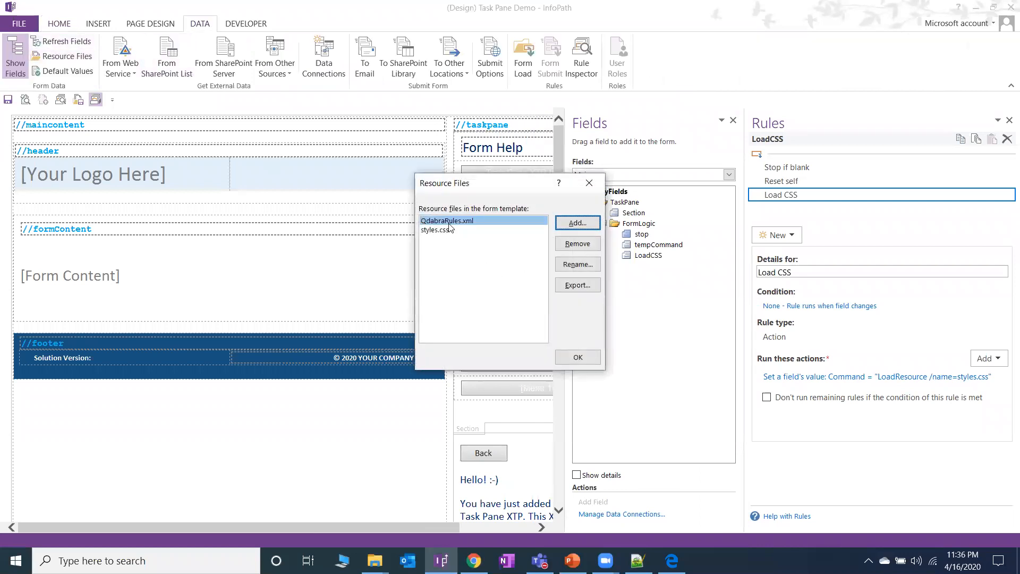
left_click(449, 229)
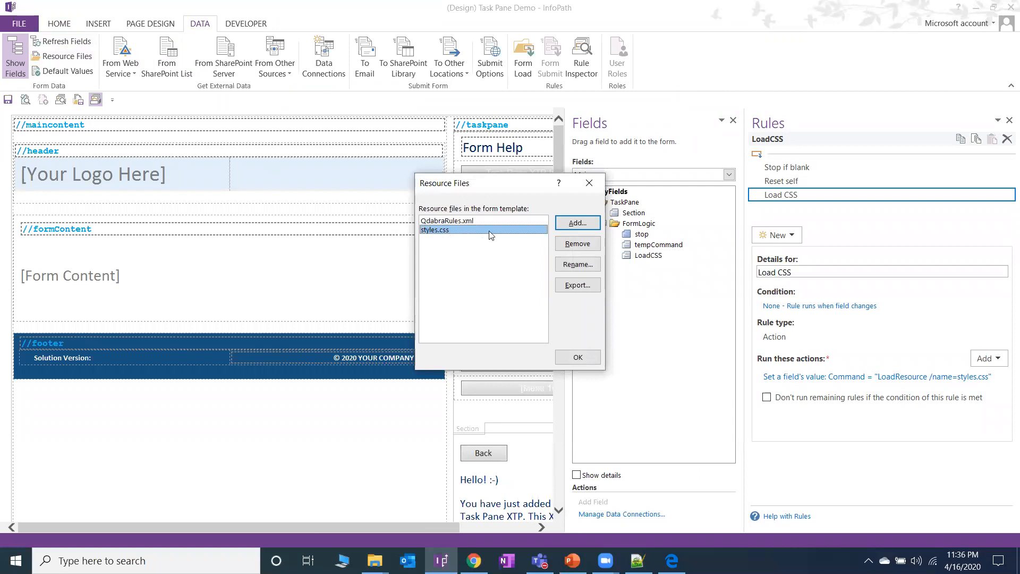
left_click(589, 183)
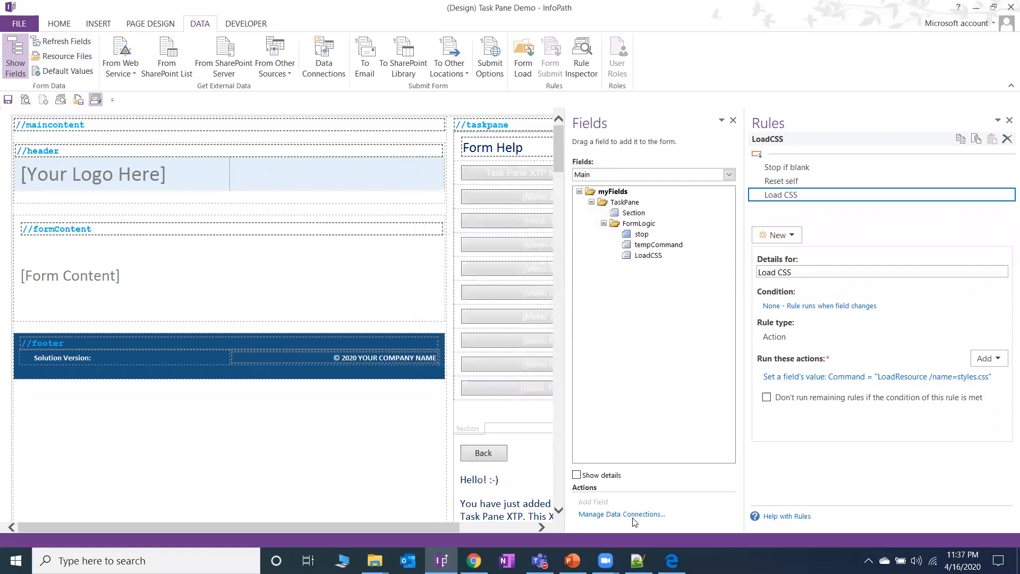
Step: Switch to the lab PDF in Edge and review the remaining instructions after the Load CSS rule change
left_click(671, 560)
scroll(693, 417, "down", 10)
scroll(696, 421, "down", 5)
scroll(696, 421, "down", 15)
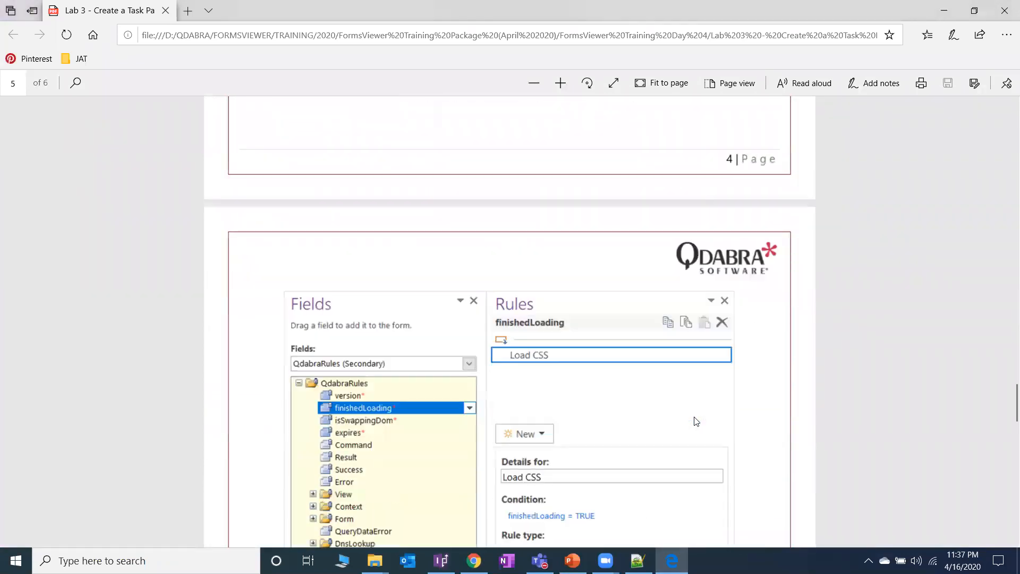
scroll(695, 421, "down", 8)
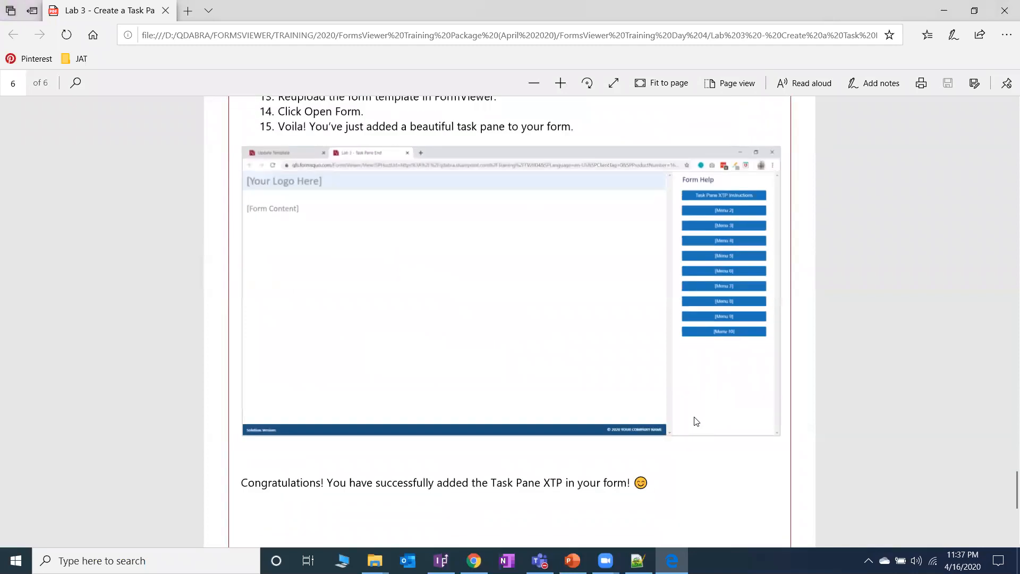
scroll(693, 416, "up", 10)
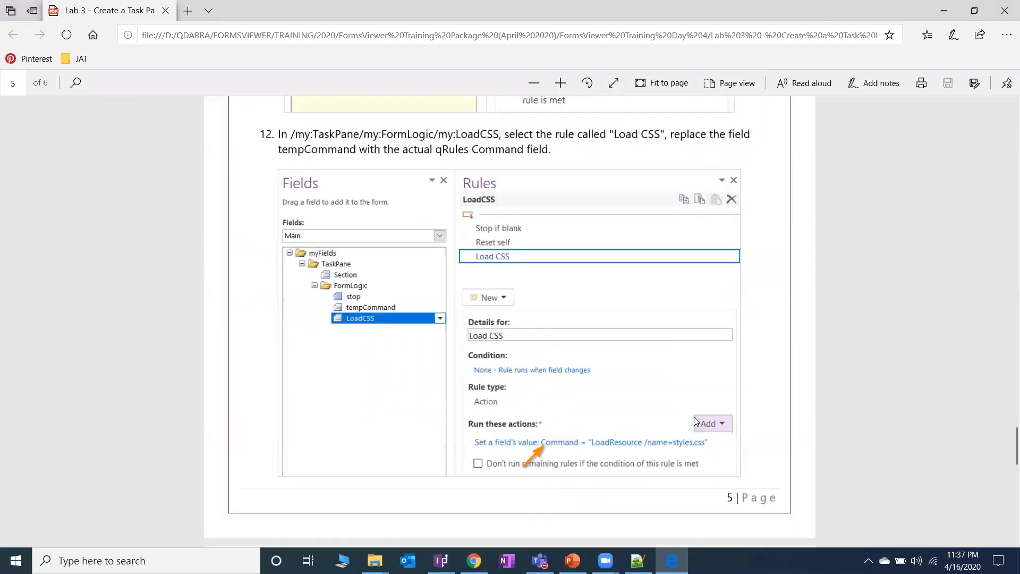
scroll(495, 524, "down", 5)
Step: Update the Lab 3 - Task Pane End template in FormsViewer with the saved Task Pane Demo file and open the form
mouse_move(474, 560)
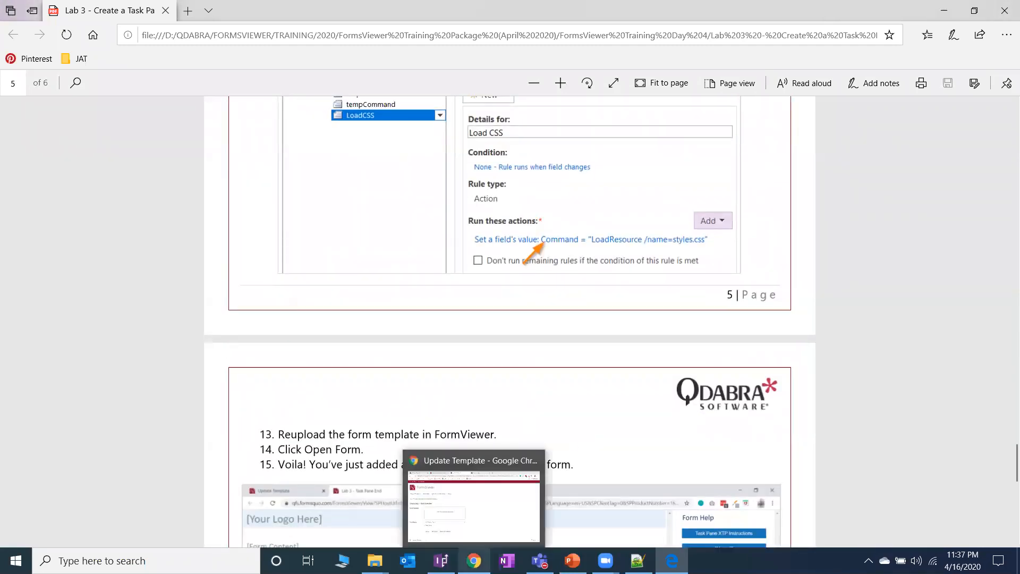
left_click(474, 512)
left_click(1007, 531)
left_click(375, 560)
left_click(311, 512)
left_click_drag(669, 375, 208, 319)
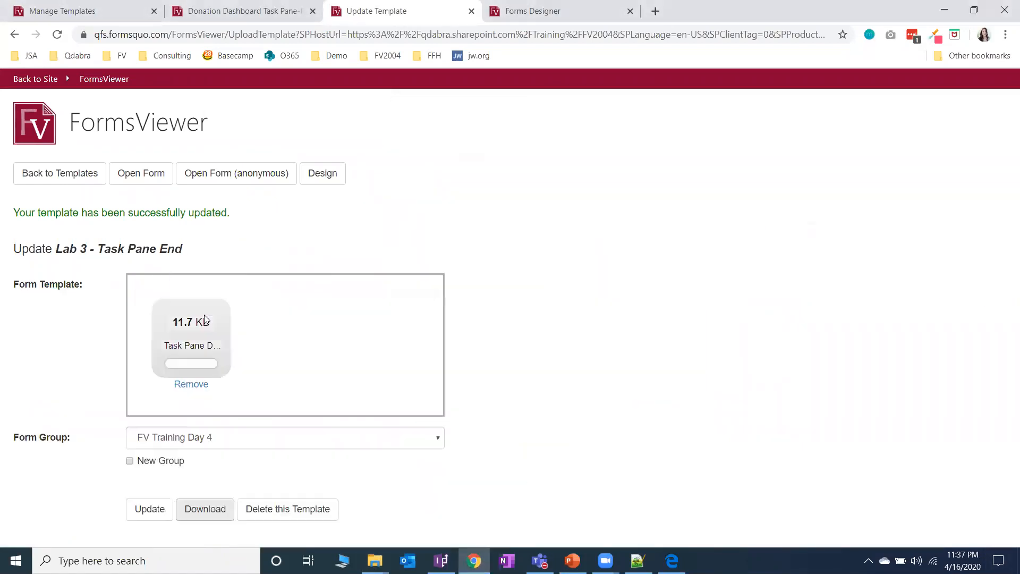
left_click(151, 507)
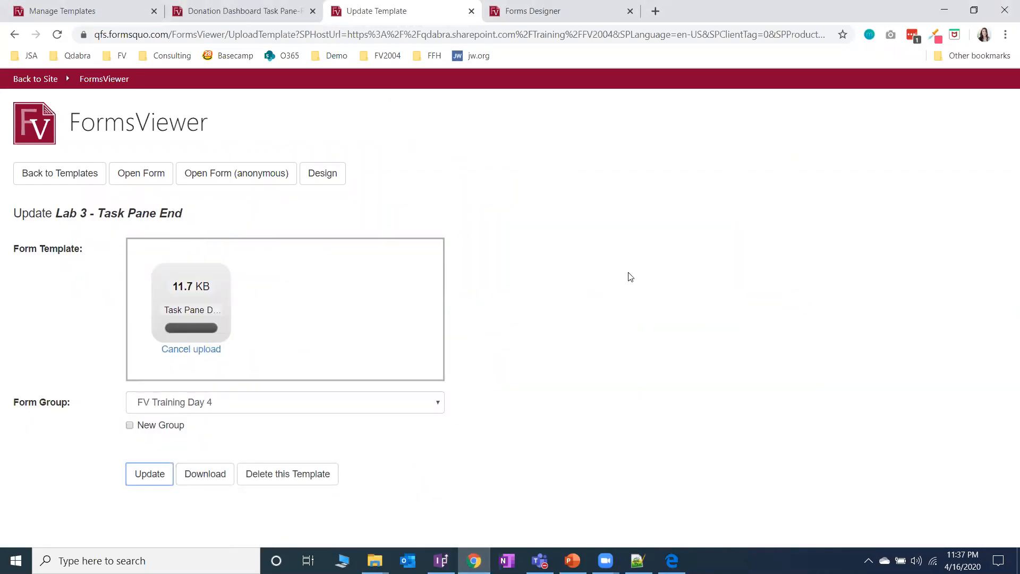
left_click(151, 174)
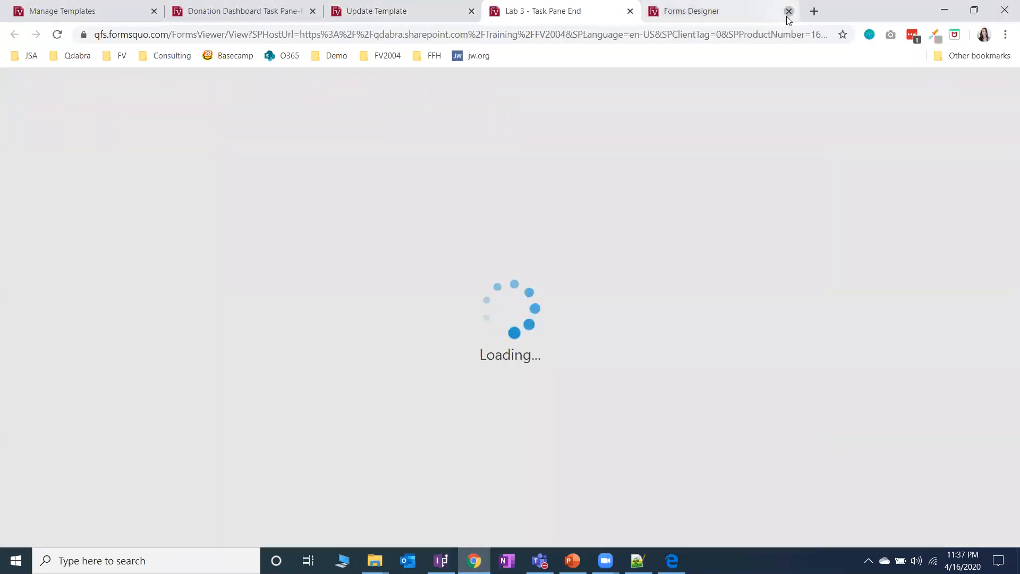
left_click(787, 13)
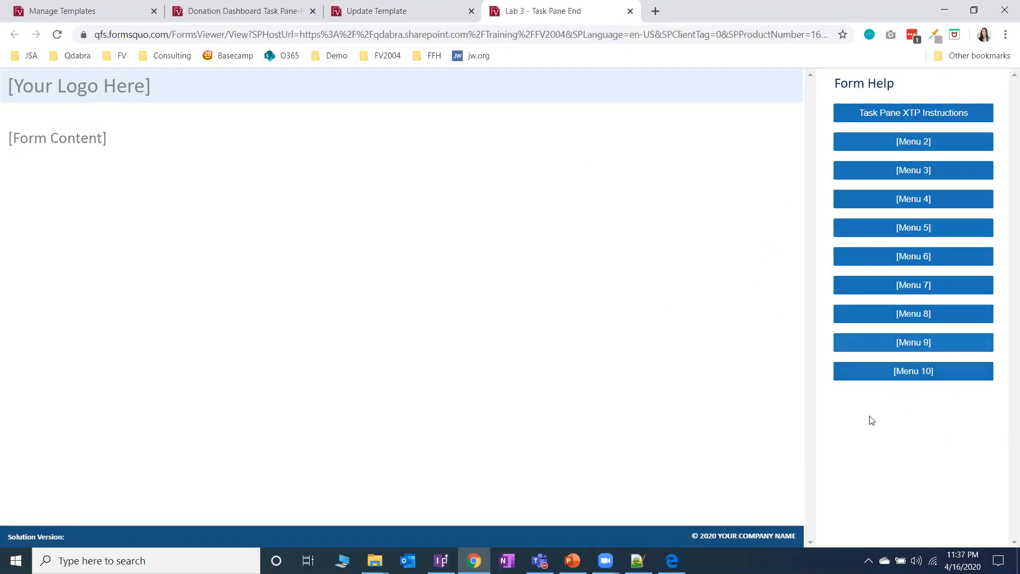
Step: Return to InfoPath, close the rules display and delete the [Your Logo Here] placeholder from the header
key("alt+Tab")
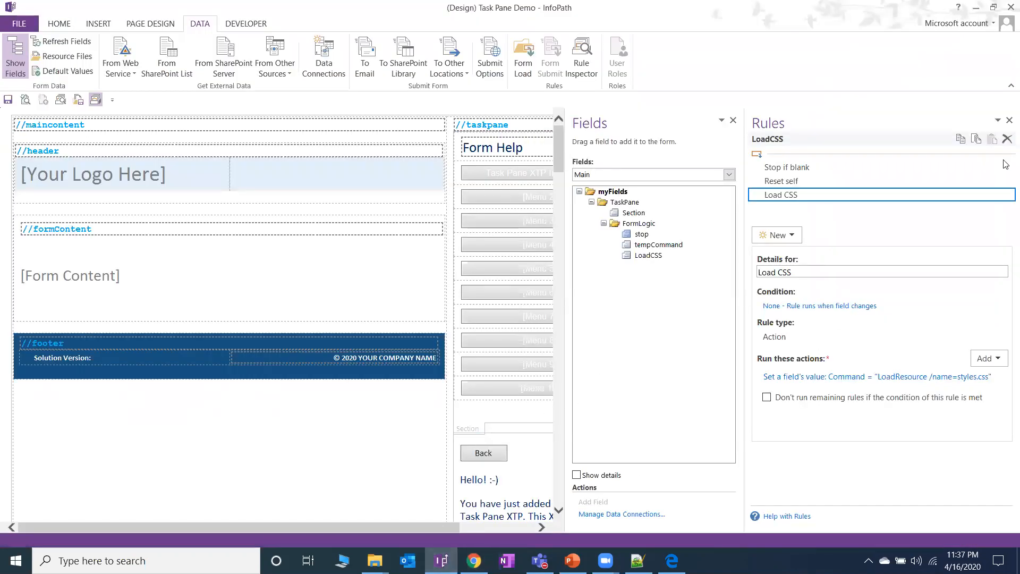
left_click(1009, 120)
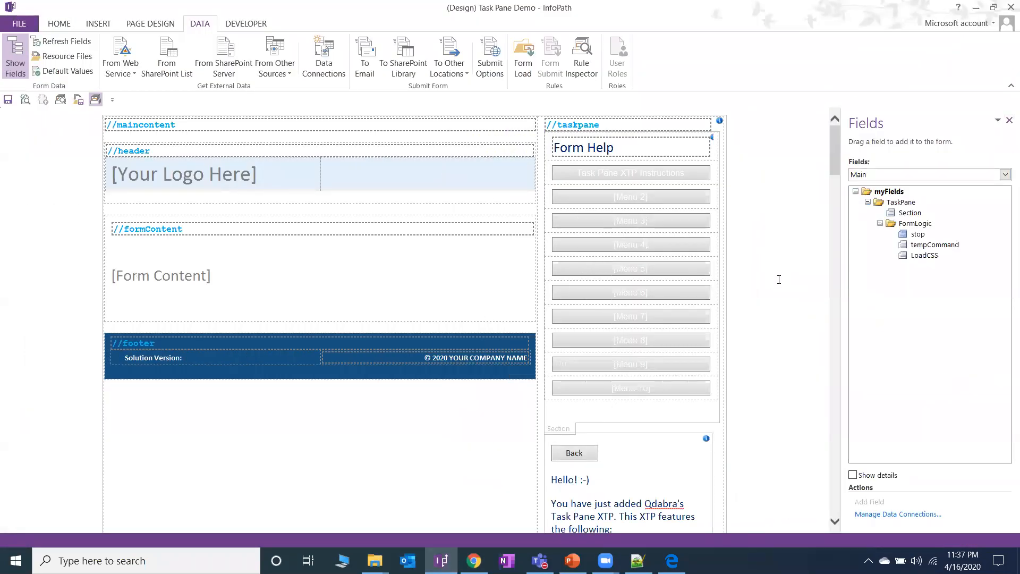
left_click(269, 192)
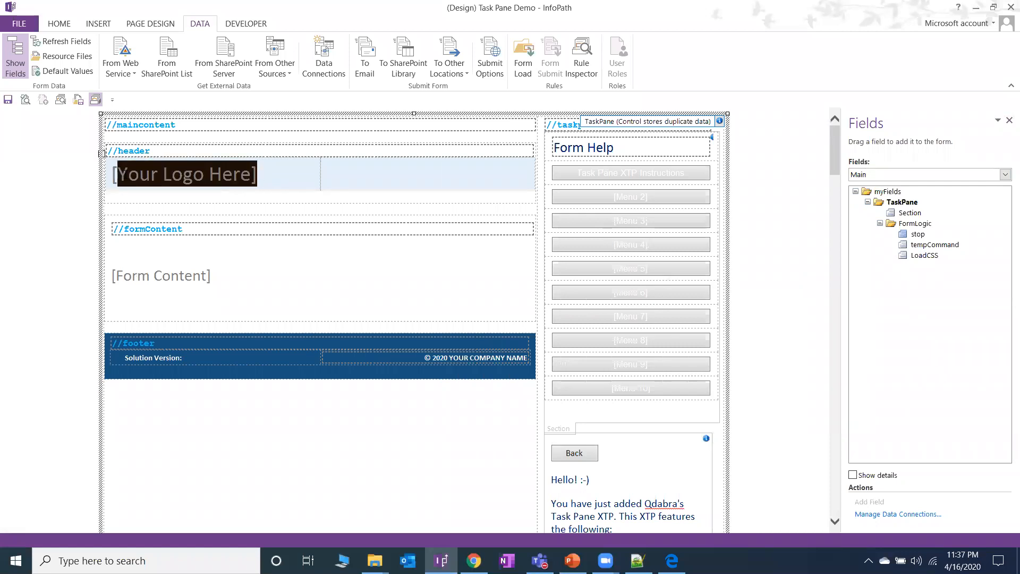
key("BackSpace")
key("BackSpace")
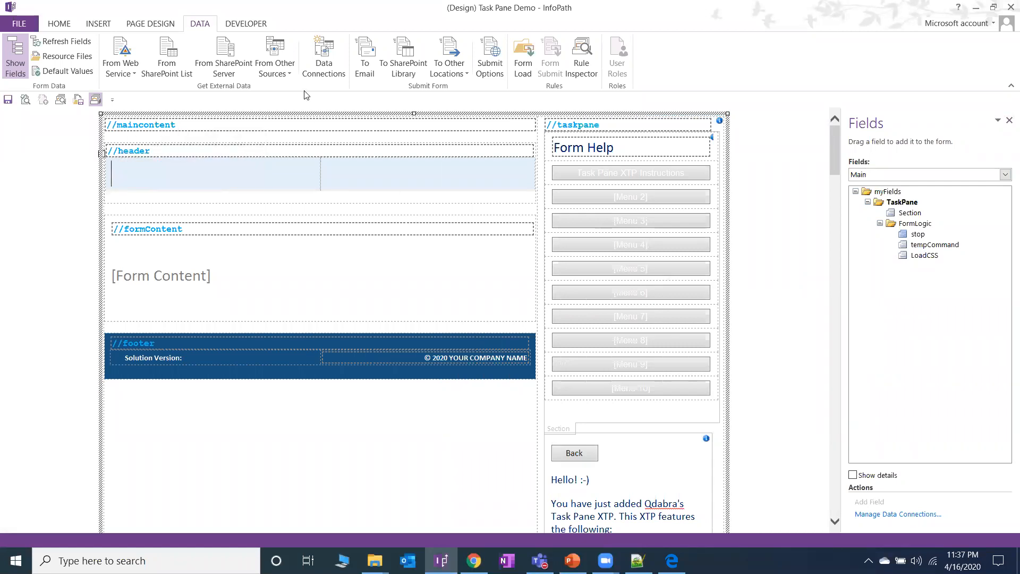
Step: Insert the Qdabra Software logo picture from QDABRA's MY TEMPLATES folder into the first cell of the header
left_click(96, 28)
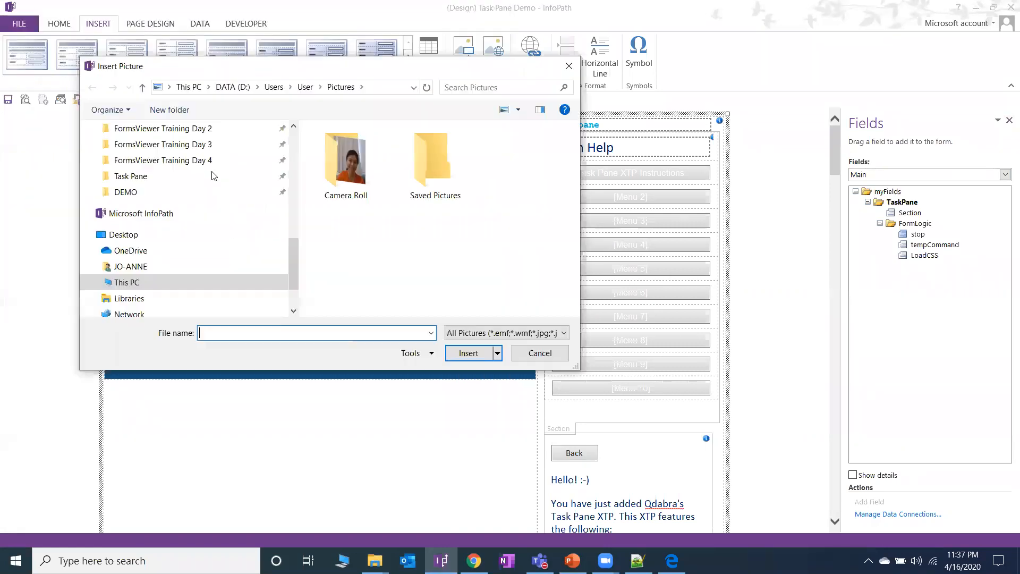
scroll(201, 177, "up", 1)
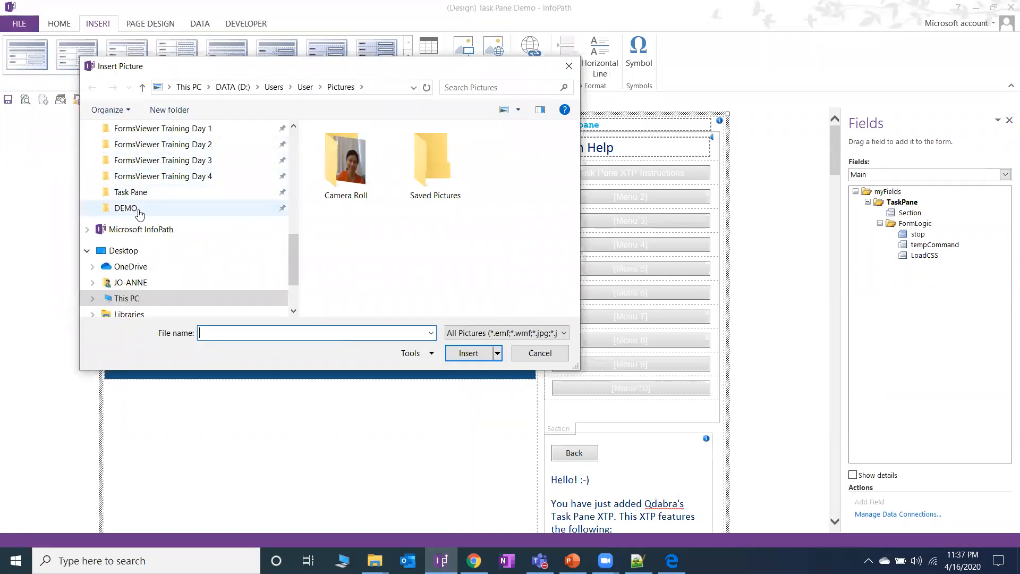
left_click(109, 207)
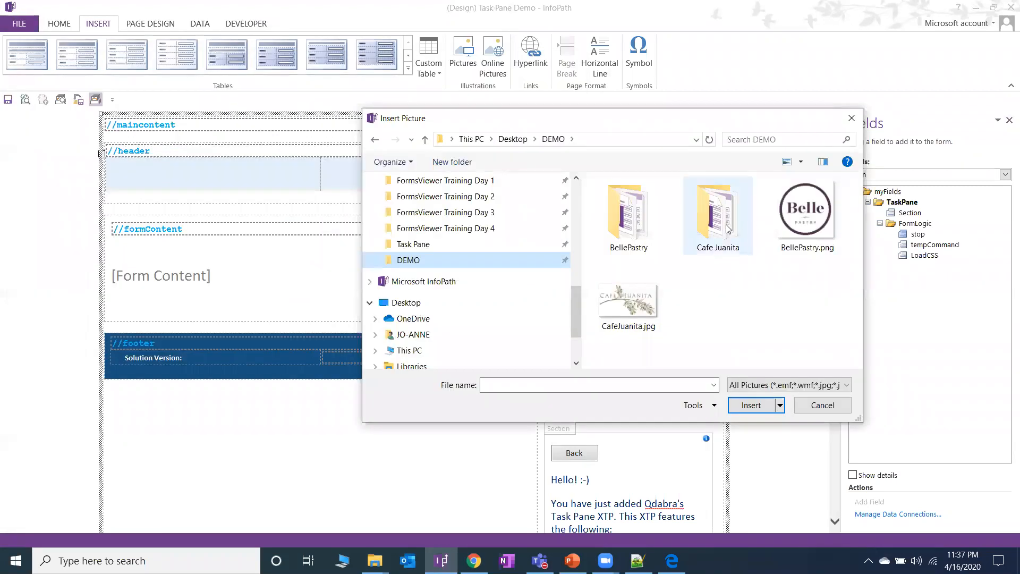
scroll(492, 253, "up", 2)
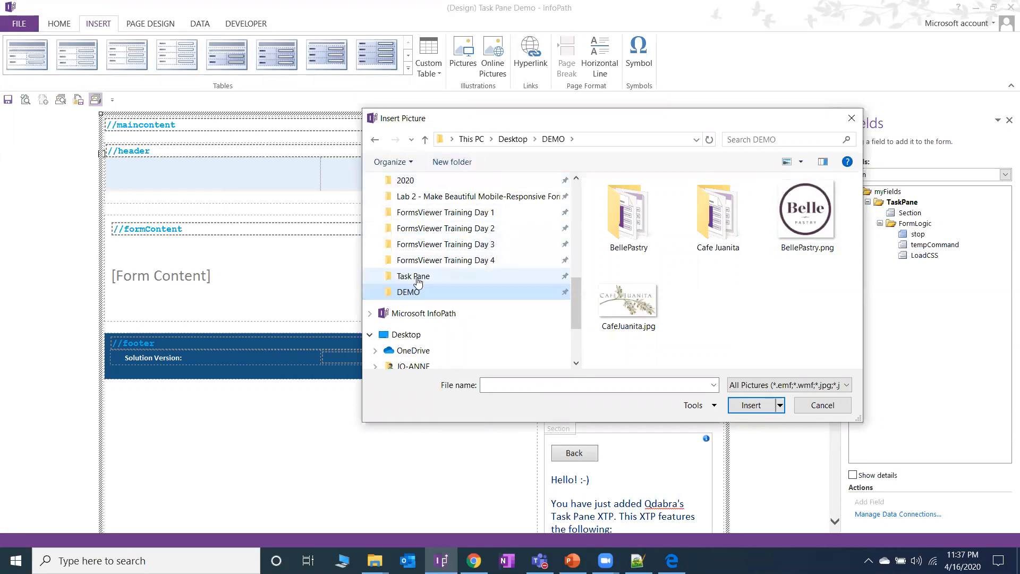
left_click(546, 139)
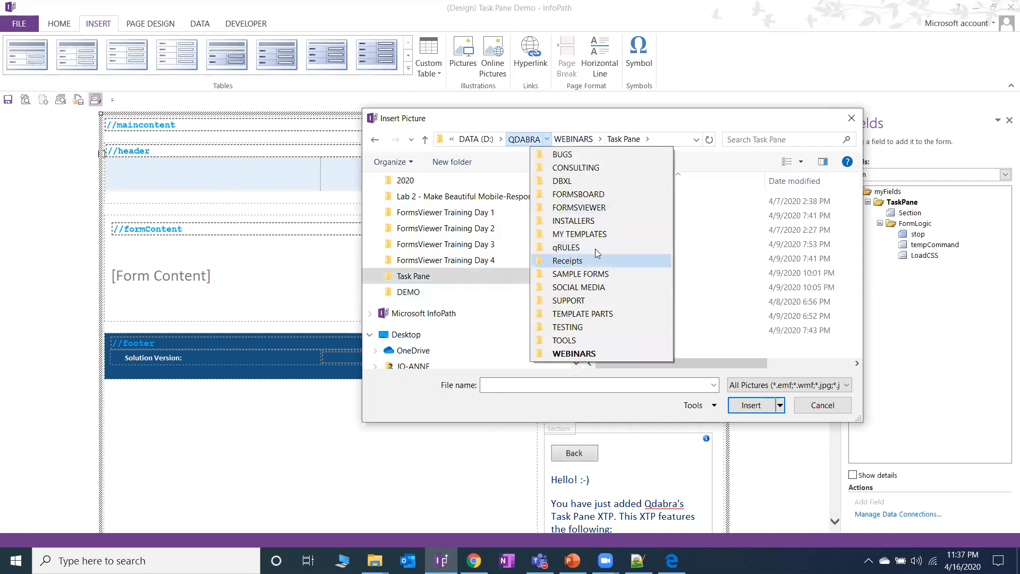
left_click(520, 140)
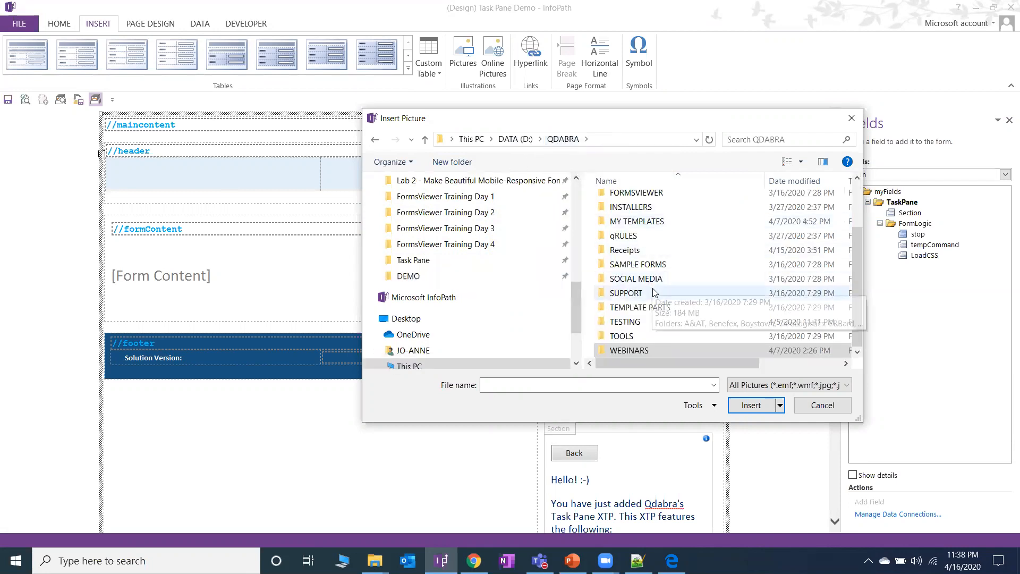
left_click(658, 223)
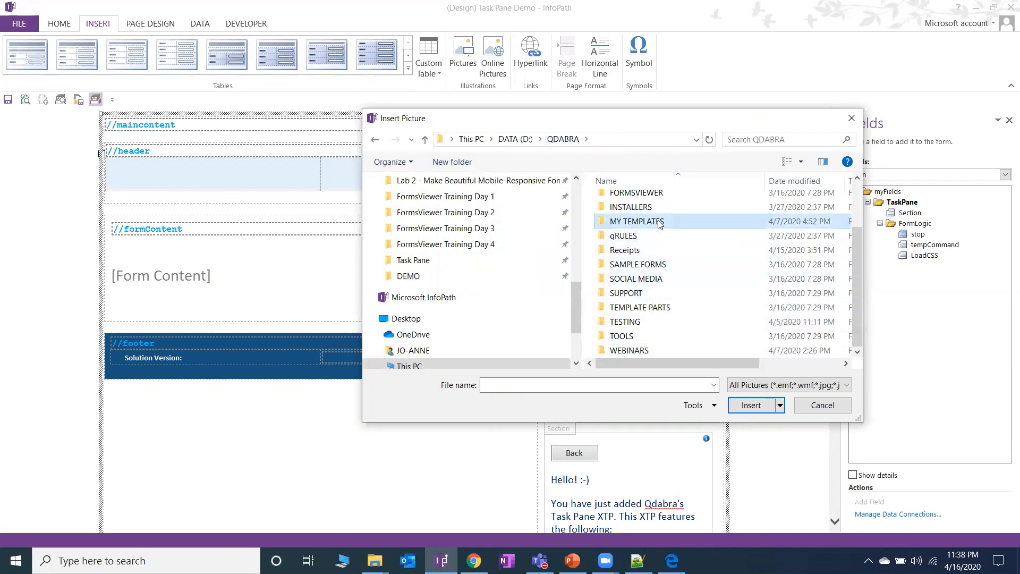
double_click(657, 223)
double_click(659, 221)
double_click(729, 335)
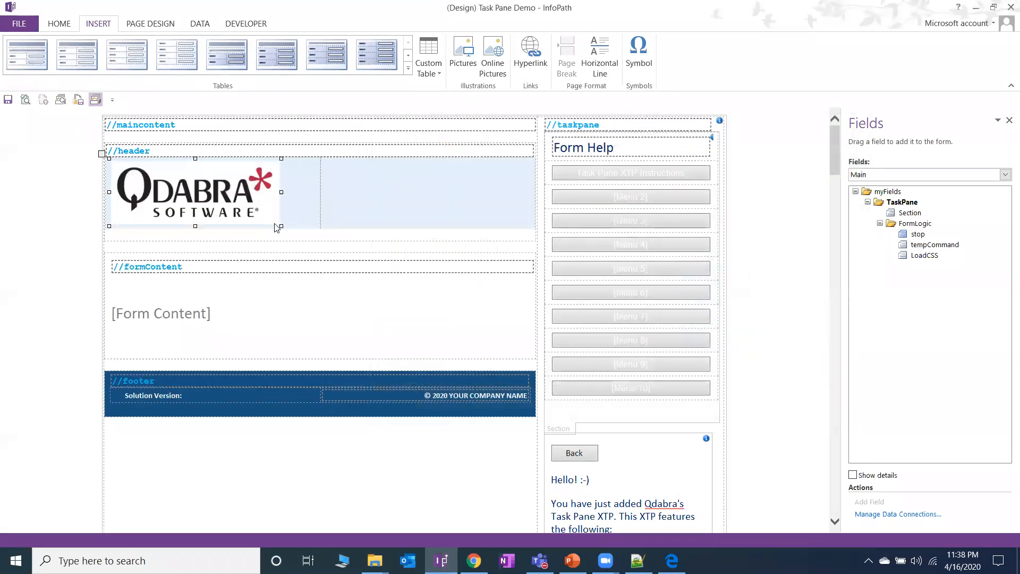
Step: Shrink the logo in the header and remove the light blue shading from the header table
mouse_move(281, 226)
left_mouse_down()
mouse_move(229, 181)
mouse_move(345, 195)
left_mouse_up()
left_click(281, 181)
right_click(341, 192)
left_click(395, 332)
left_click(429, 170)
left_click(399, 195)
left_click(561, 390)
left_click(280, 187)
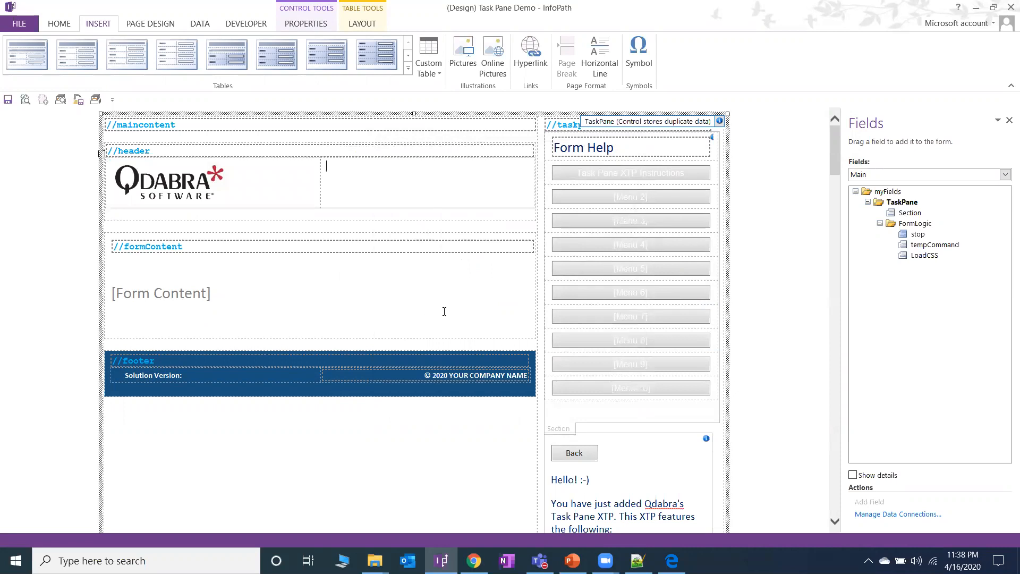
Step: Delete the [Form Content] placeholder text from the formContent section
left_click_drag(218, 297, 118, 296)
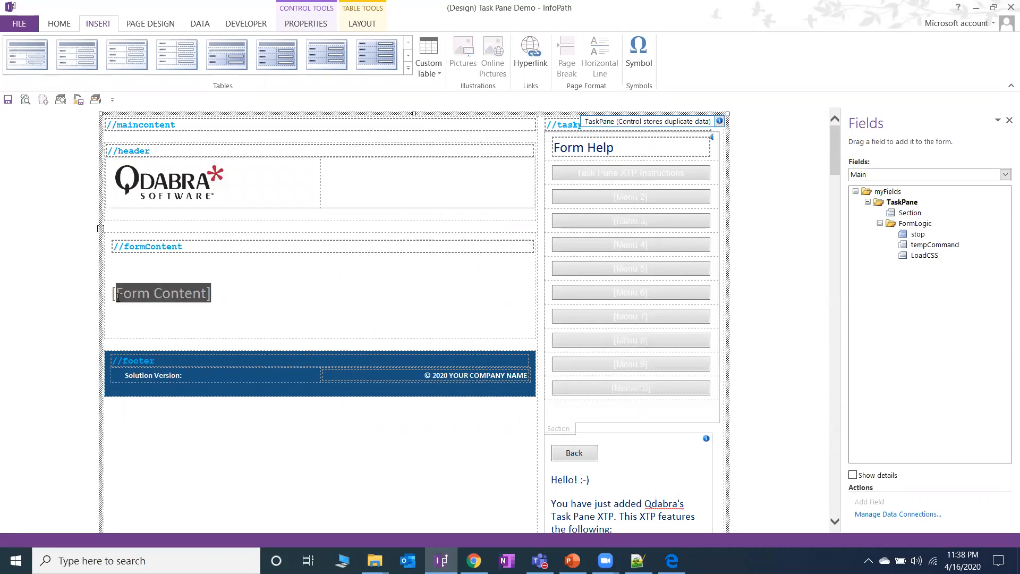
key("BackSpace")
key("BackSpace")
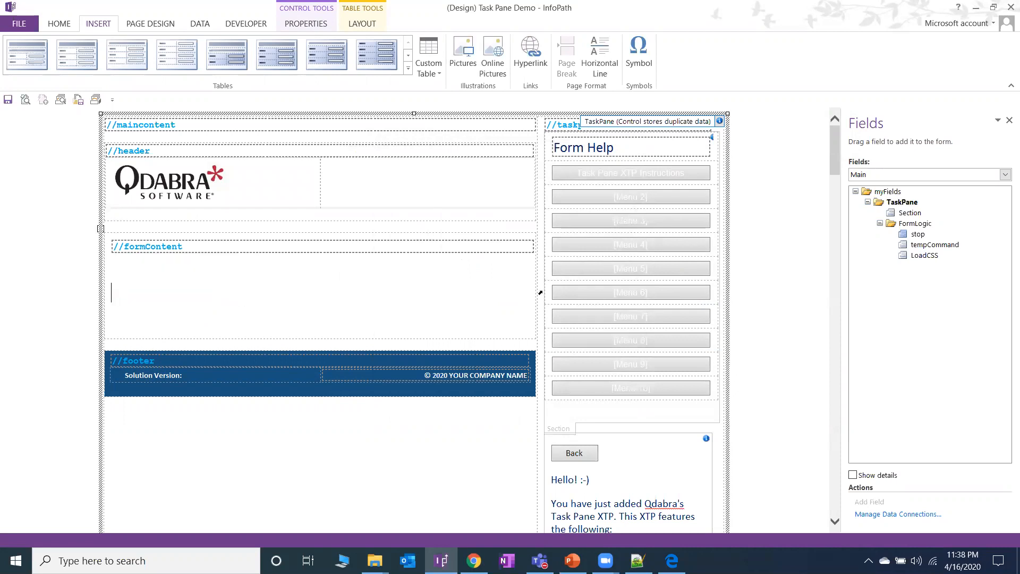
left_click(313, 277)
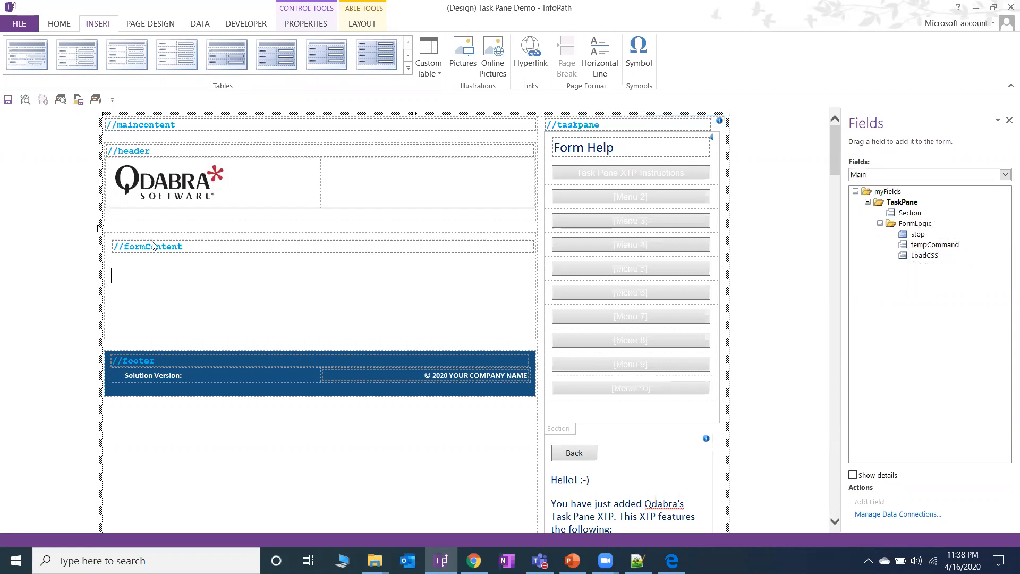
left_click(201, 249)
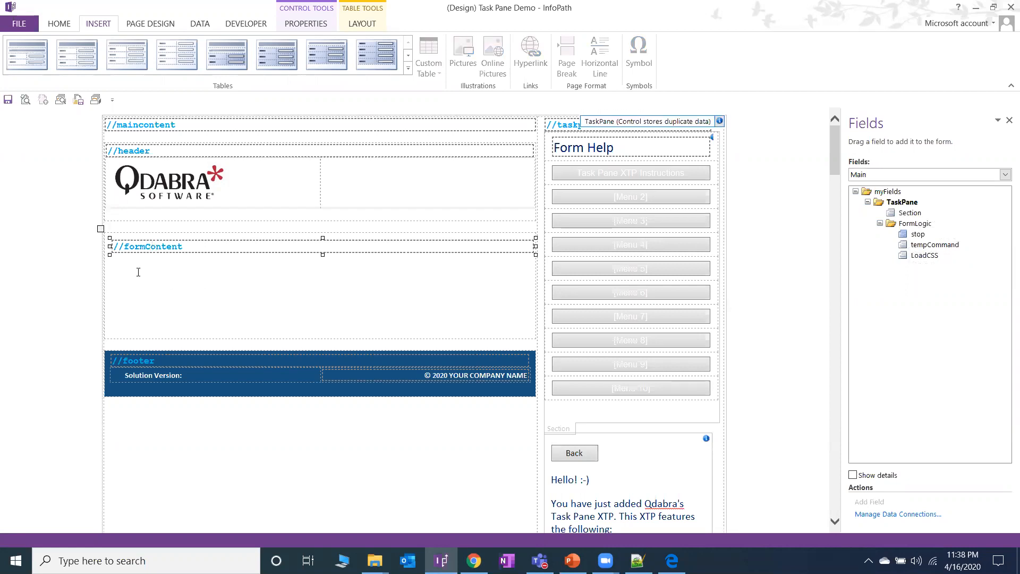
left_click(199, 274)
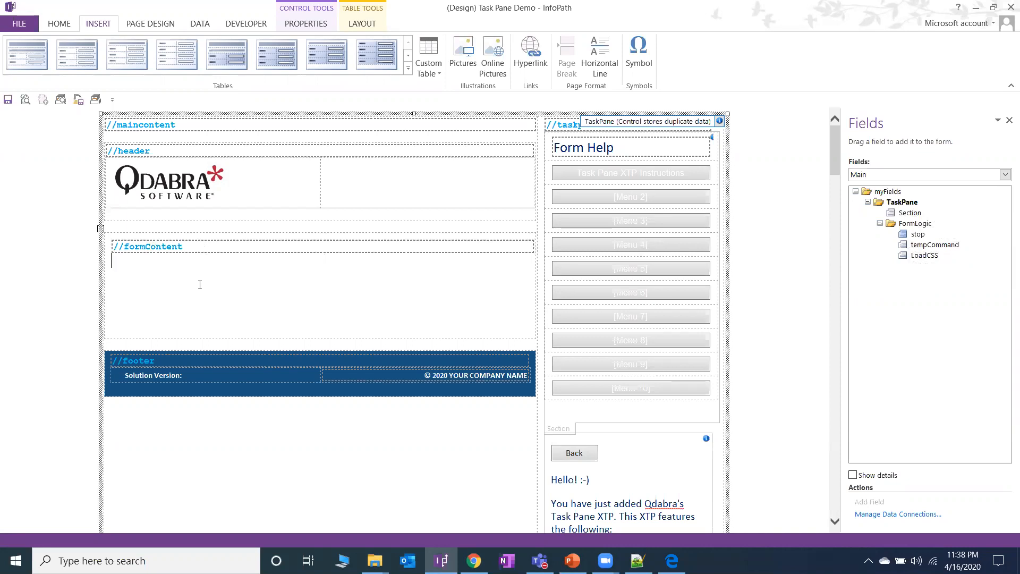
left_click(106, 266)
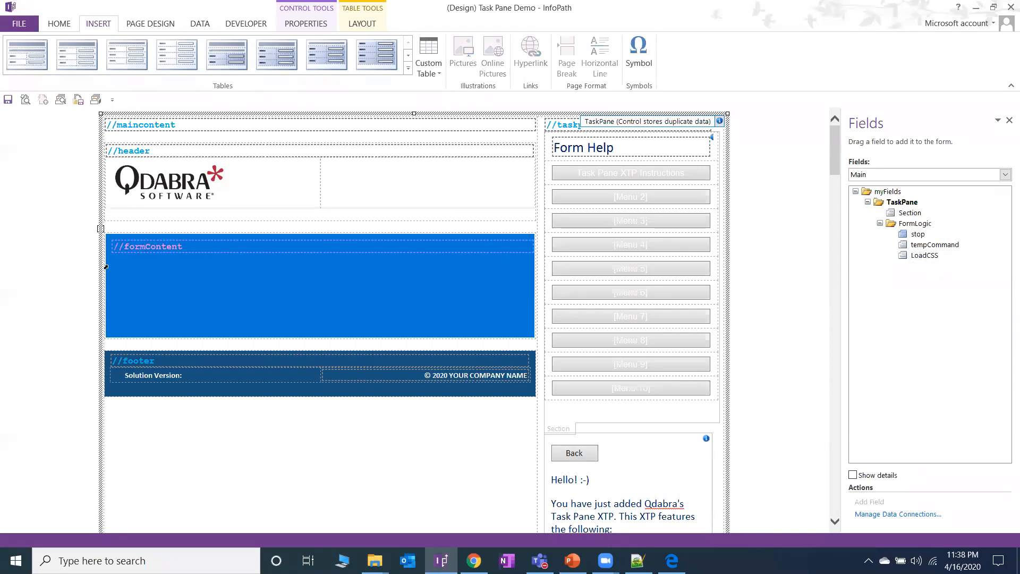
left_click(107, 390)
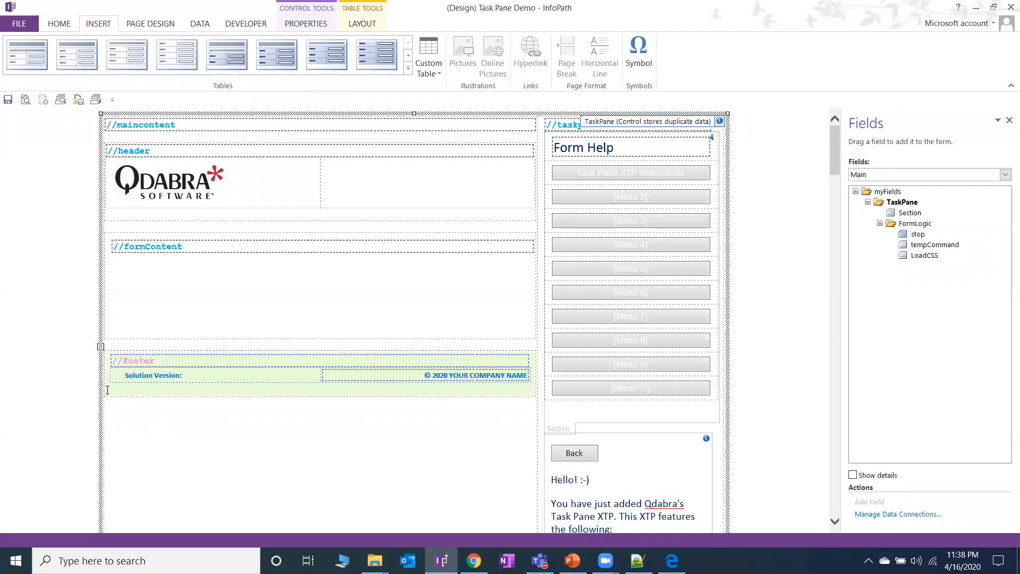
left_click(107, 332)
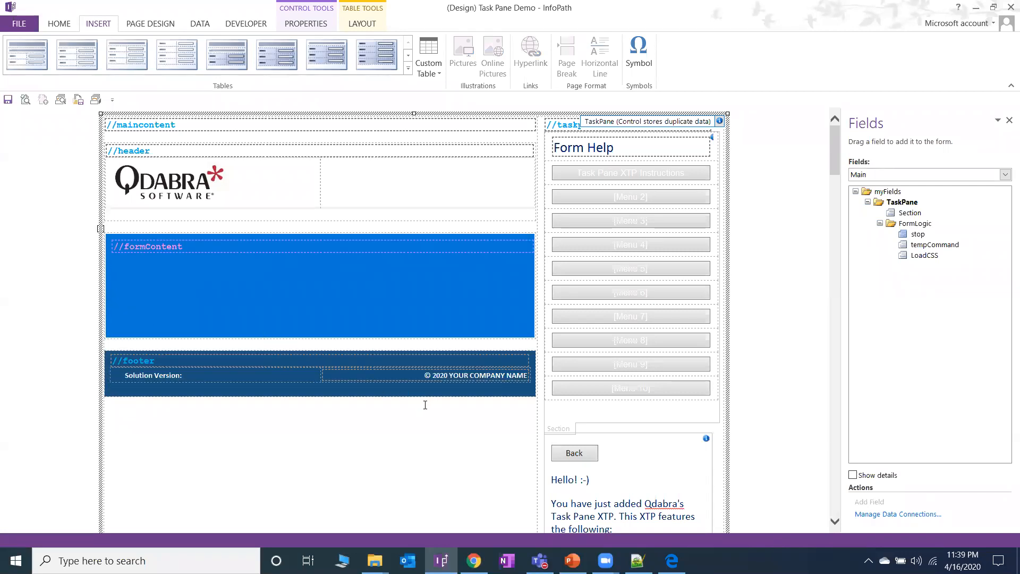
scroll(451, 364, "down", 5)
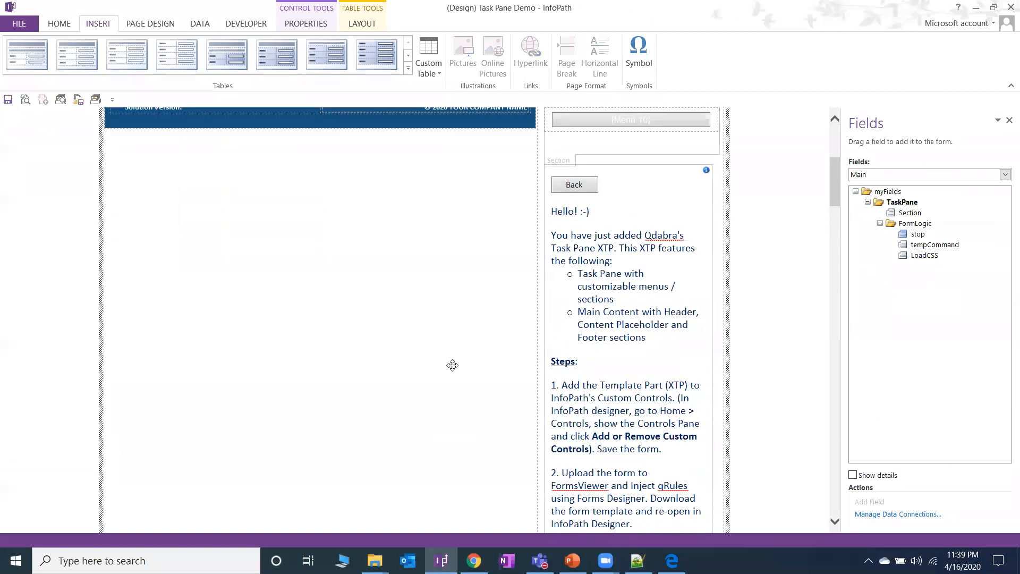
scroll(452, 365, "up", 5)
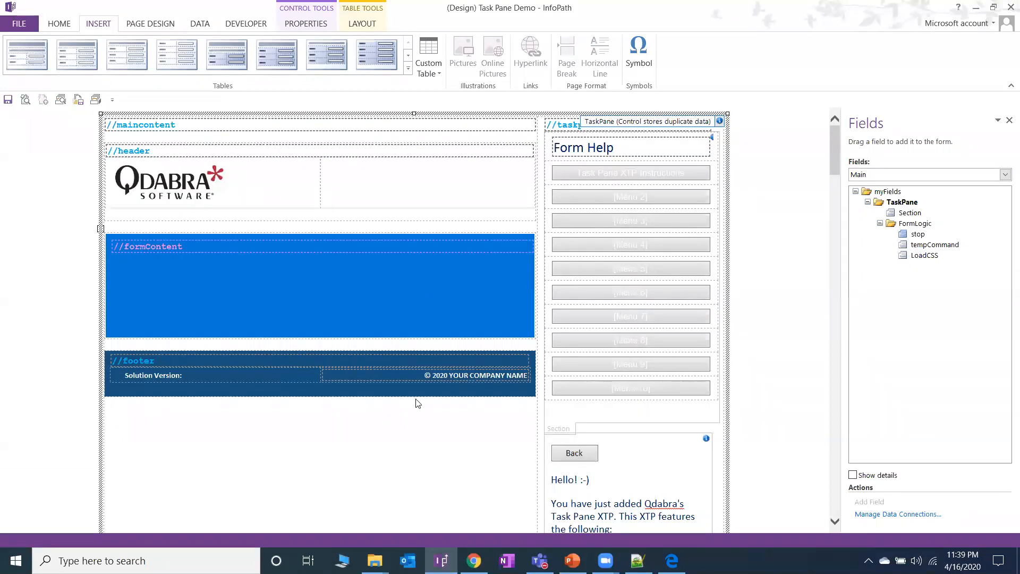
Step: Switch to File Explorer and open the FormsViewer Training Day 4 folder
left_click(374, 561)
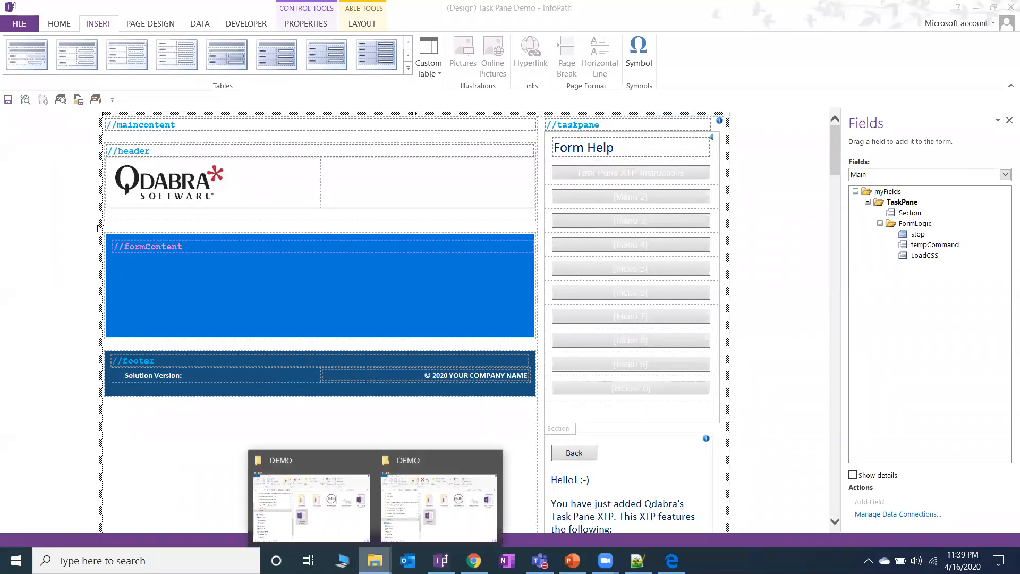
left_click(360, 533)
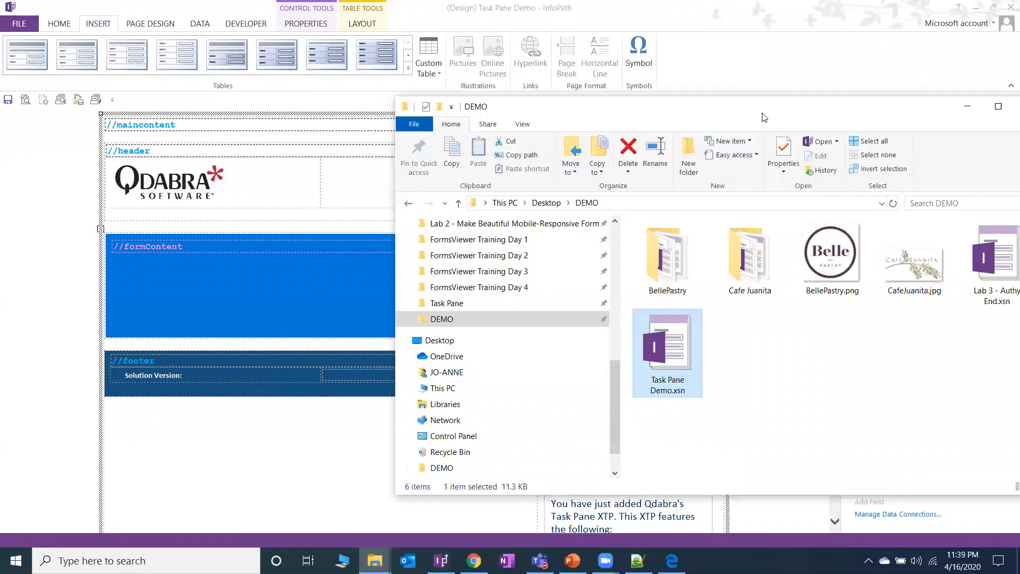
left_click_drag(732, 113, 539, 106)
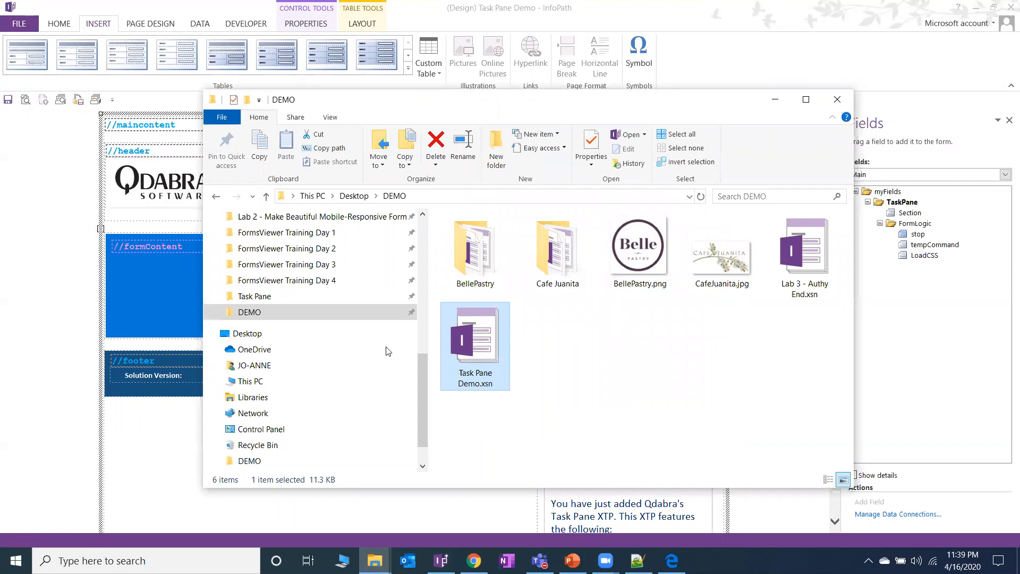
left_click(297, 279)
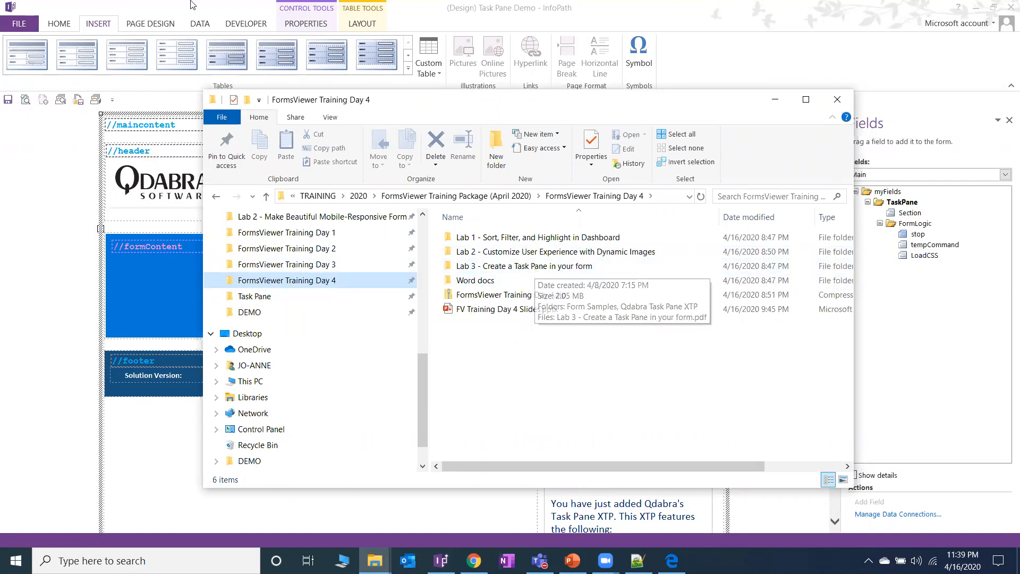
Step: Return to InfoPath and open the template part QdabraTaskPane-Right.xtp2 from Day 4's Lab 3 Qdabra Task Pane XTP folder in design mode
left_click(19, 26)
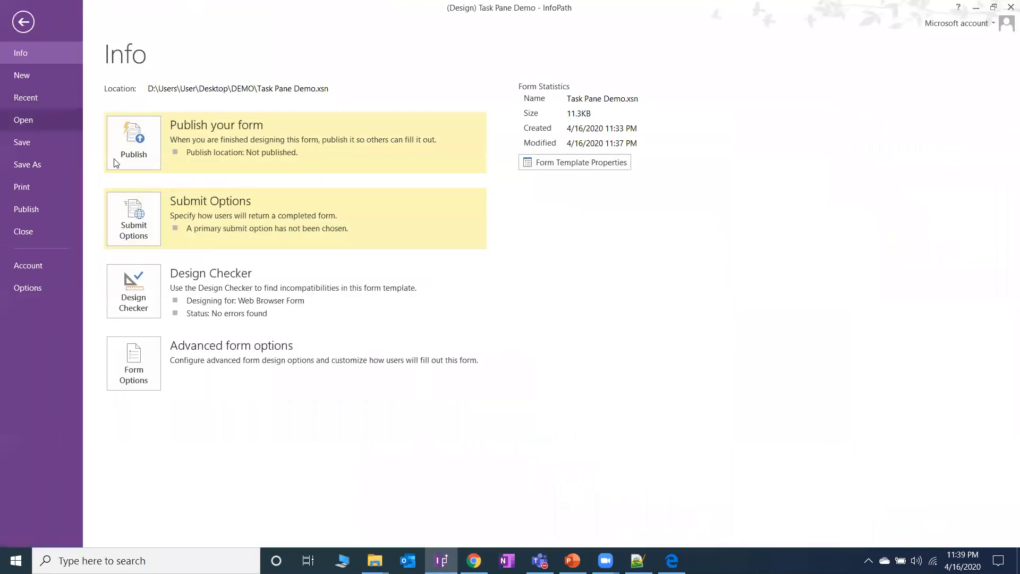
key("Escape")
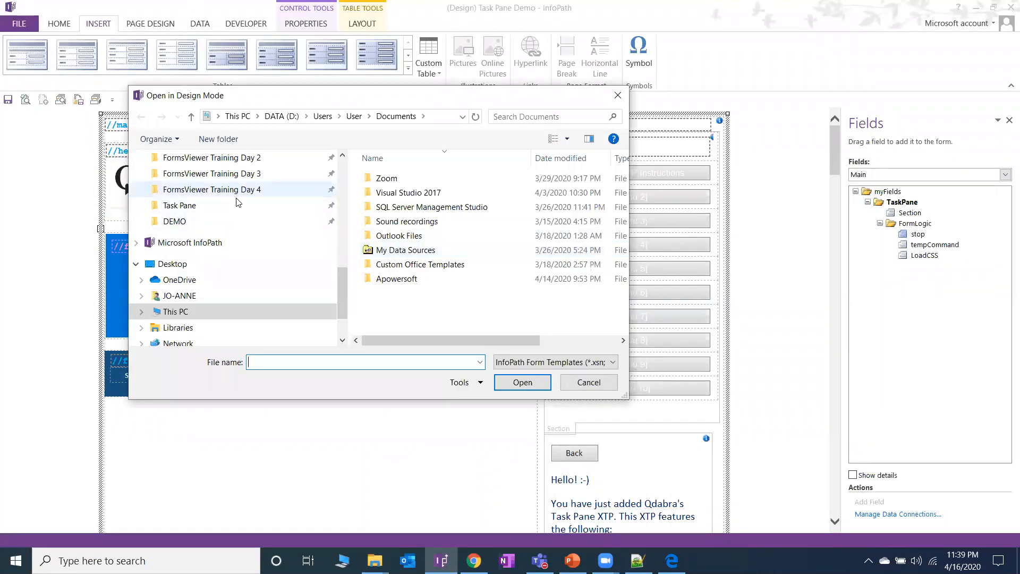
left_click(233, 189)
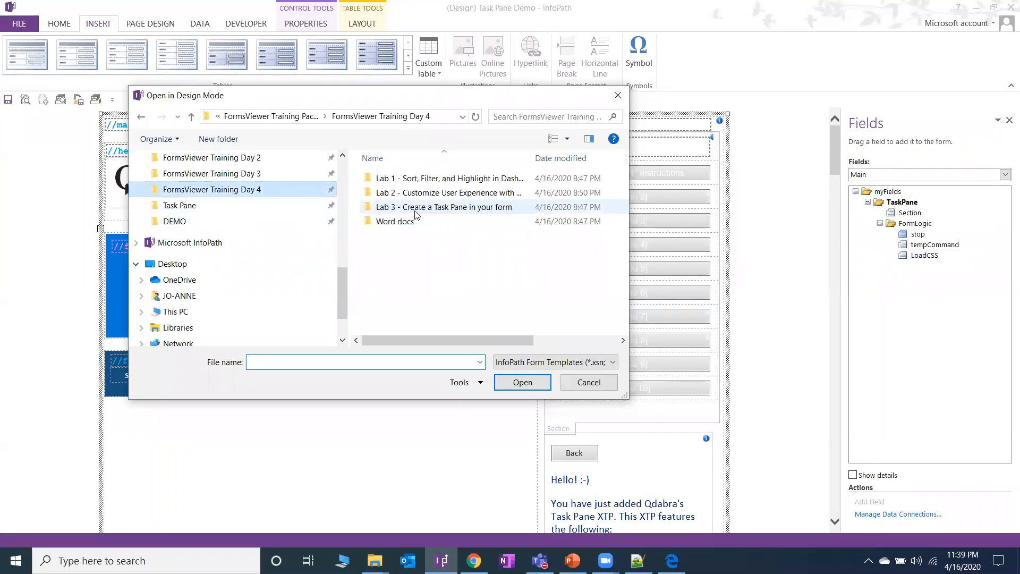
double_click(412, 207)
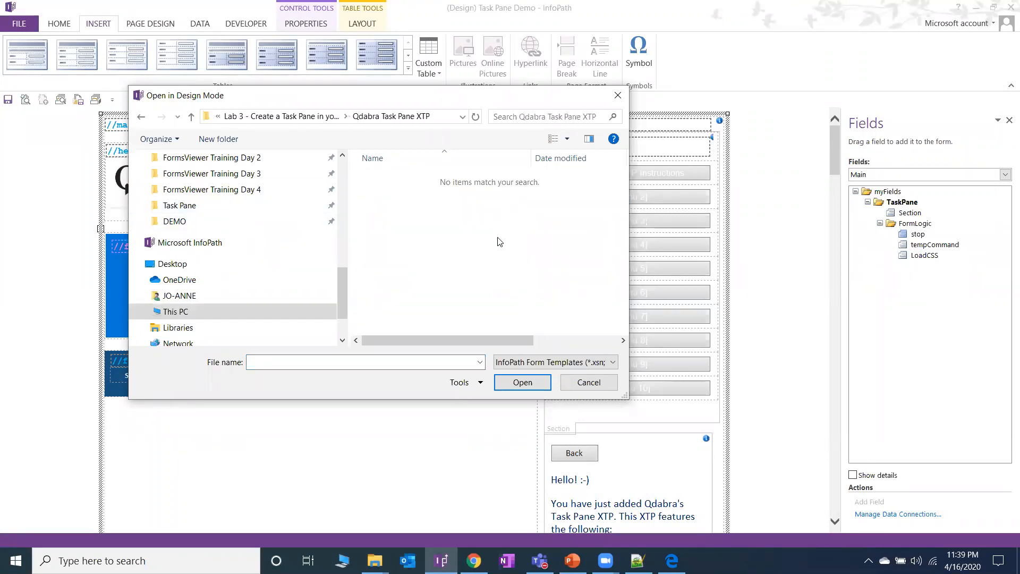
left_click_drag(458, 104, 522, 153)
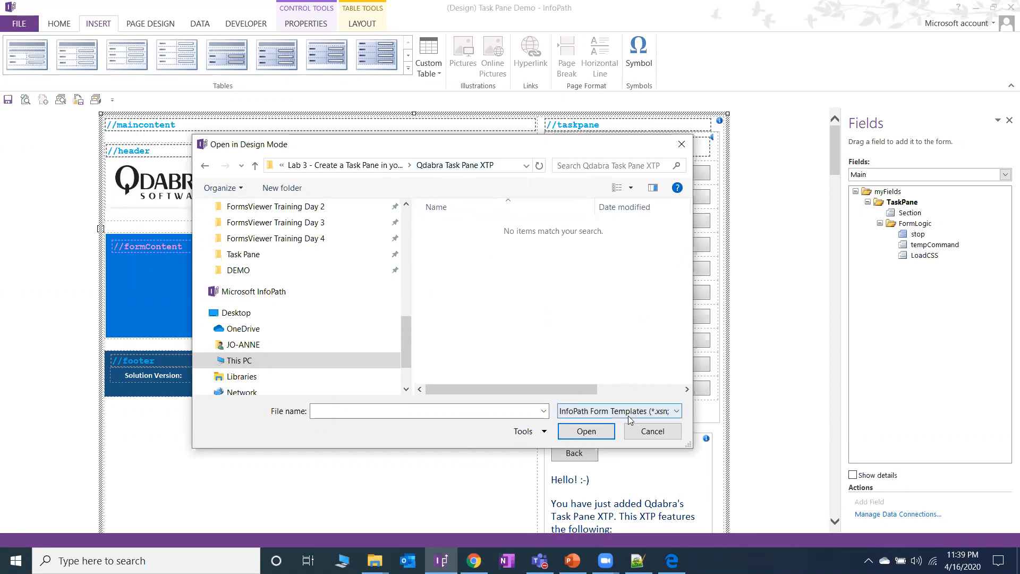
left_click(645, 412)
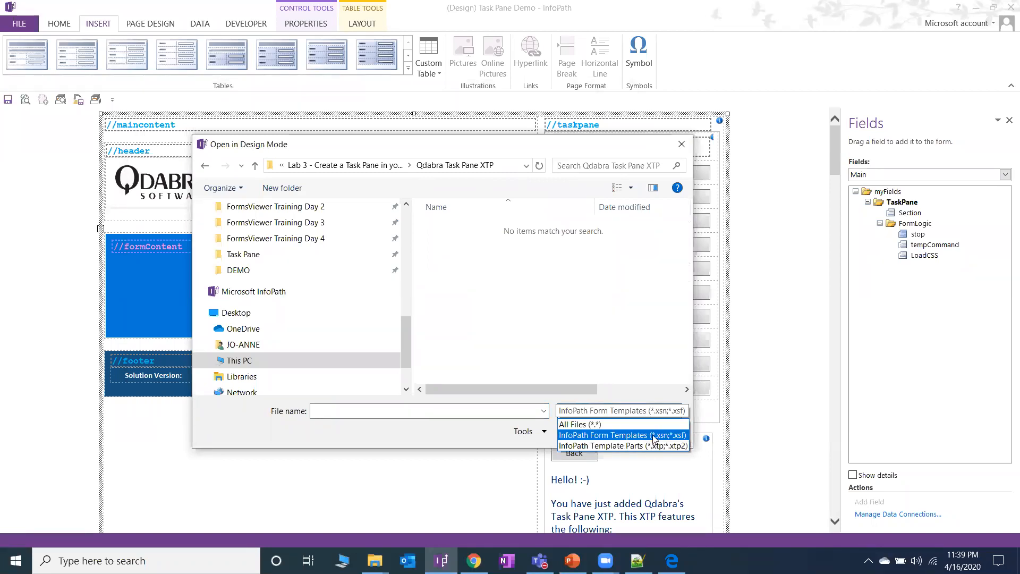
left_click(653, 447)
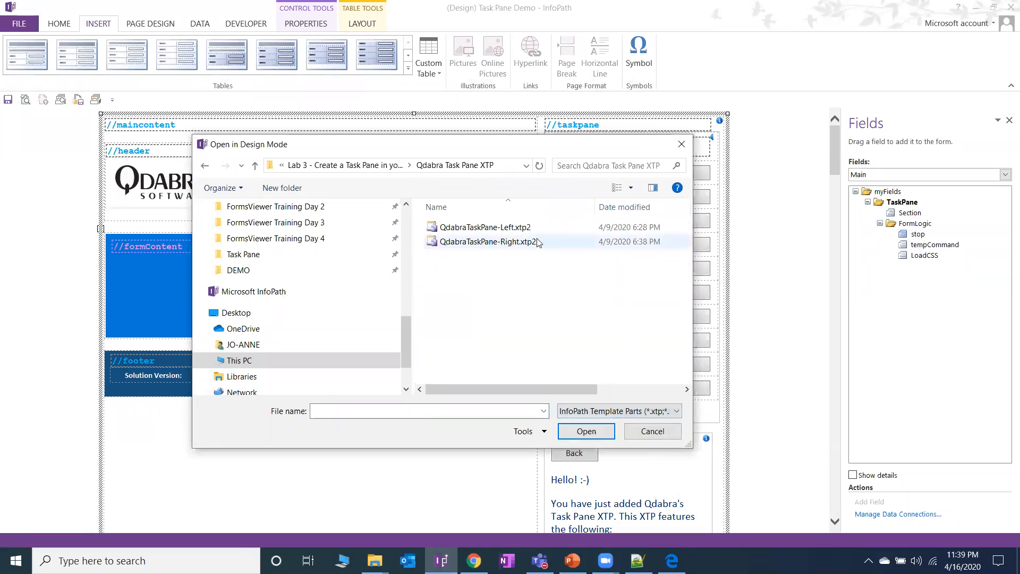
left_click(518, 232)
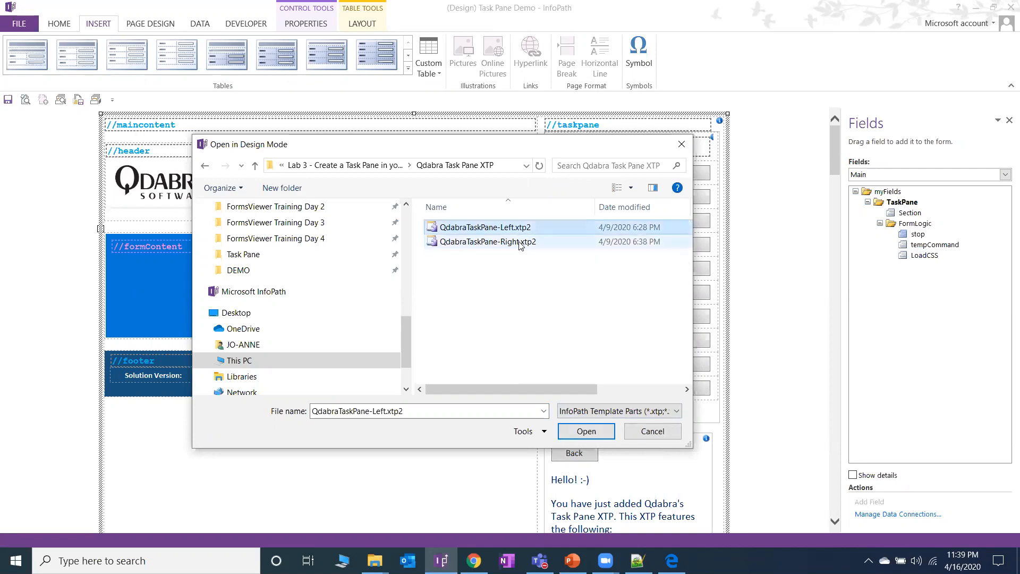
left_click(520, 243)
left_click(586, 431)
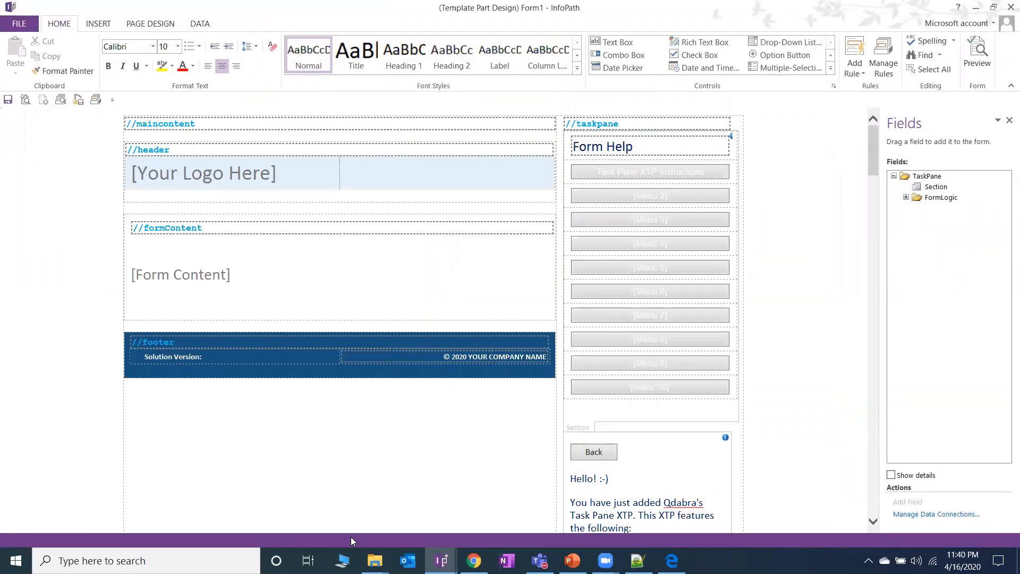
Step: Create a folder named SRC inside Lab 3's Qdabra Task Pane XTP folder using File Explorer, and return to InfoPath
left_click(374, 561)
left_click(341, 509)
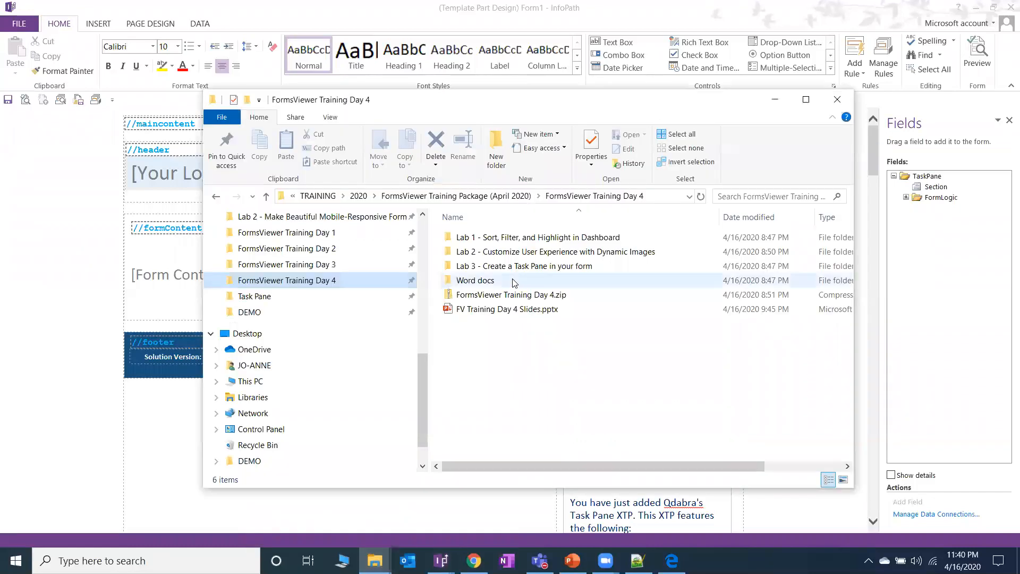
double_click(520, 263)
double_click(531, 252)
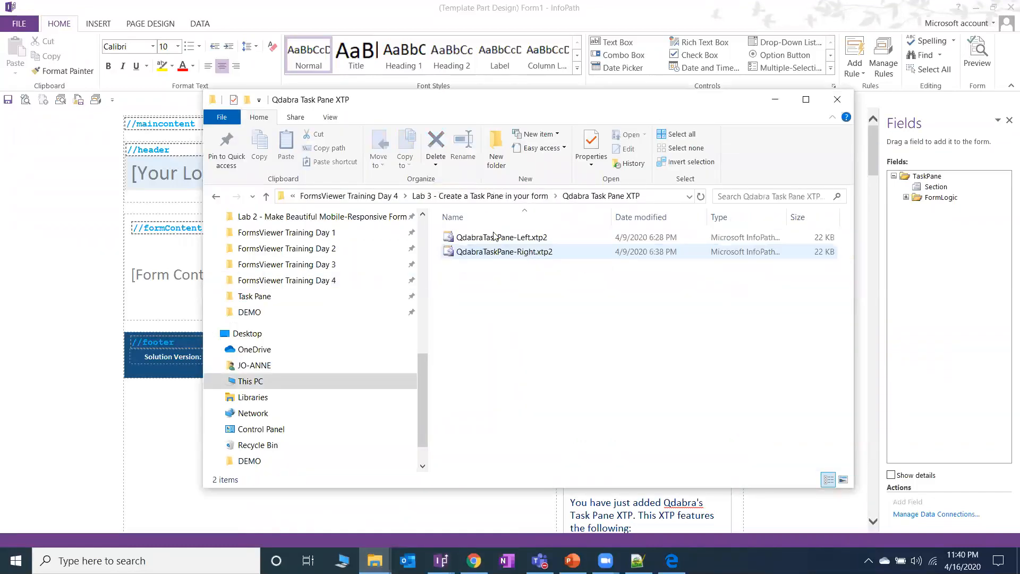
left_click(498, 156)
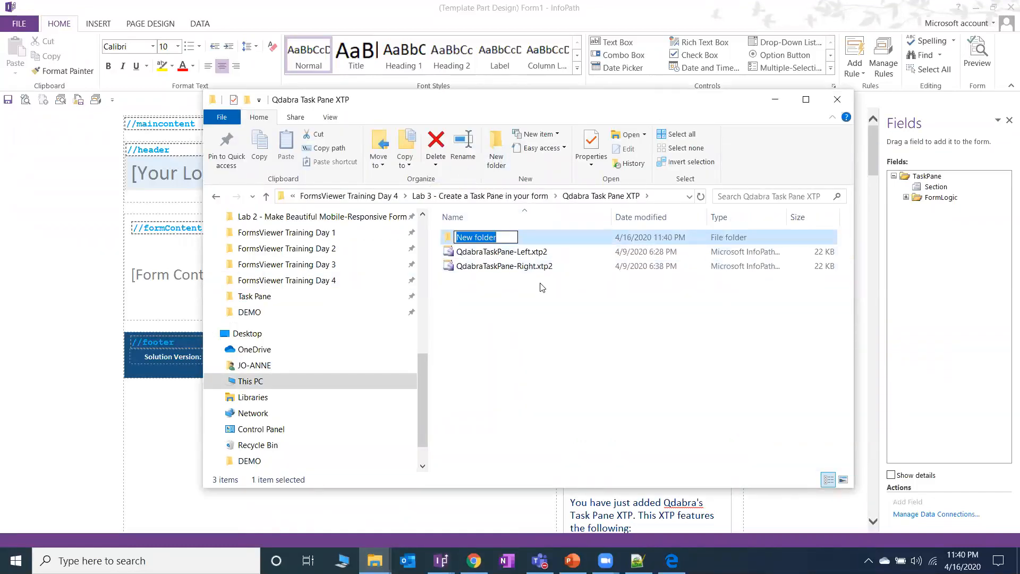
type("SRC")
key("Return")
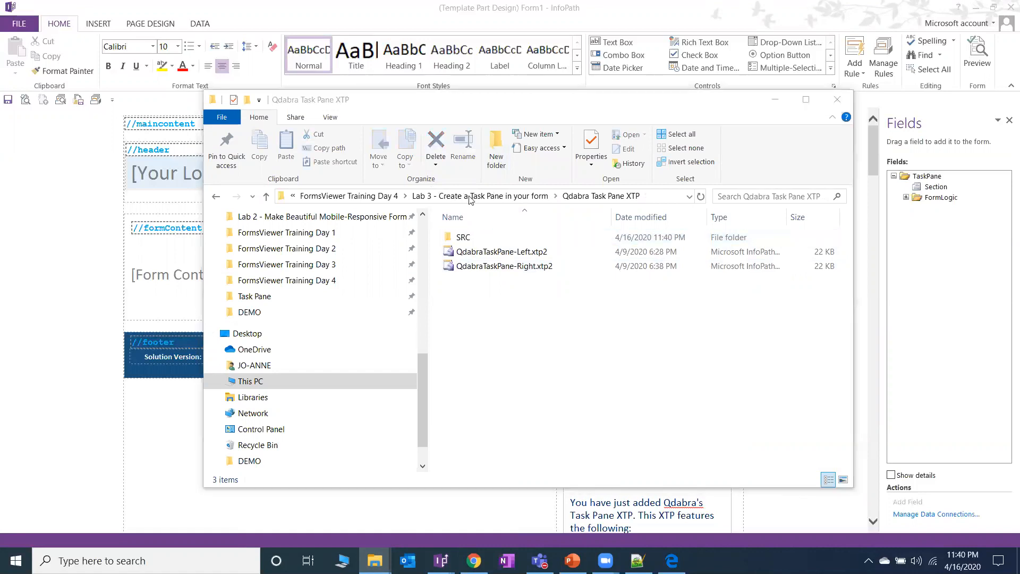
left_click(775, 99)
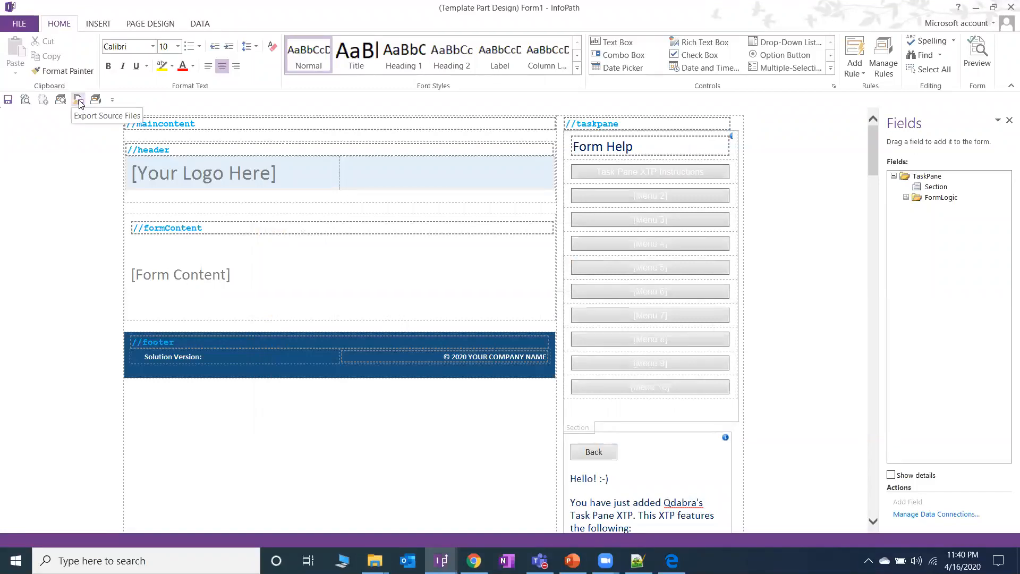
Step: Start exporting the template part's source files and expand the DEMO folder on the Desktop in the destination folder tree
left_click(78, 101)
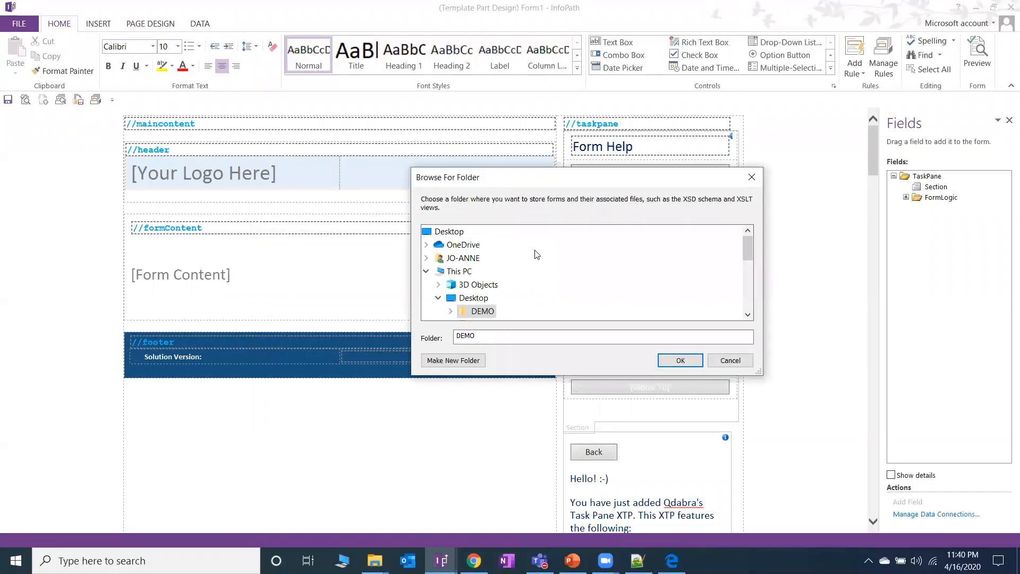
scroll(568, 260, "down", 1)
scroll(531, 280, "down", 3)
scroll(531, 280, "up", 2)
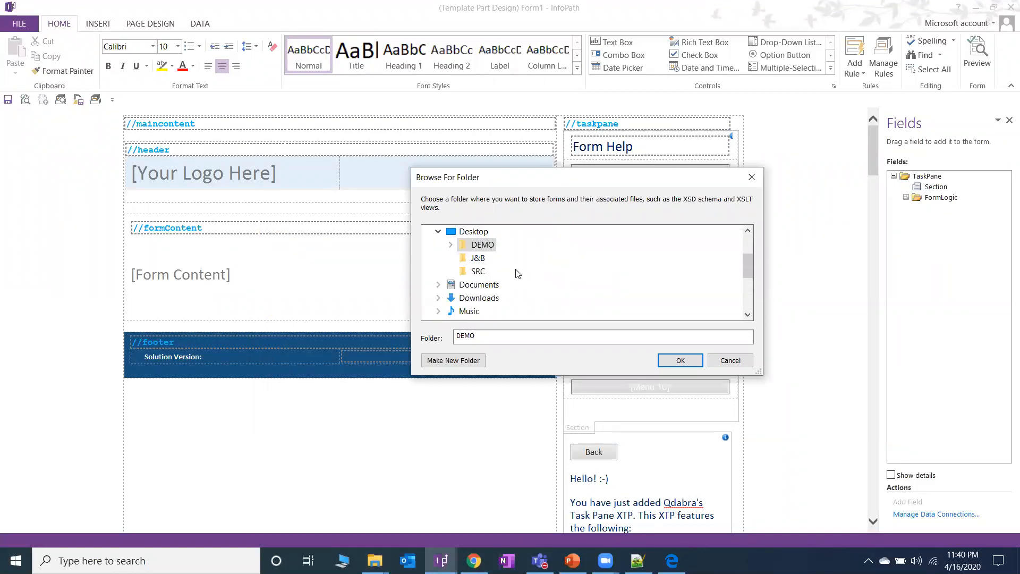
scroll(518, 273, "up", 2)
scroll(518, 274, "down", 5)
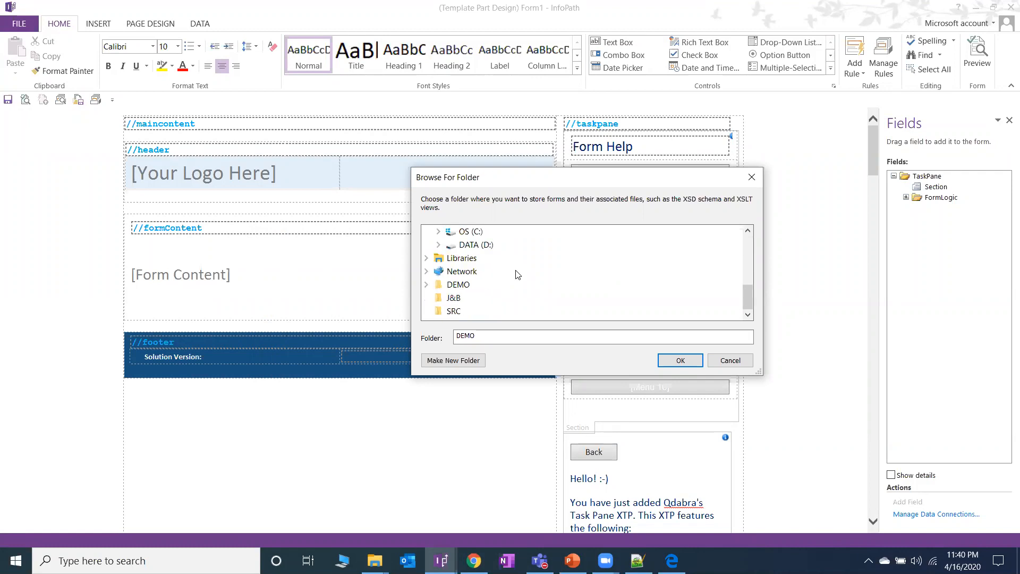
scroll(569, 298, "up", 4)
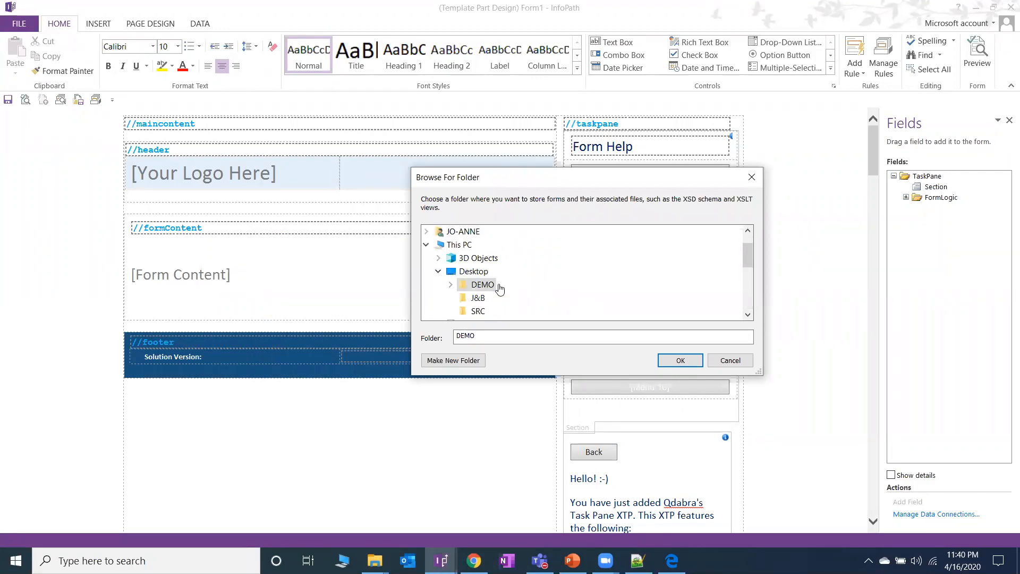
double_click(470, 288)
scroll(537, 294, "down", 1)
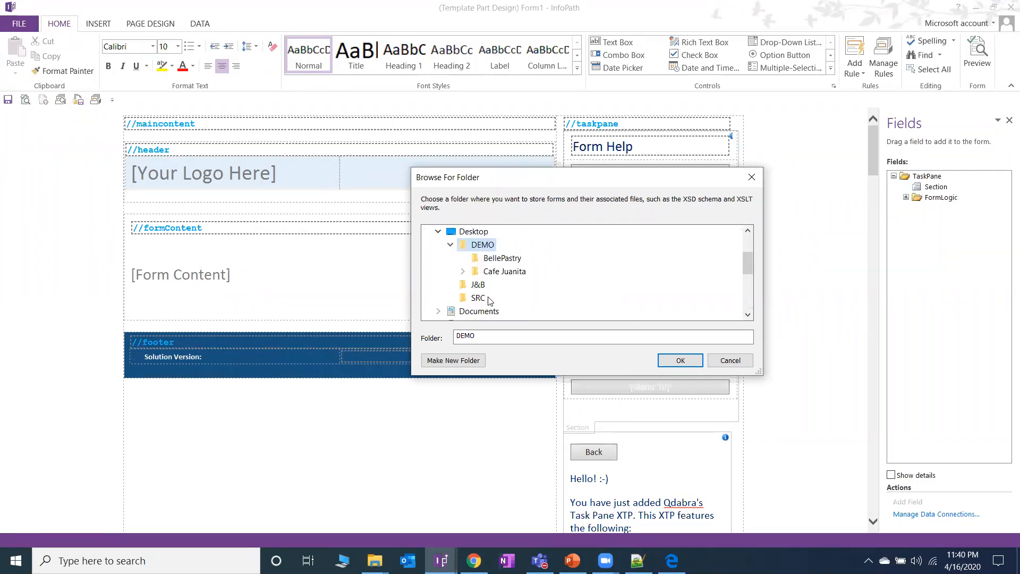
Step: Create a folder named SRC inside the Desktop's DEMO folder using File Explorer, and return to the export dialog
mouse_move(374, 560)
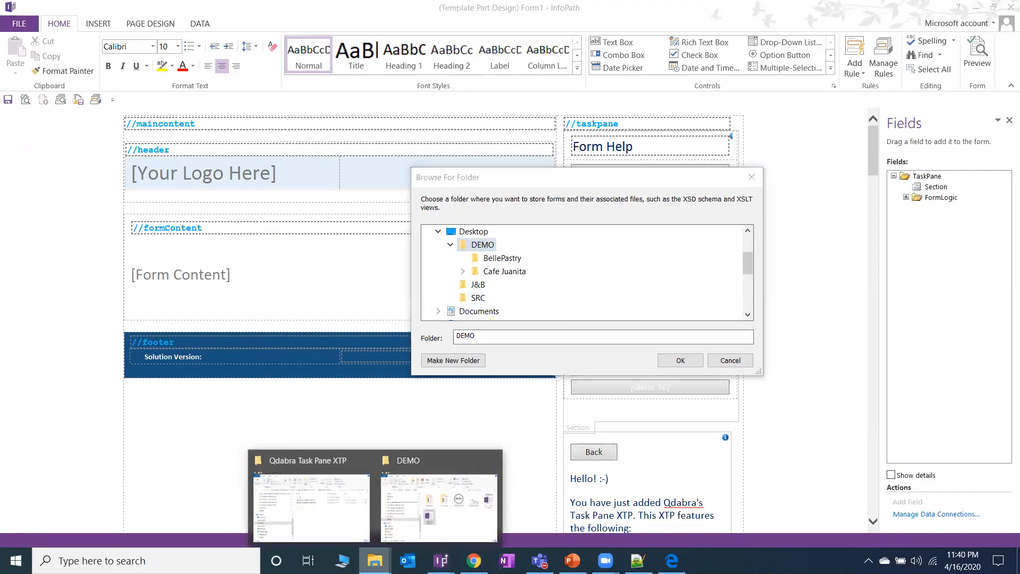
left_click(419, 526)
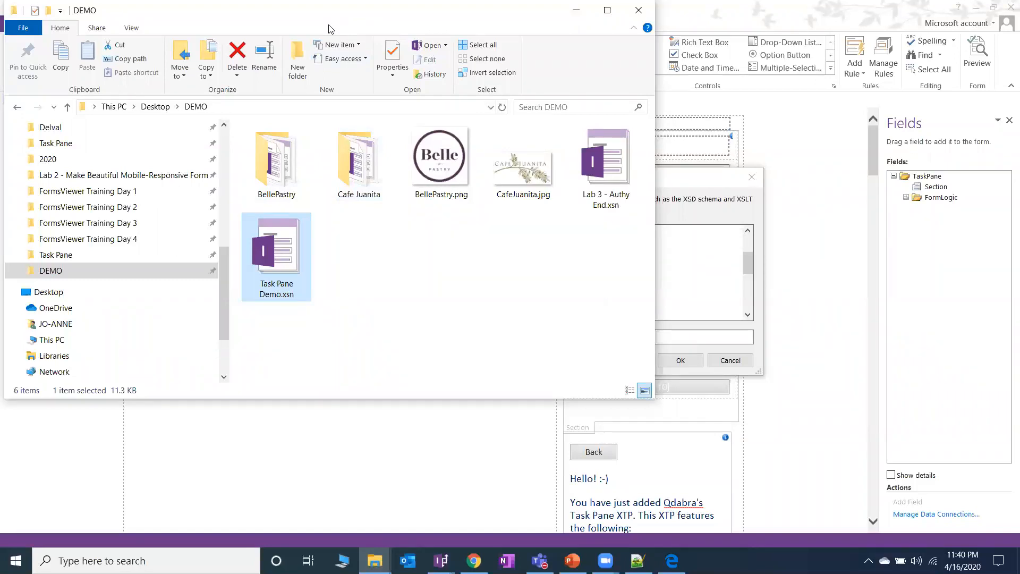
left_click_drag(328, 28, 528, 132)
left_click(497, 165)
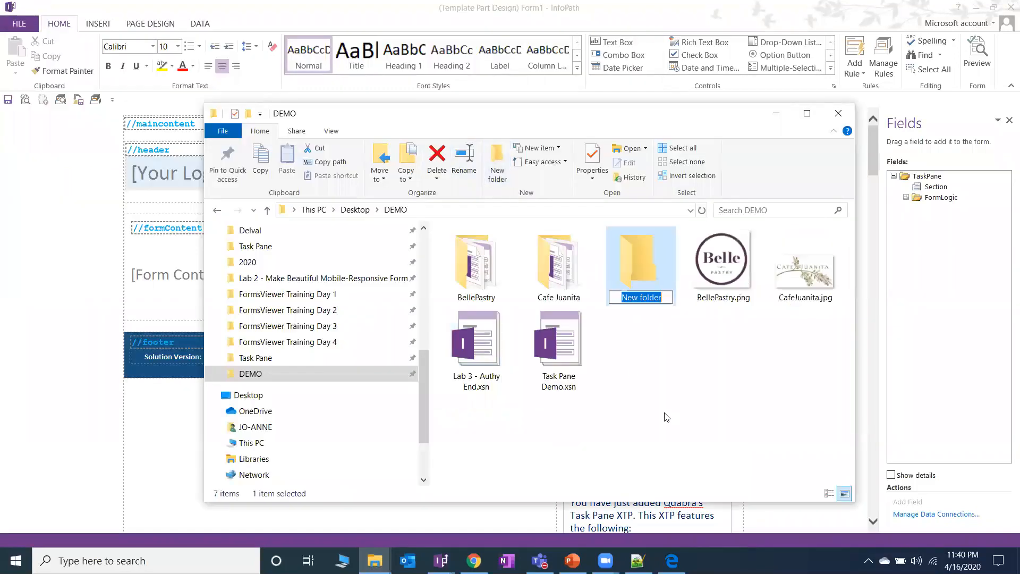
type("SRC")
left_click(677, 407)
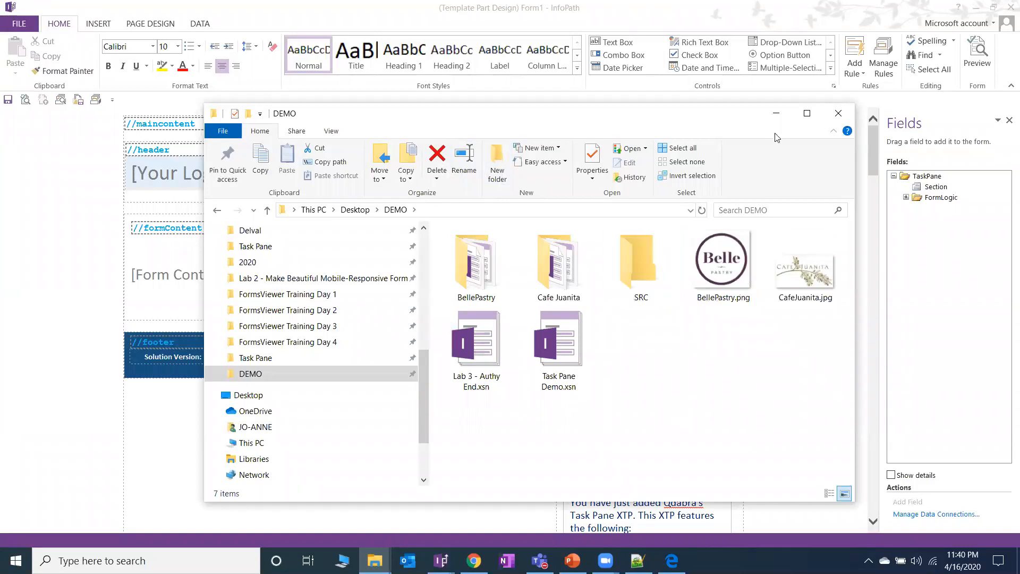
left_click(776, 113)
Step: Export the source files into DEMO's SRC folder and open that folder in File Explorer with its files sorted by type
left_click(489, 285)
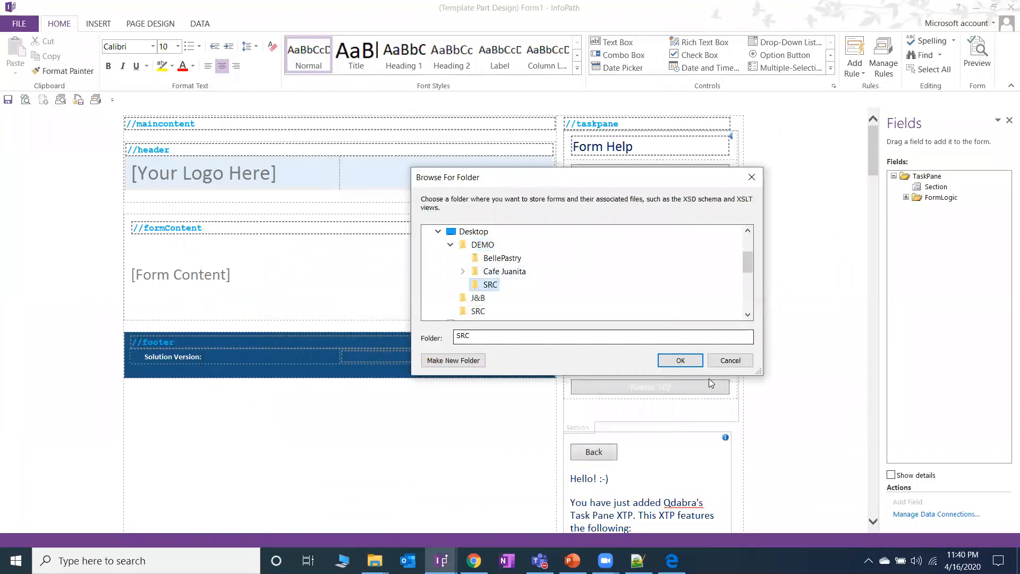
left_click(680, 360)
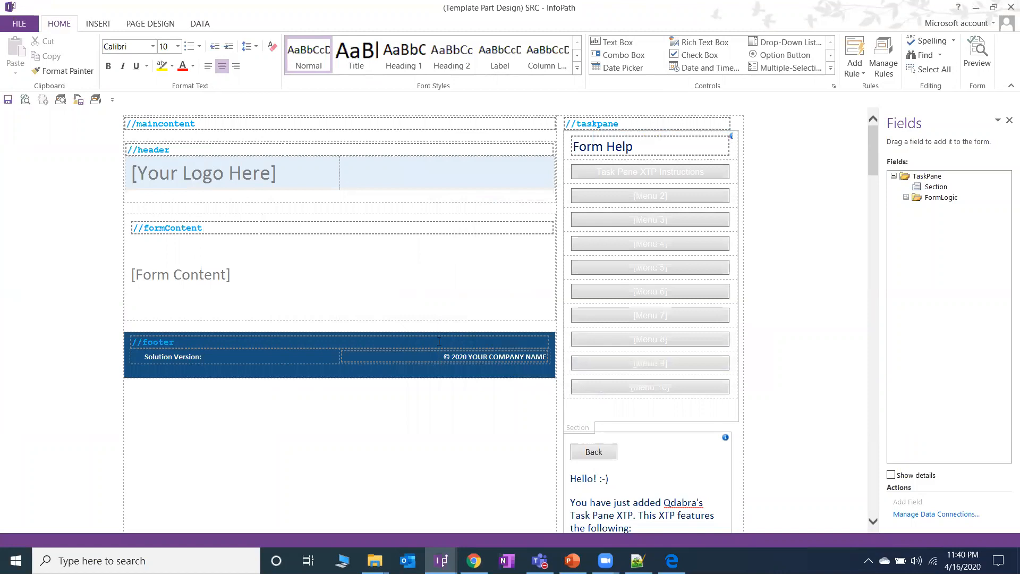
left_click(375, 561)
left_click(439, 494)
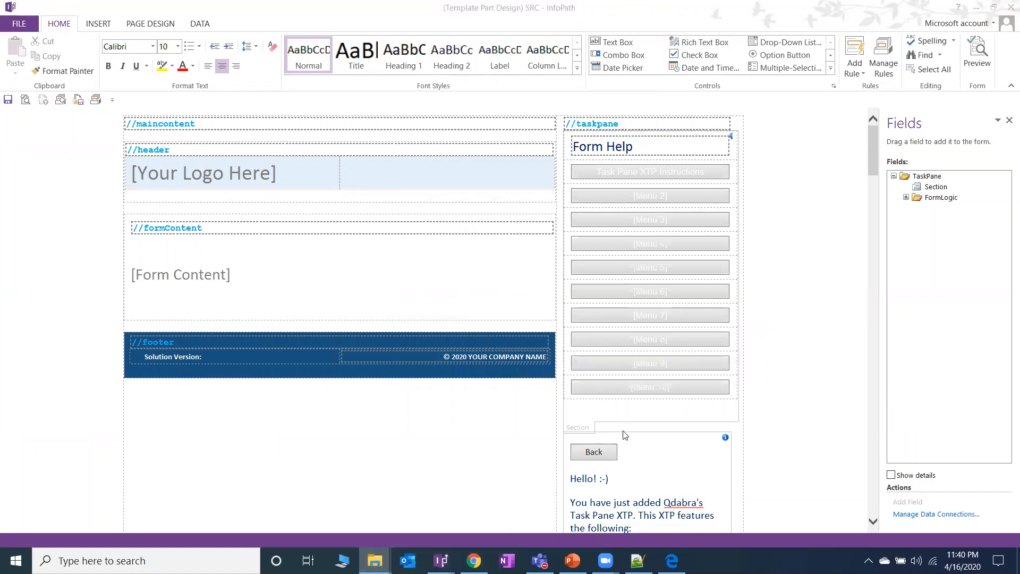
left_click(638, 255)
double_click(639, 255)
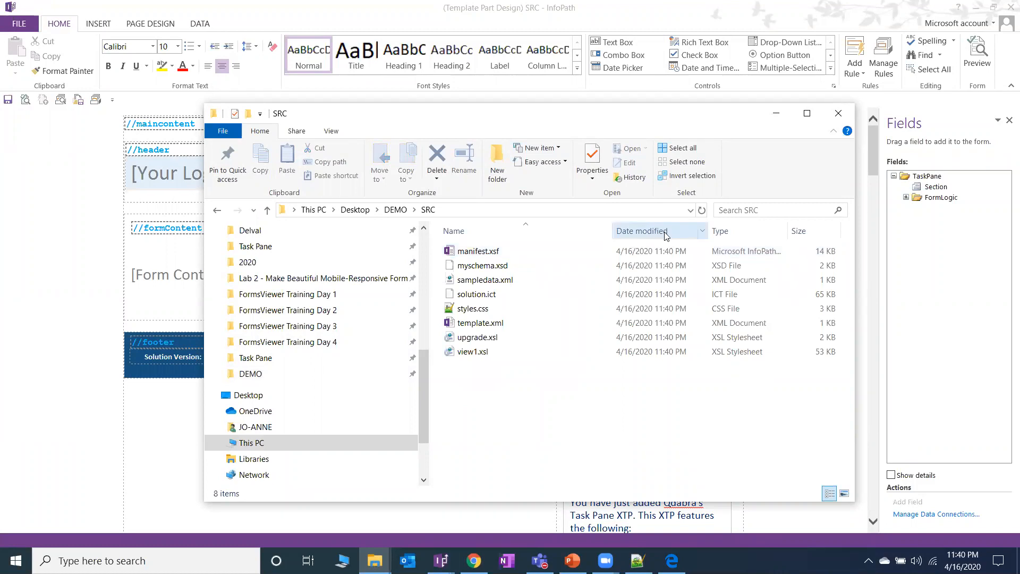
left_click(725, 237)
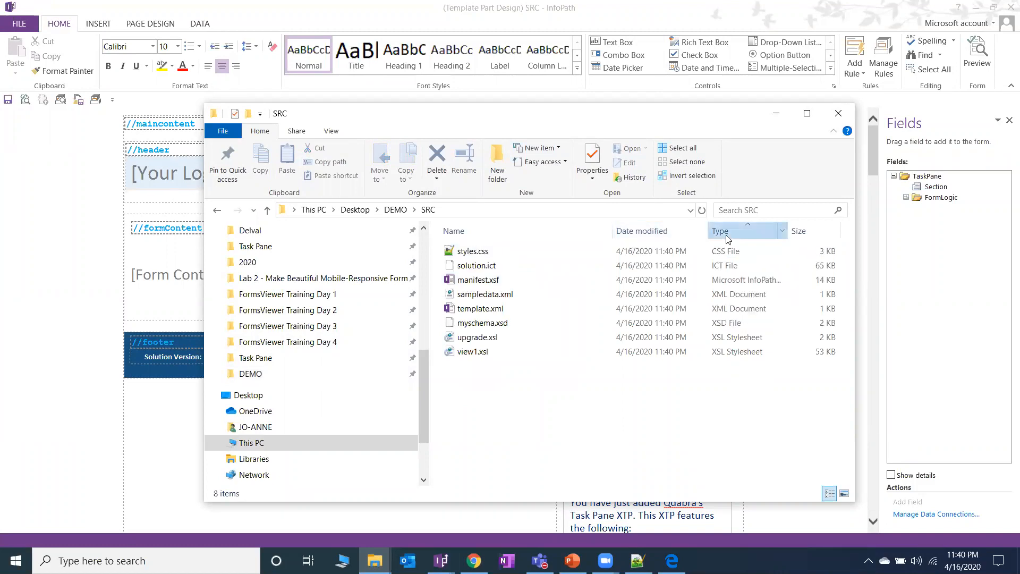
Step: Reverse the type sorting of the SRC folder's files, and examine the full template part layout of View 1 in InfoPath
left_click(727, 239)
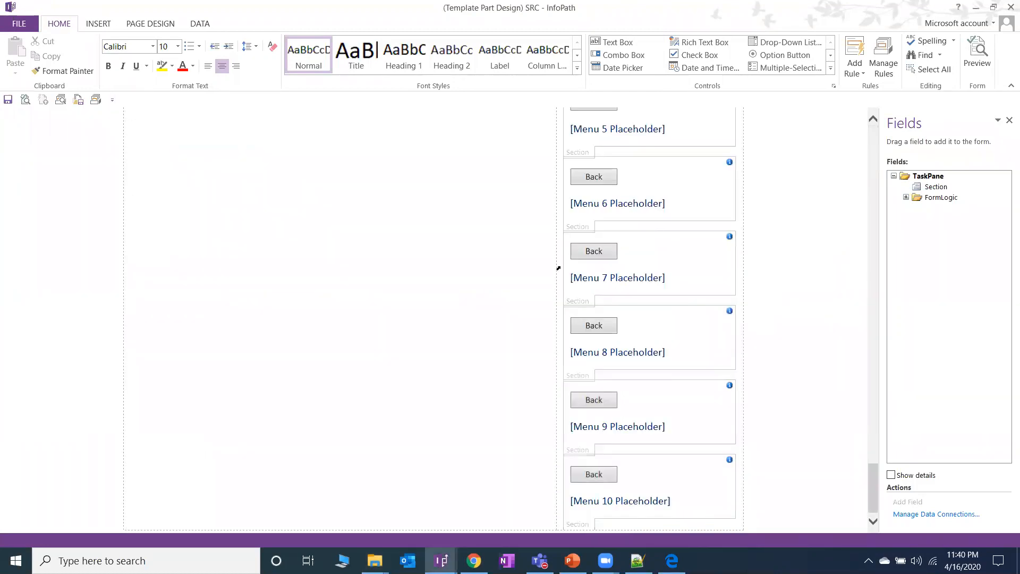
scroll(547, 274, "up", 5)
scroll(547, 274, "up", 5)
left_click_drag(875, 418, 905, 139)
left_click(159, 27)
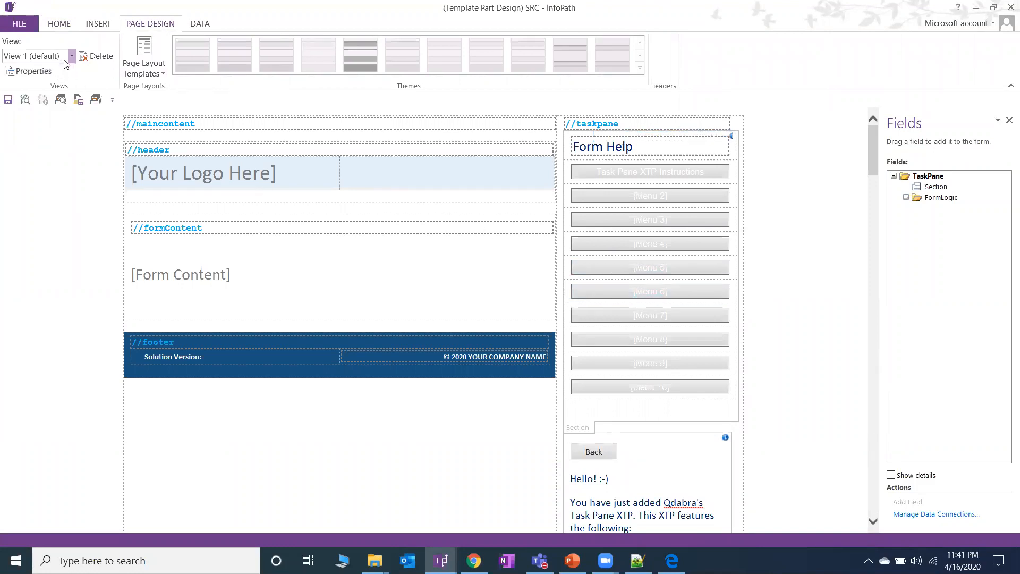
scroll(433, 301, "down", 4)
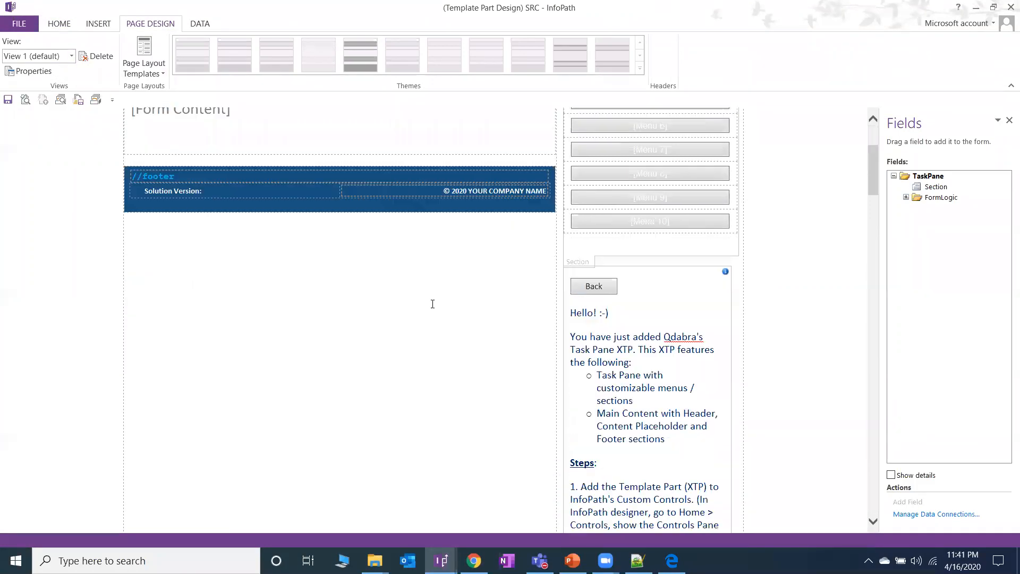
scroll(432, 304, "up", 4)
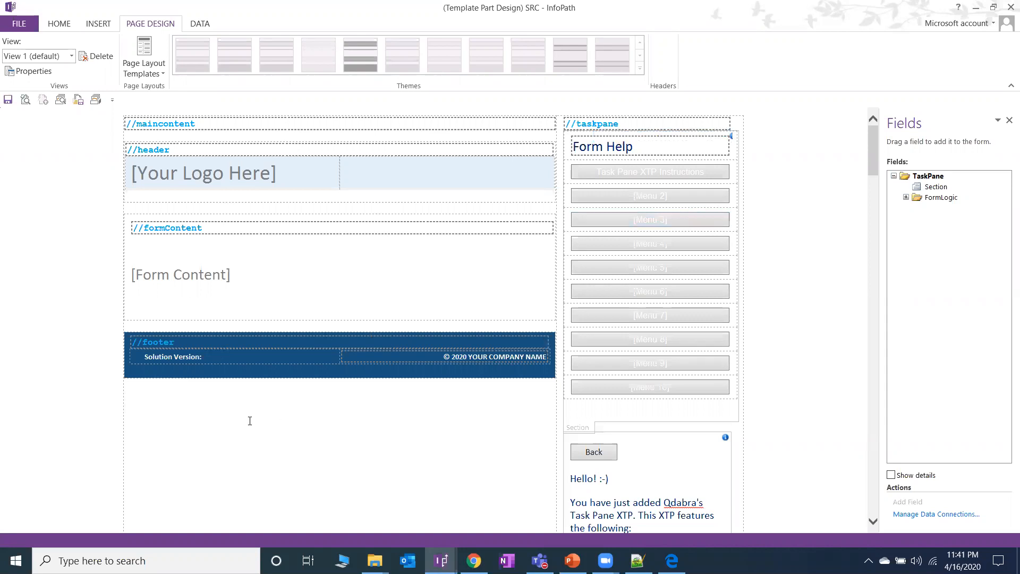
left_click(184, 425)
scroll(423, 437, "down", 2)
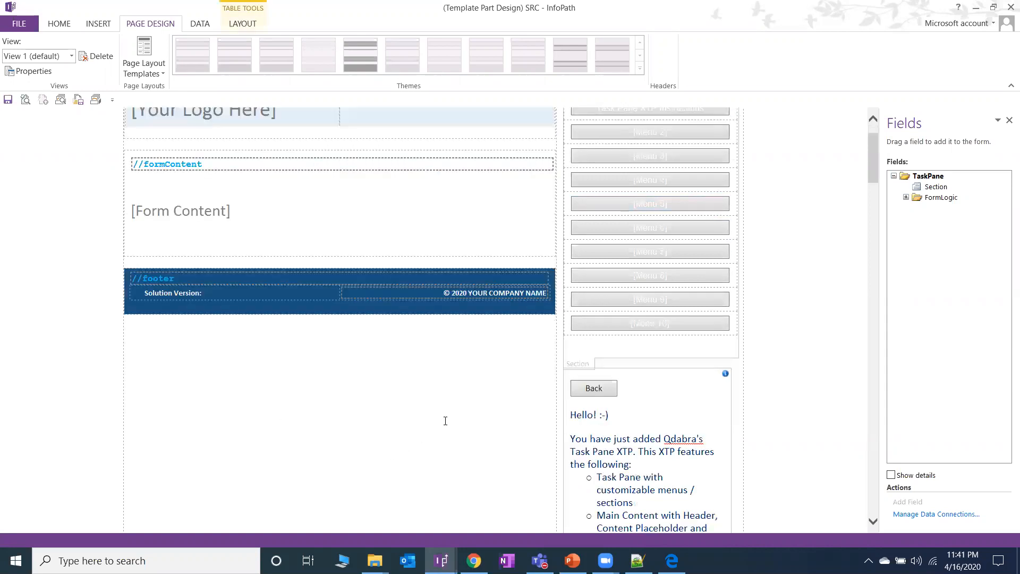
key("ctrl+a")
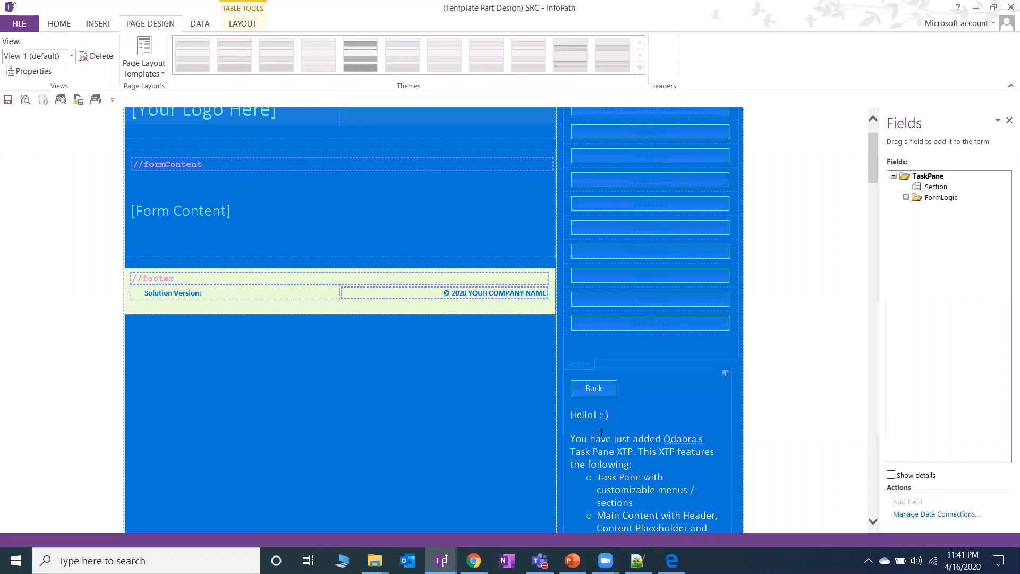
scroll(584, 390, "up", 2)
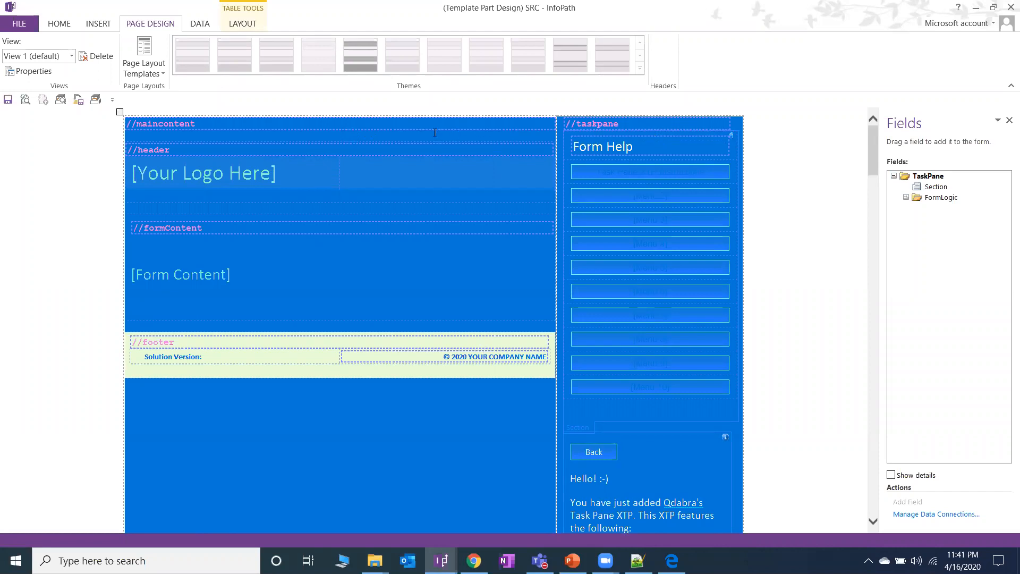
Step: Inspect the Always Hide formatting rule on the //maincontent calculated value, and close the rules afresh to return to the layout
left_click(187, 124)
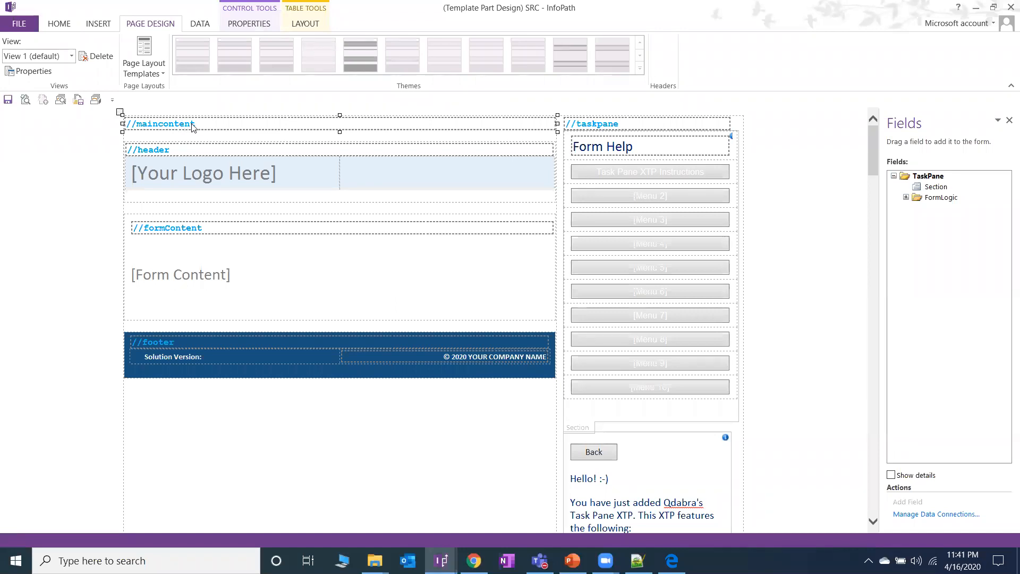
left_click(610, 128)
left_click(529, 125)
left_click(67, 26)
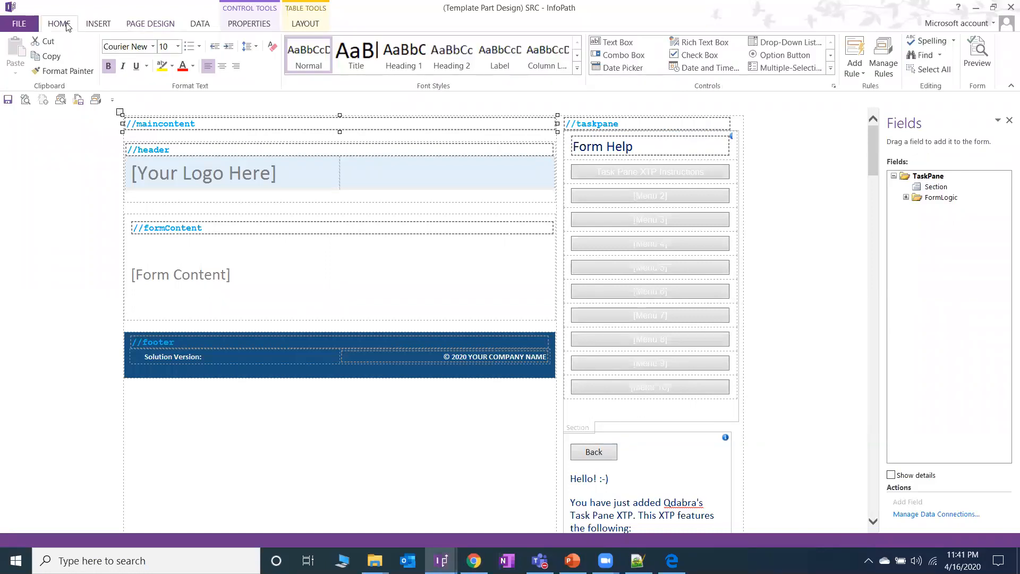
left_click(884, 59)
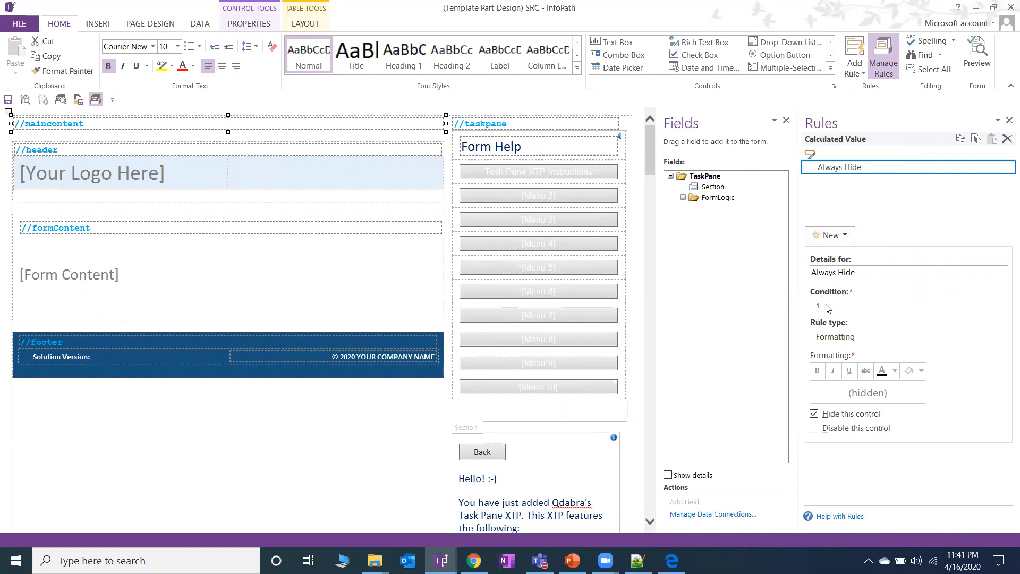
left_click_drag(798, 308, 892, 297)
left_click(1008, 120)
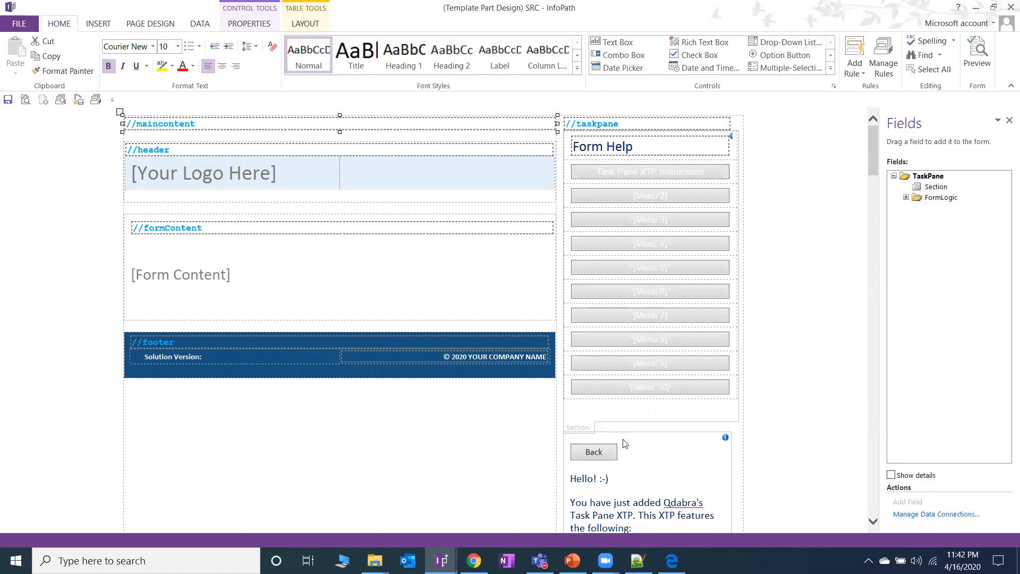
Step: Close CompanyLogos.xsd in Notepad++ and open view1.xsl from DEMO's SRC folder there for editing
left_click(637, 560)
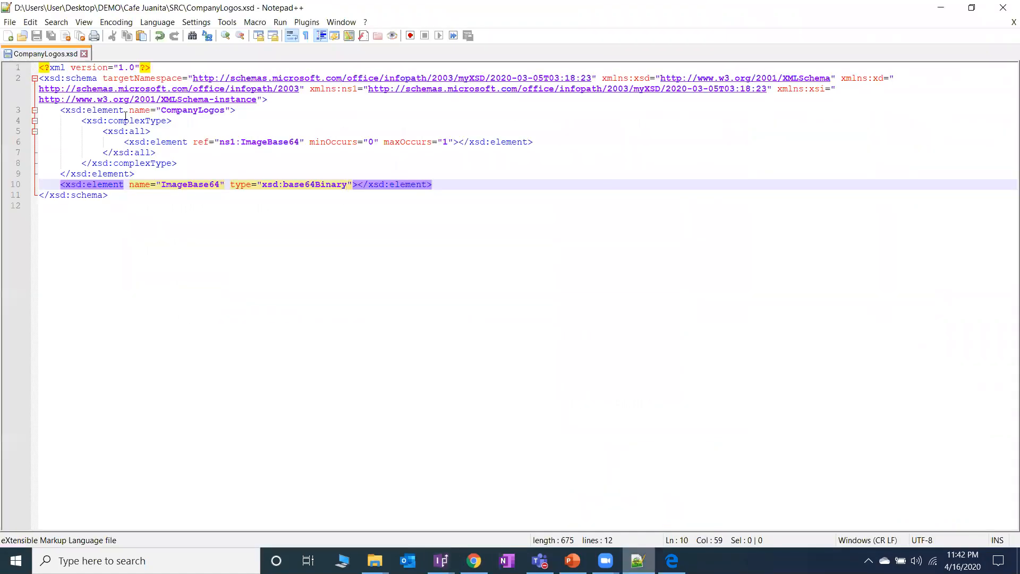
left_click(84, 54)
mouse_move(374, 560)
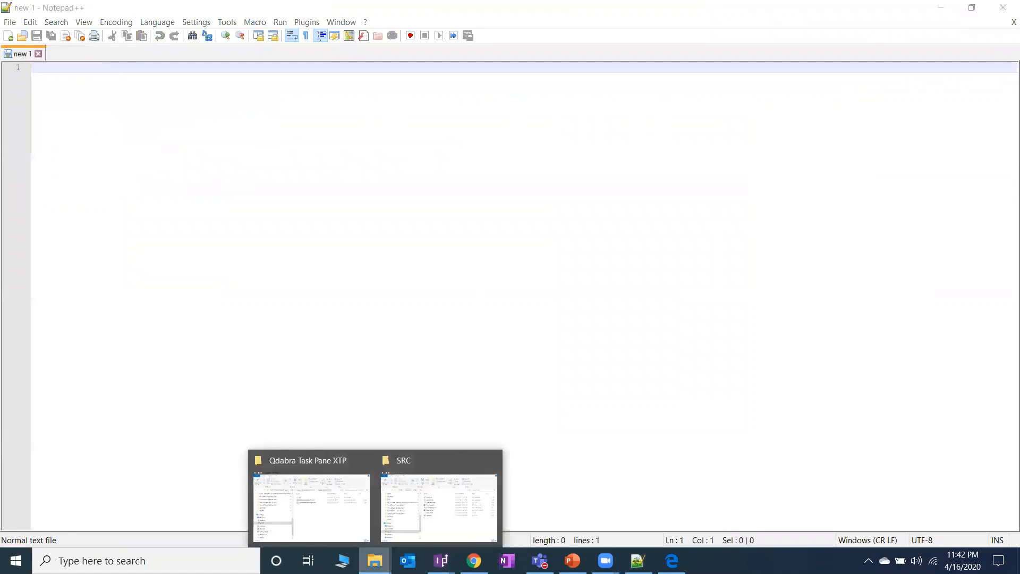
left_click(433, 516)
left_click(508, 252)
right_click(508, 252)
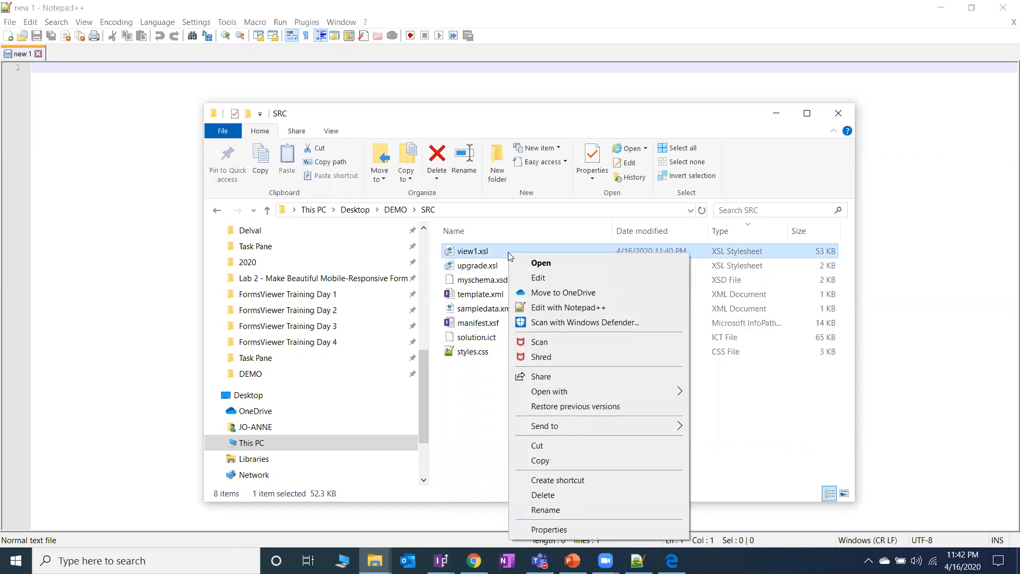
left_click(571, 307)
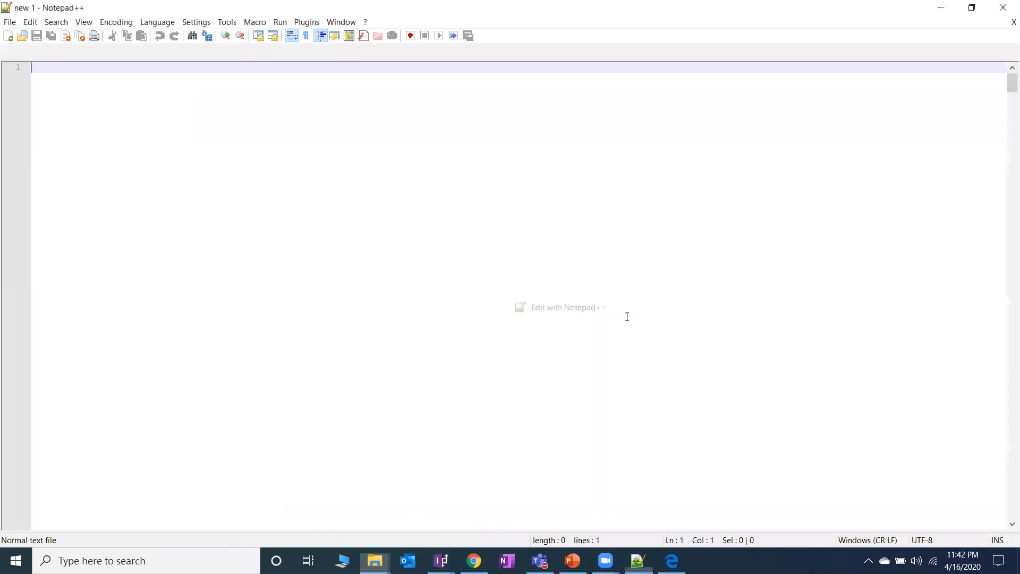
Step: Find all occurrences of //maincontent in view1.xsl and go to the one in the xsl:value-of line
key("ctrl+f")
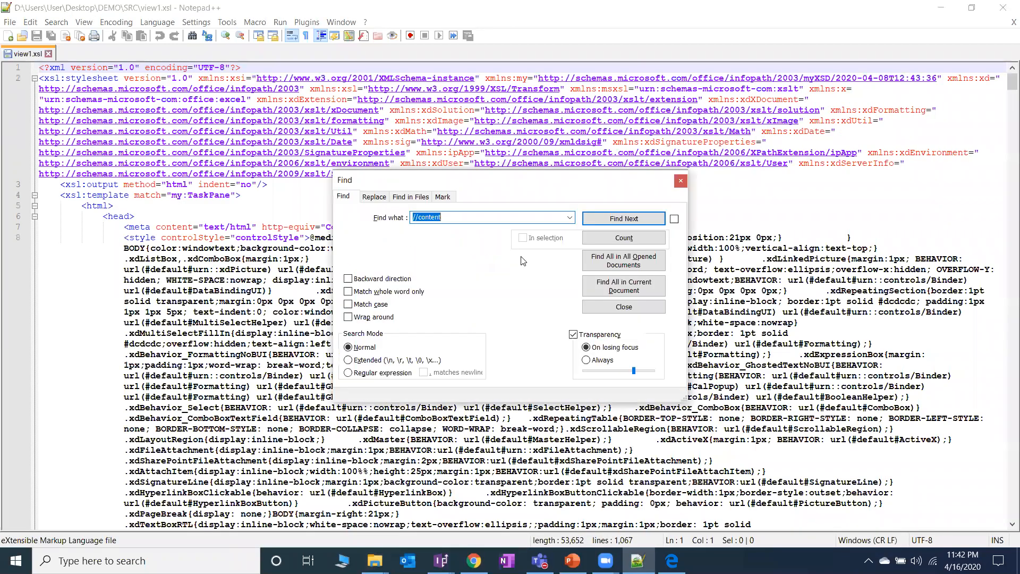
type("//")
left_click(622, 286)
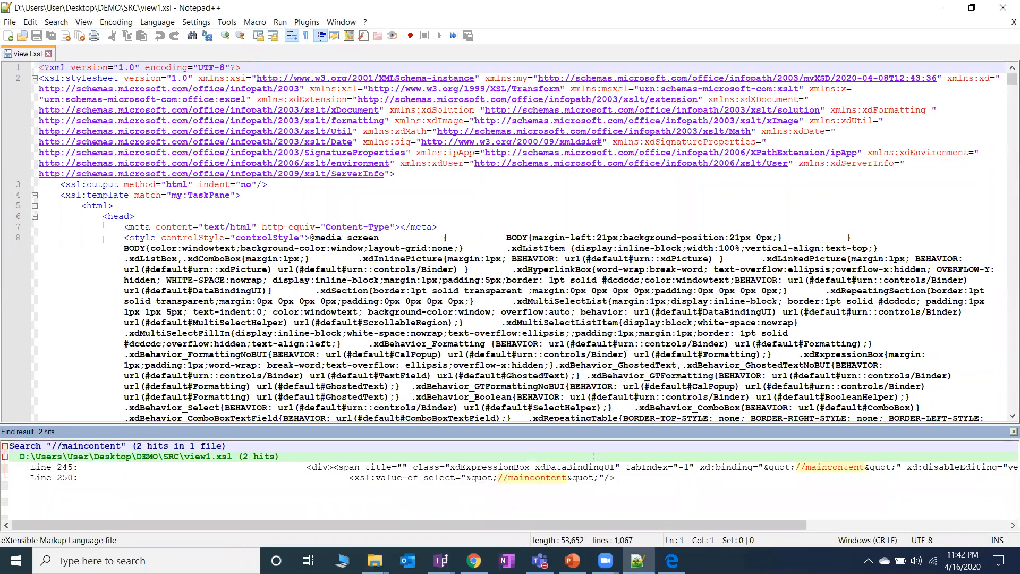
double_click(577, 477)
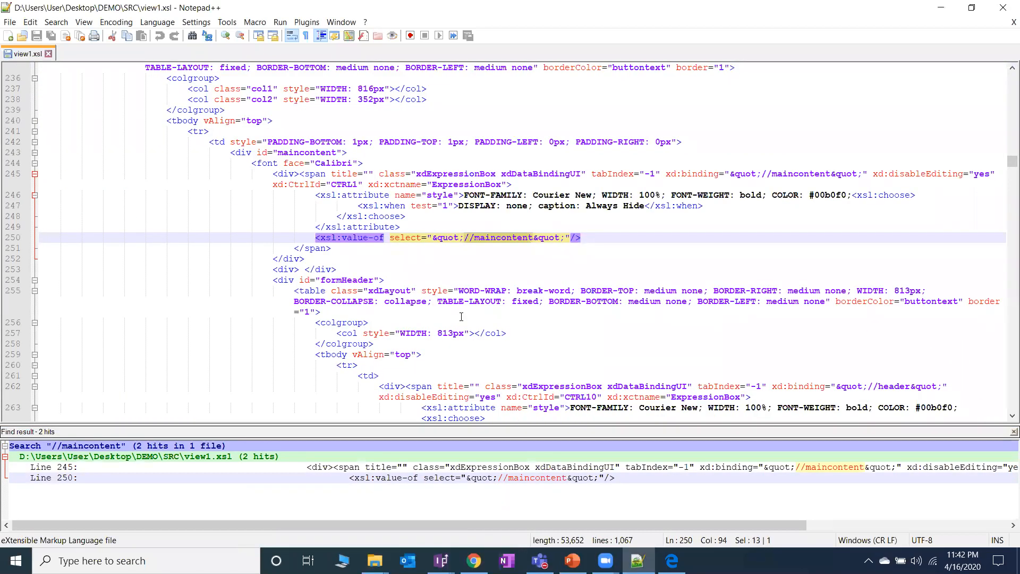
scroll(461, 317, "up", 2)
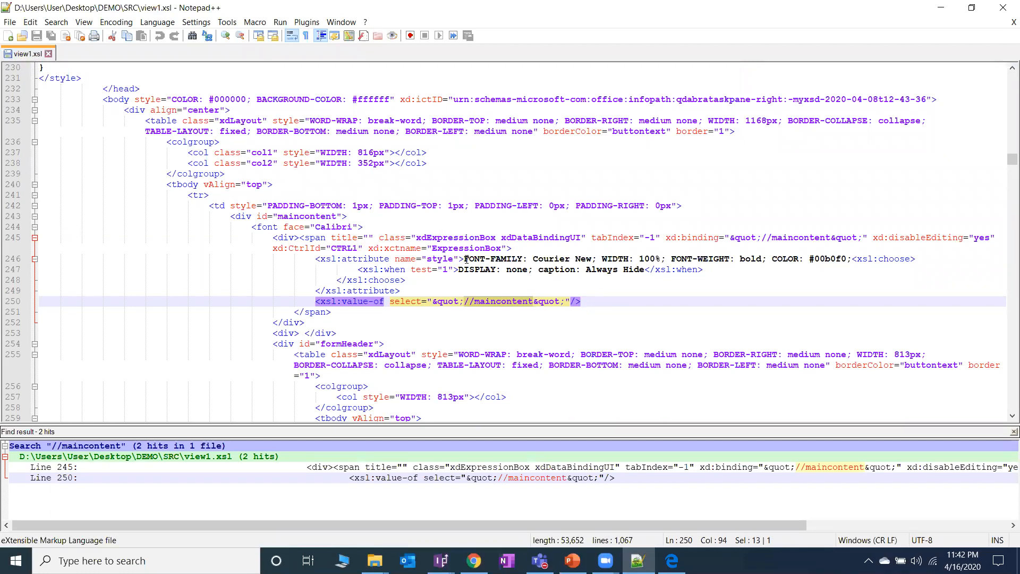
scroll(331, 194, "up", 1)
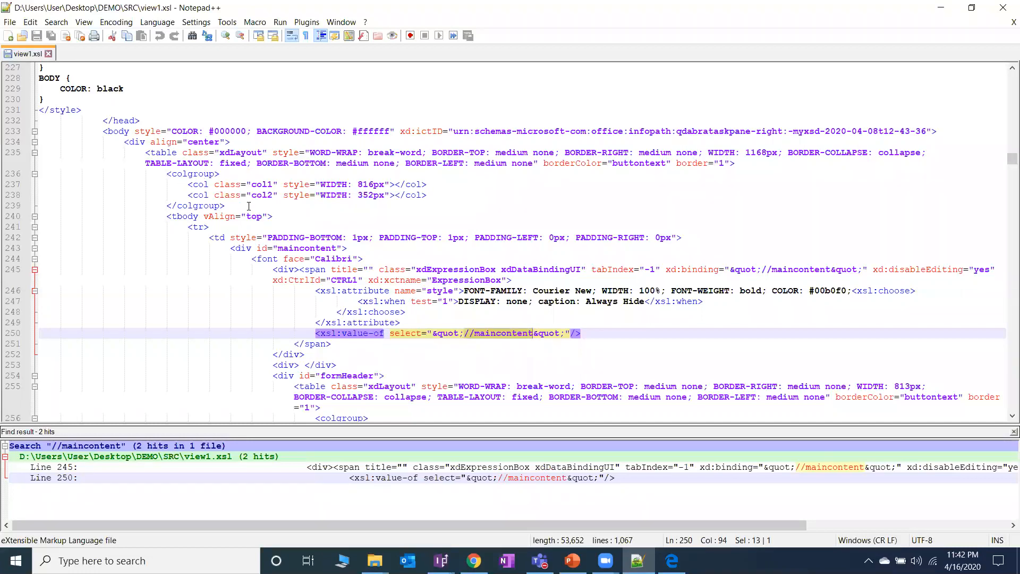
Step: Examine the col1 and col2 class attributes on the two columns of the layout table's colgroup
left_click(262, 184)
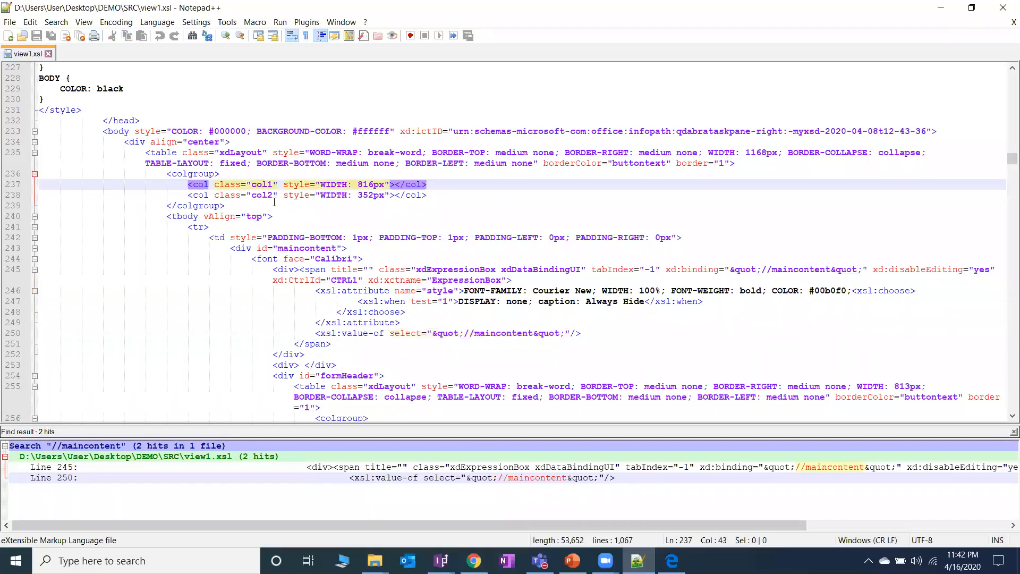
key("Down")
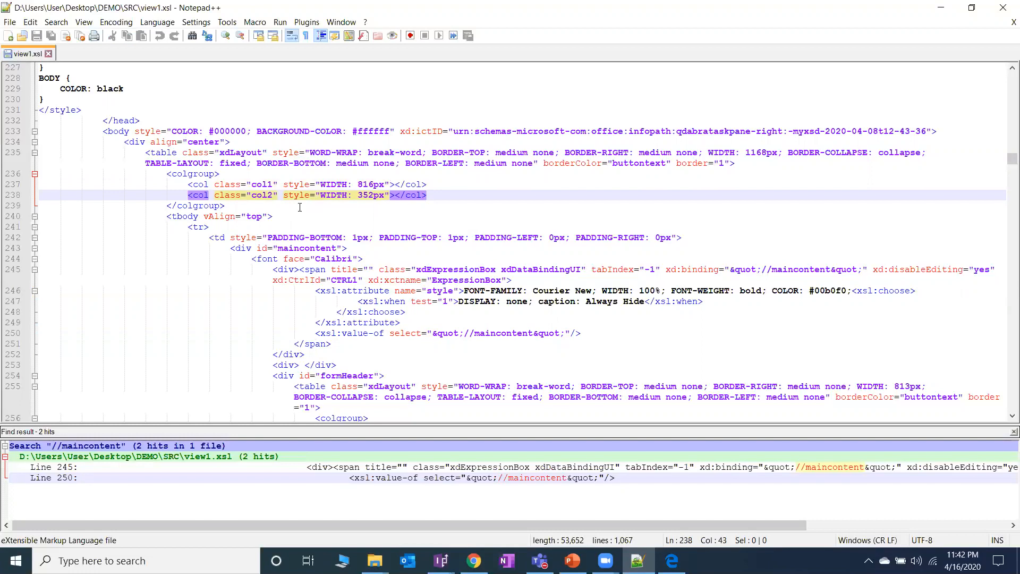
left_click_drag(282, 185, 216, 187)
left_click_drag(278, 195, 214, 193)
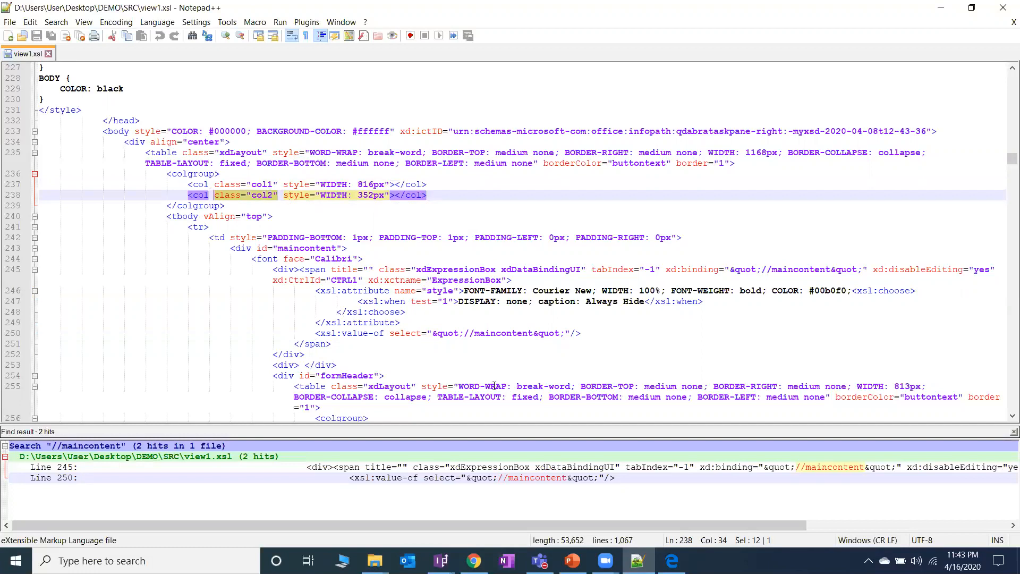
Step: Open styles.css from DEMO's SRC folder in Notepad++ alongside view1.xsl
mouse_move(376, 561)
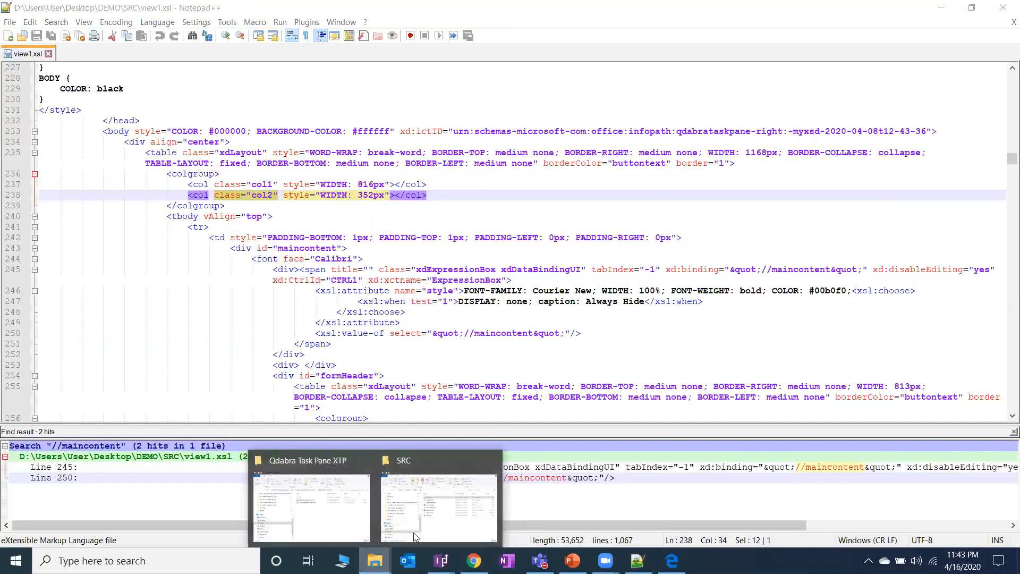
left_click(405, 540)
left_click(489, 353)
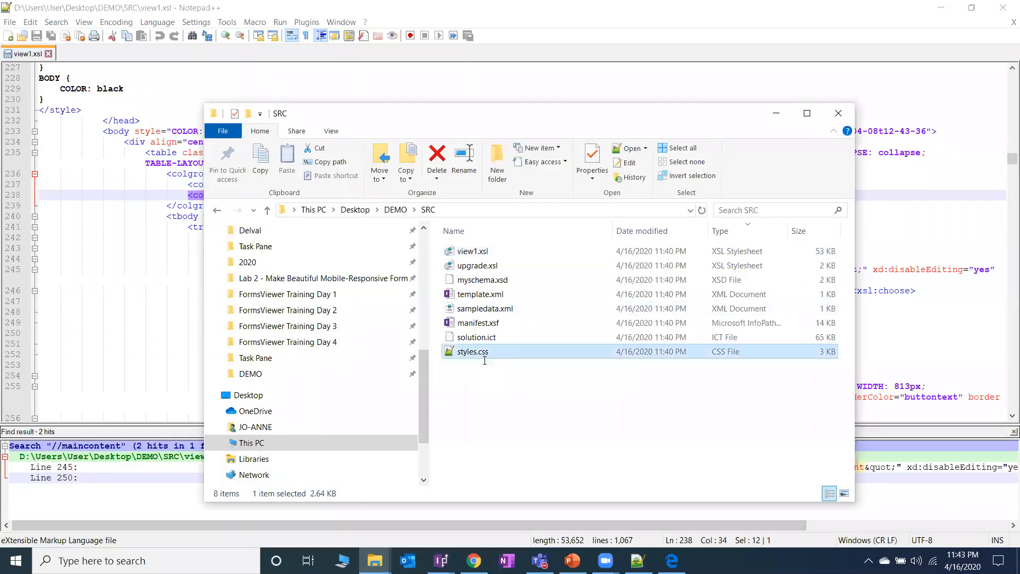
double_click(491, 356)
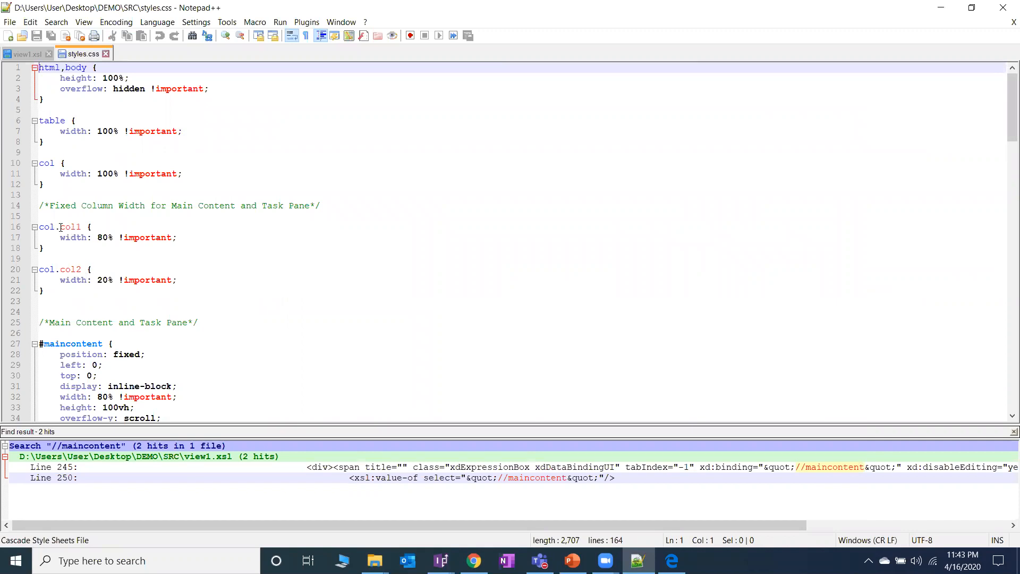
Step: Examine the width settings of the col.col1 and col.col2 rules in styles.css
left_click_drag(86, 228, 60, 224)
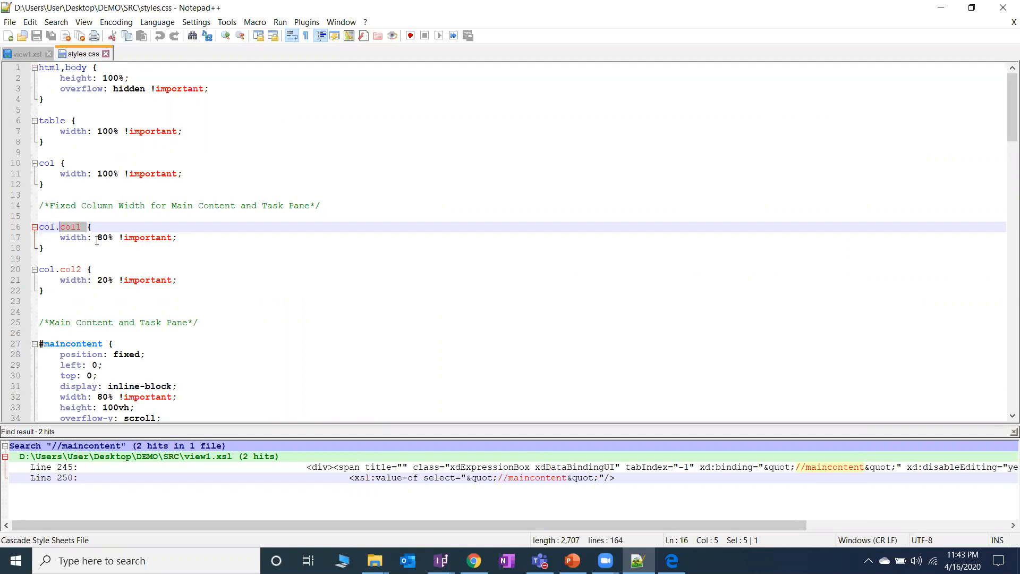
left_click_drag(97, 237, 113, 238)
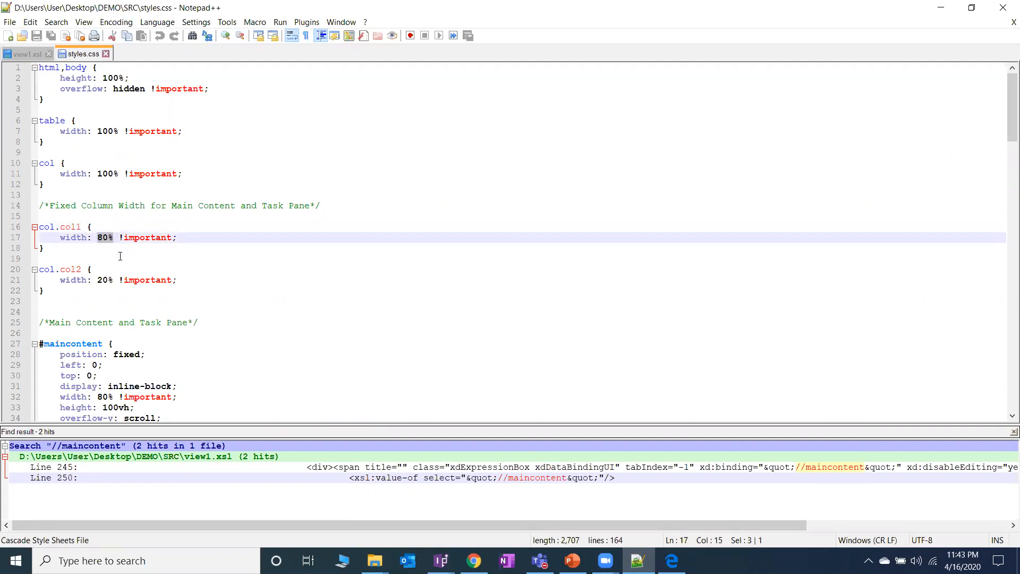
left_click(111, 251)
left_click_drag(113, 237, 98, 237)
left_click(96, 280)
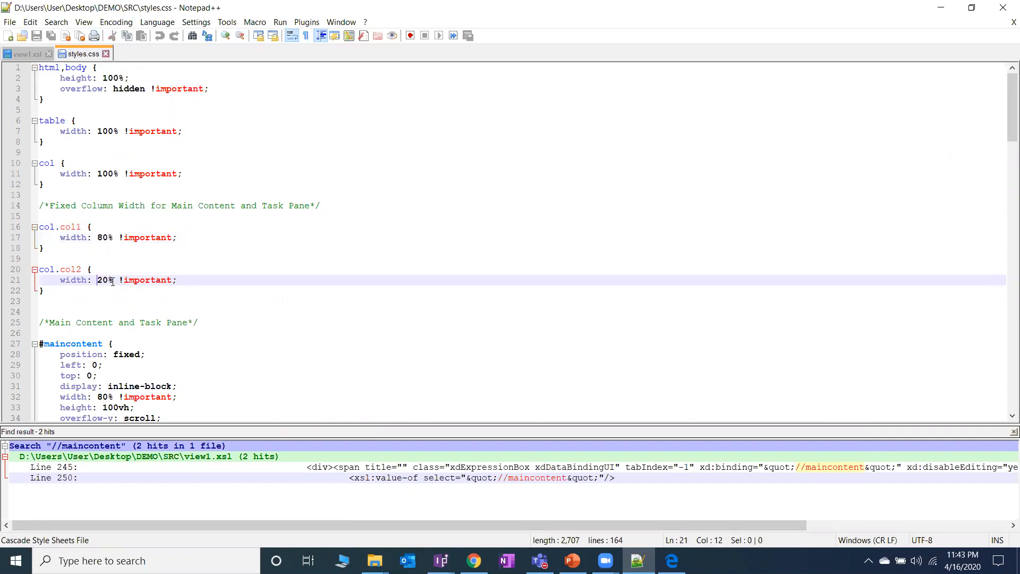
left_click_drag(116, 282, 97, 280)
Step: Return to view1.xsl and examine the column classes and the div with id maincontent around the //maincontent expression
left_click(29, 54)
left_click(233, 186)
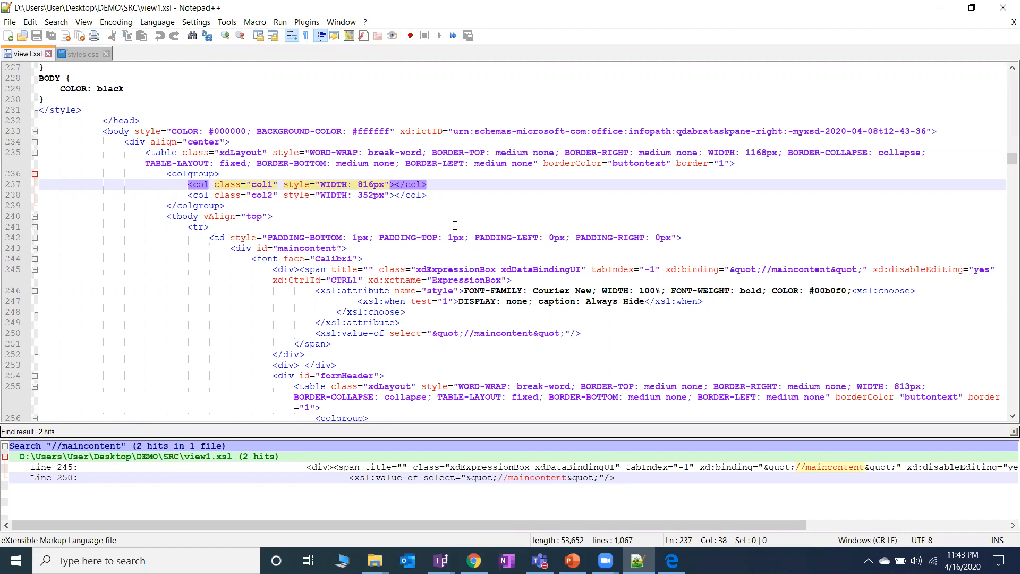
scroll(453, 226, "down", 1)
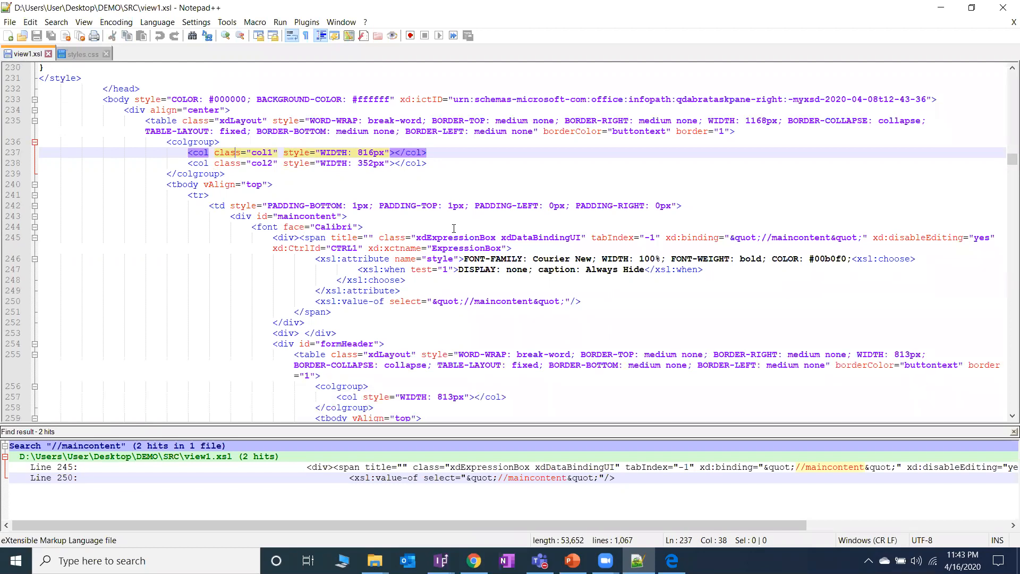
double_click(544, 478)
double_click(520, 303)
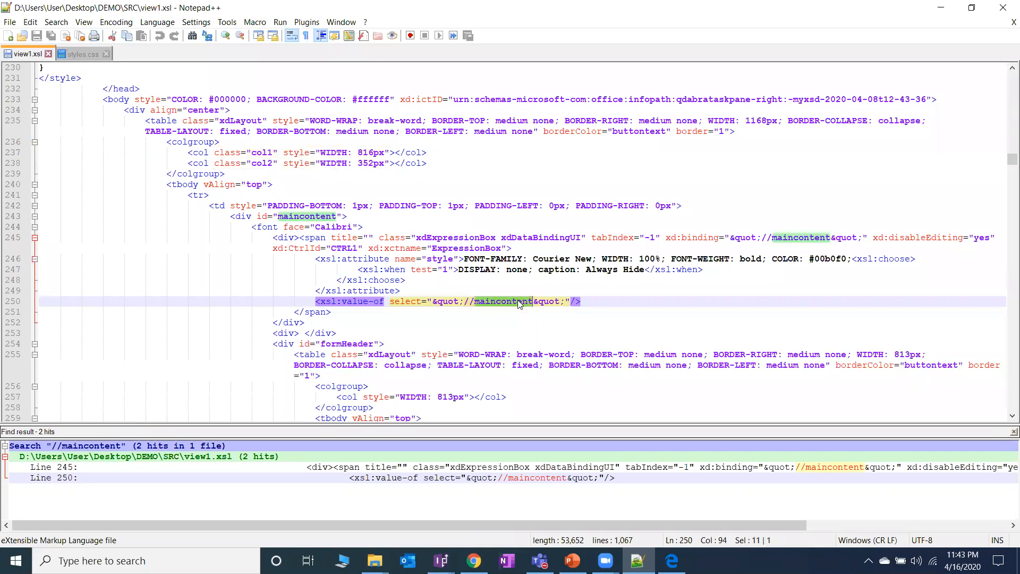
scroll(555, 293, "down", 2)
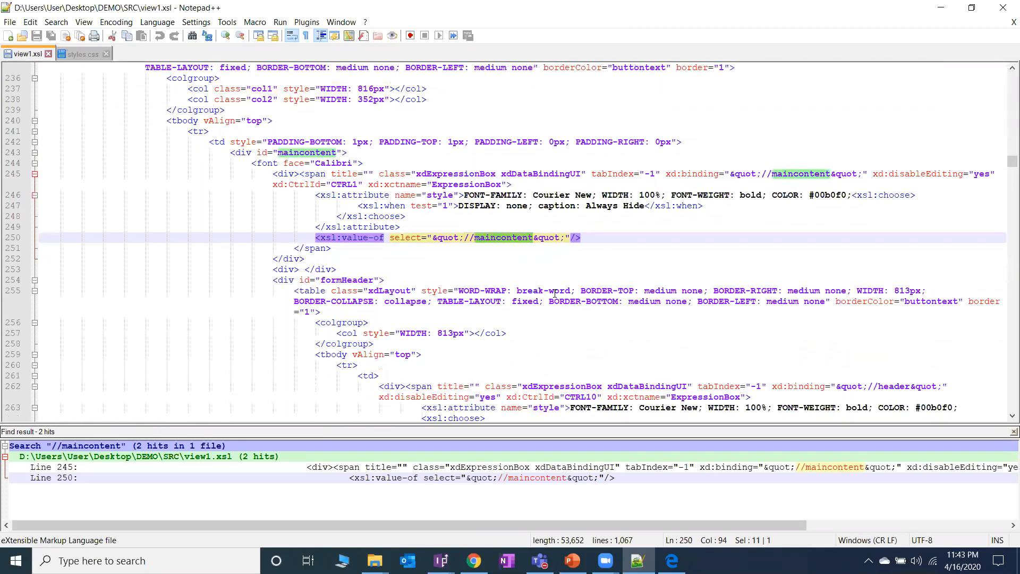
left_click(263, 162)
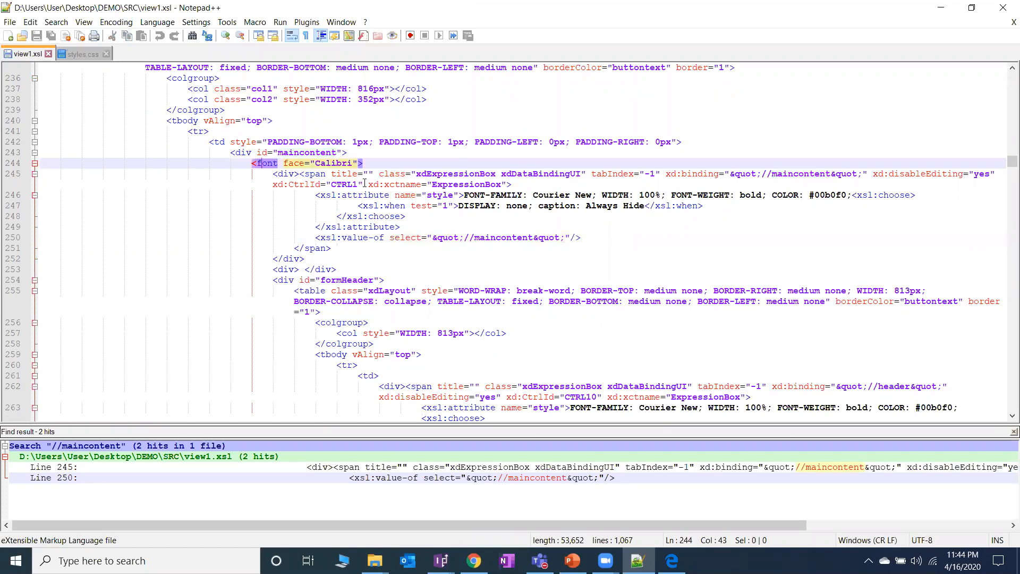
scroll(364, 182, "down", 6)
scroll(365, 183, "up", 7)
scroll(364, 182, "up", 1)
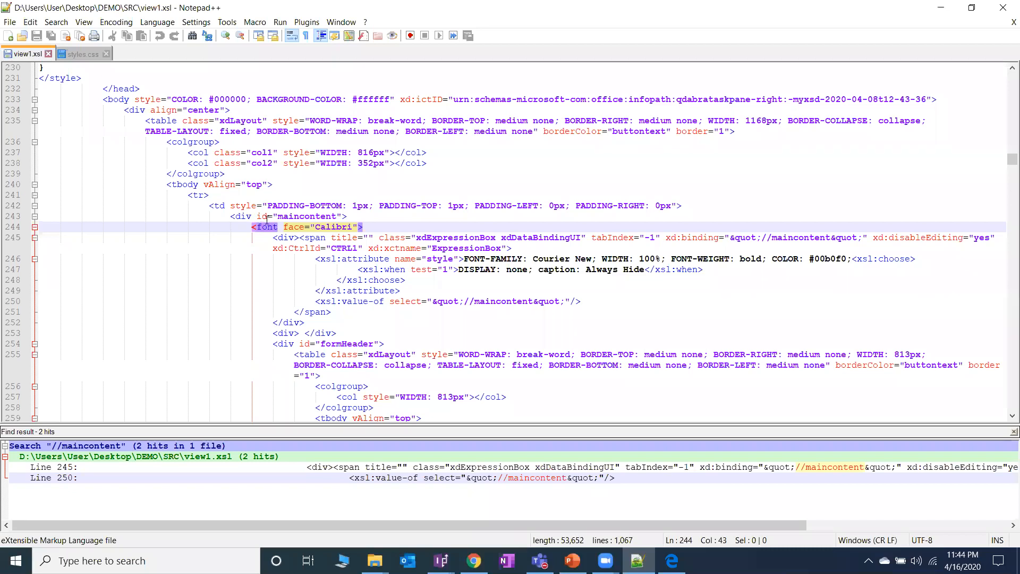
Step: Highlight the id attribute of the div with id maincontent in view1.xsl
left_click_drag(258, 216, 341, 223)
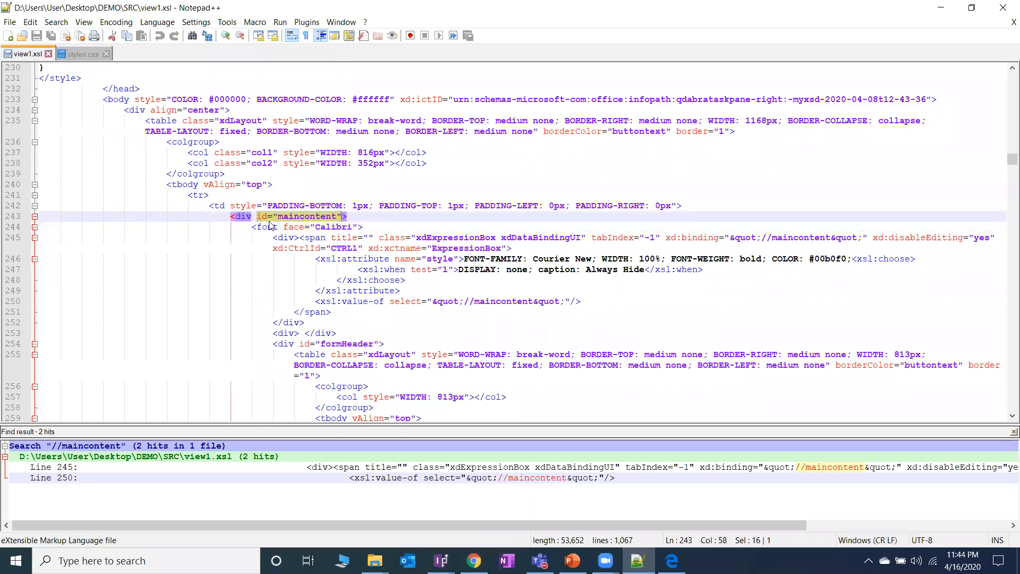
left_click(245, 217)
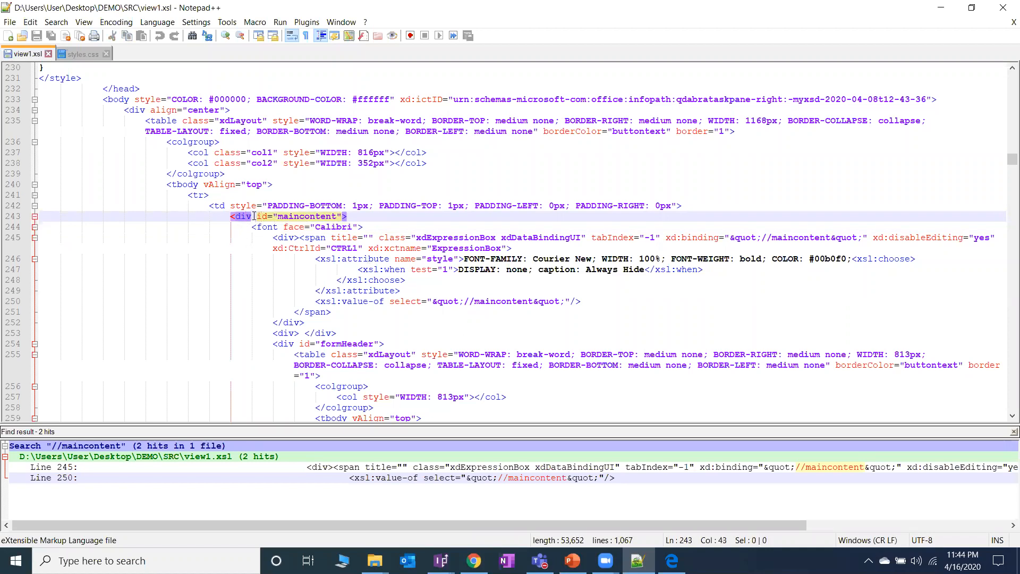
left_click_drag(256, 216, 336, 218)
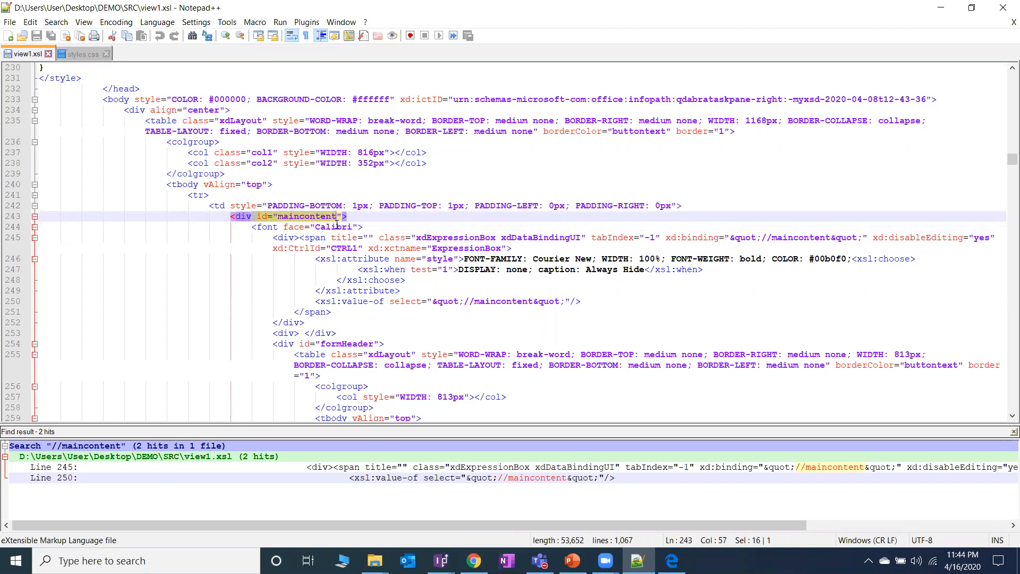
left_click(389, 227)
Step: Find all occurrences of //taskpane in view1.xsl and examine the id of the div enclosing that expression
key("ctrl+f")
key("BackSpace")
type("//taskpane")
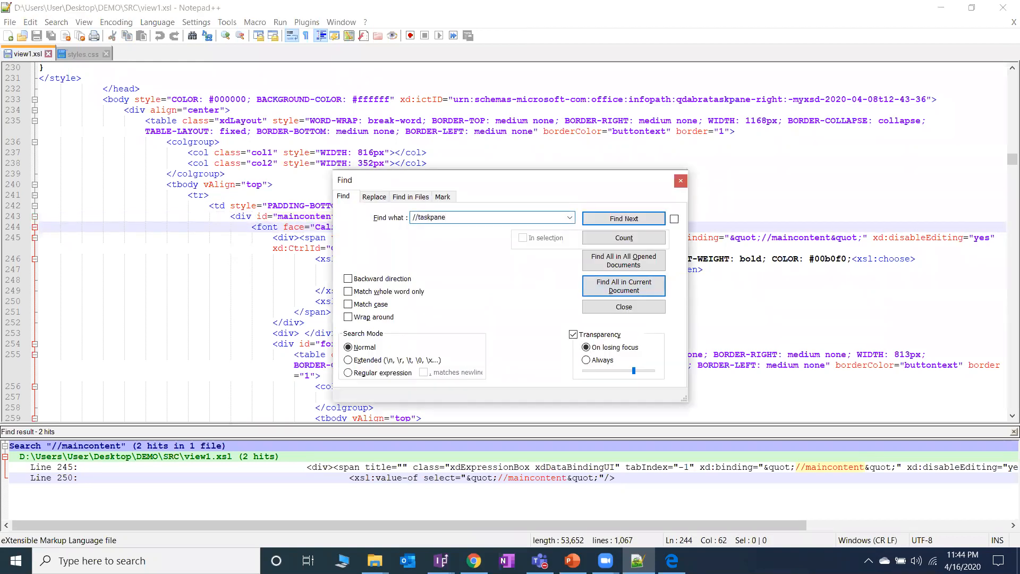
left_click(623, 286)
double_click(484, 478)
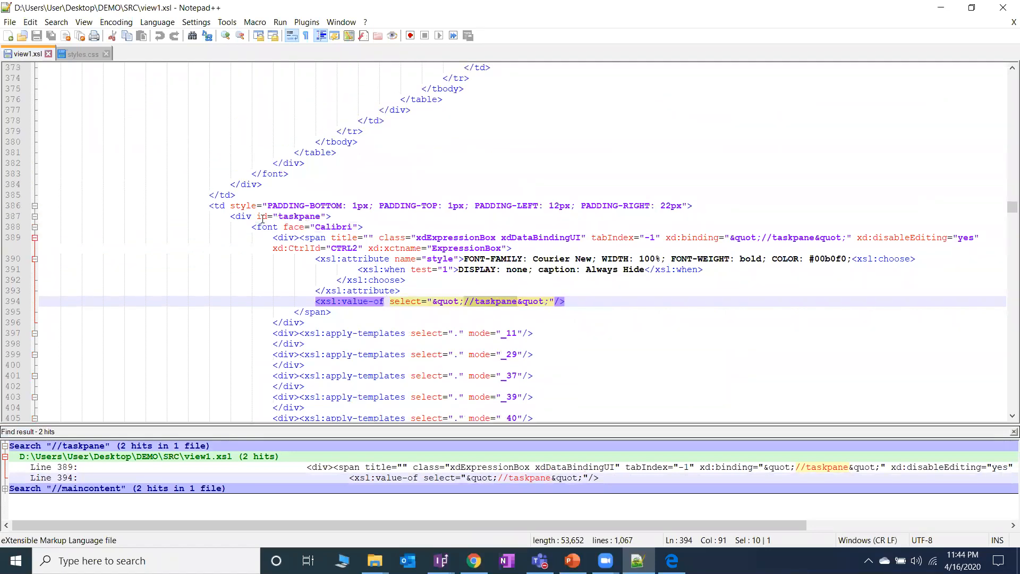
left_click(252, 217)
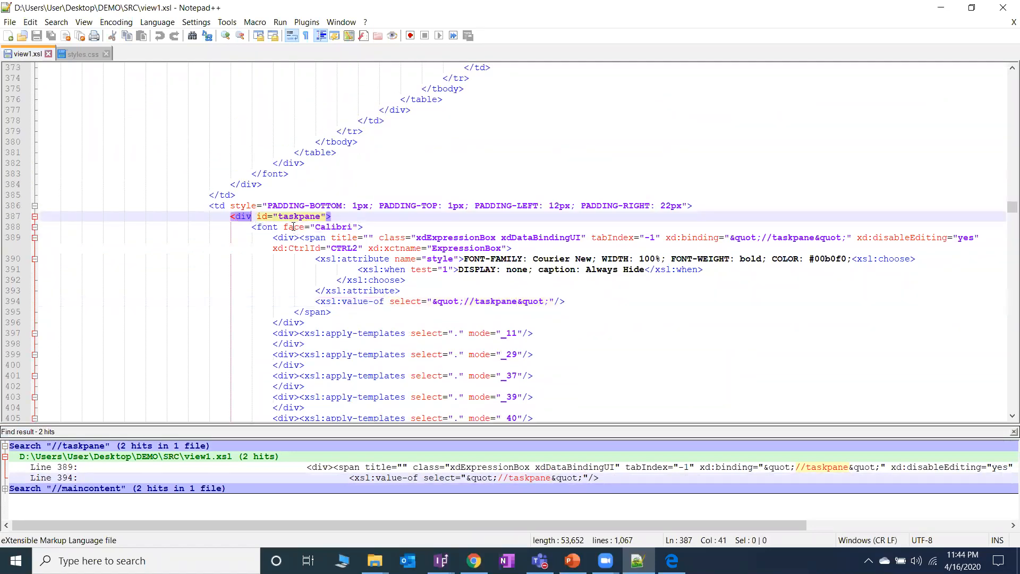
double_click(299, 217)
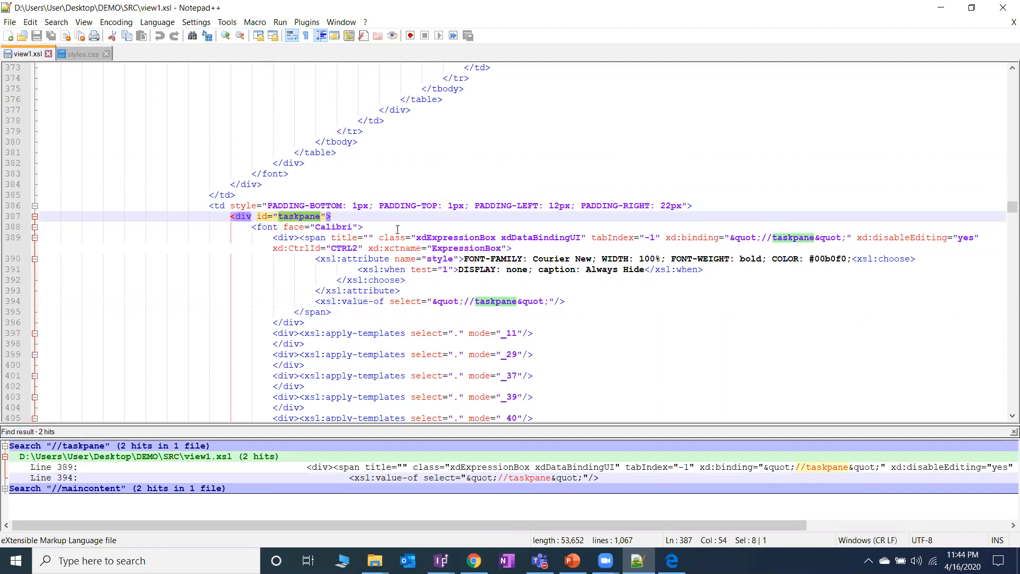
Step: Switch to styles.css and compare the position settings of the #maincontent and #taskpane rules
left_click(80, 55)
scroll(188, 218, "down", 6)
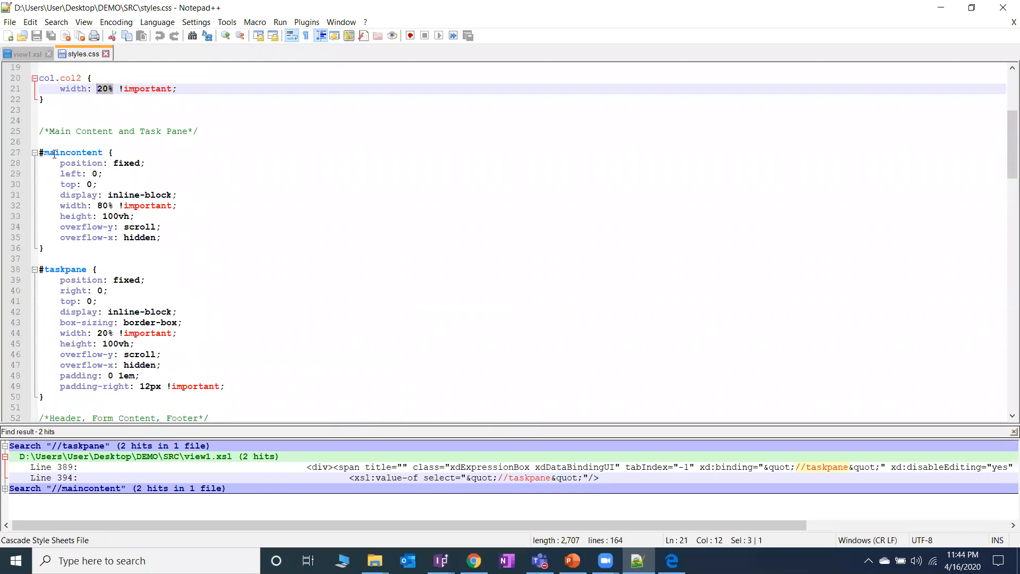
double_click(42, 153)
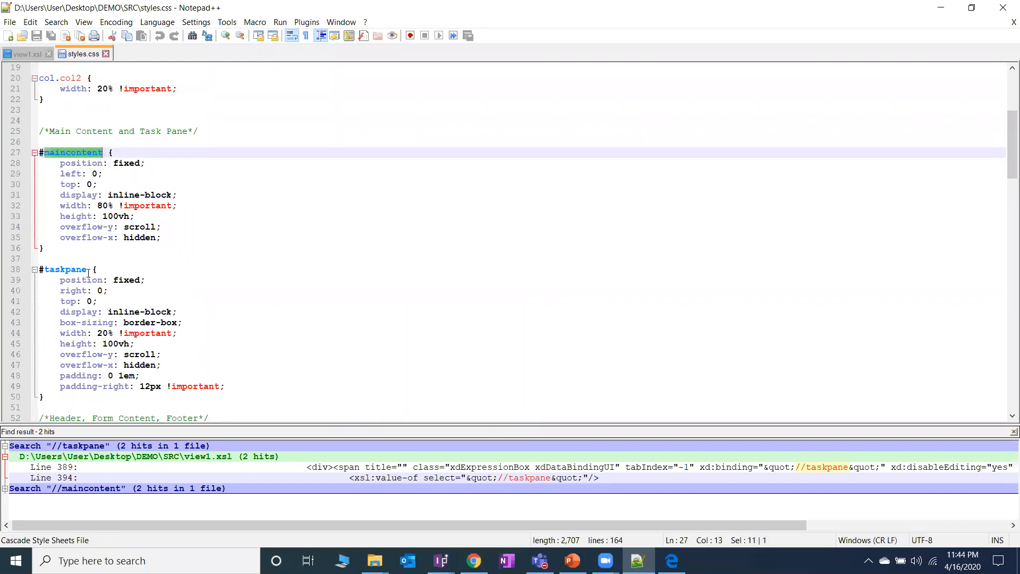
double_click(72, 270)
scroll(216, 268, "down", 1)
scroll(215, 266, "up", 1)
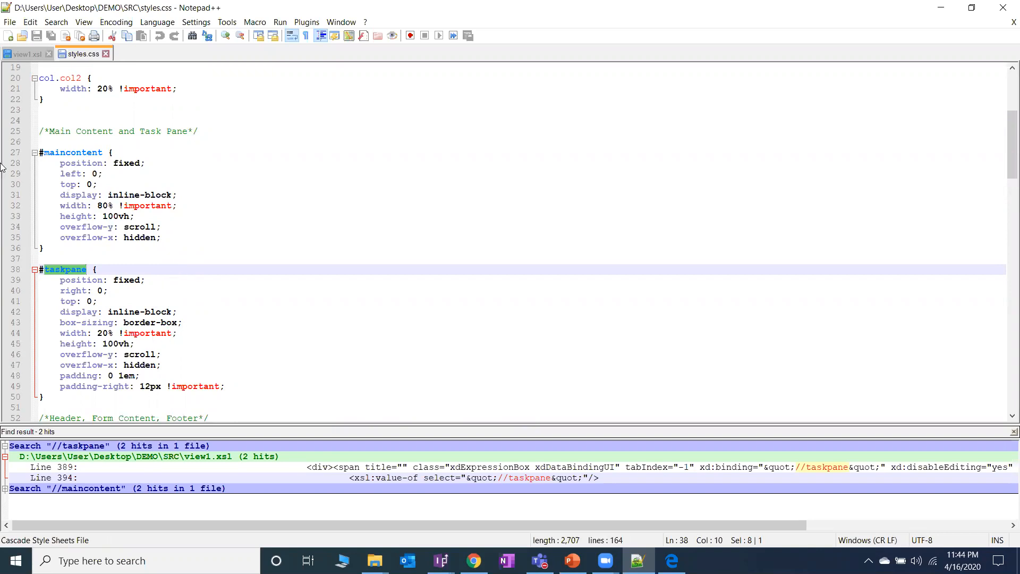
double_click(93, 163)
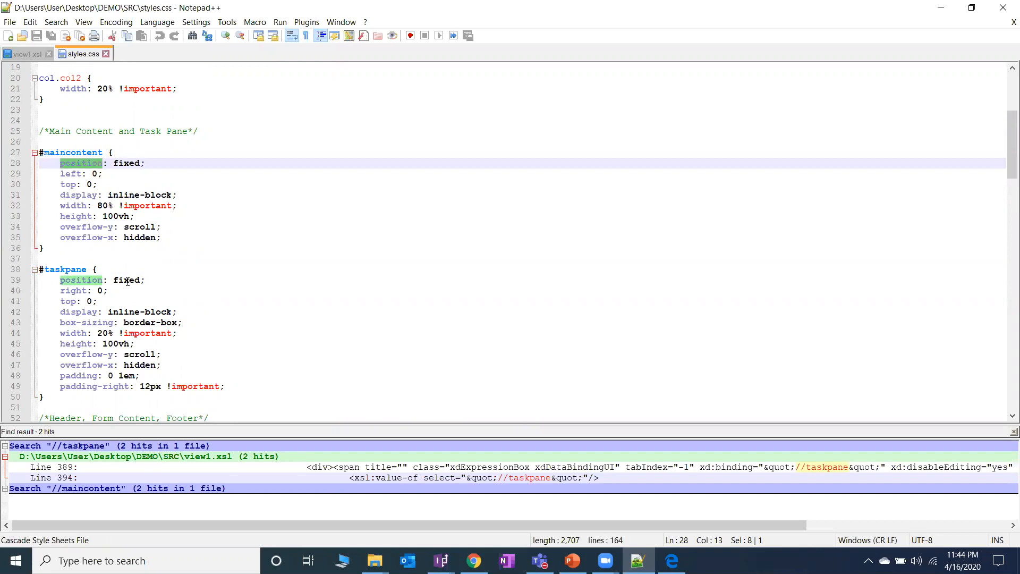
left_click(161, 280)
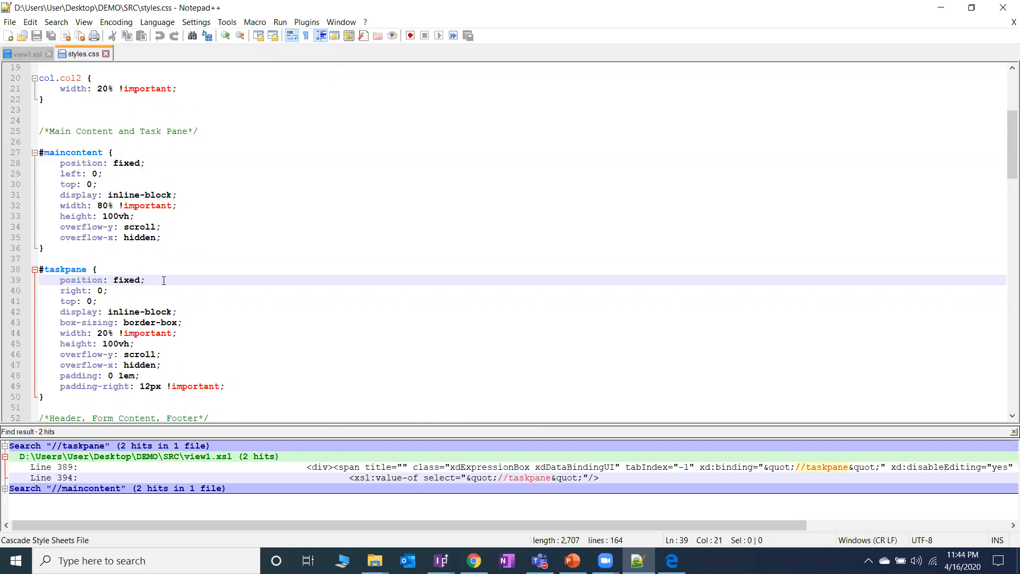
Step: Switch to the Lab 3 - Task Pane End form in Chrome, view the Task Pane XTP Instructions and go back to the menu
left_click(473, 561)
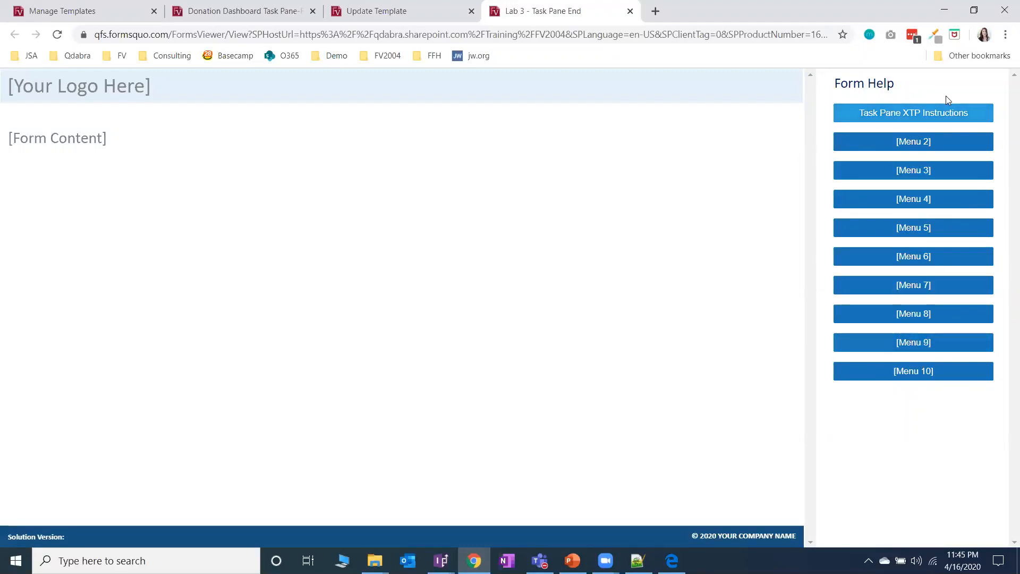
left_click(933, 115)
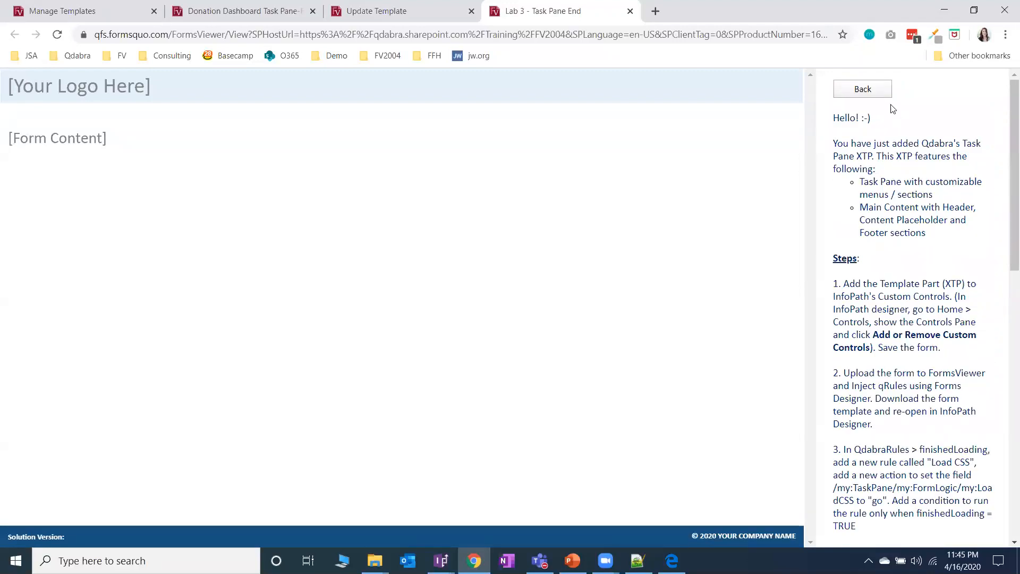
left_click(879, 95)
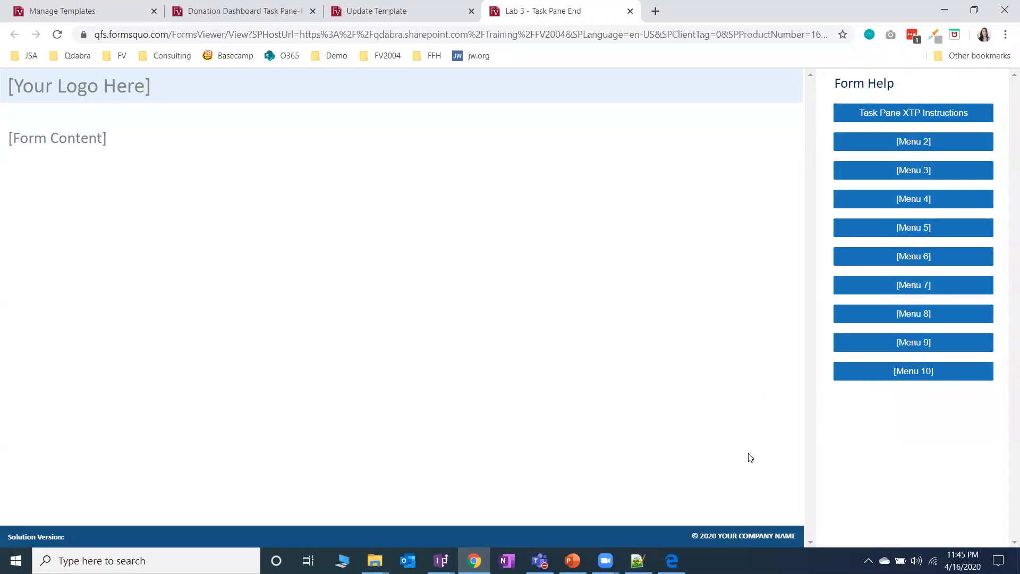
Step: Return to styles.css in Notepad++ and examine the left, top and display settings of the #maincontent rule
left_click(637, 560)
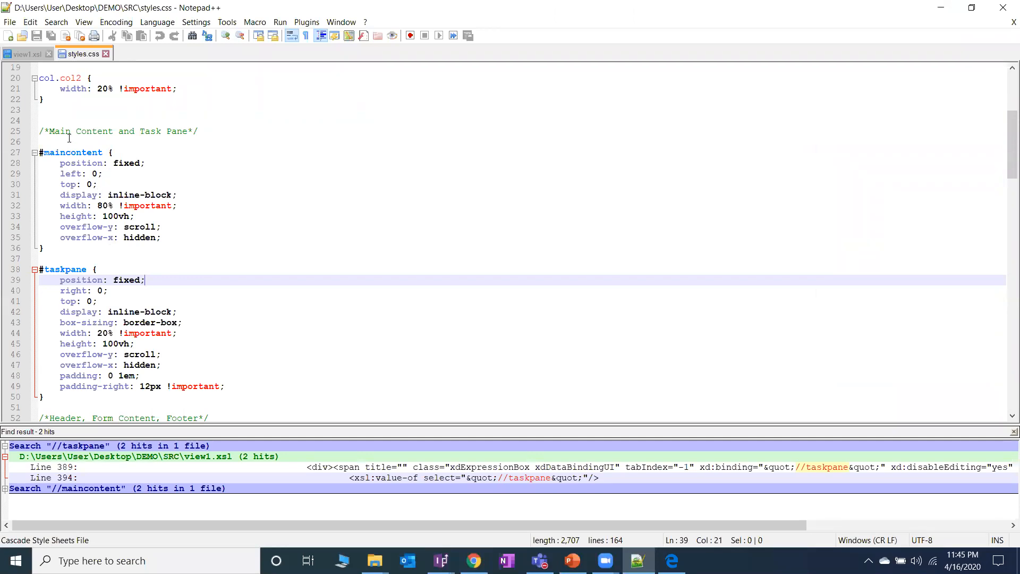
left_click(76, 152)
left_click(79, 173)
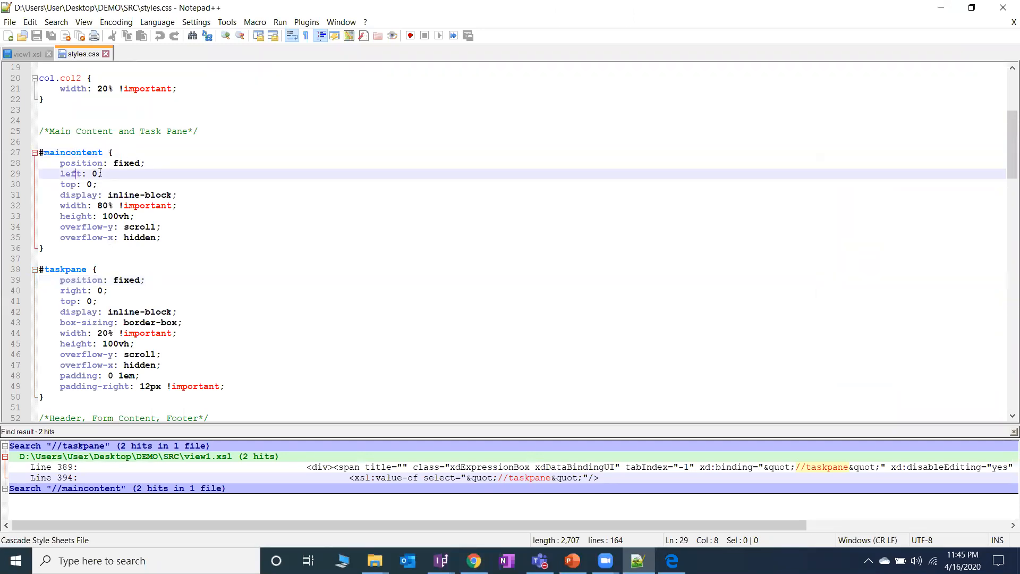
left_click_drag(105, 174, 38, 170)
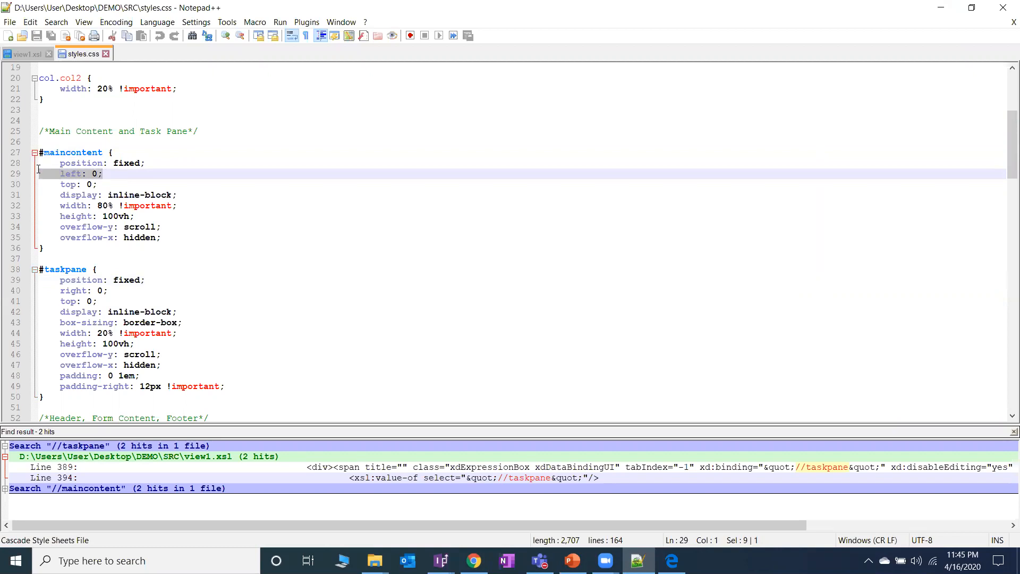
left_click(102, 175)
left_click(105, 188)
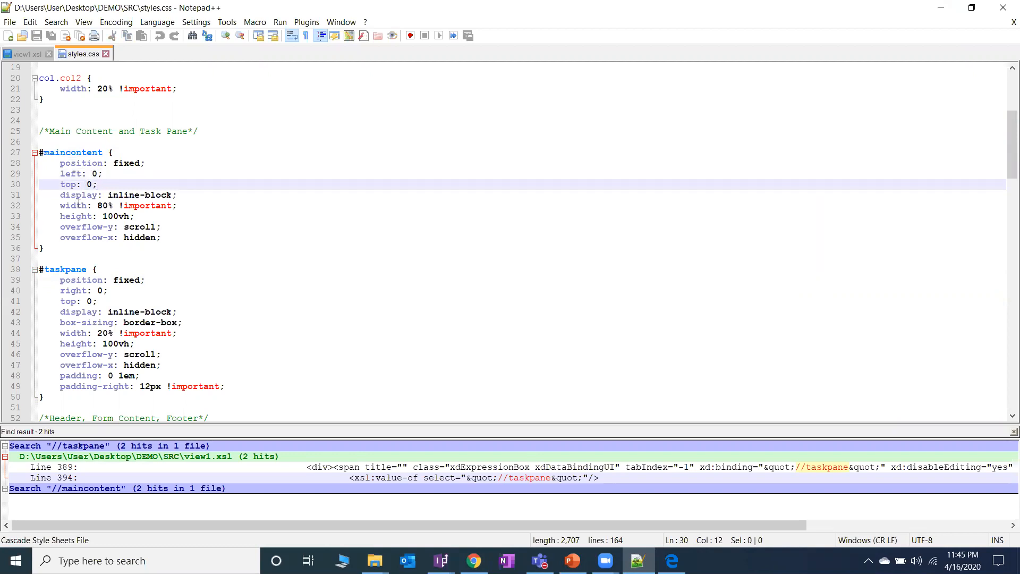
left_click_drag(60, 194, 188, 198)
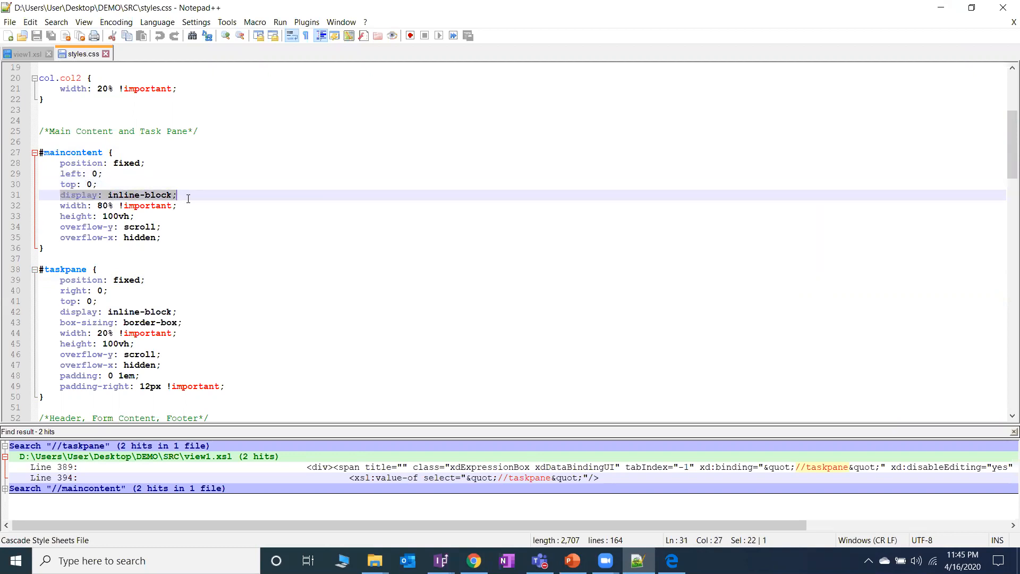
Step: Examine the width setting of the #maincontent rule and compare it with the col.col1 and col.col2 widths
left_click(71, 208)
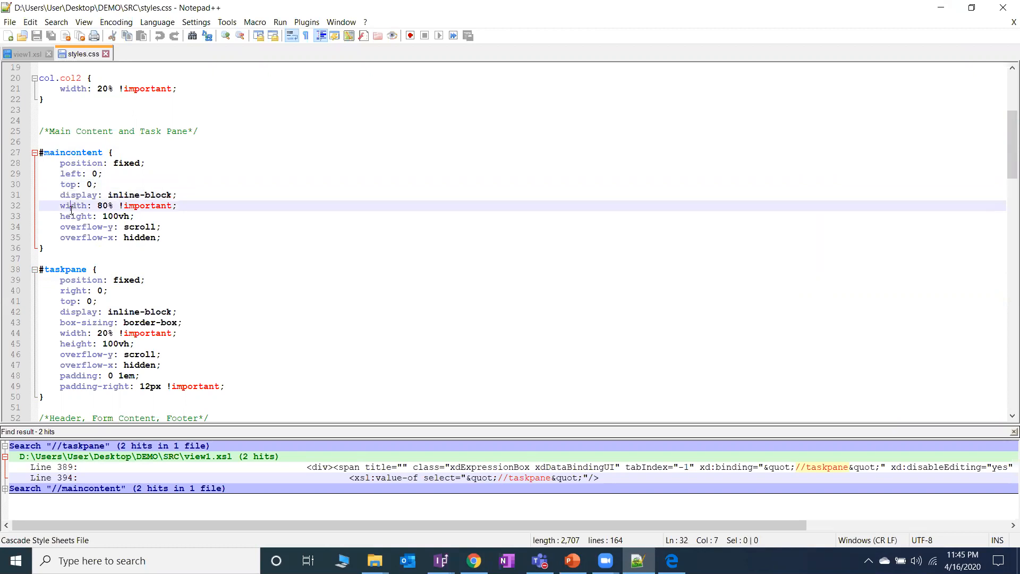
left_click_drag(60, 207, 184, 203)
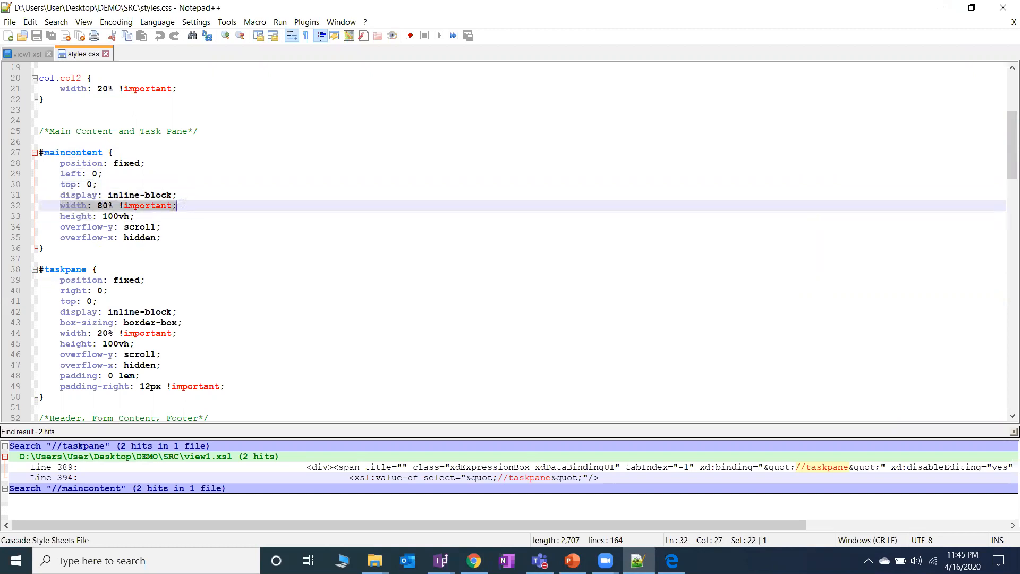
scroll(182, 230, "up", 2)
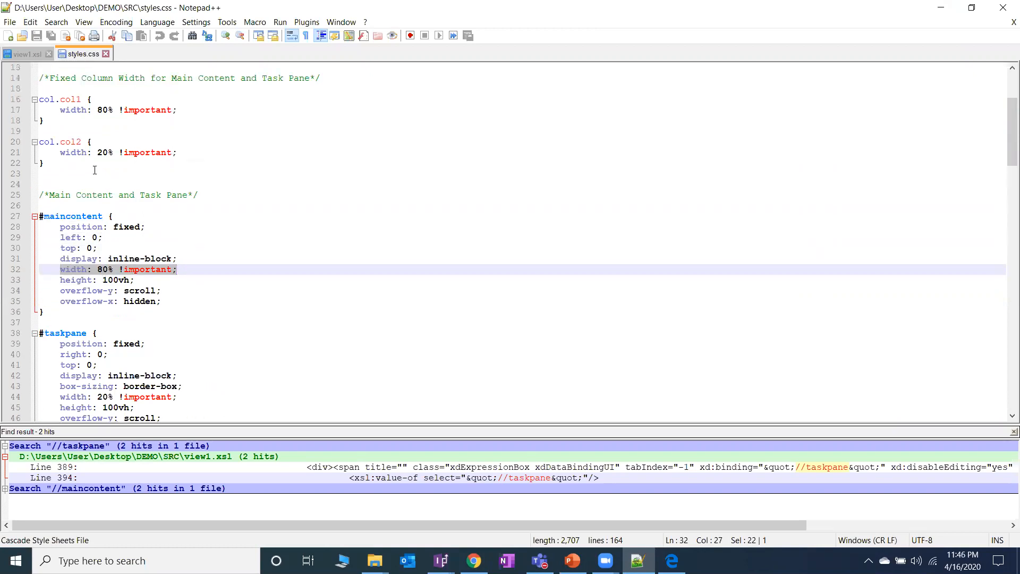
scroll(122, 208, "down", 1)
scroll(128, 244, "down", 1)
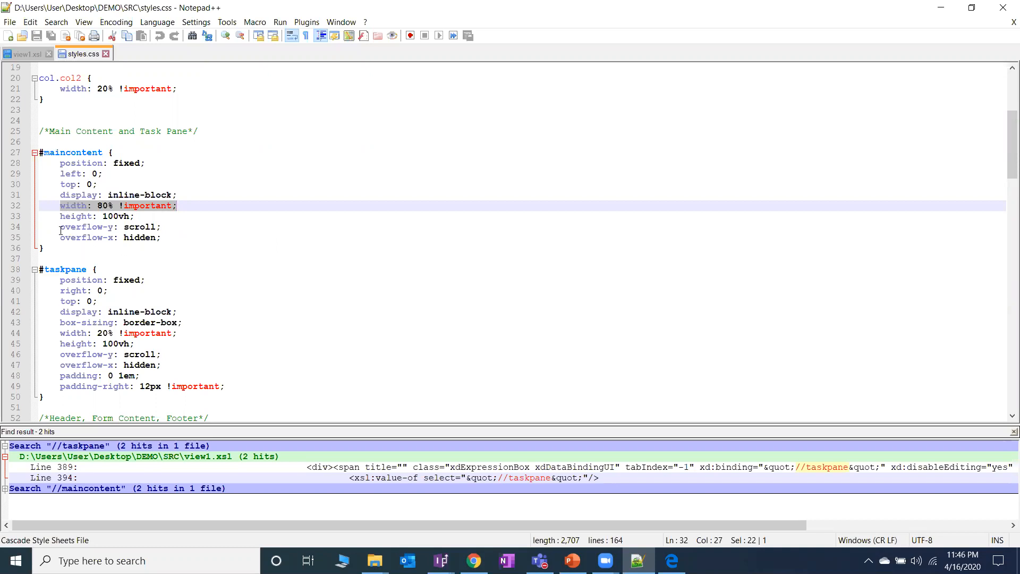
Step: Examine the overflow-y and overflow-x settings of the #maincontent rule in styles.css
left_click_drag(61, 229, 27, 207)
scroll(176, 226, "down", 1)
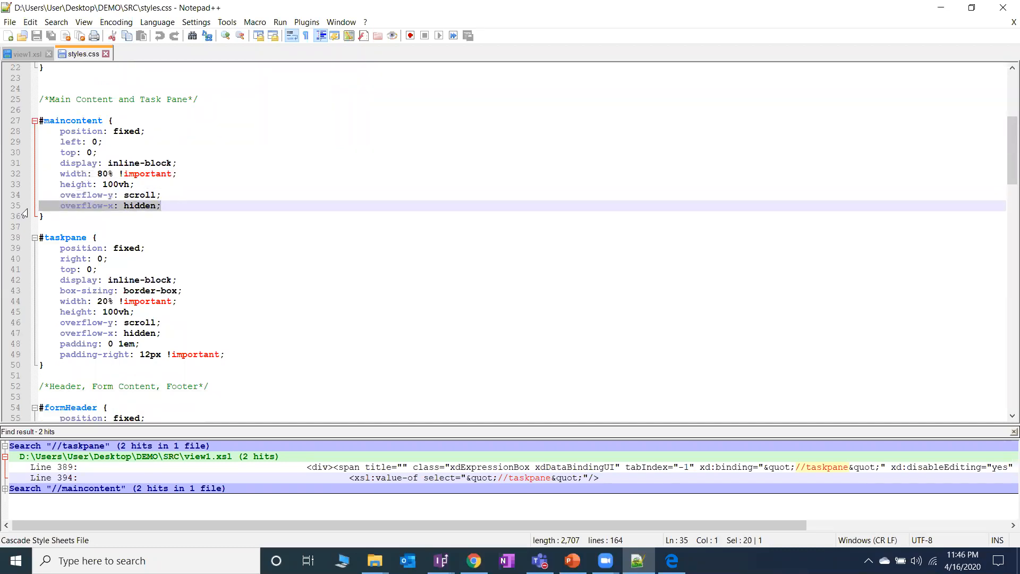
scroll(221, 300, "down", 1)
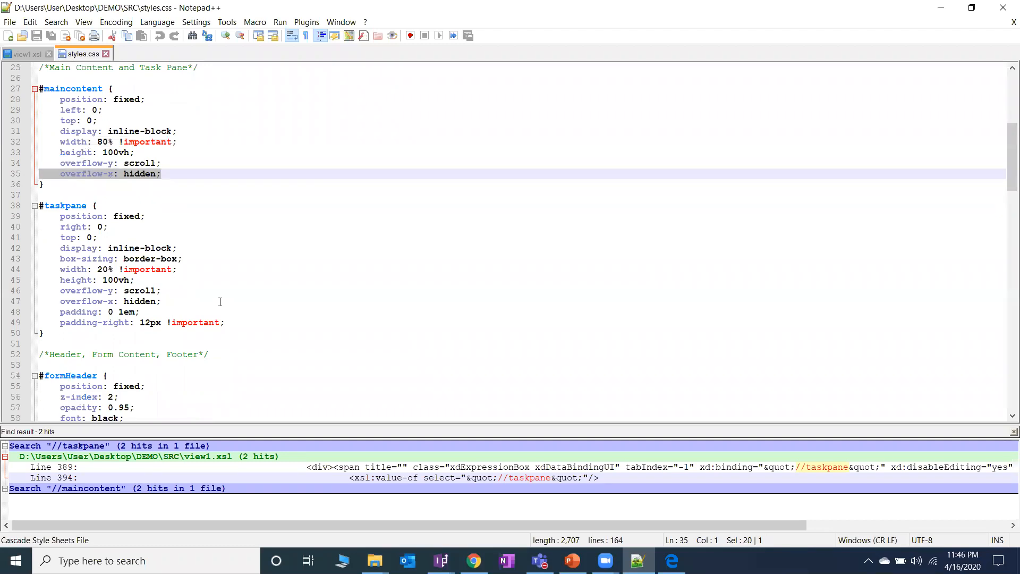
Step: Examine the overflow, padding and box-sizing settings of the #taskpane rule
left_click_drag(166, 306, 160, 312)
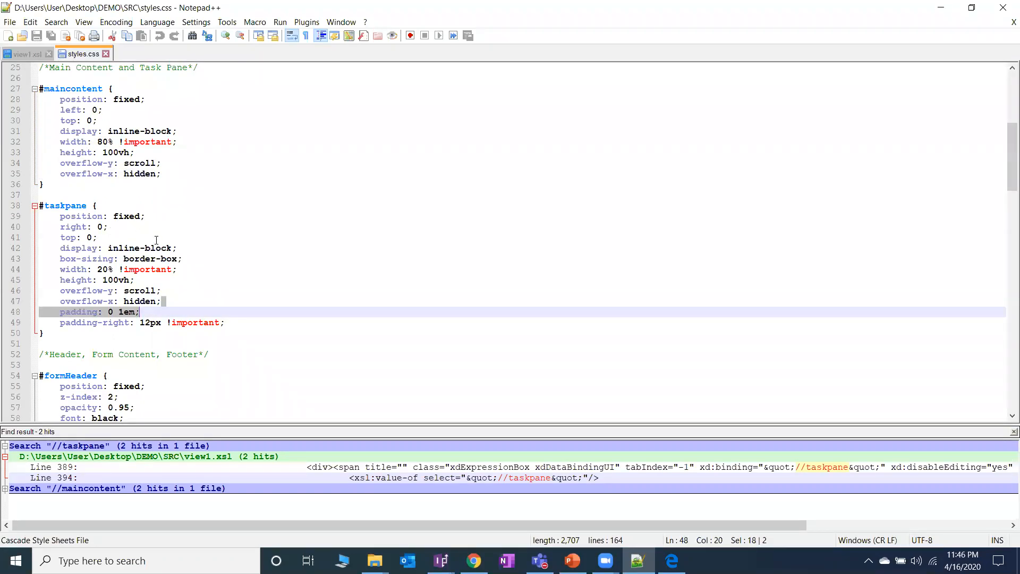
left_click(201, 293)
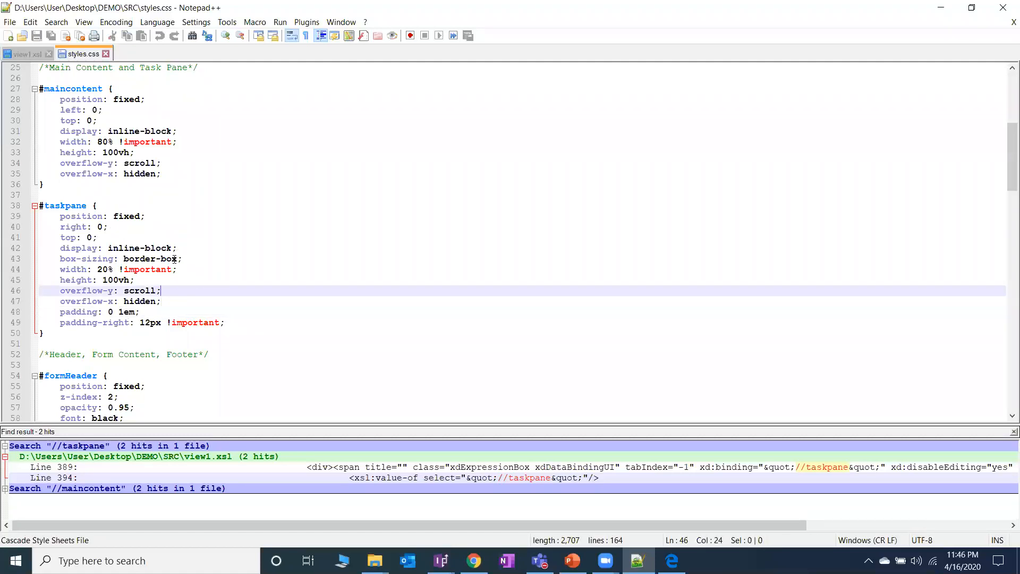
left_click(102, 258)
left_click(191, 260)
key("shift+Home")
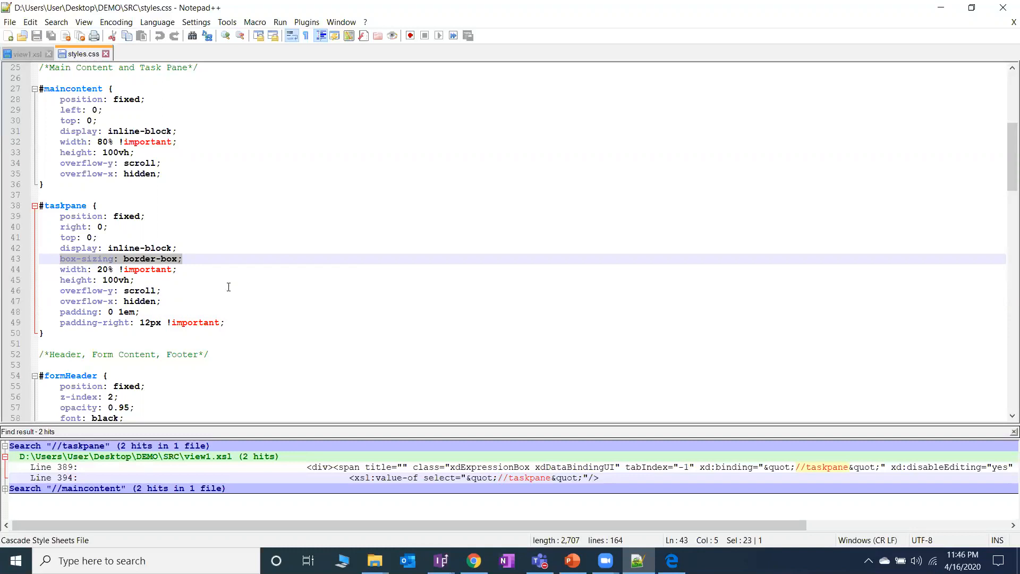
Step: Examine the #formHeader, #formContent and #formFooter rules in the Header, Form Content, Footer section of styles.css
scroll(229, 286, "down", 4)
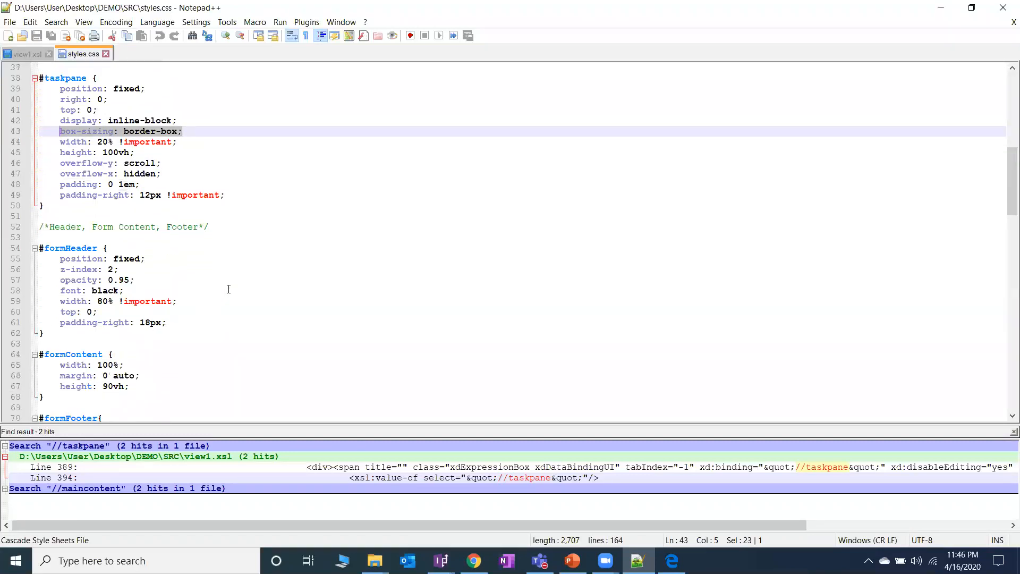
scroll(228, 288, "down", 3)
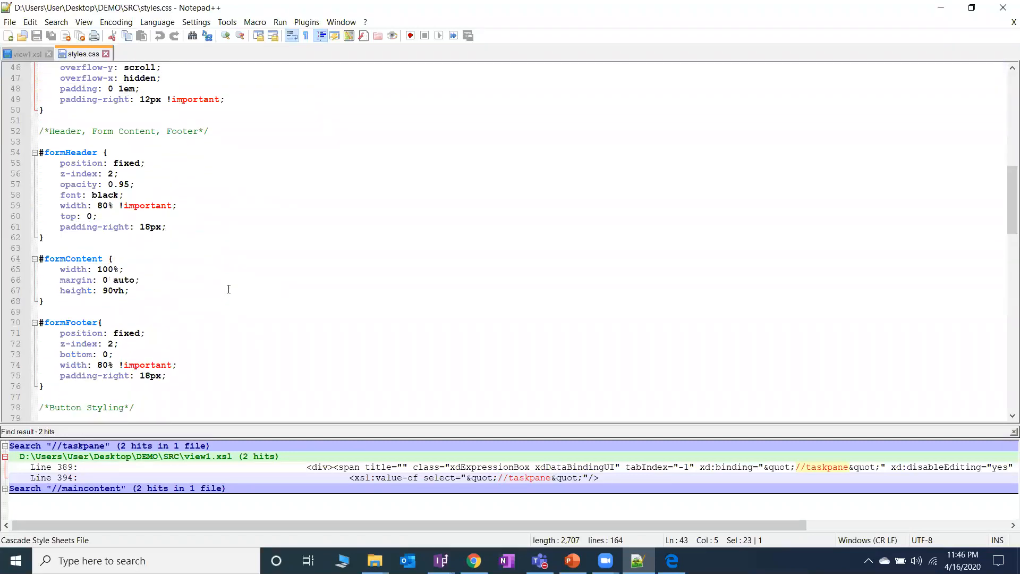
left_click(55, 153)
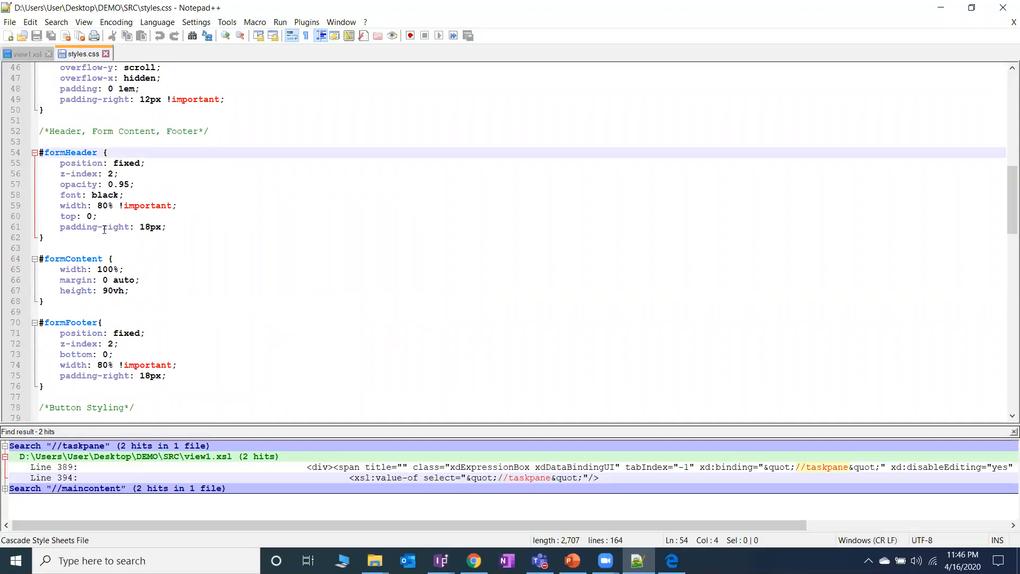
scroll(101, 228, "down", 1)
left_click(81, 227)
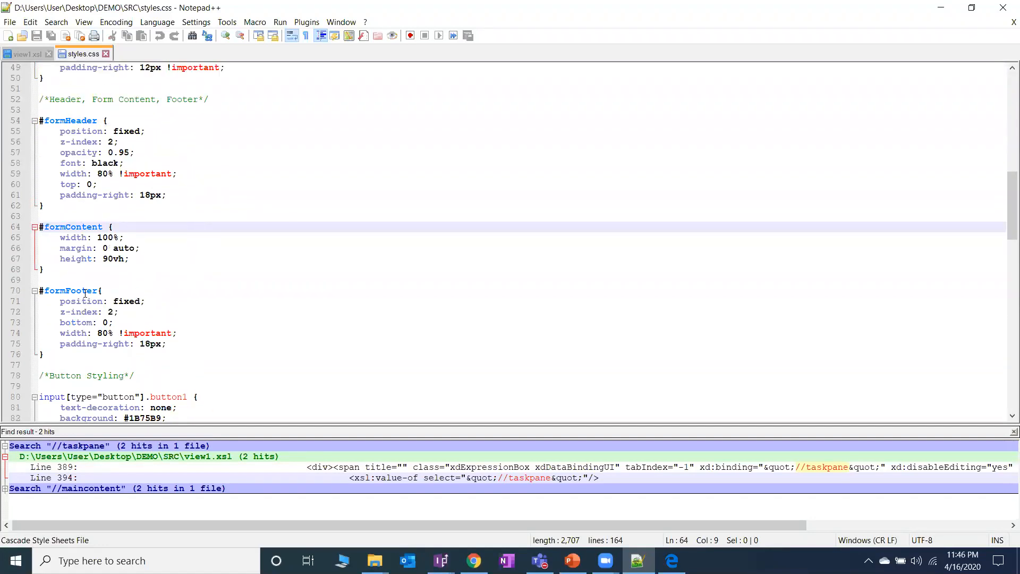
left_click(86, 291)
scroll(199, 295, "down", 1)
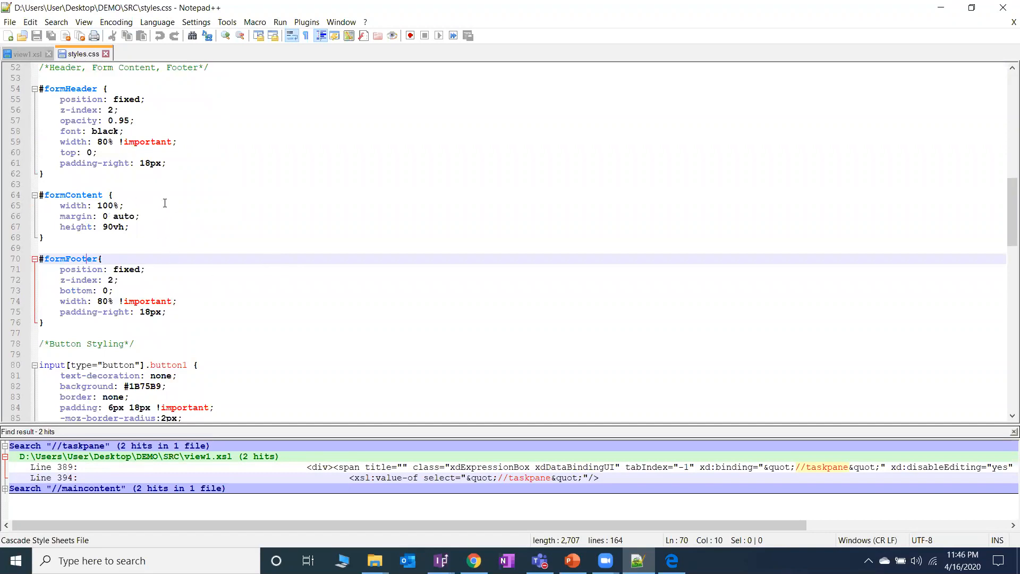
Step: Examine the button1 and buttonTab rules, including their hover variants, in the Button Styling section of styles.css
scroll(195, 234, "down", 1)
scroll(203, 242, "down", 4)
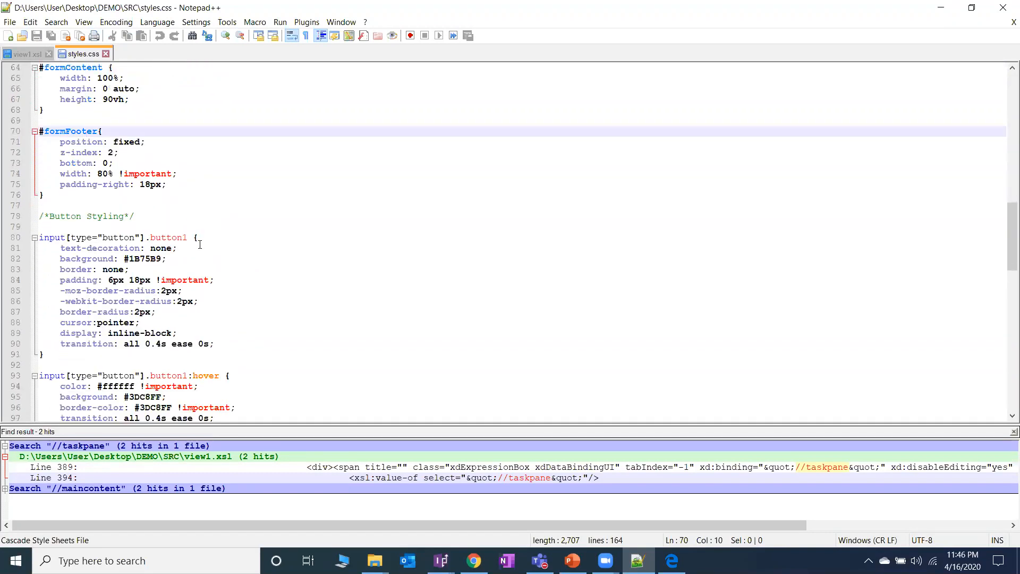
scroll(167, 213, "down", 2)
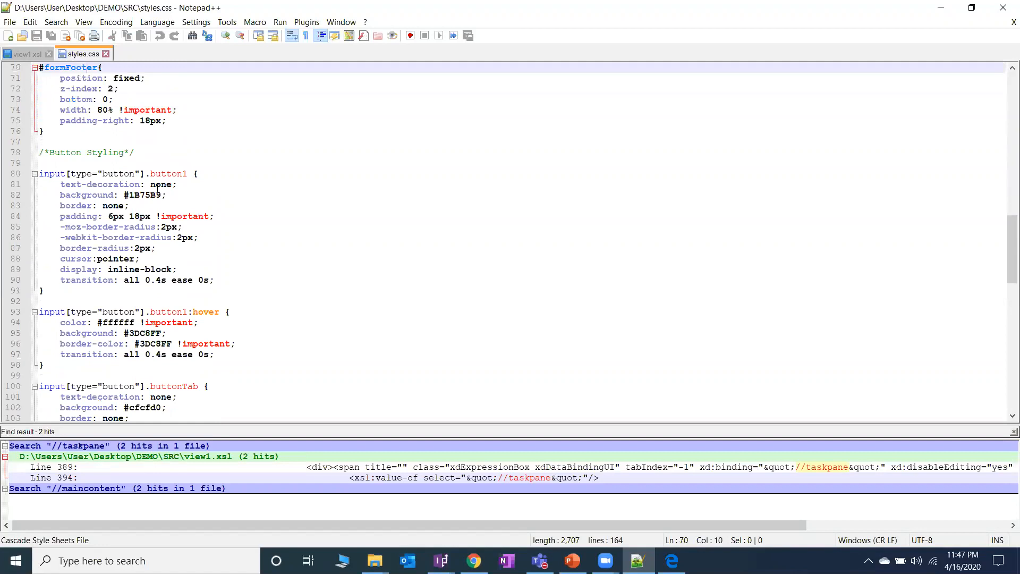
scroll(170, 224, "down", 9)
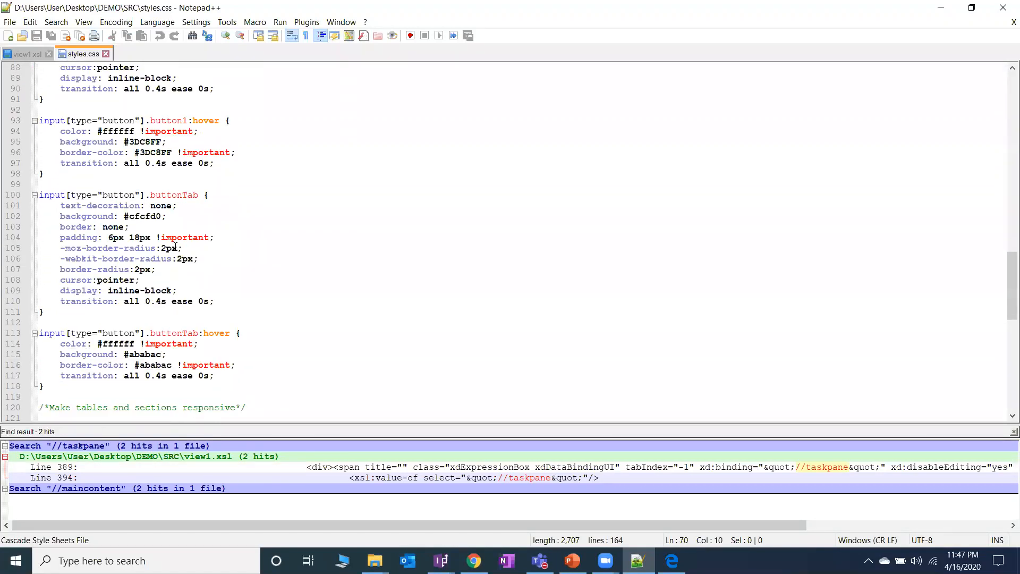
scroll(245, 300, "up", 4)
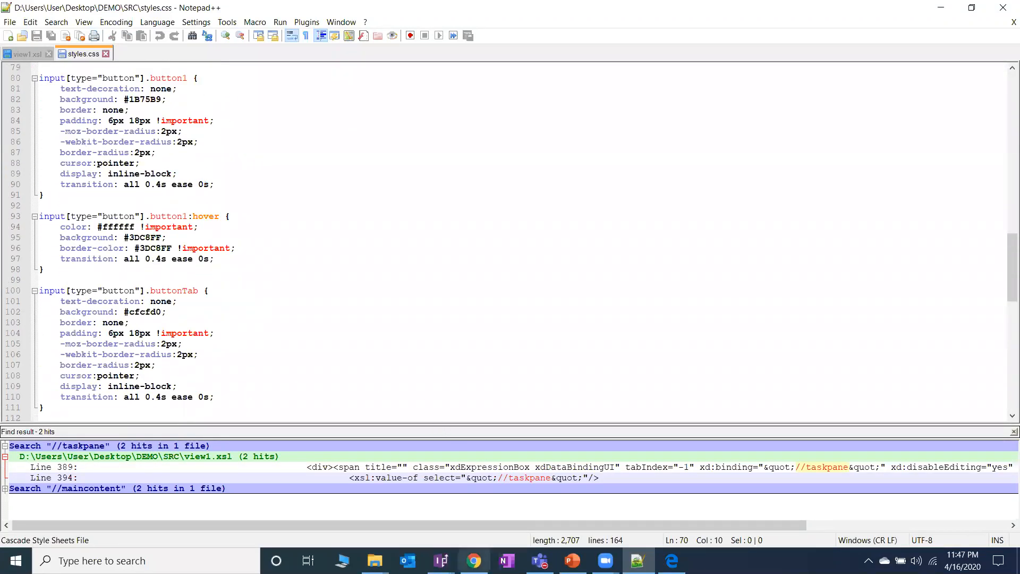
Step: Switch to the Lab 3 - Task Pane End form in Chrome and open its developer tools undocked in a separate window
left_click(474, 561)
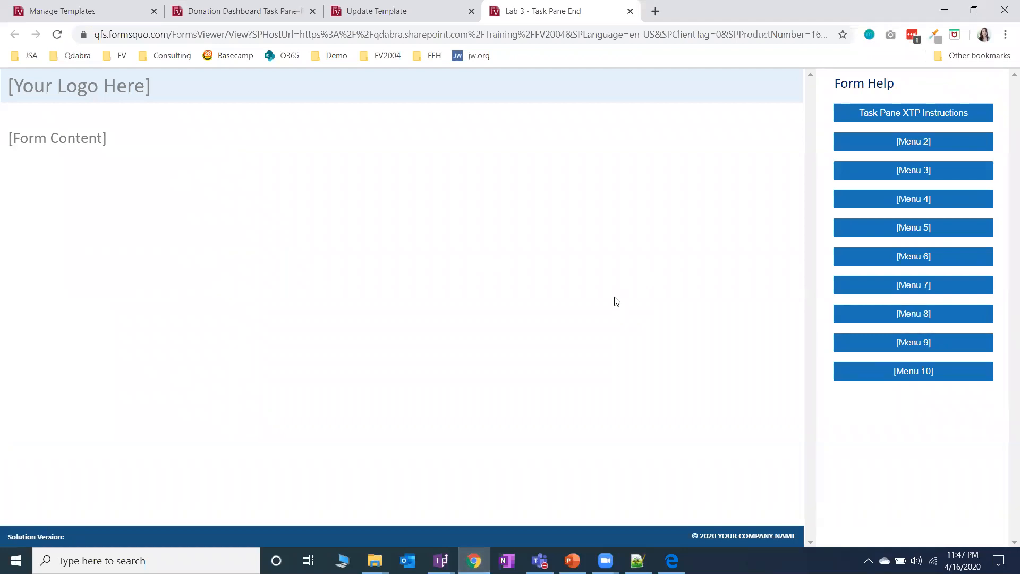
key("ctrl+shift+i")
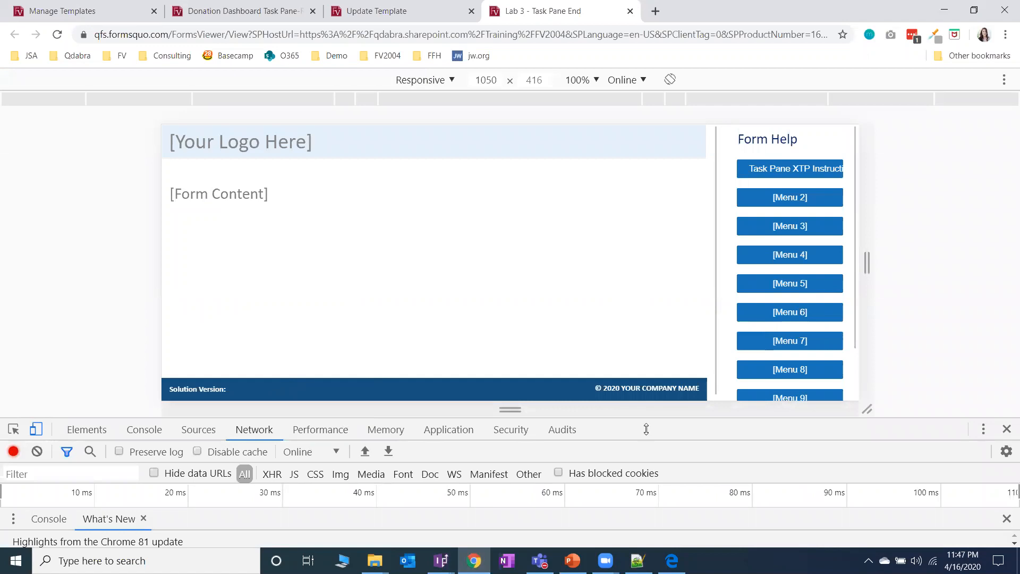
left_click(983, 430)
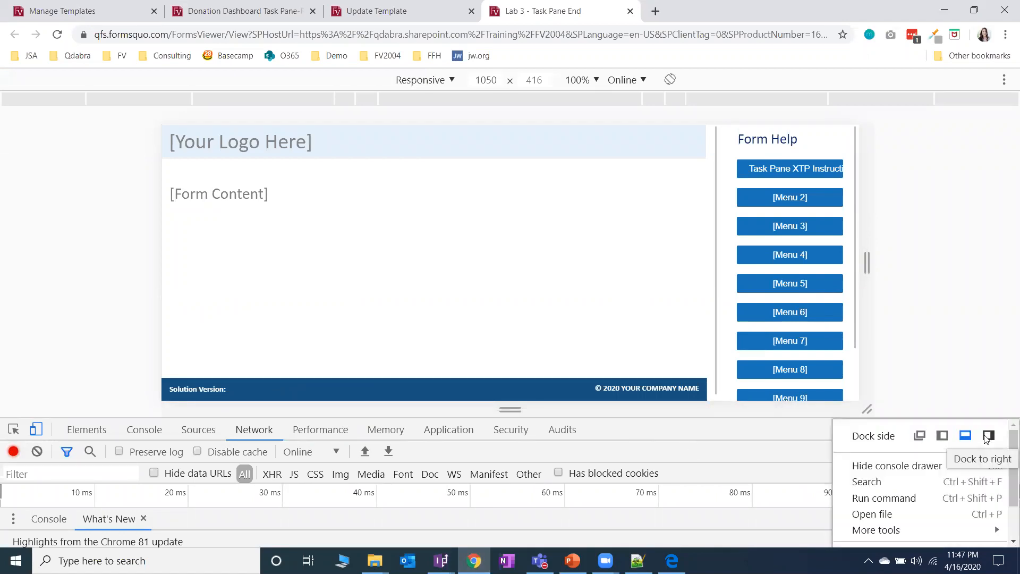
left_click(922, 444)
left_click_drag(829, 166, 1004, 246)
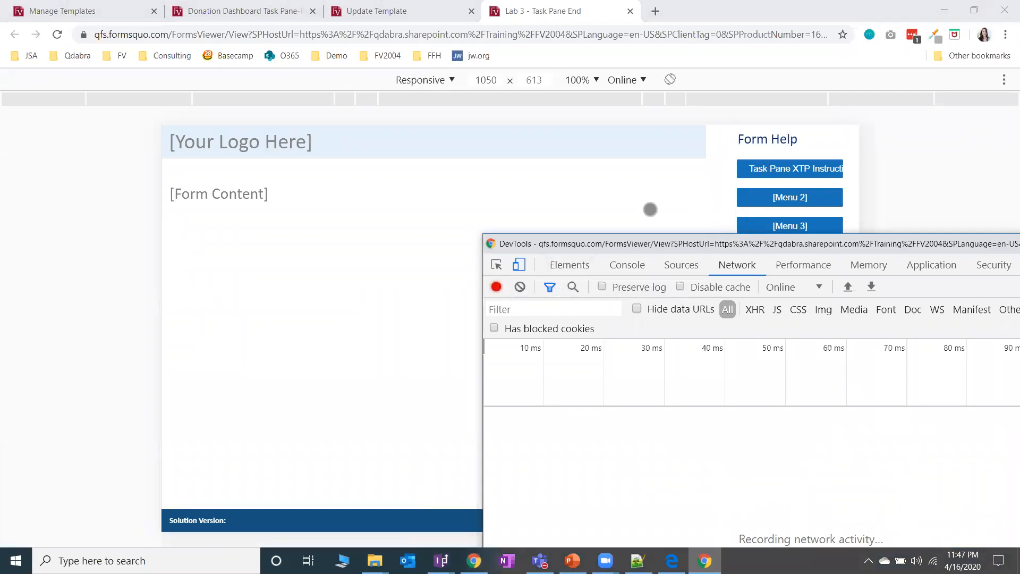
left_click_drag(709, 236, 700, 235)
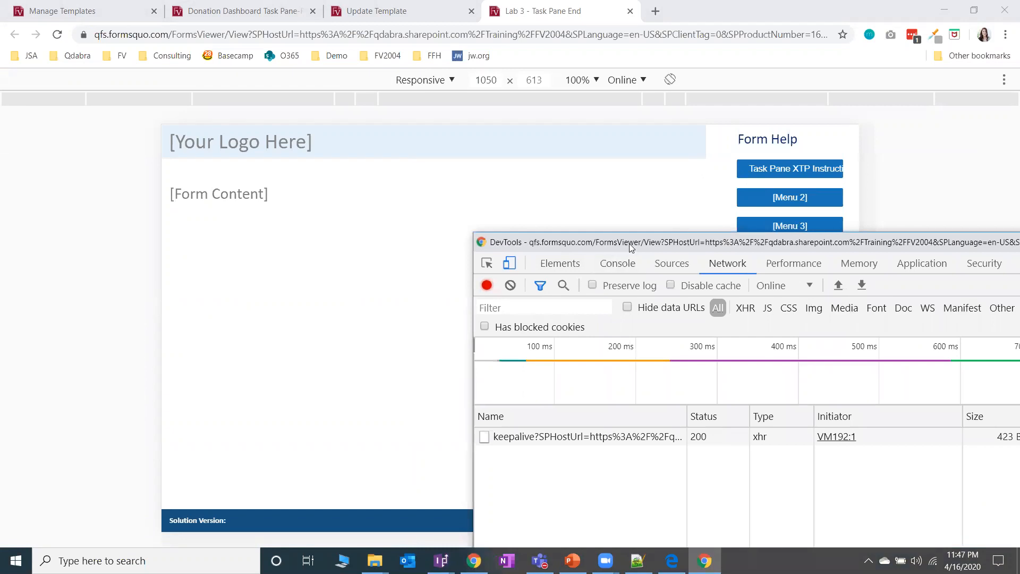
left_click_drag(629, 243, 645, 260)
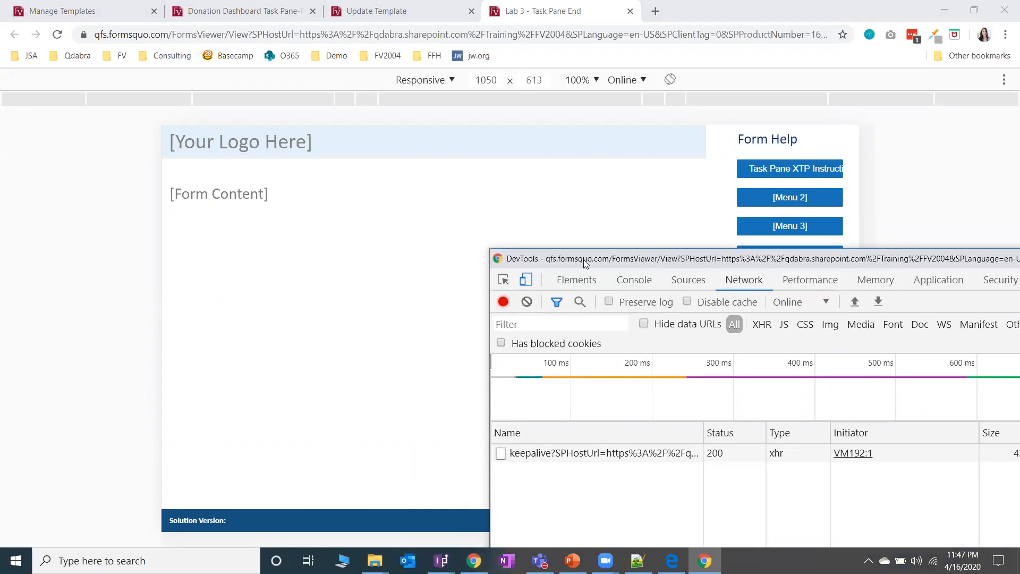
left_click_drag(582, 262, 485, 209)
left_click_drag(807, 207, 466, 174)
Step: Close and reopen the developer tools, and locate the Developer tools entry among Chrome's additional tools
left_click(695, 172)
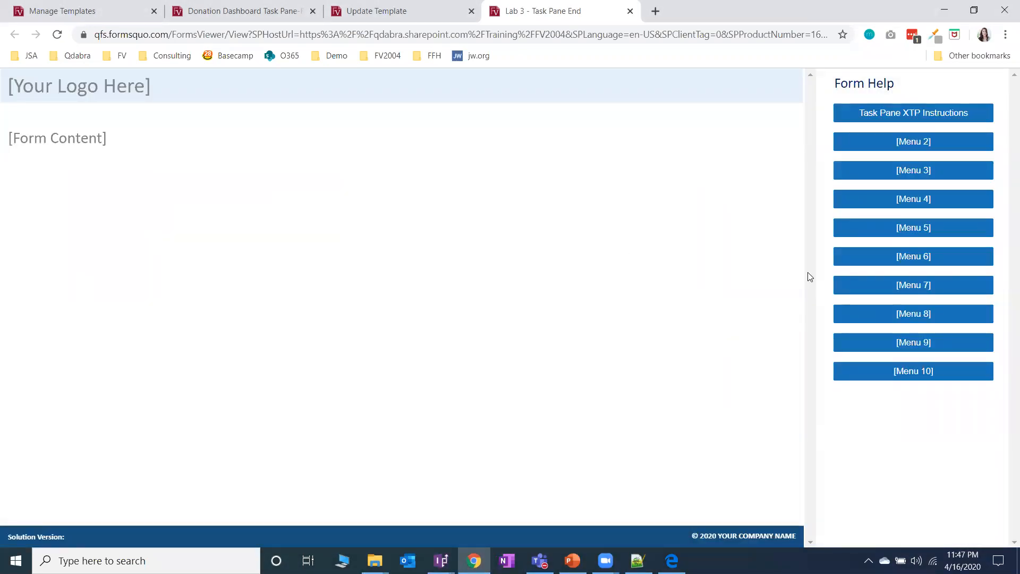
key("ctrl+shift+i")
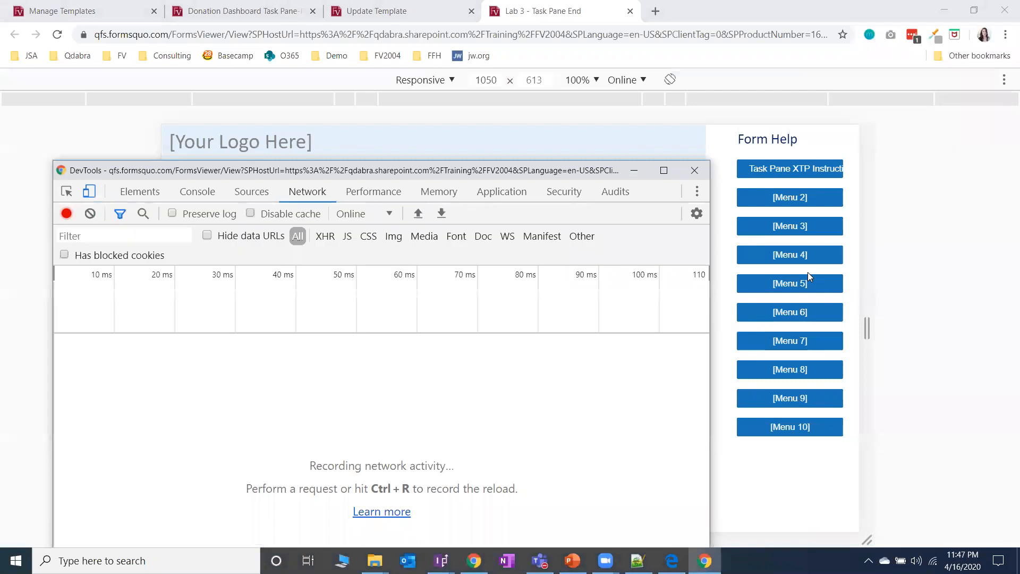
left_click(1005, 37)
mouse_move(892, 222)
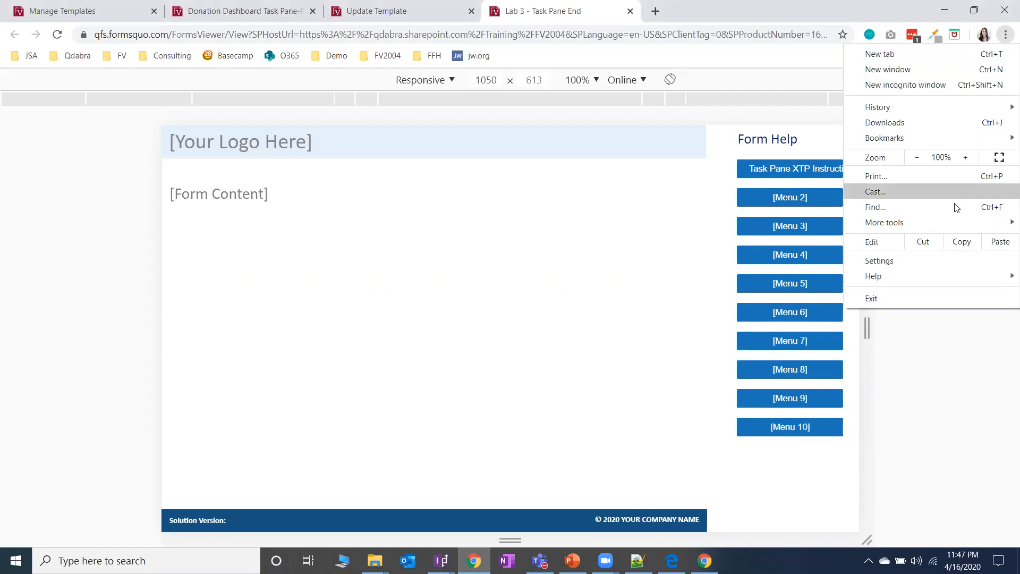
mouse_move(941, 222)
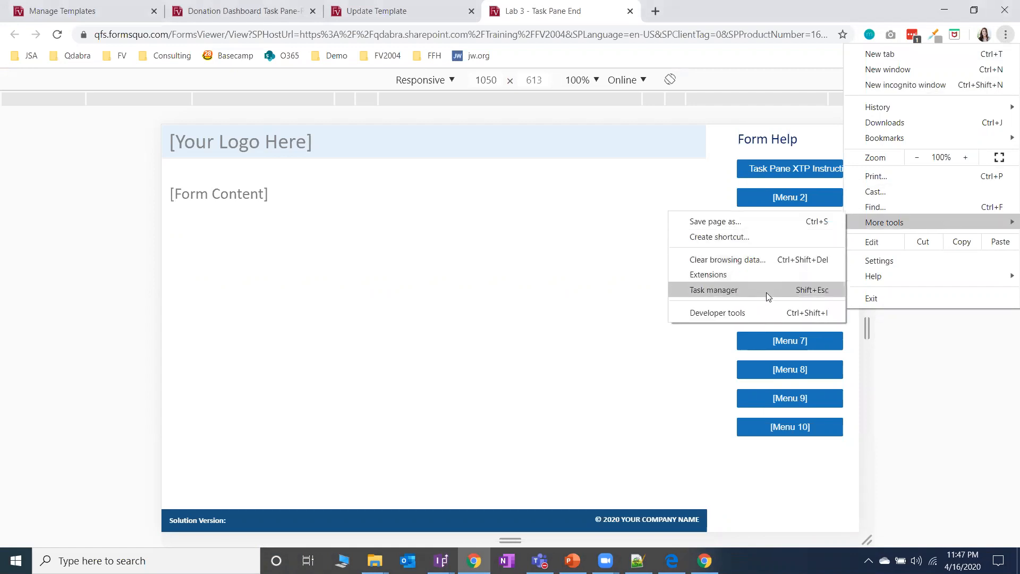
left_click(704, 558)
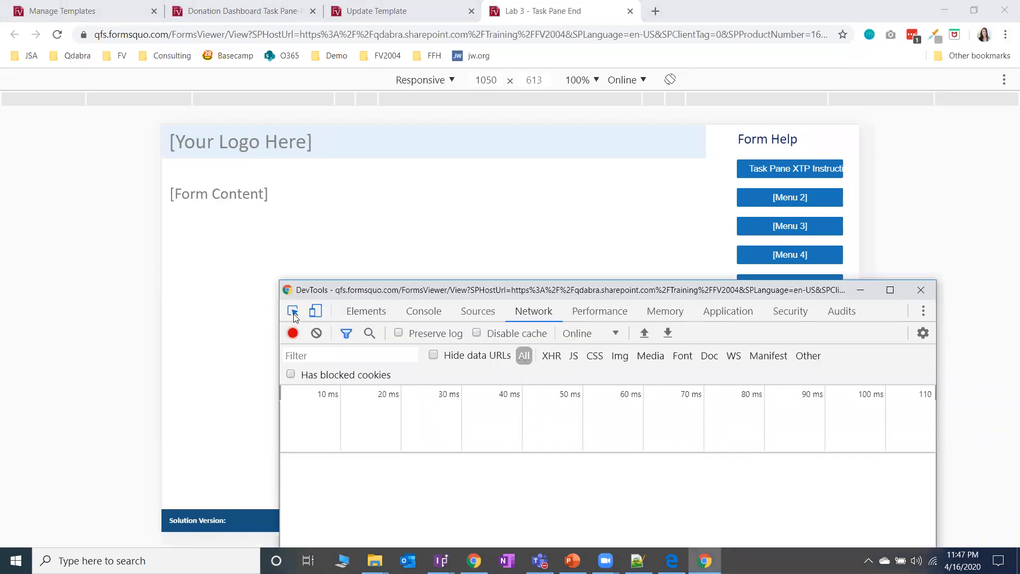
Step: Inspect the Task Pane XTP Instructions button with the element picker and move the developer tools window clear of the task pane
left_click(292, 315)
left_click(294, 313)
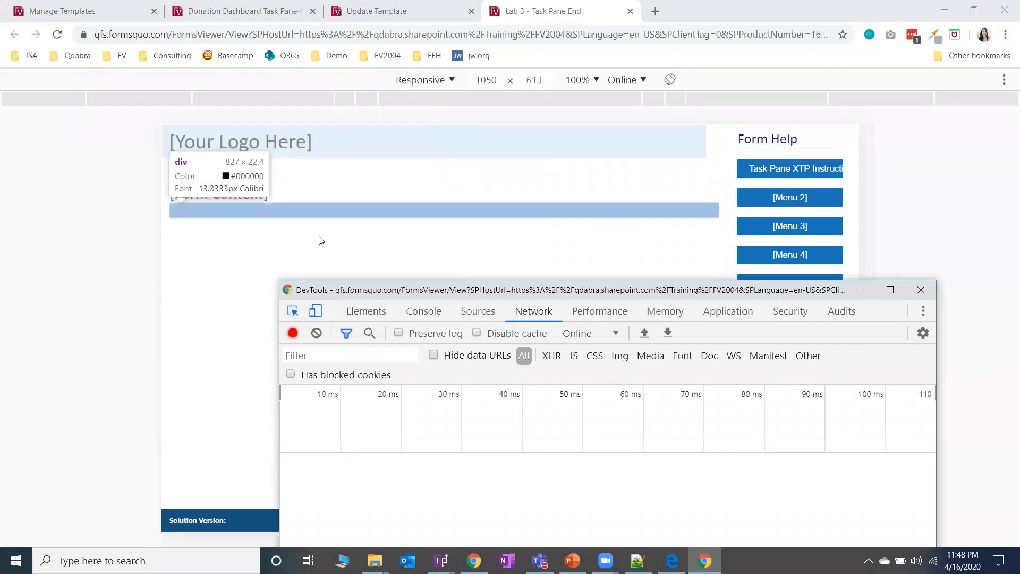
left_click(808, 169)
left_click_drag(798, 291, 801, 60)
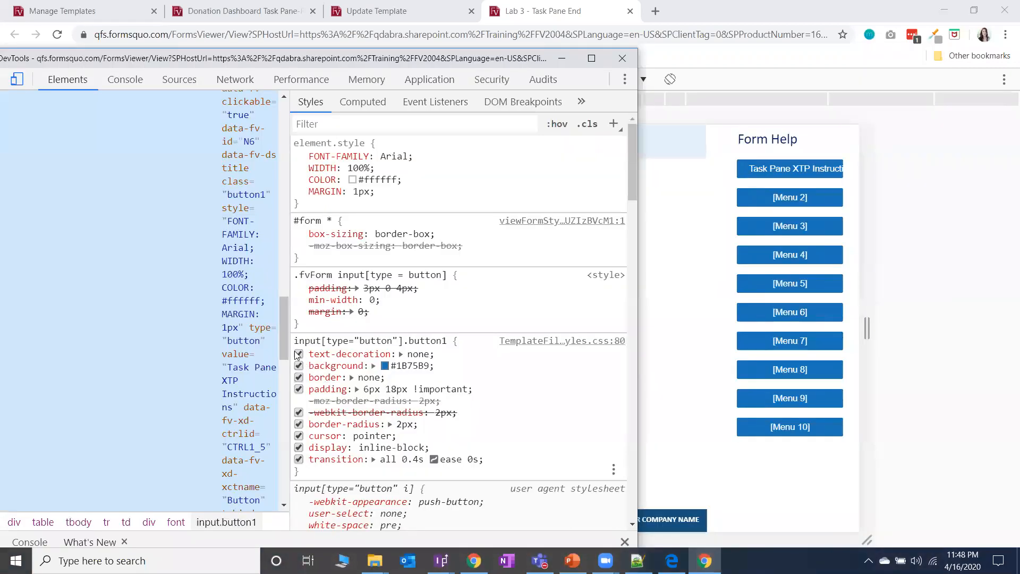
Step: Toggle the text-decoration, background, border and border-radius properties of the button1 rule off and on, then close the developer tools
left_click(298, 354)
left_click(299, 354)
left_click(299, 365)
left_click(299, 365)
left_click(299, 365)
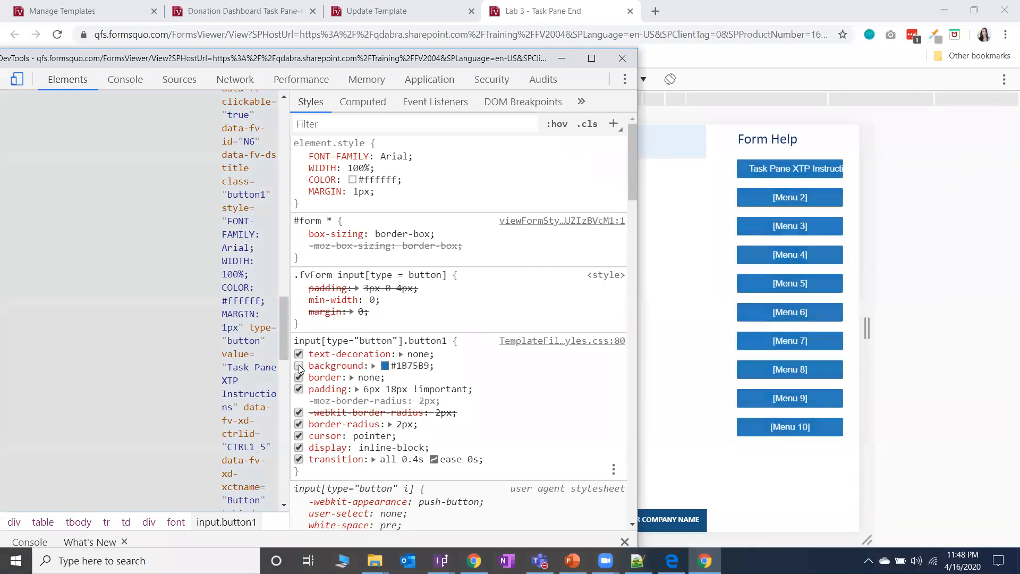
left_click(299, 366)
left_click(299, 378)
left_click(299, 377)
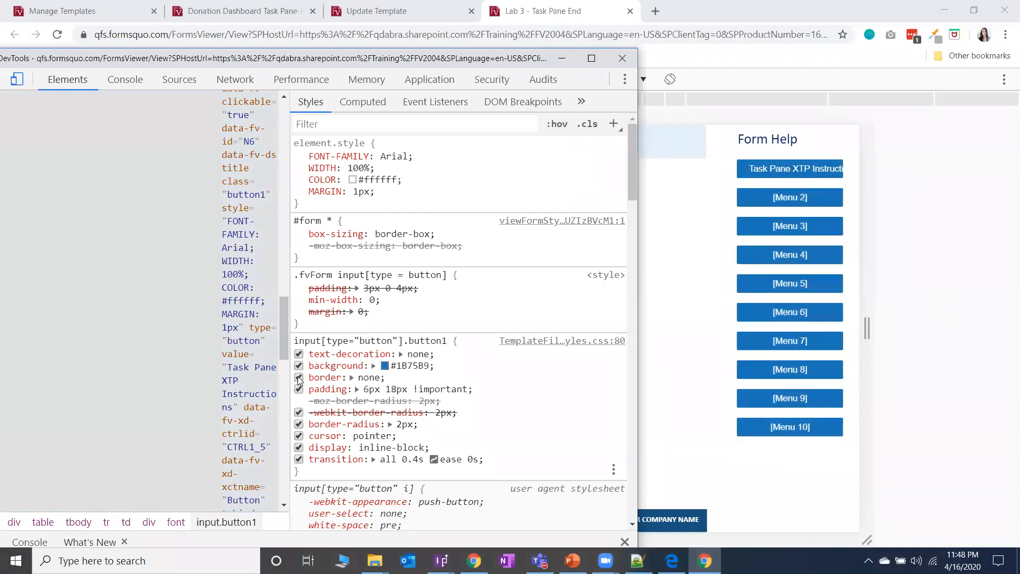
left_click(299, 424)
left_click(299, 424)
left_click(621, 58)
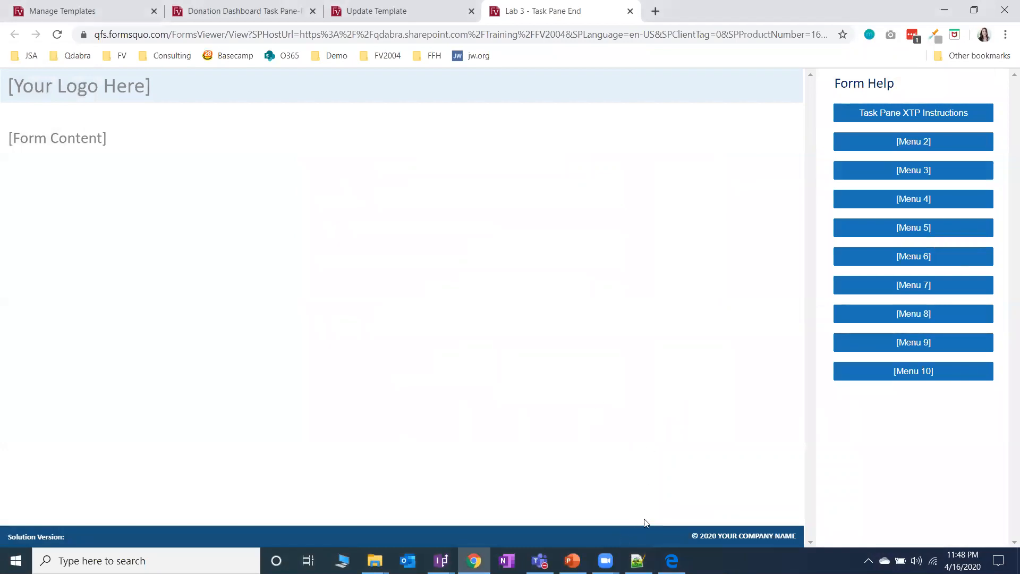
Step: Switch to the Lab 3 PDF in Edge and return to its first page
left_click(671, 560)
scroll(758, 334, "down", 10)
scroll(757, 342, "up", 15)
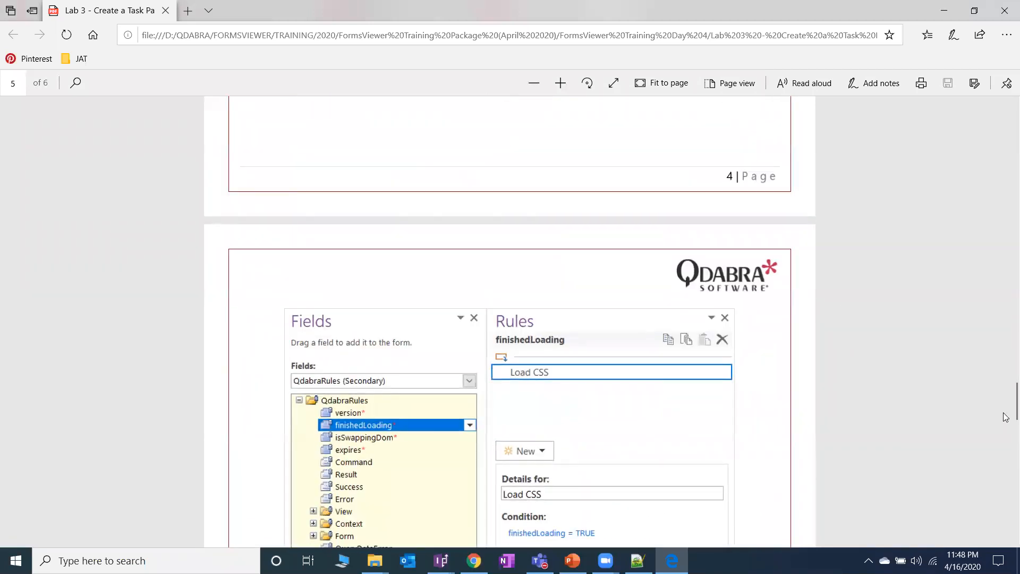
left_click(1006, 156)
left_click_drag(1006, 156, 1003, 98)
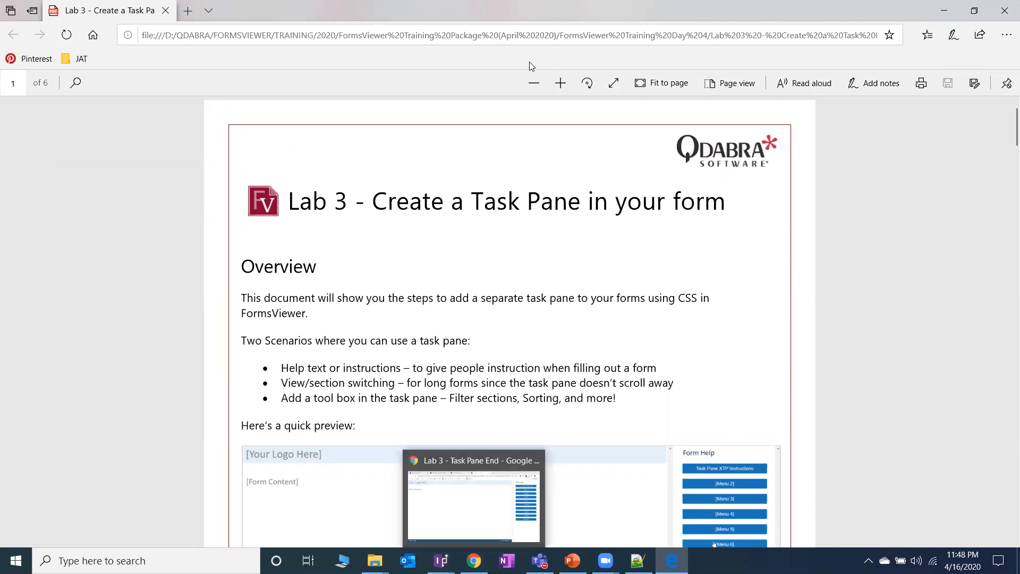
Step: Switch to InfoPath and close the SRC template part
left_click(441, 561)
left_click(497, 521)
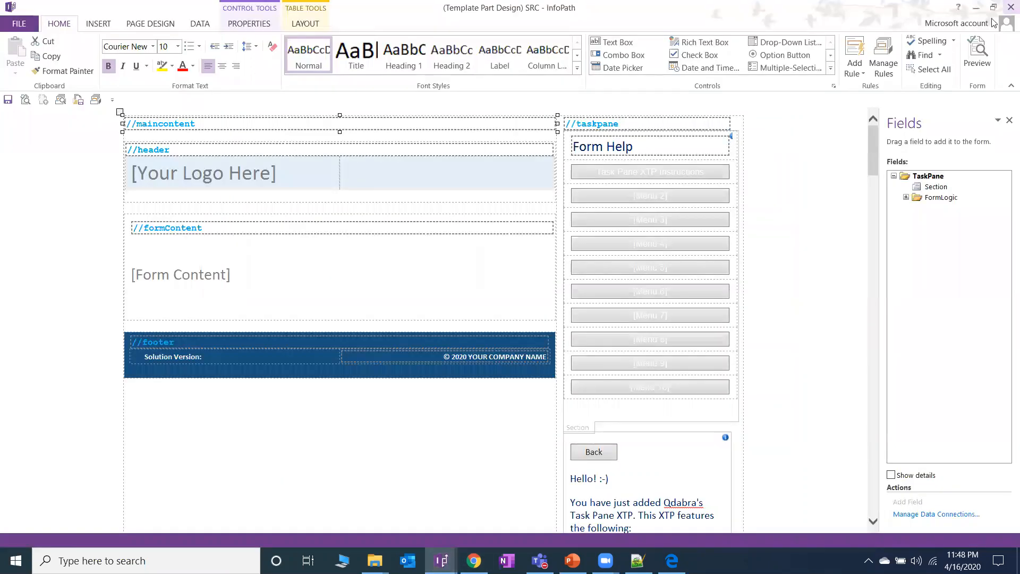
left_click(1003, 4)
left_click(508, 294)
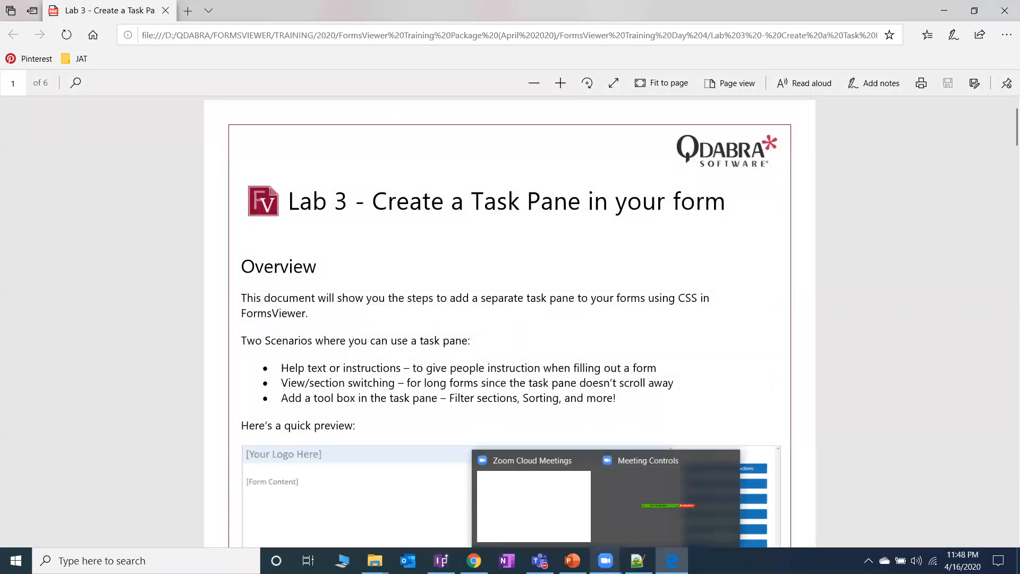
Step: Switch to PowerPoint and start the slide show from slide 9, Lab 3 Create a Task Pane in Your Form
left_click(607, 559)
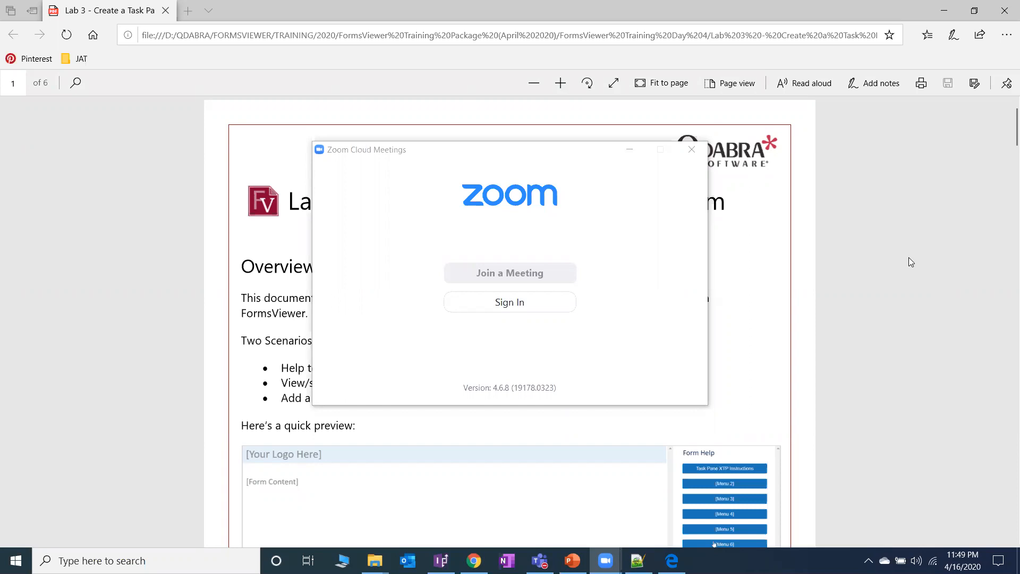
left_click(572, 560)
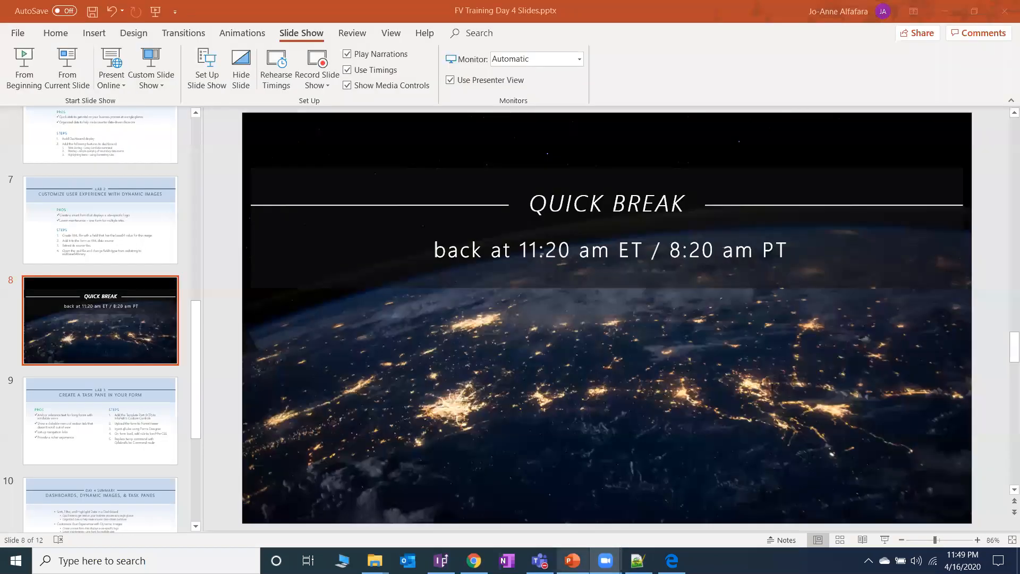
left_click(118, 418)
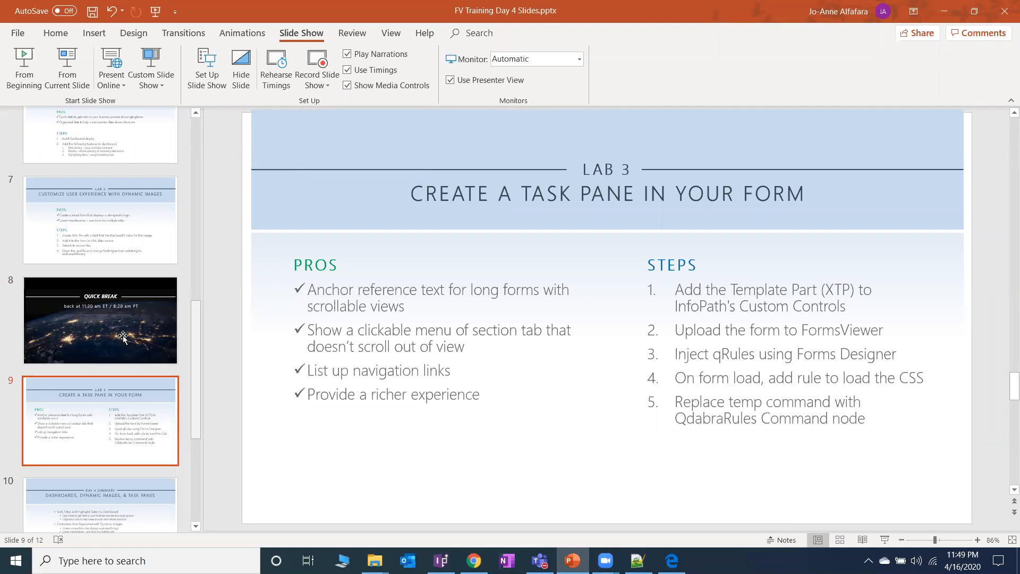
scroll(128, 329, "down", 2)
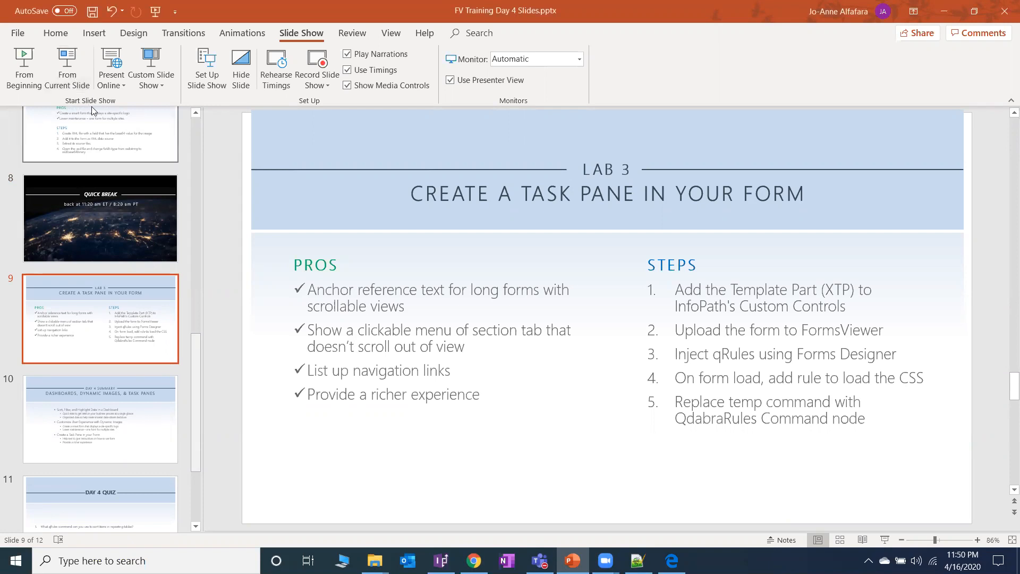
left_click(80, 81)
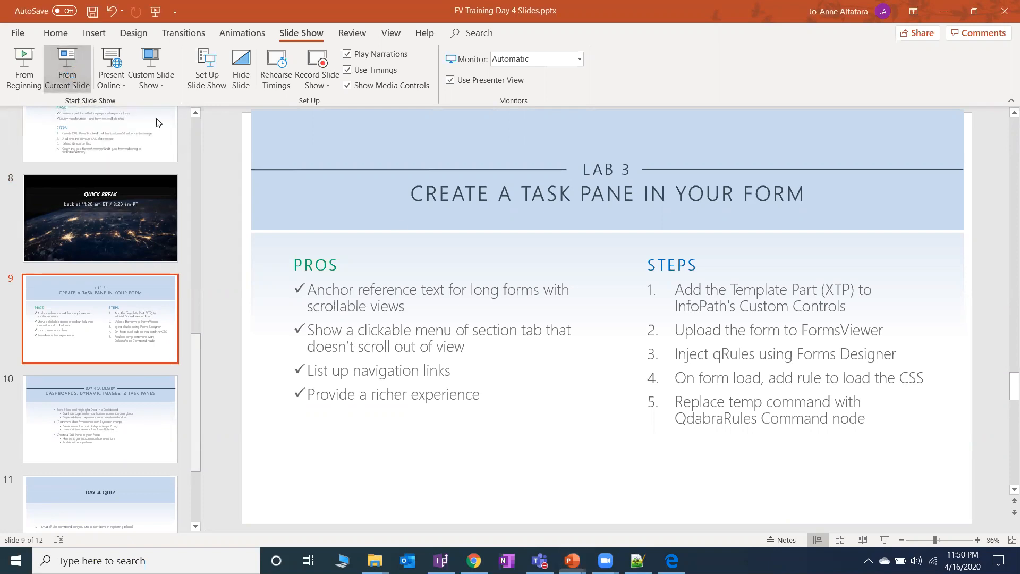
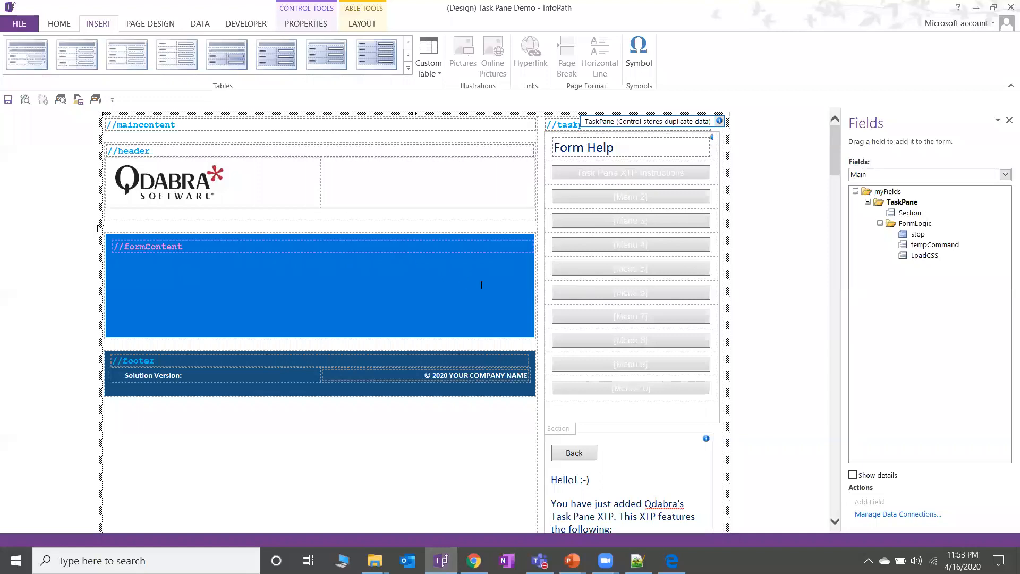
Step: Add a new view named test to the Task Pane Demo form in InfoPath
left_click(166, 27)
left_click(51, 58)
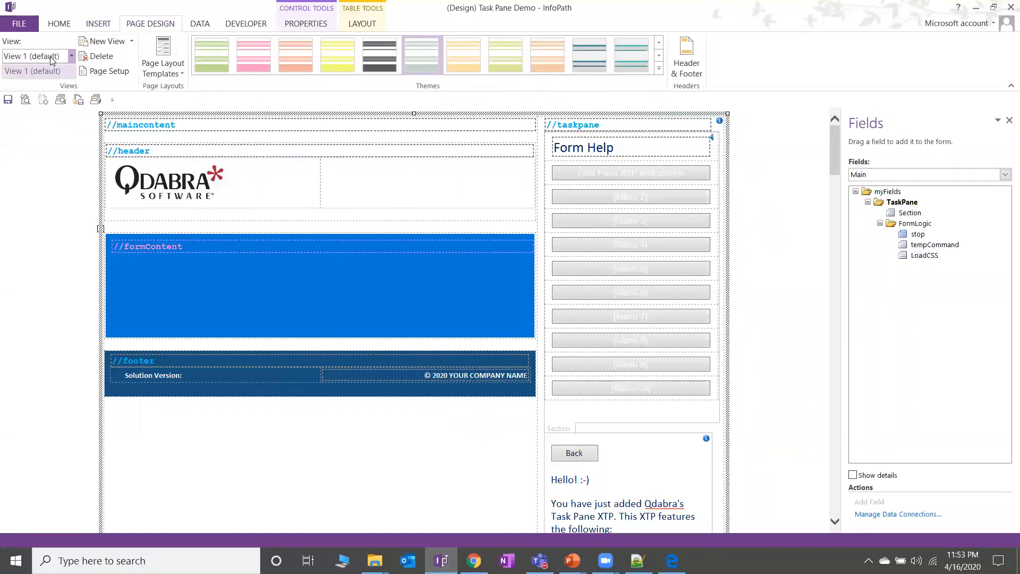
left_click(51, 58)
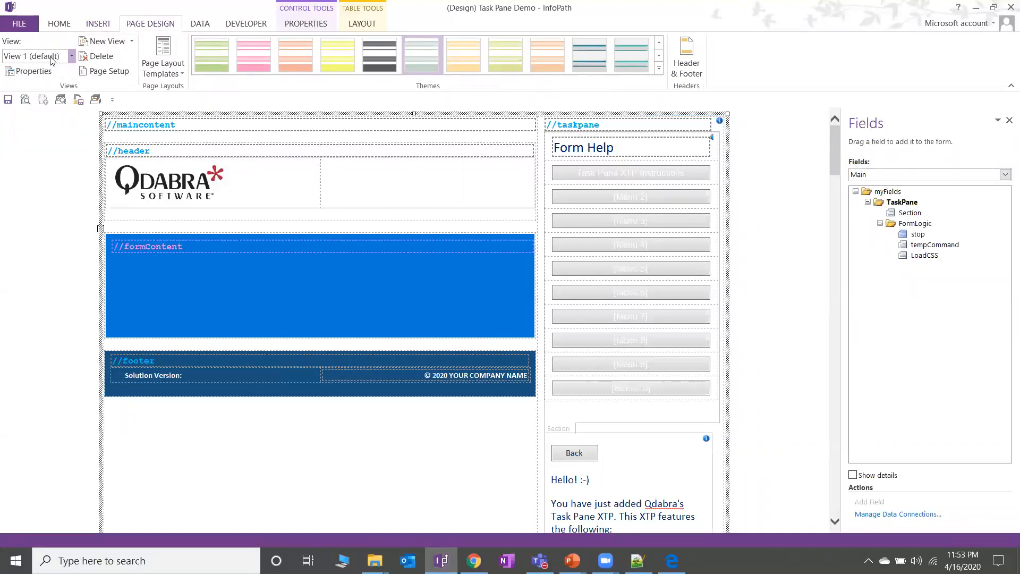
left_click(104, 42)
type("test")
left_click(538, 291)
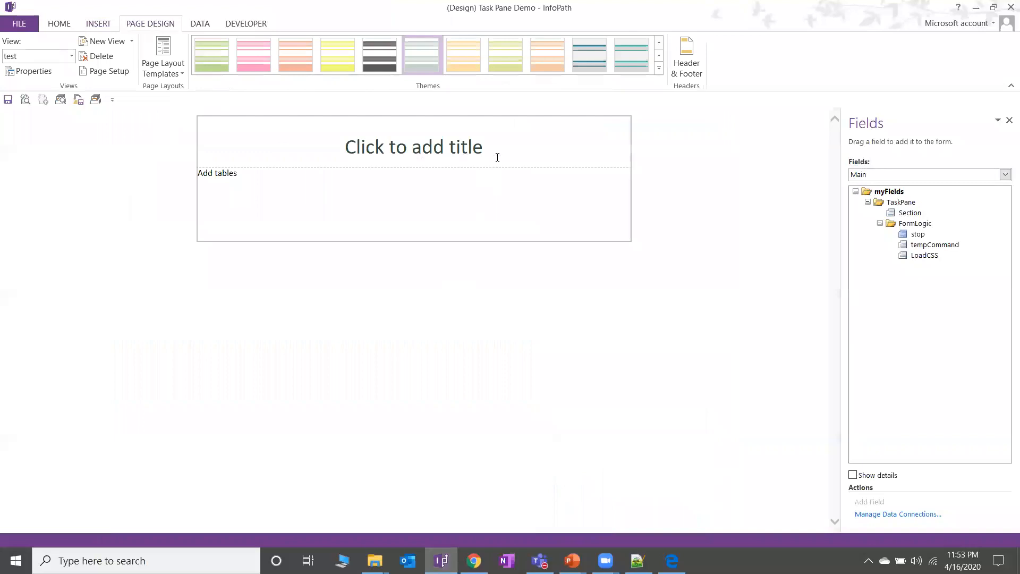
Step: Delete the default title and table layout from the test view and switch to View 1 (default)
left_click_drag(497, 157, 553, 232)
key("Delete")
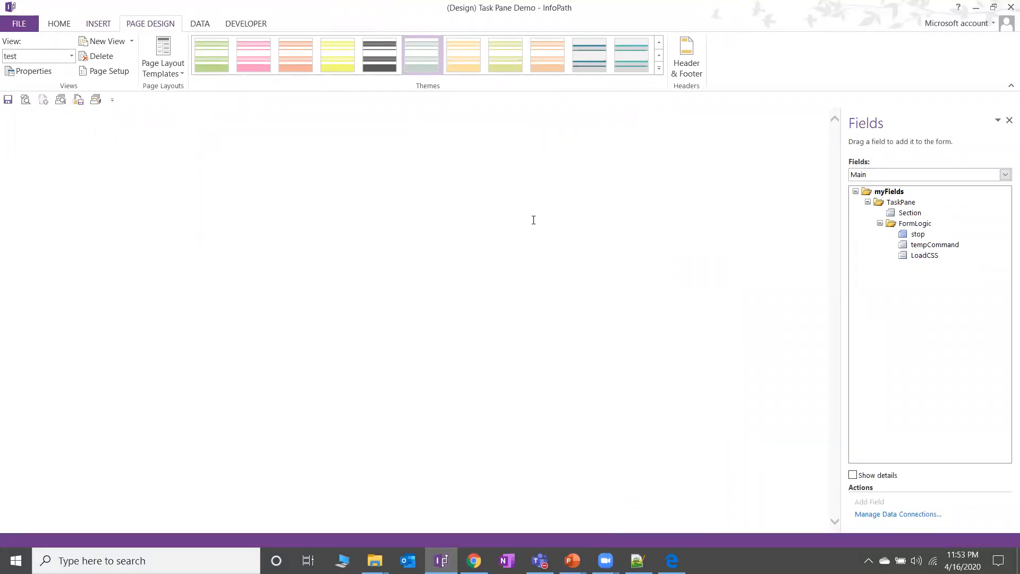
left_click(72, 55)
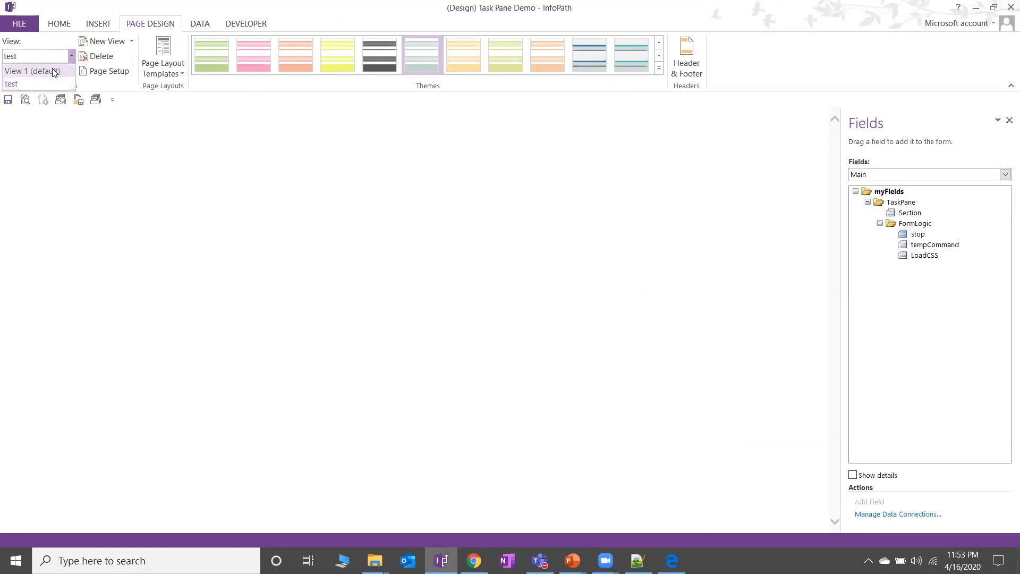
left_click(53, 72)
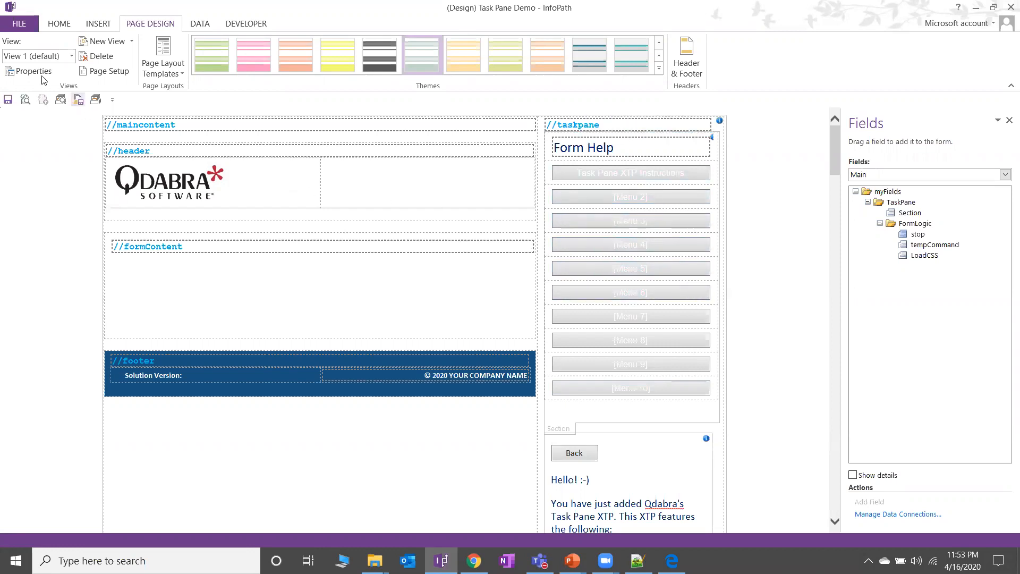
Step: Compare the empty test view with View 1, examining the logo and header area in View 1
left_click(37, 56)
left_click(16, 75)
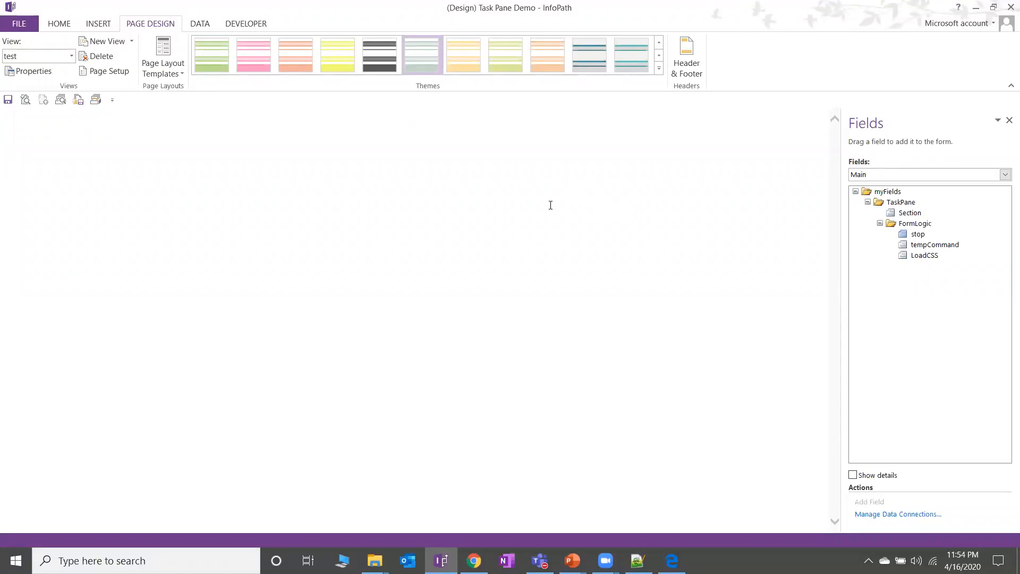
left_click(71, 56)
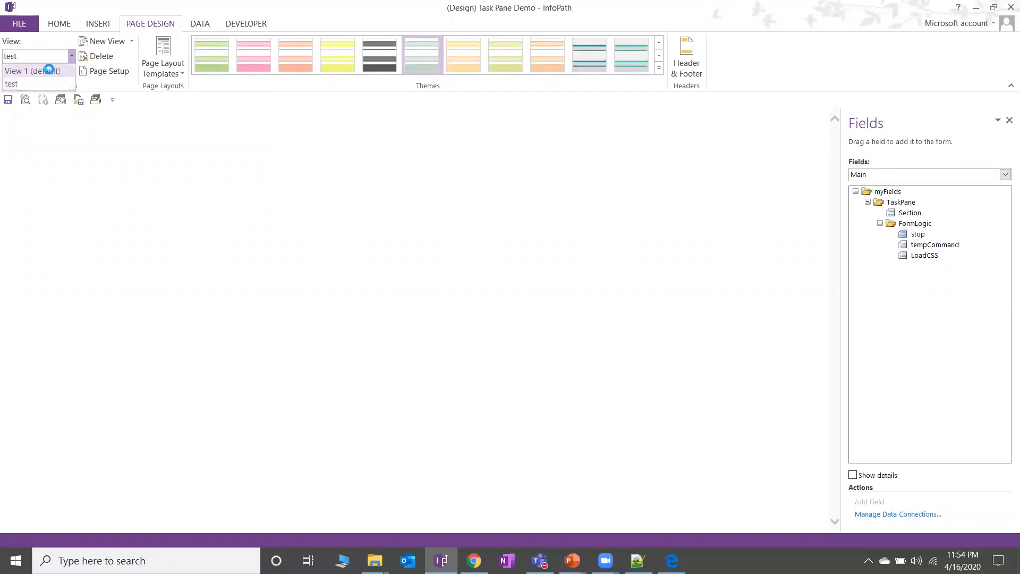
left_click(48, 70)
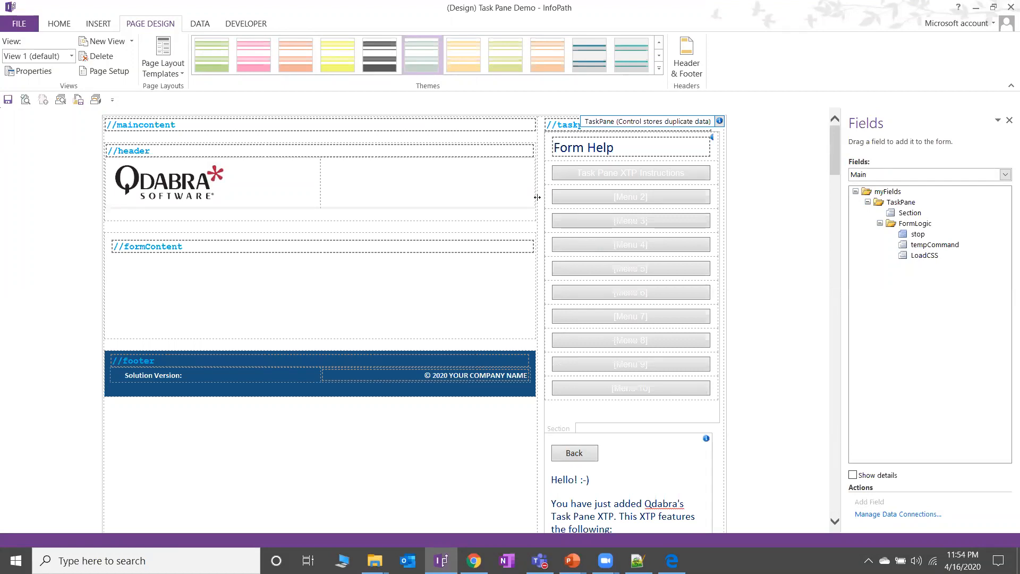
left_click(173, 194)
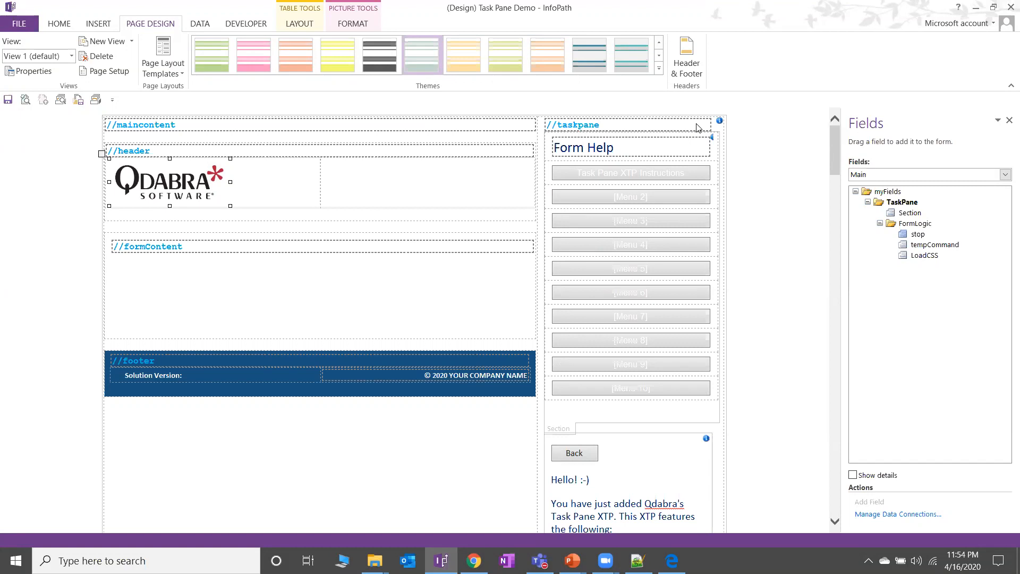
left_click(514, 169)
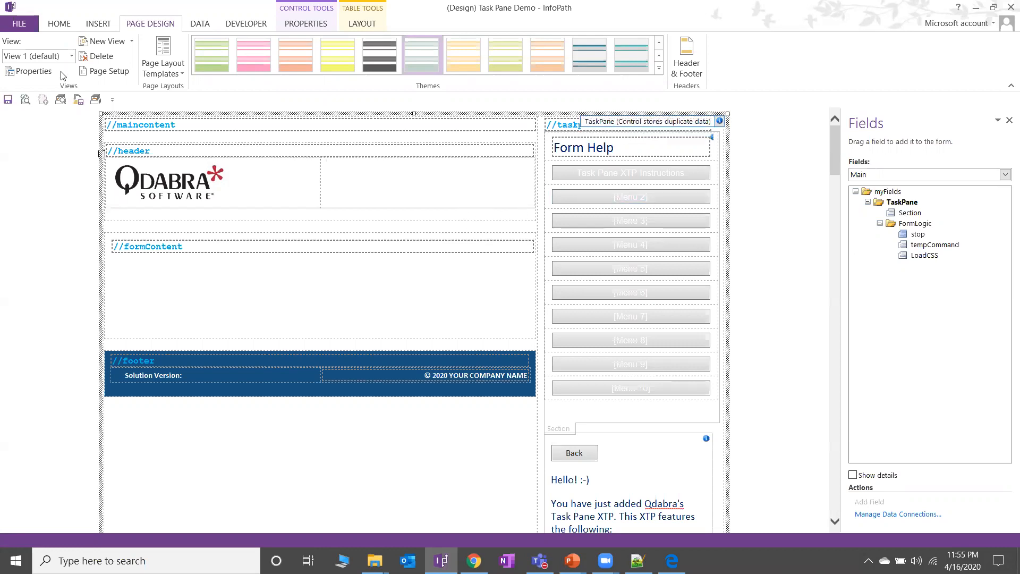
Step: Copy the entire content of View 1, including the TaskPane section, into the test view
left_click(71, 55)
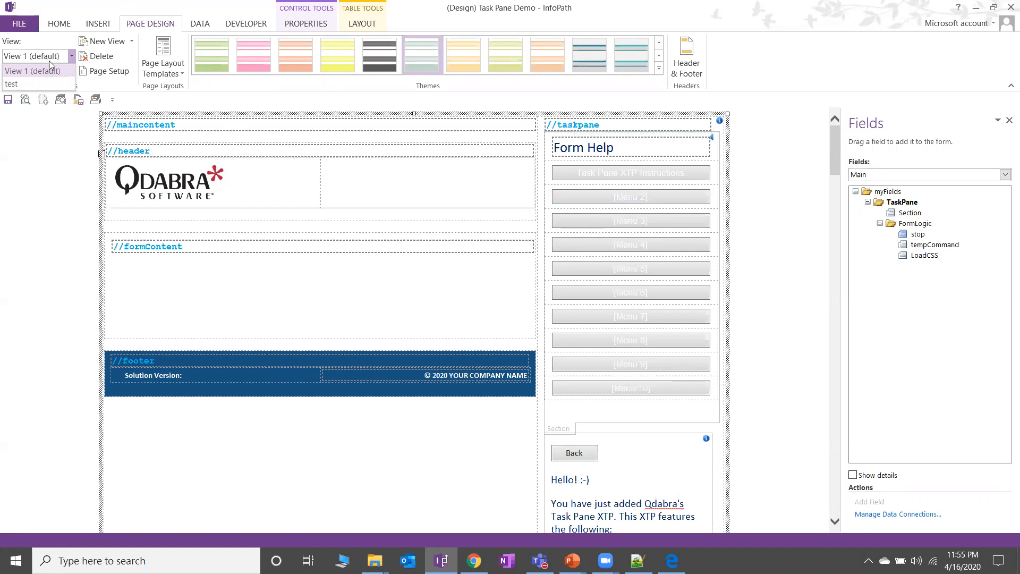
scroll(585, 290, "down", 1)
scroll(585, 290, "up", 1)
left_click(567, 423)
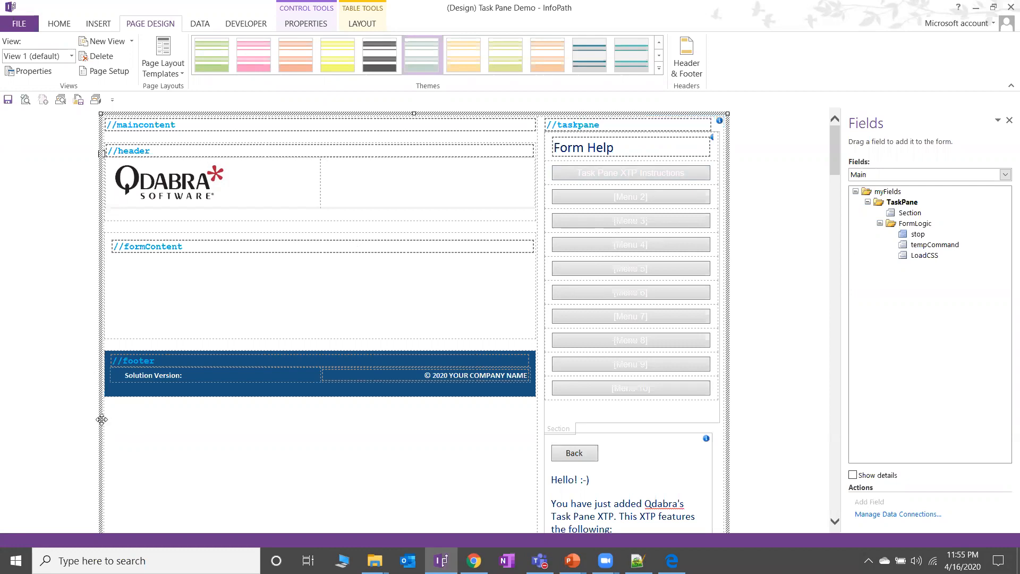
key("ctrl+a")
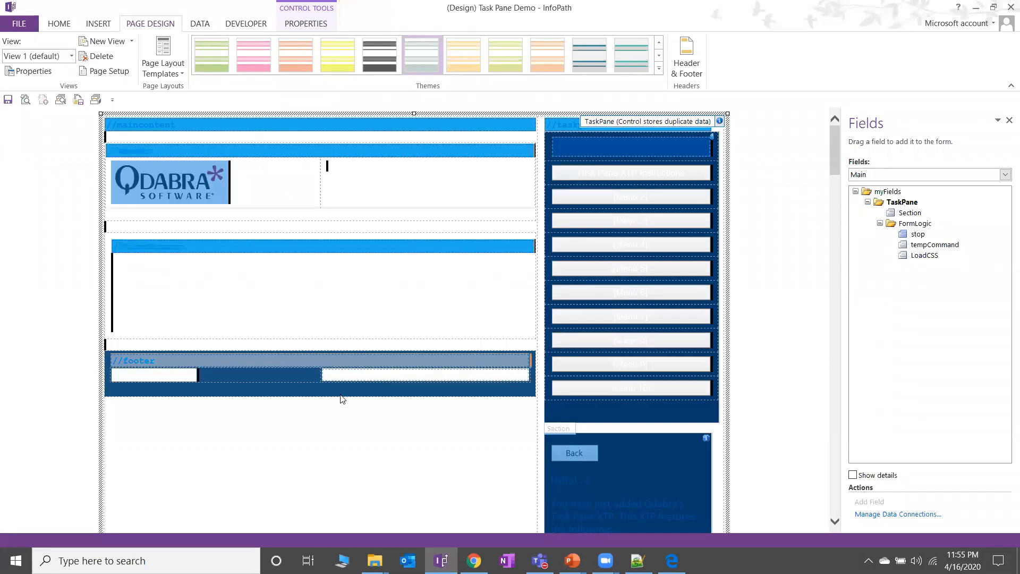
left_click(71, 56)
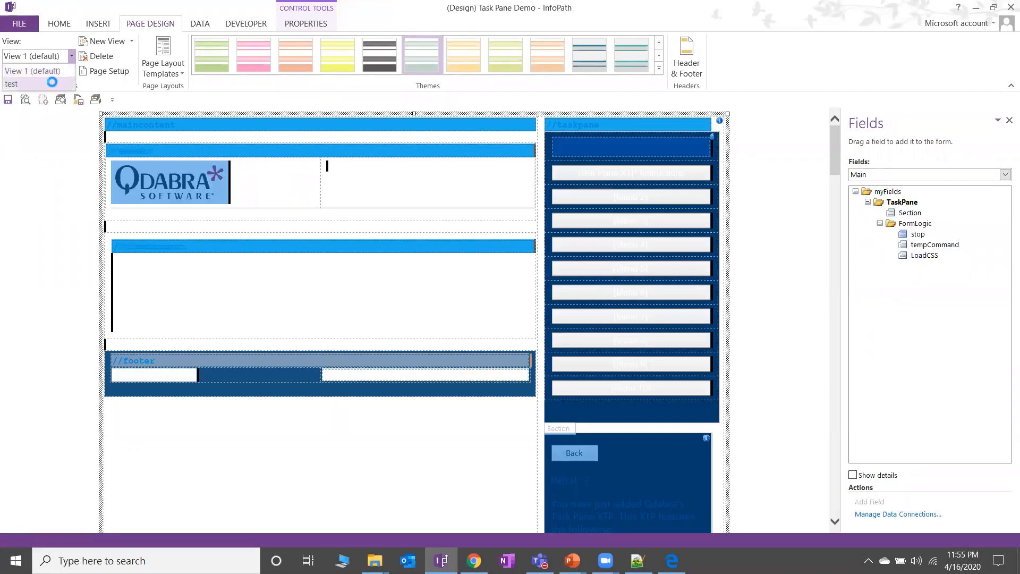
left_click(51, 83)
scroll(408, 197, "up", 12)
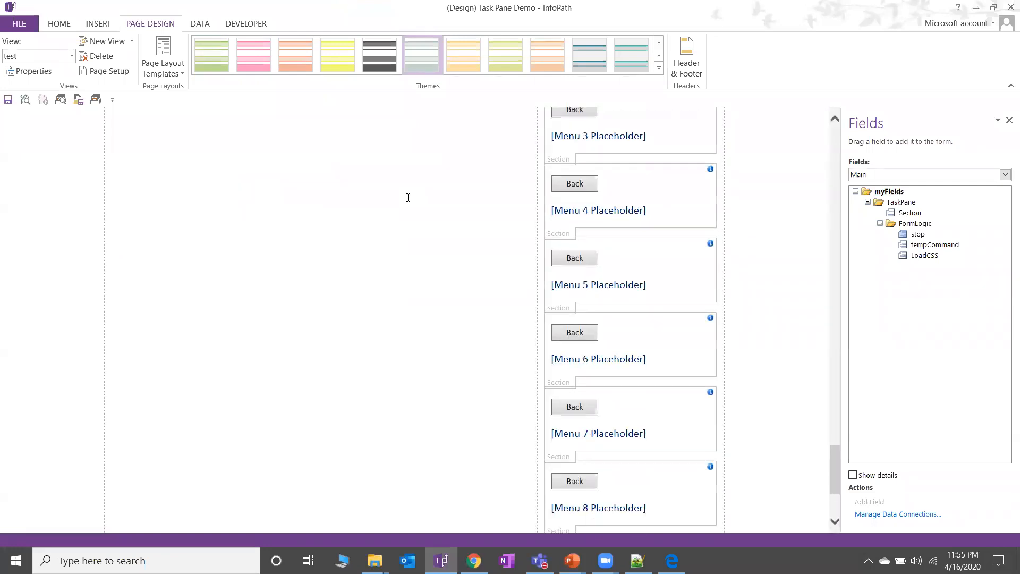
scroll(537, 133, "up", 10)
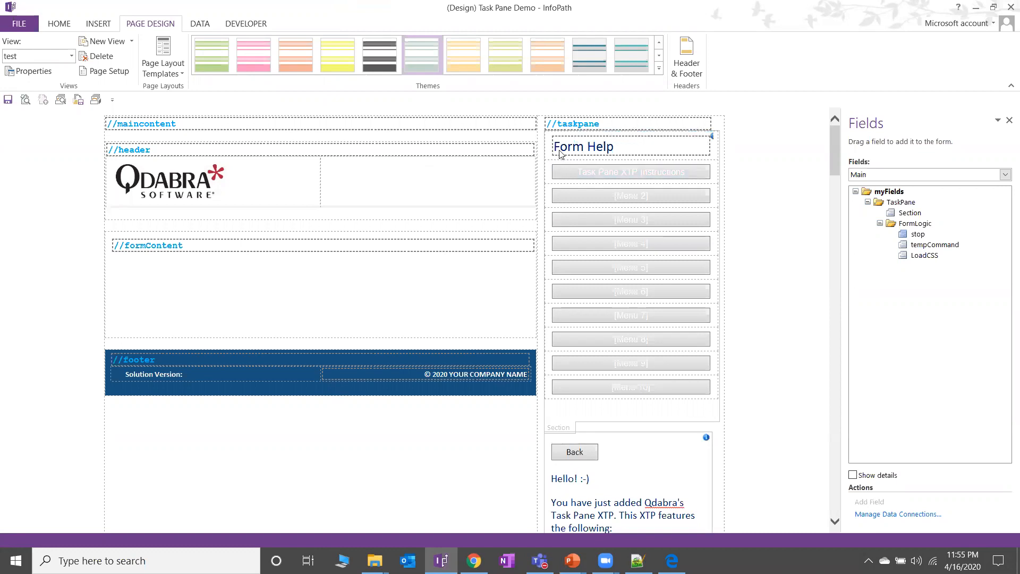
Step: Examine the task pane section and header cell in the test view, and switch to the Lab 3 - Task Pane End form in Chrome
left_click(686, 427)
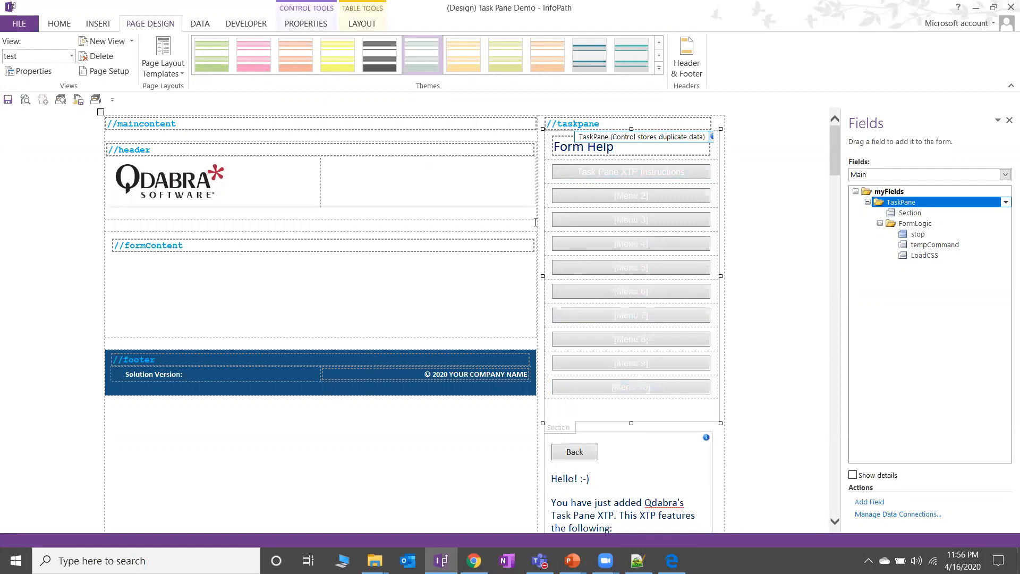
left_click(505, 169)
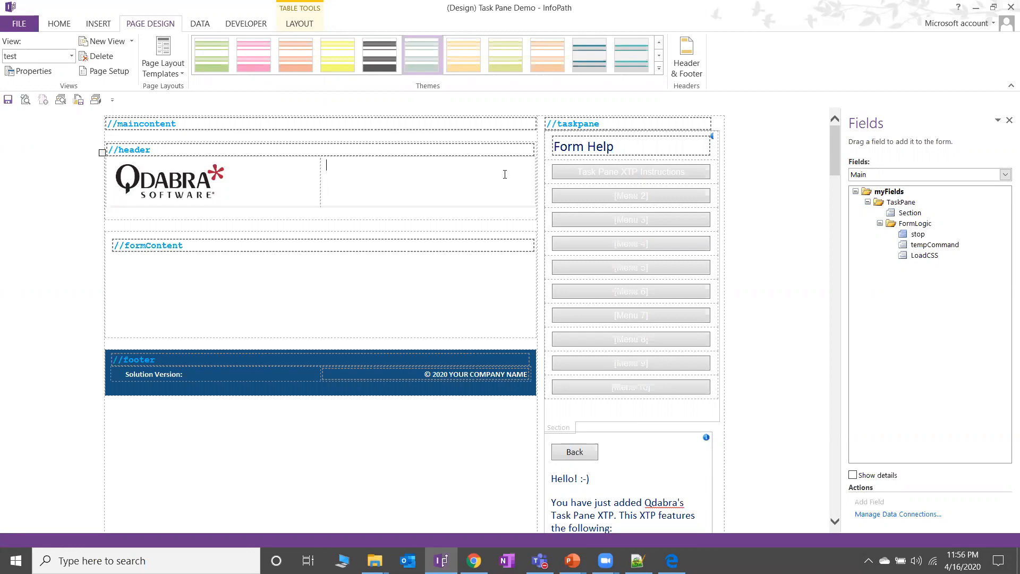
left_click(474, 560)
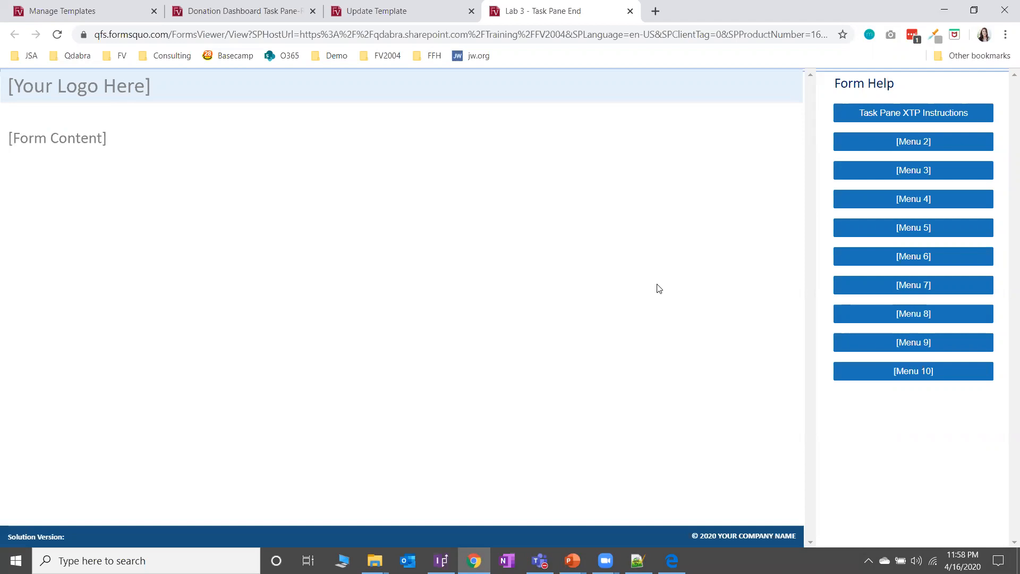
Step: Switch to styles.css in Notepad++ and review its layout rules, highlighting the maincontent selector
mouse_move(637, 561)
left_click(637, 560)
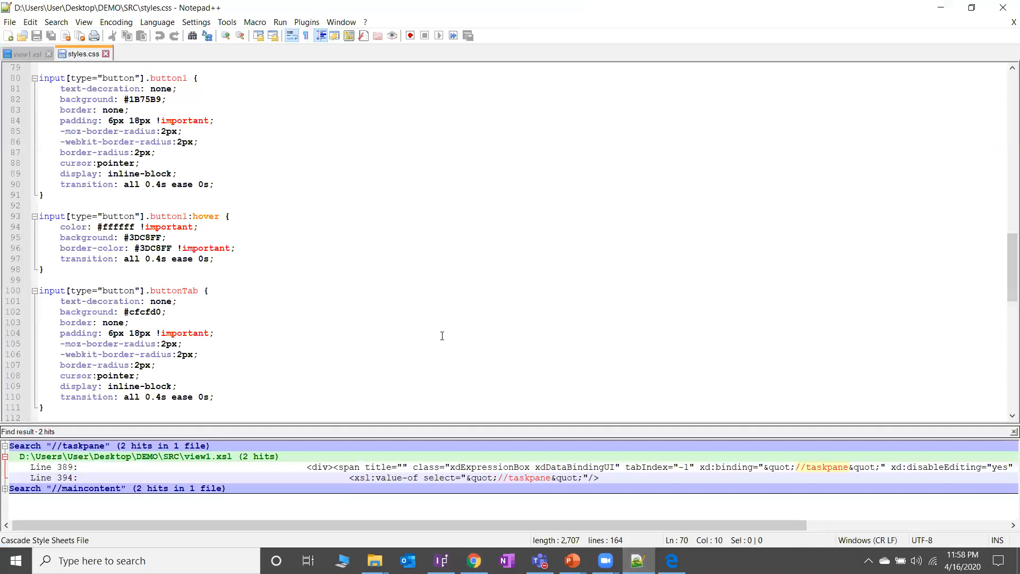
scroll(442, 336, "up", 11)
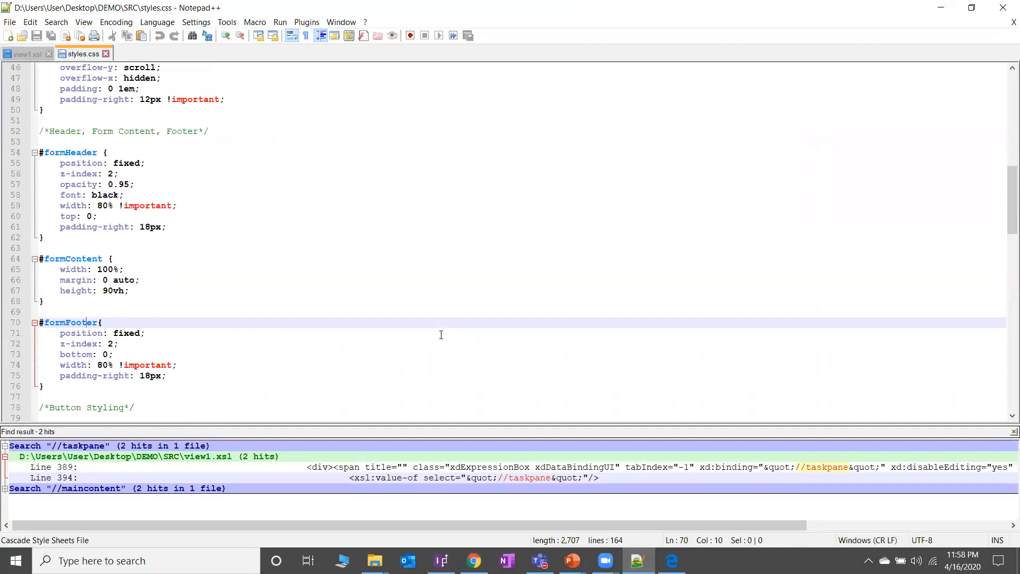
scroll(441, 335, "up", 2)
scroll(441, 334, "up", 2)
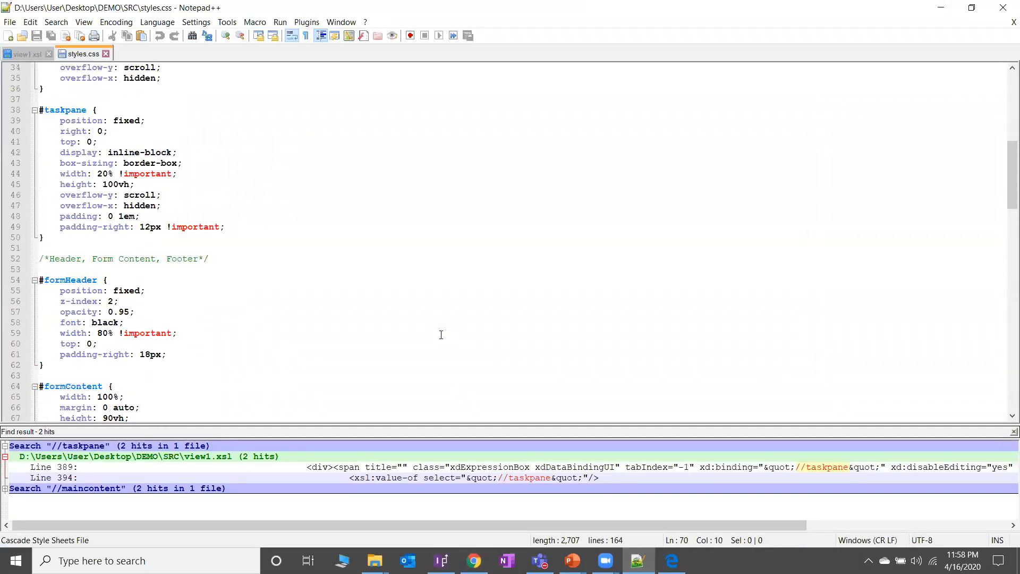
scroll(441, 335, "up", 3)
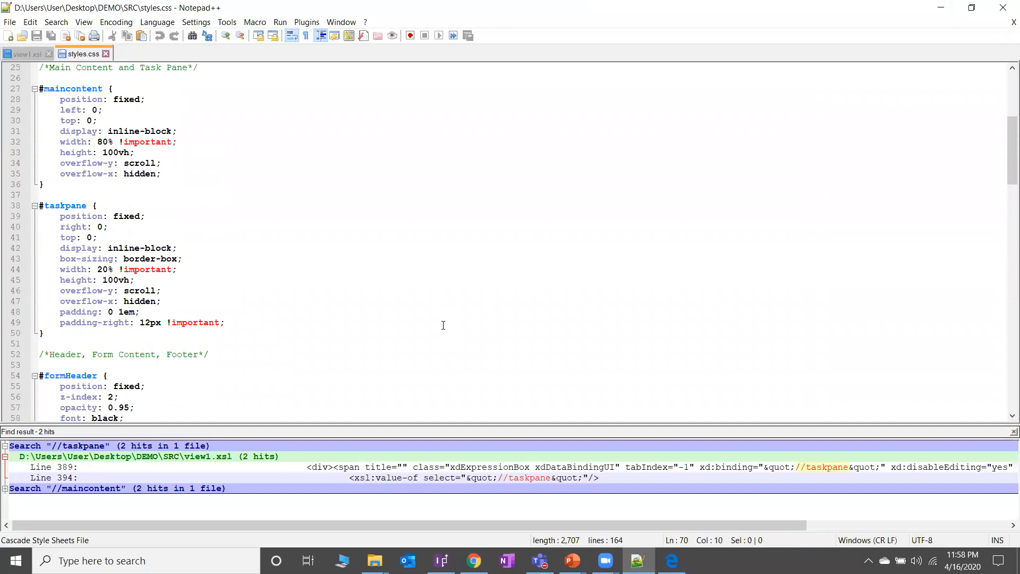
scroll(443, 324, "up", 6)
scroll(443, 325, "up", 2)
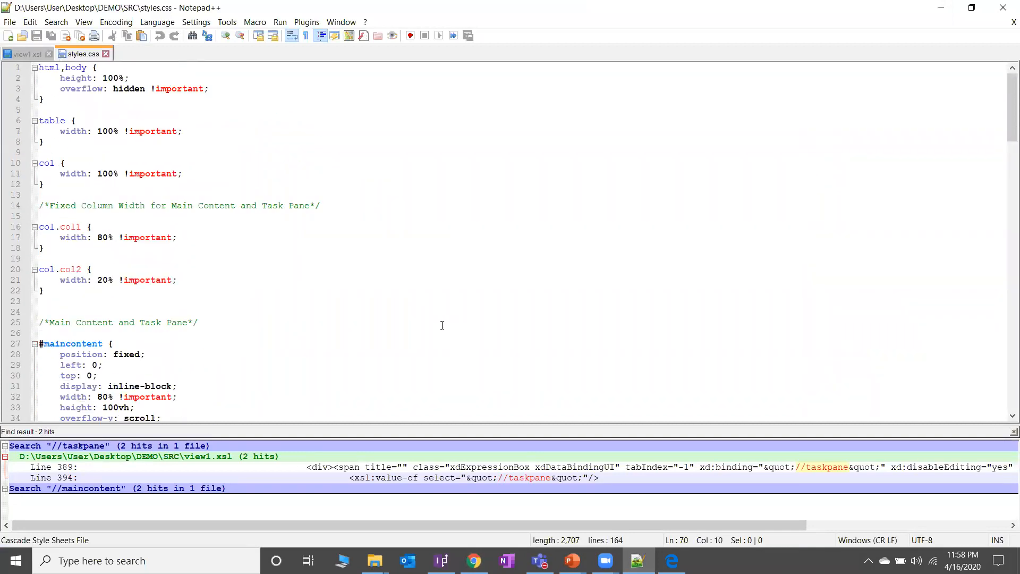
scroll(439, 325, "down", 3)
scroll(439, 325, "down", 12)
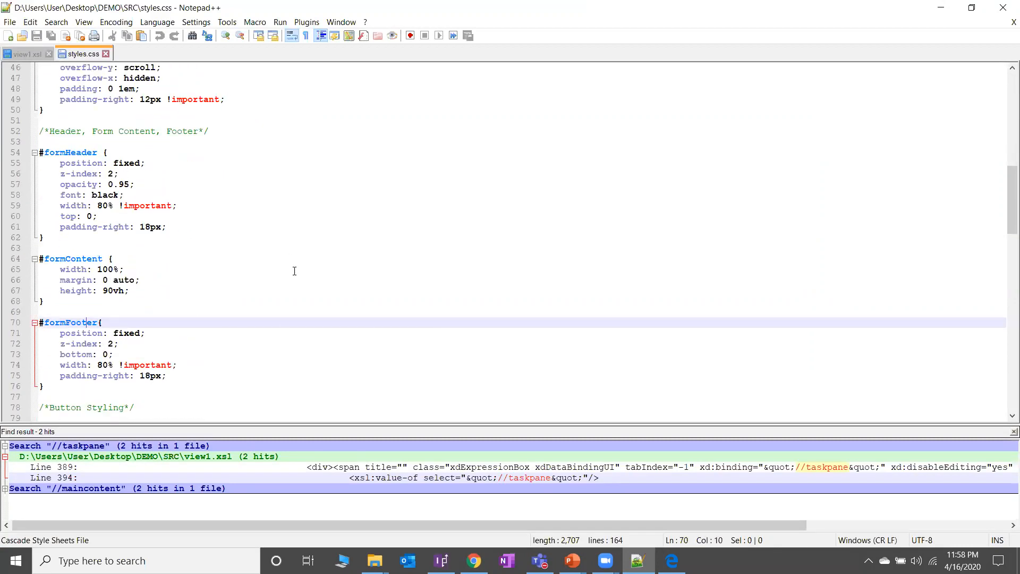
scroll(294, 271, "up", 3)
scroll(294, 271, "up", 4)
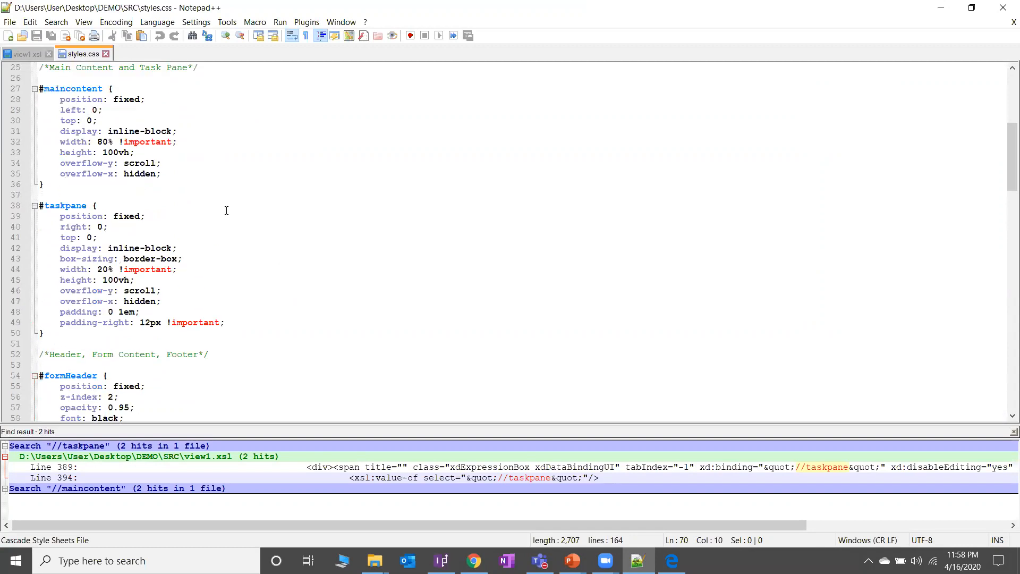
left_click_drag(108, 89, 44, 88)
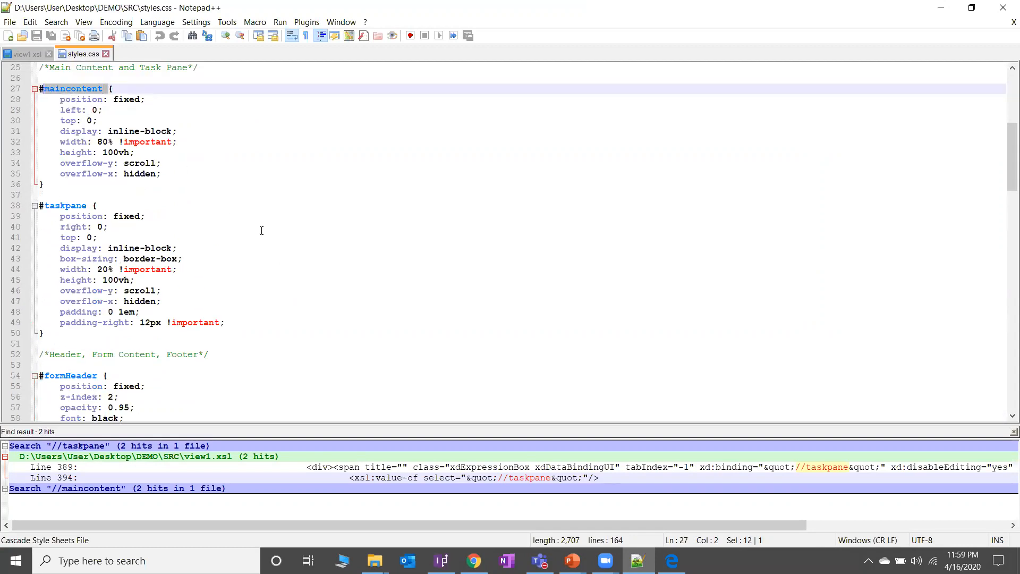
Step: Switch to InfoPath and examine the task pane section and the form content area of the test view
left_click(441, 560)
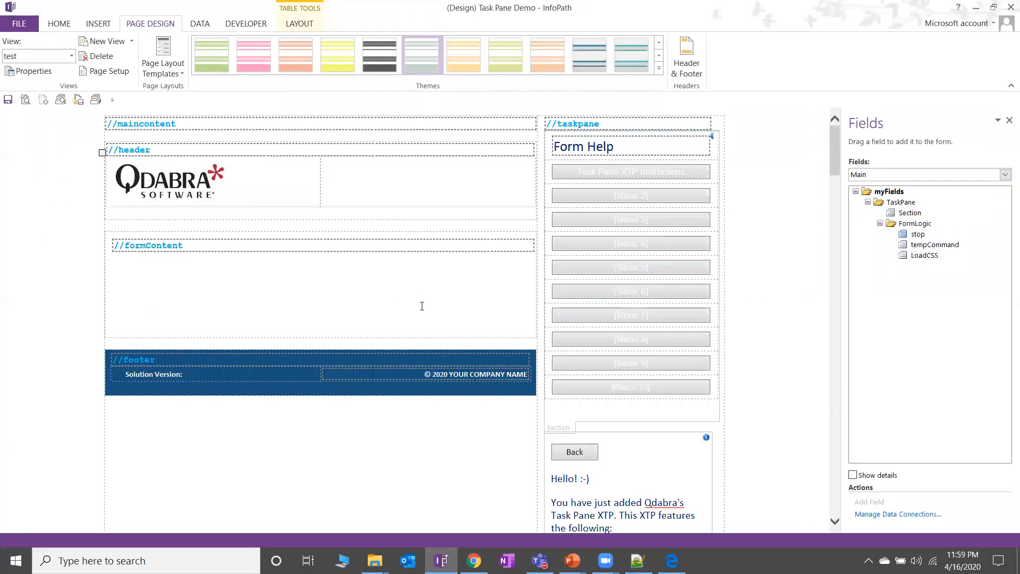
left_click(569, 429)
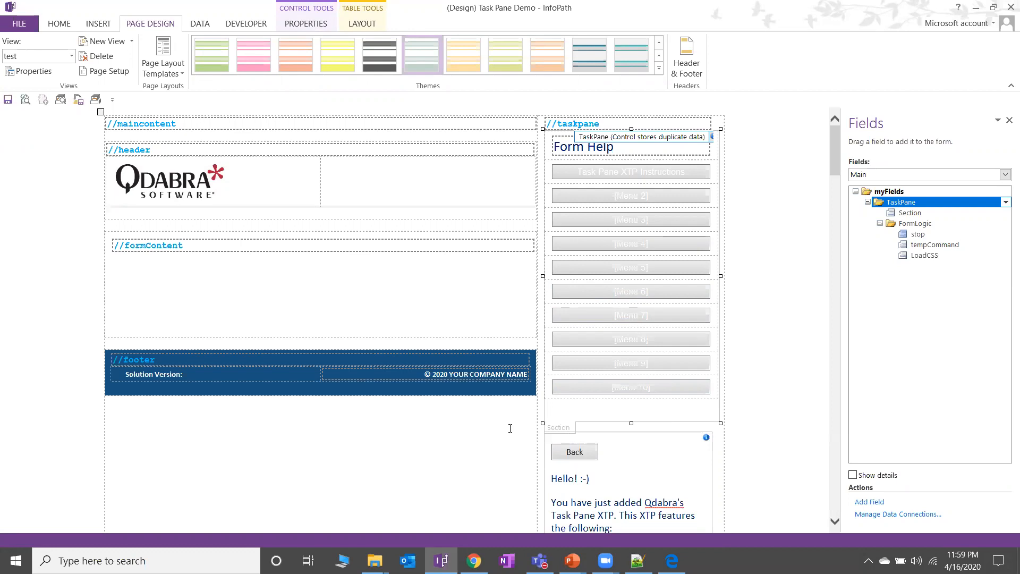
left_click(475, 298)
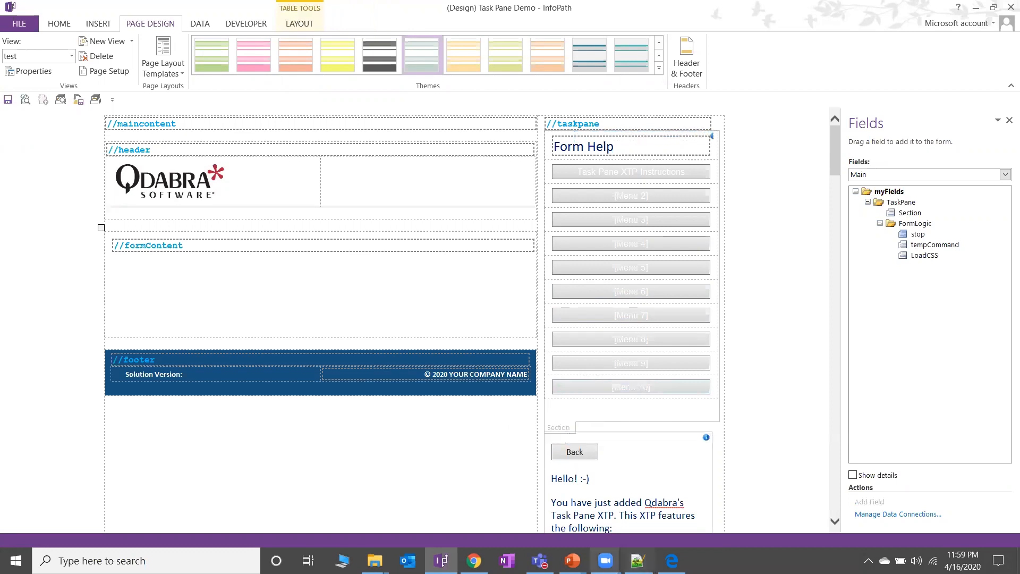
Step: Switch to the Zoom Cloud Meetings window
left_click(606, 561)
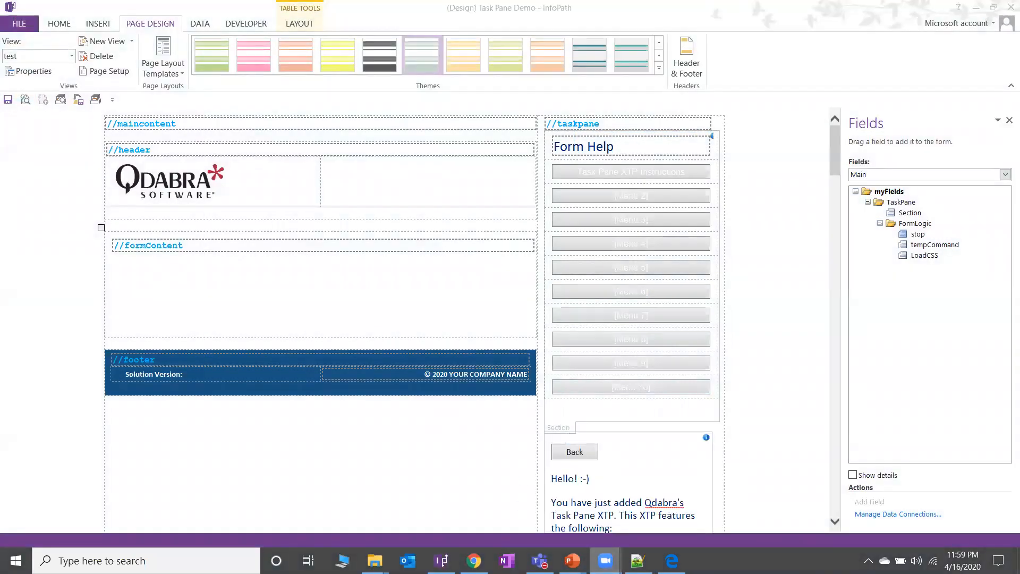
mouse_move(606, 561)
left_click(531, 505)
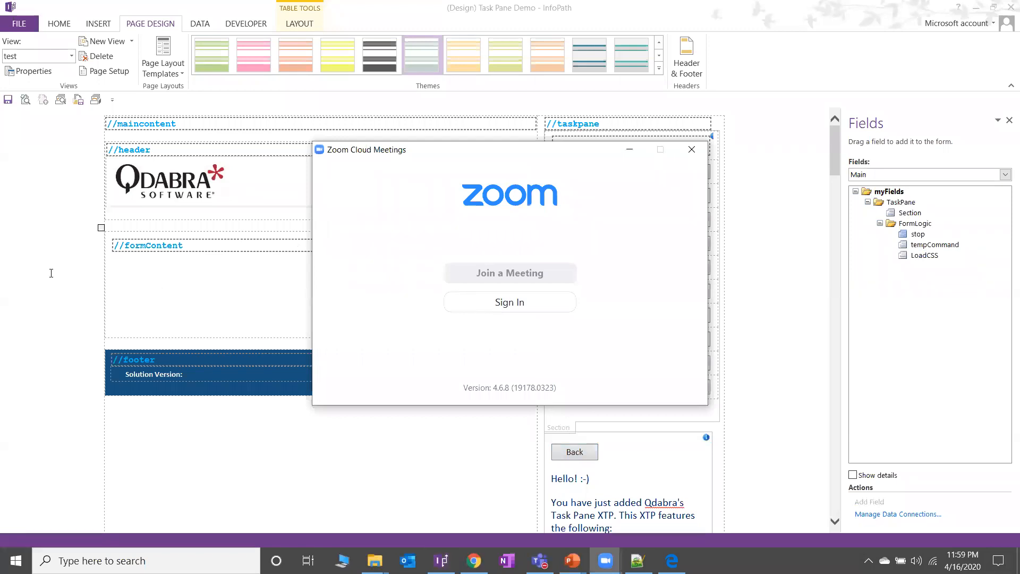
Step: Switch back to InfoPath, close the Task Pane Demo form, and close Notepad++
left_click(234, 303)
scroll(537, 207, "up", 3)
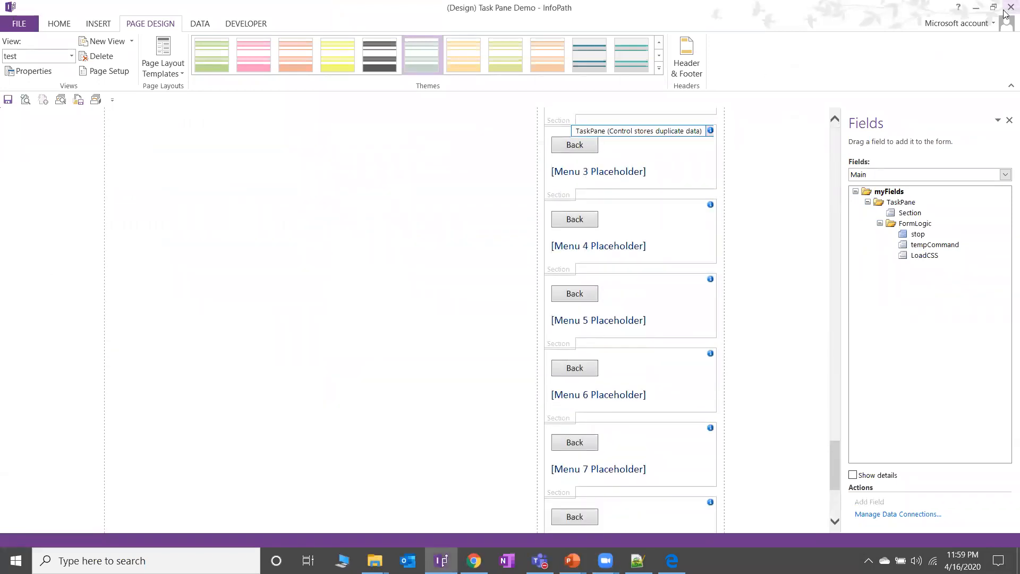
left_click(1011, 7)
left_click(517, 301)
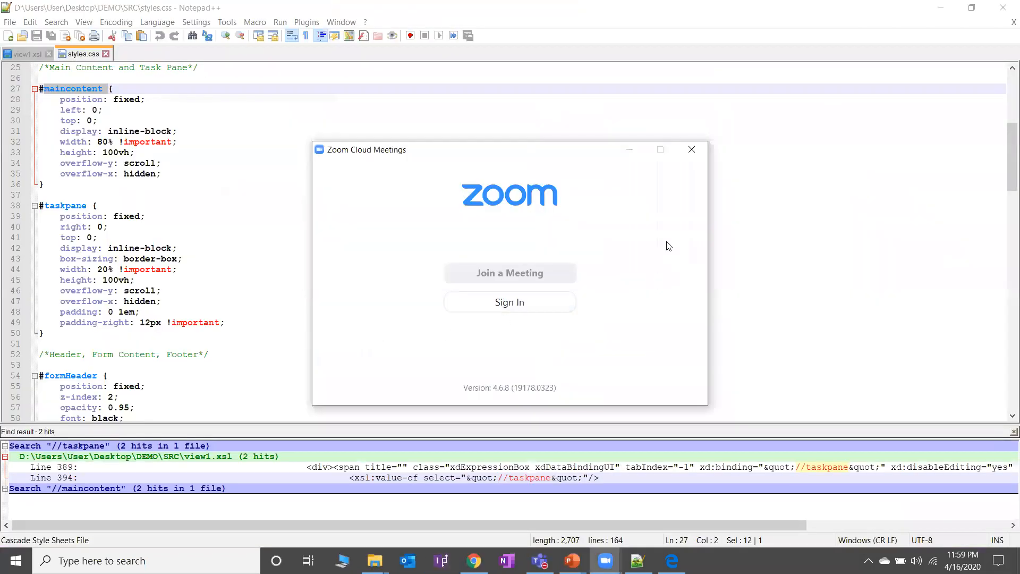
left_click(1004, 7)
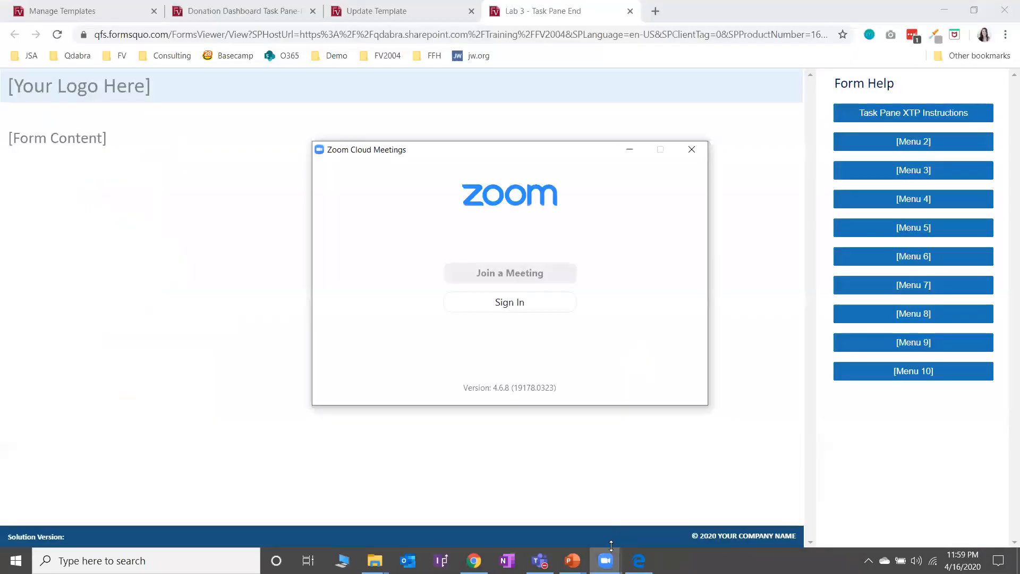
Step: Switch to the PowerPoint slide show and advance from the Lab 3 slide to the Day 4 Summary slide
left_click(640, 515)
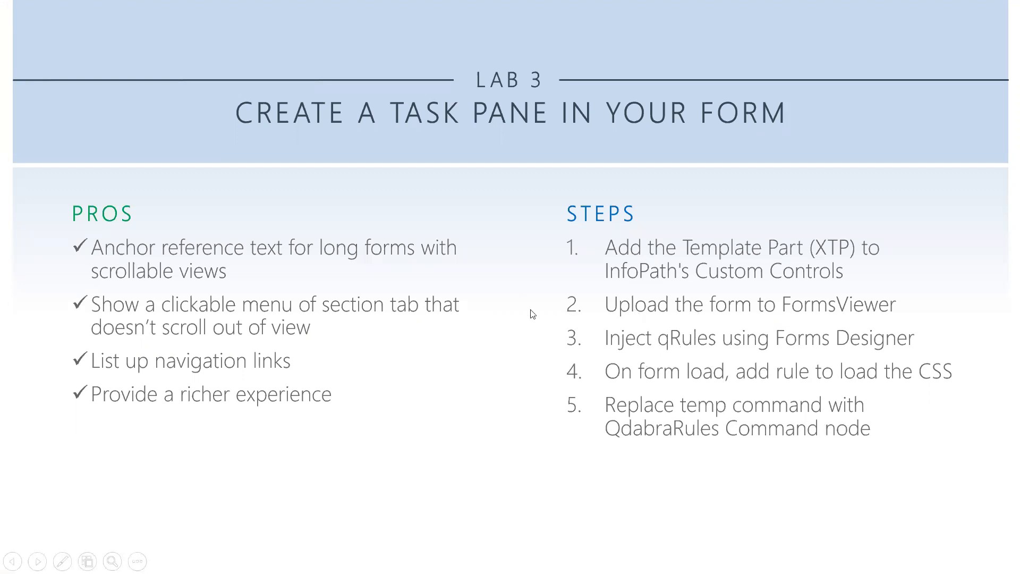
left_click(571, 337)
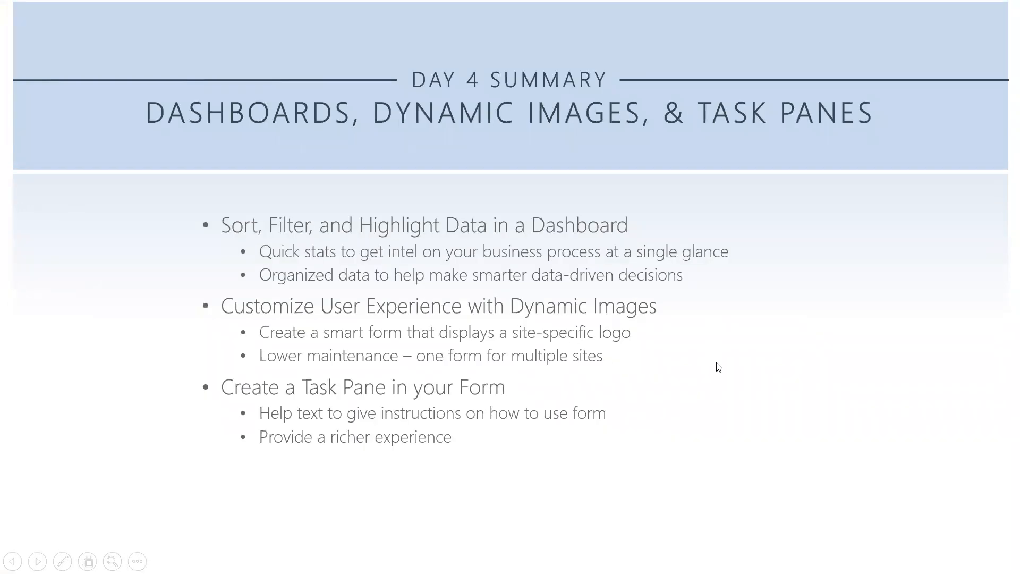
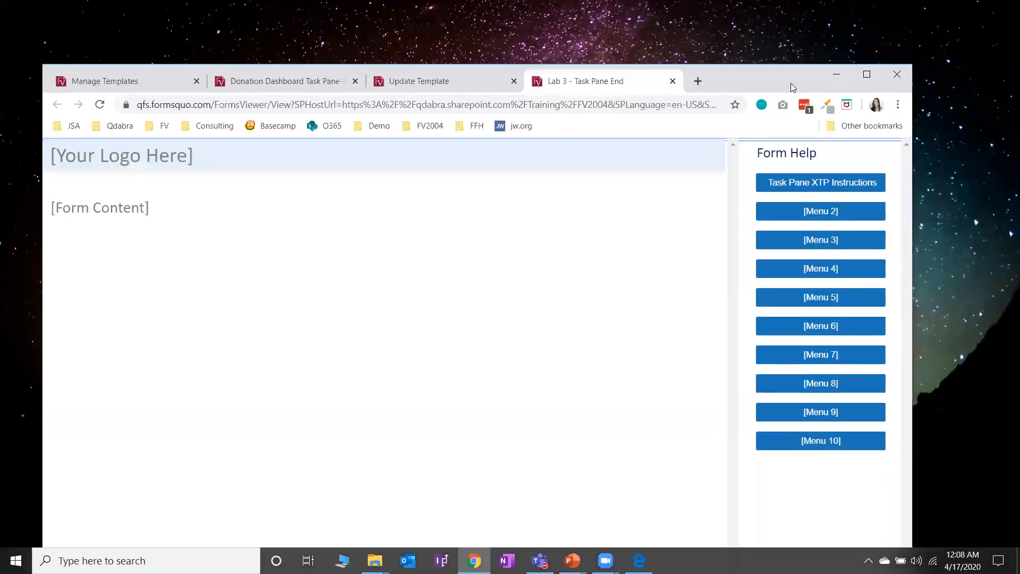
Step: Open the FV - FV2004 bookmark from the FV2004 folder and close the Update Template and Donation Dashboard Task Pane tabs
left_click(425, 127)
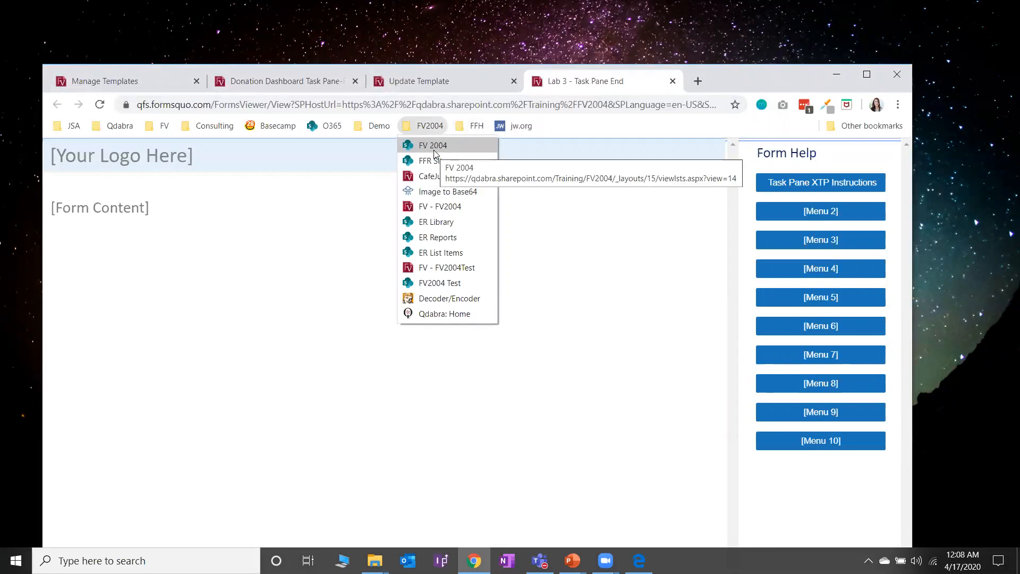
left_click(444, 207)
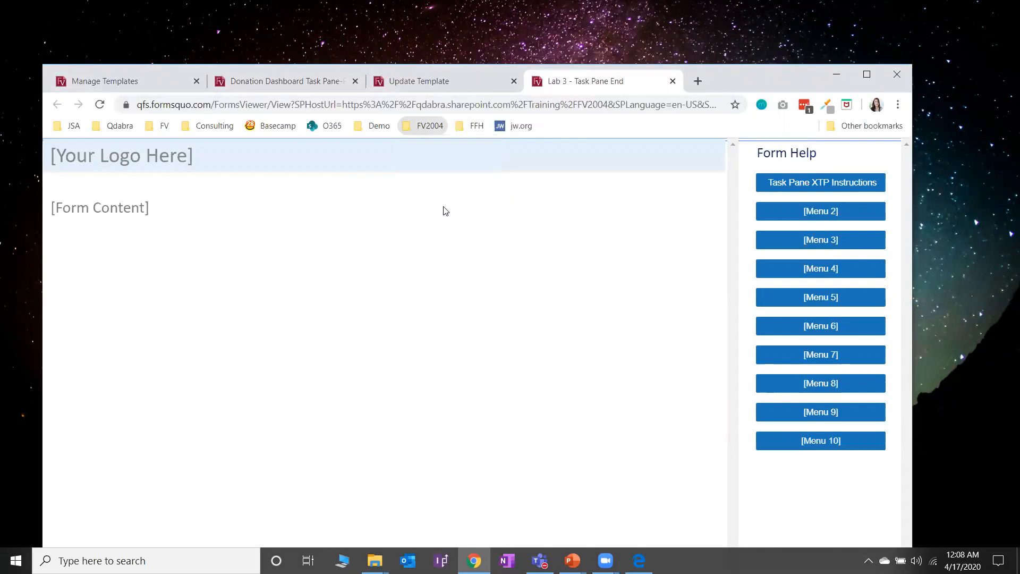
left_click(514, 81)
left_click(356, 81)
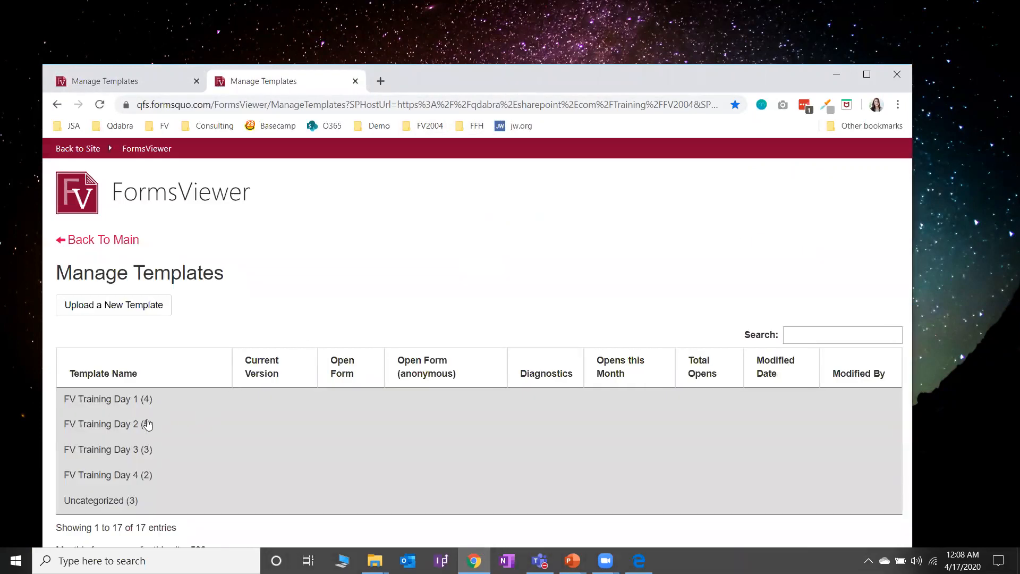
Step: Expand the FV Training Day 2 and Day 1 groups, open the Lab 4 - Data Validation End form, and maximize the browser
left_click(148, 423)
scroll(175, 409, "down", 2)
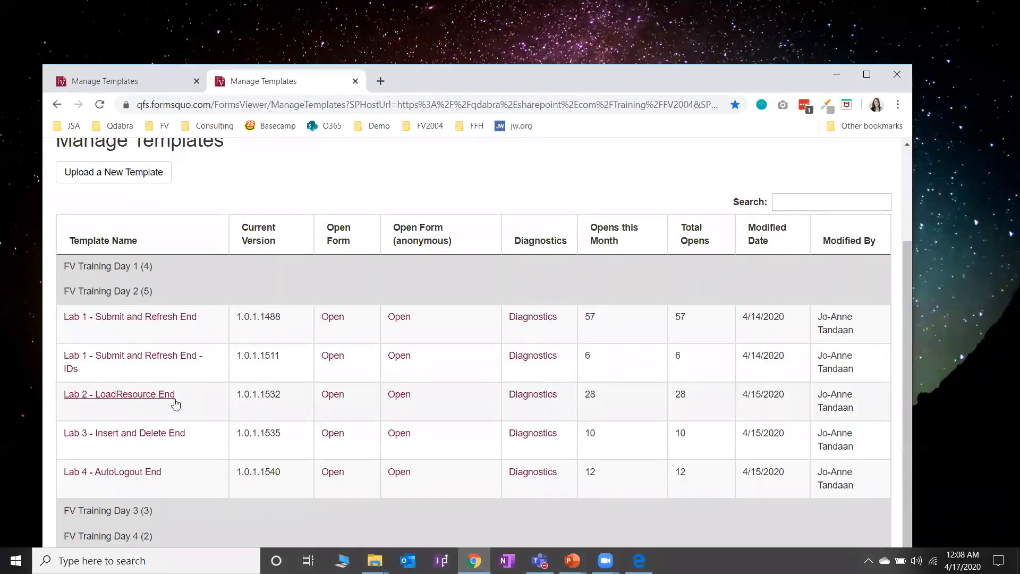
left_click(142, 268)
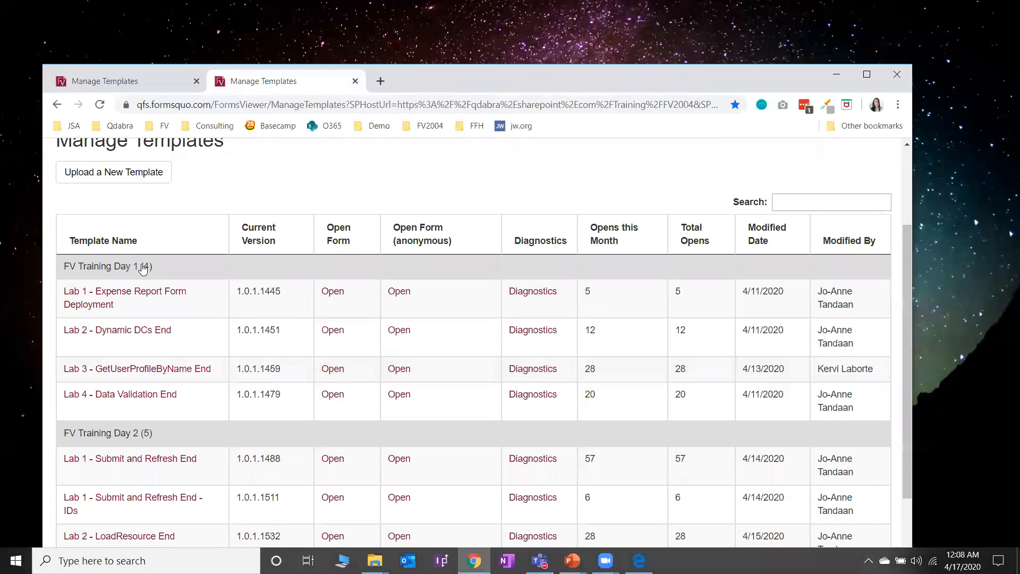
left_click(332, 397)
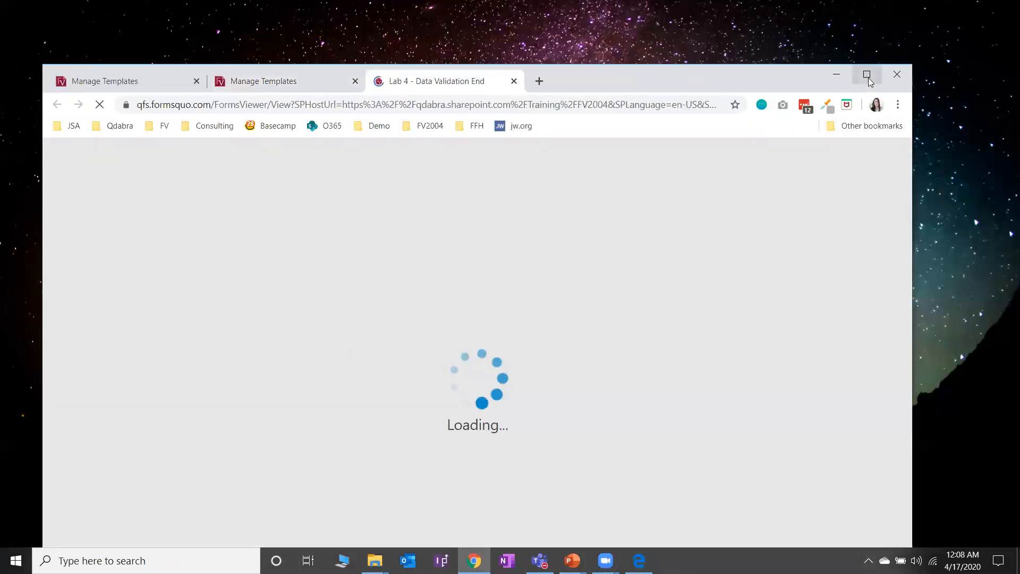
left_click(866, 74)
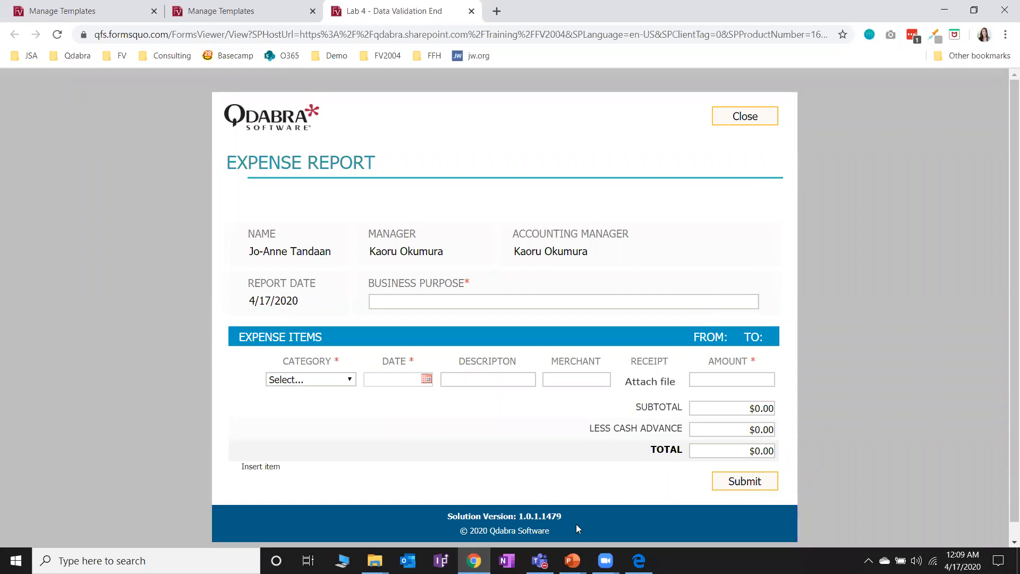
Step: Glance at the Teams chat, return to the browser, and submit the expense report with its required fields blank
left_click(540, 559)
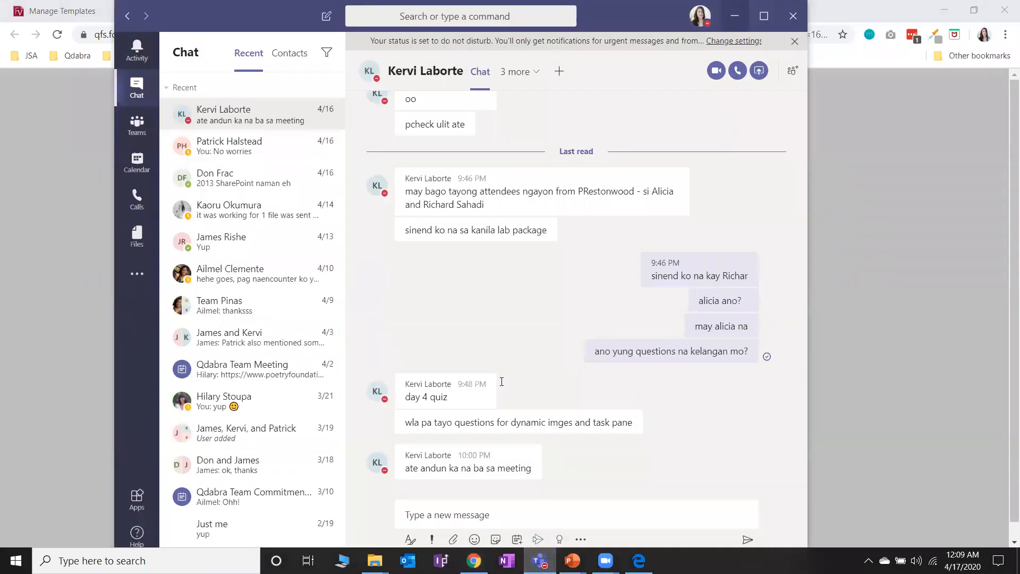
key("alt+Tab")
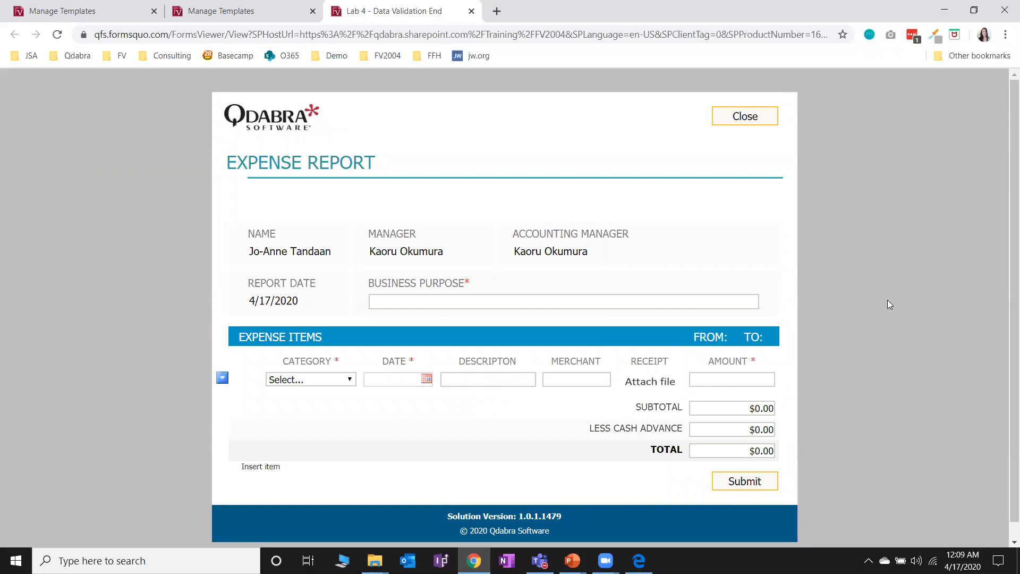
left_click(749, 482)
scroll(787, 366, "down", 2)
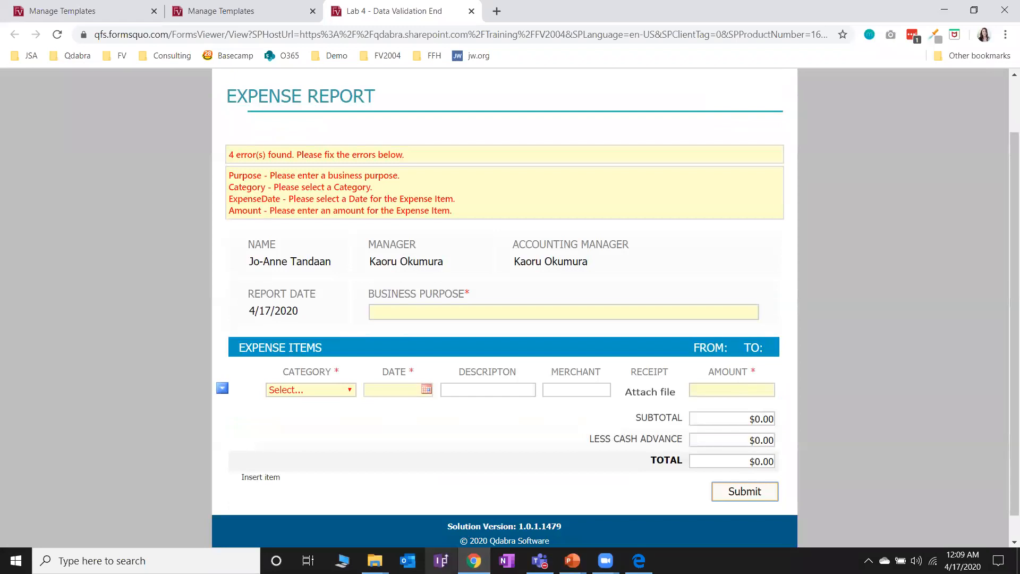
Step: Switch to InfoPath, create a blank form, and add a text field named FirstName to myFields
left_click(441, 561)
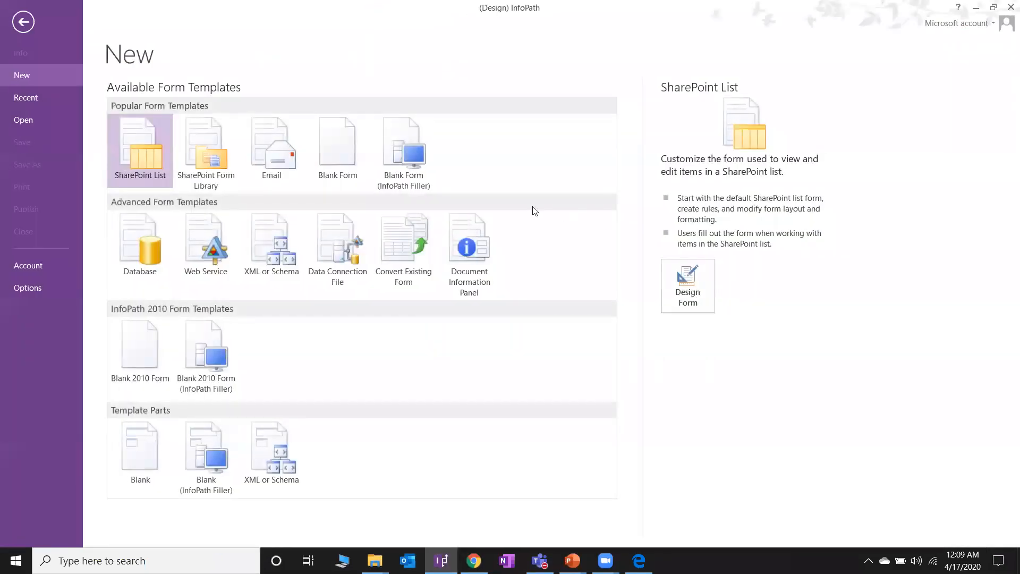
left_click(340, 154)
left_click(687, 281)
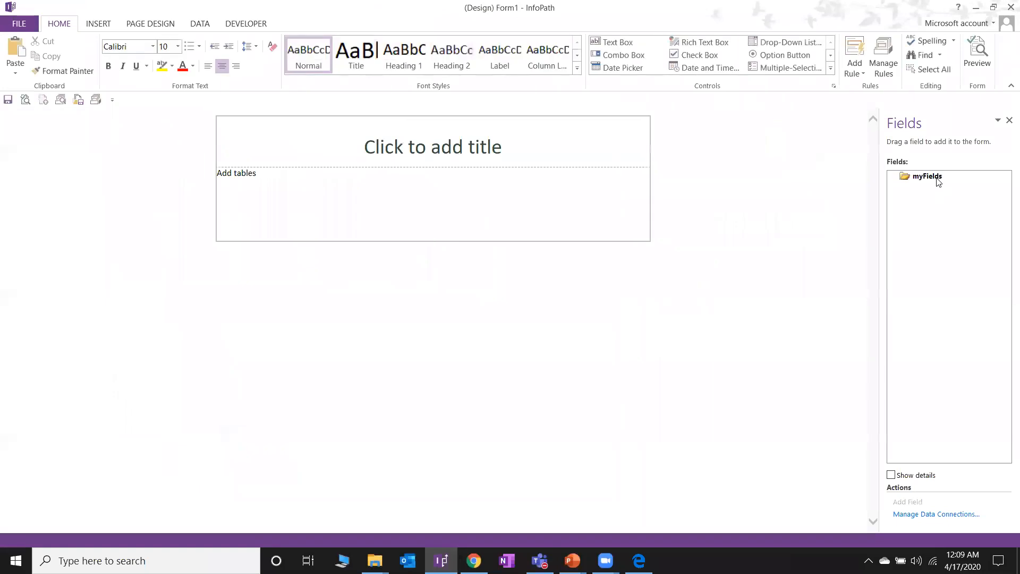
right_click(936, 176)
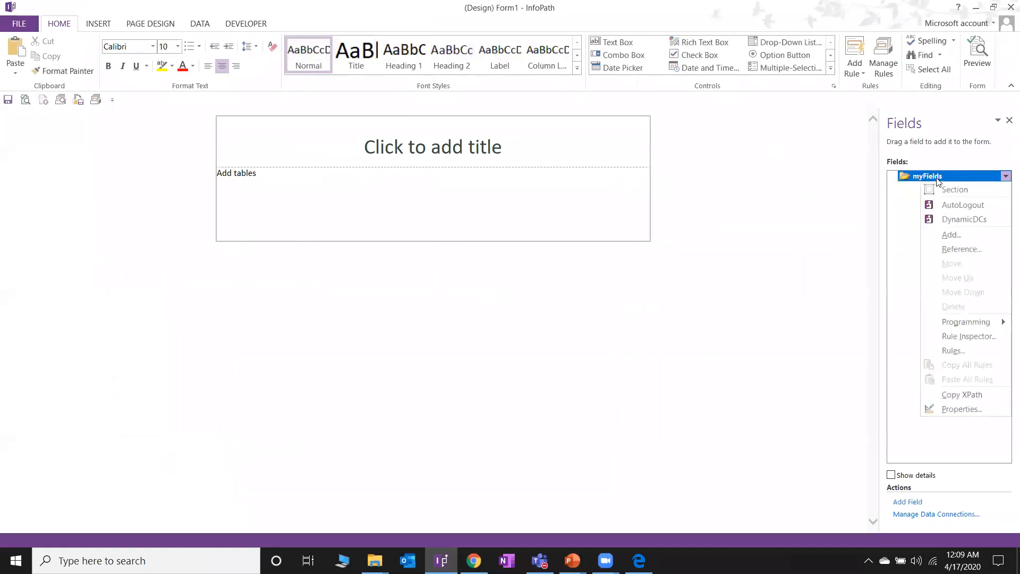
left_click(951, 234)
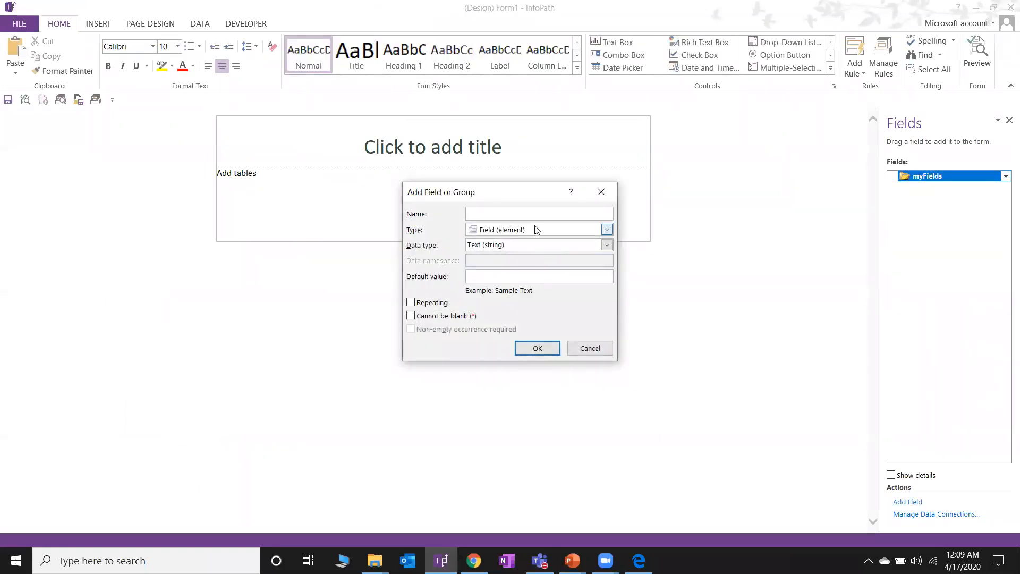
type("FirstName")
key("Return")
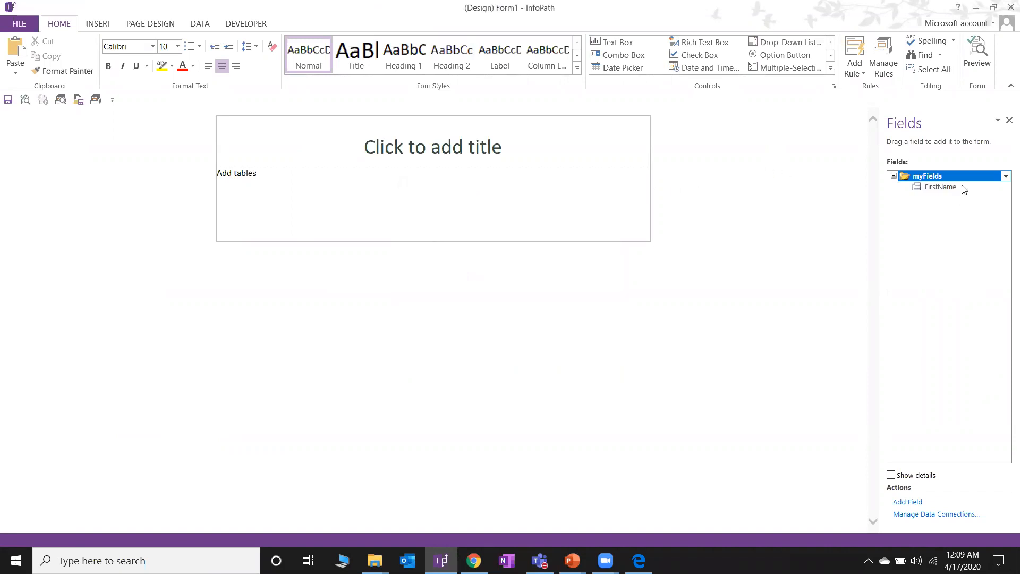
Step: Make the FirstName field required with the Cannot be blank option in its properties
double_click(938, 186)
left_click(429, 278)
left_click(548, 398)
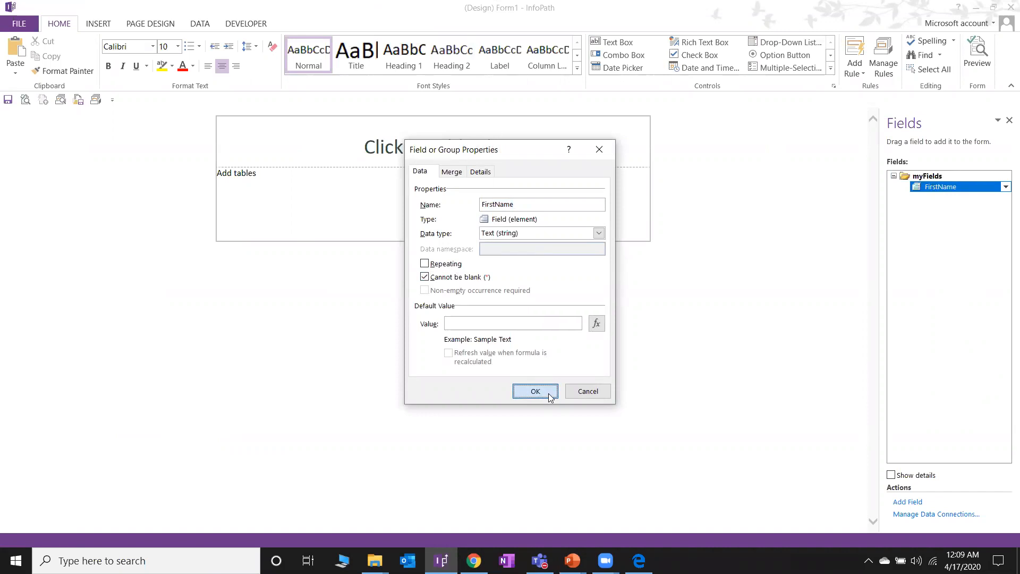
left_click(549, 394)
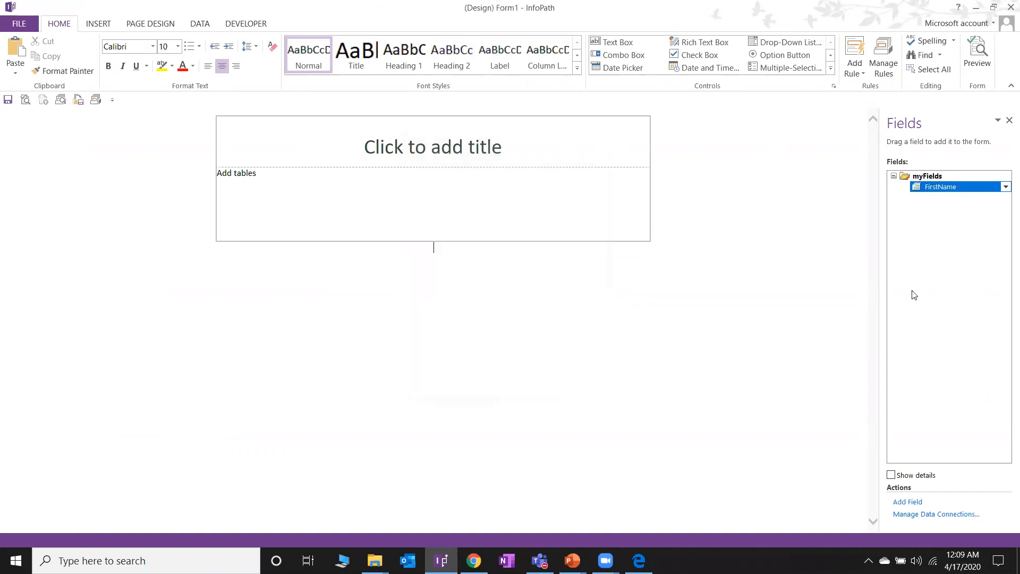
Step: Close the blank InfoPath form and review the validation errors and highlighted fields on the expense report in the browser
left_click(1009, 7)
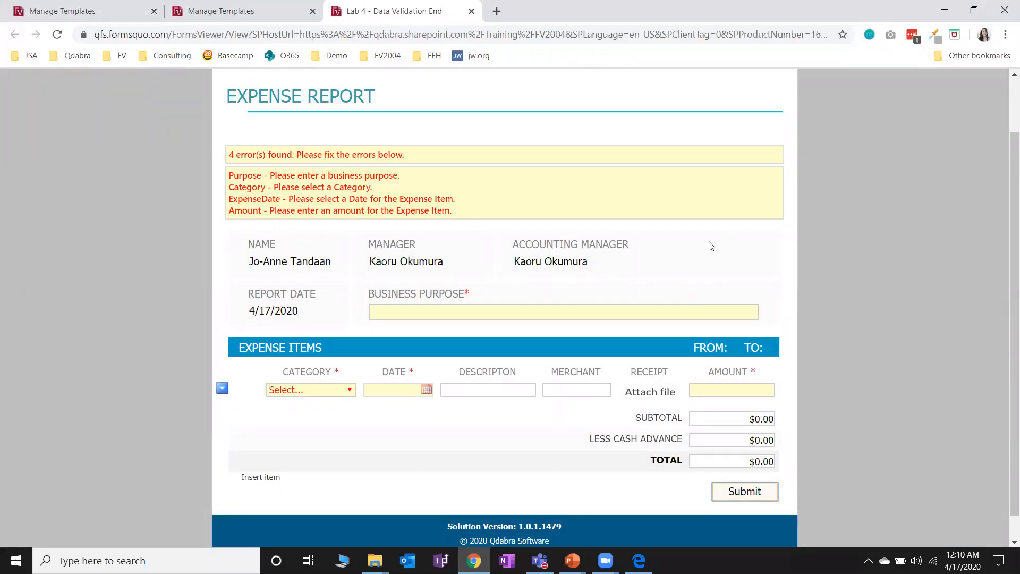
scroll(725, 296, "up", 2)
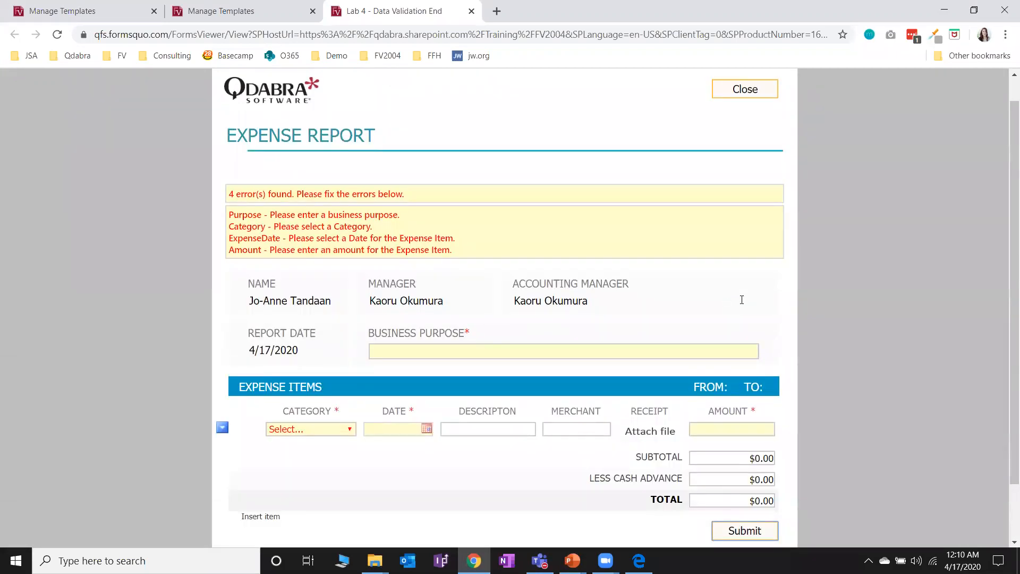
scroll(741, 299, "down", 2)
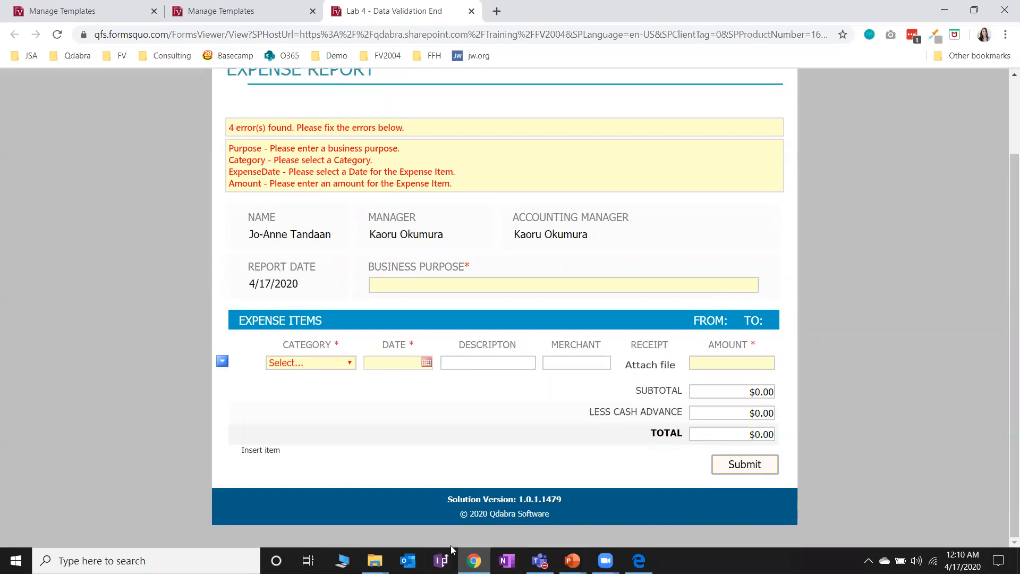
Step: Switch to InfoPath, create another blank form, and add a text field named Test to myFields
left_click(441, 561)
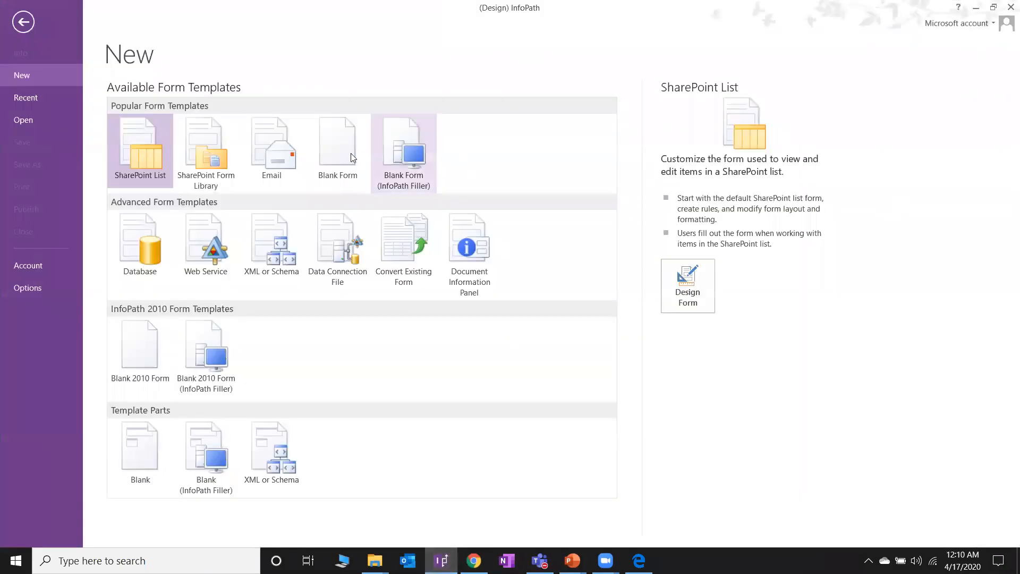
double_click(333, 149)
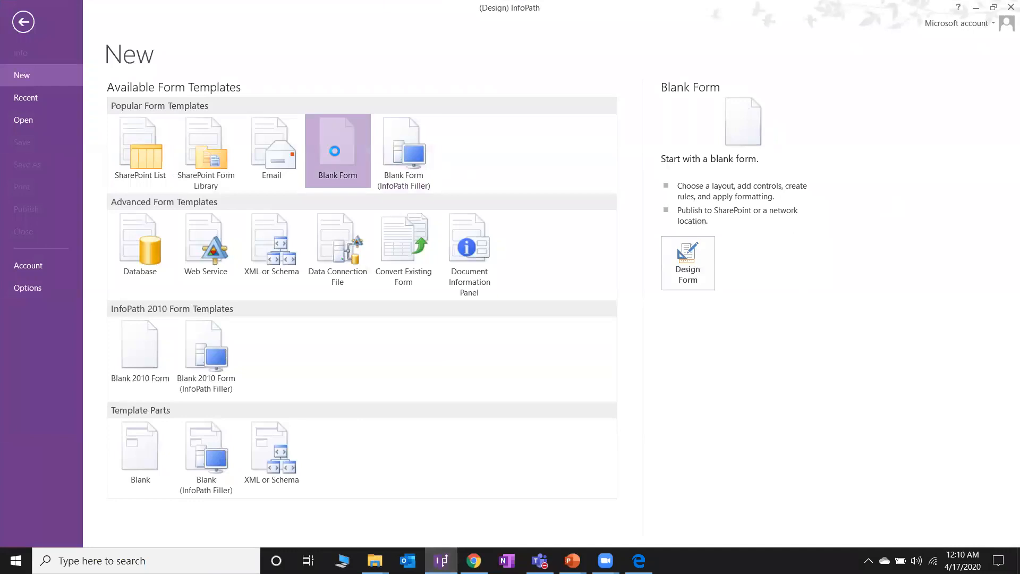
right_click(927, 178)
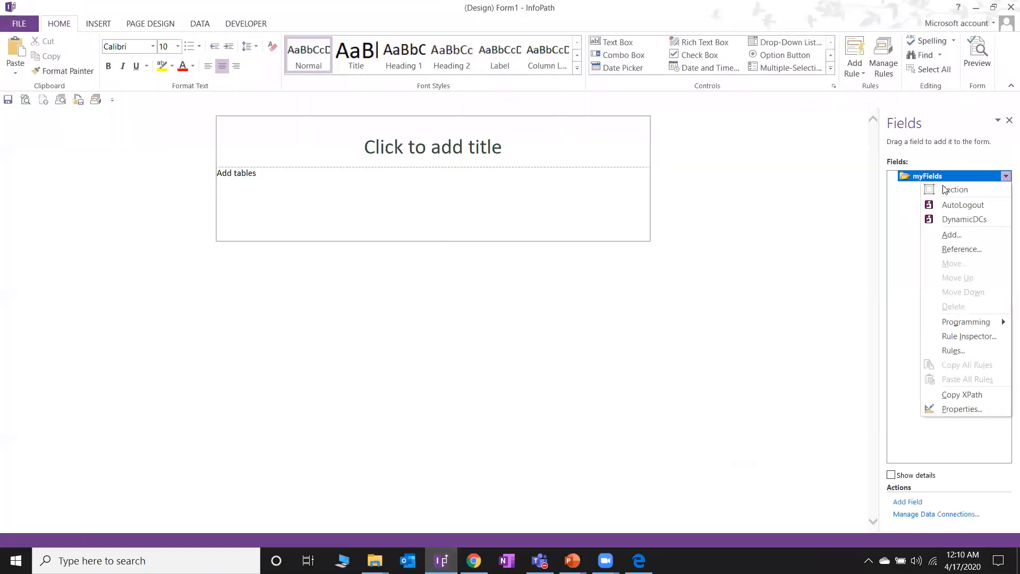
left_click(959, 238)
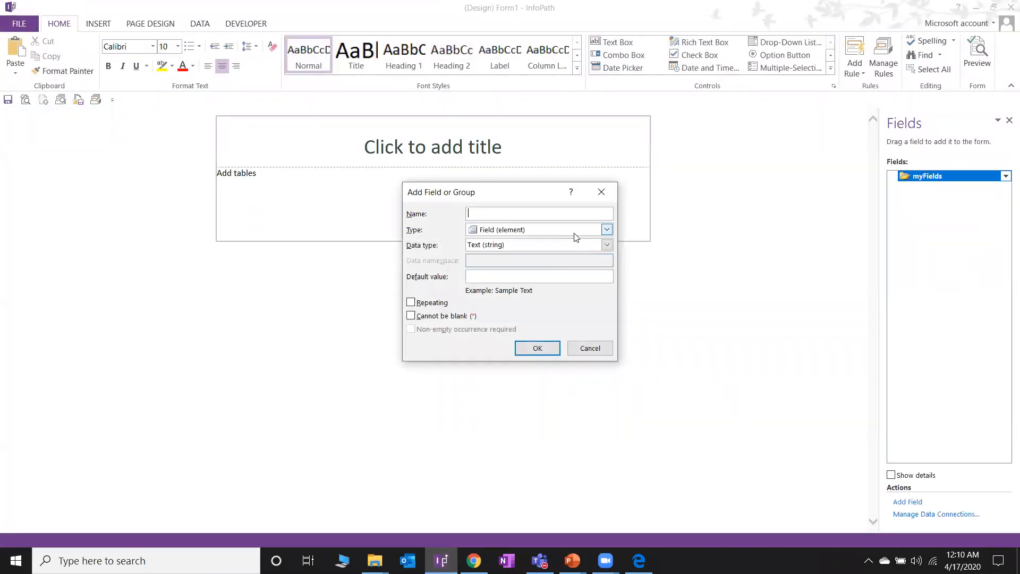
type("Test")
left_click(549, 348)
Step: Examine the default value and formula options in the Test field's properties, leaving them without making changes
double_click(929, 187)
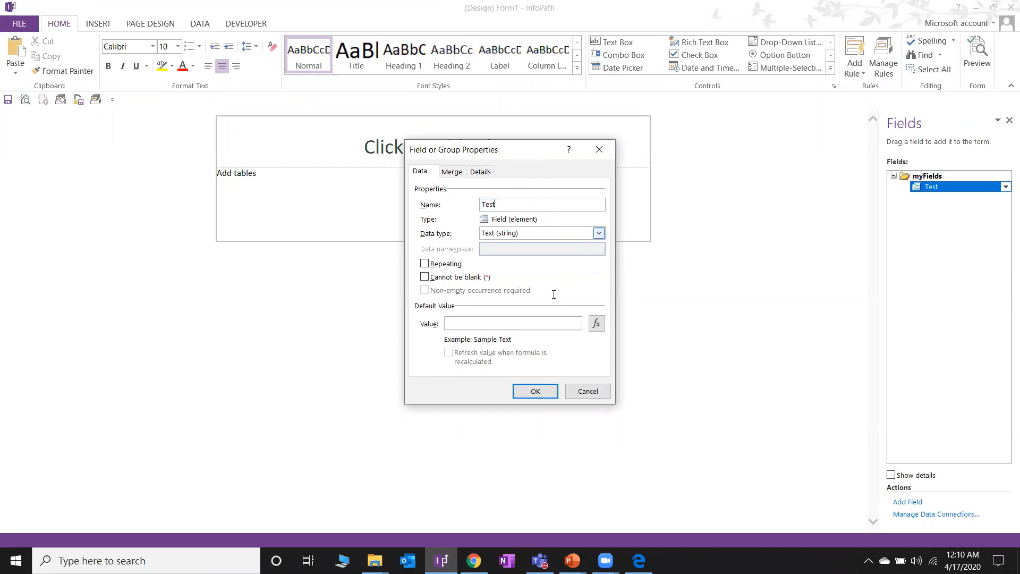
left_click(596, 324)
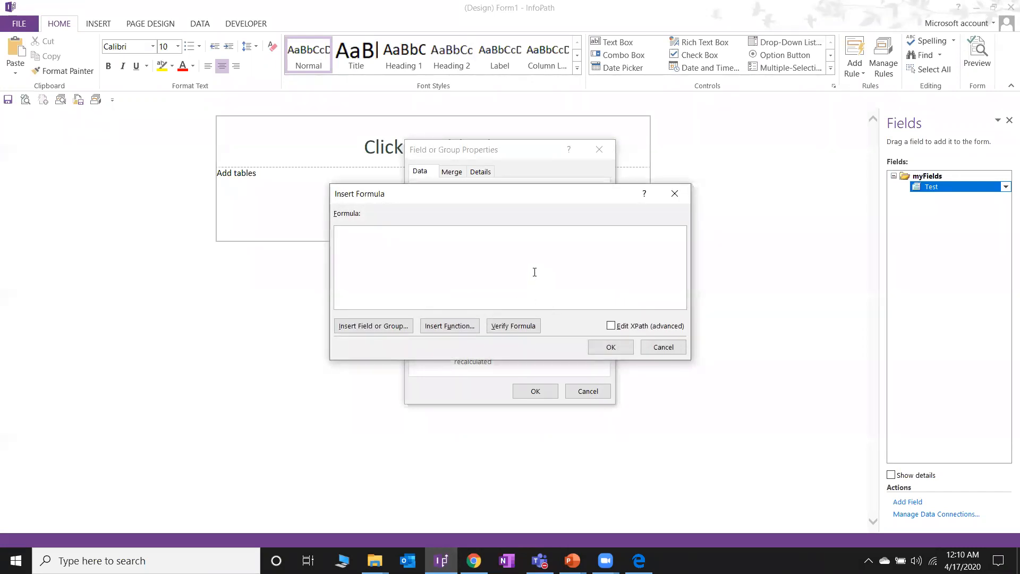
left_click(676, 349)
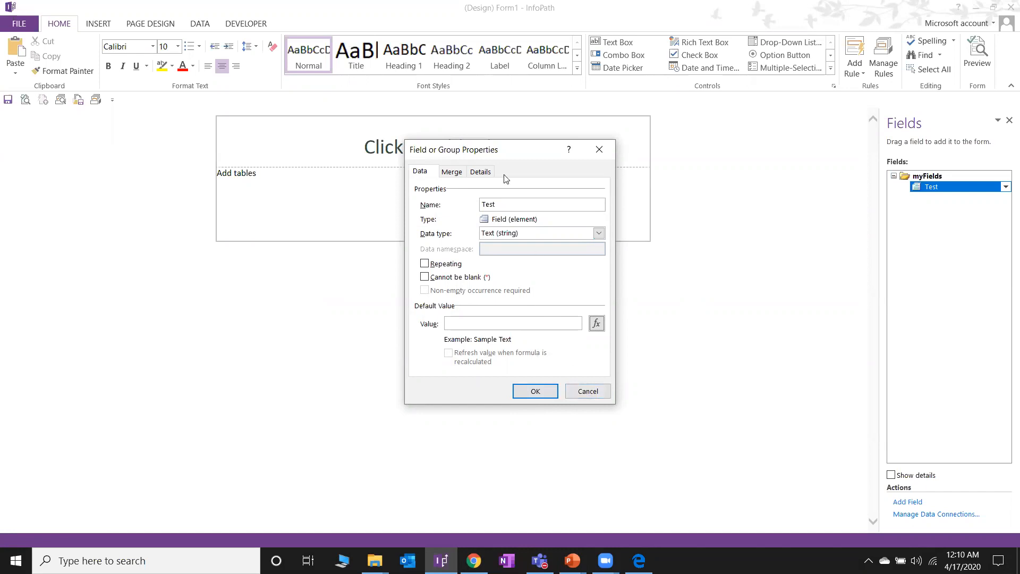
left_click_drag(514, 160, 508, 160)
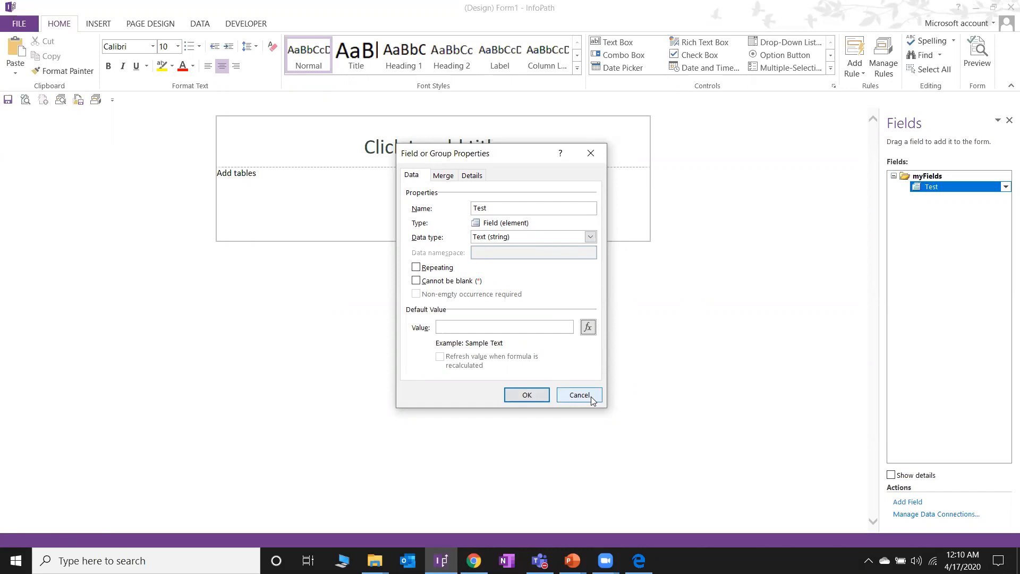
left_click(458, 326)
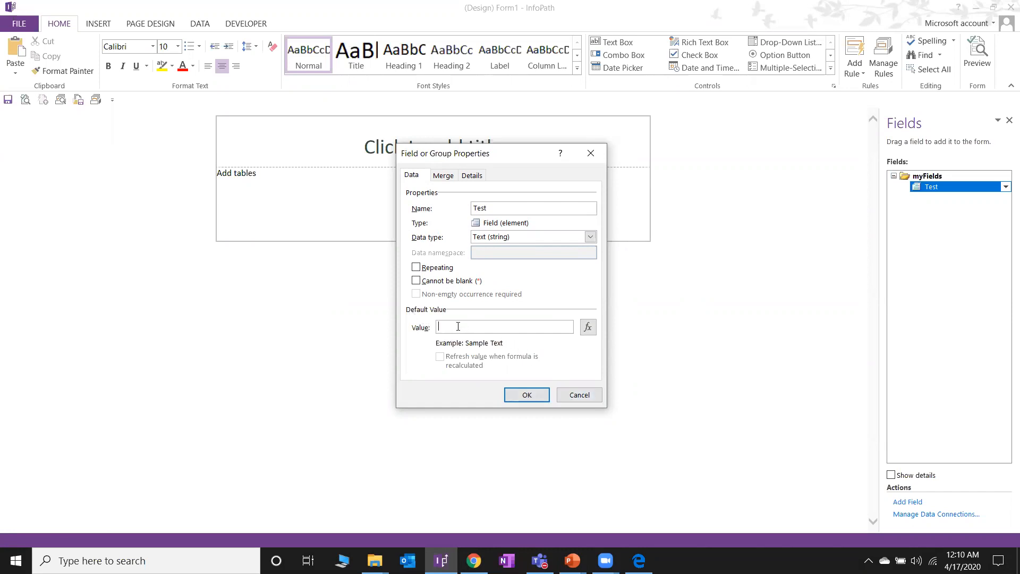
left_click(580, 396)
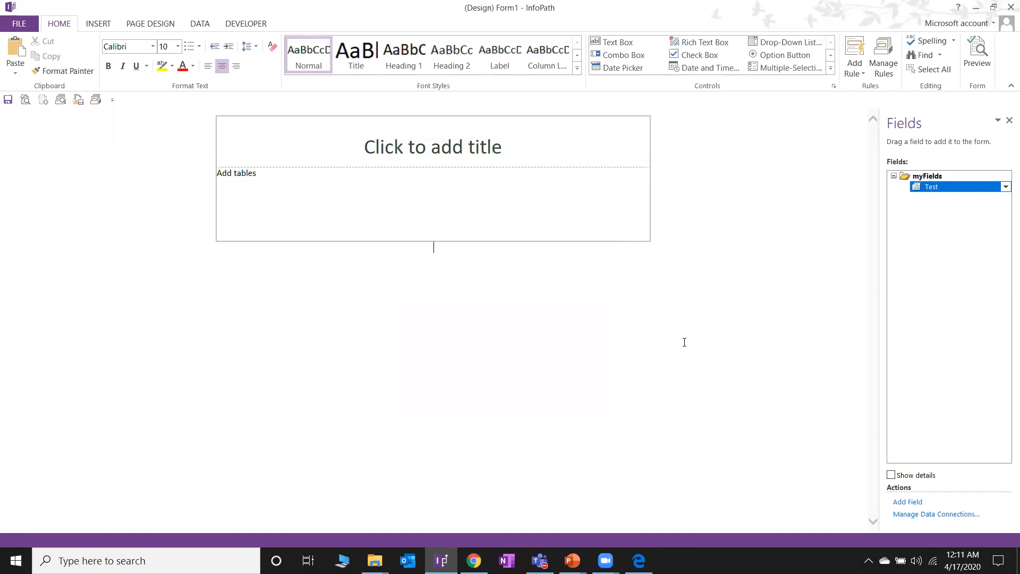
Step: Recheck the Test field's properties, cancel, and display its rules beside a slightly widened field list
double_click(952, 190)
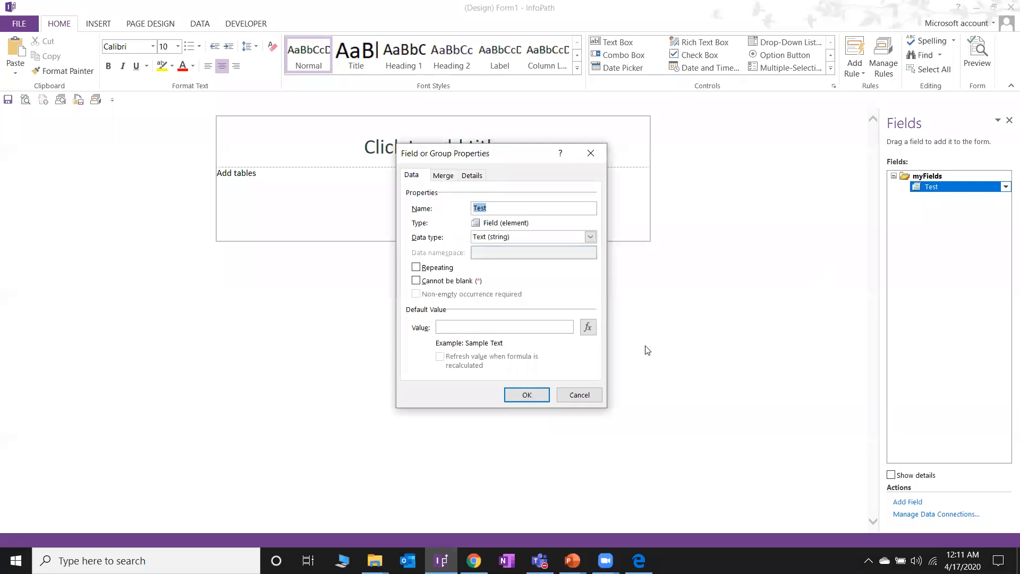
left_click(592, 397)
left_click(886, 68)
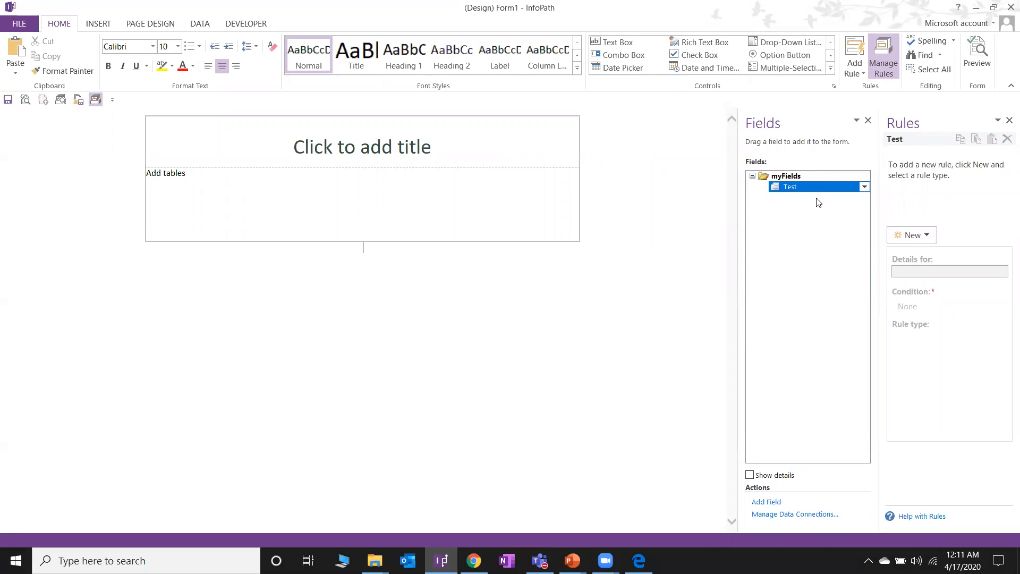
left_click_drag(736, 211, 724, 213)
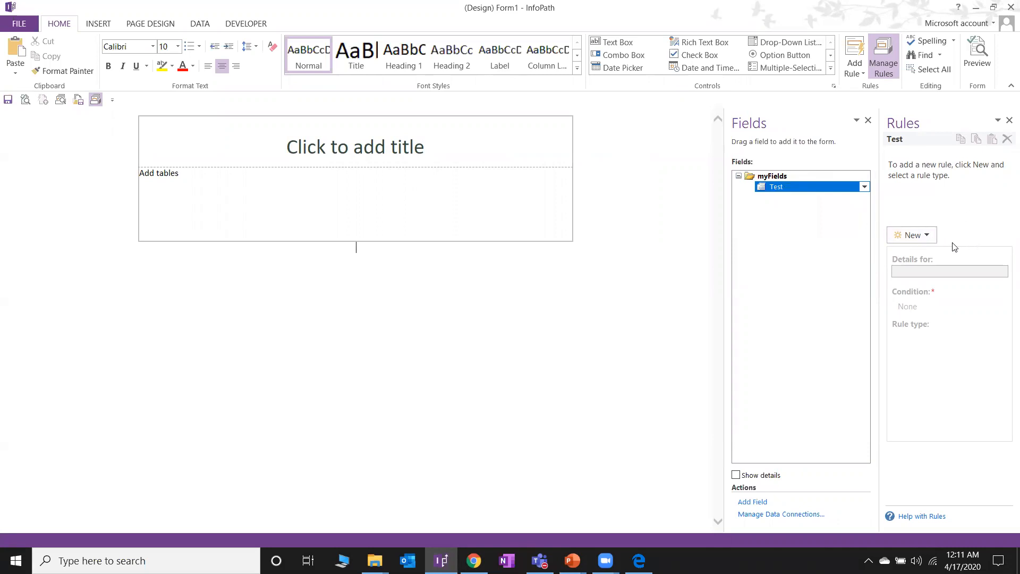
Step: Check the Test field's properties once more, cancel, and close the blank form without saving it
double_click(830, 186)
left_click(579, 394)
left_click(1006, 8)
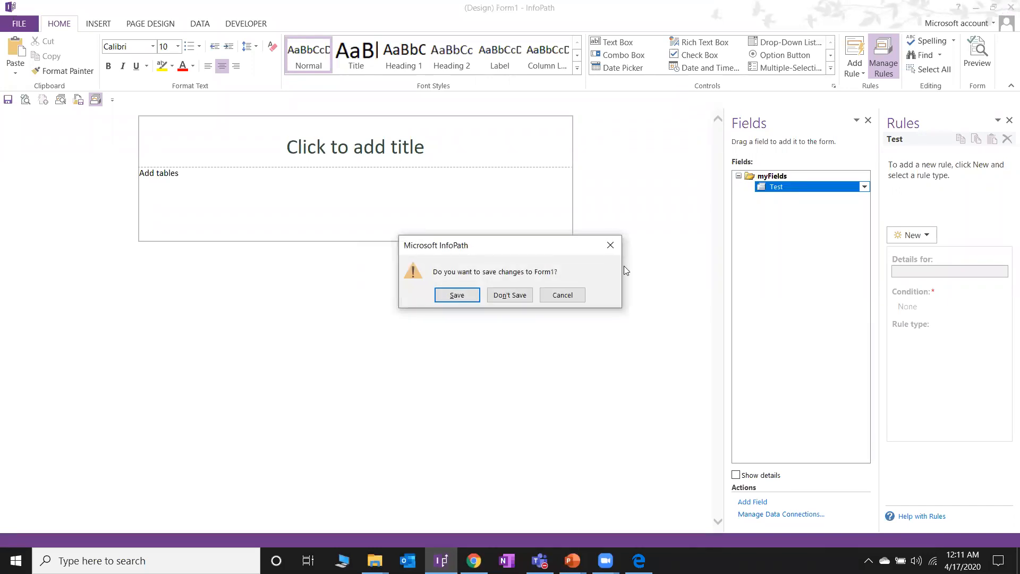
left_click(510, 294)
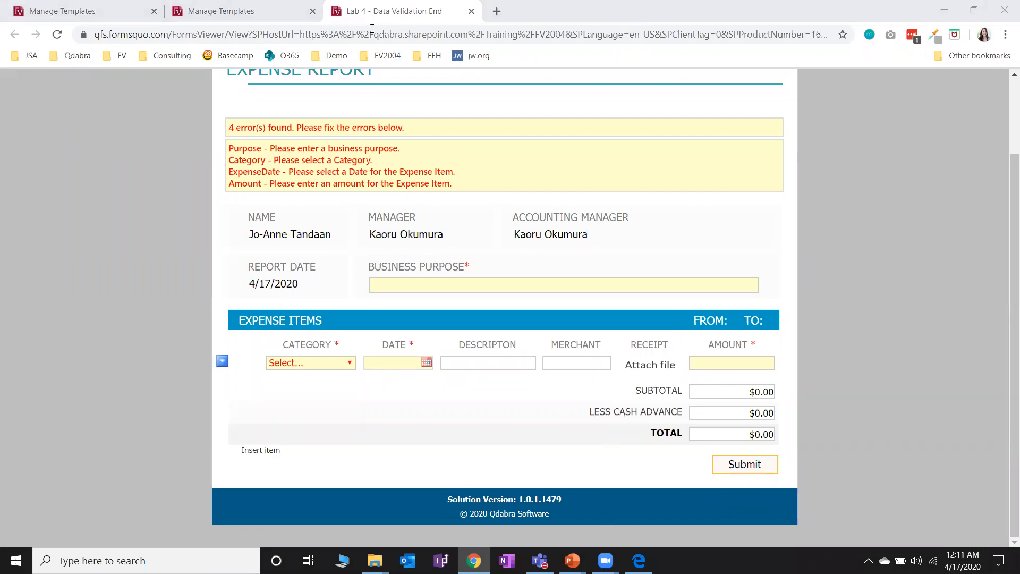
Step: Close the Lab 4 - Data Validation form and the extra Manage Templates page, leaving the Demo site's template list in a maximized browser window
key("super+Down")
left_click(512, 83)
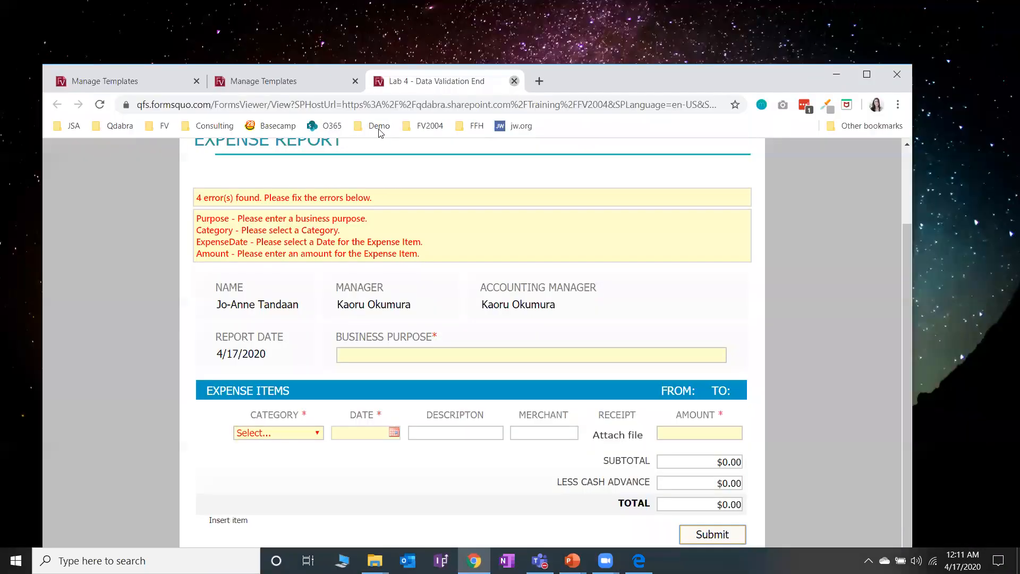
left_click(354, 83)
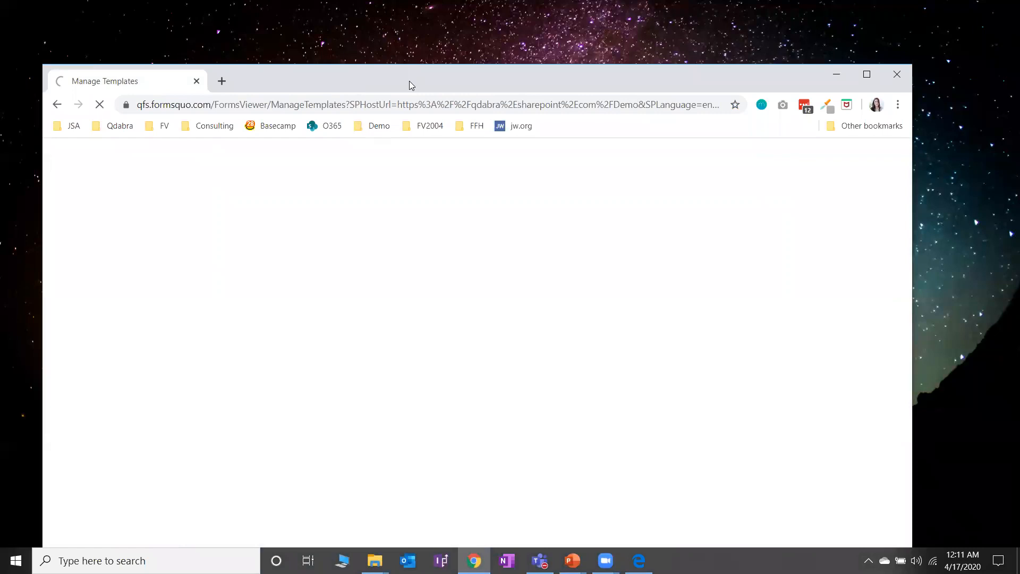
left_click(866, 74)
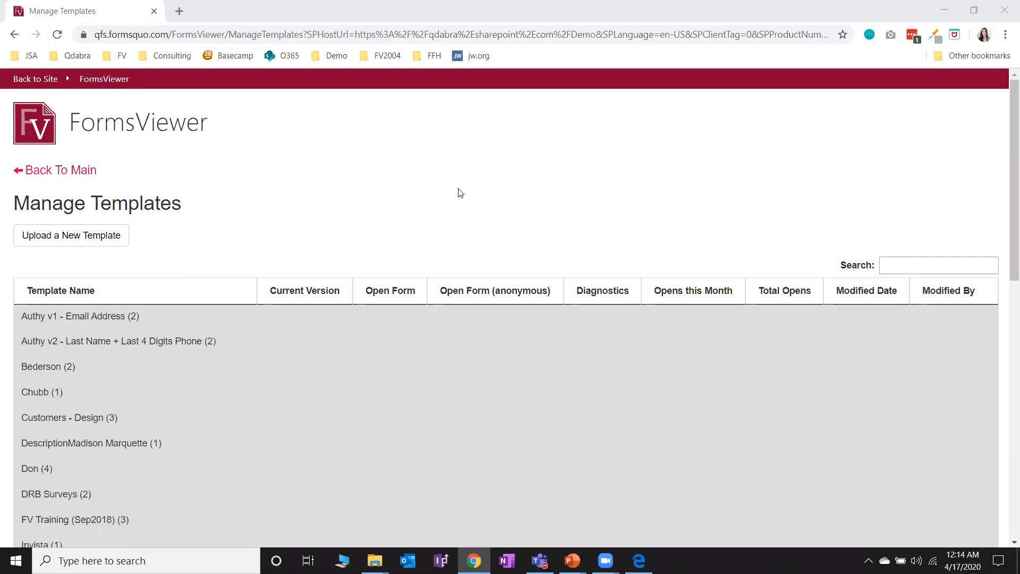
Step: Open Qdabra's Office 365 Team Site from the O365 bookmark in a new browser tab and launch the Timesheet Dashboard
left_click(177, 12)
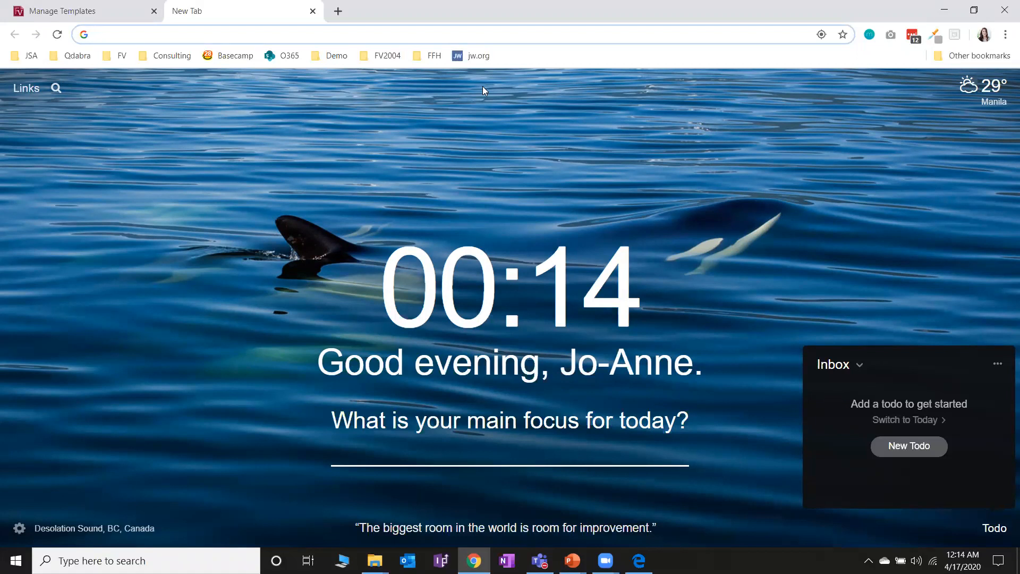
key("alt+Tab")
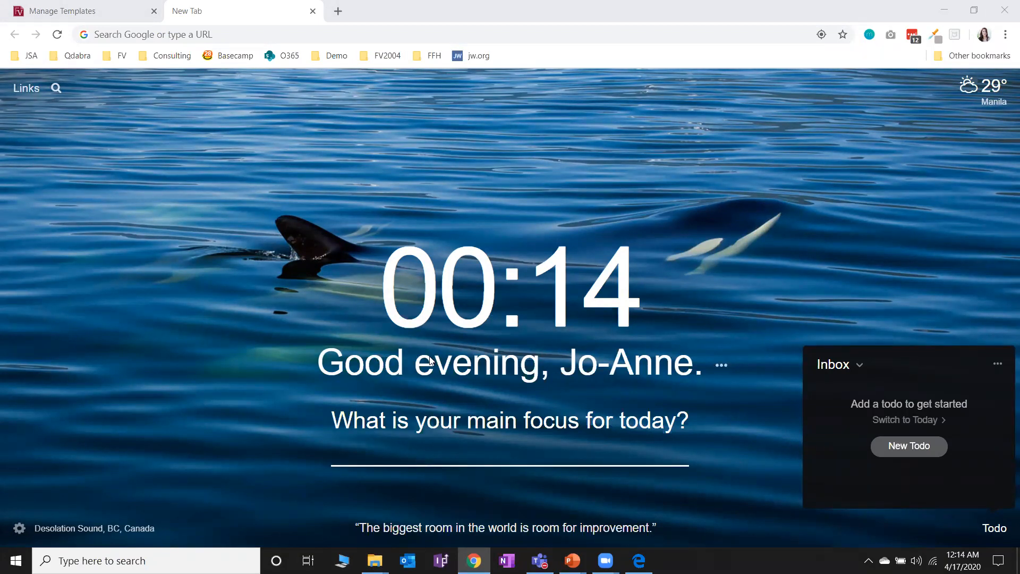
left_click(283, 55)
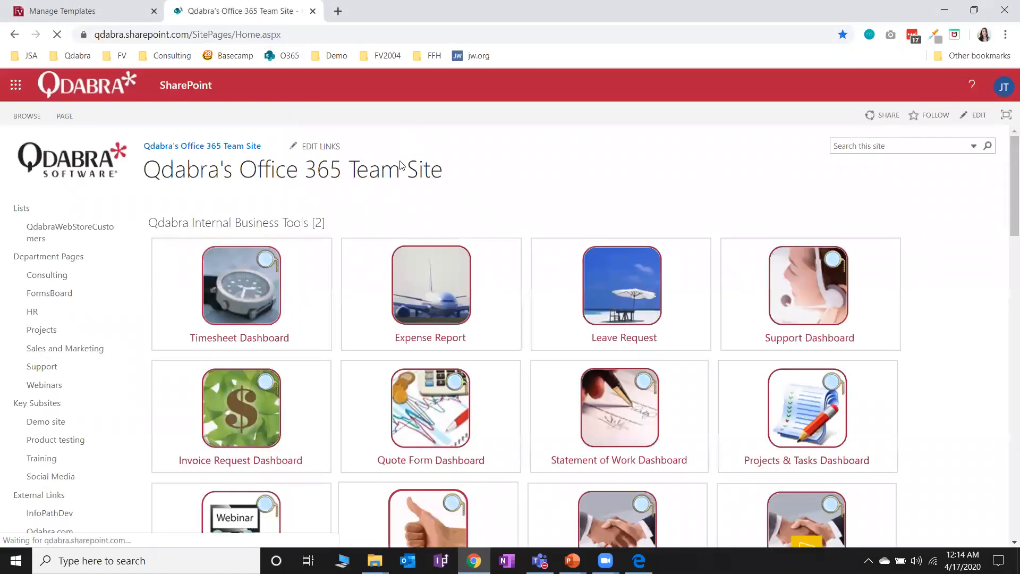
left_click(268, 300)
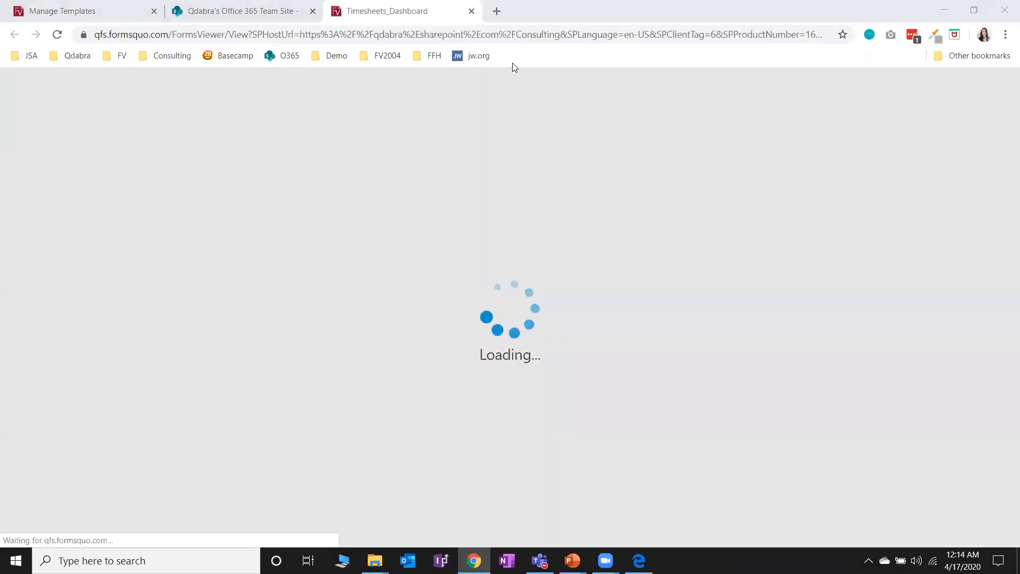
Step: Return to the team site, open the Statement of Work Dashboard, and look through its list of records
left_click(287, 24)
scroll(610, 392, "down", 1)
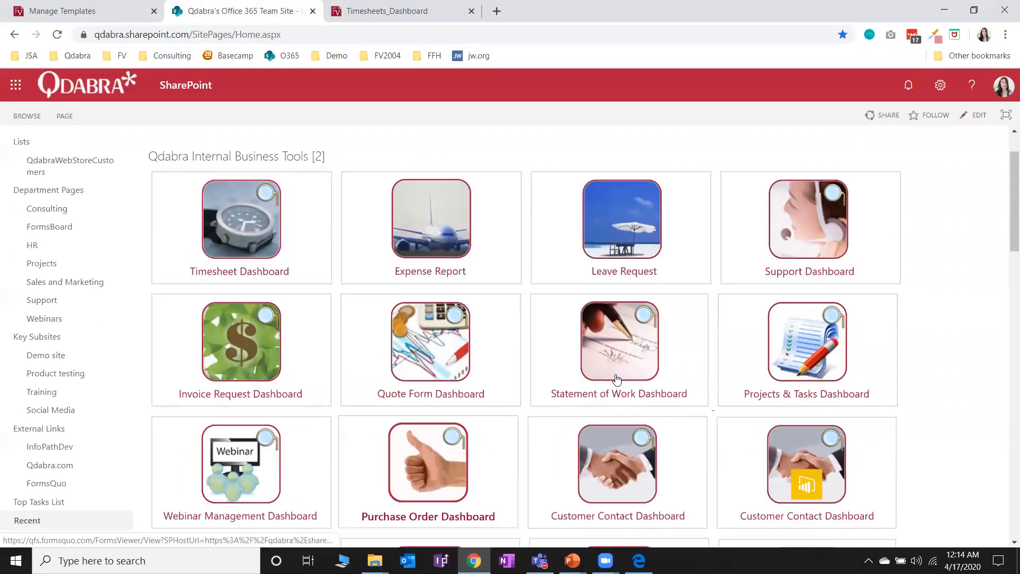
left_click(616, 379)
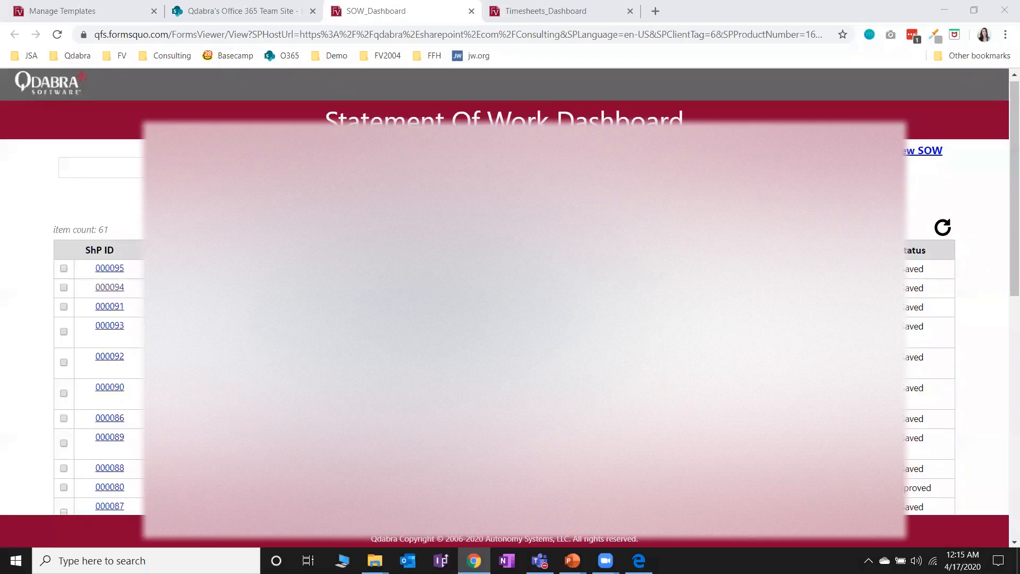
scroll(505, 308, "down", 4)
scroll(504, 308, "up", 4)
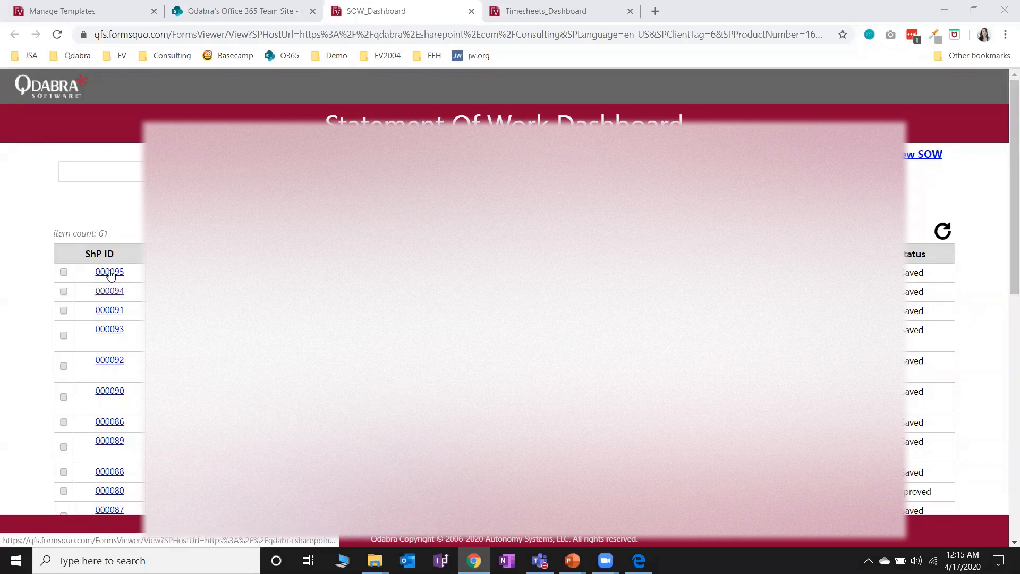
scroll(117, 297, "down", 8)
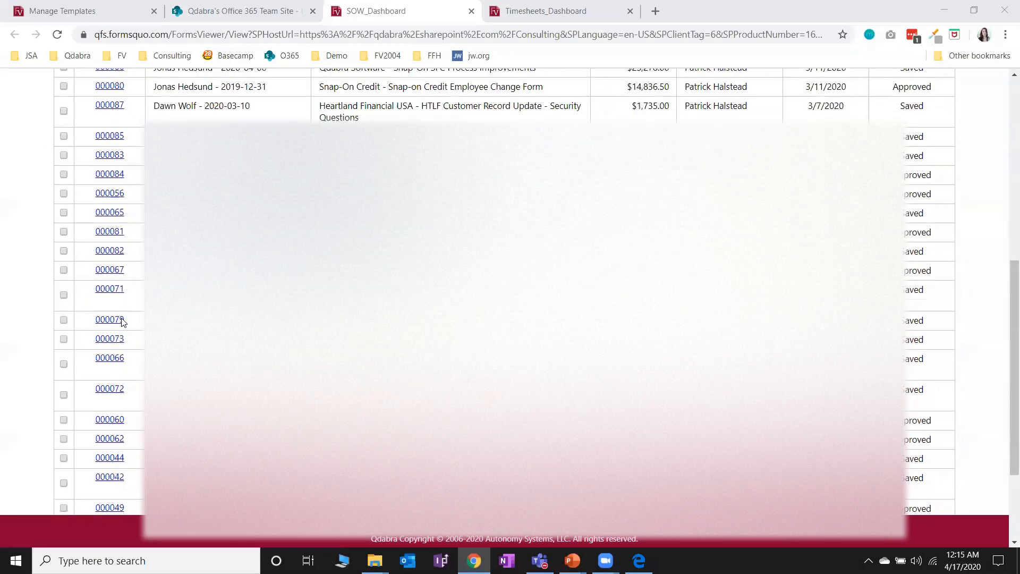
scroll(123, 316, "up", 8)
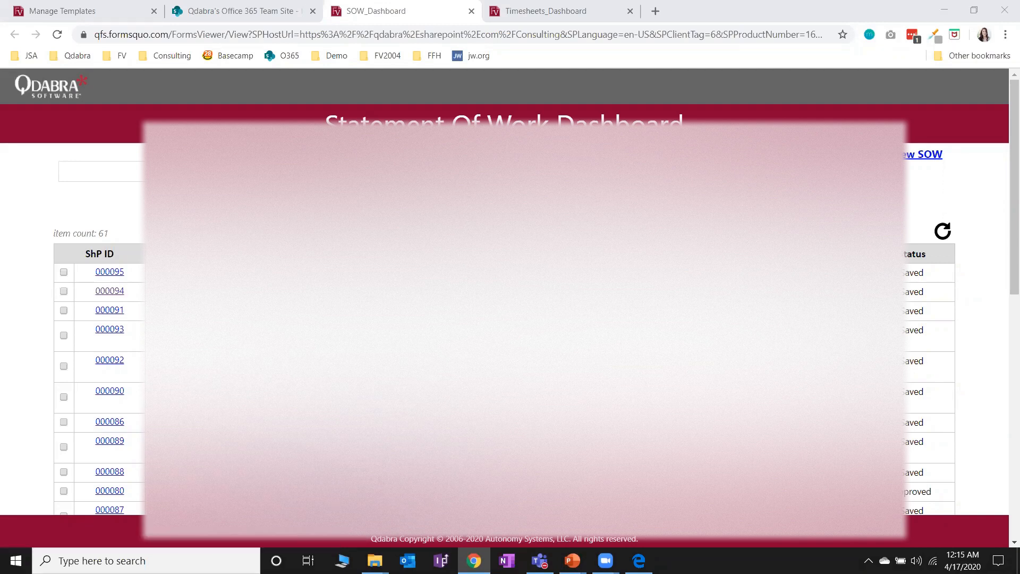
Step: Go back to Manage Templates, expand the Authy v1 - Email Address group, and open the Authy Sample v1 template in the Forms Designer
left_click(239, 10)
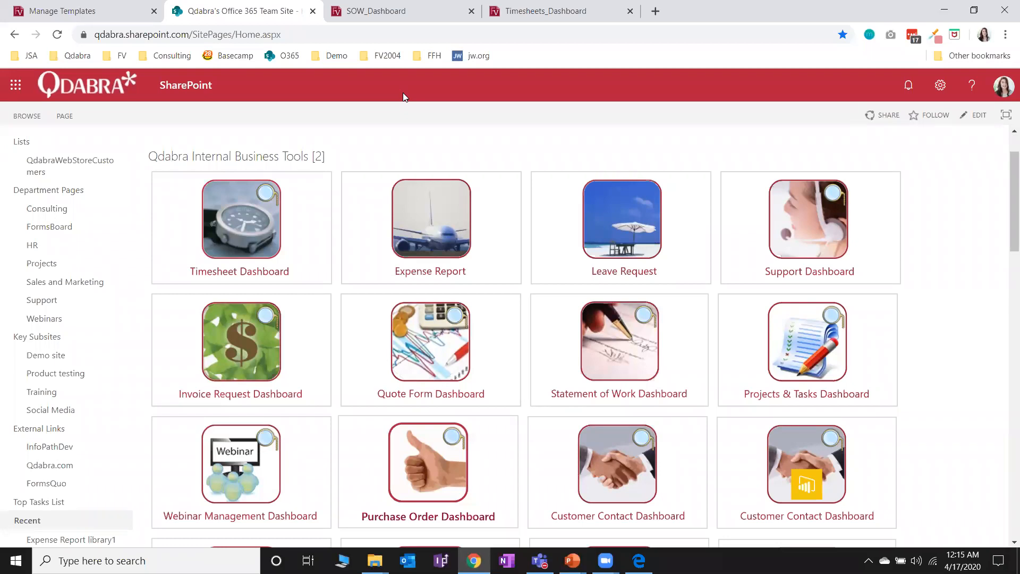
left_click(60, 11)
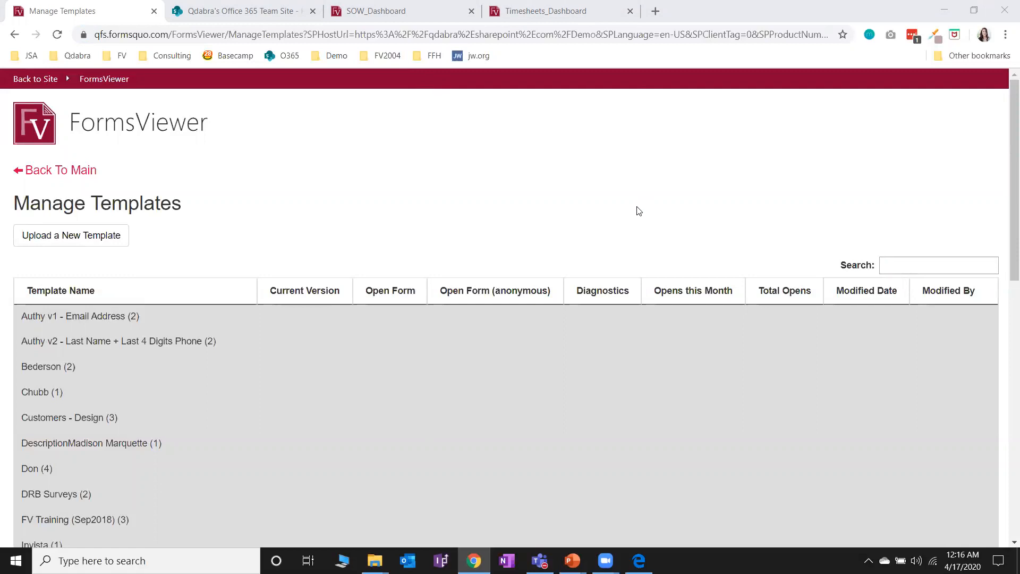
left_click(129, 321)
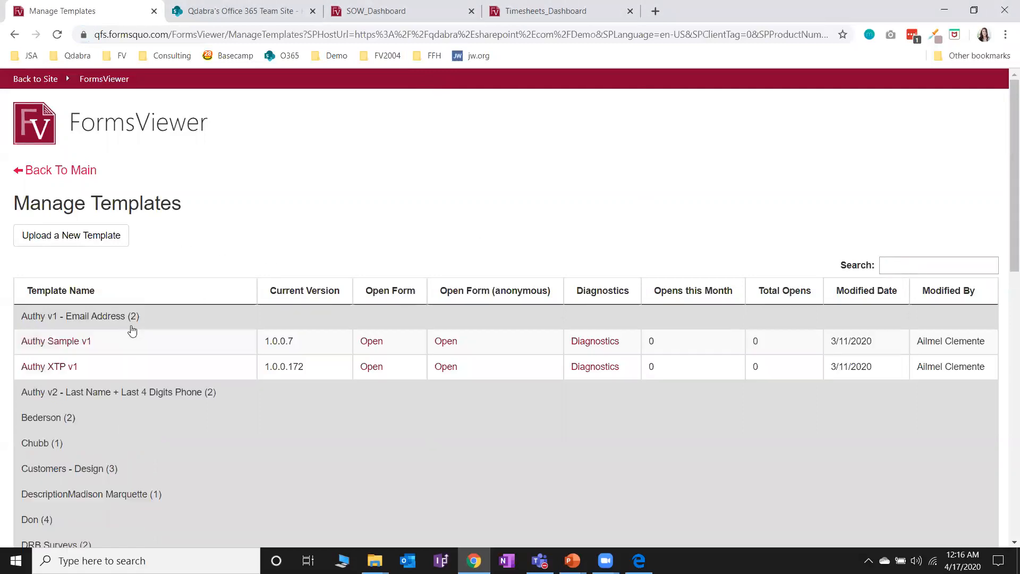
left_click(84, 341)
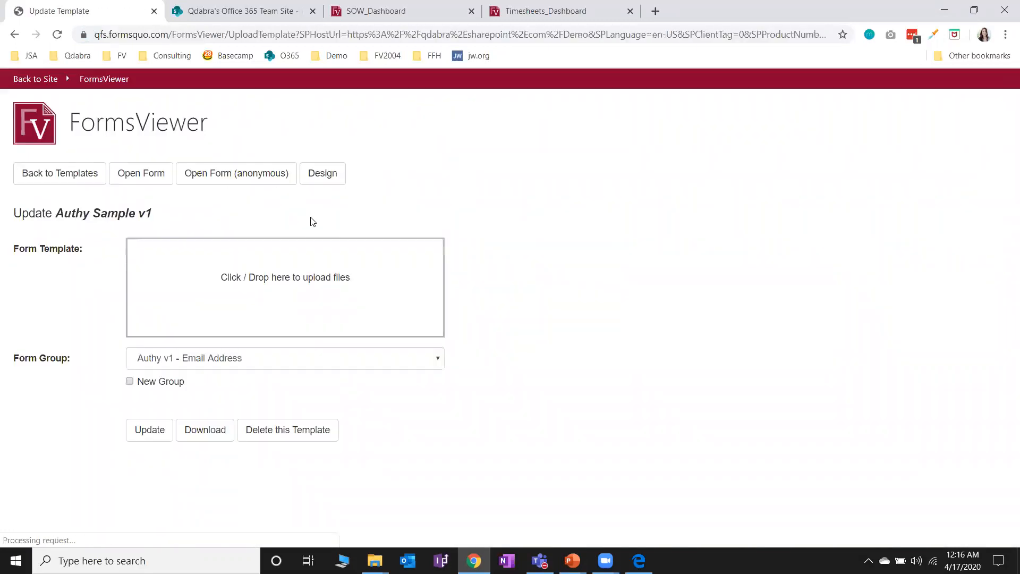
left_click(334, 183)
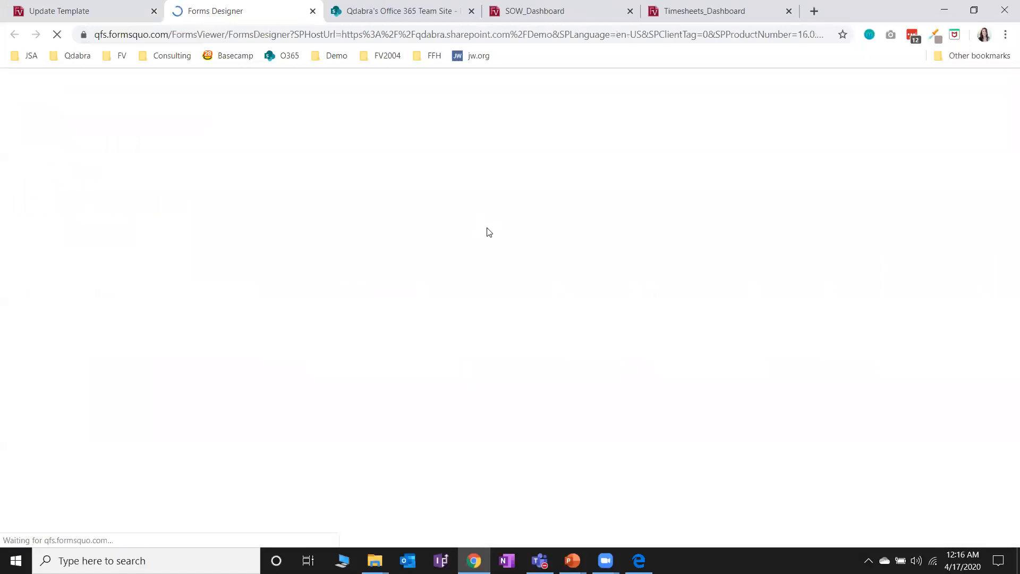